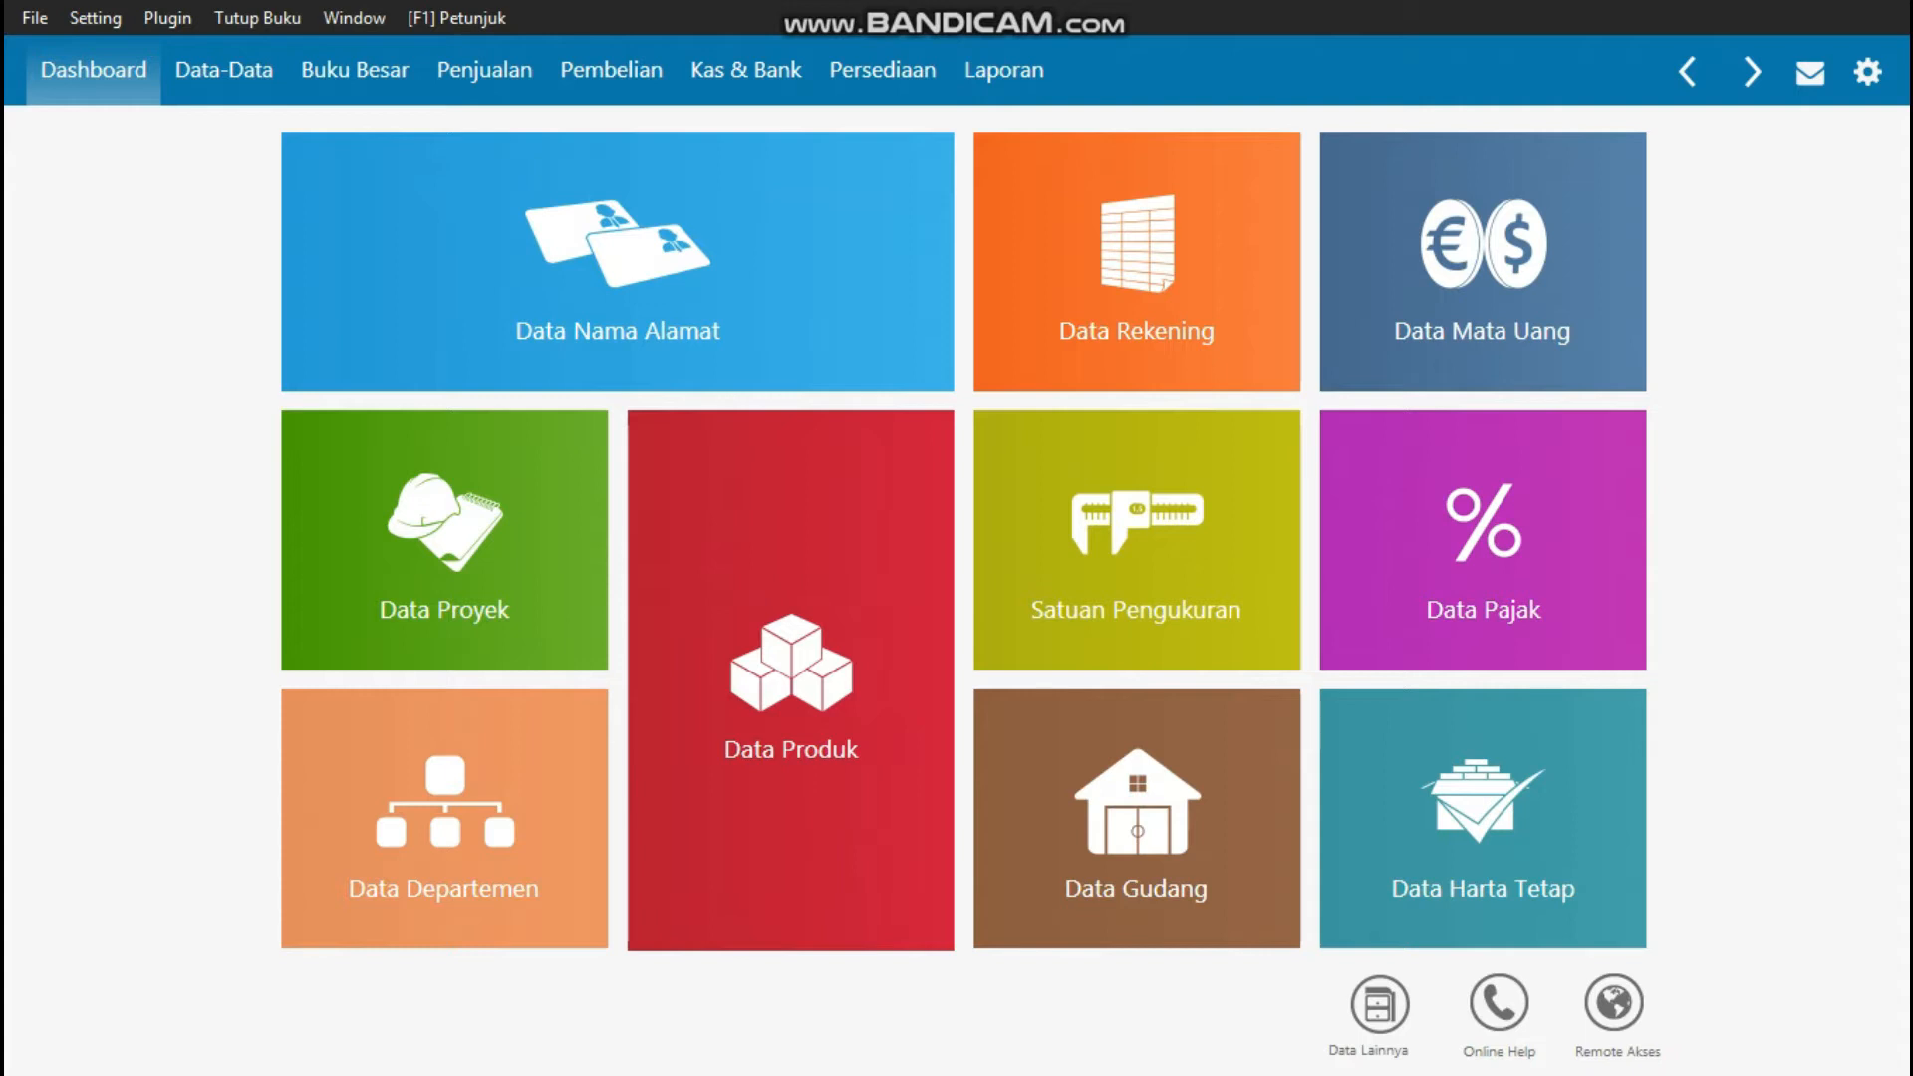
- Review the company information and accounting period in the company setup wizard, and process it without changes
key(alt)
click(35, 18)
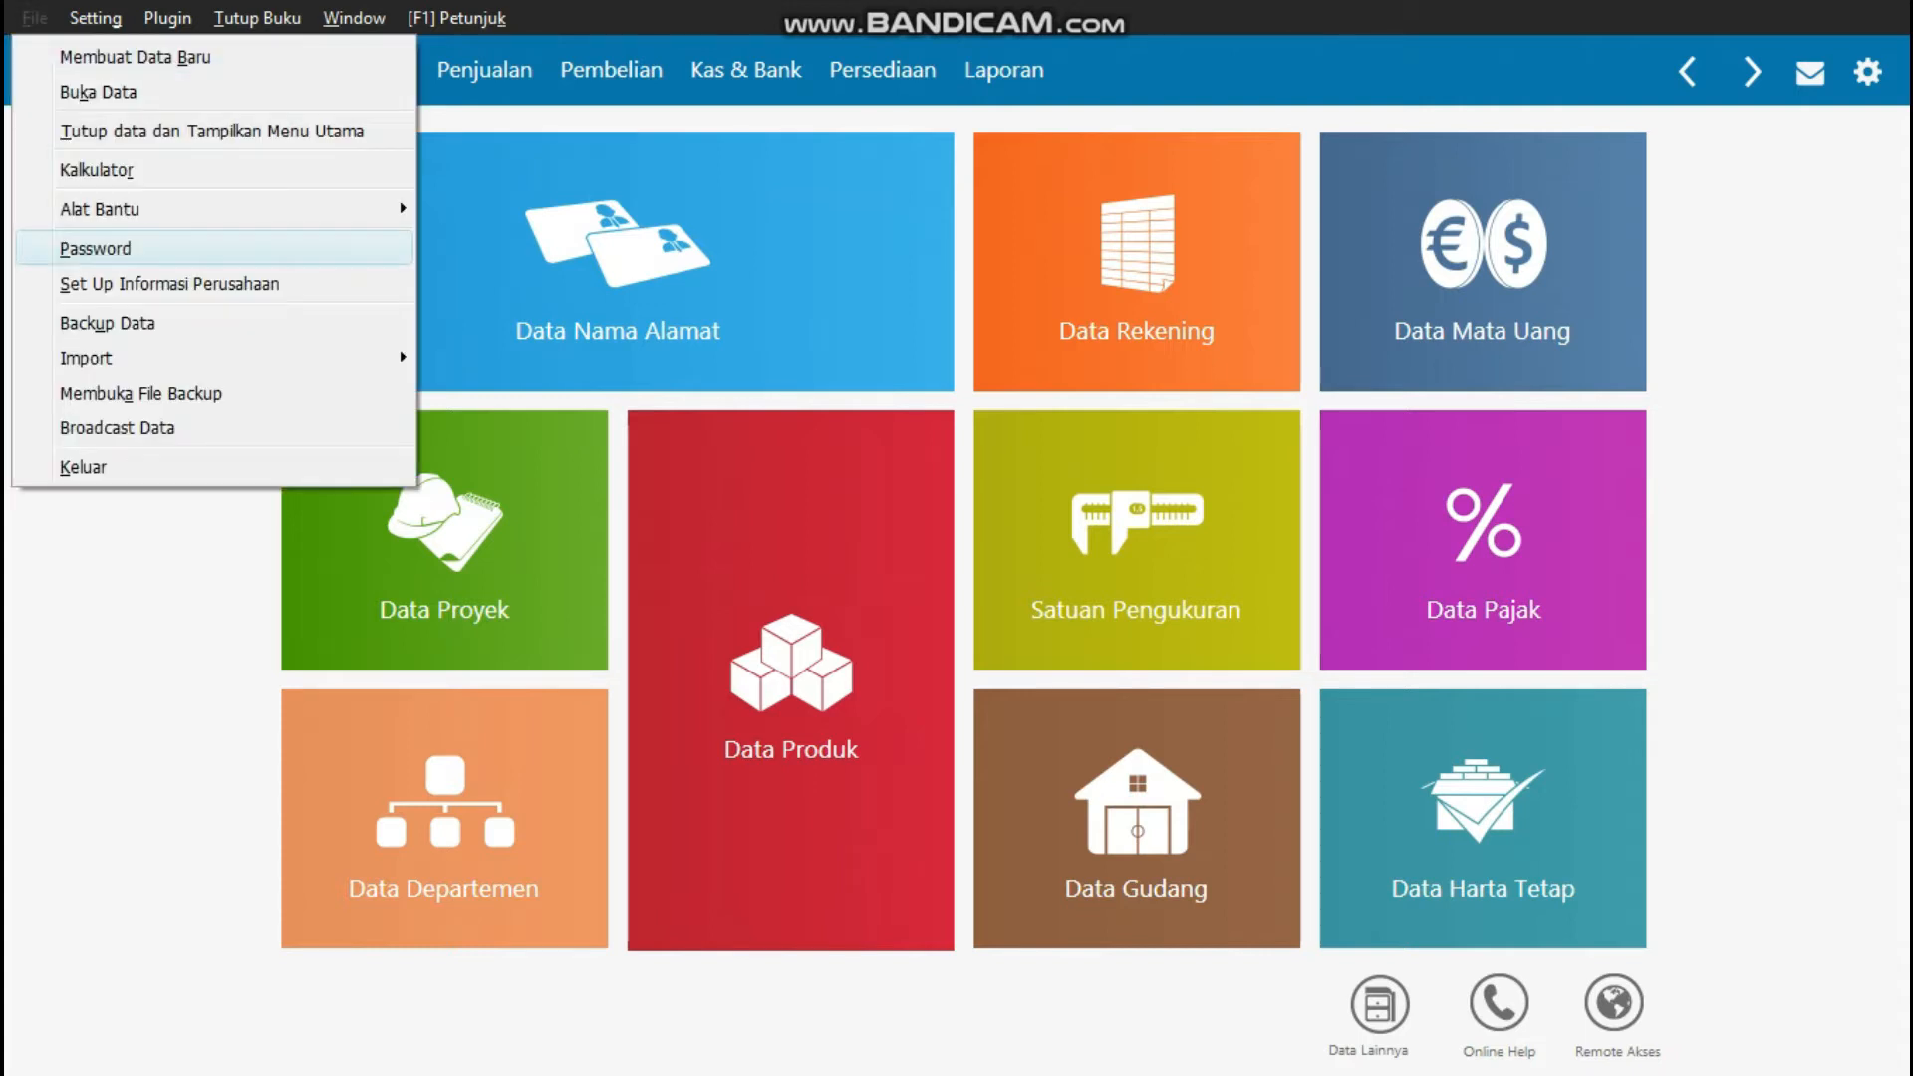
click(97, 249)
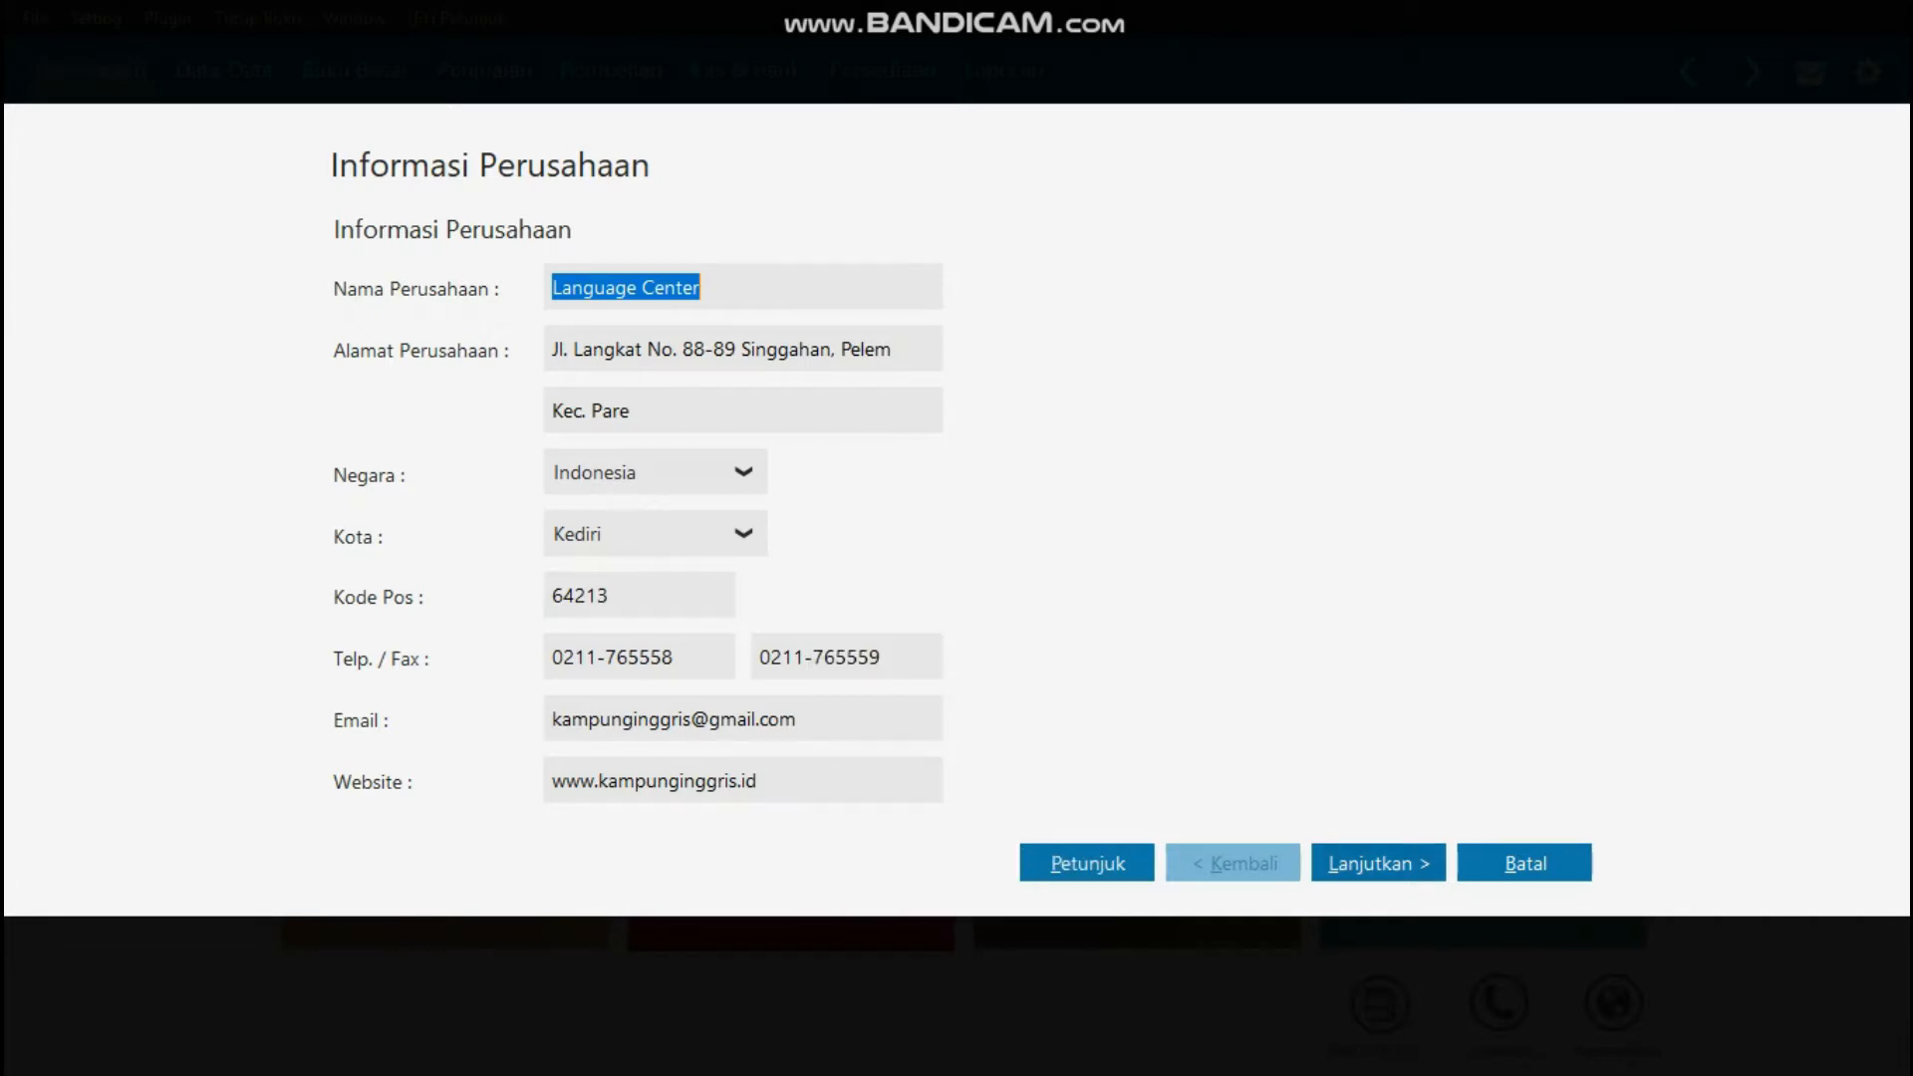
click(1378, 863)
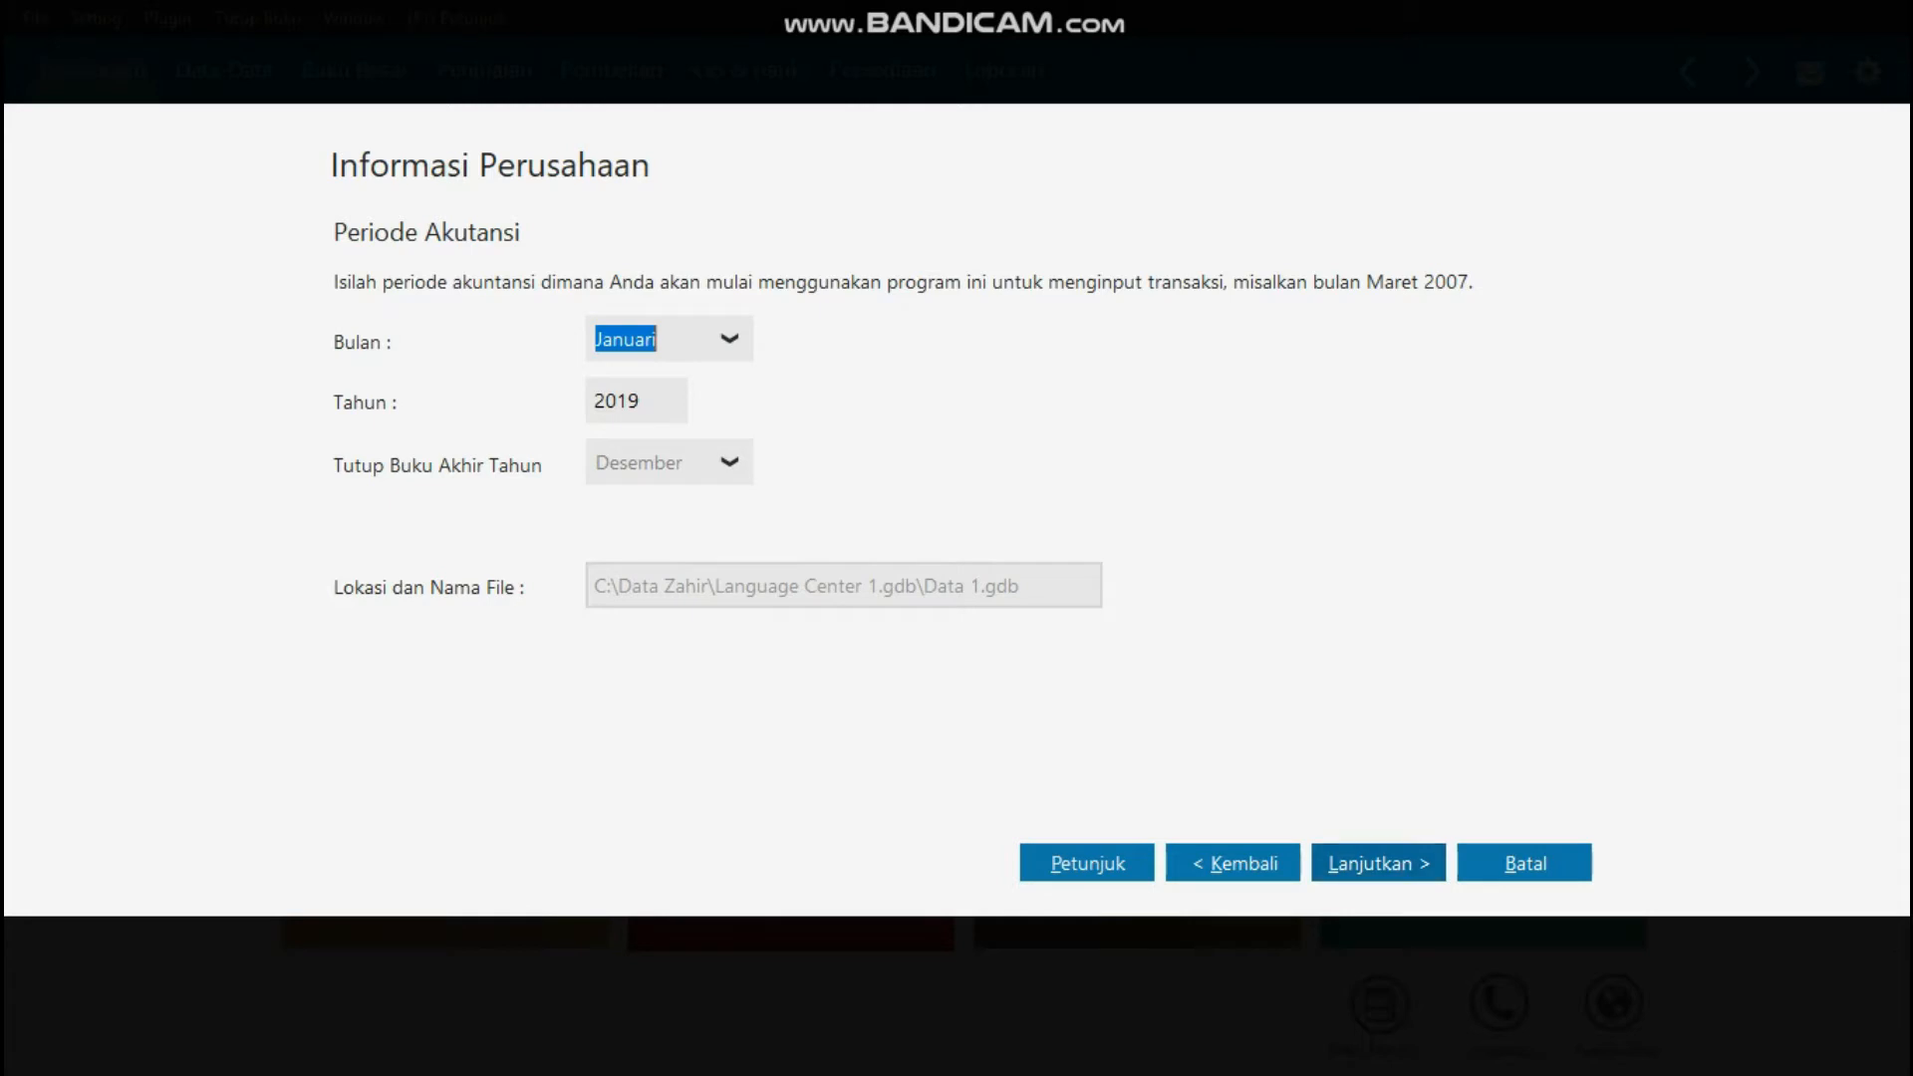
click(1380, 864)
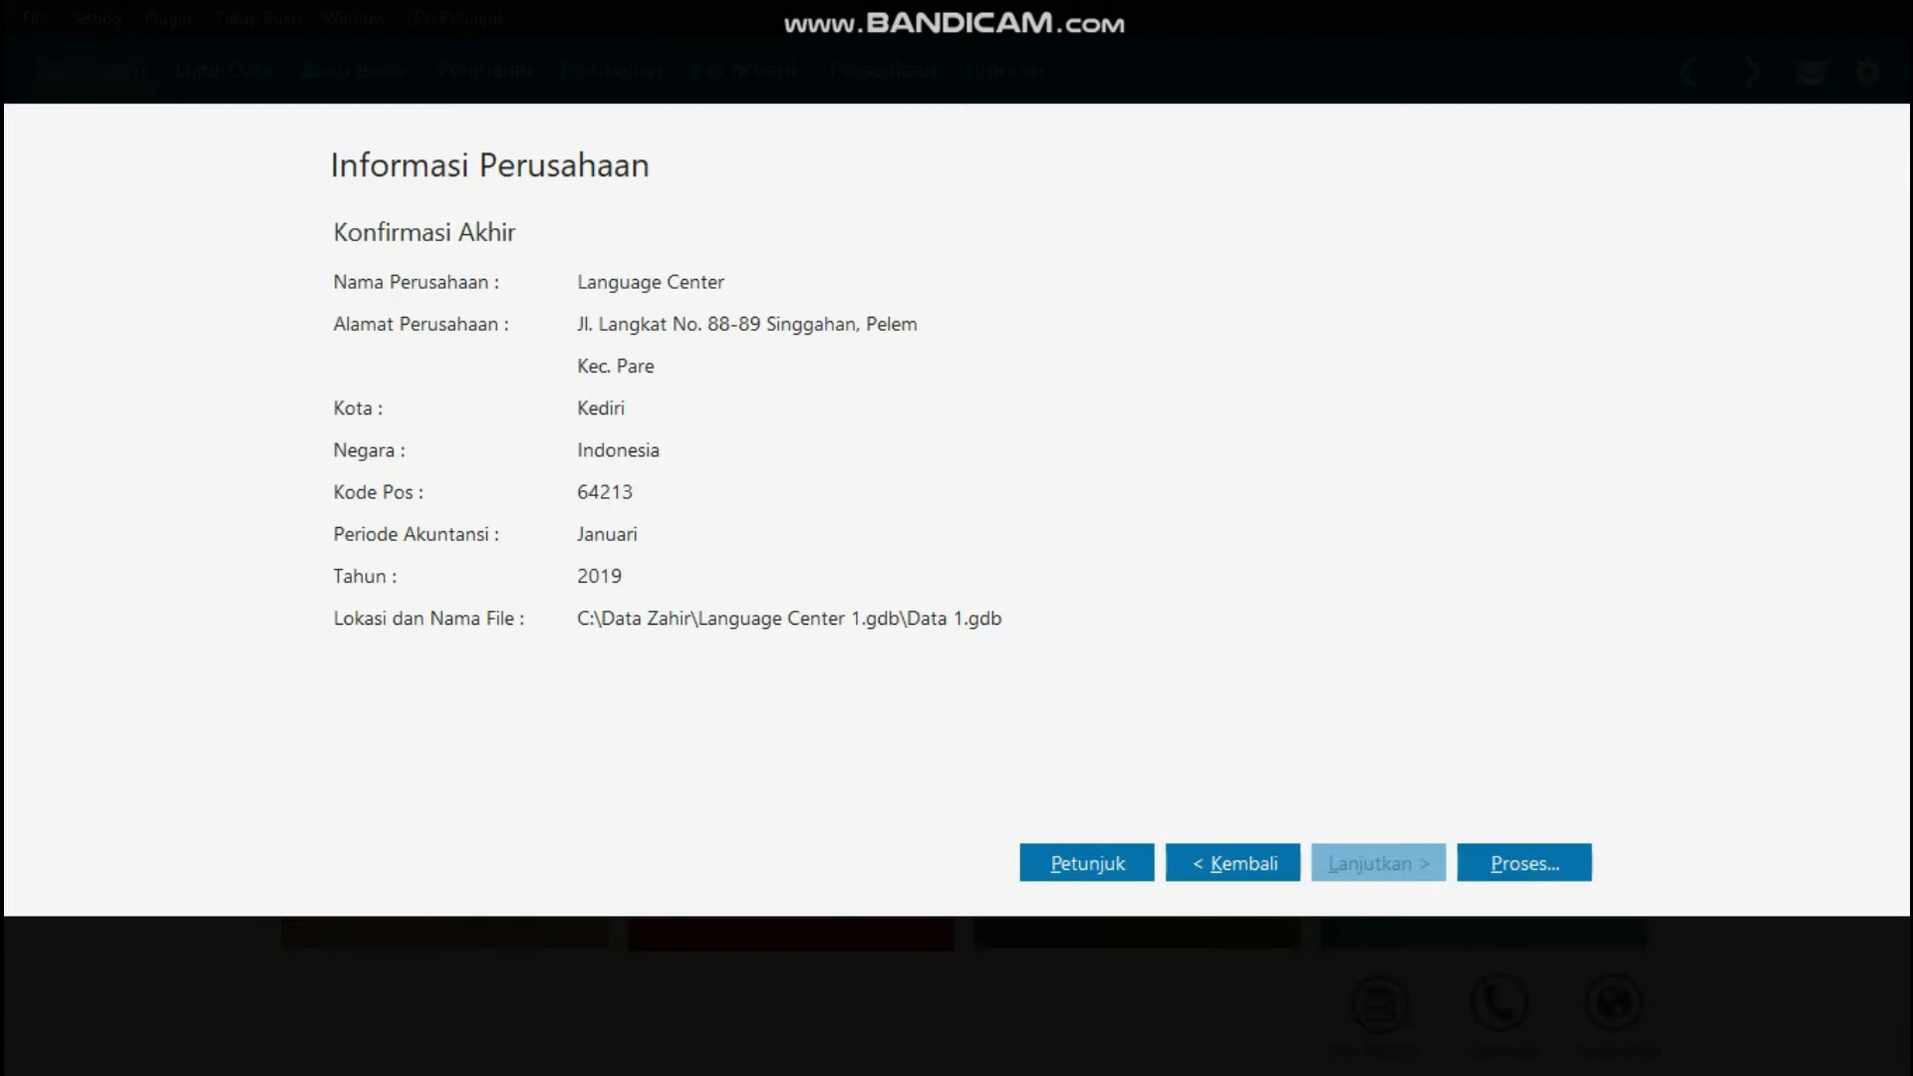
click(1525, 864)
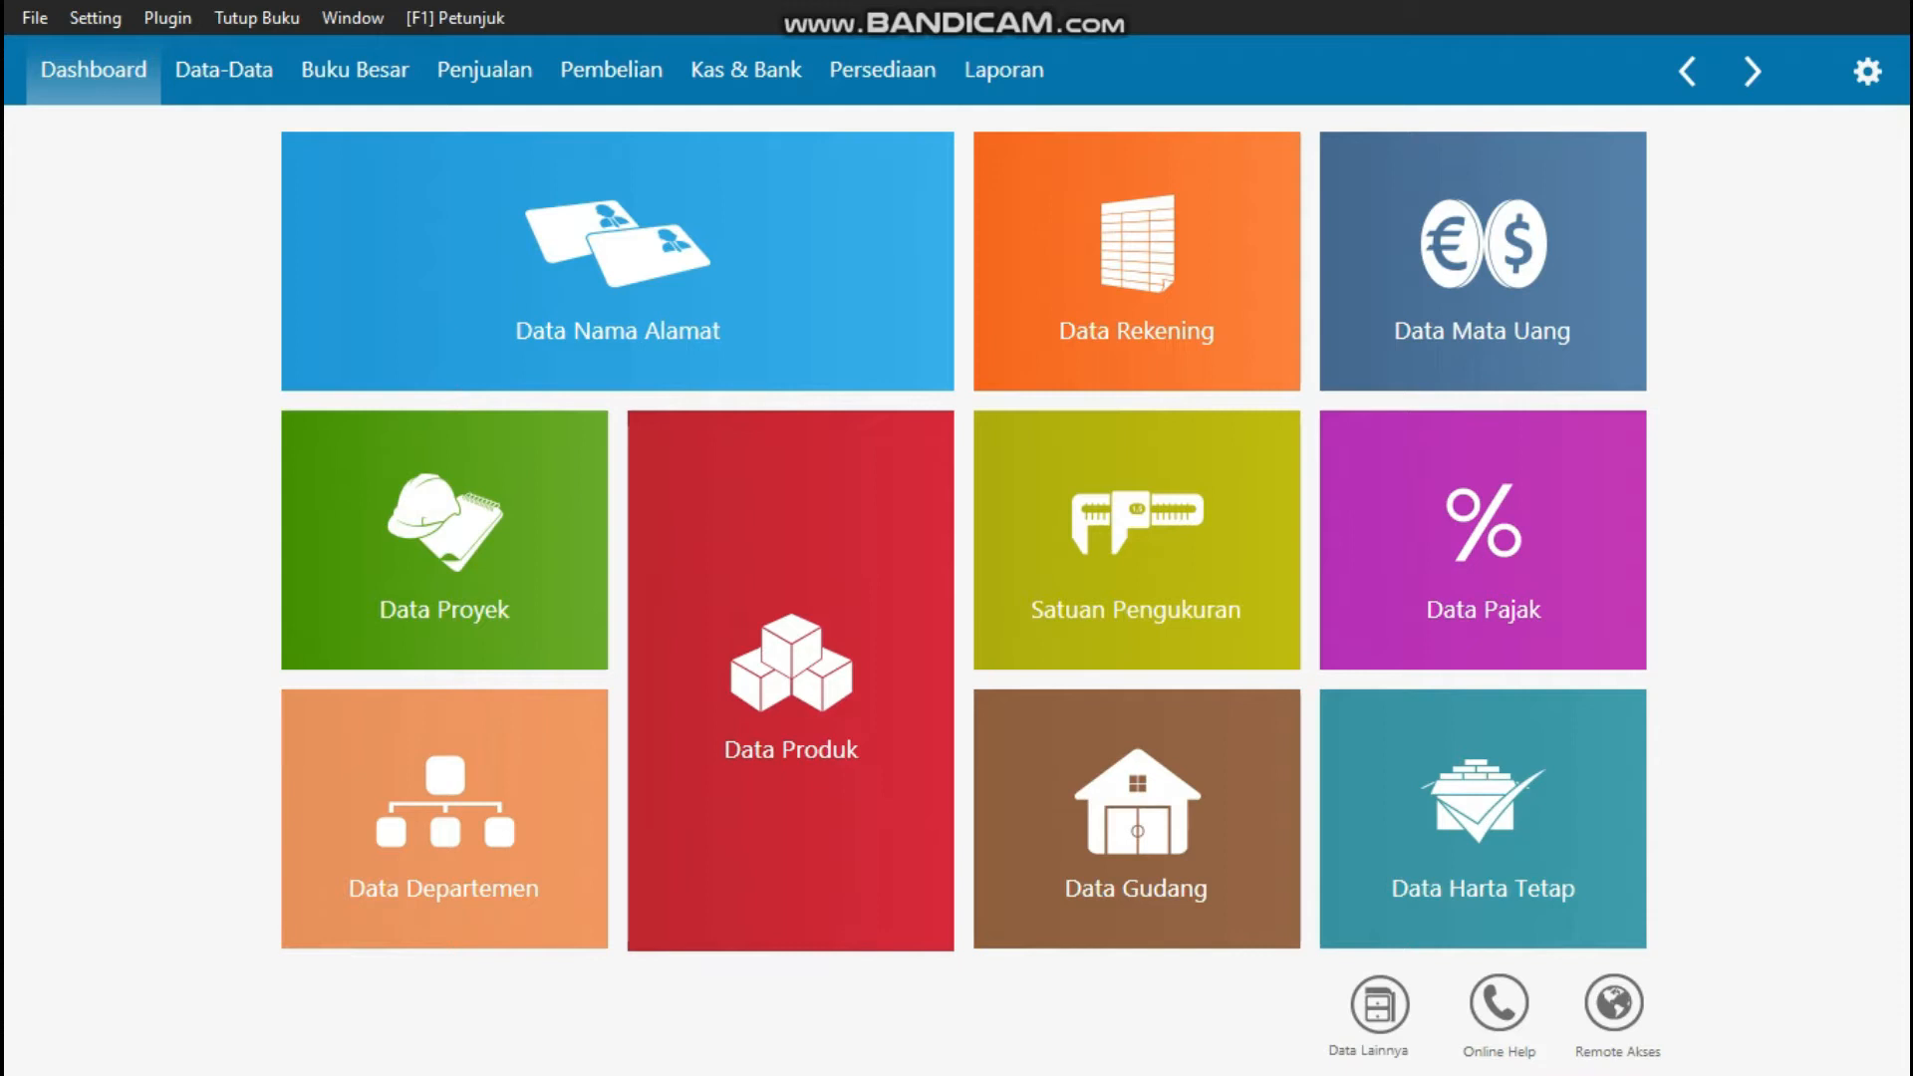
- Review the opening account balances (Saldo Awal Akun) from Kas Kecil to Cadangan Kerugian Piutang, and record them
key(Down)
key(Down)
key(Down)
key(Right)
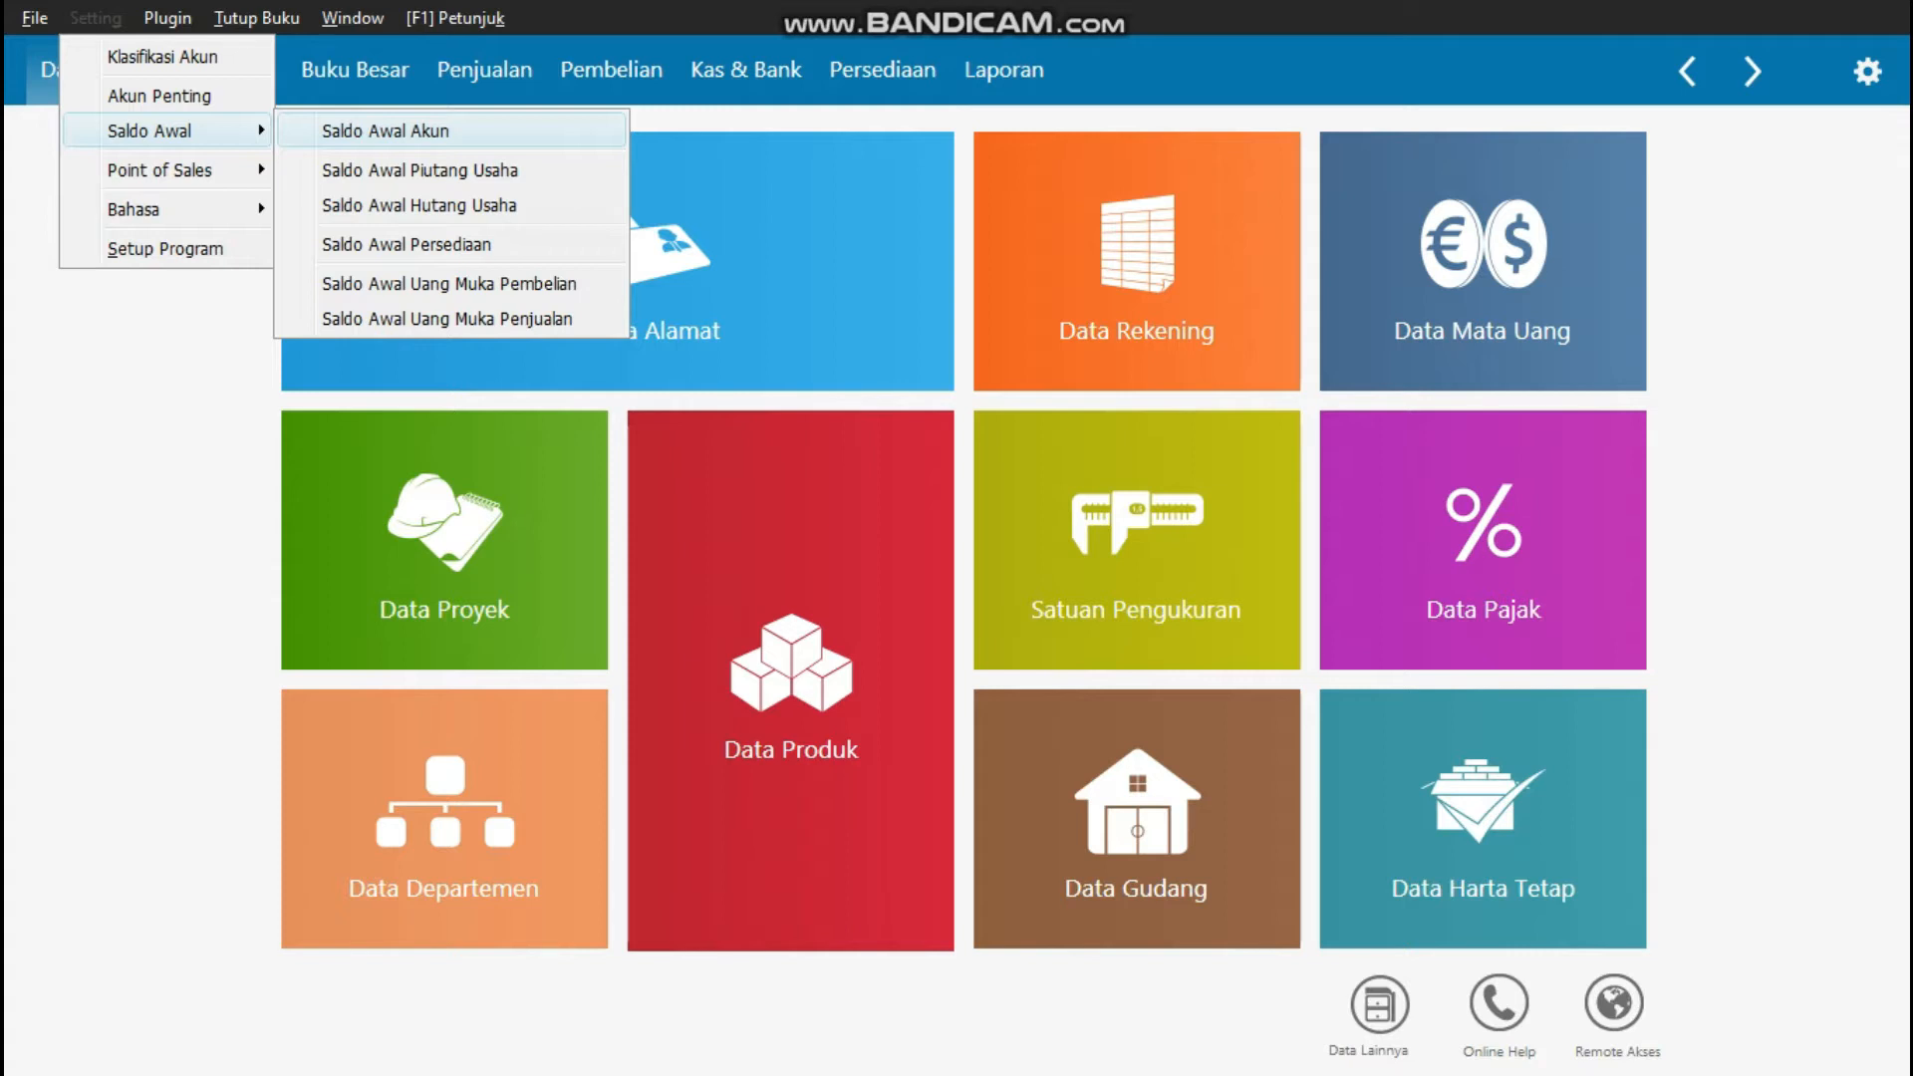
click(398, 133)
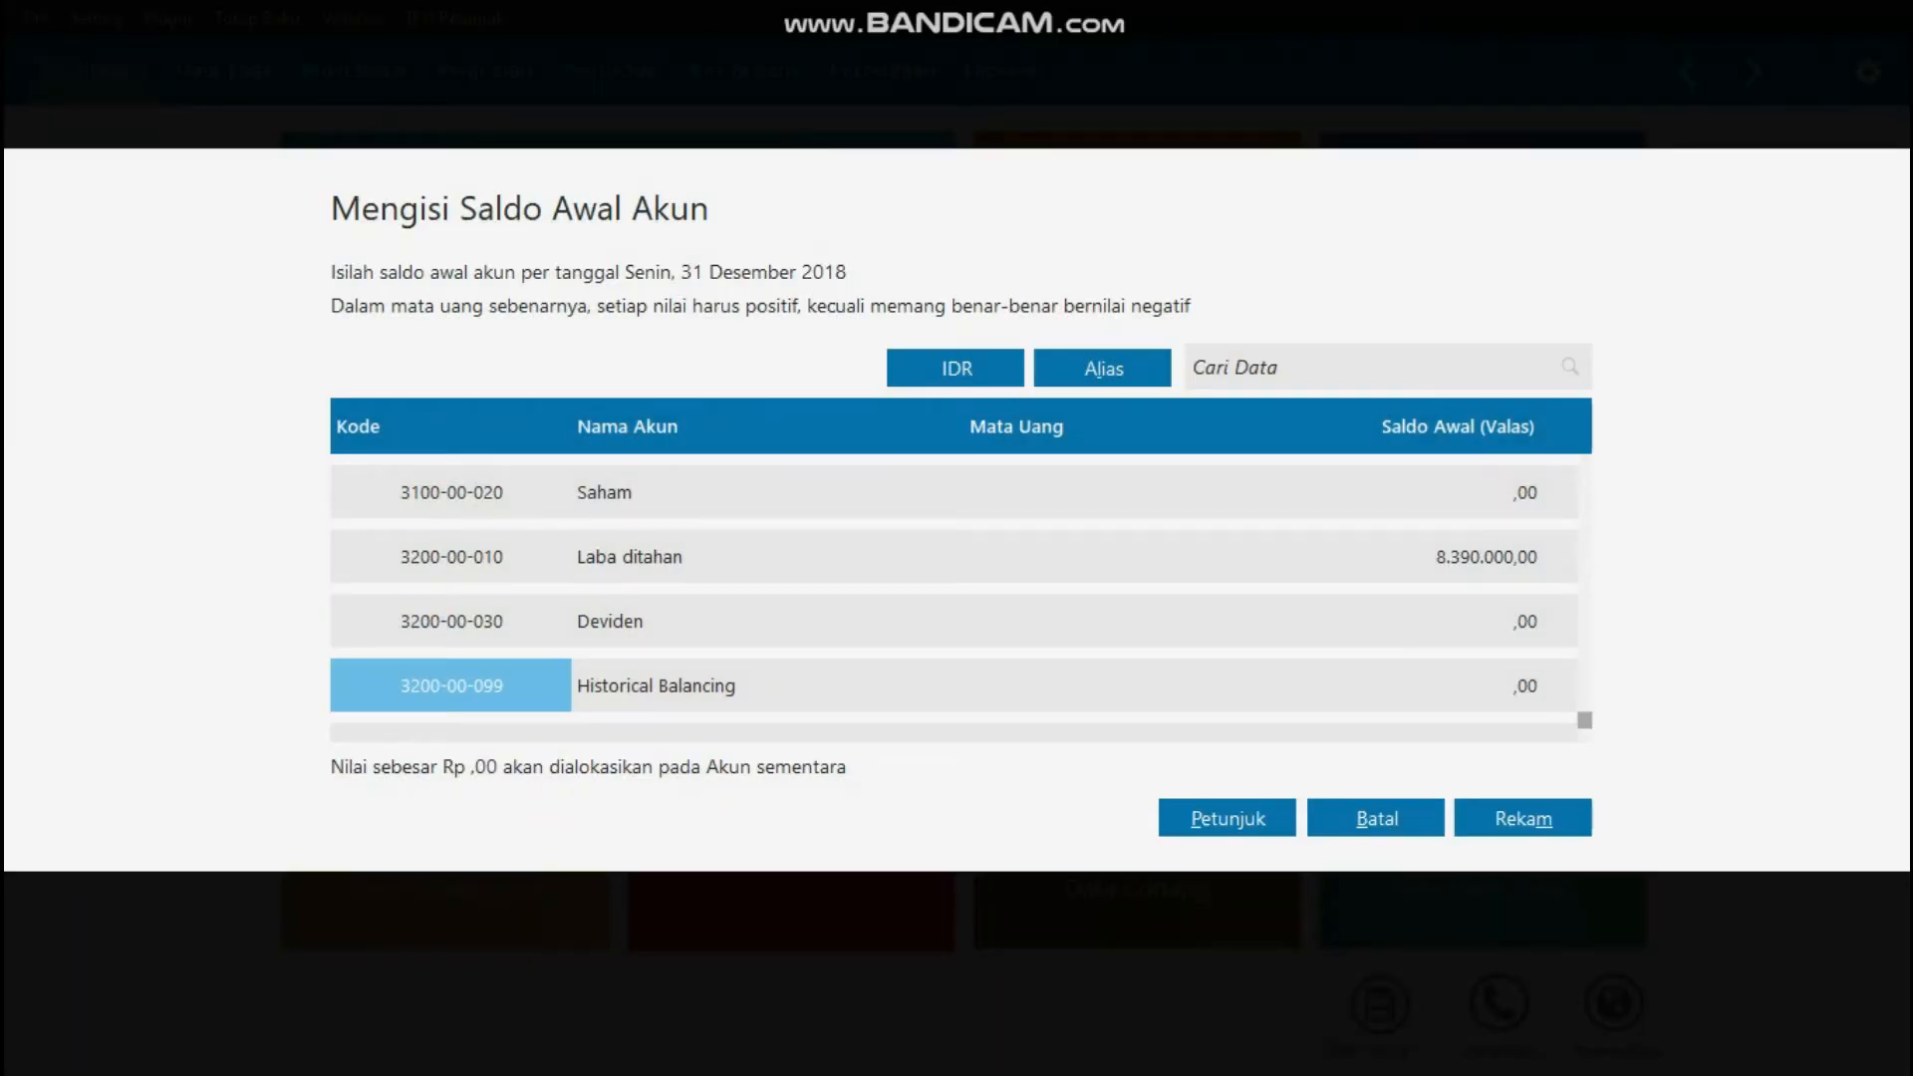
drag(1584, 721, 1585, 475)
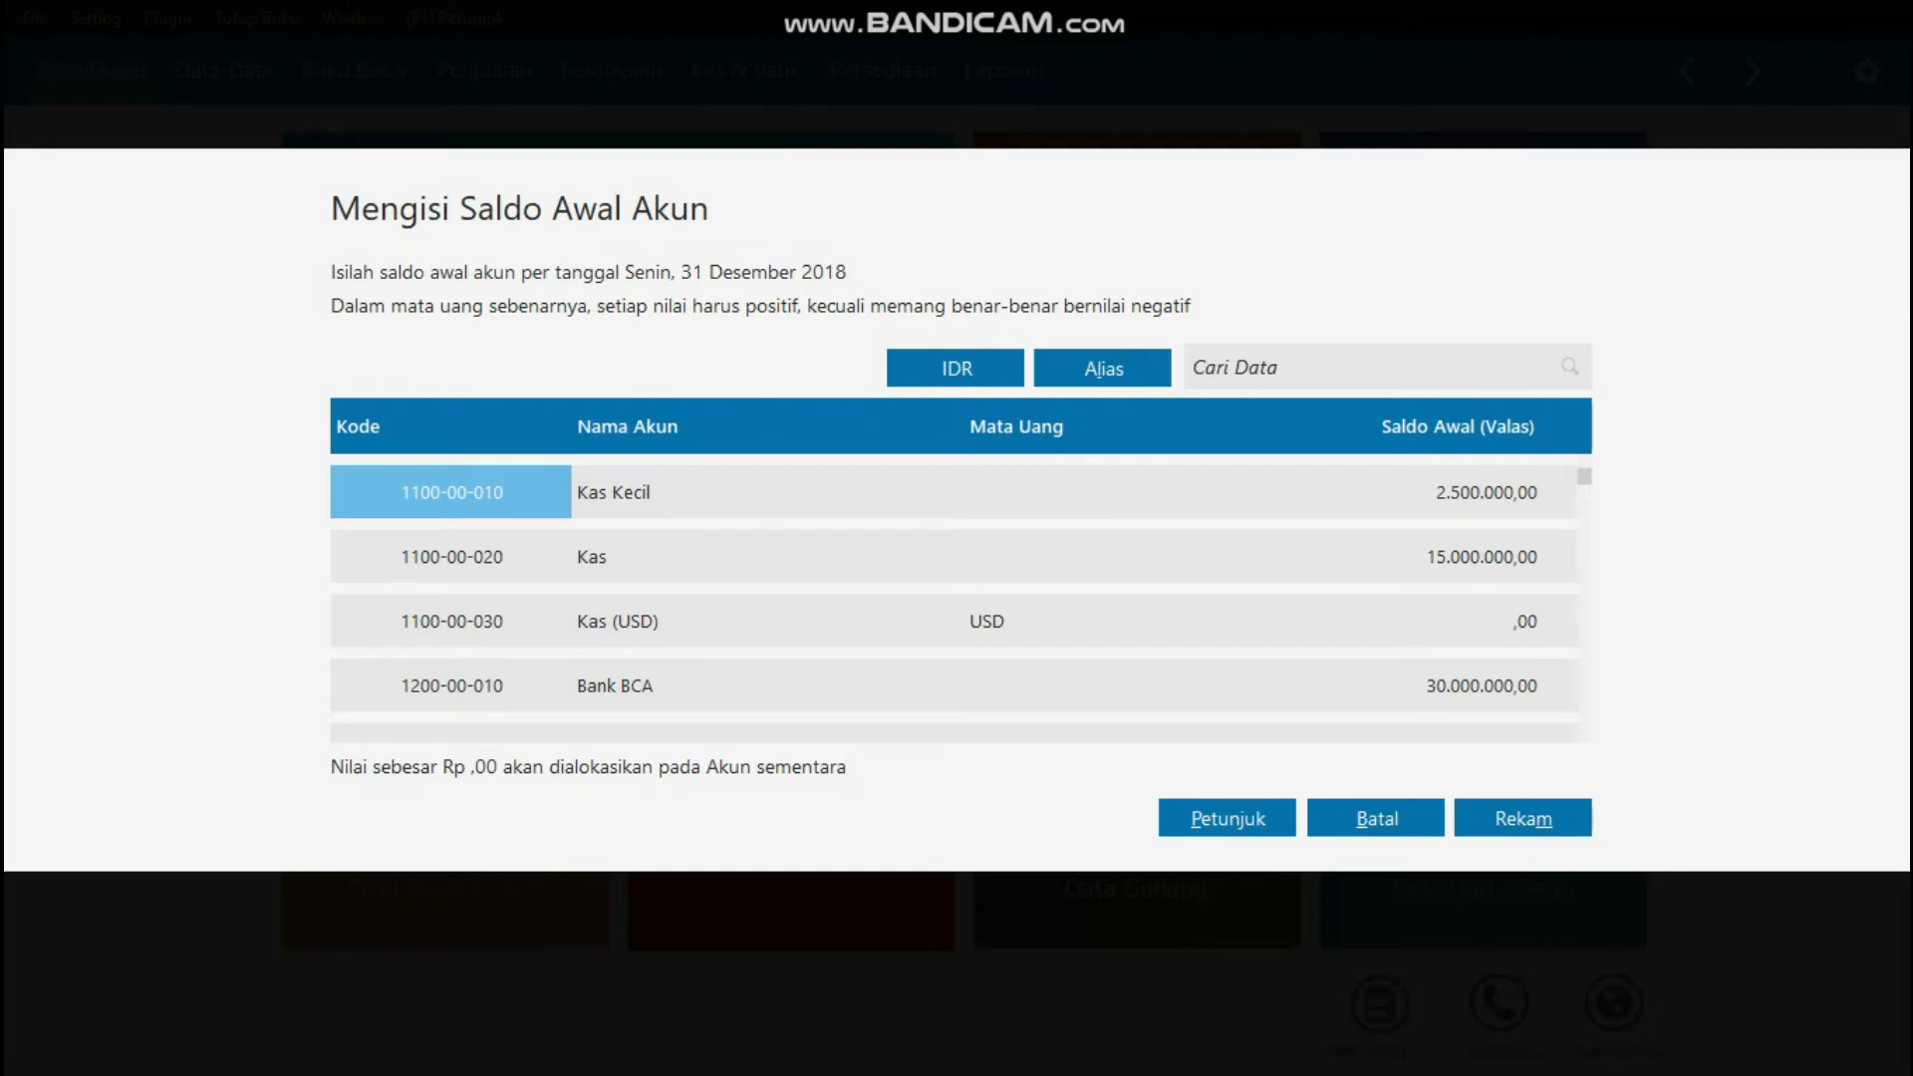
key(Down)
key(Down)
key(Down)
key(Down)
key(Down)
key(Down)
key(Down)
key(Down)
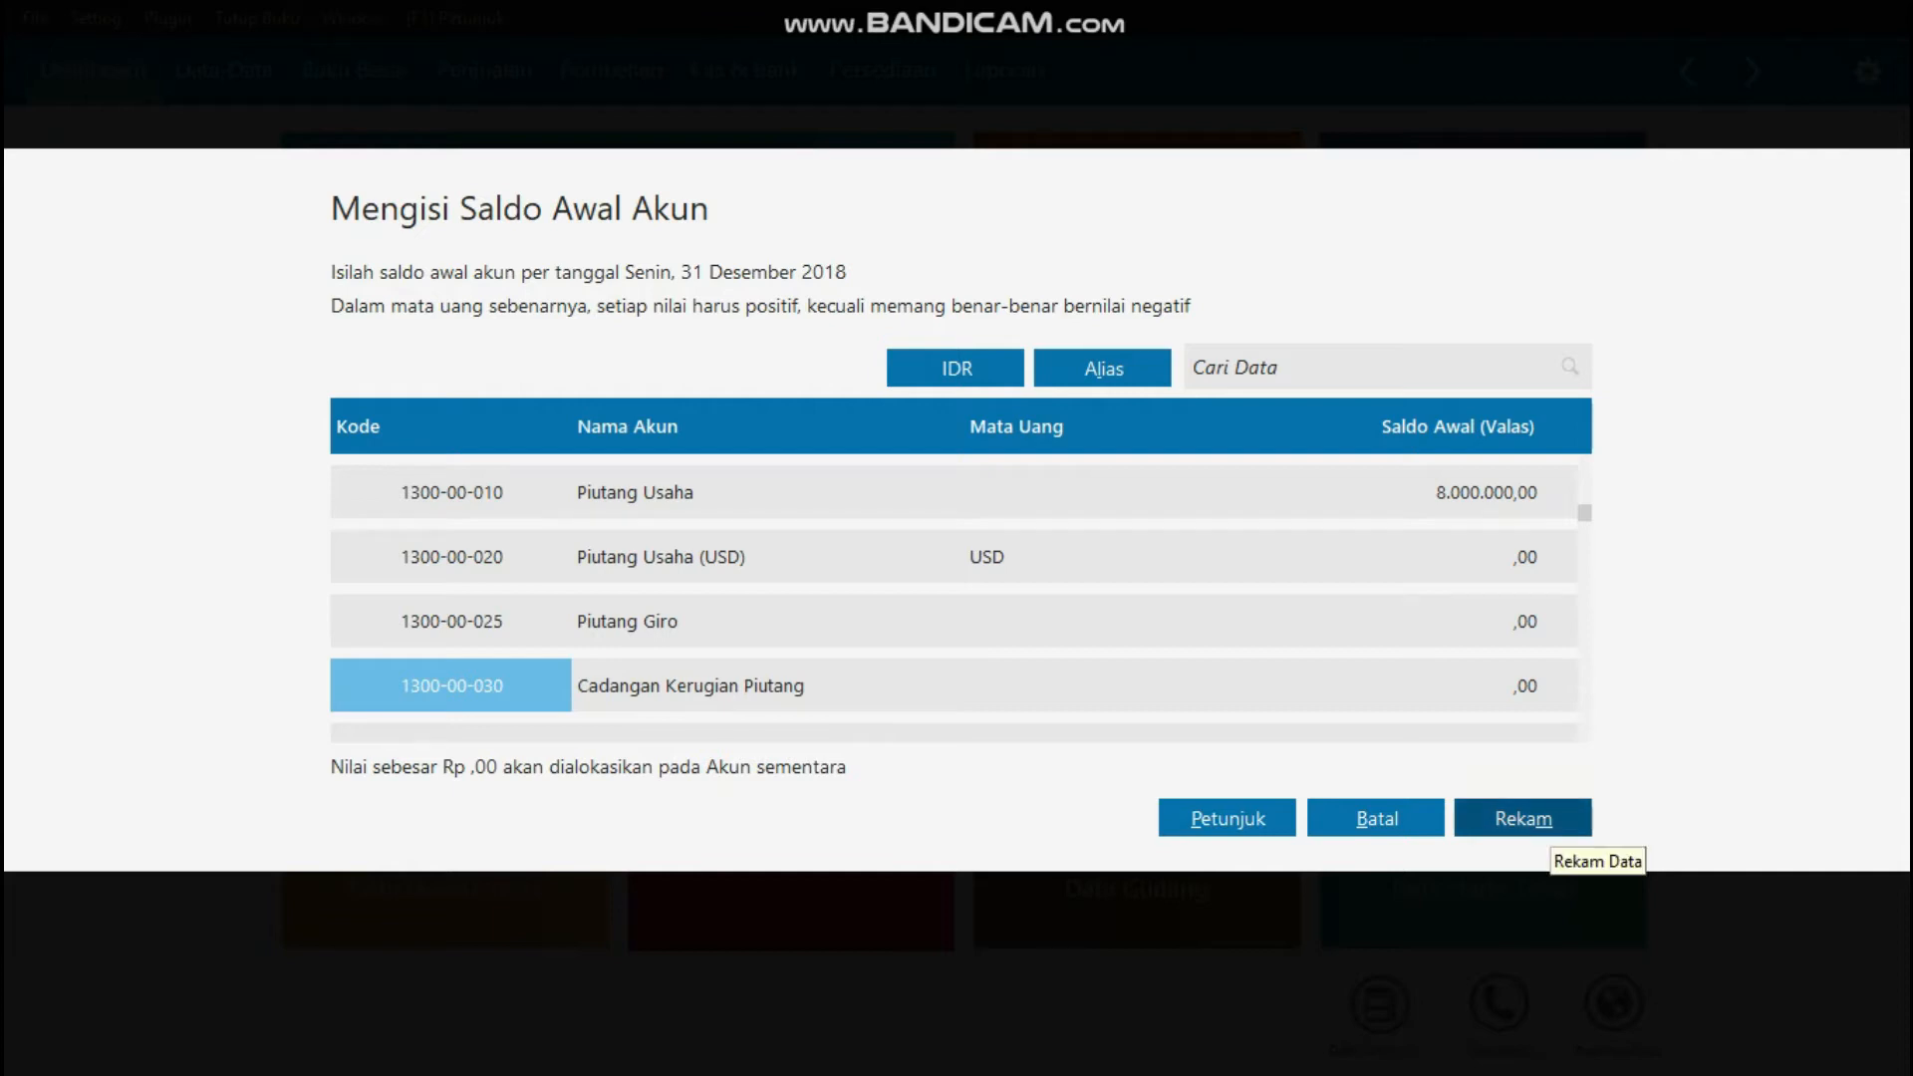
click(1524, 818)
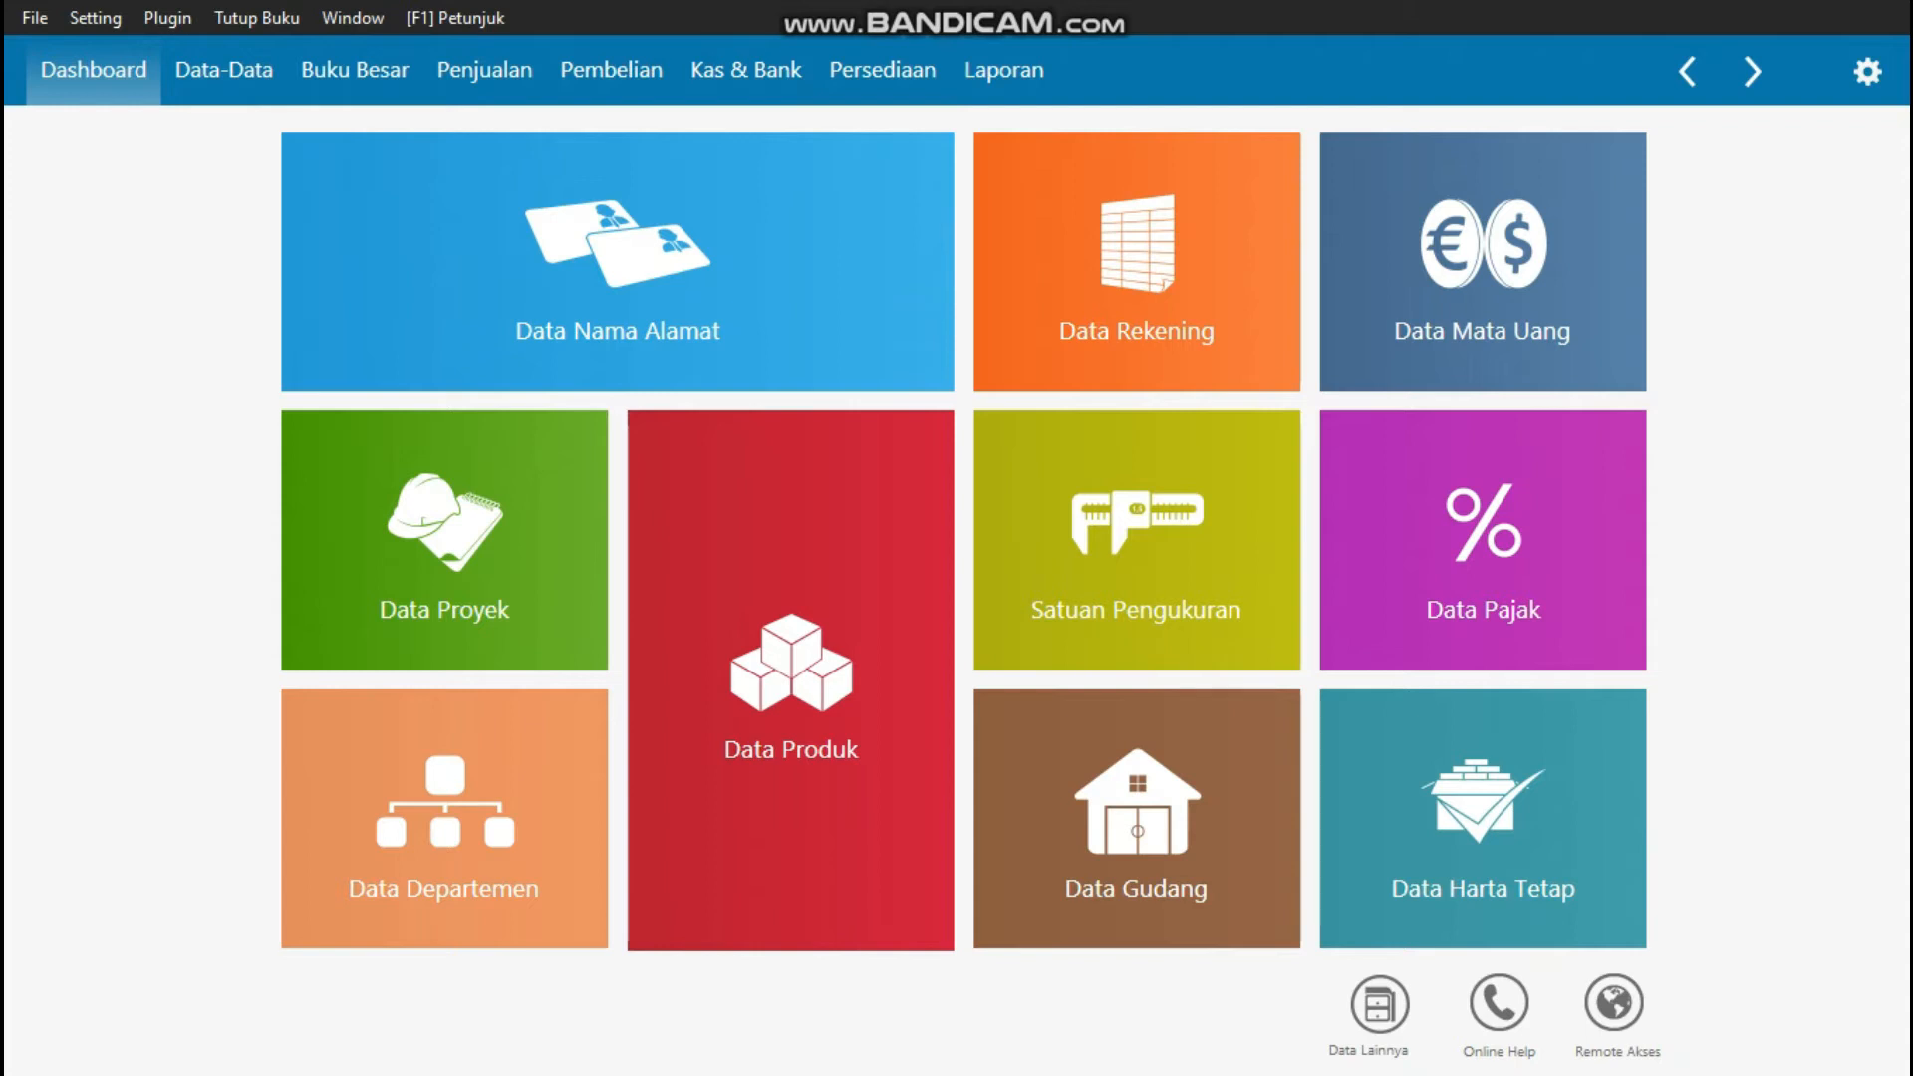
- Examine the full Data Nama Alamat list of customers, vendors, employees and other contacts
click(241, 73)
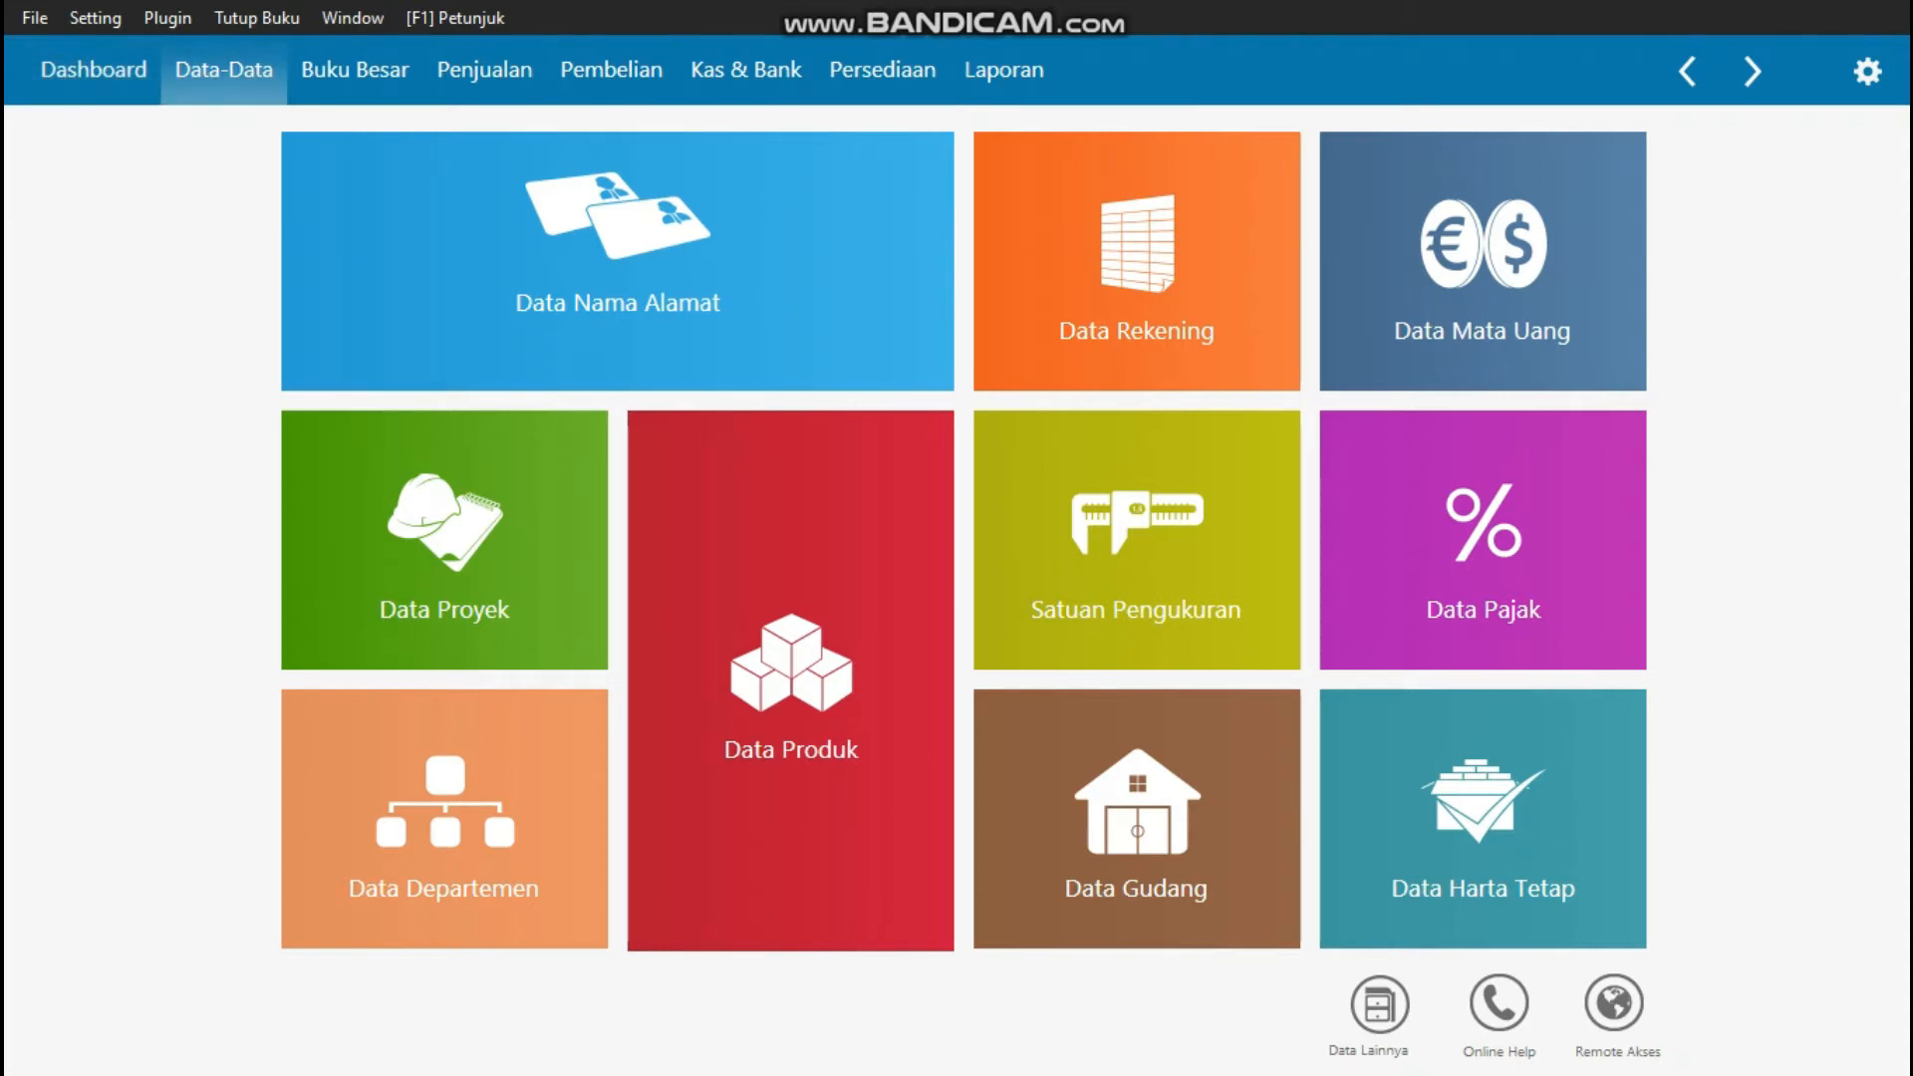
mouse_move(498, 264)
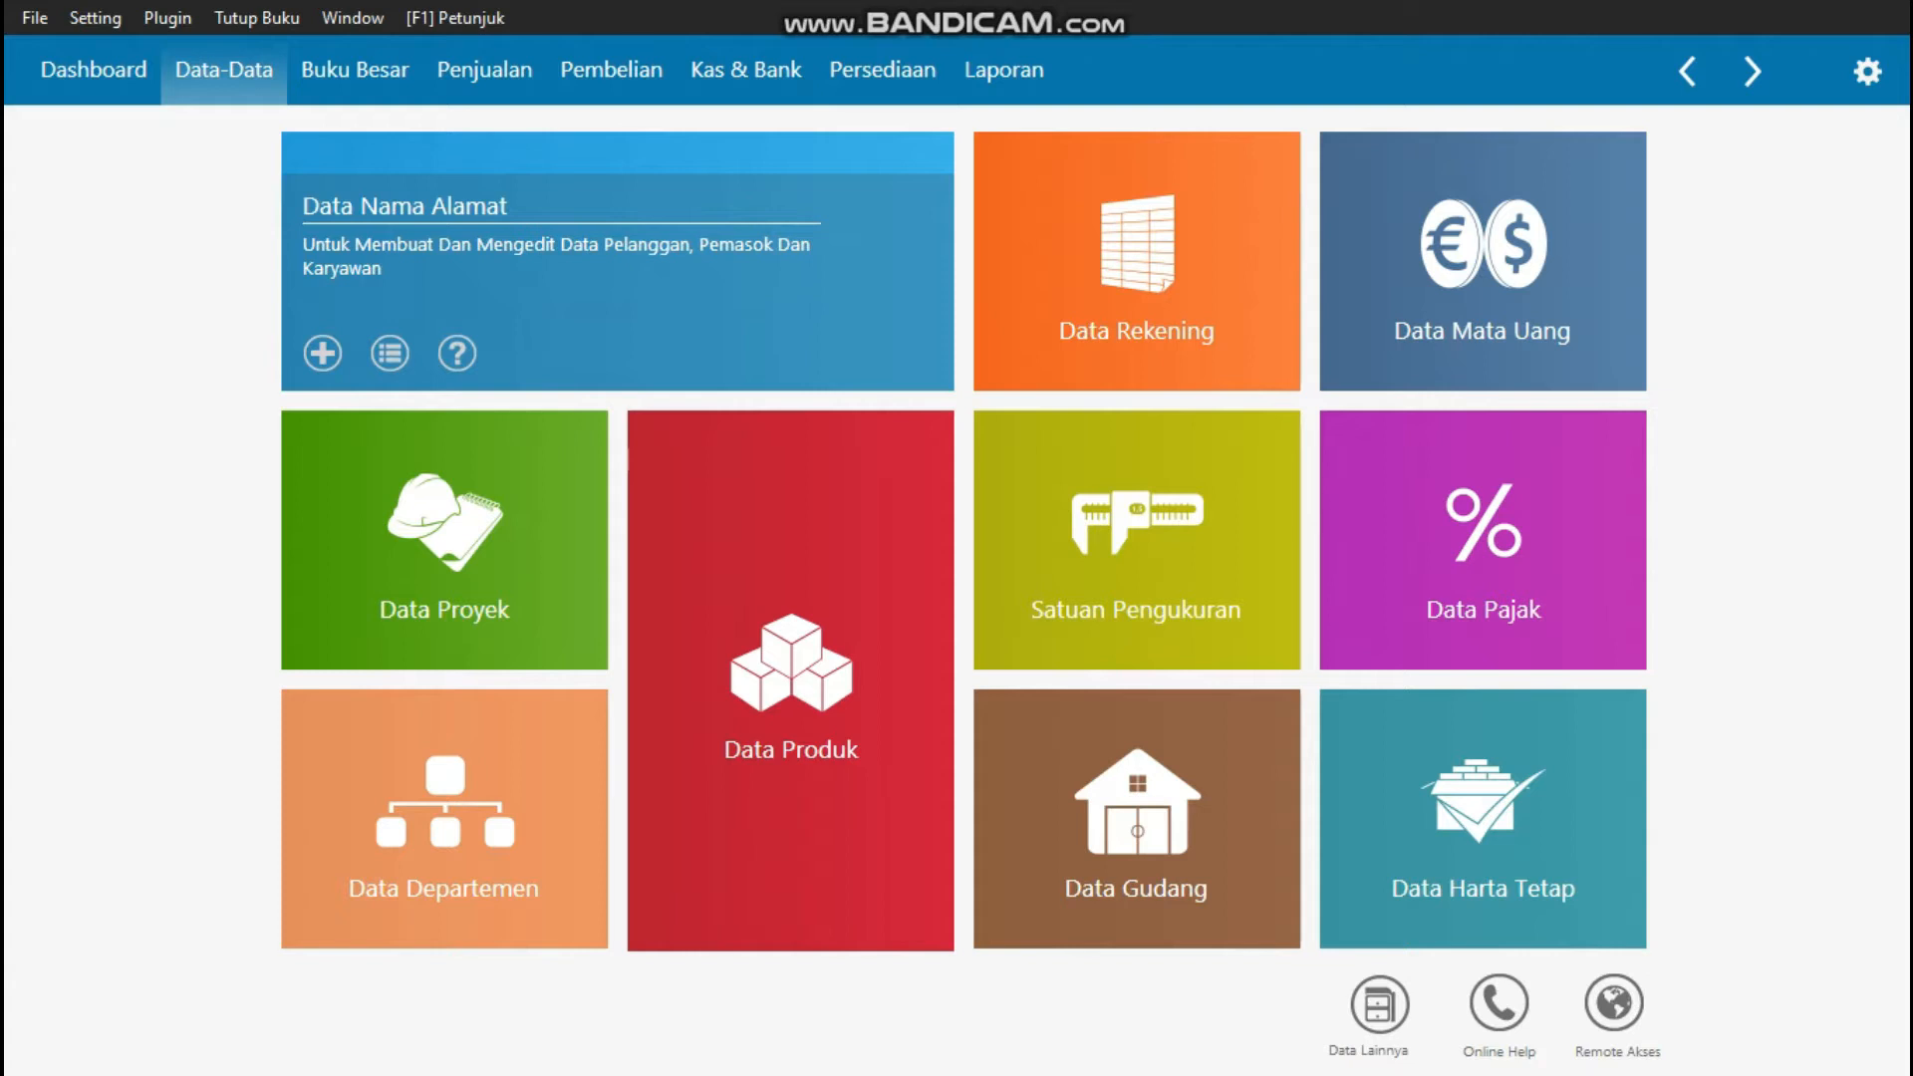
click(390, 353)
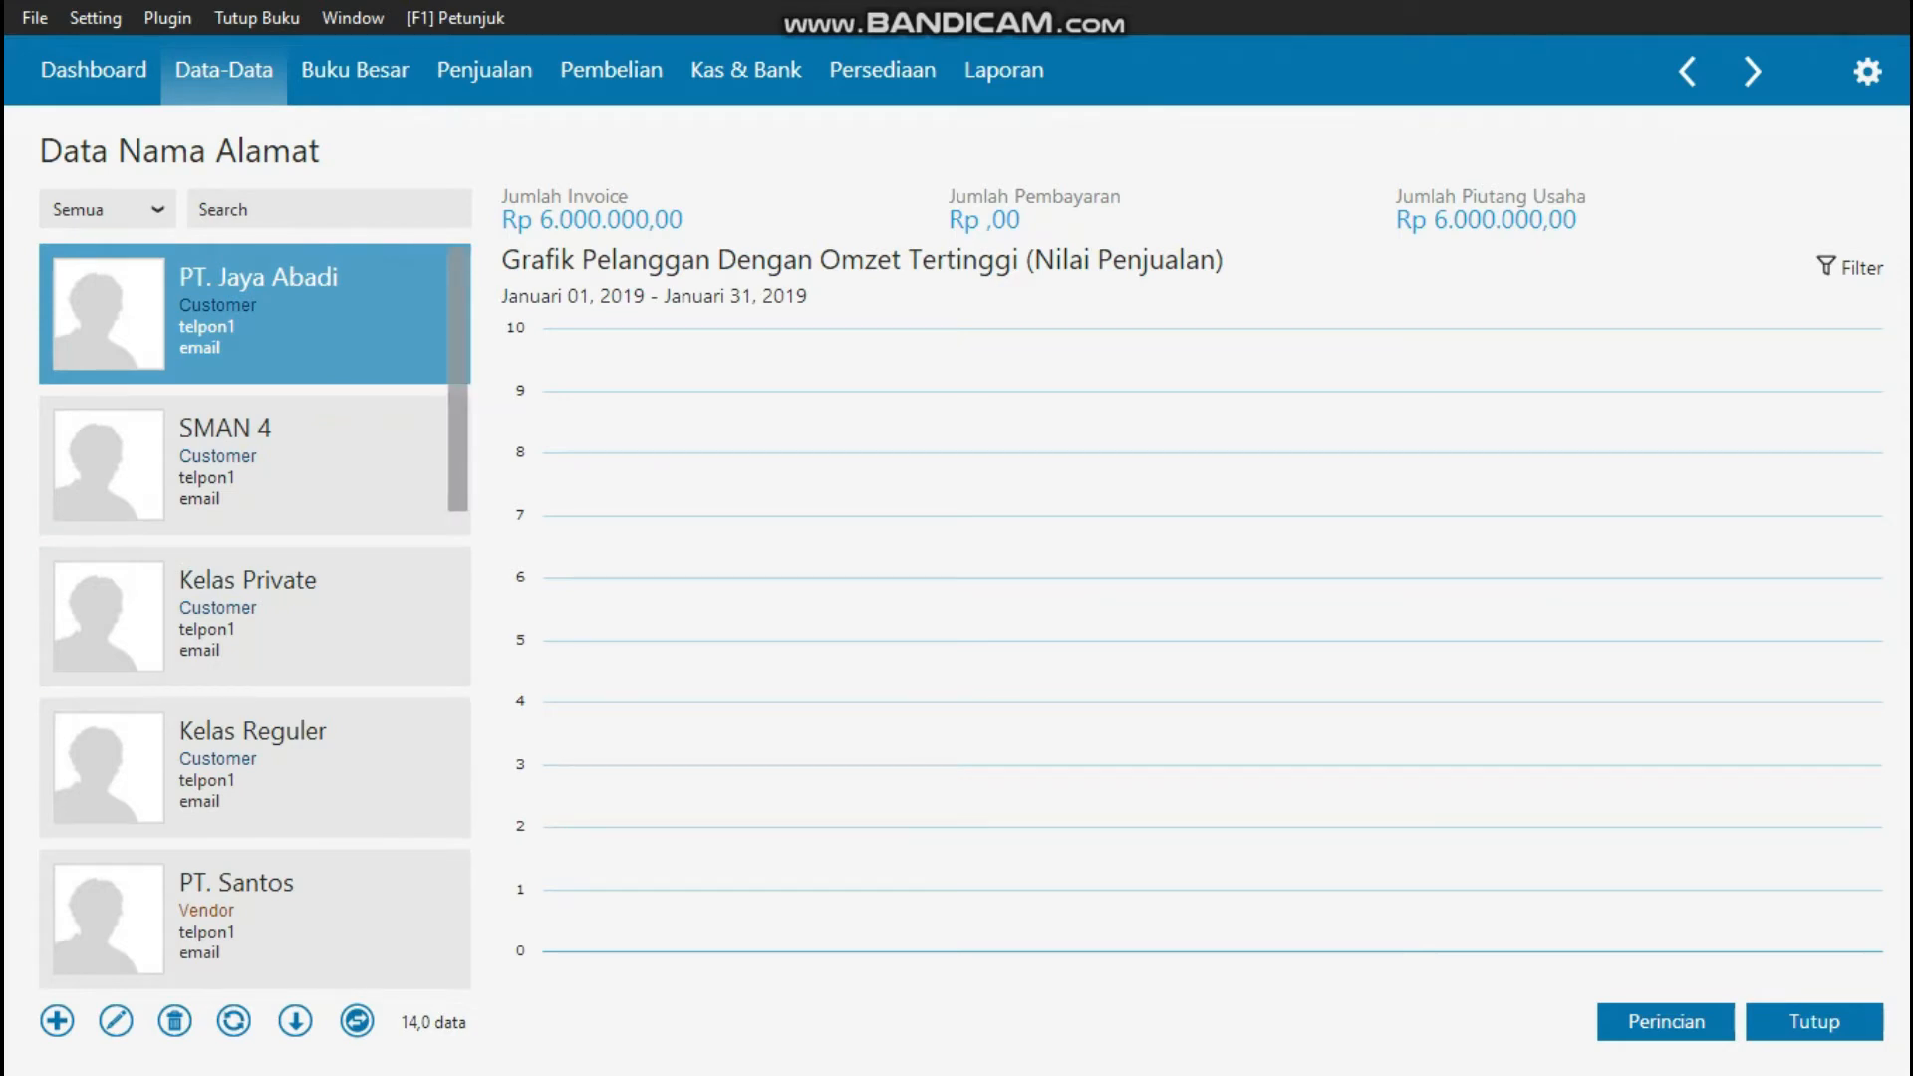
scroll(254, 618, down, 2)
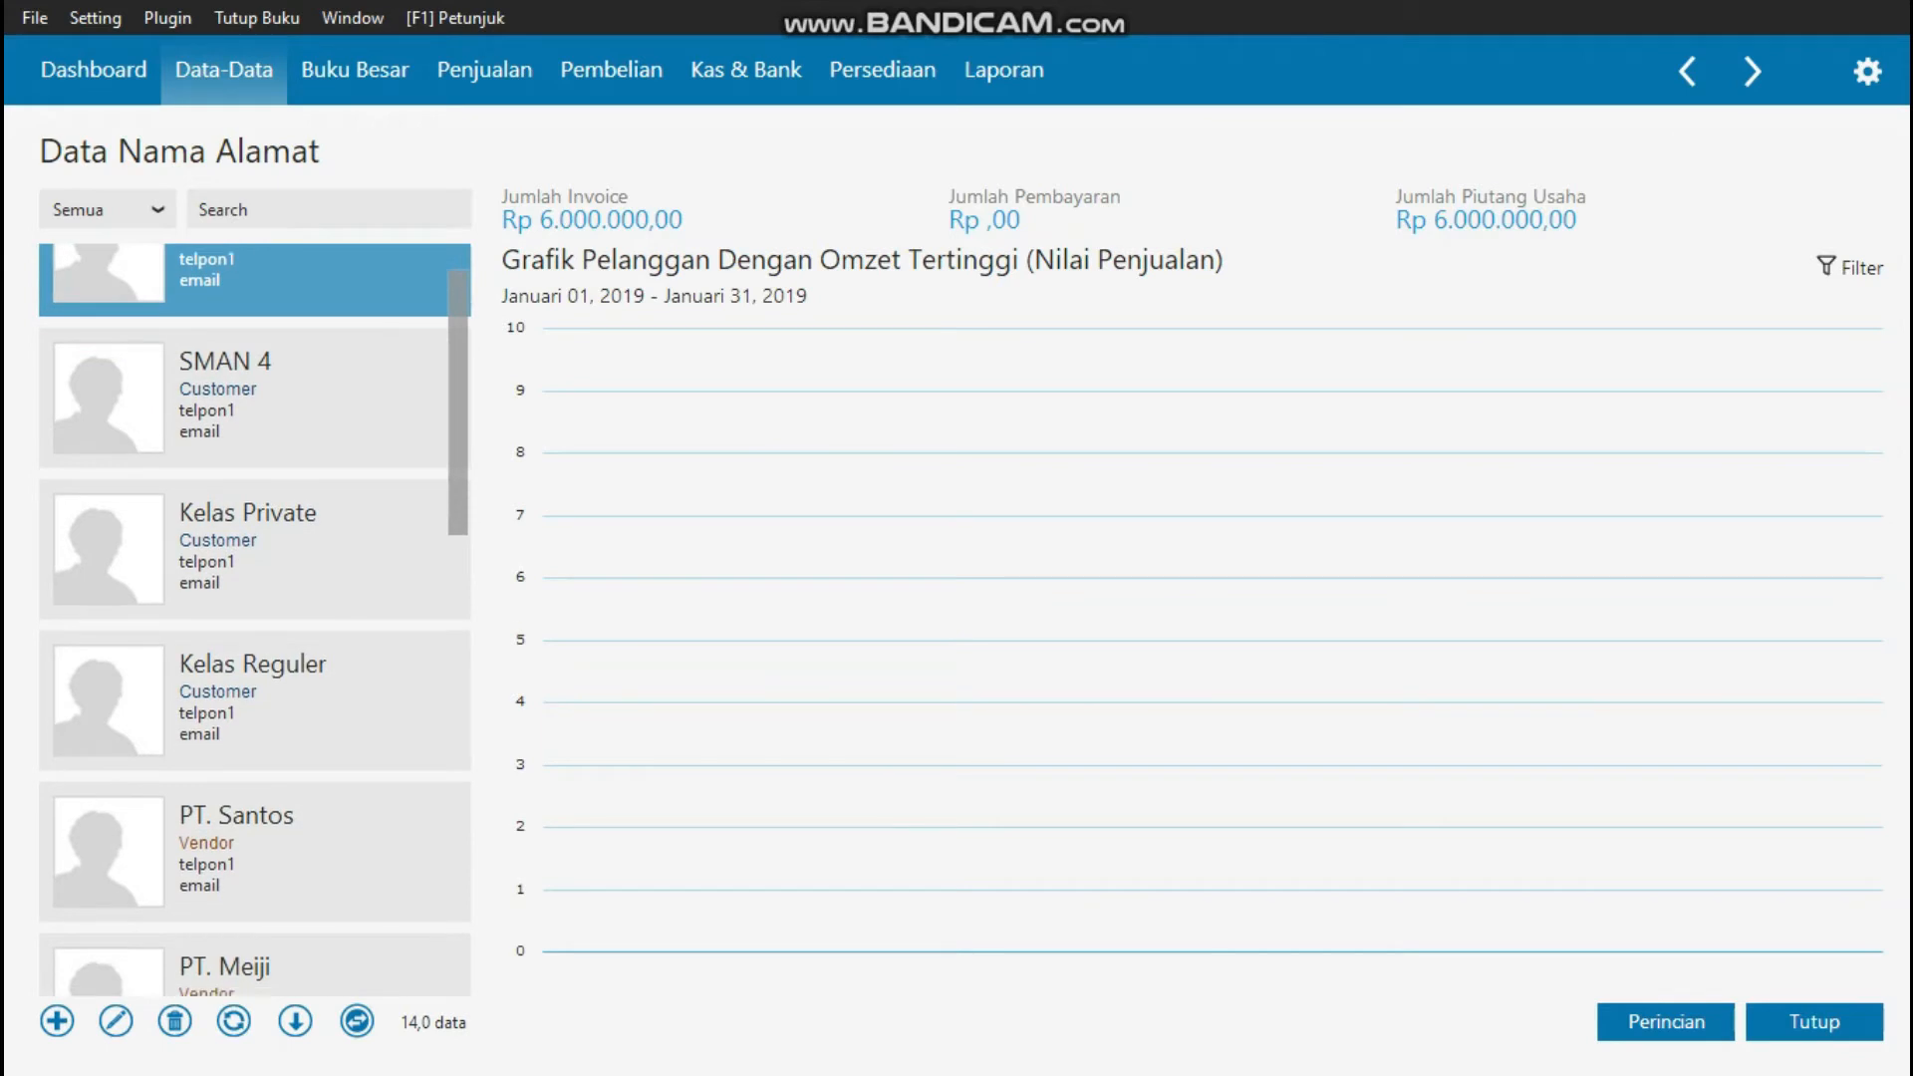
scroll(254, 618, down, 5)
scroll(254, 618, down, 5)
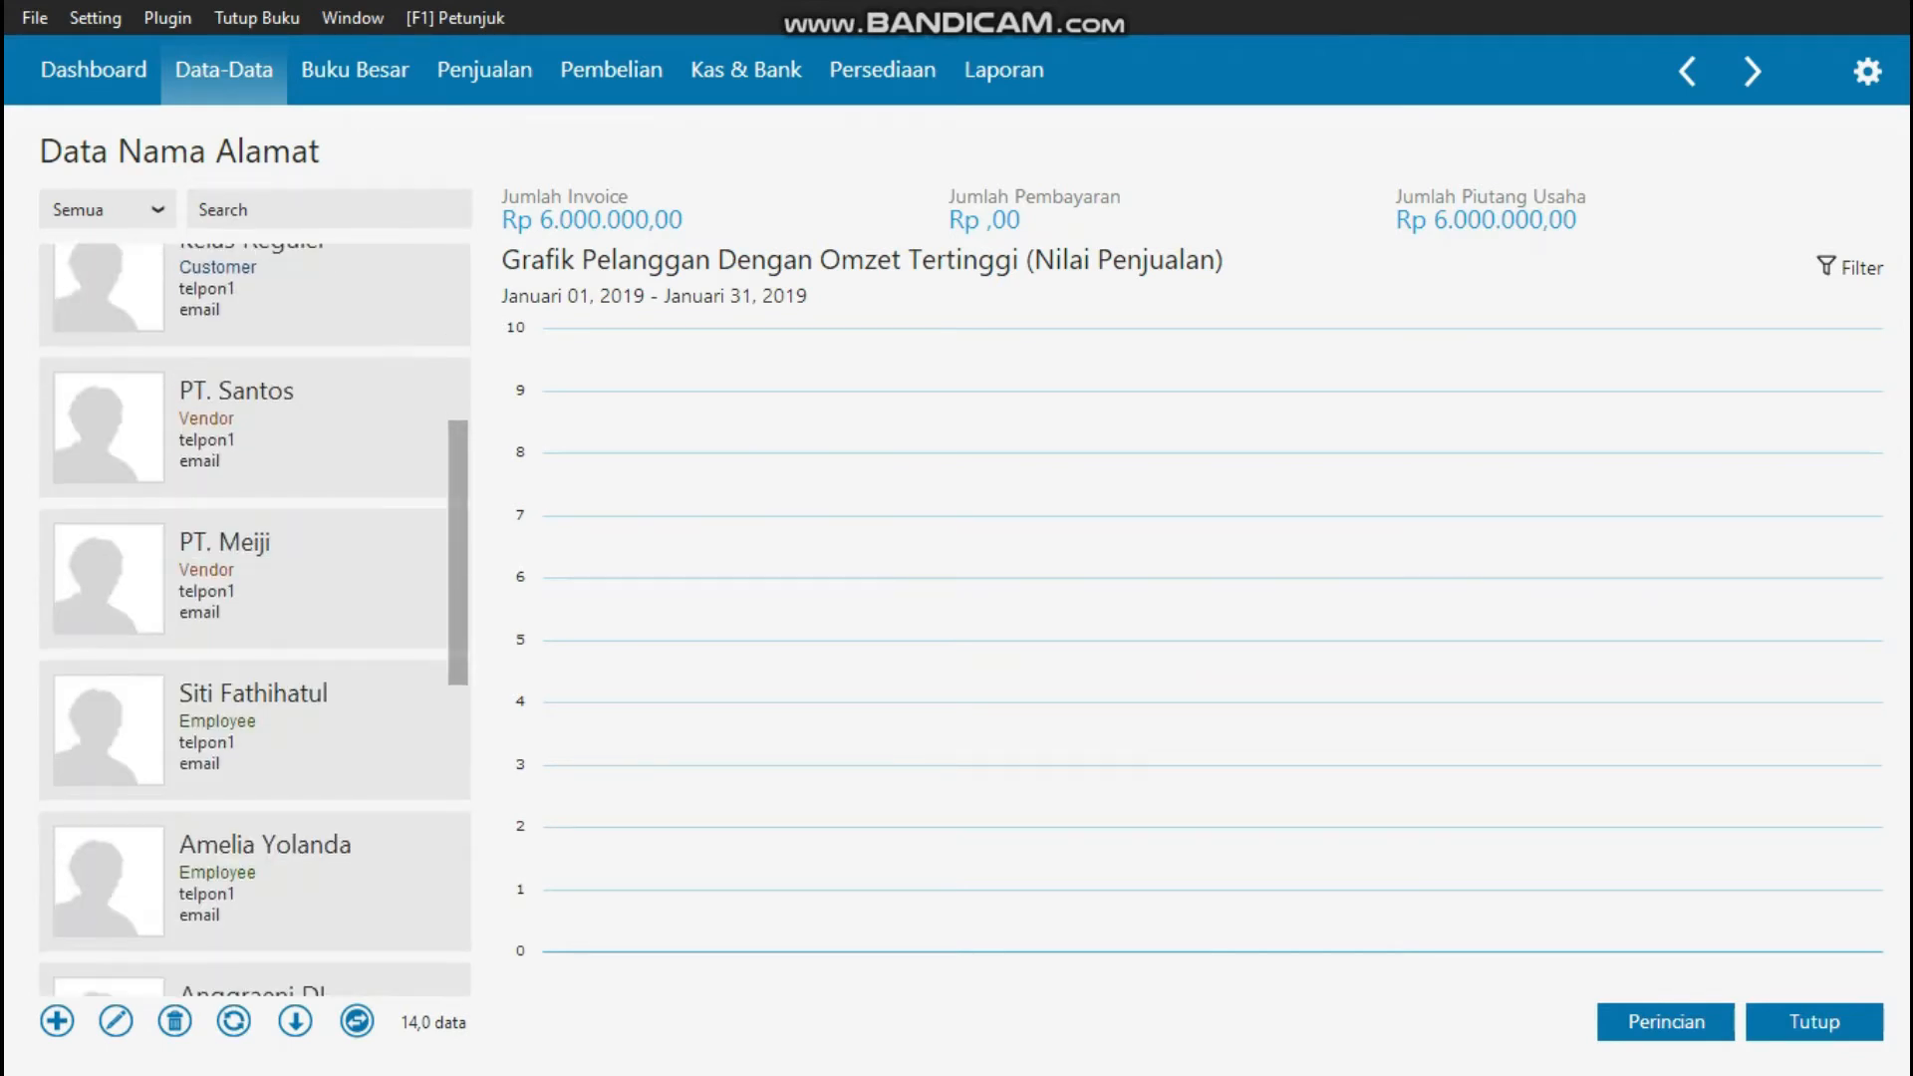
scroll(254, 618, down, 3)
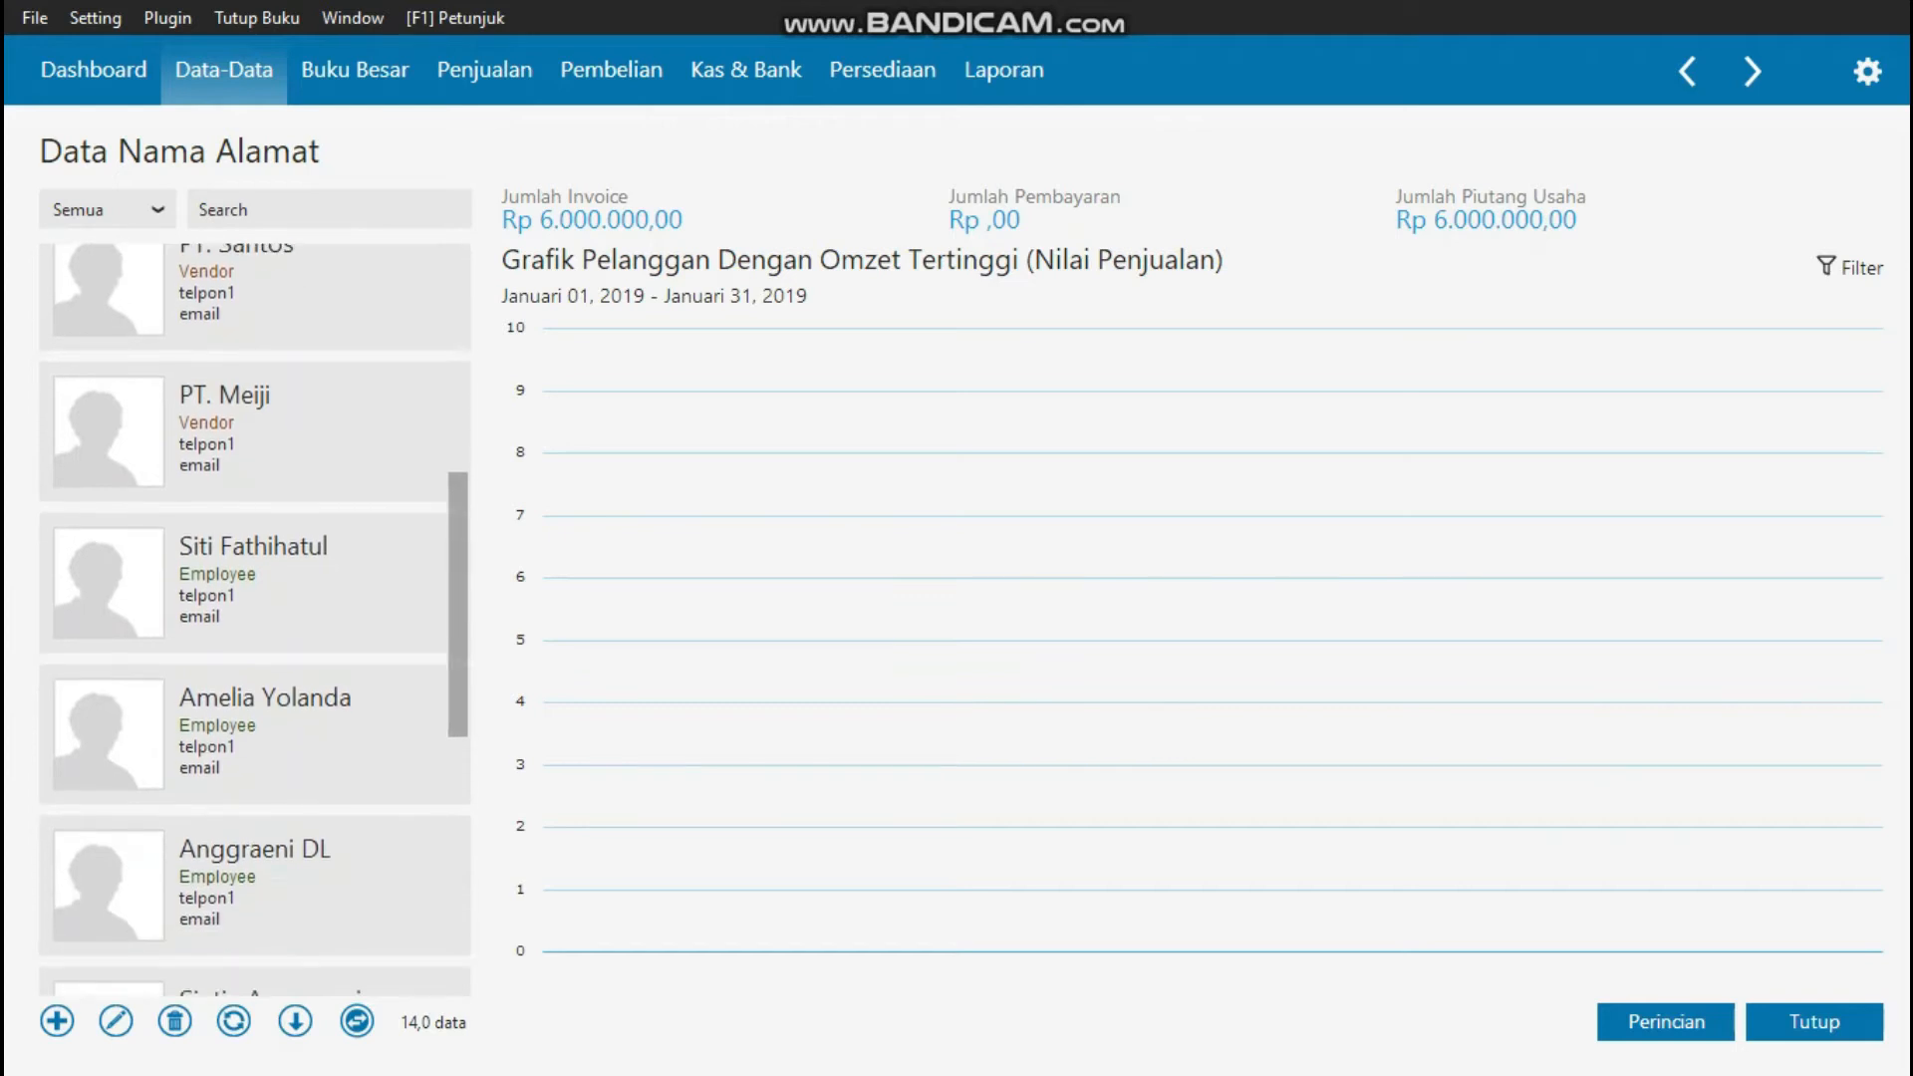
scroll(254, 618, down, 2)
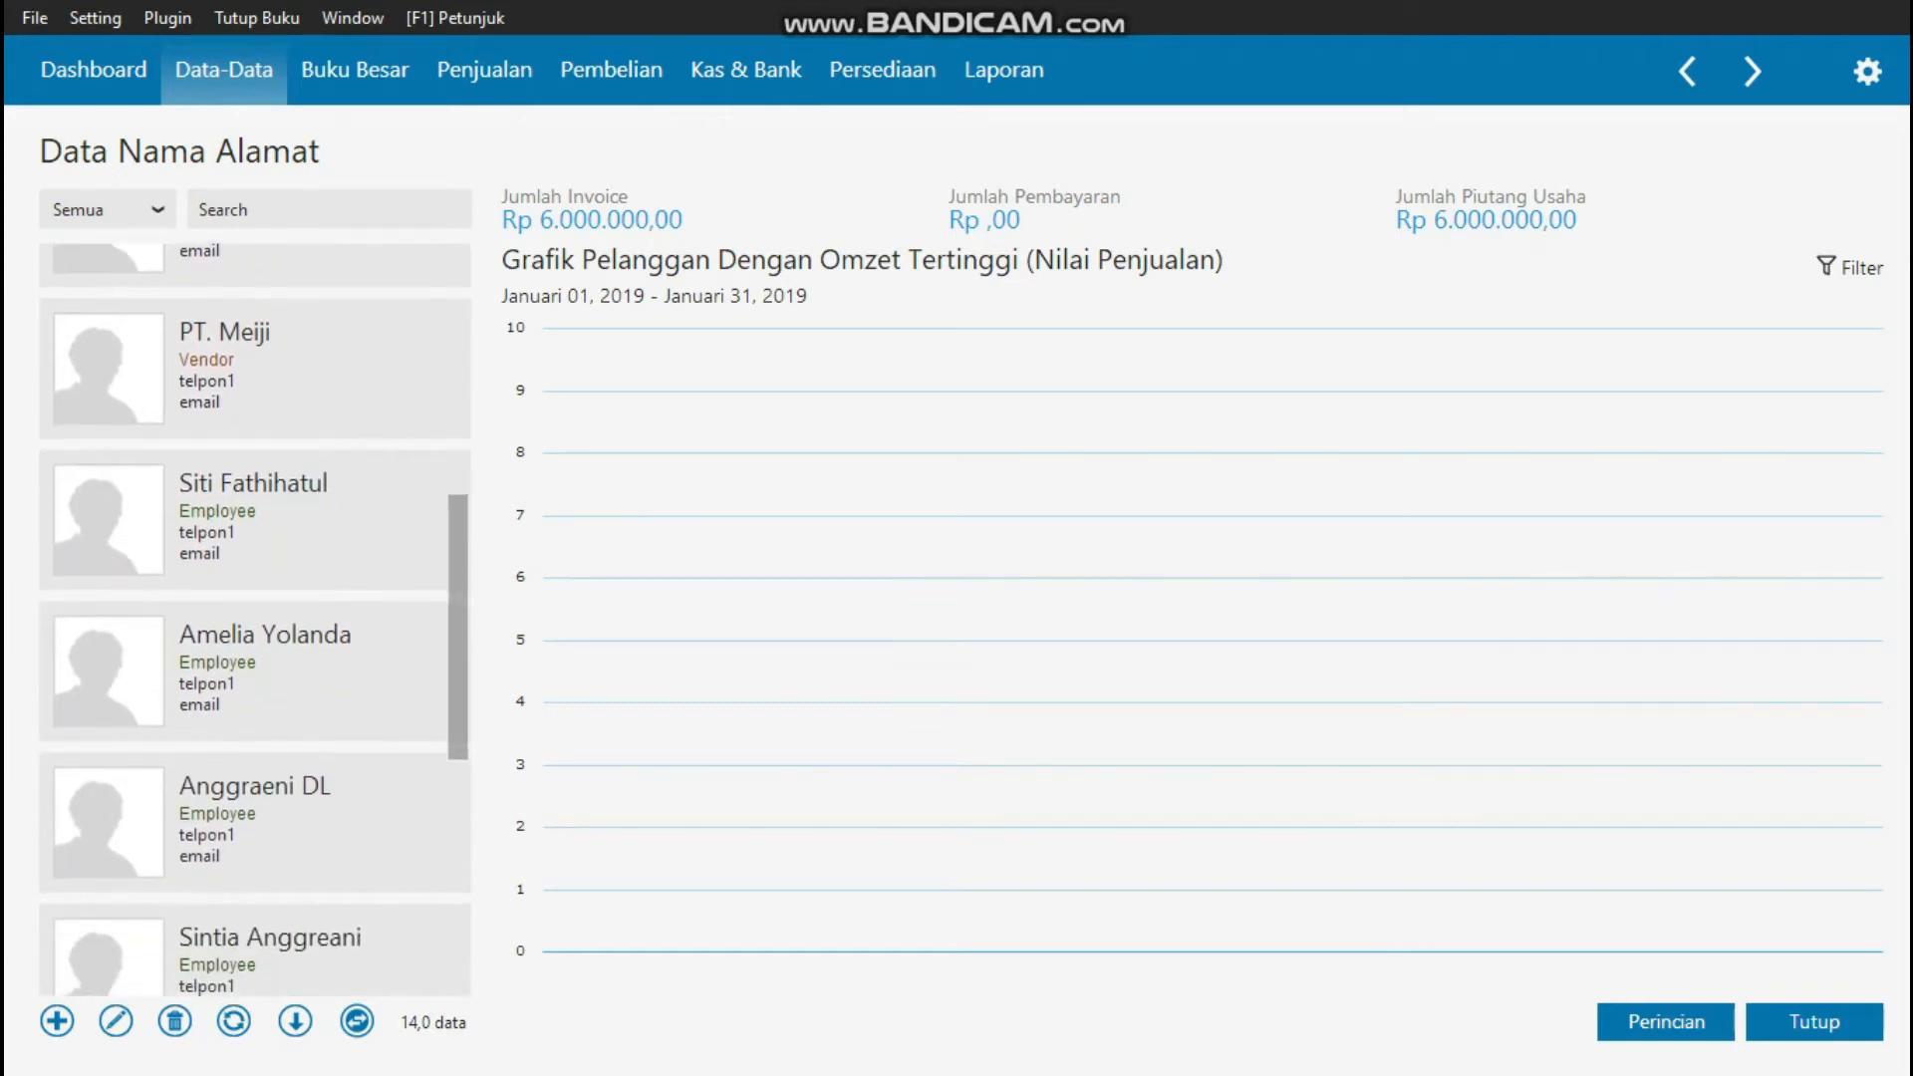
scroll(254, 618, down, 2)
scroll(254, 618, down, 1)
scroll(254, 618, down, 4)
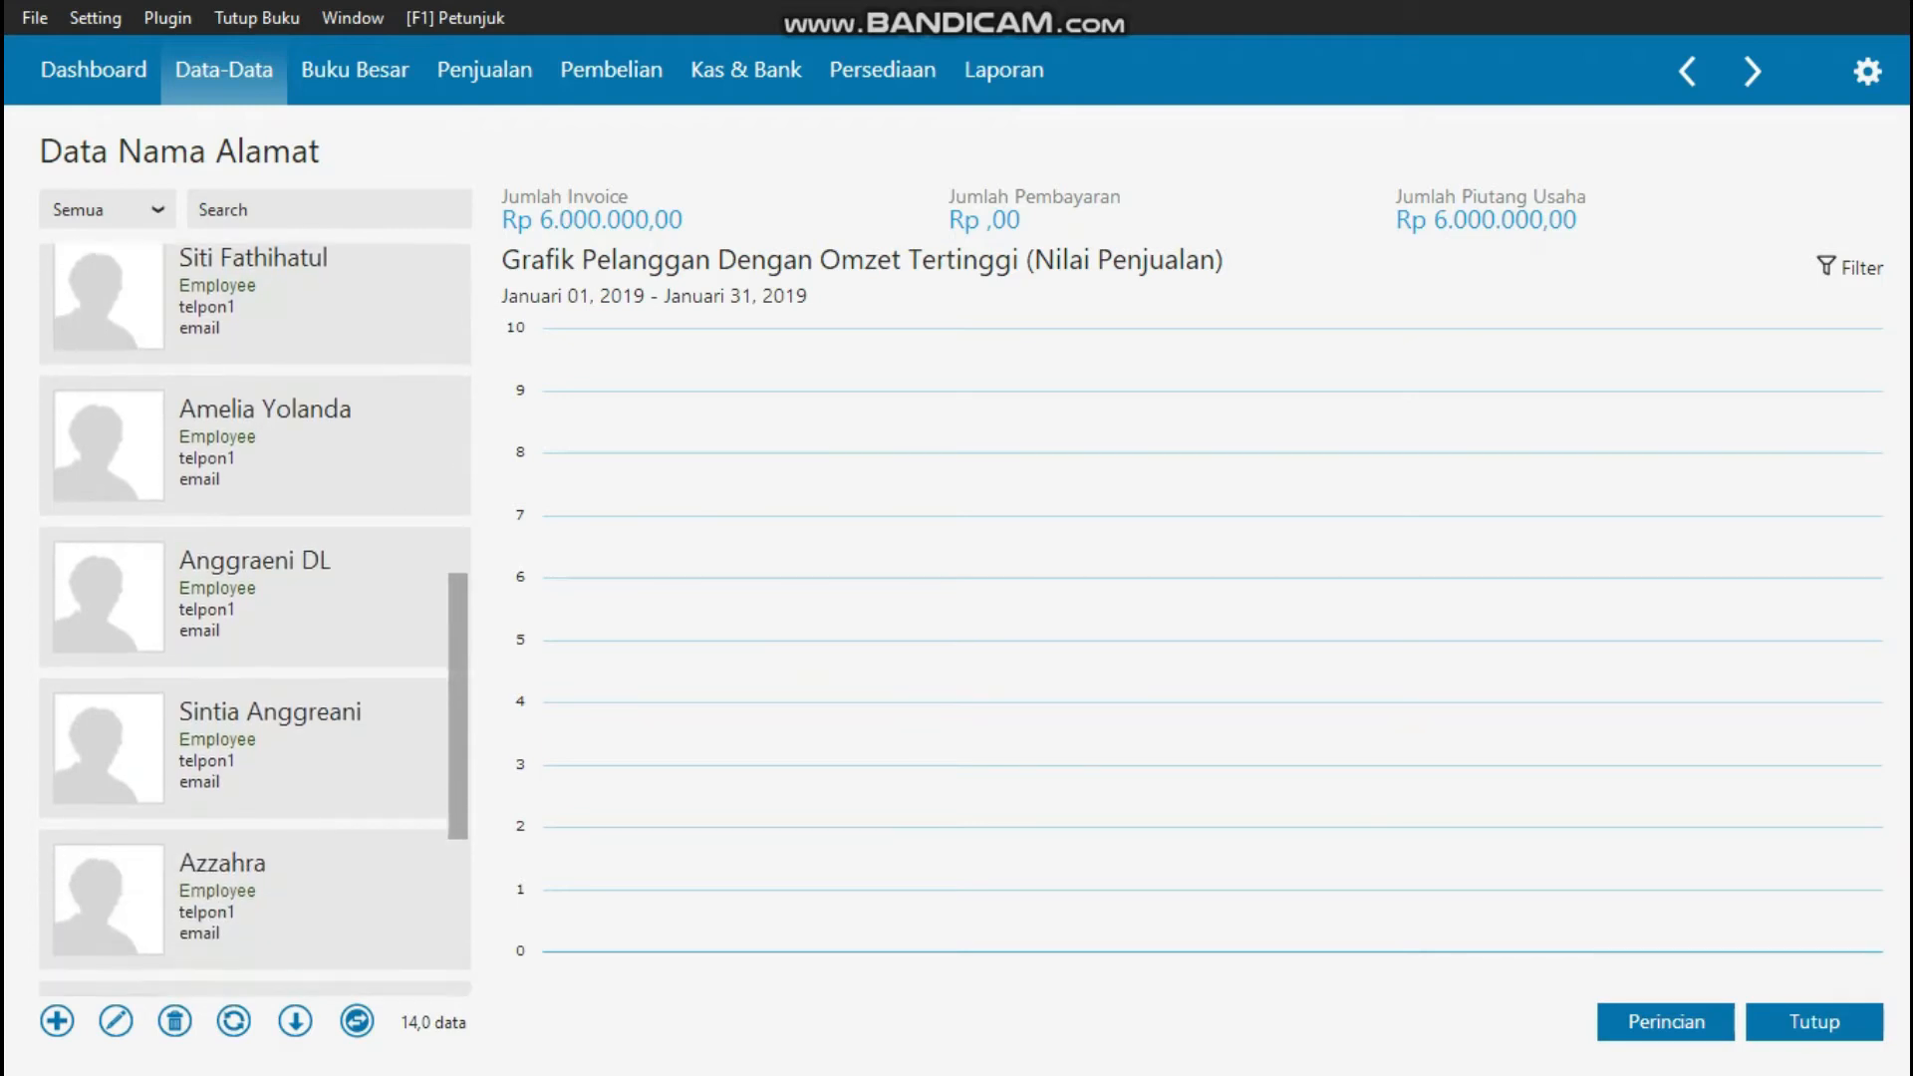
scroll(254, 618, down, 3)
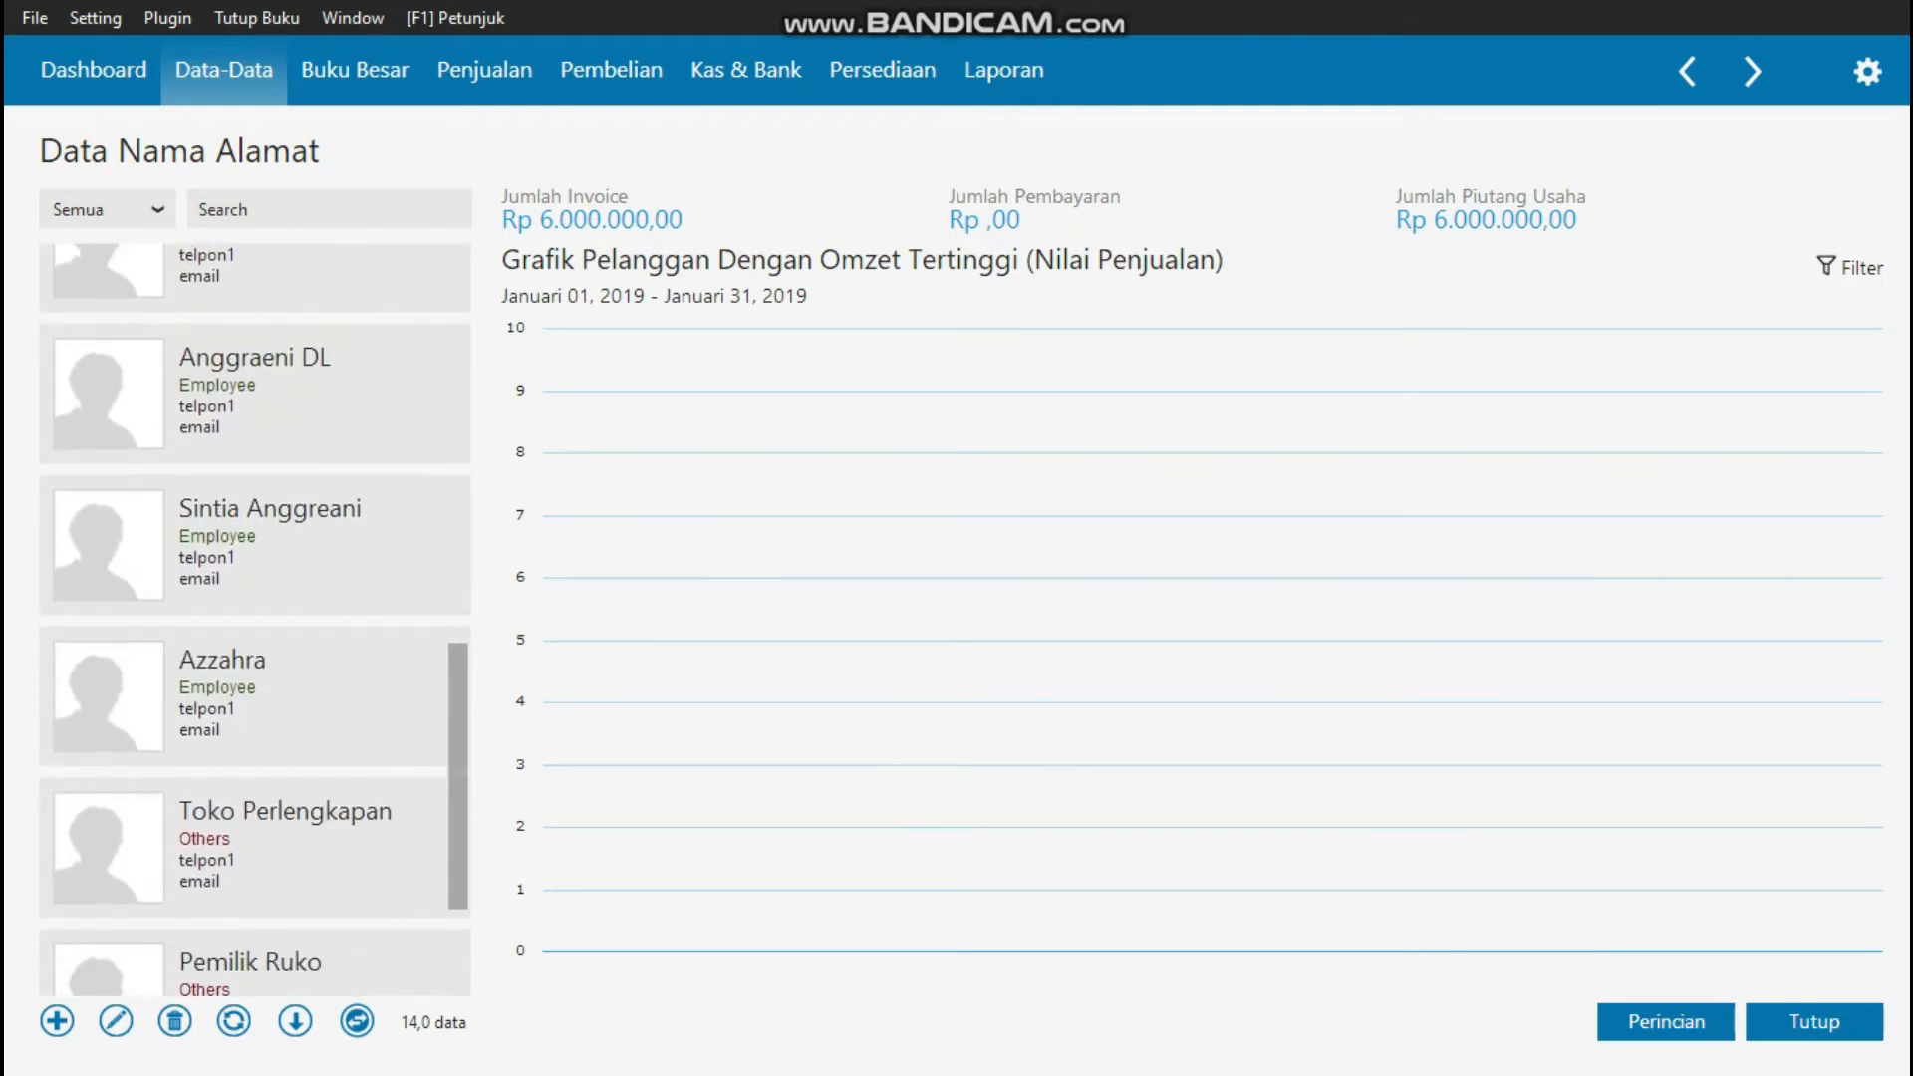
scroll(254, 617, down, 3)
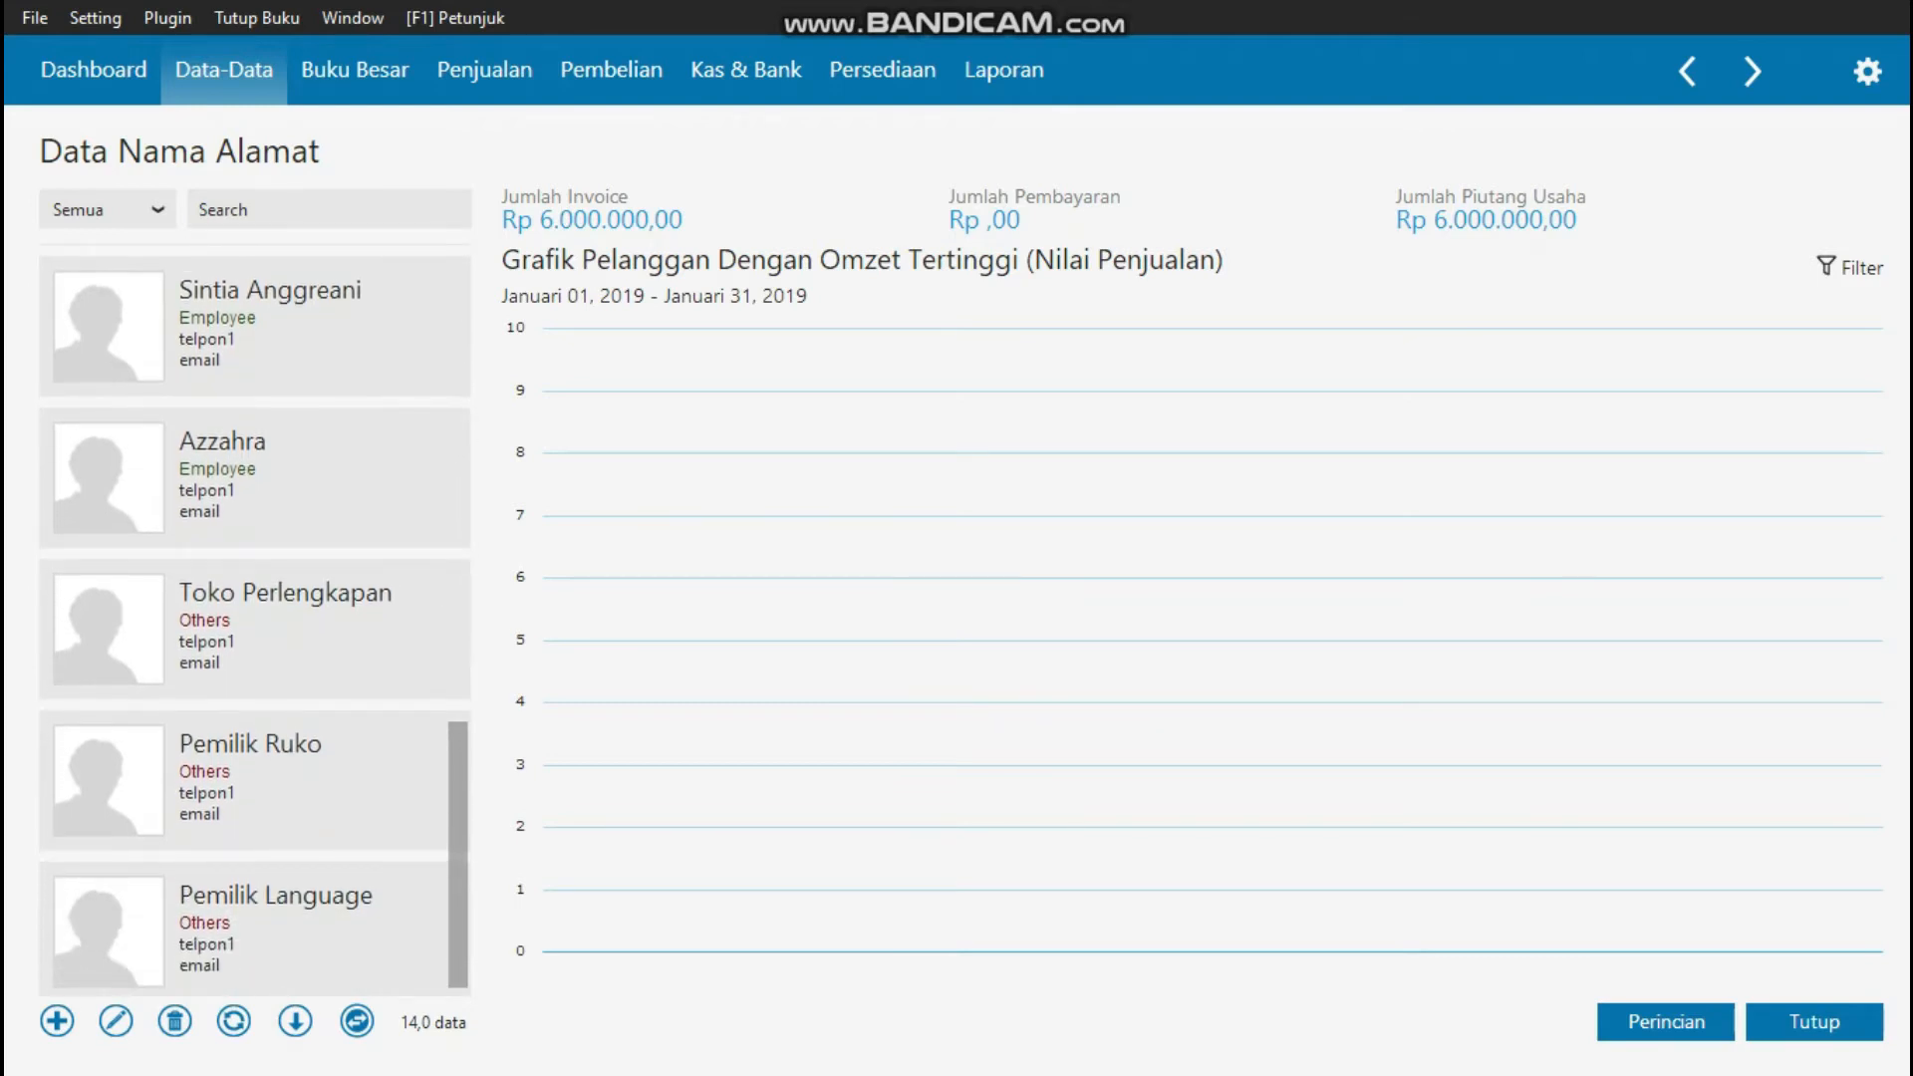
scroll(254, 618, up, 20)
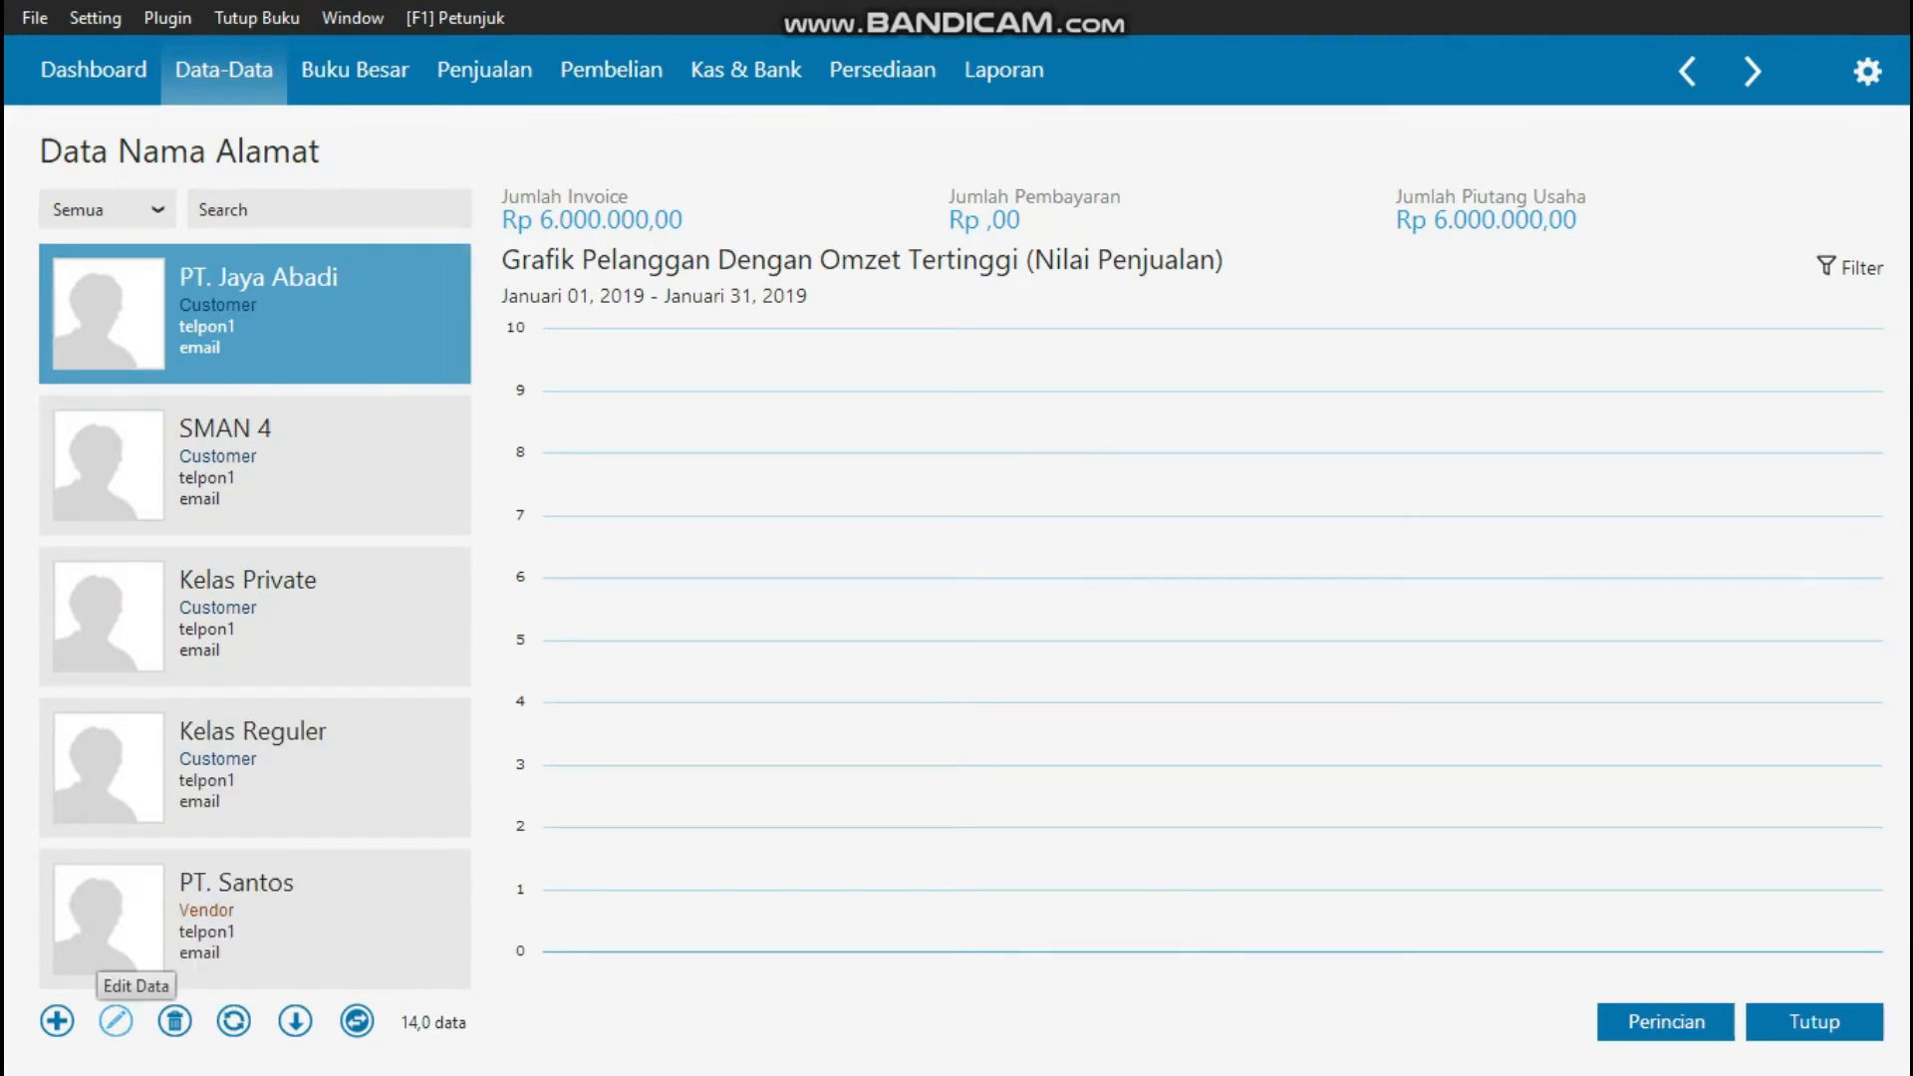
- View the customer record of PT. Jaya Abadi in edit mode, record it unchanged and close the contact list
click(115, 1021)
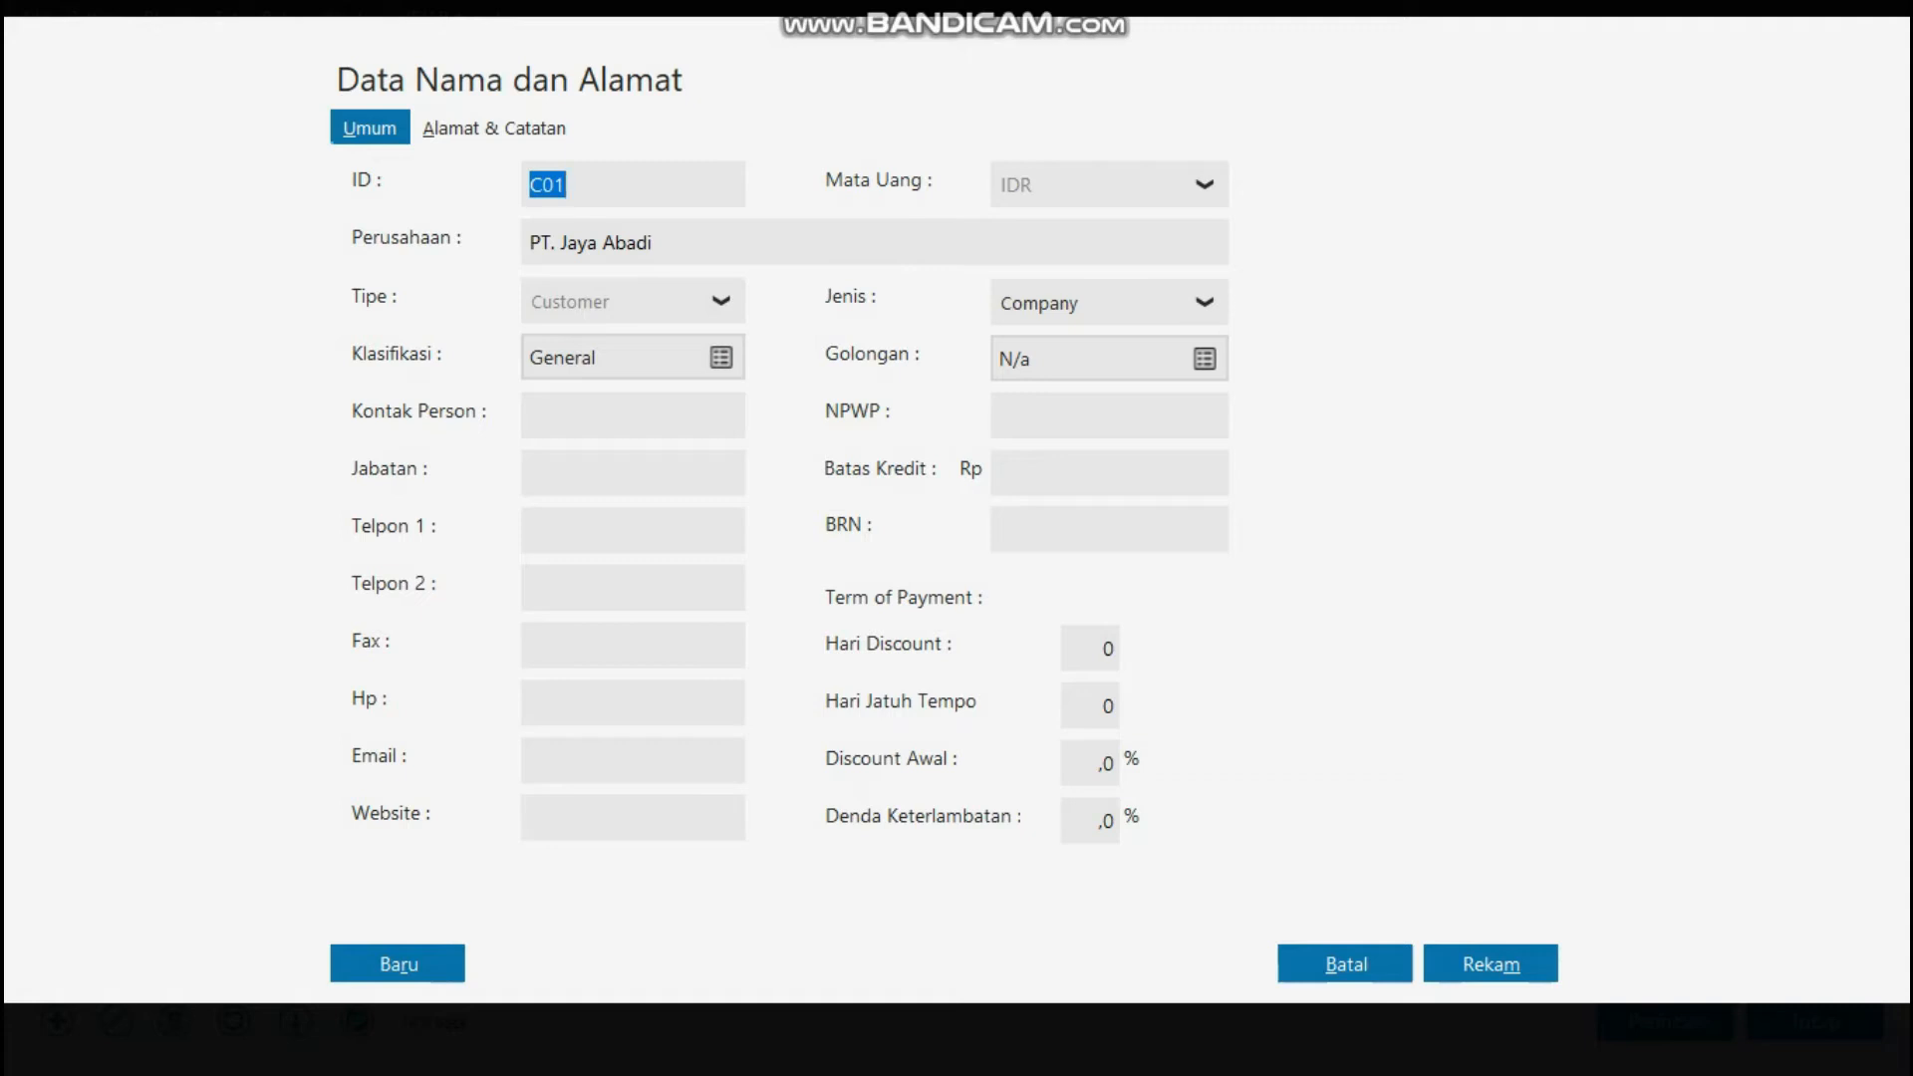
click(1491, 963)
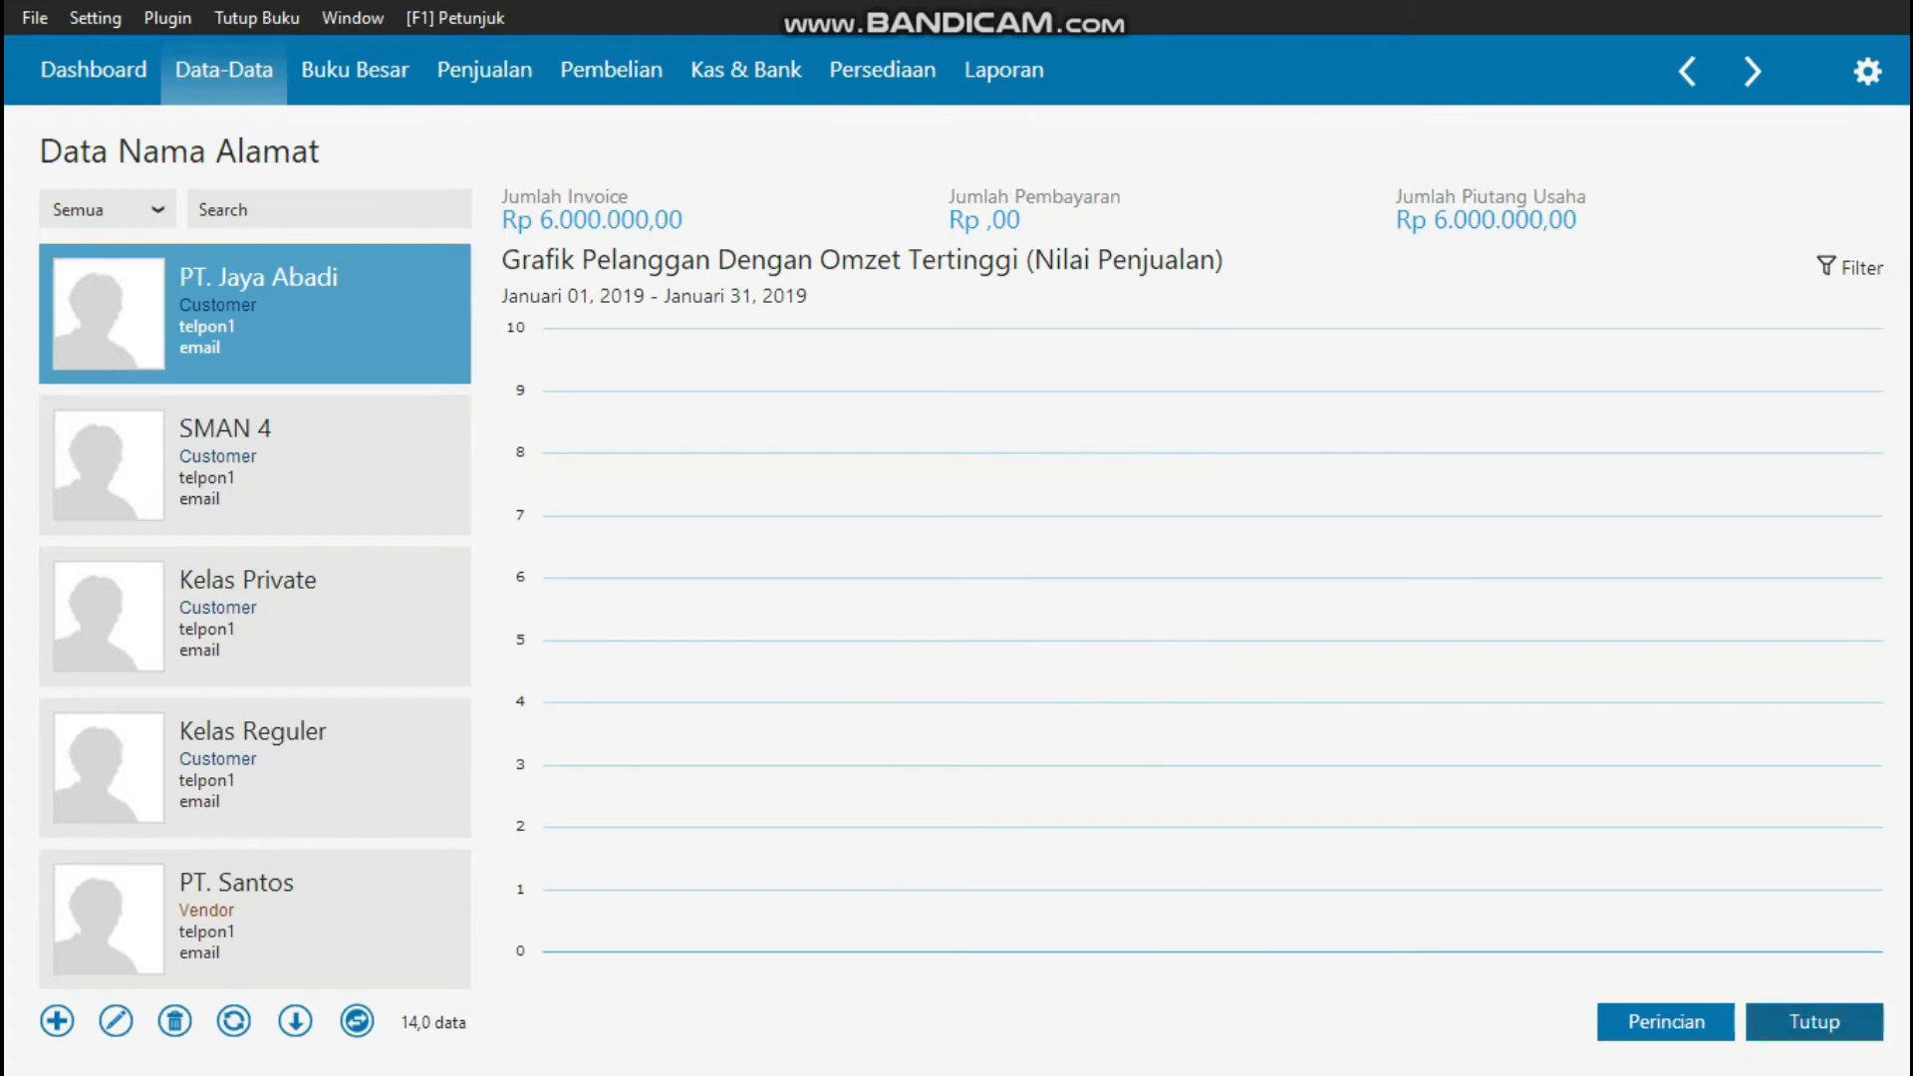
click(1815, 1021)
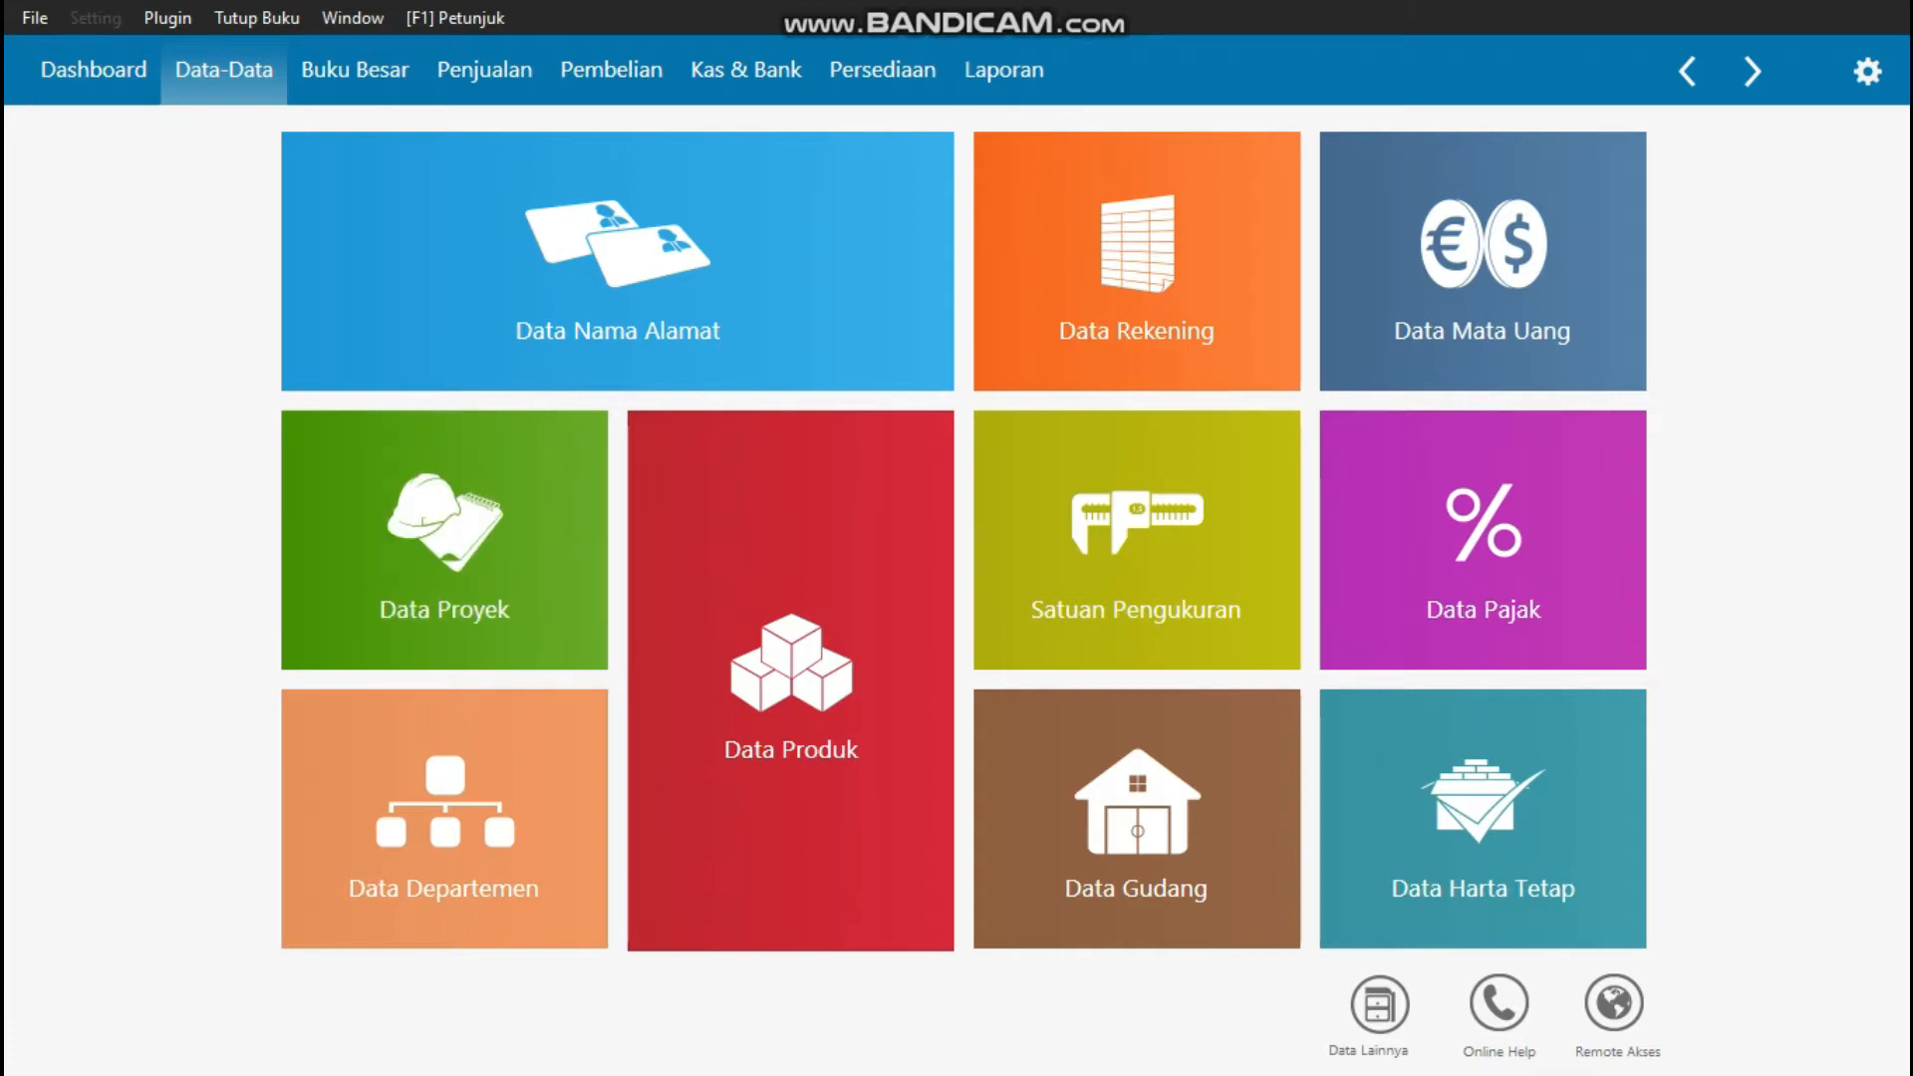
- Check PT. Jaya Abadi's entry in the opening receivables (Saldo Awal Piutang Usaha), record it unchanged and close the list
click(96, 18)
key(Down)
key(Down)
key(Right)
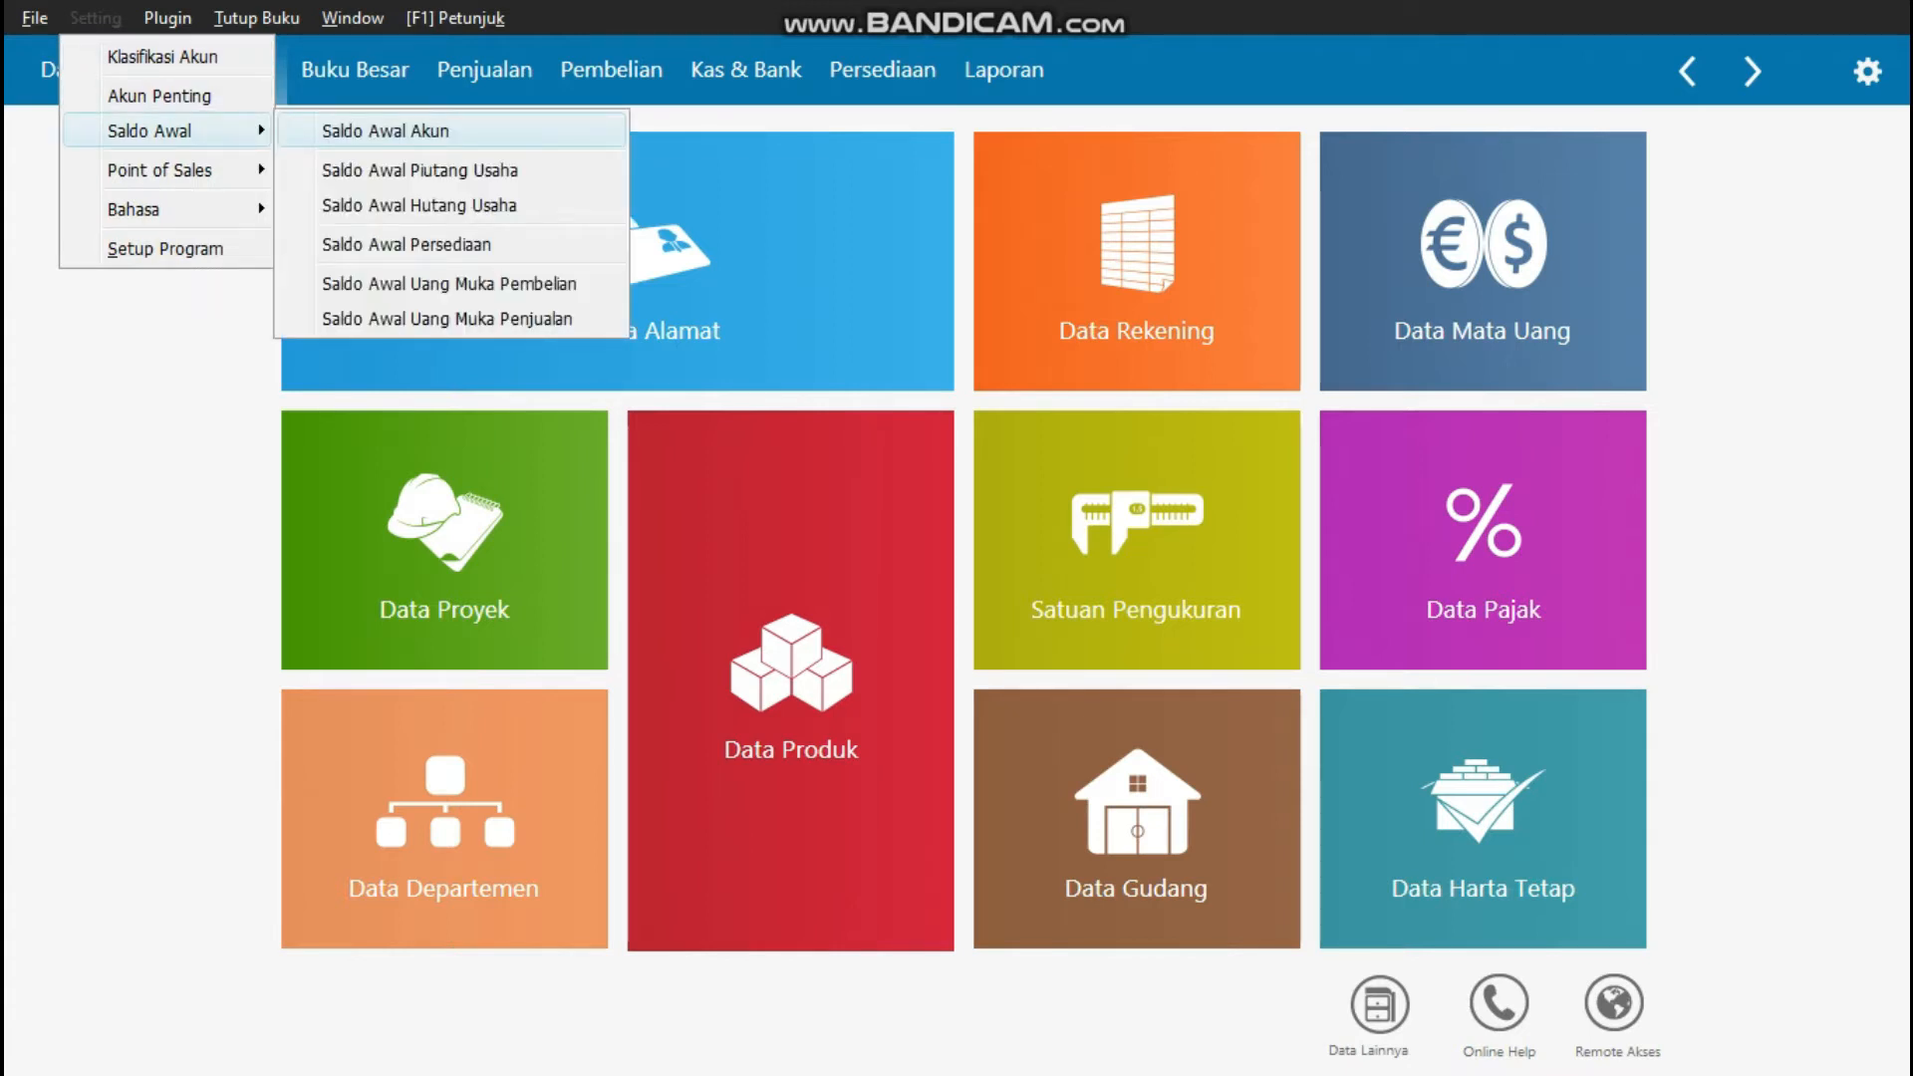
key(Down)
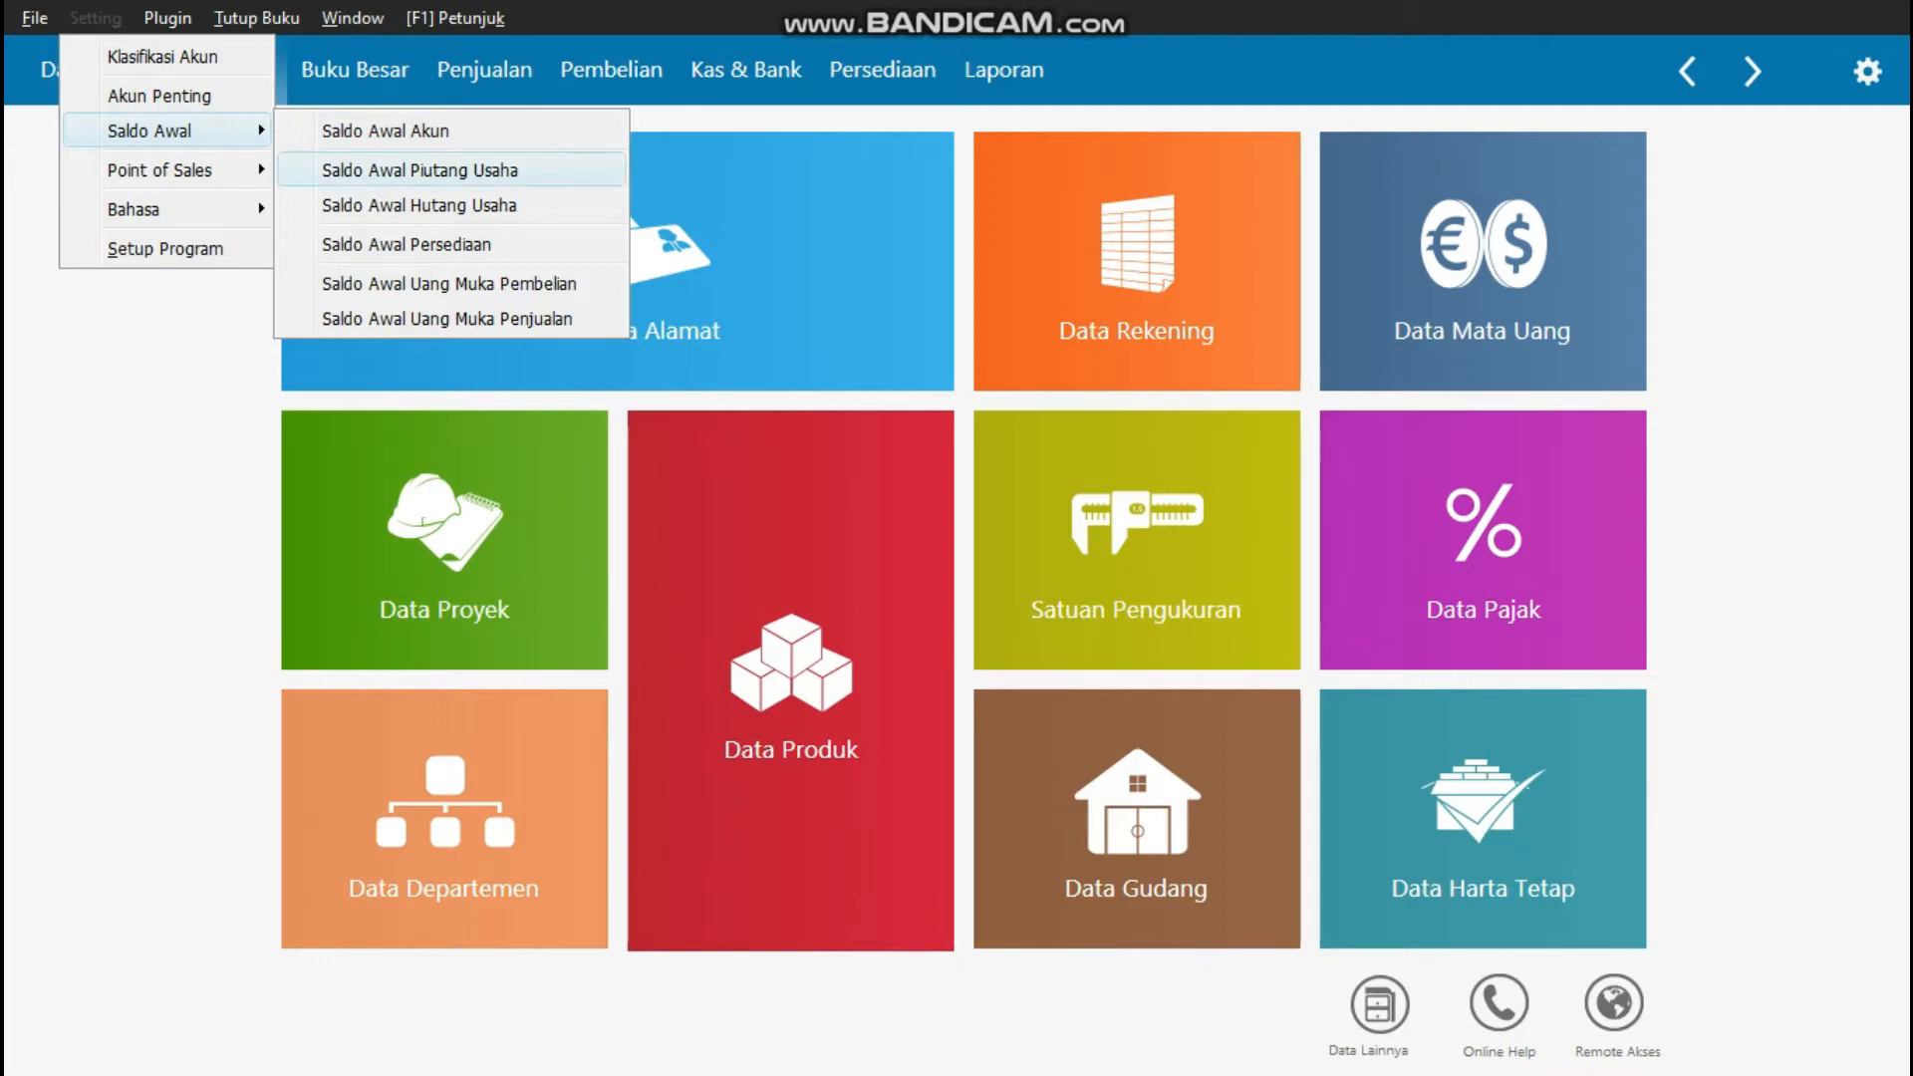
key(Return)
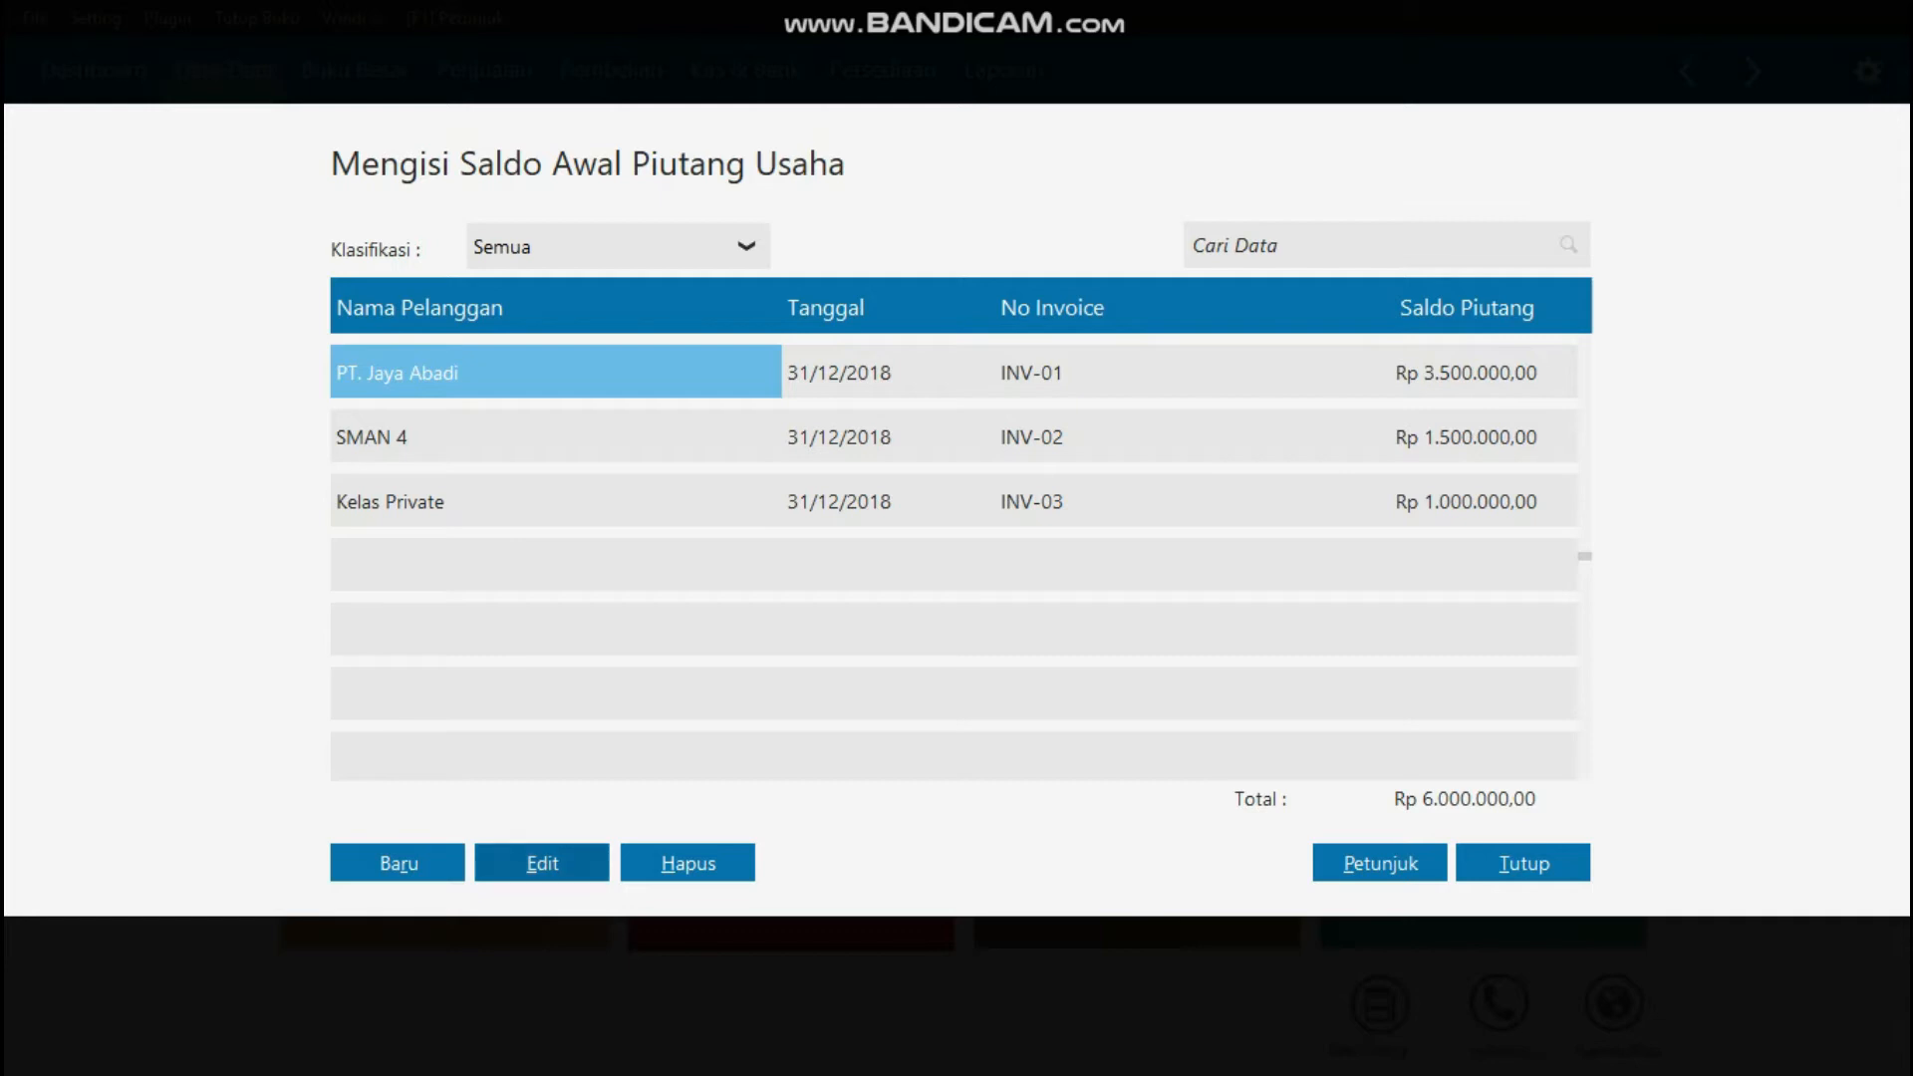
click(541, 863)
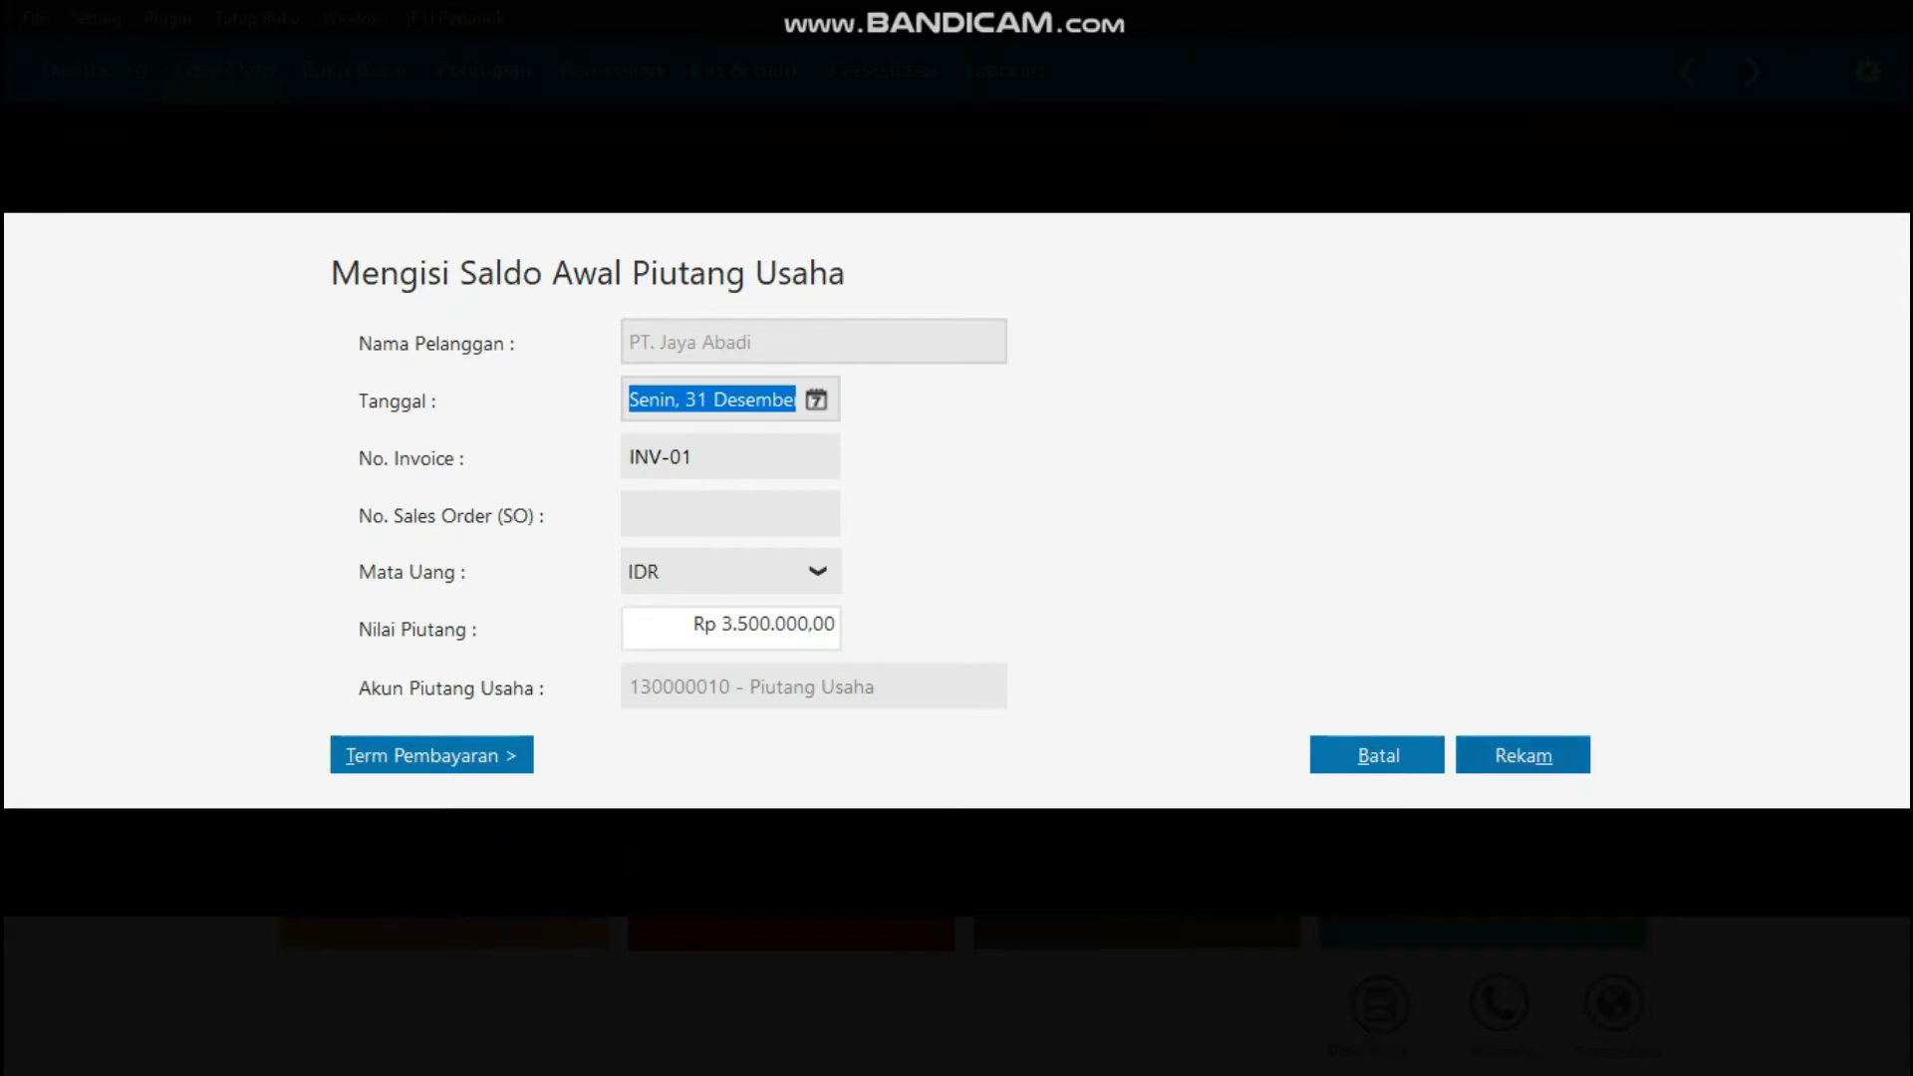
click(1530, 766)
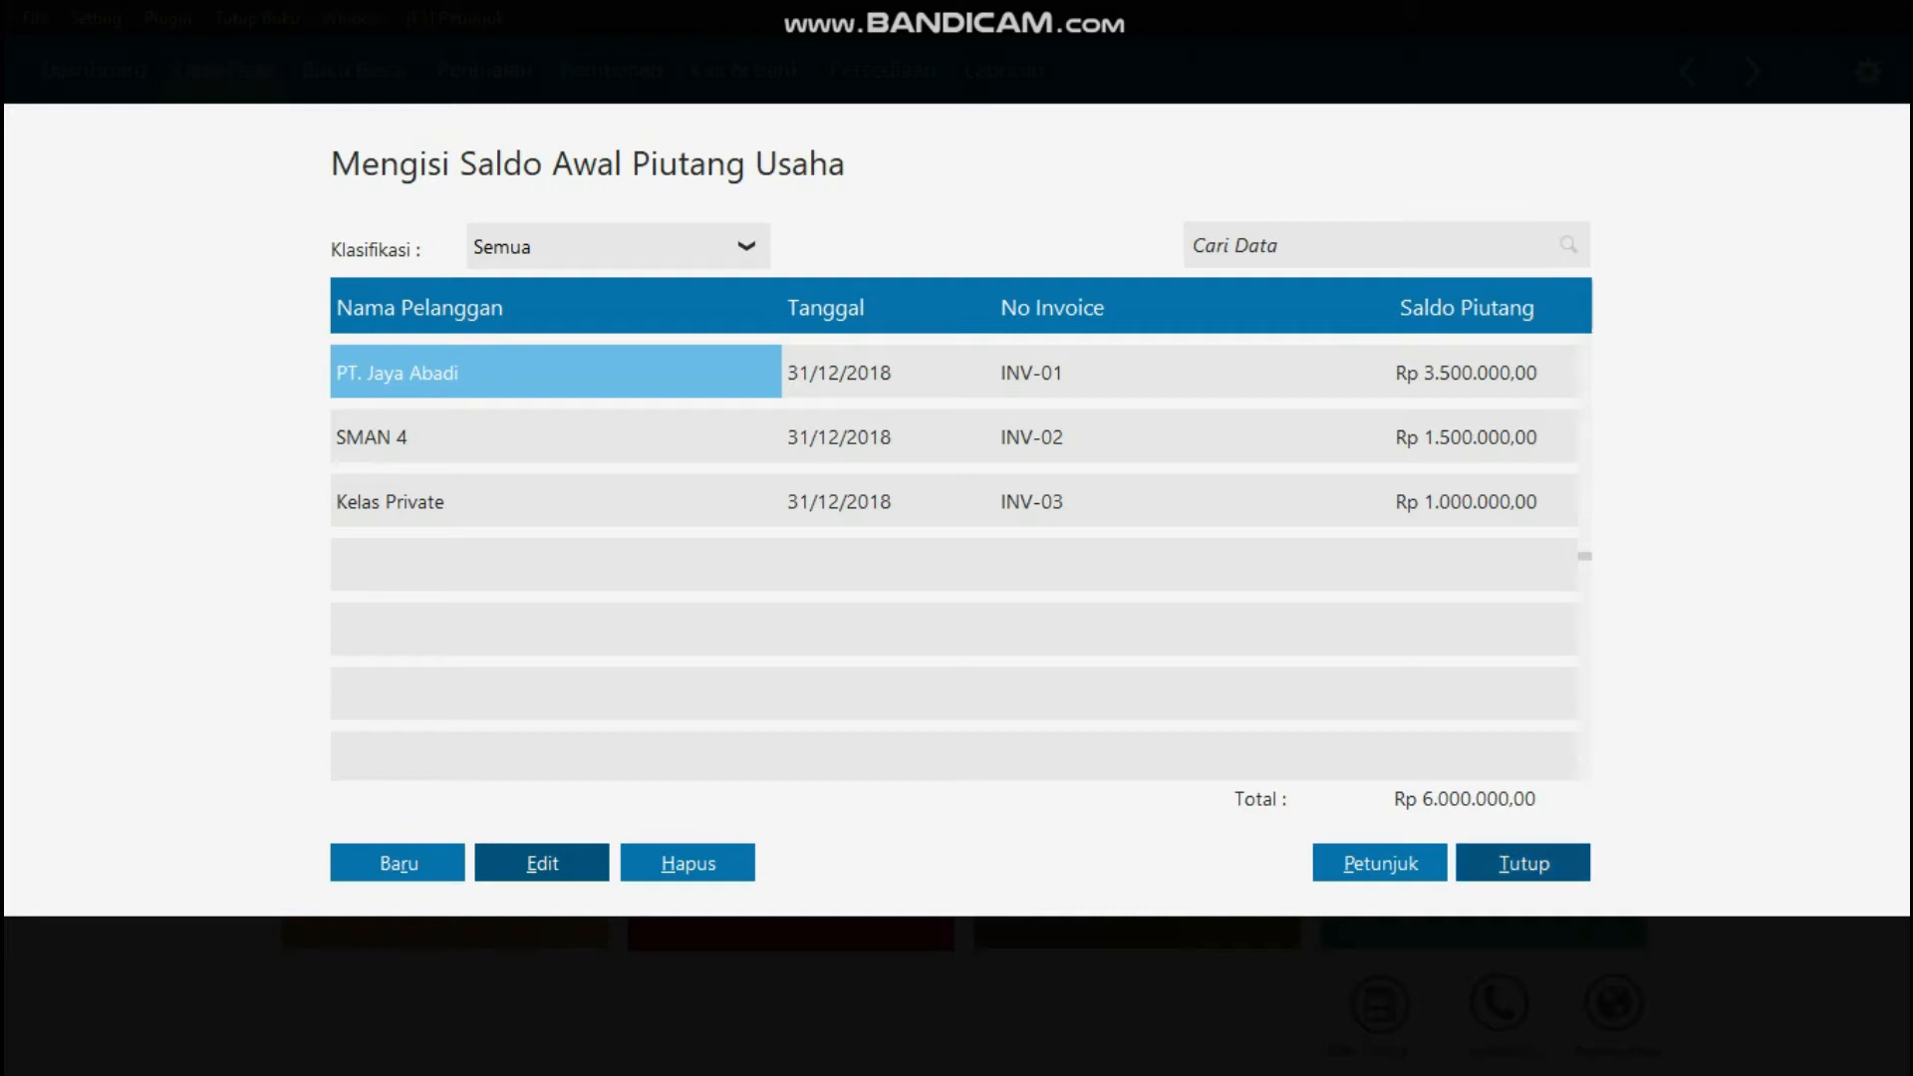
click(1522, 863)
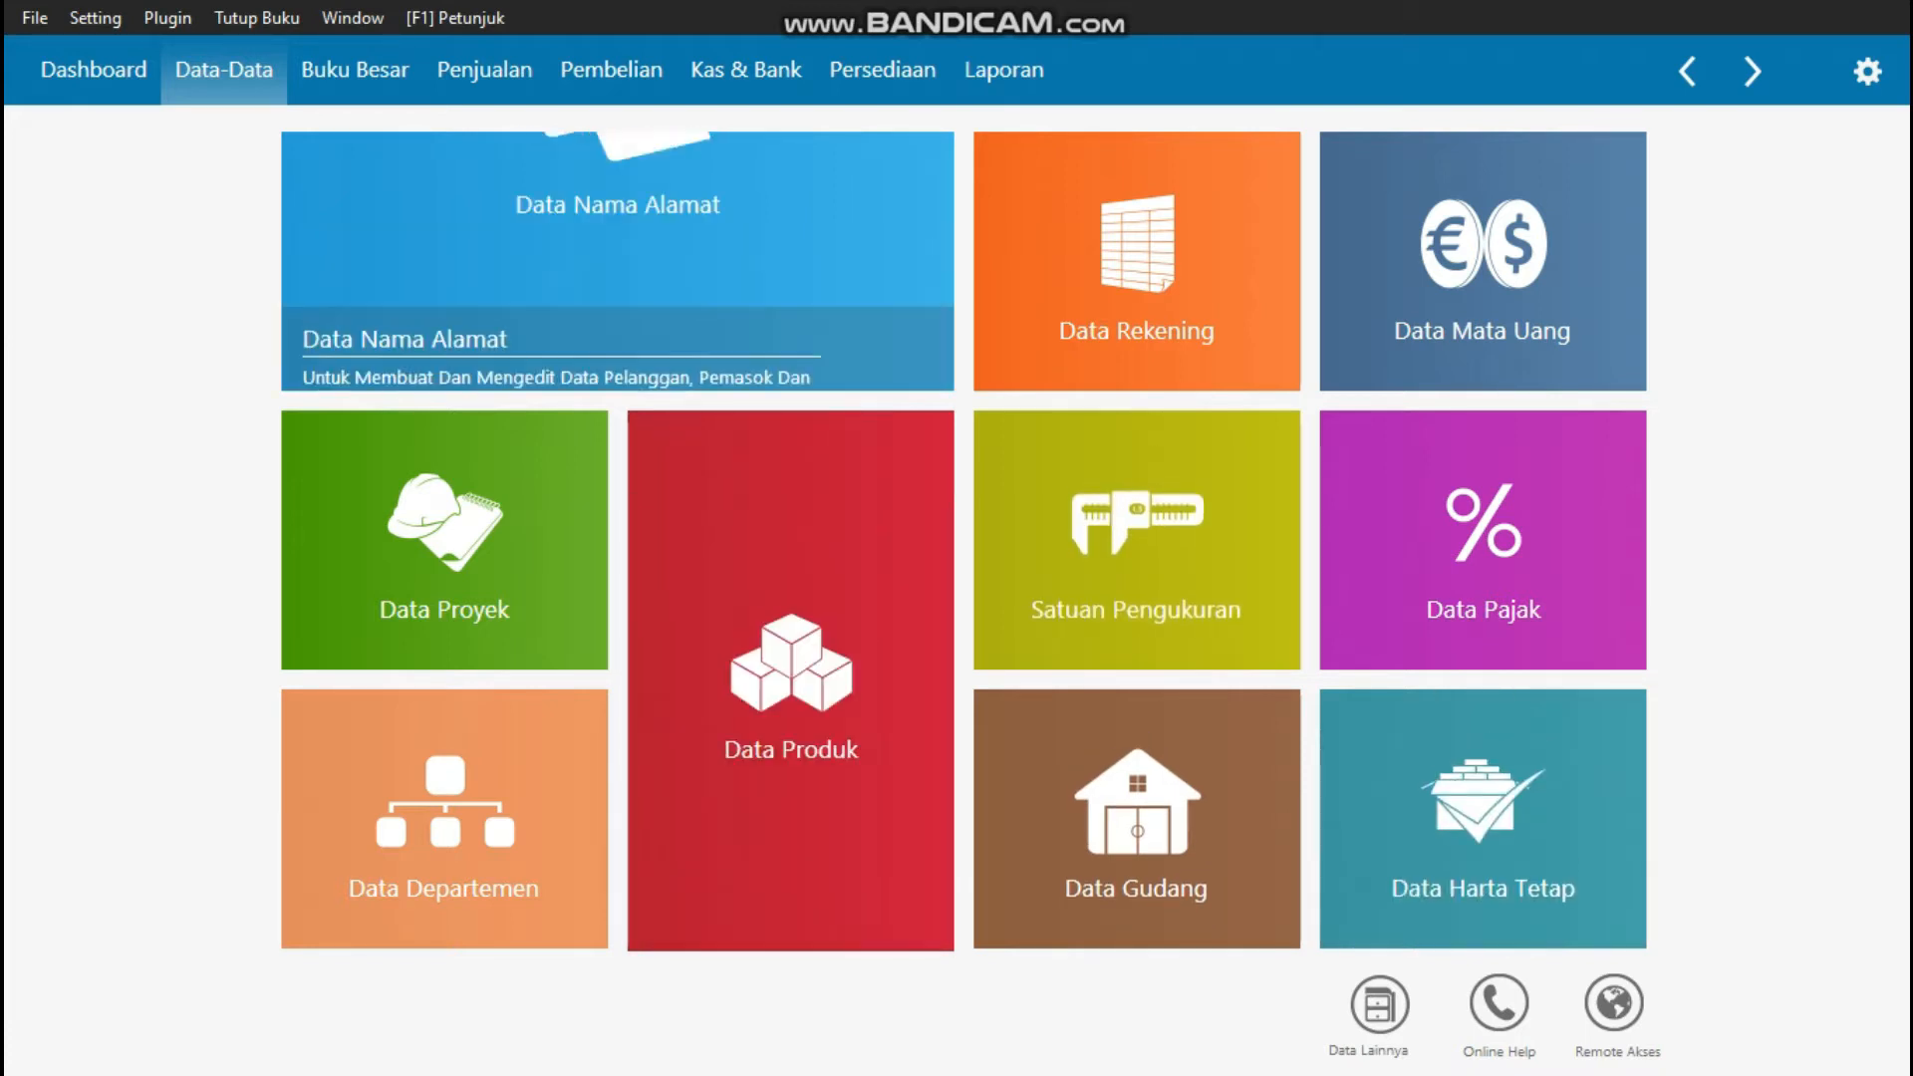
- Review PT. Meiji's entry in the opening payables (Saldo Awal Hutang Usaha), record it without edits and close the list
click(96, 18)
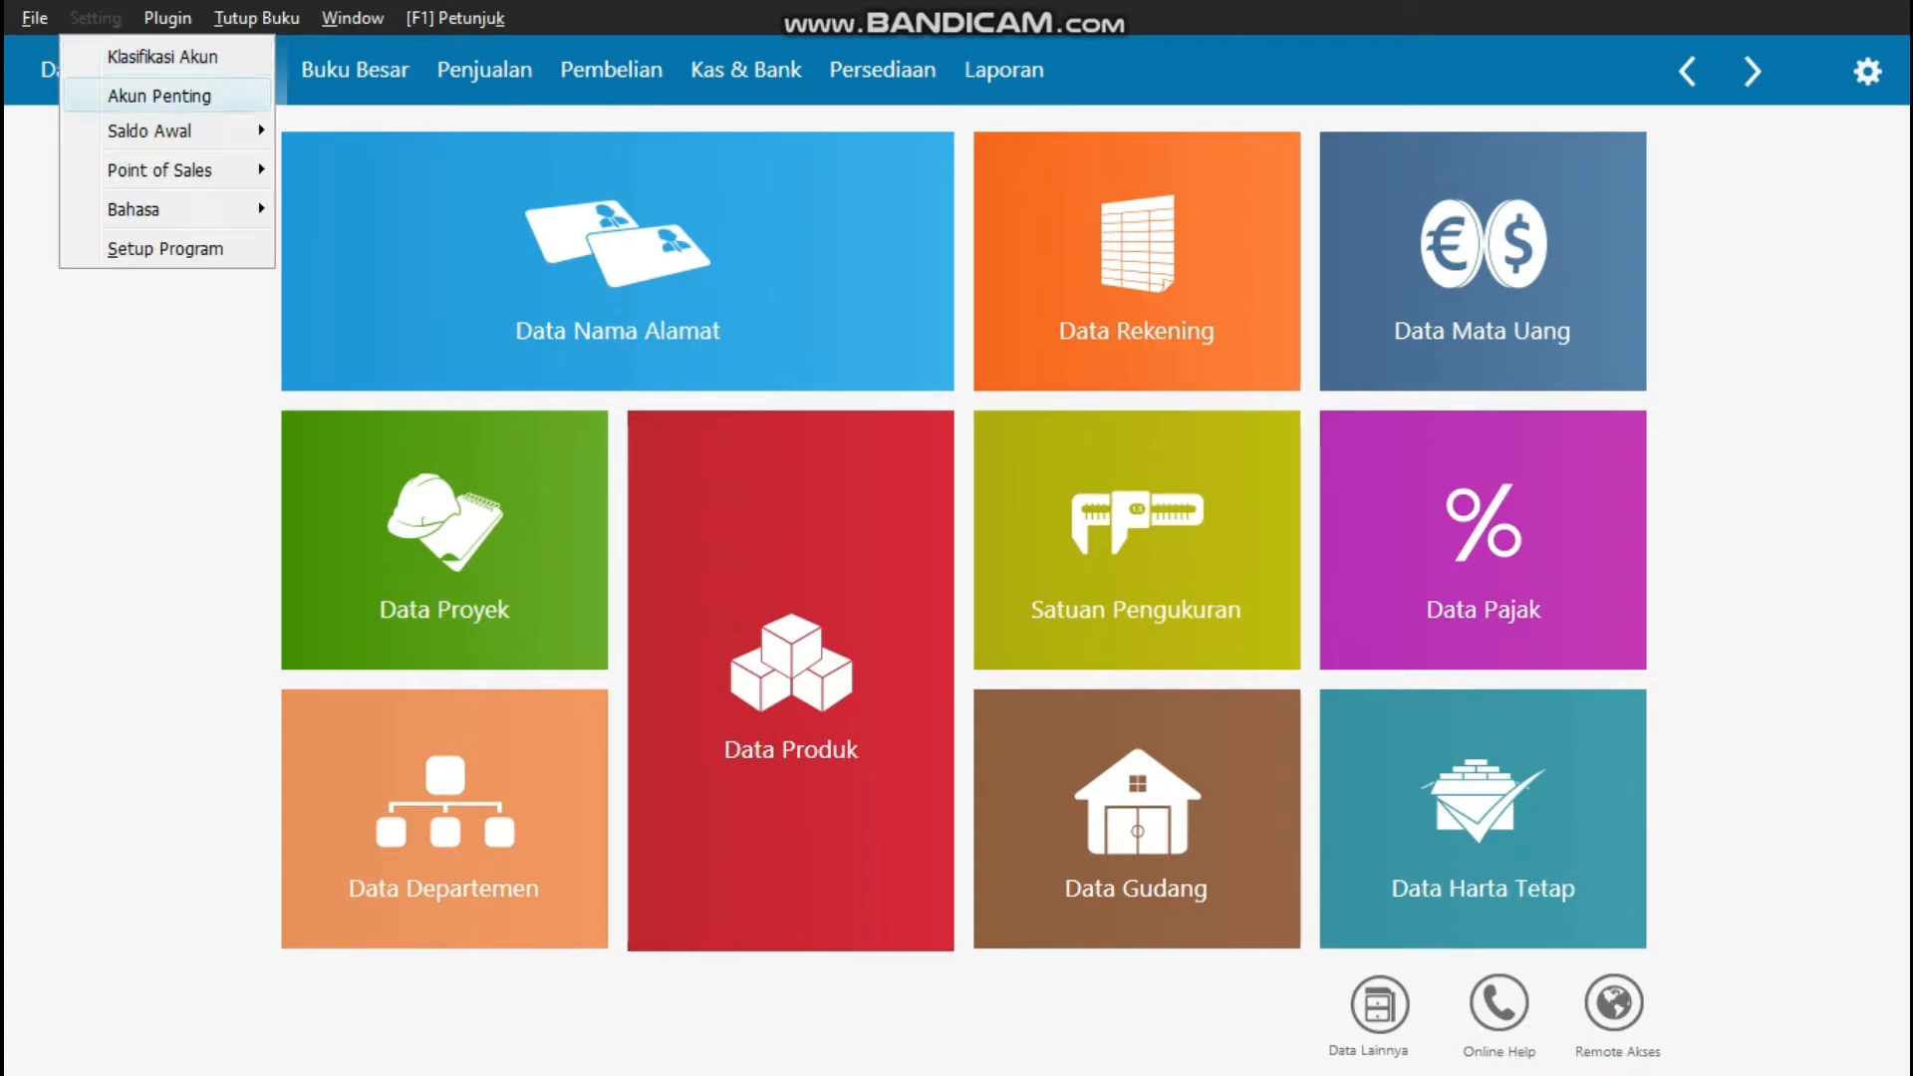
mouse_move(160, 131)
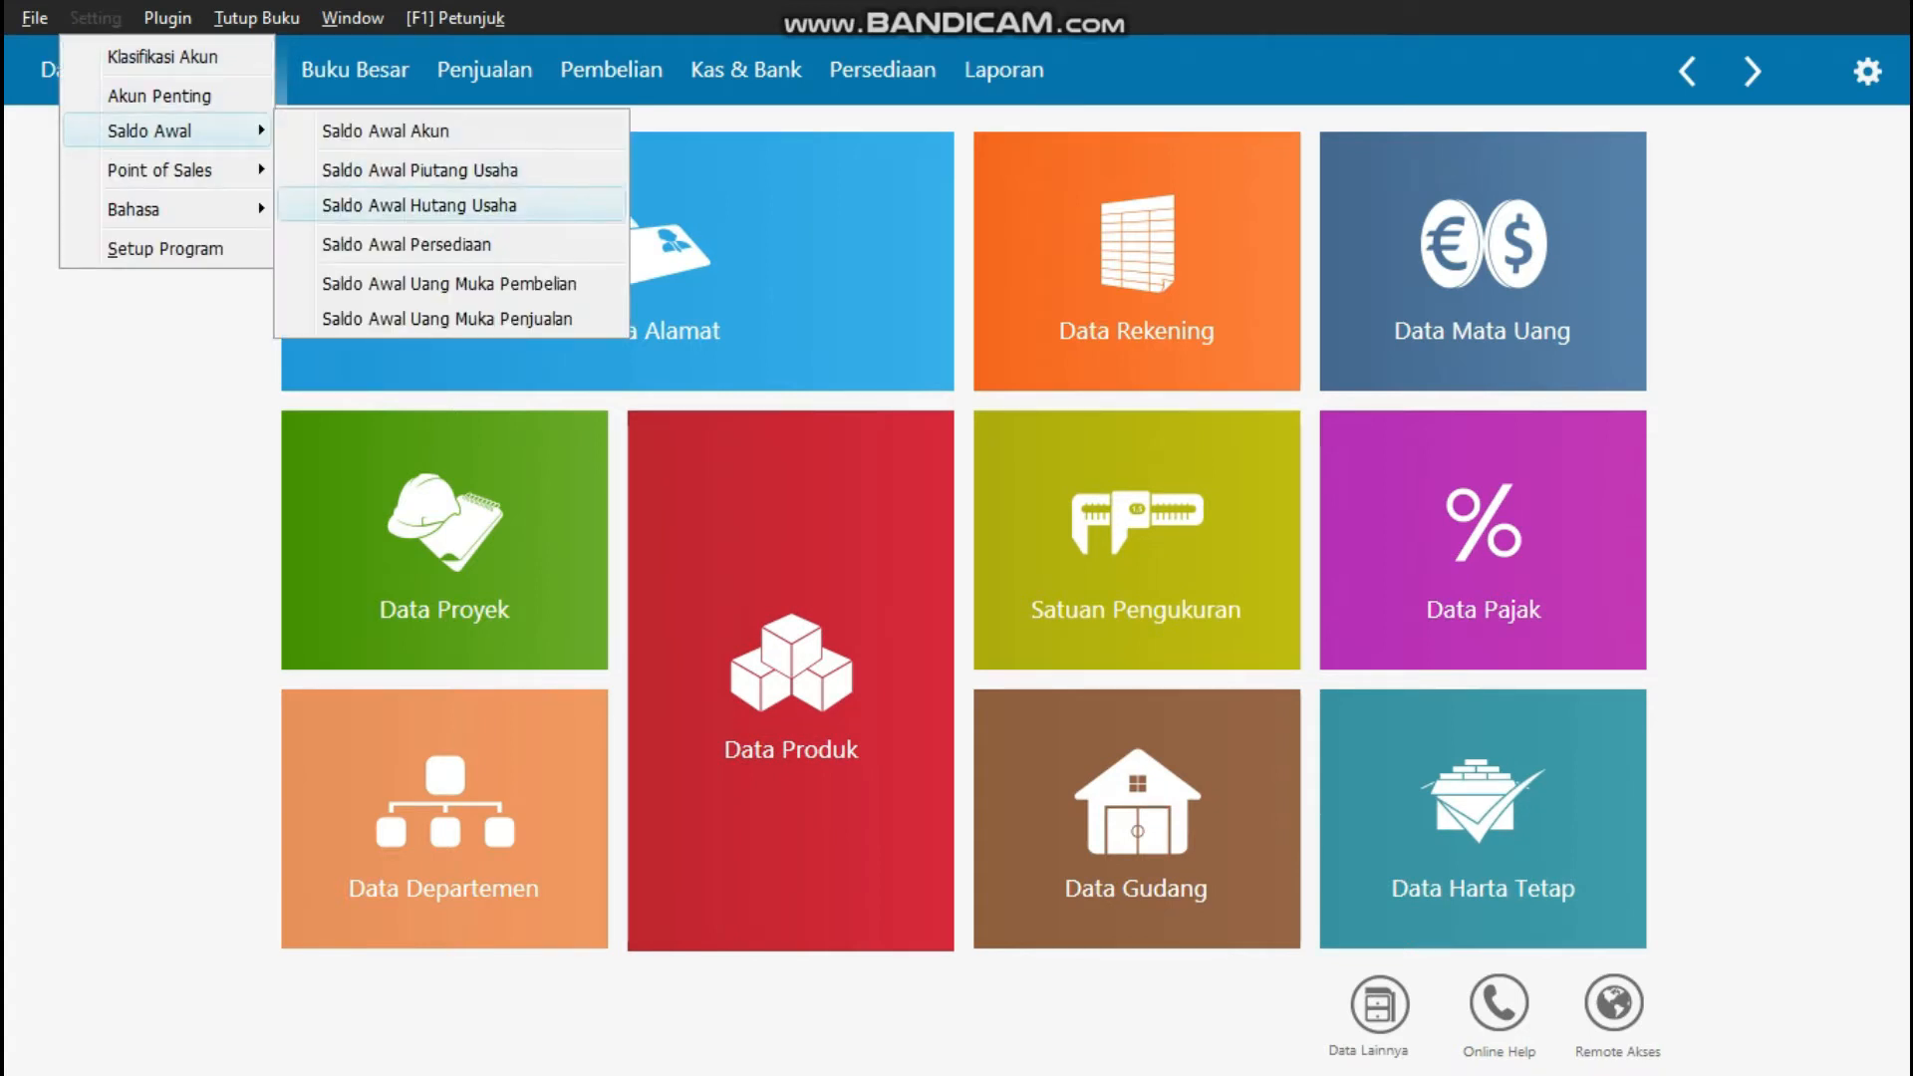
click(418, 204)
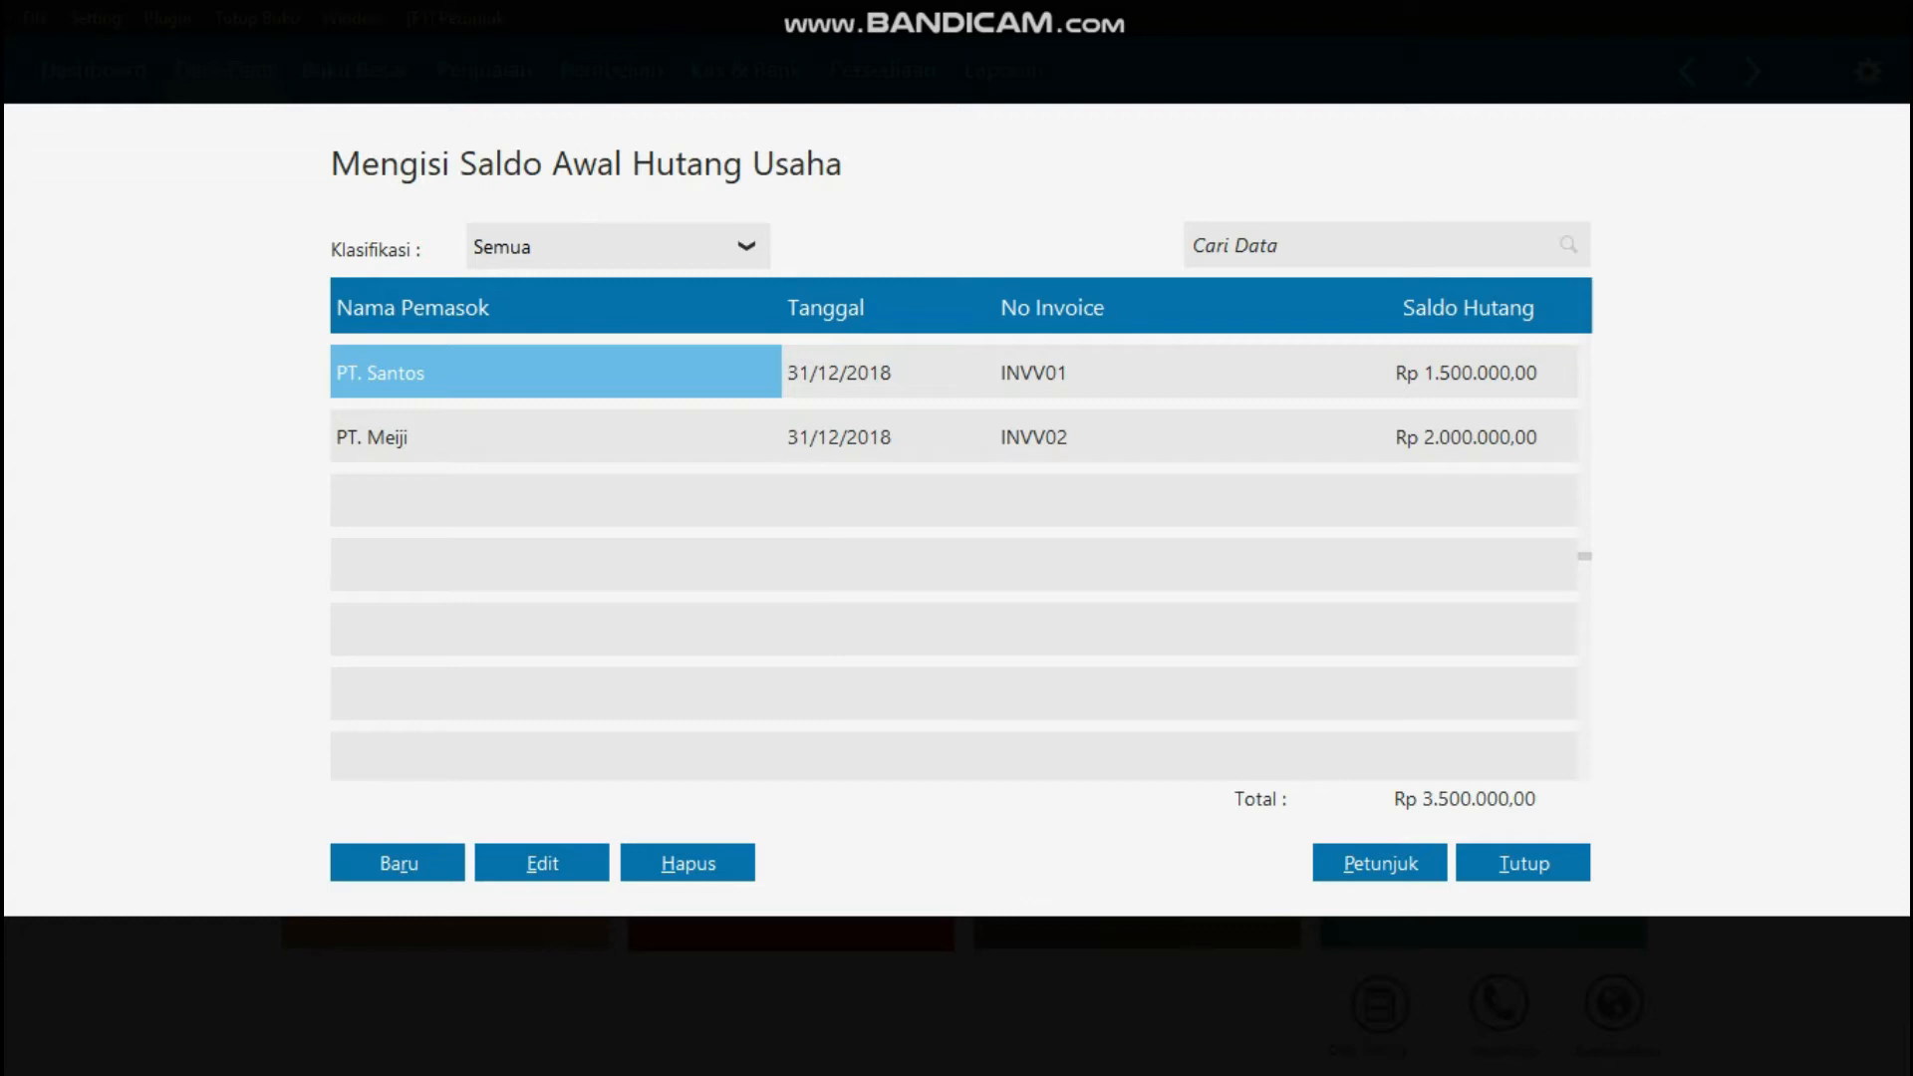
click(556, 436)
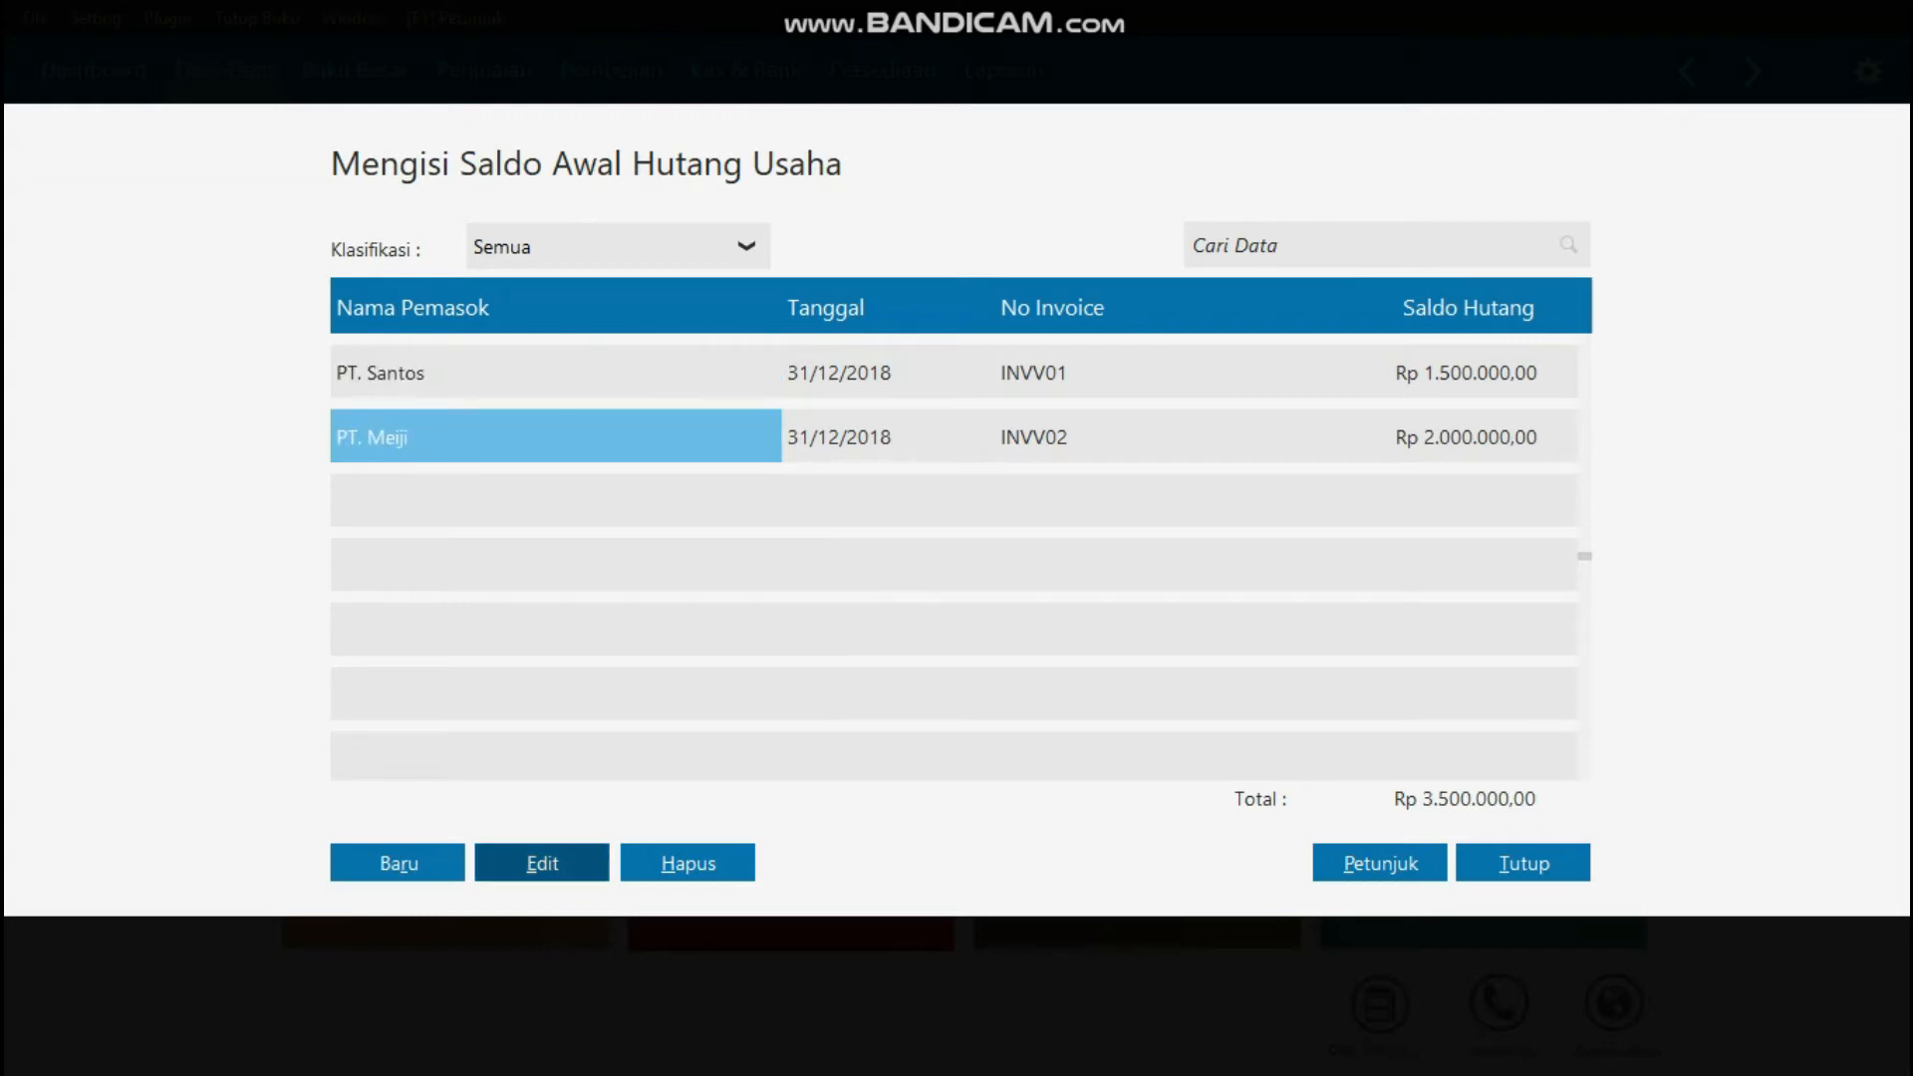
click(541, 863)
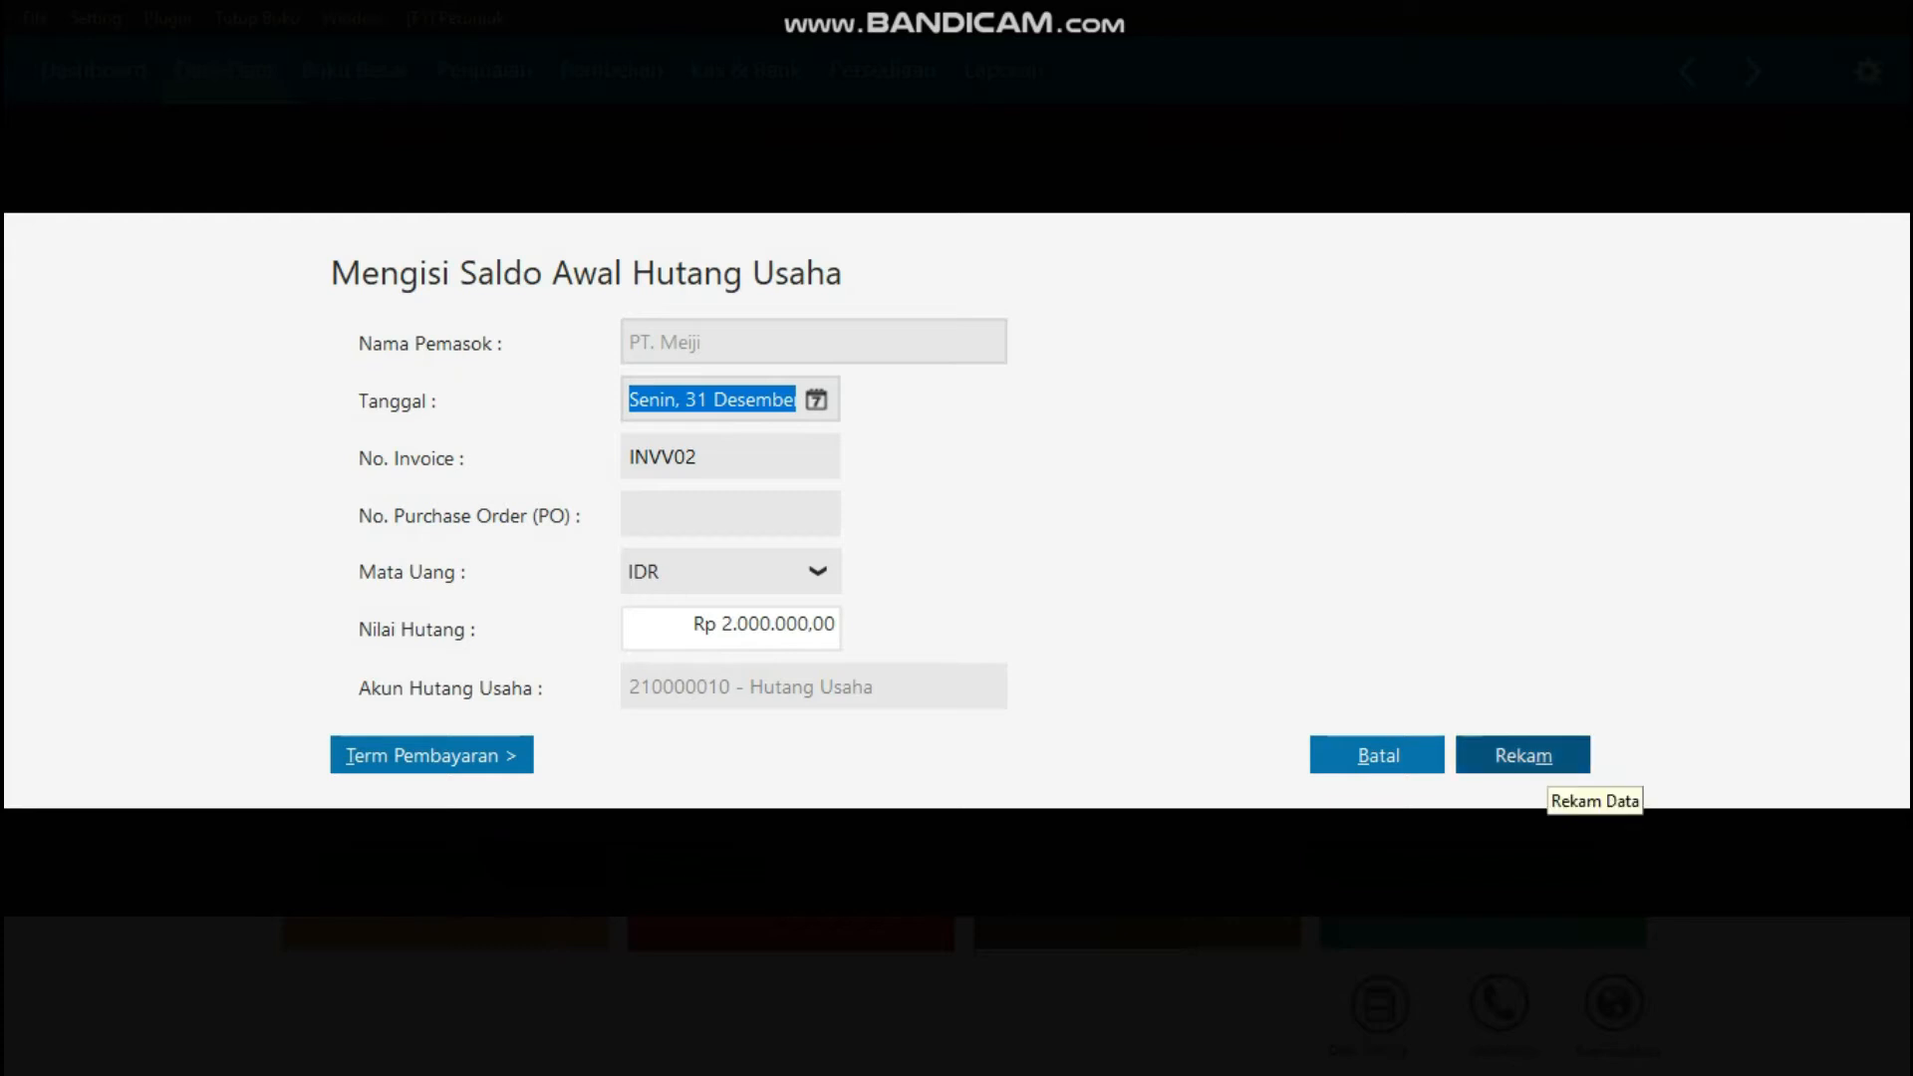
click(1524, 757)
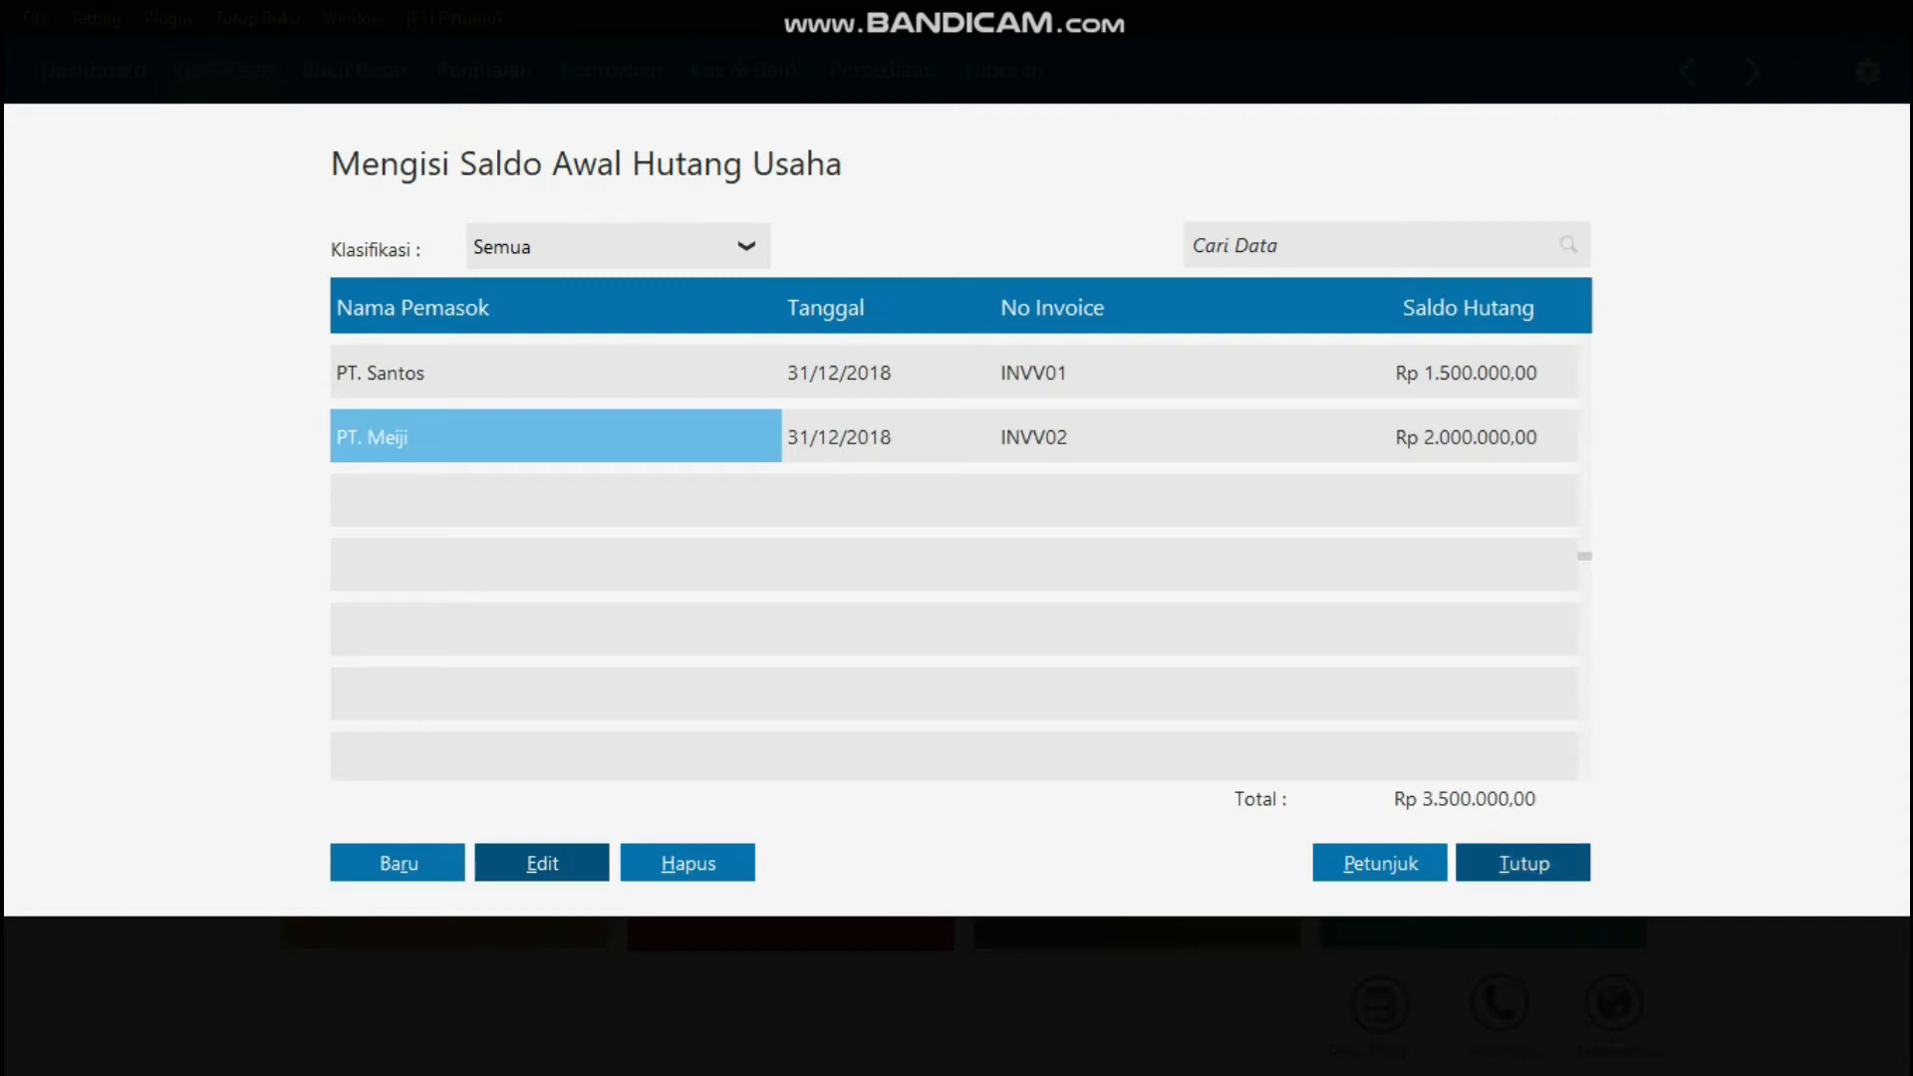
click(1523, 863)
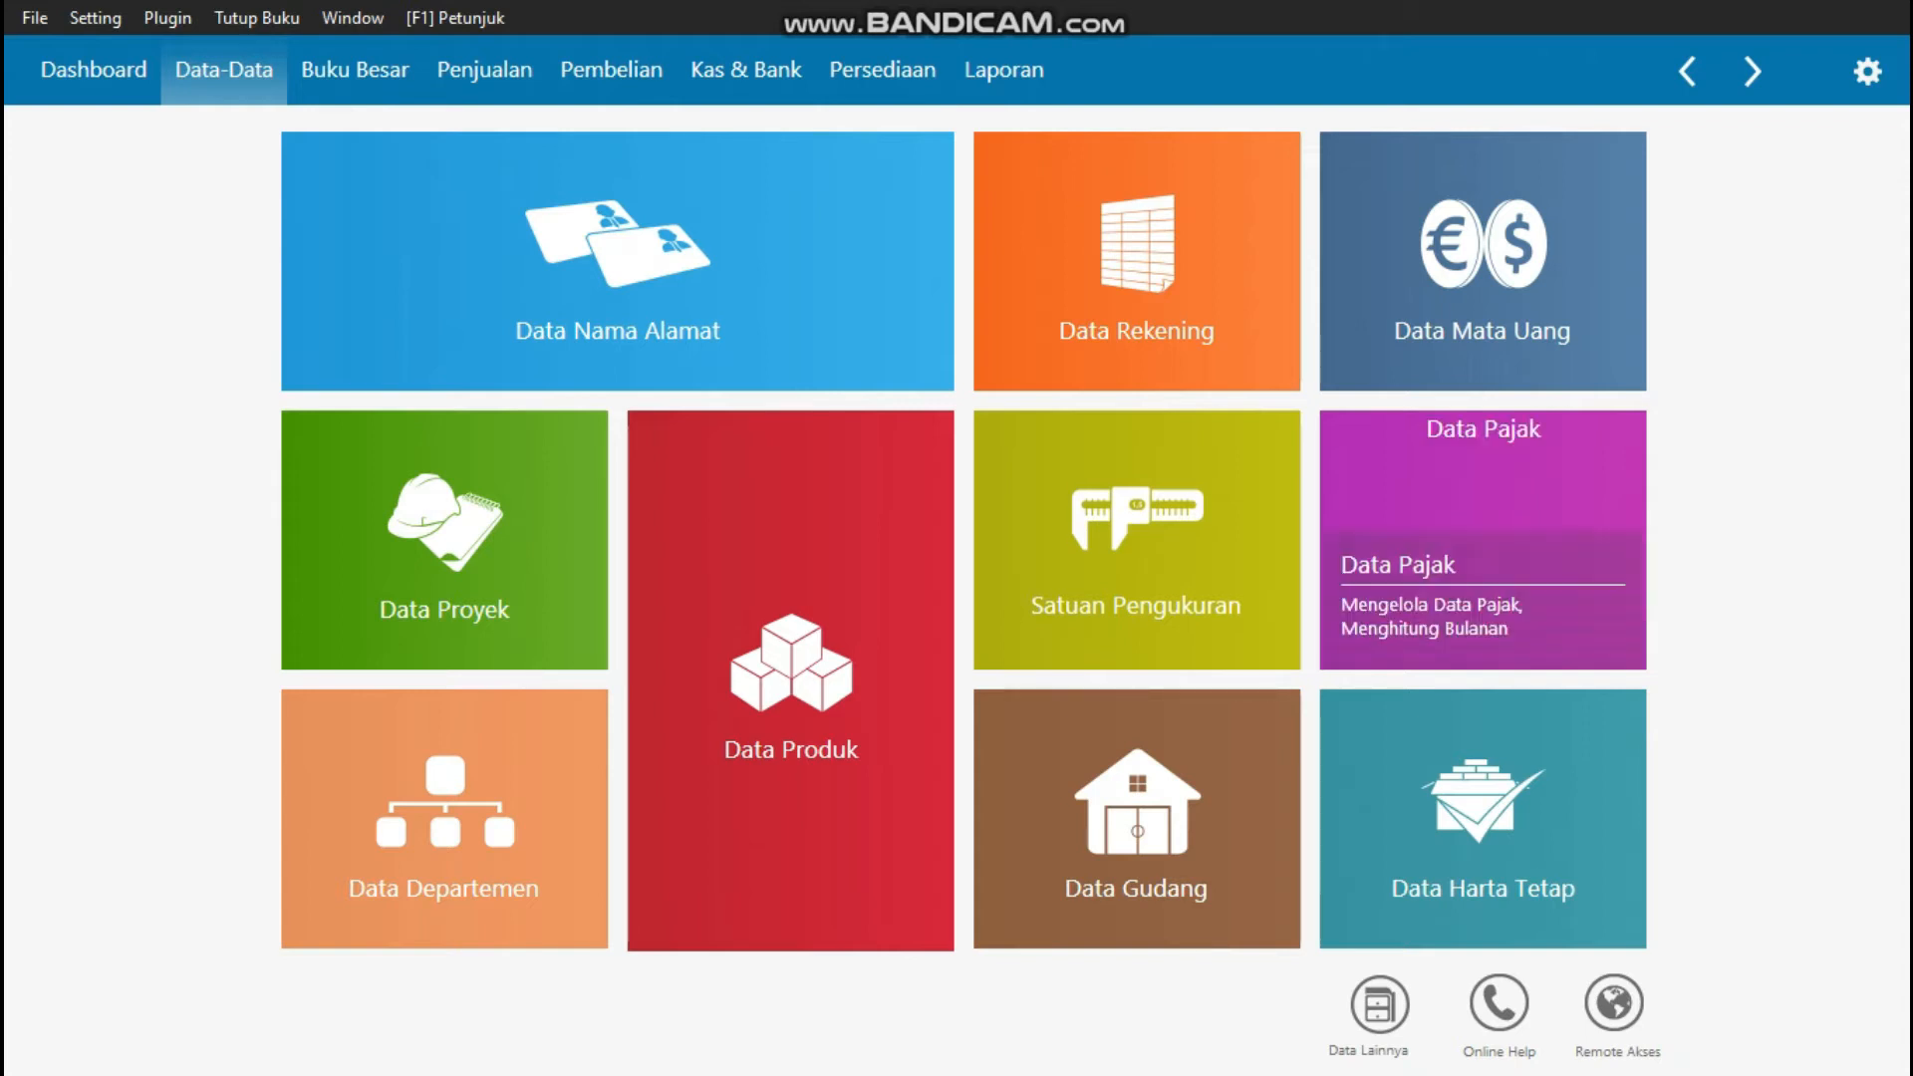
- Review the Pcs and Unit measurement units, record the Unit entry without edits and close the Satuan Pengukuran list
mouse_move(1149, 634)
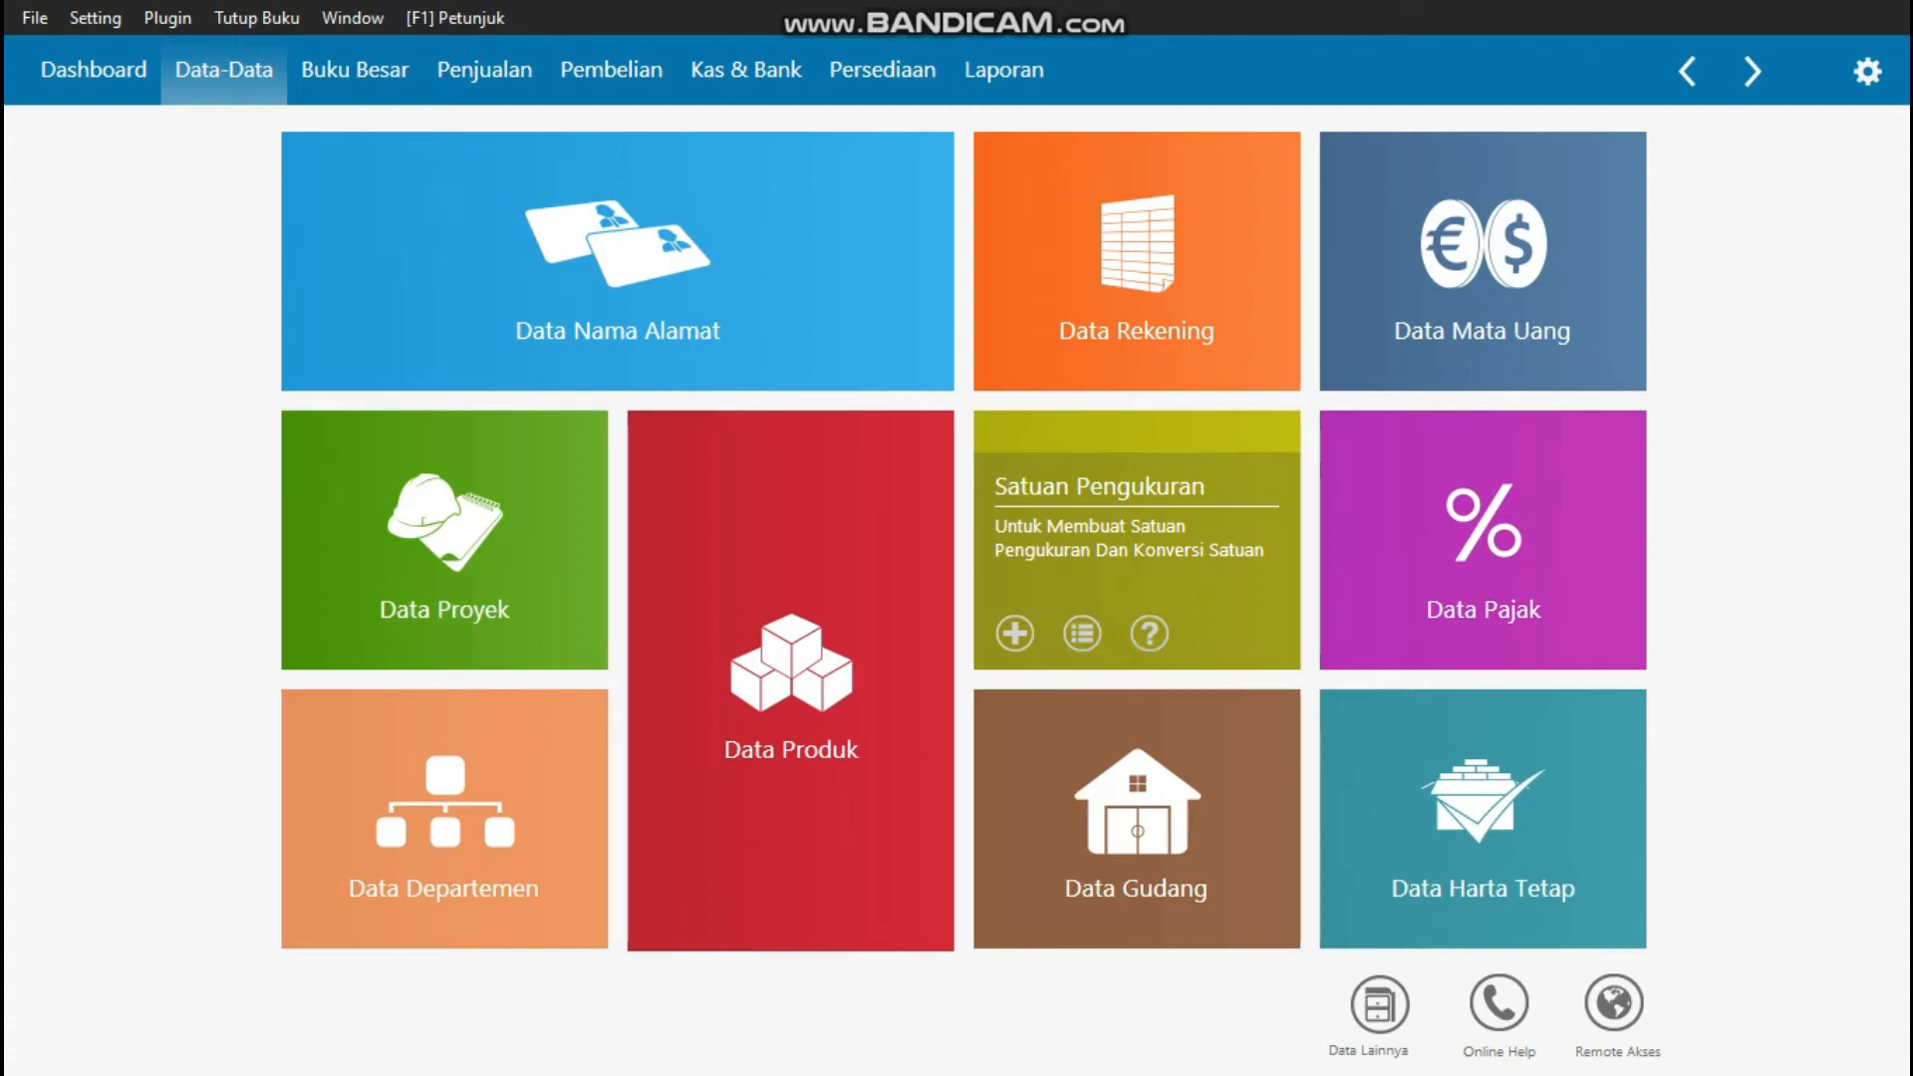
click(1082, 634)
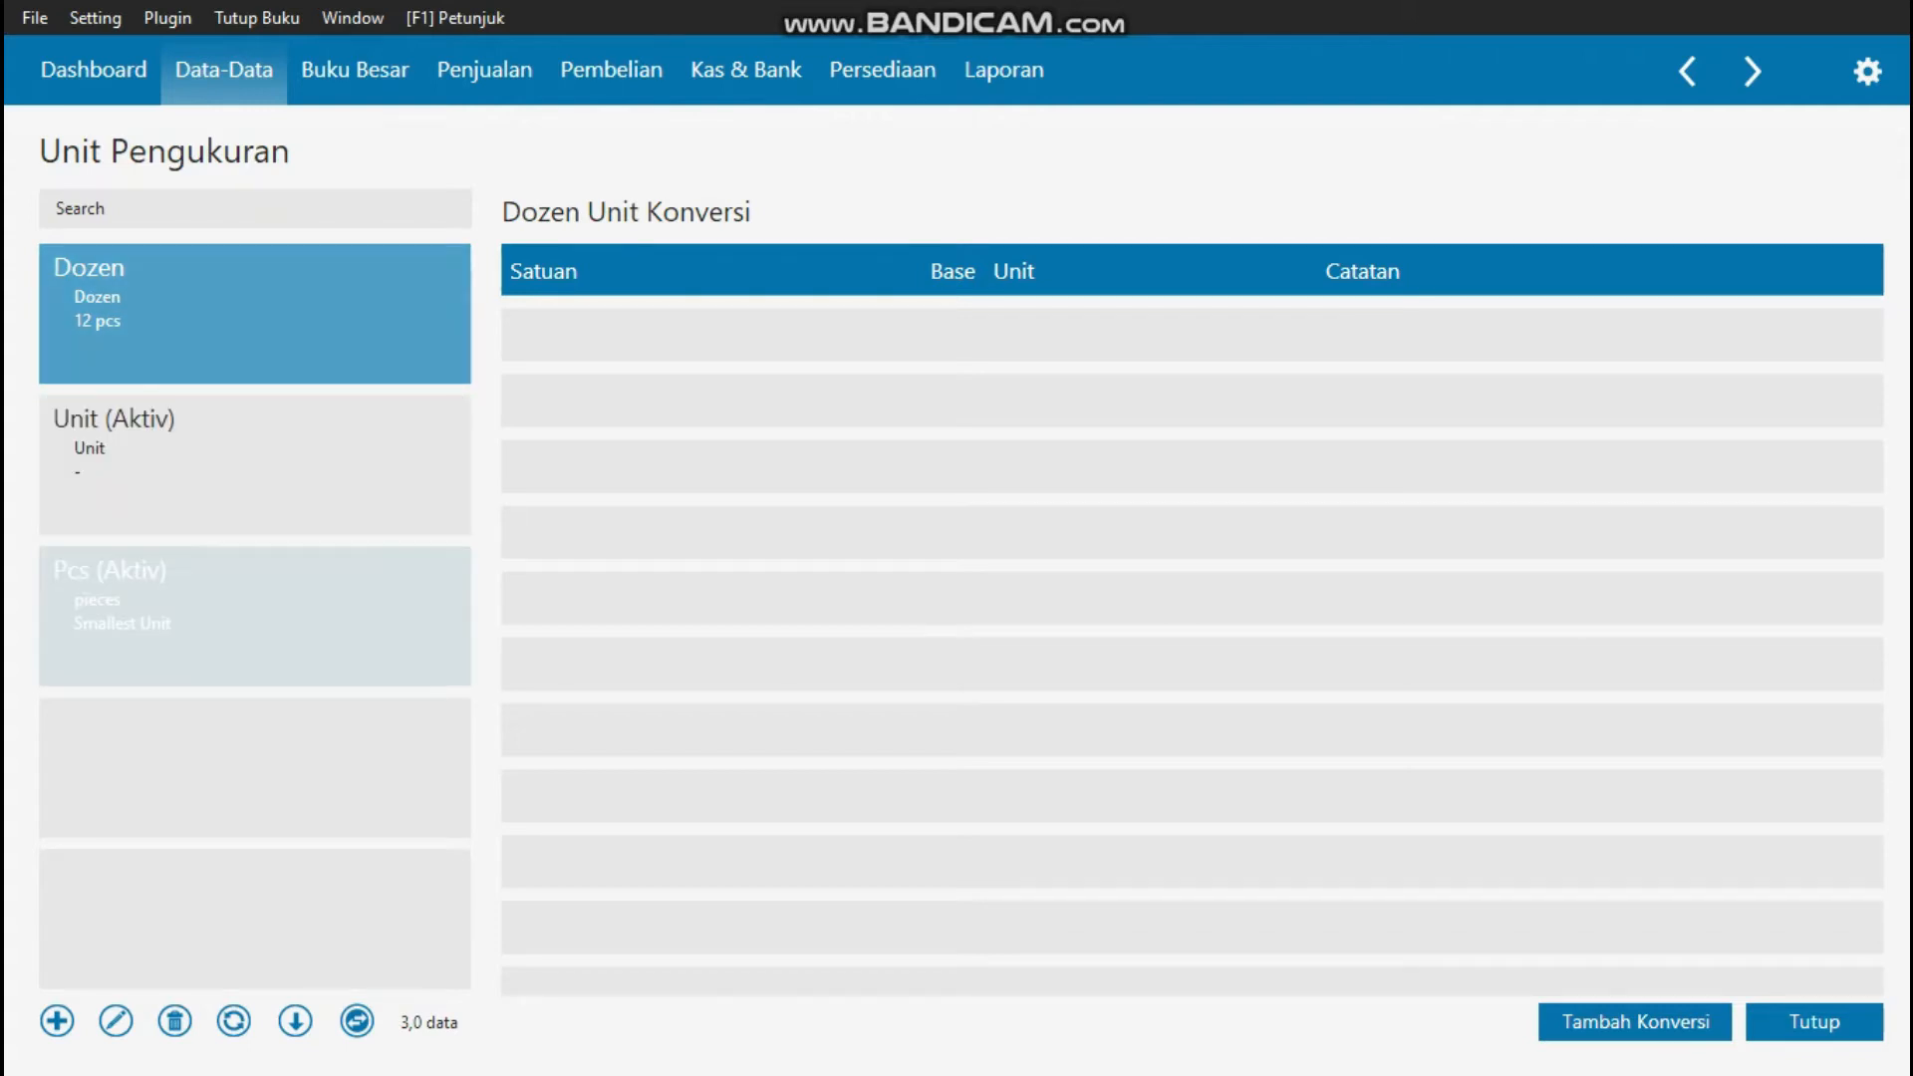
click(254, 598)
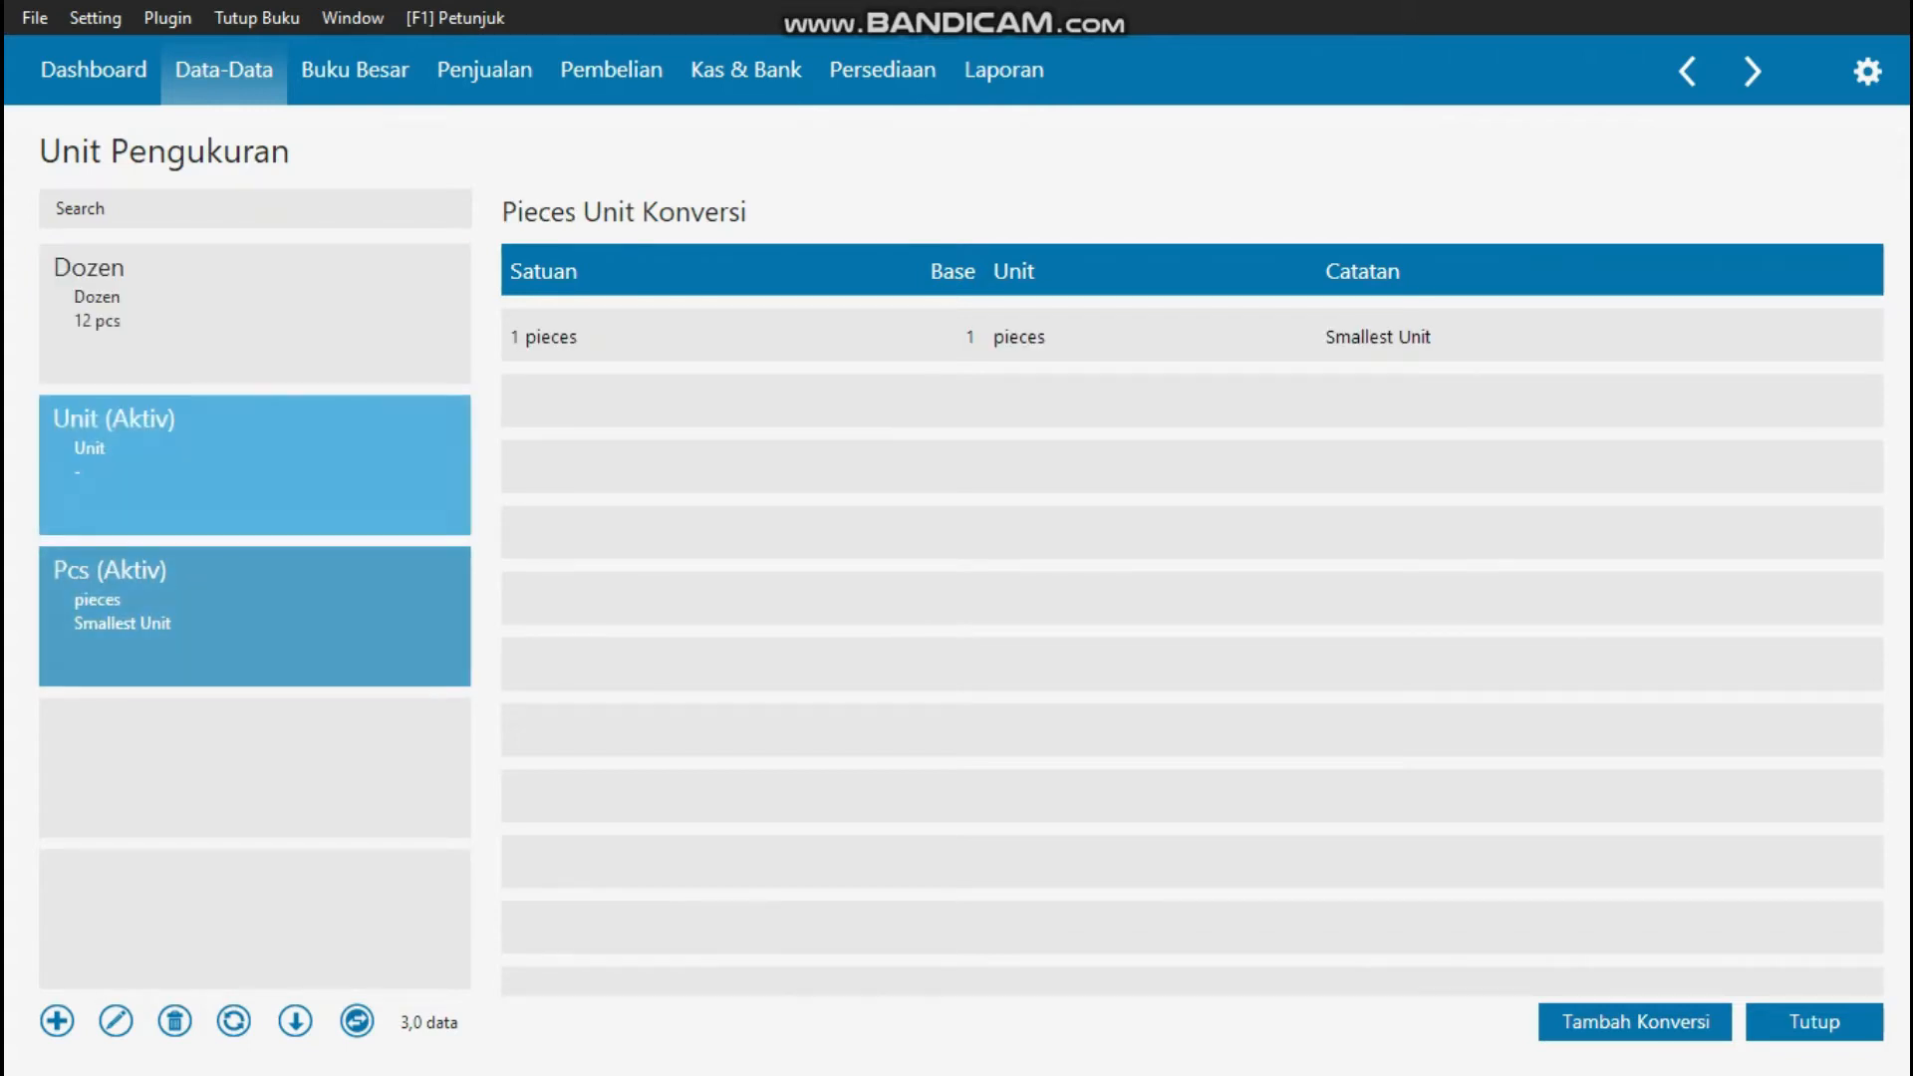
click(254, 465)
click(116, 1021)
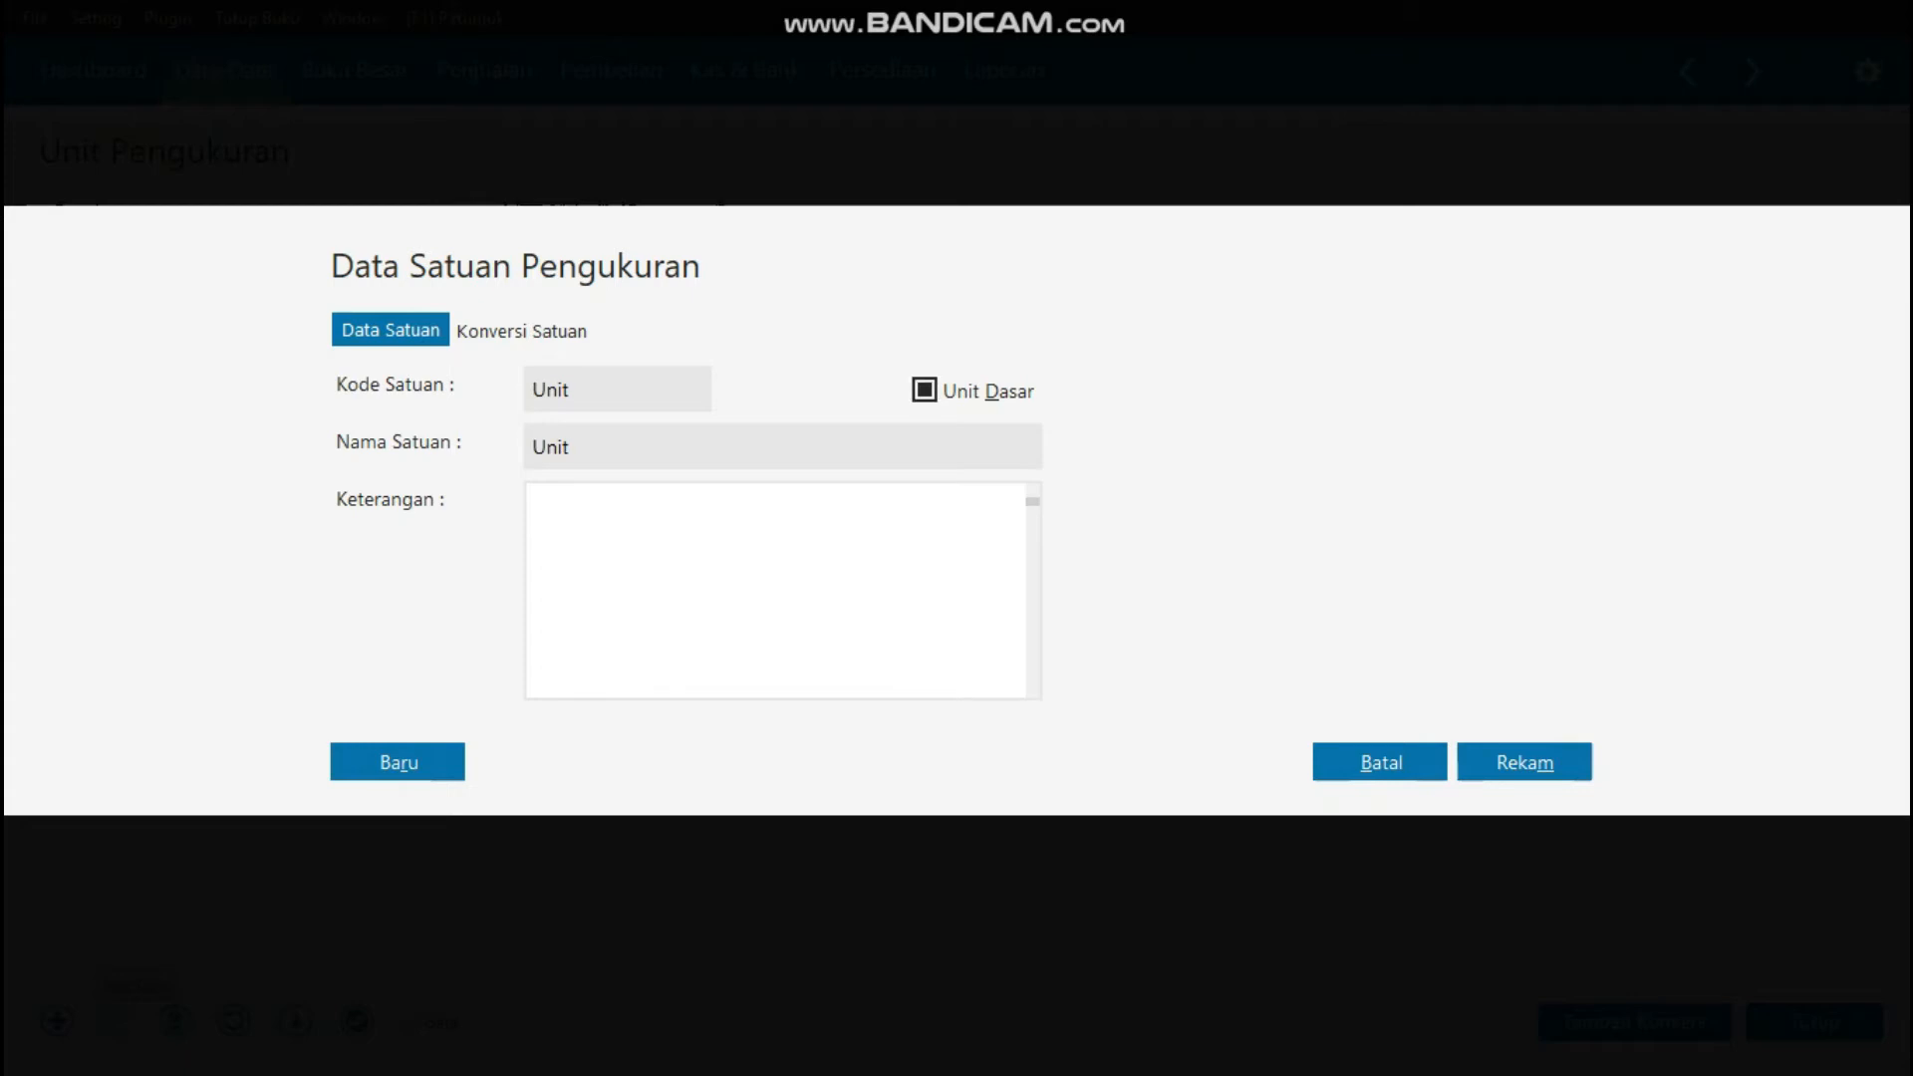
click(1525, 762)
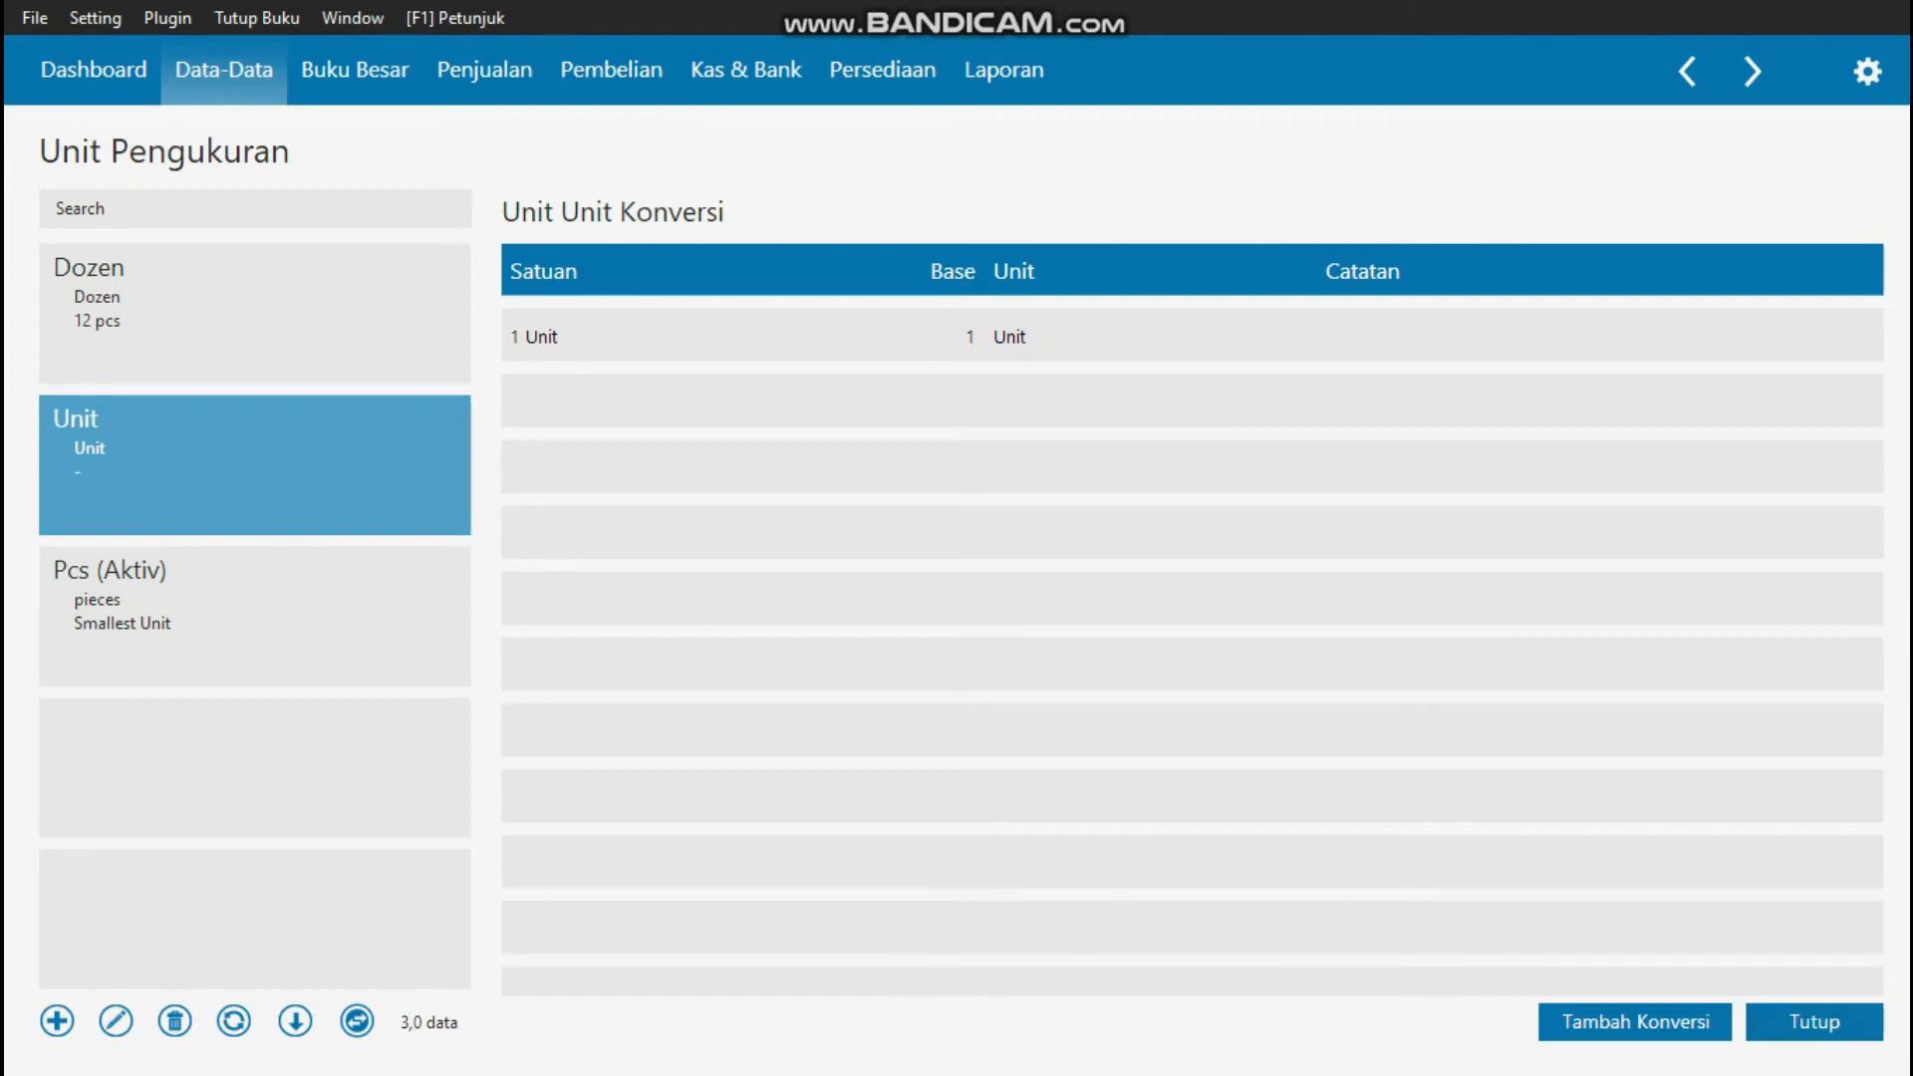
click(1814, 1022)
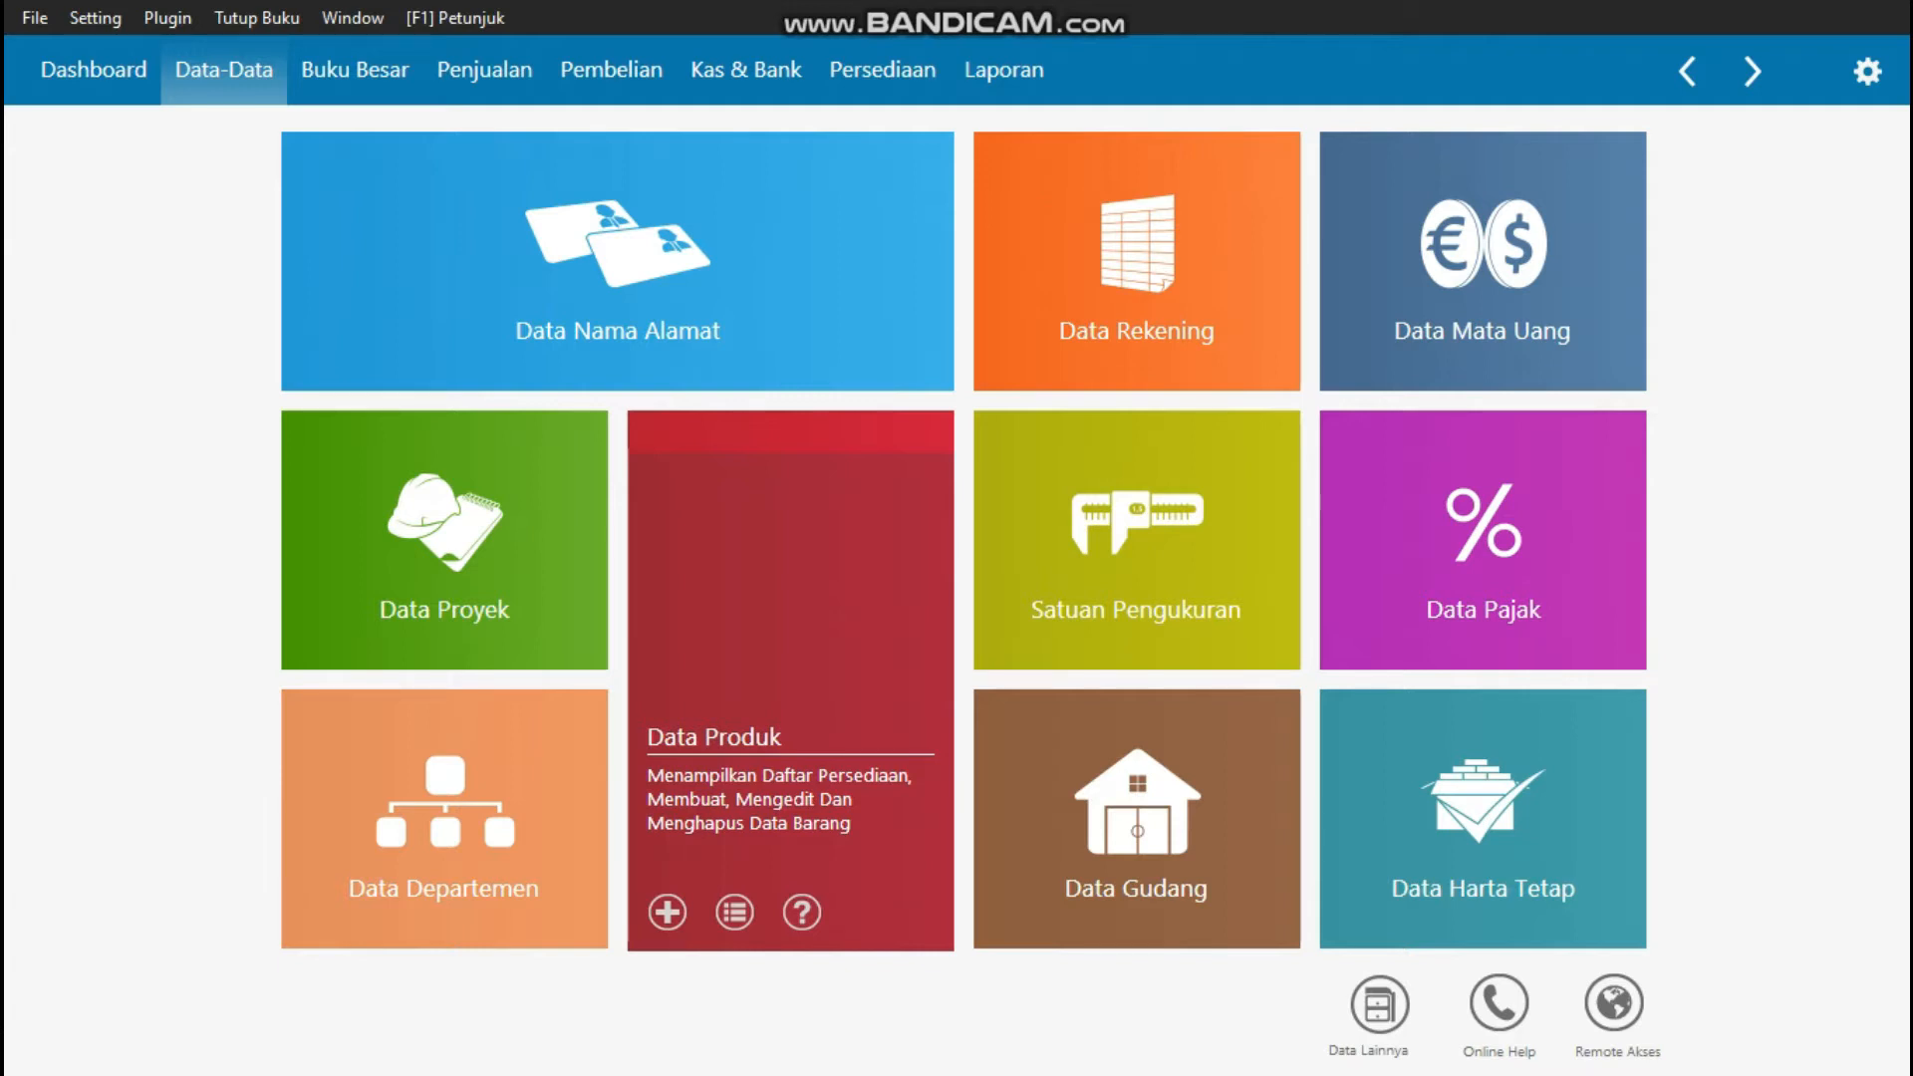
- Open product PL-AK (Akuntansi) for editing and review its item group Modul, including the costing system and account codes
click(791, 680)
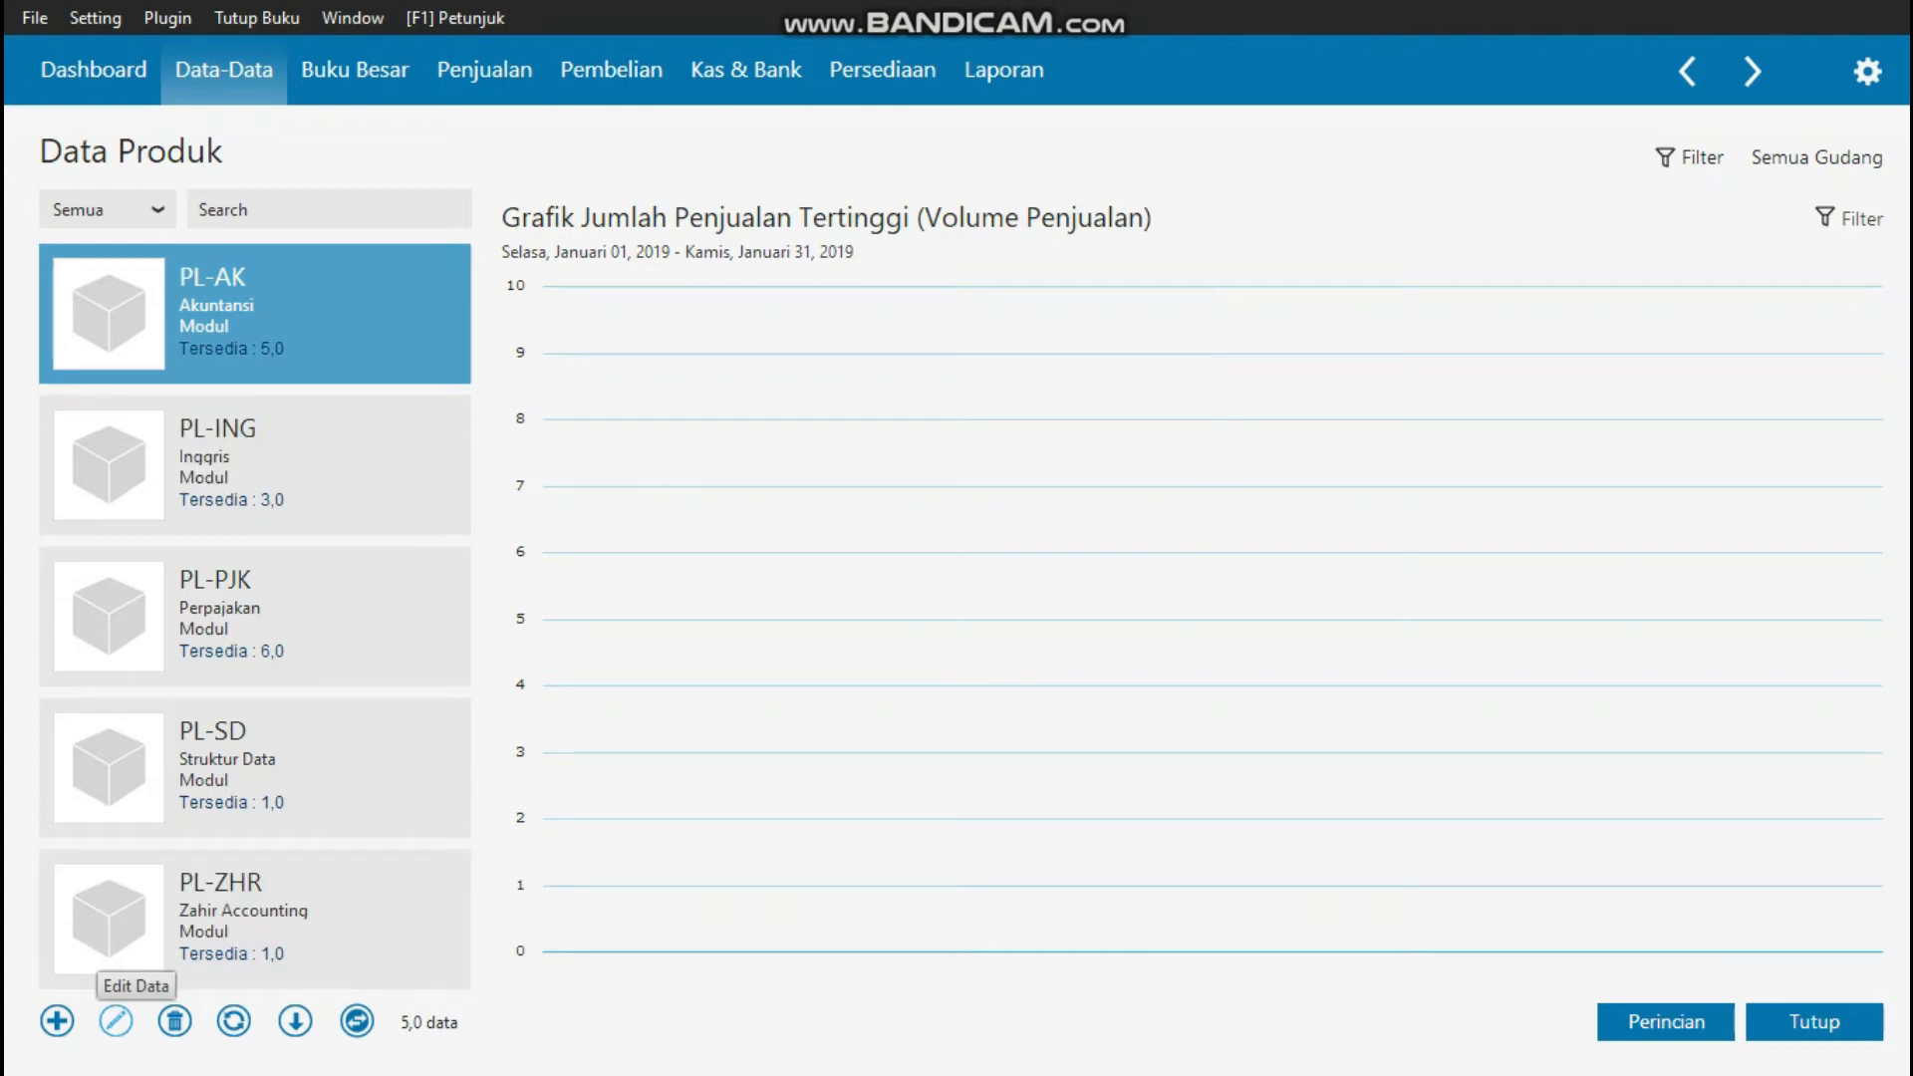
click(115, 1020)
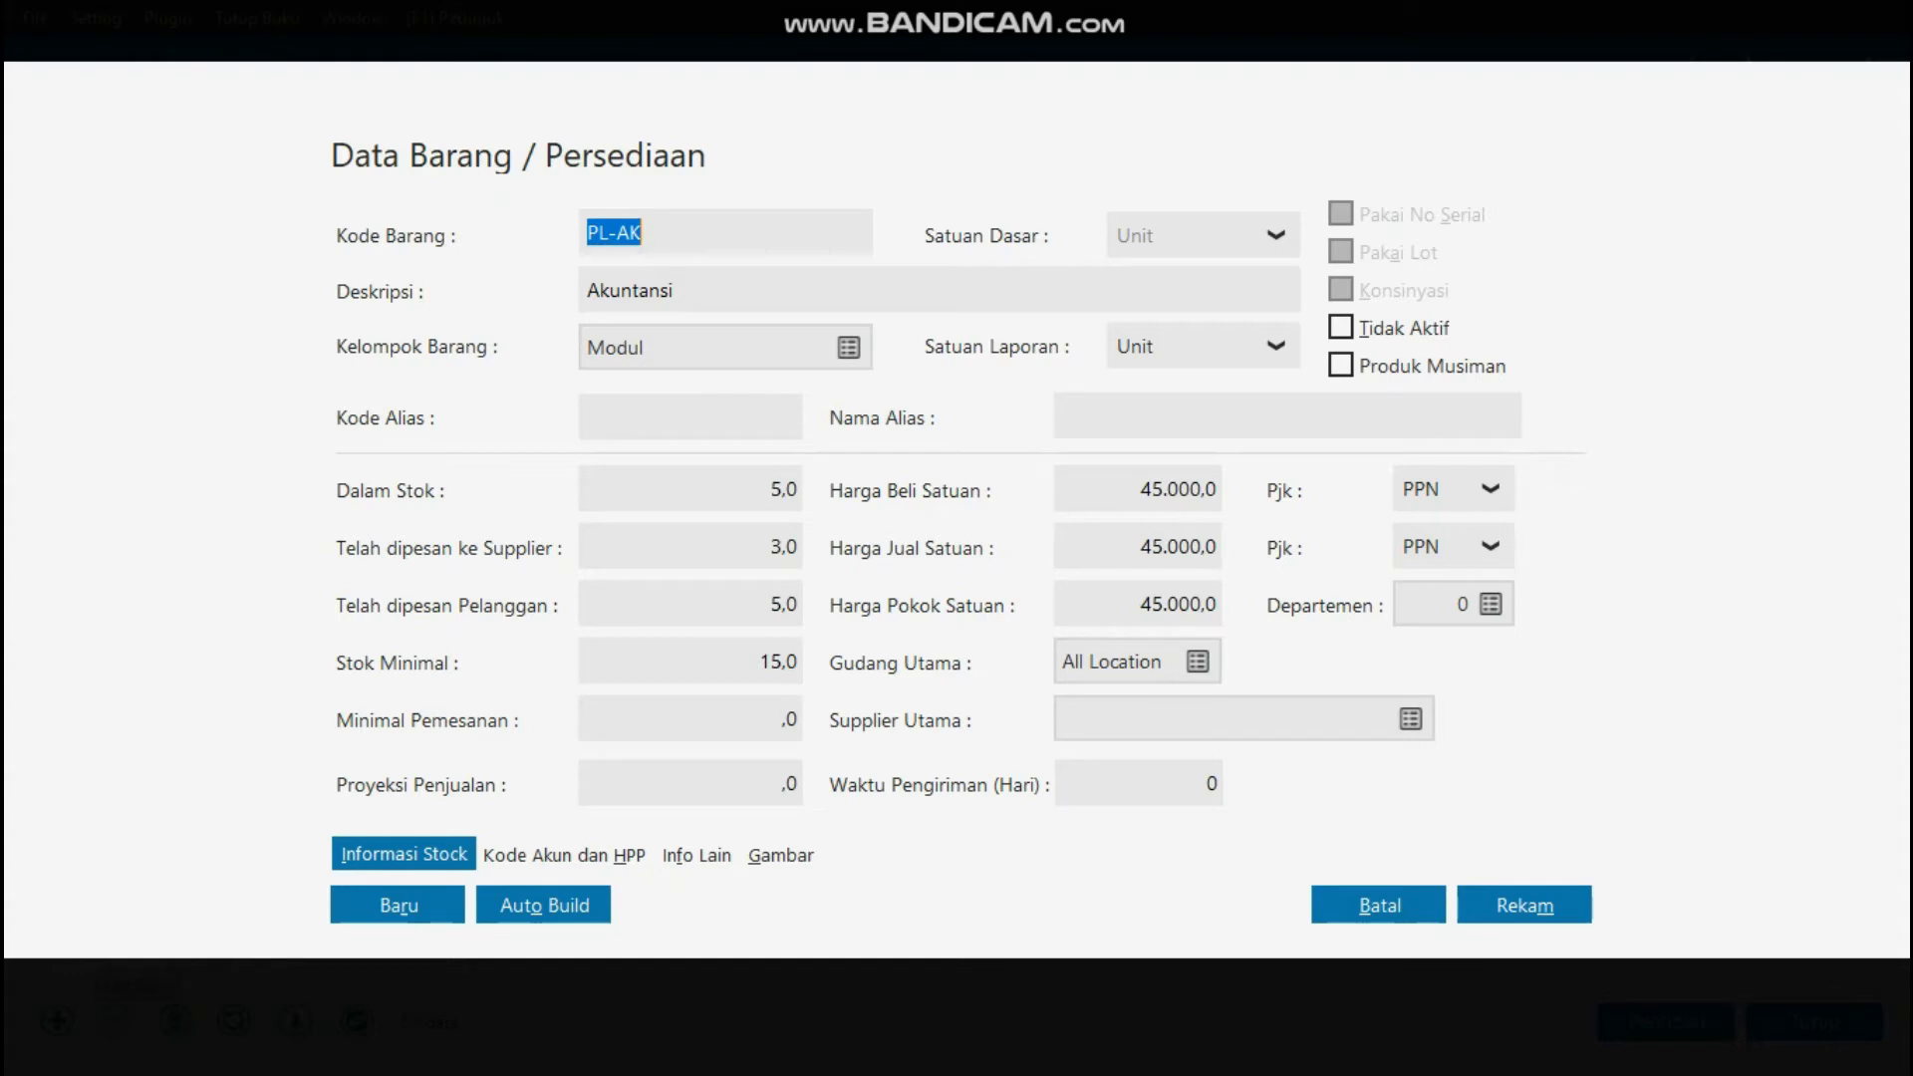
click(849, 346)
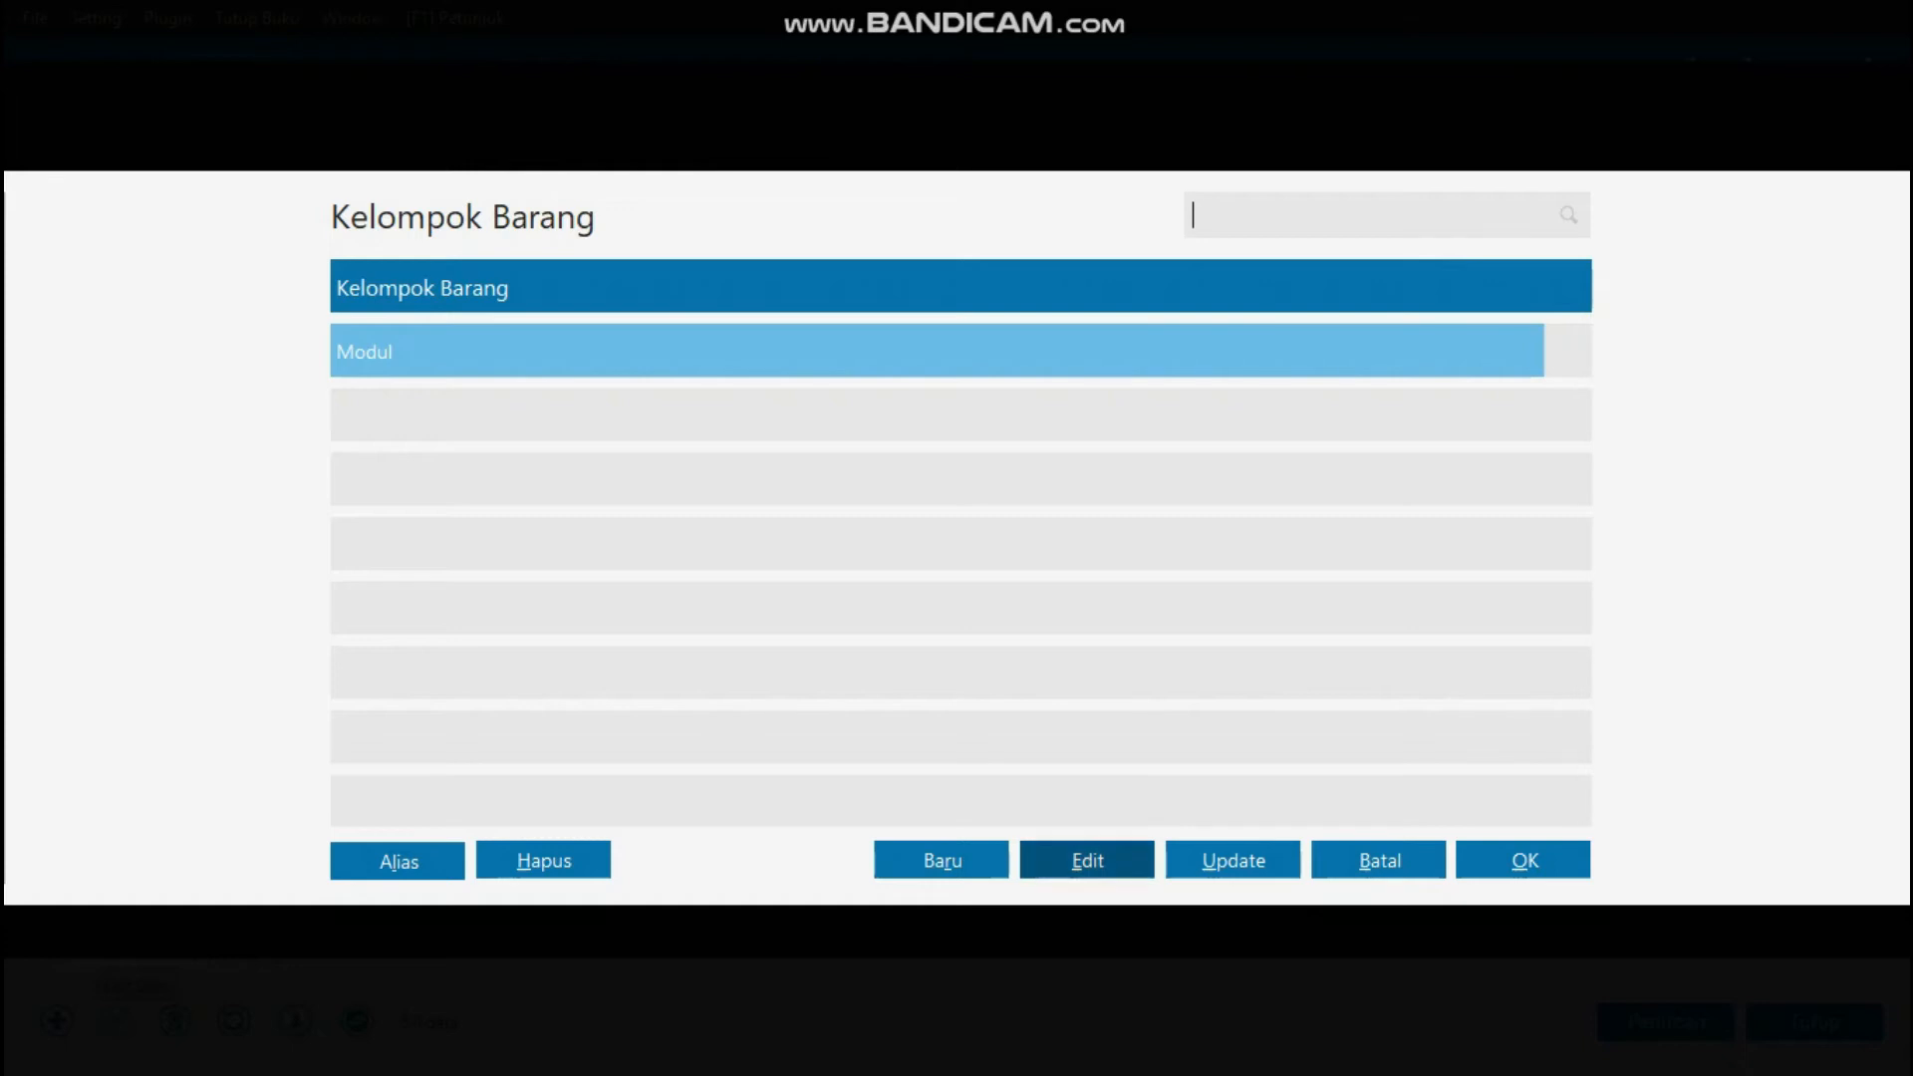
click(1087, 860)
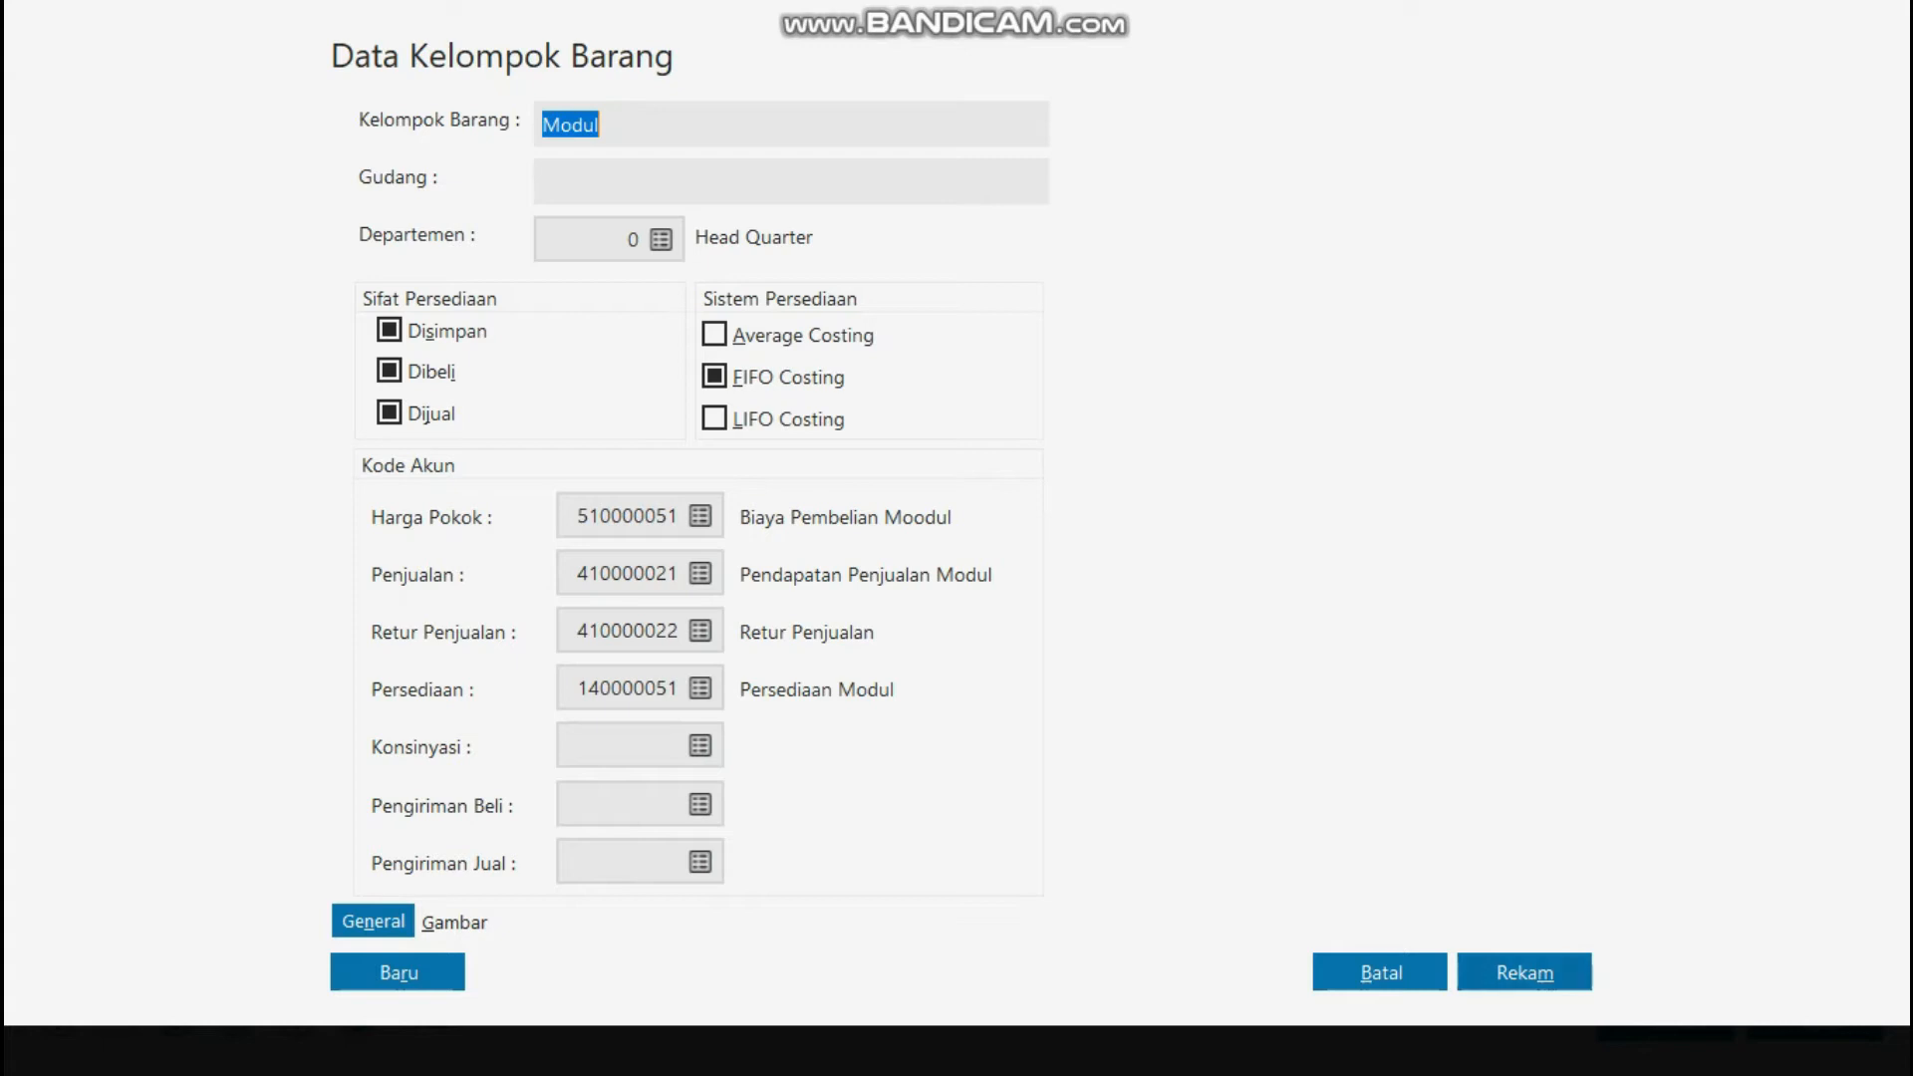
click(1524, 973)
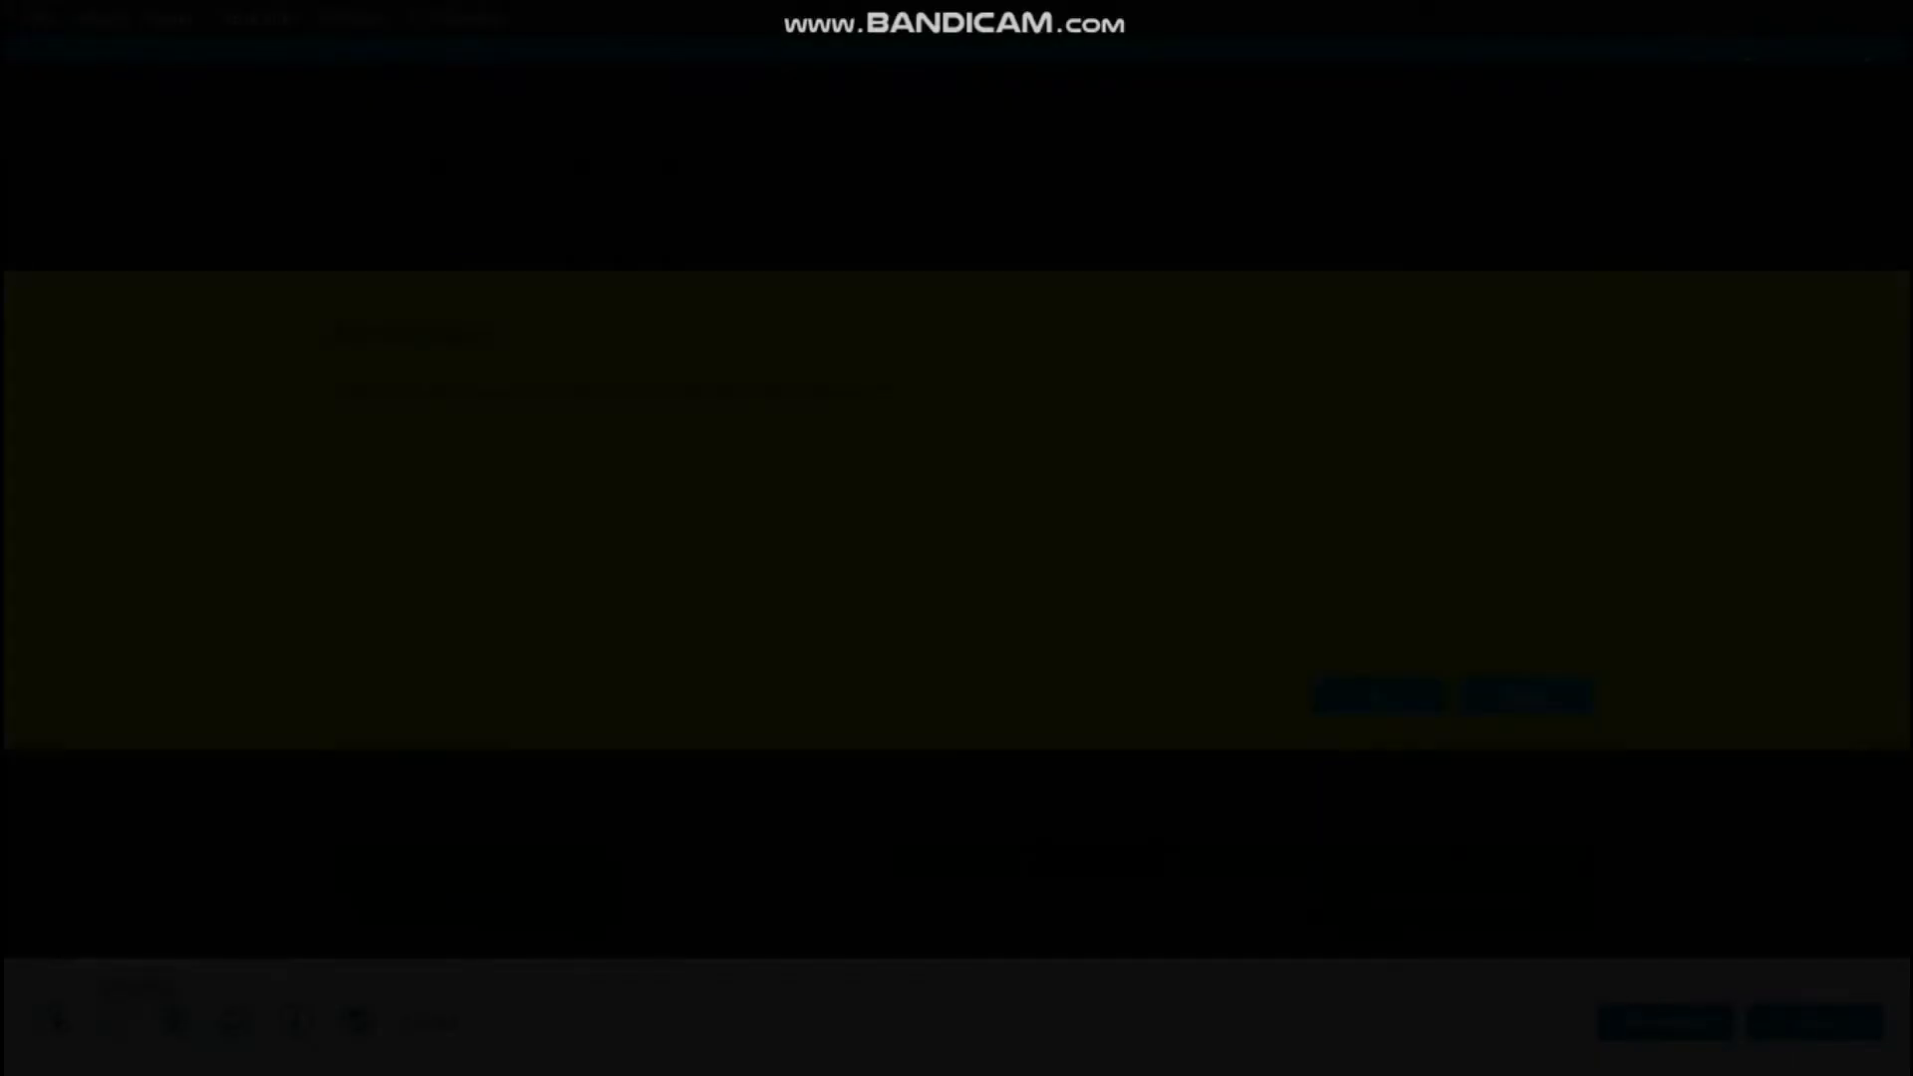
click(1379, 695)
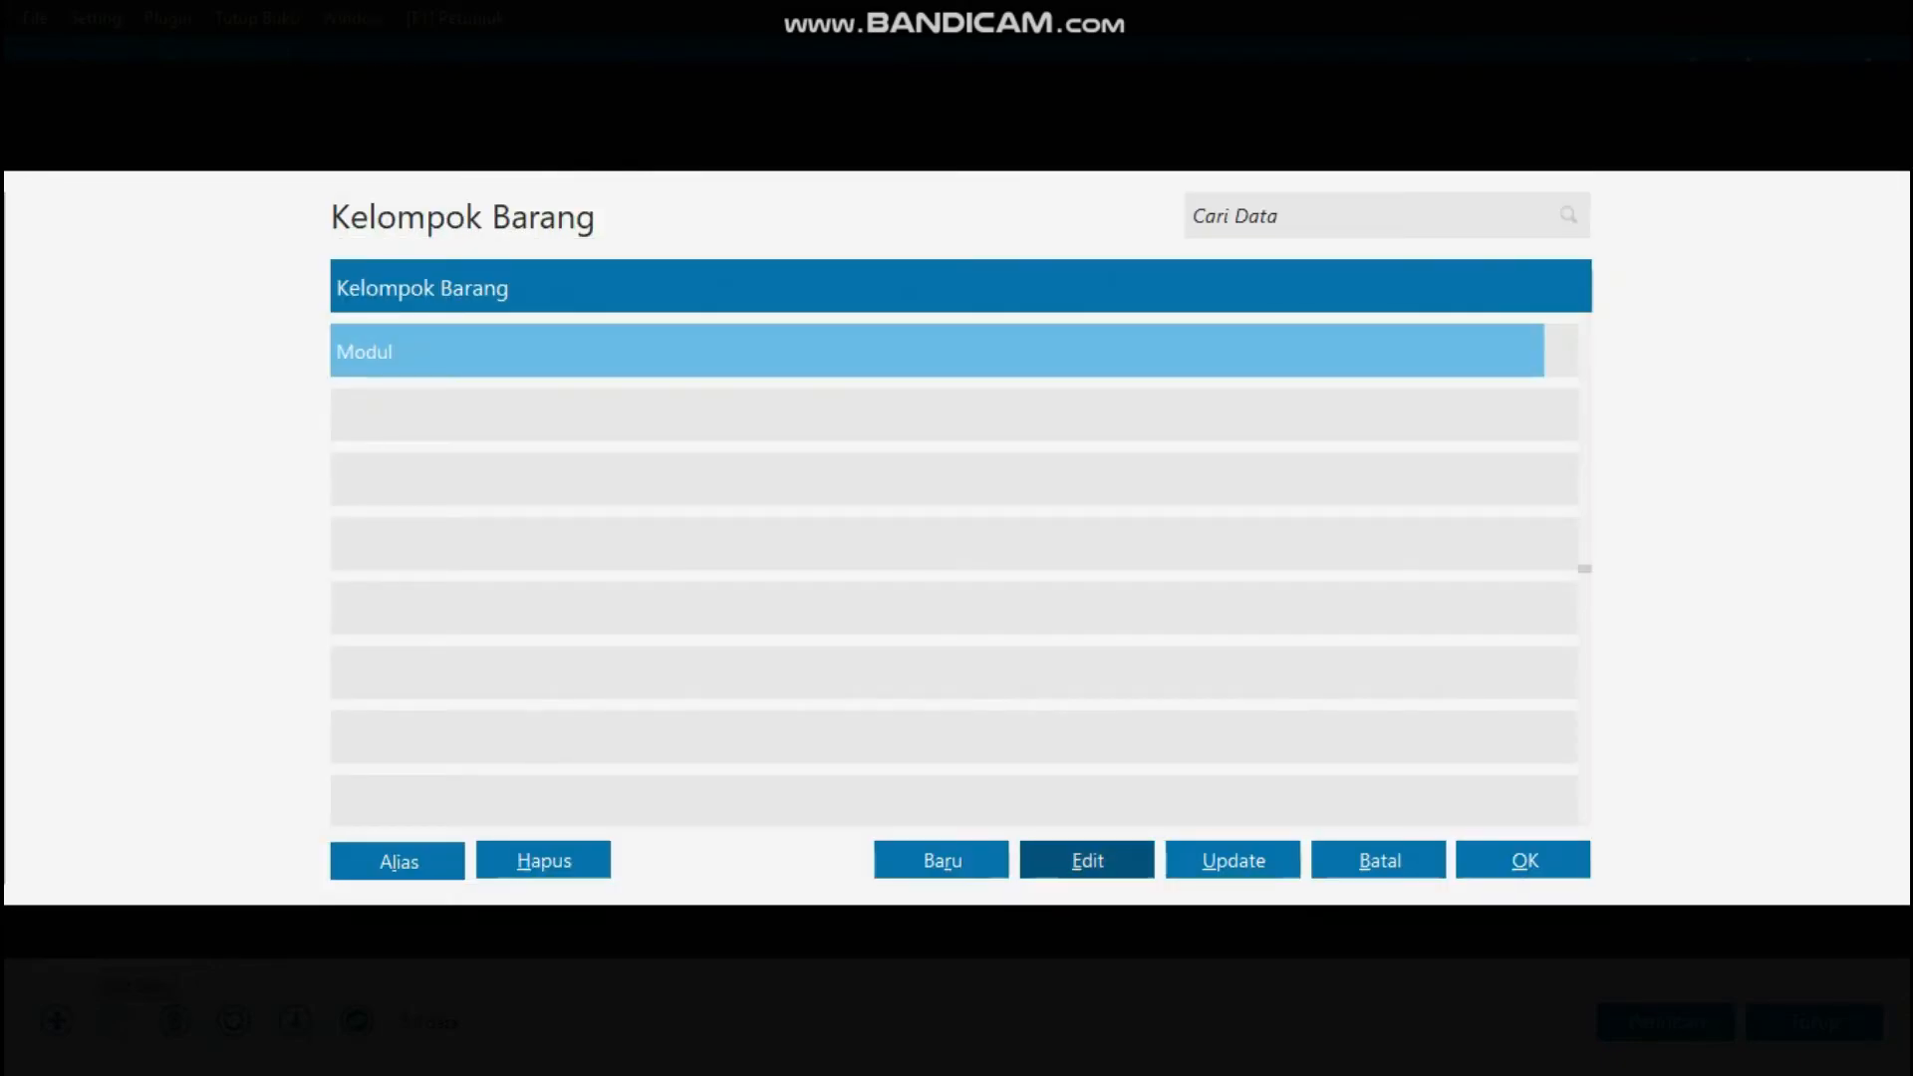
click(1524, 860)
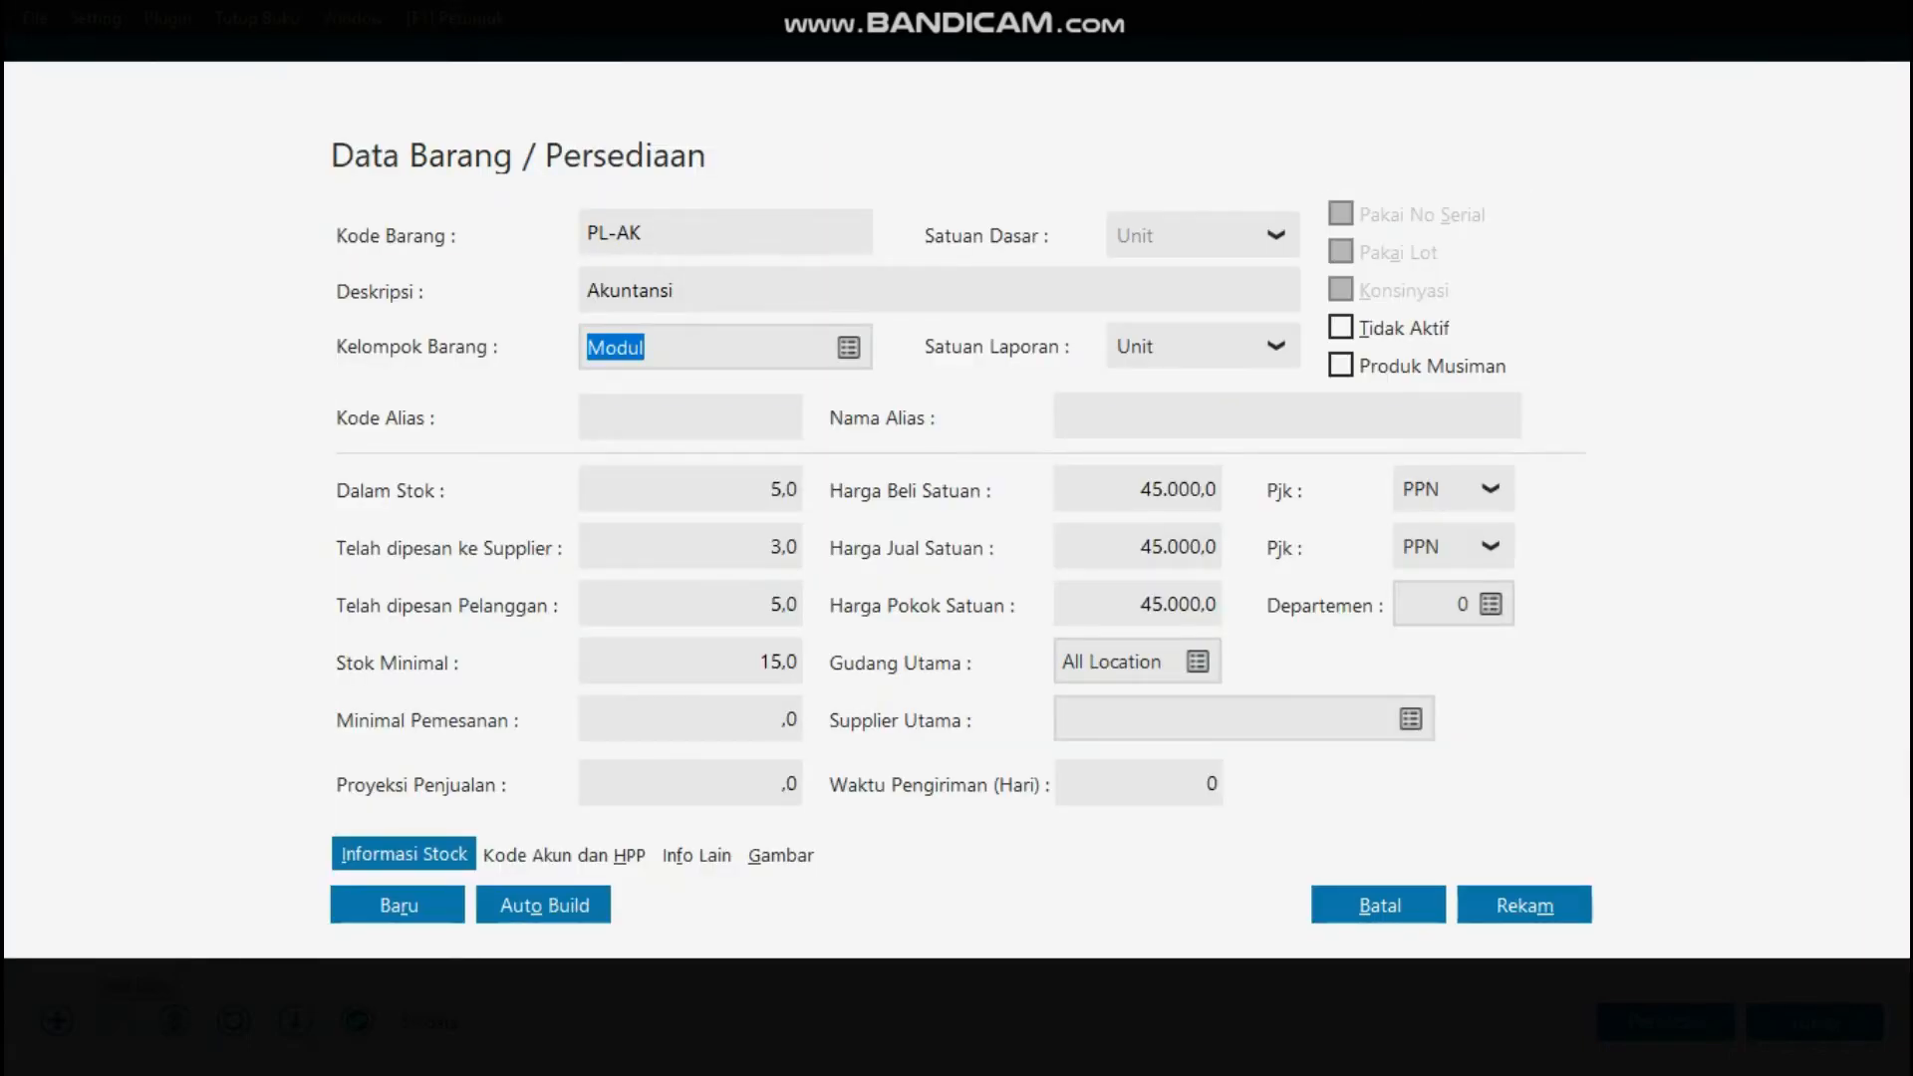
- Record product PL-AK without edits and close the Data Produk list
click(1524, 905)
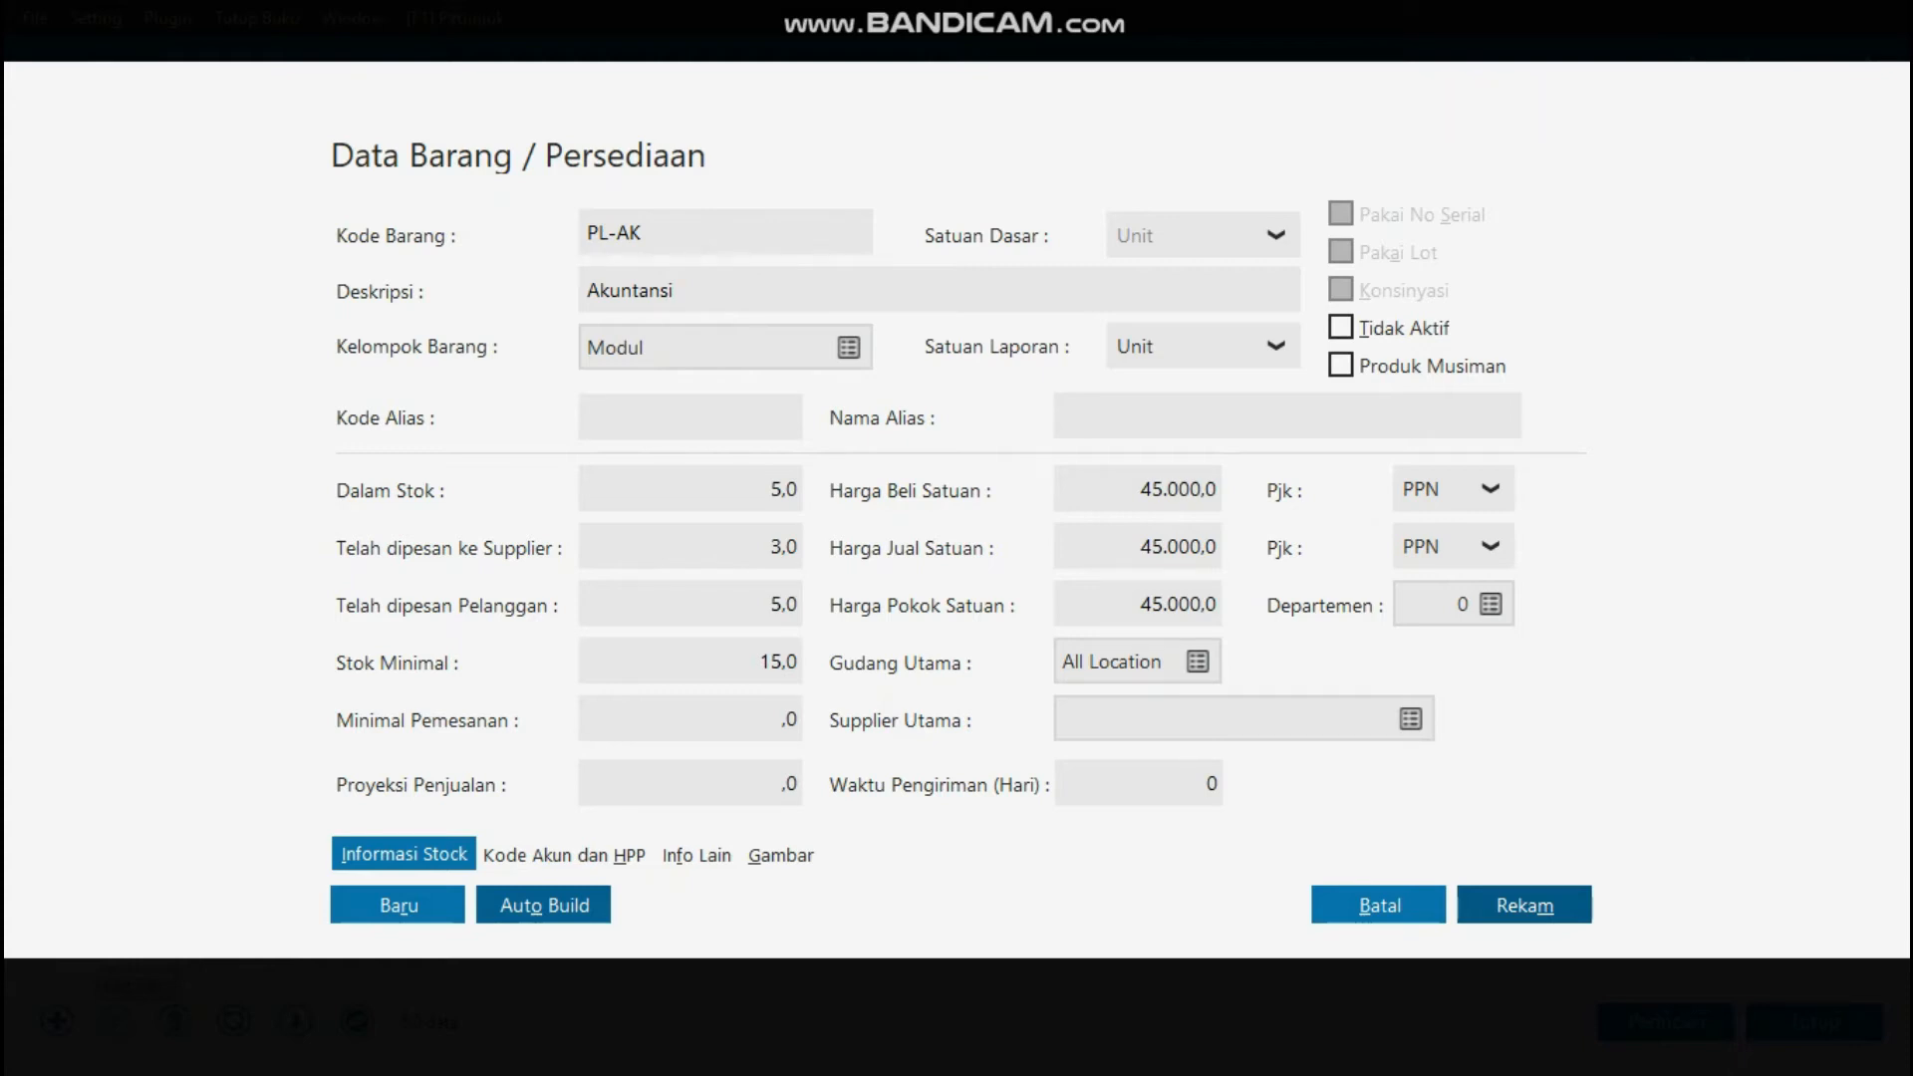
click(1525, 905)
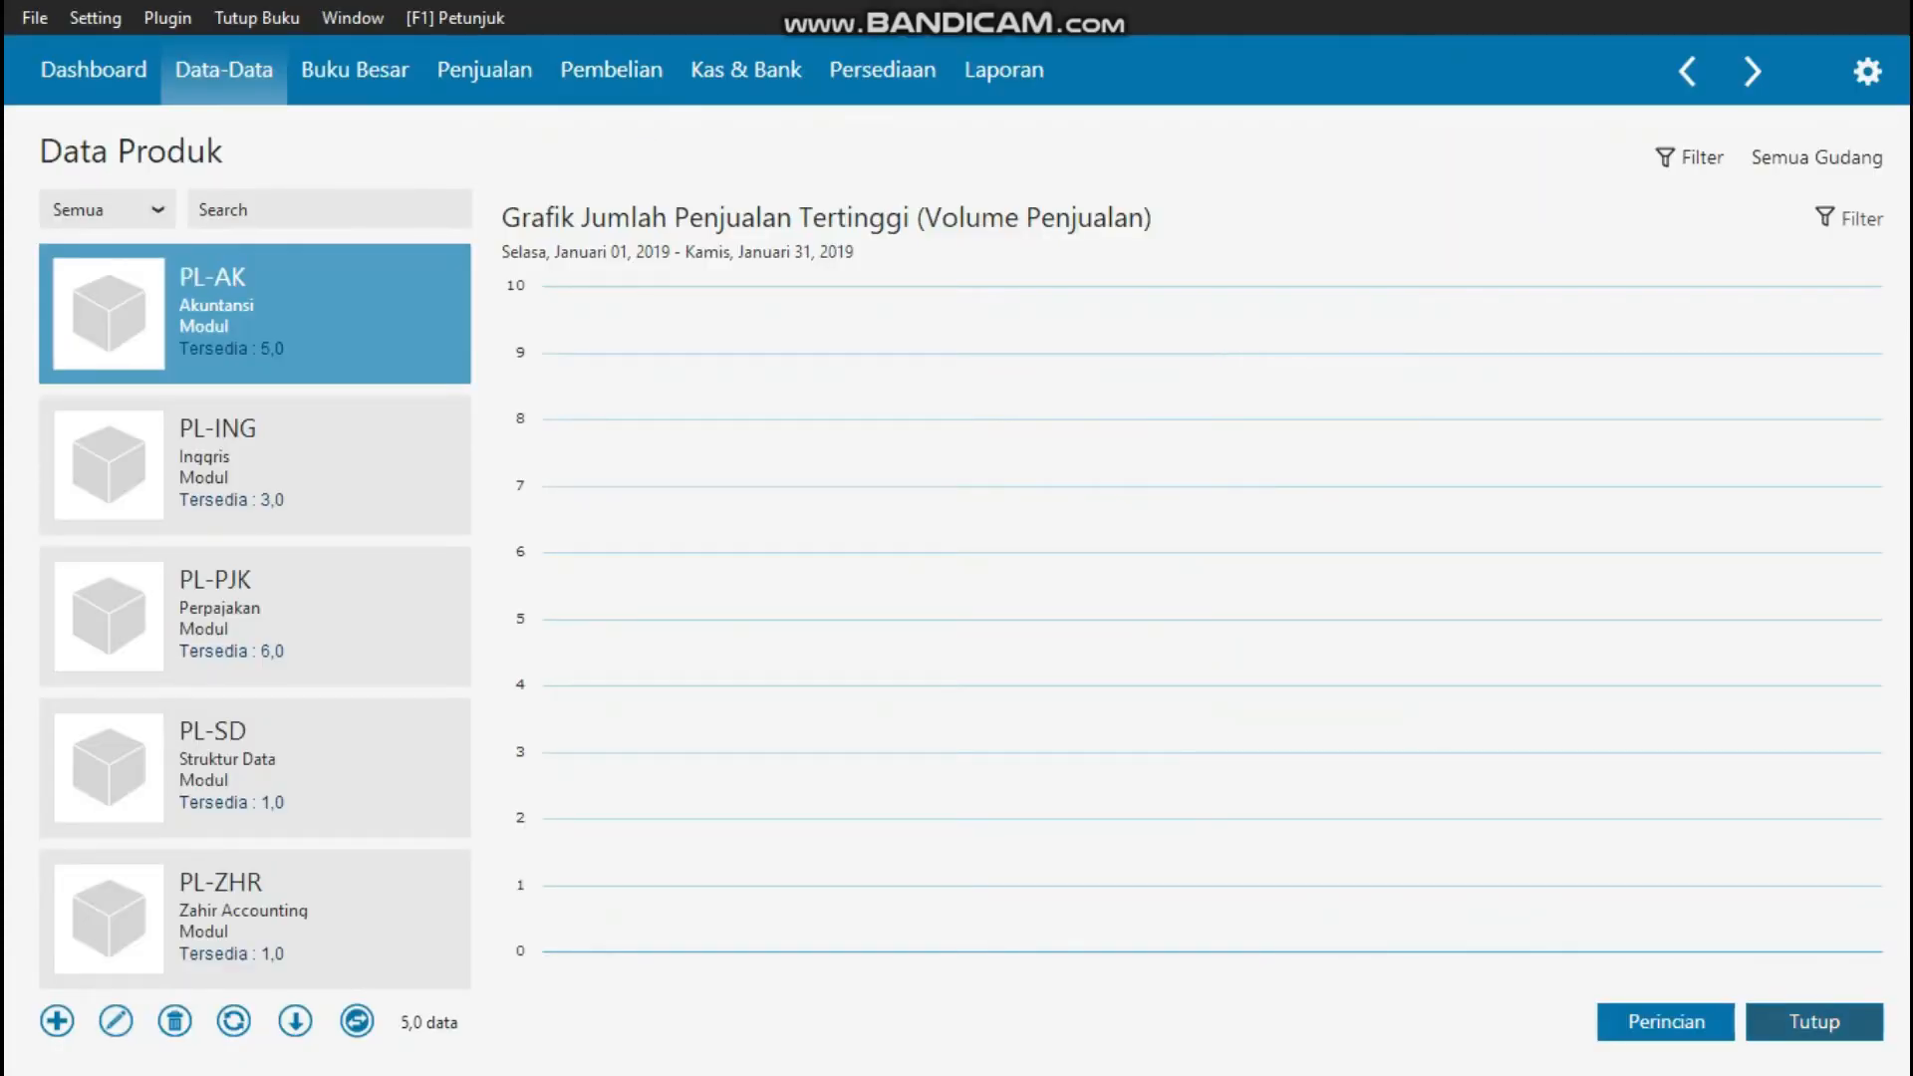
click(1813, 1021)
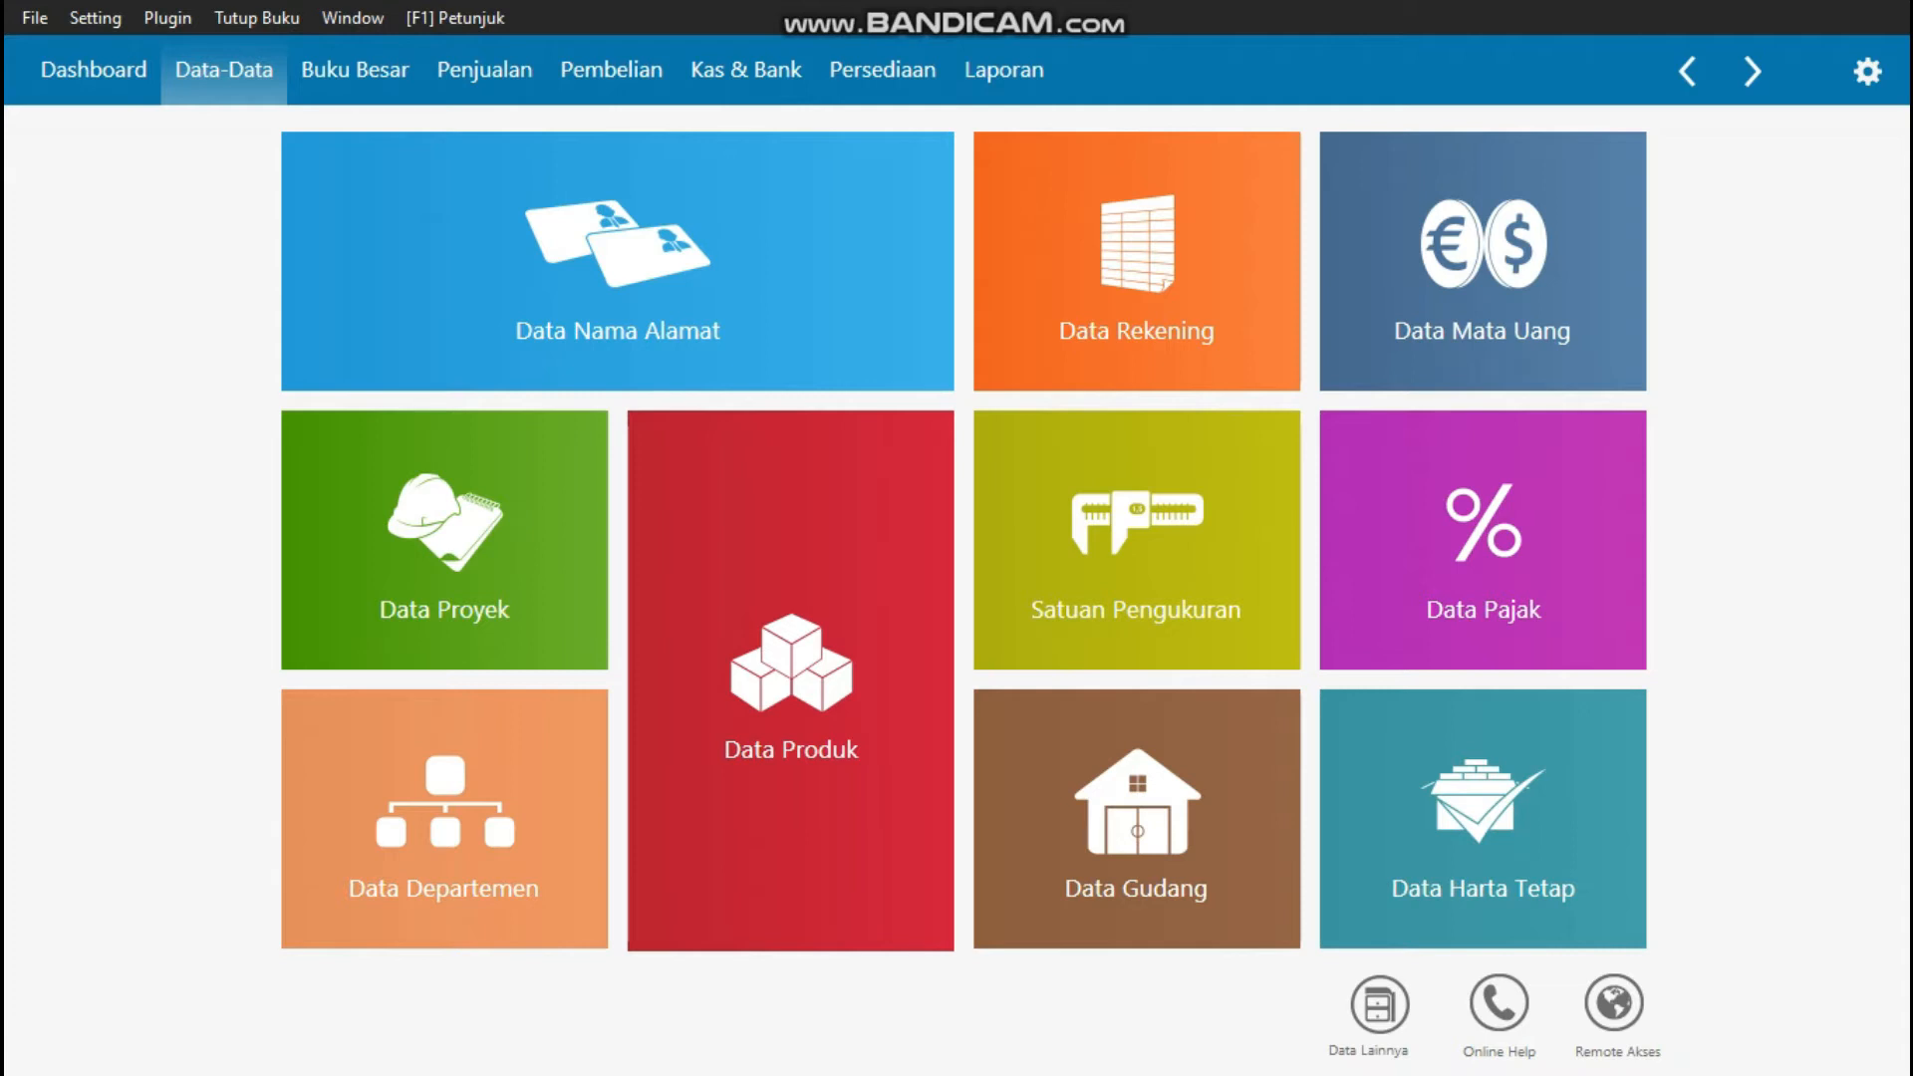
- Review the Pajak Pertambahan Nilai (PPN) tax record in edit mode, record it without edits and close Data Pajak
mouse_move(1483, 540)
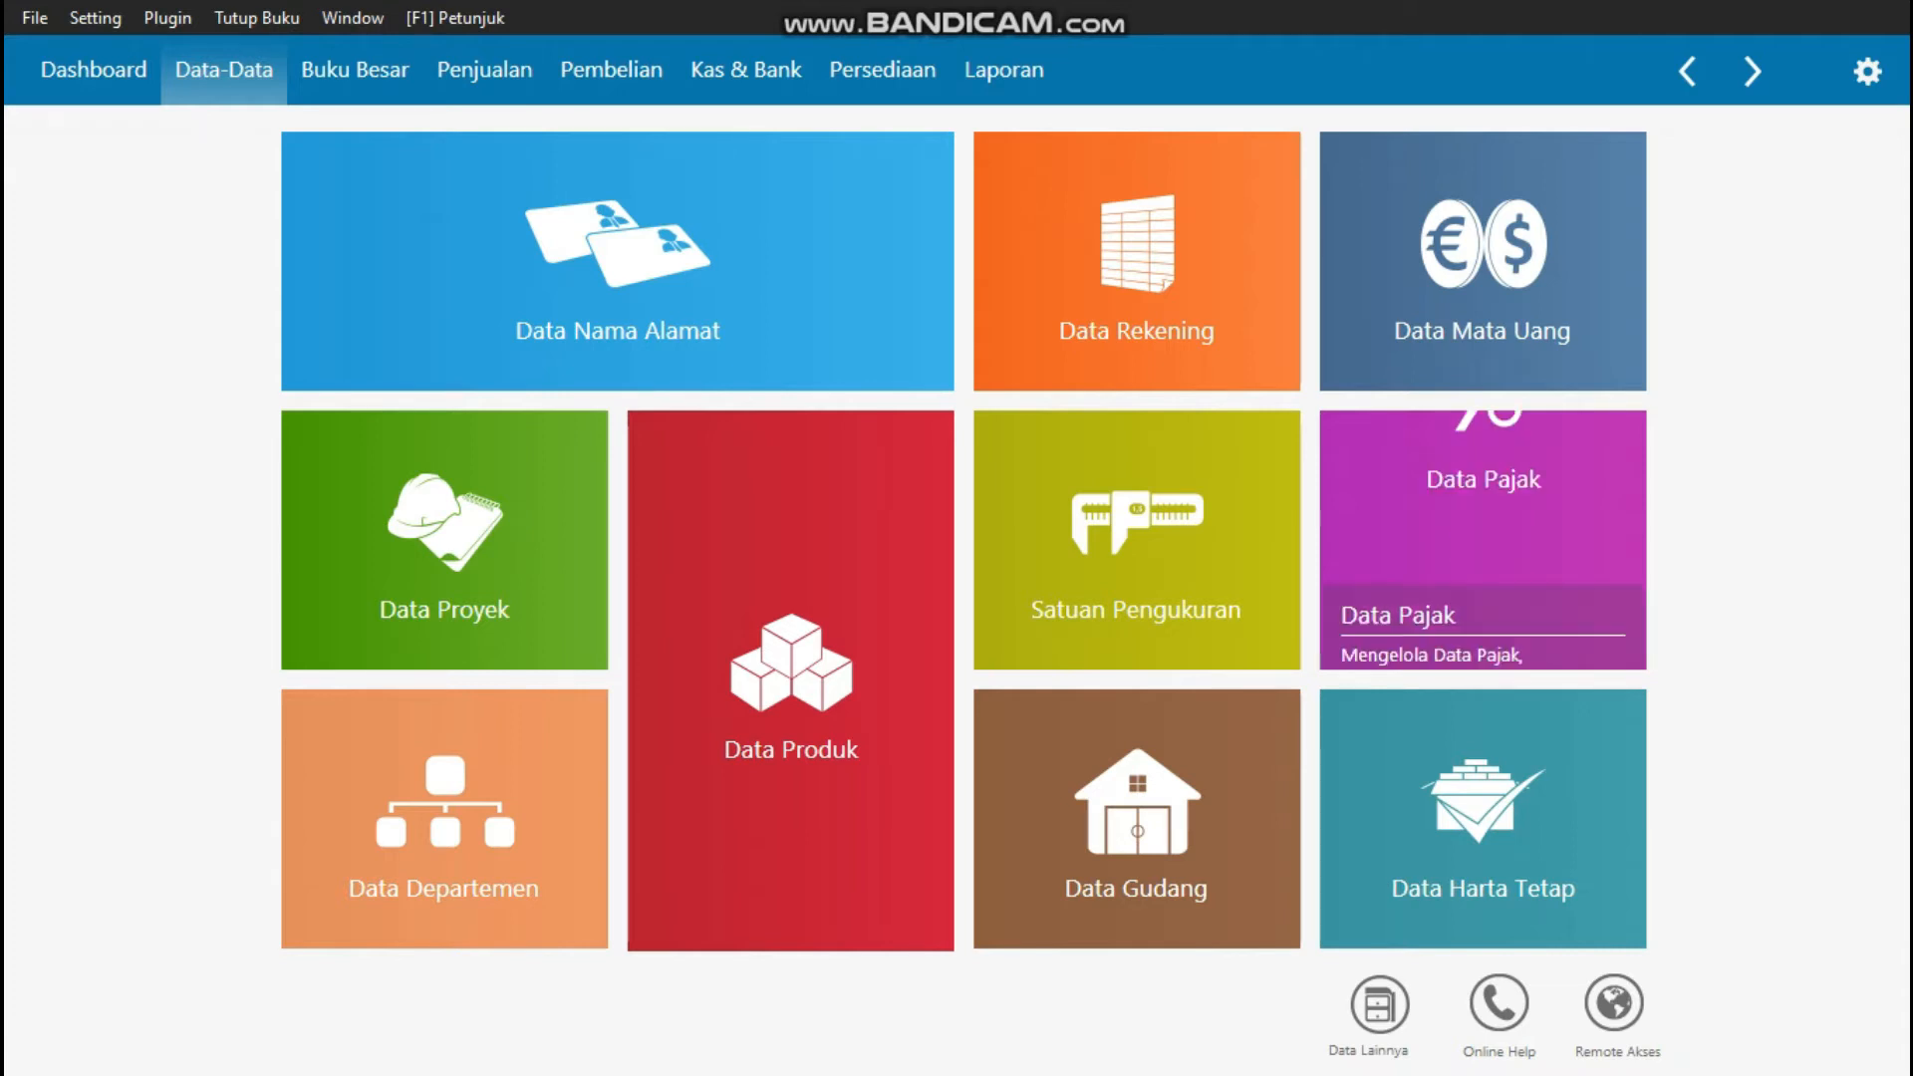
click(1430, 634)
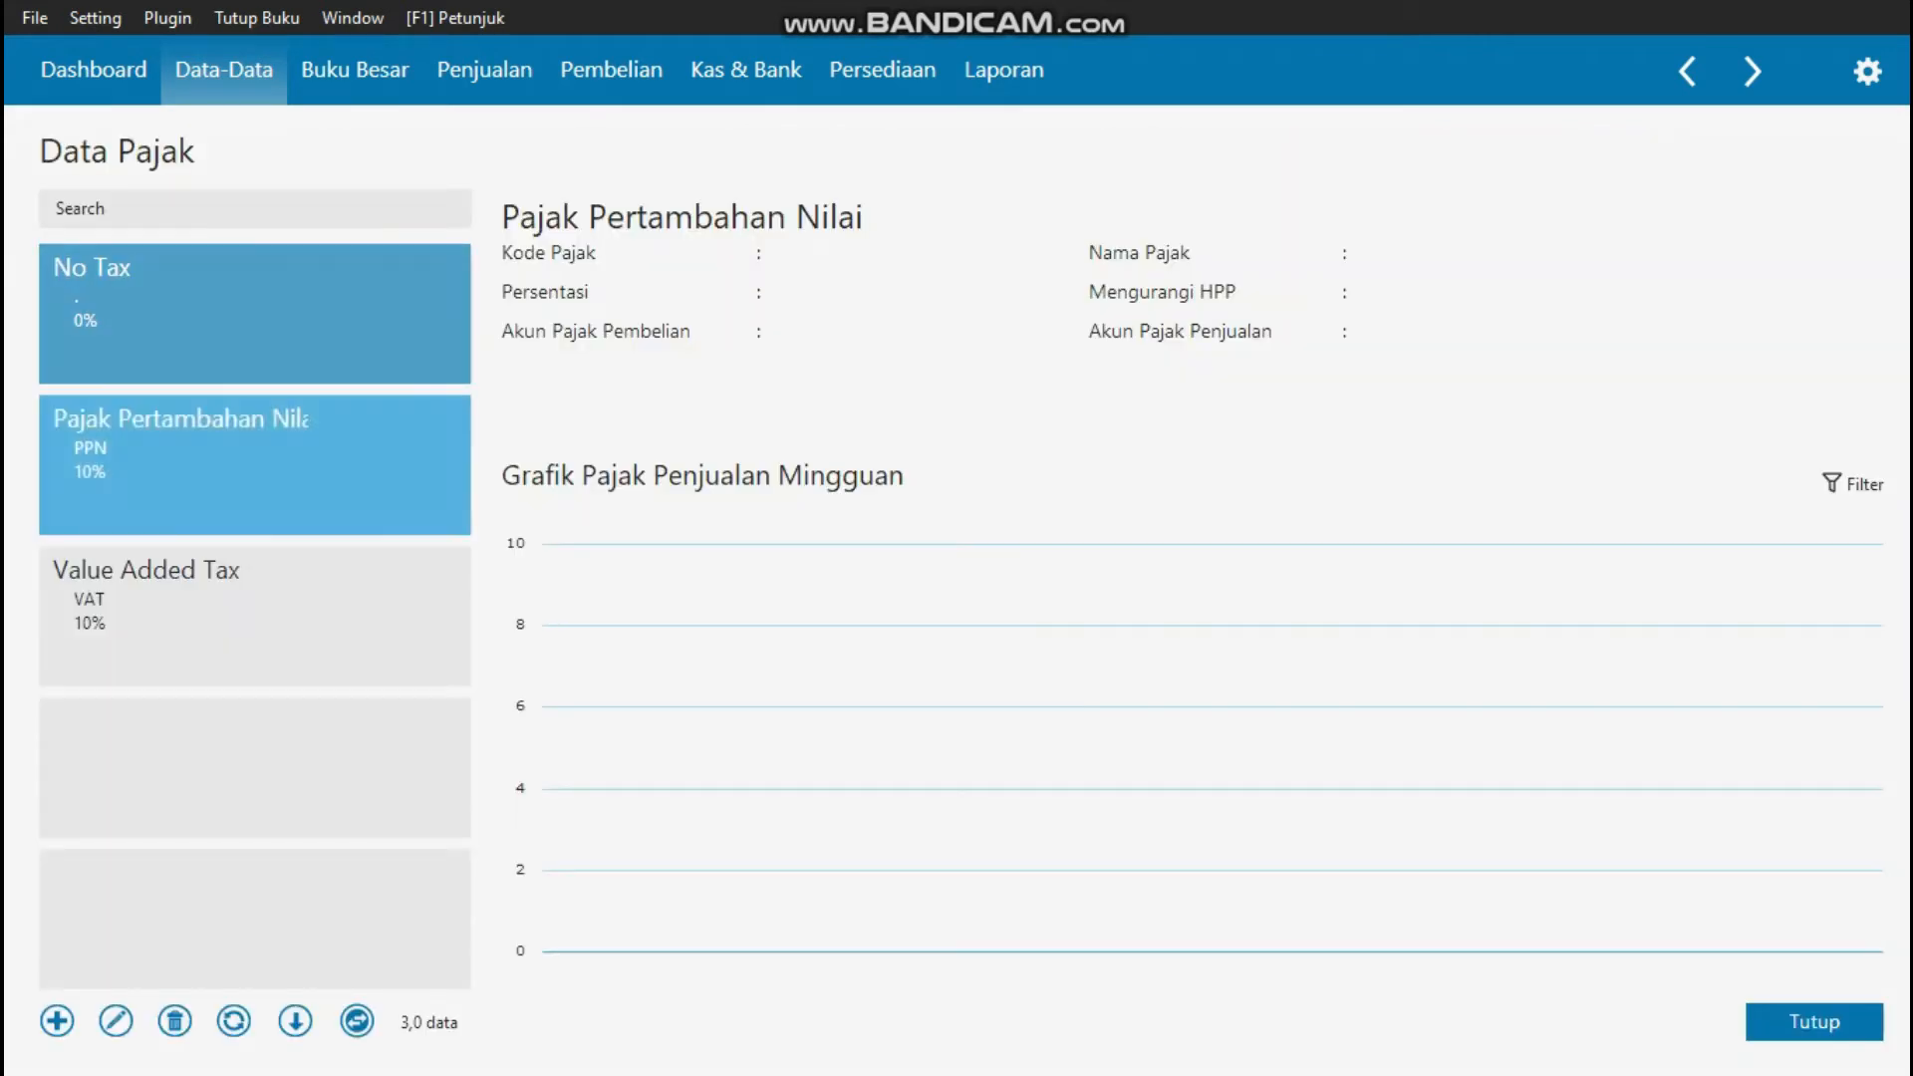
click(255, 466)
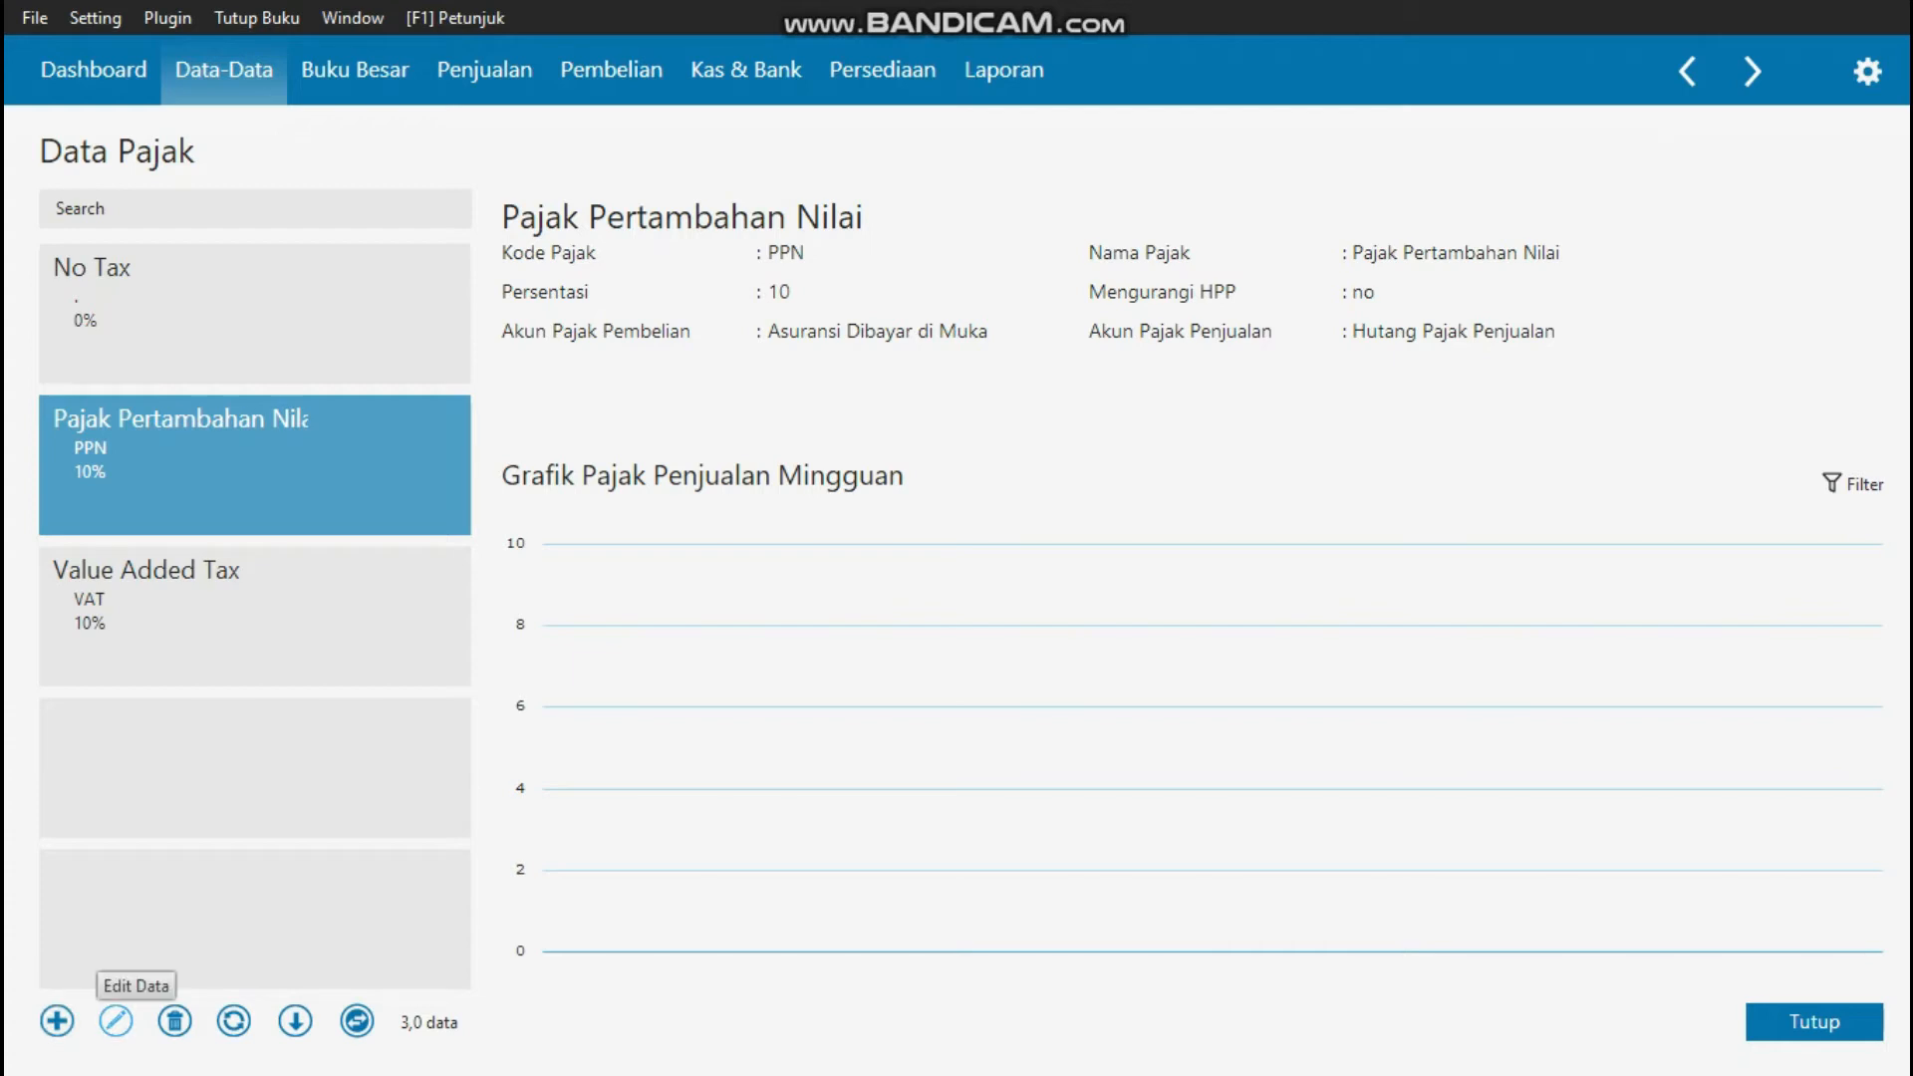
click(116, 1021)
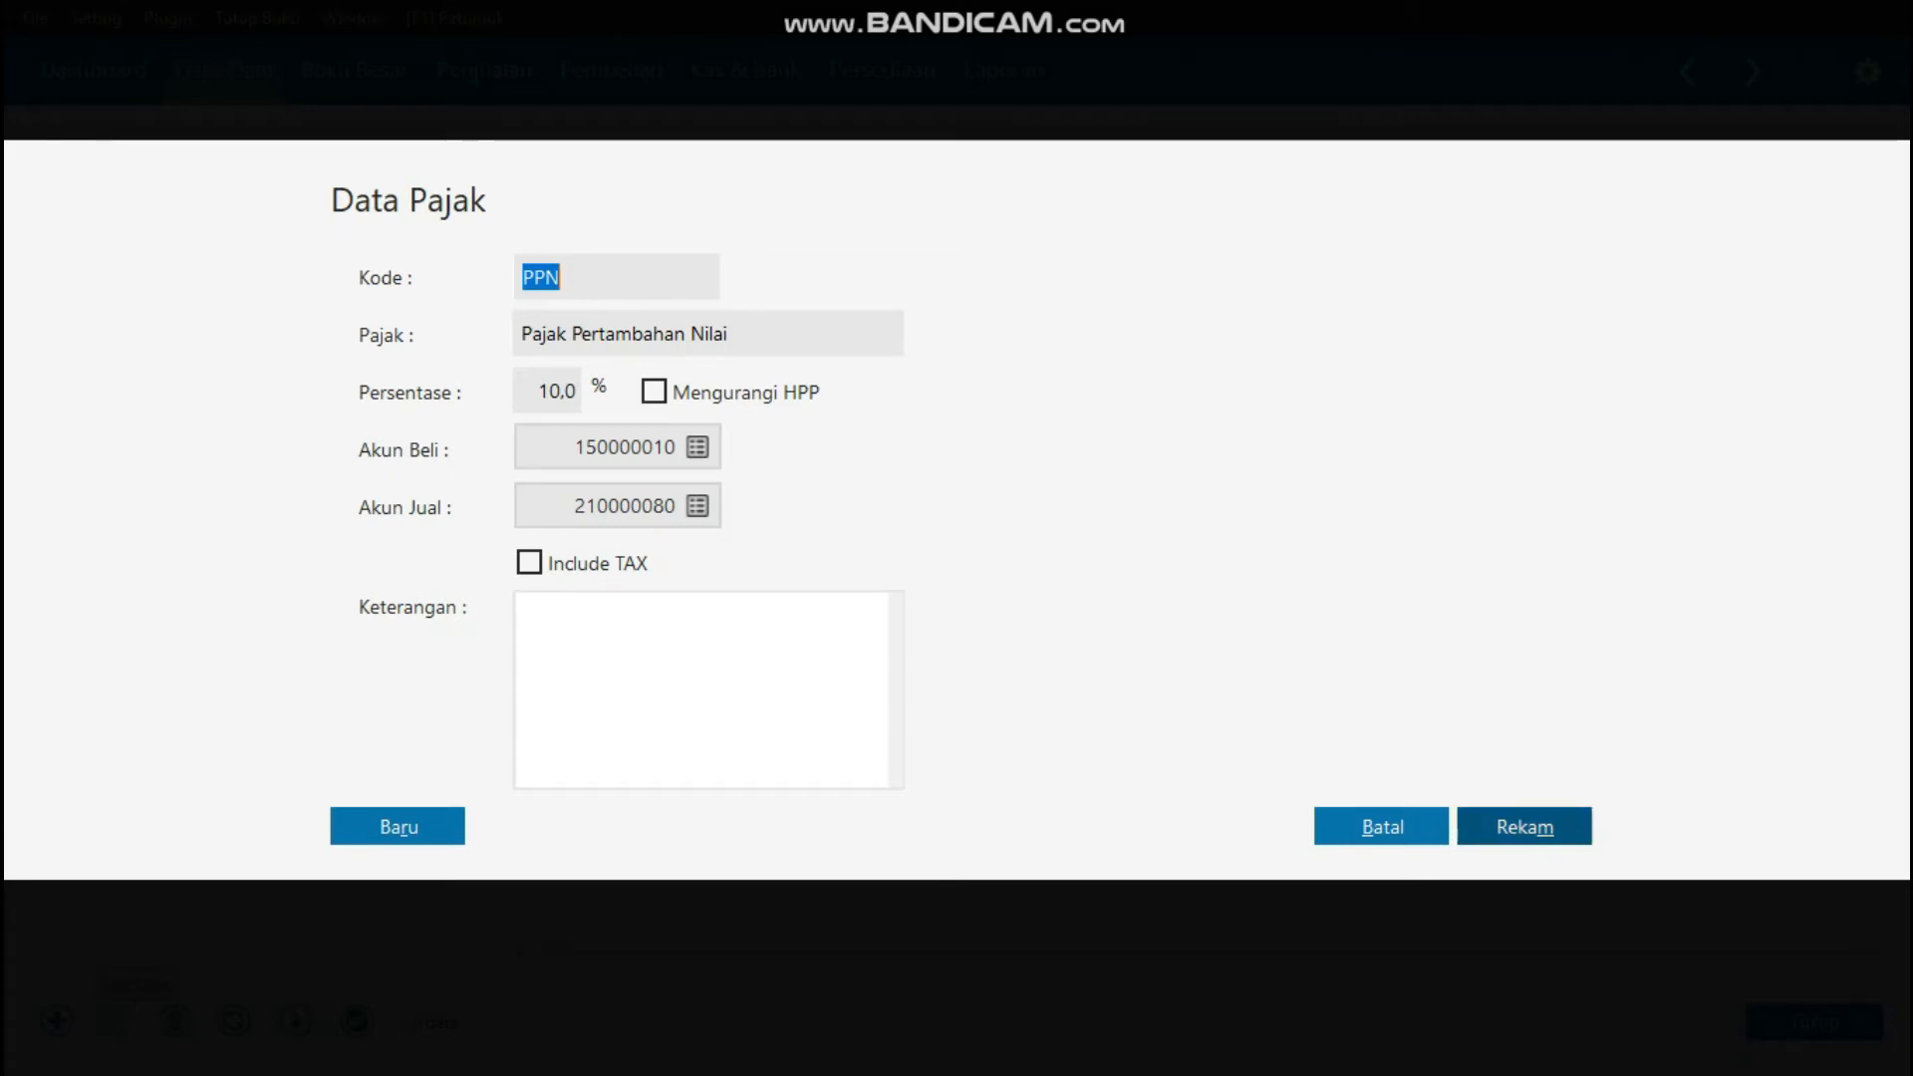
click(1524, 827)
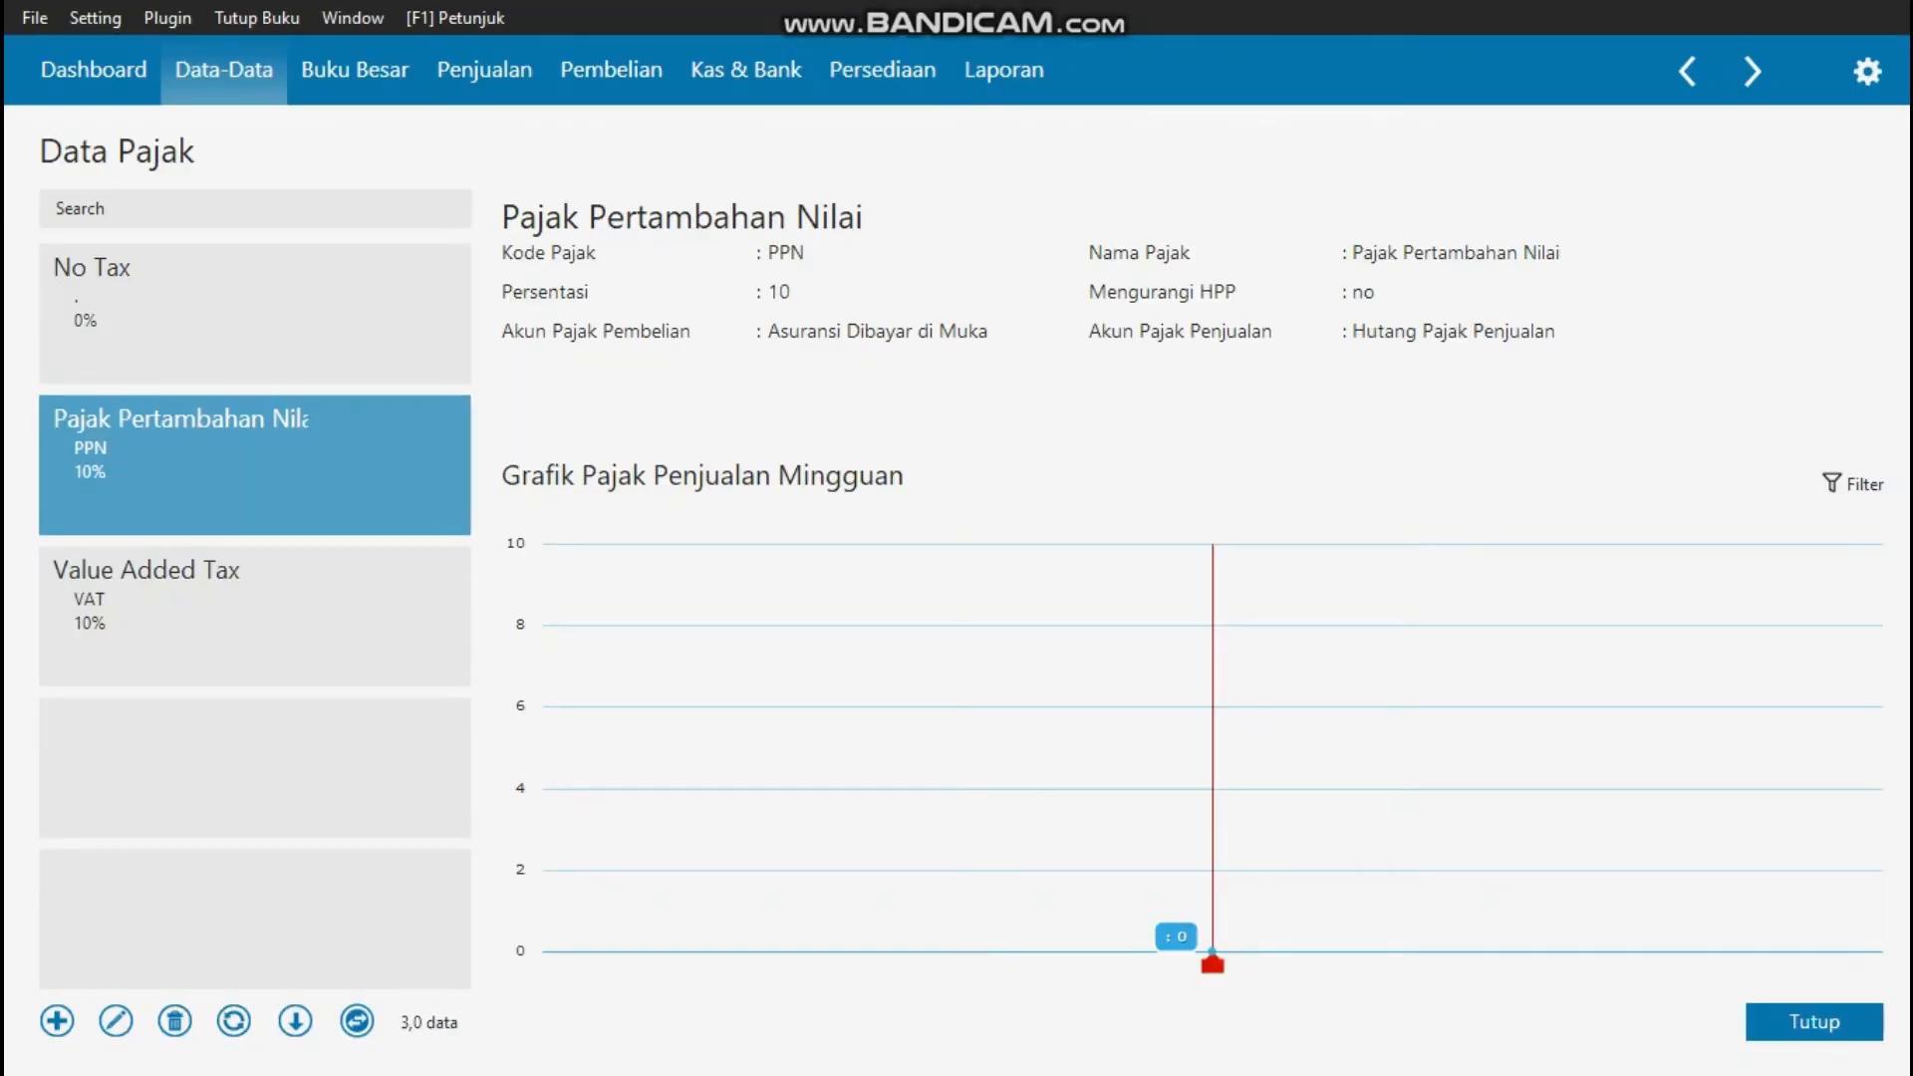
click(1804, 1021)
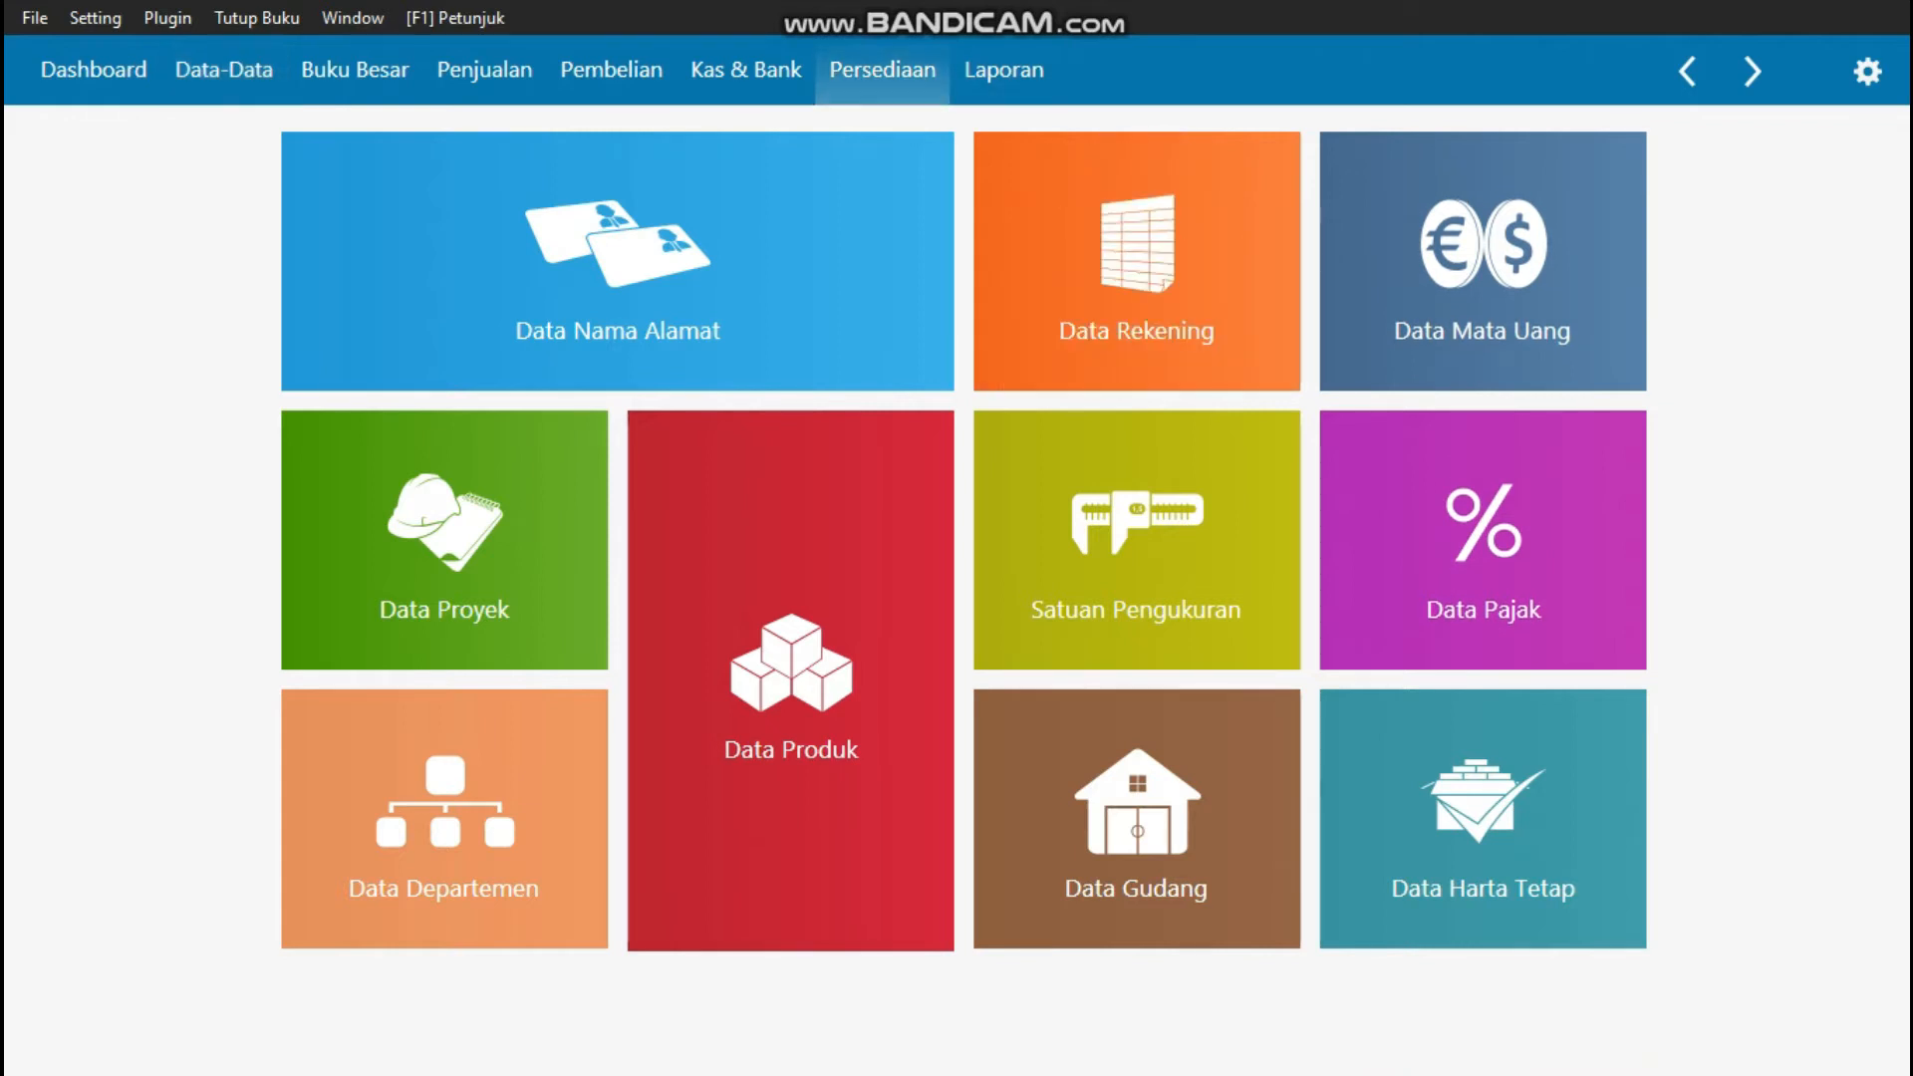
- Review product PL-ING (Inggris) in edit mode, record it without edits, and display the details of PL-AK
click(882, 69)
click(223, 69)
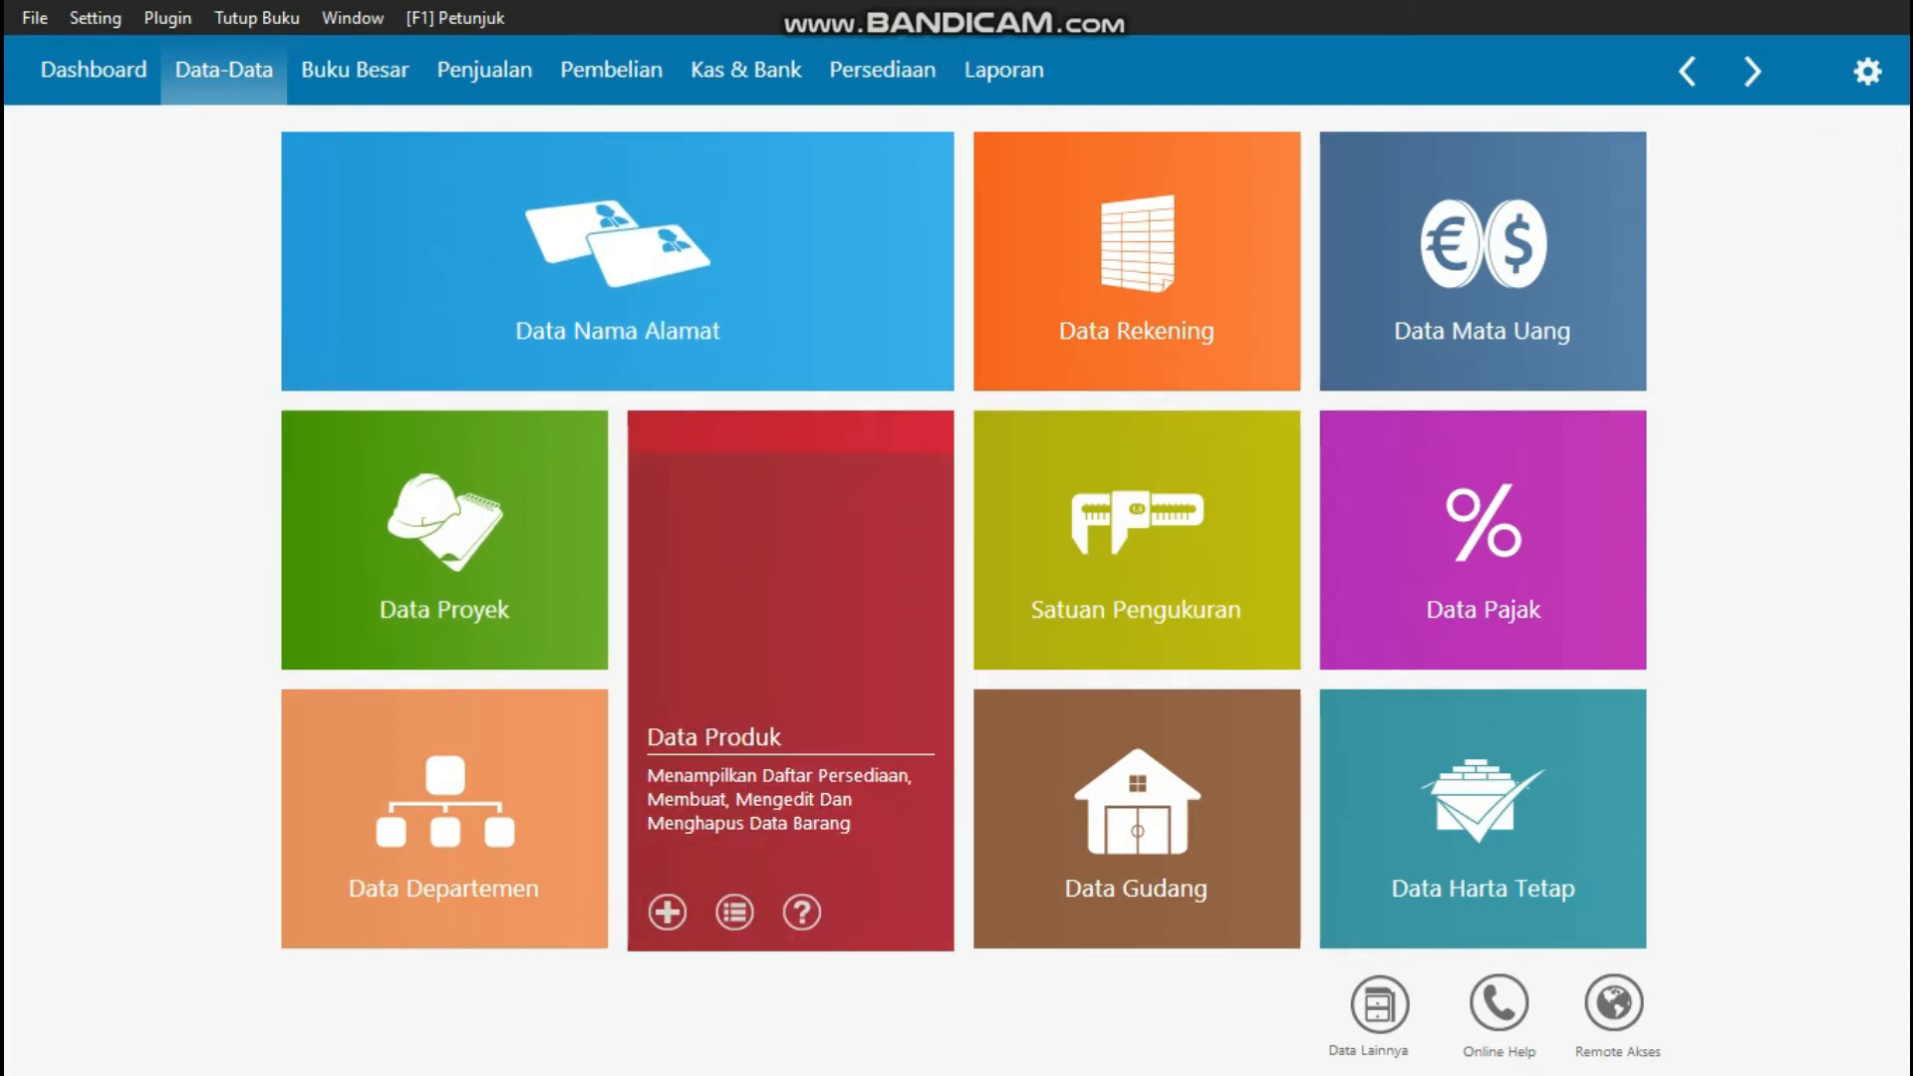
click(790, 658)
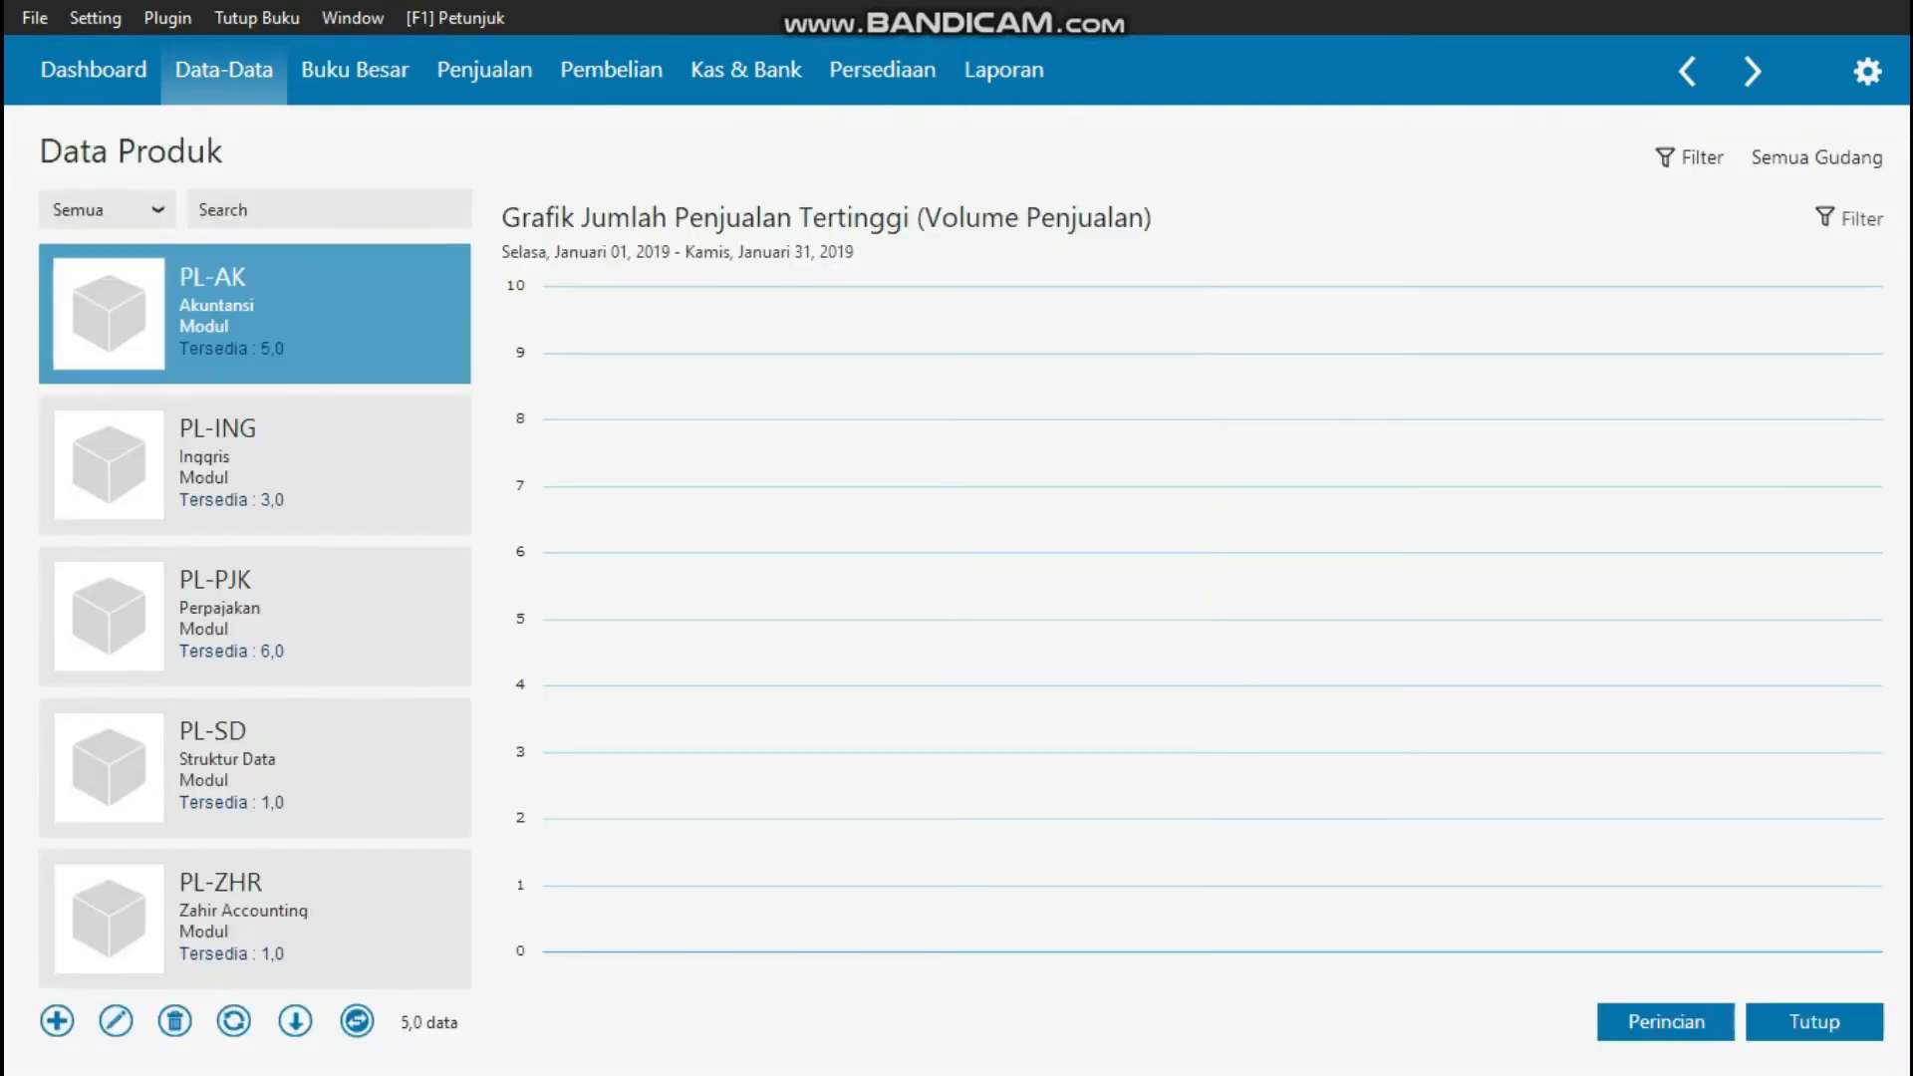
click(298, 464)
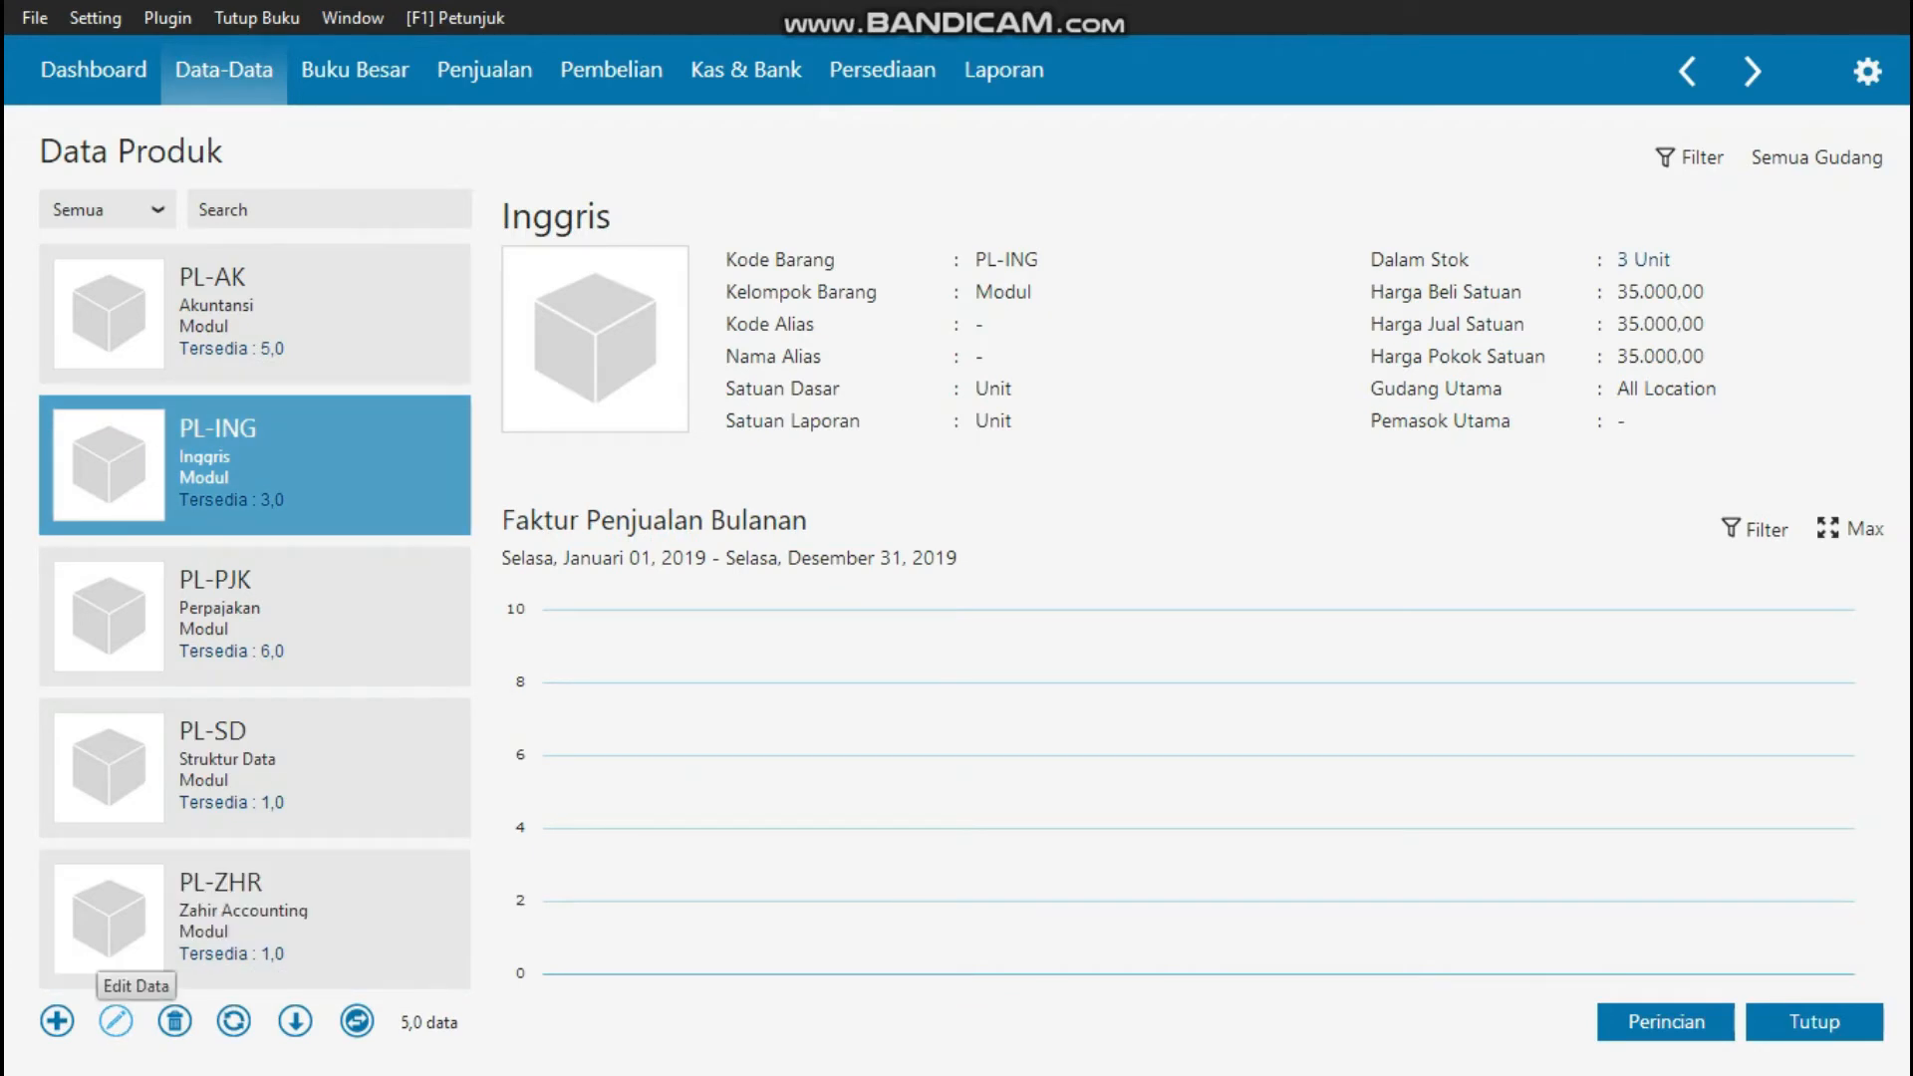
click(116, 1021)
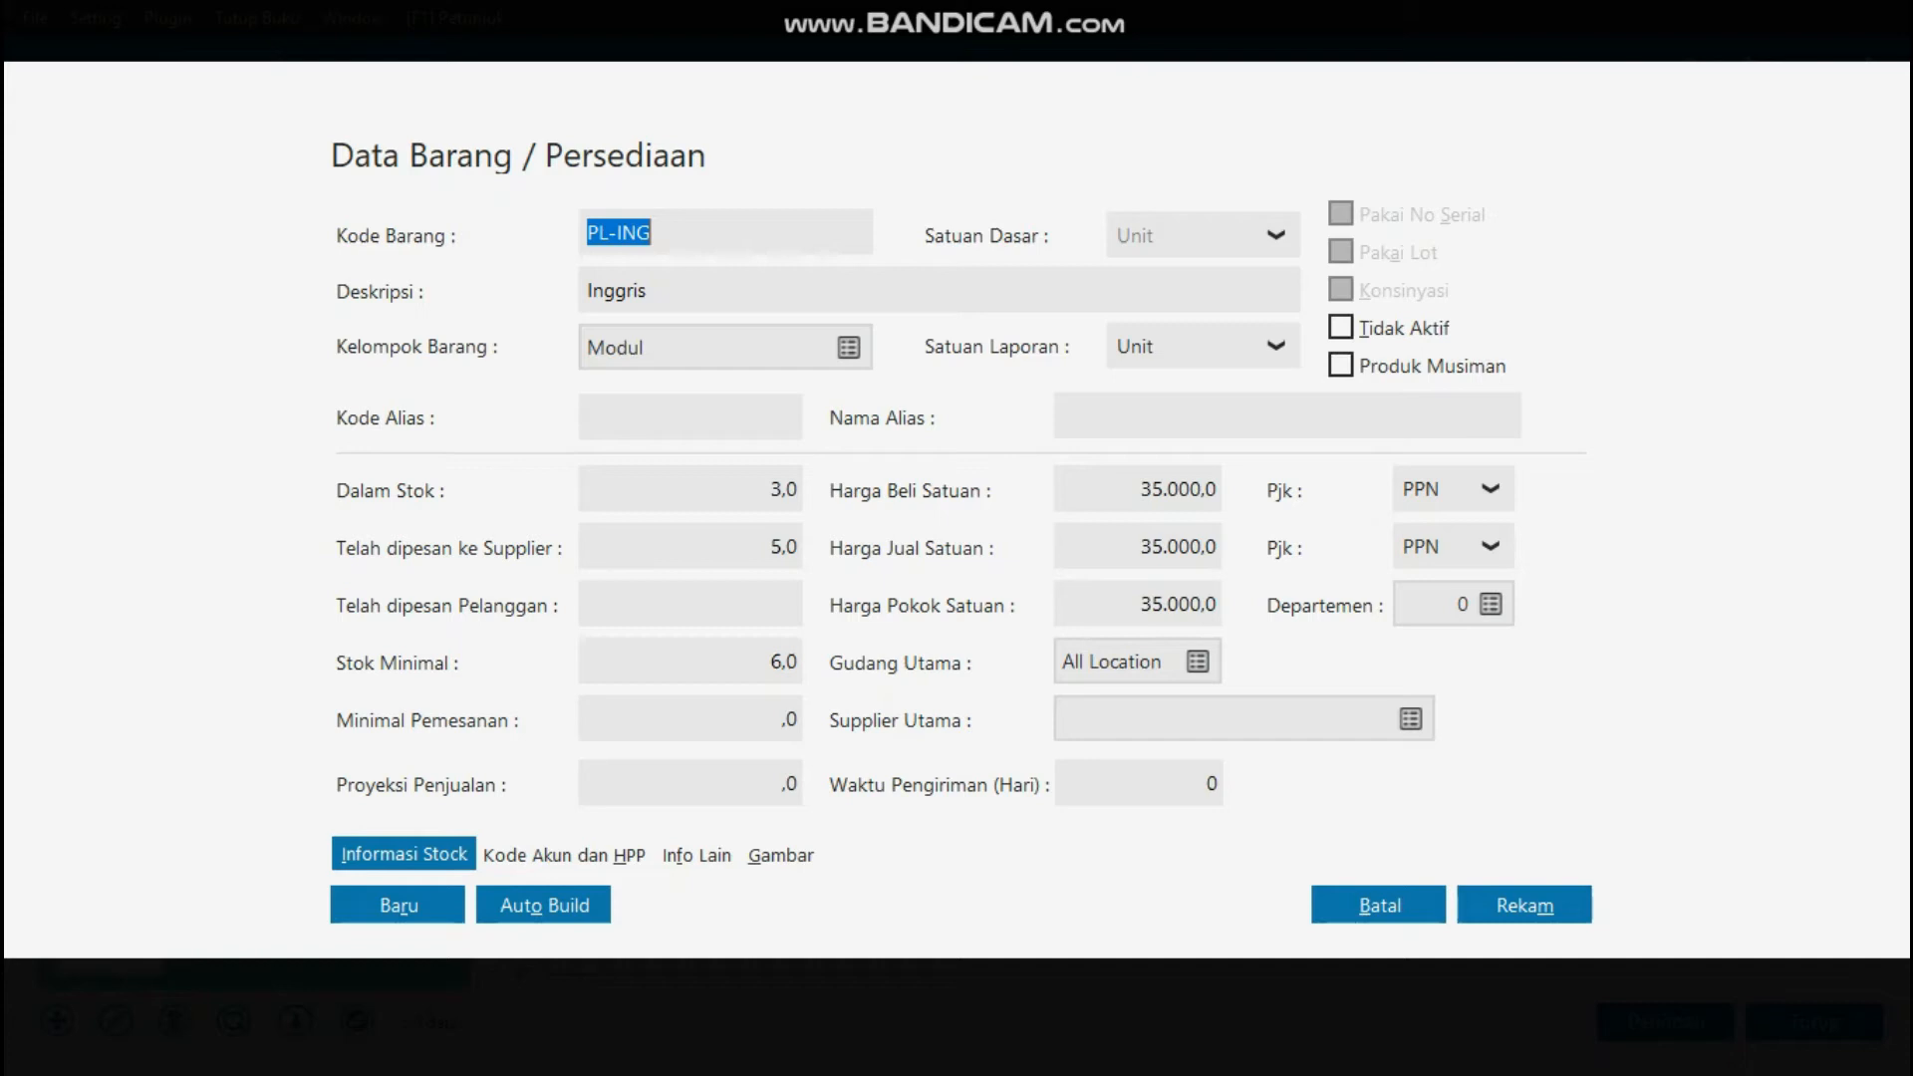
click(1525, 905)
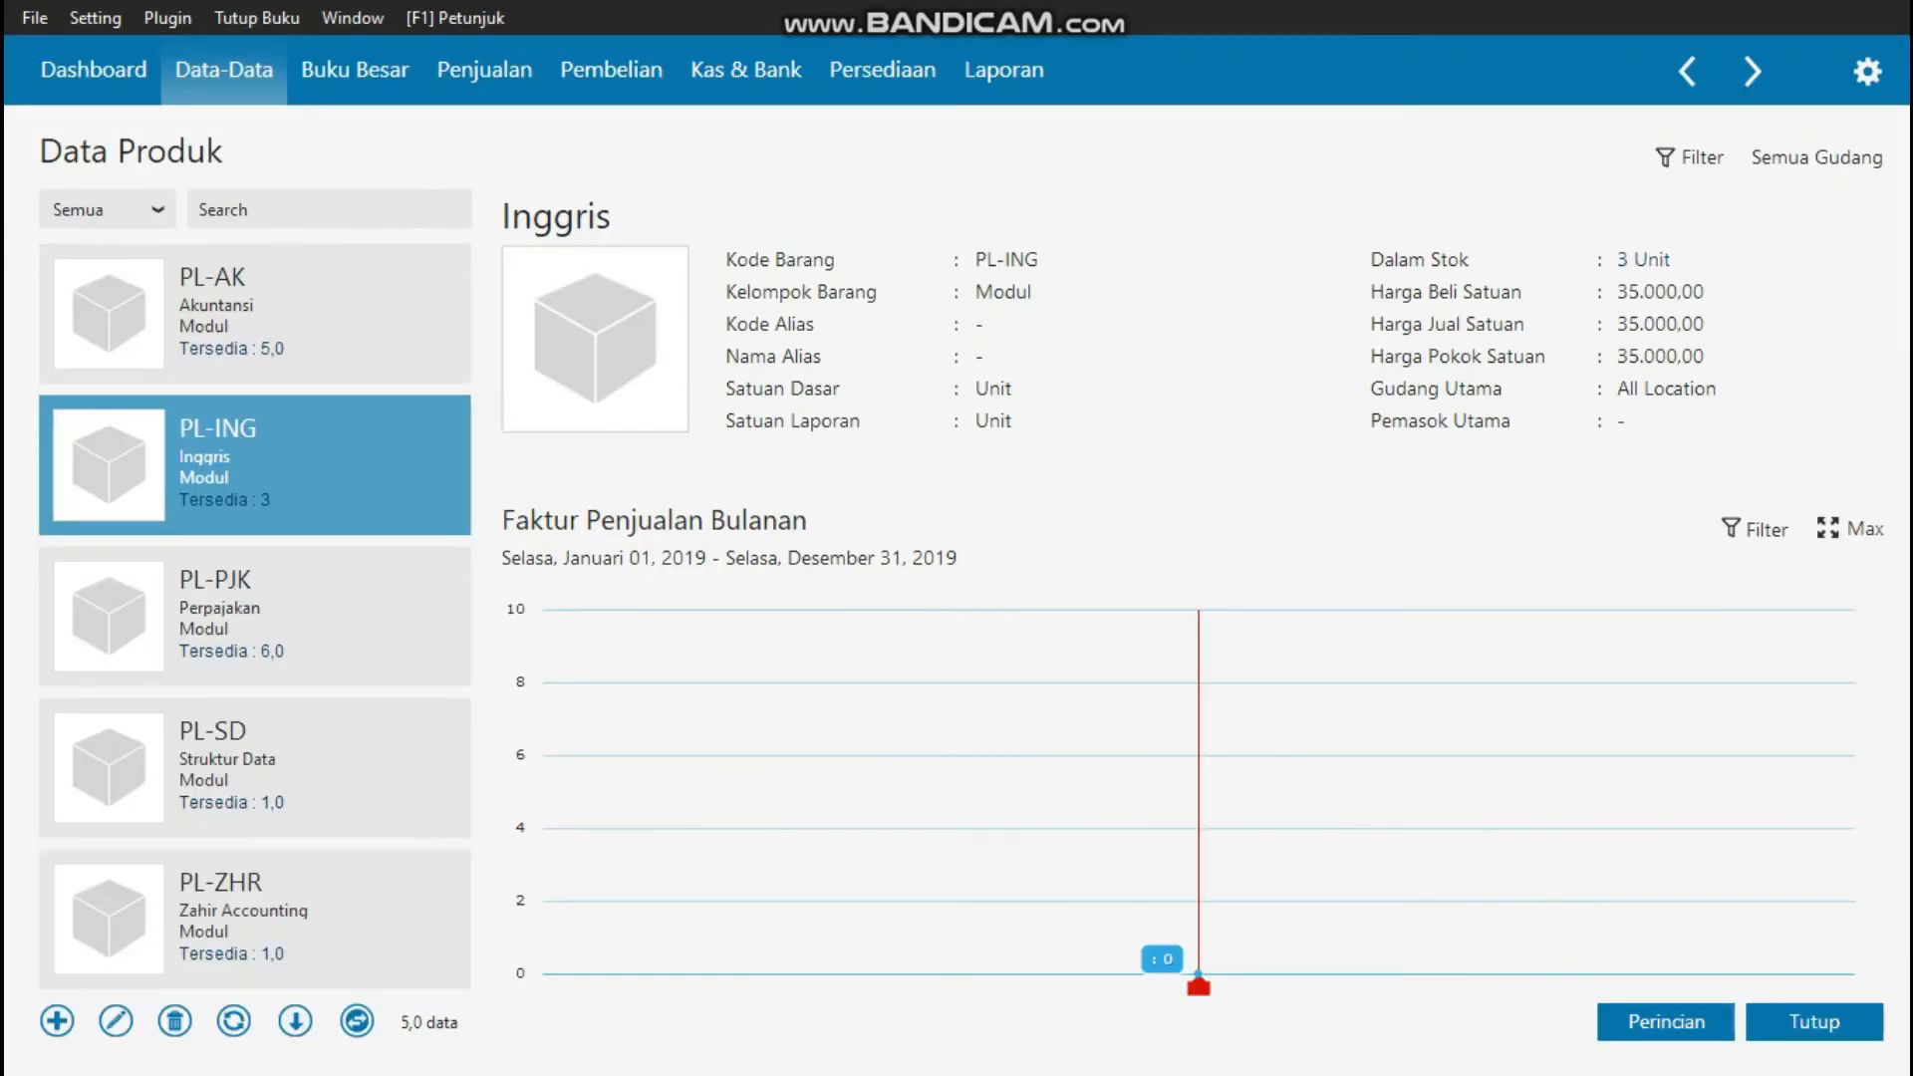
click(299, 319)
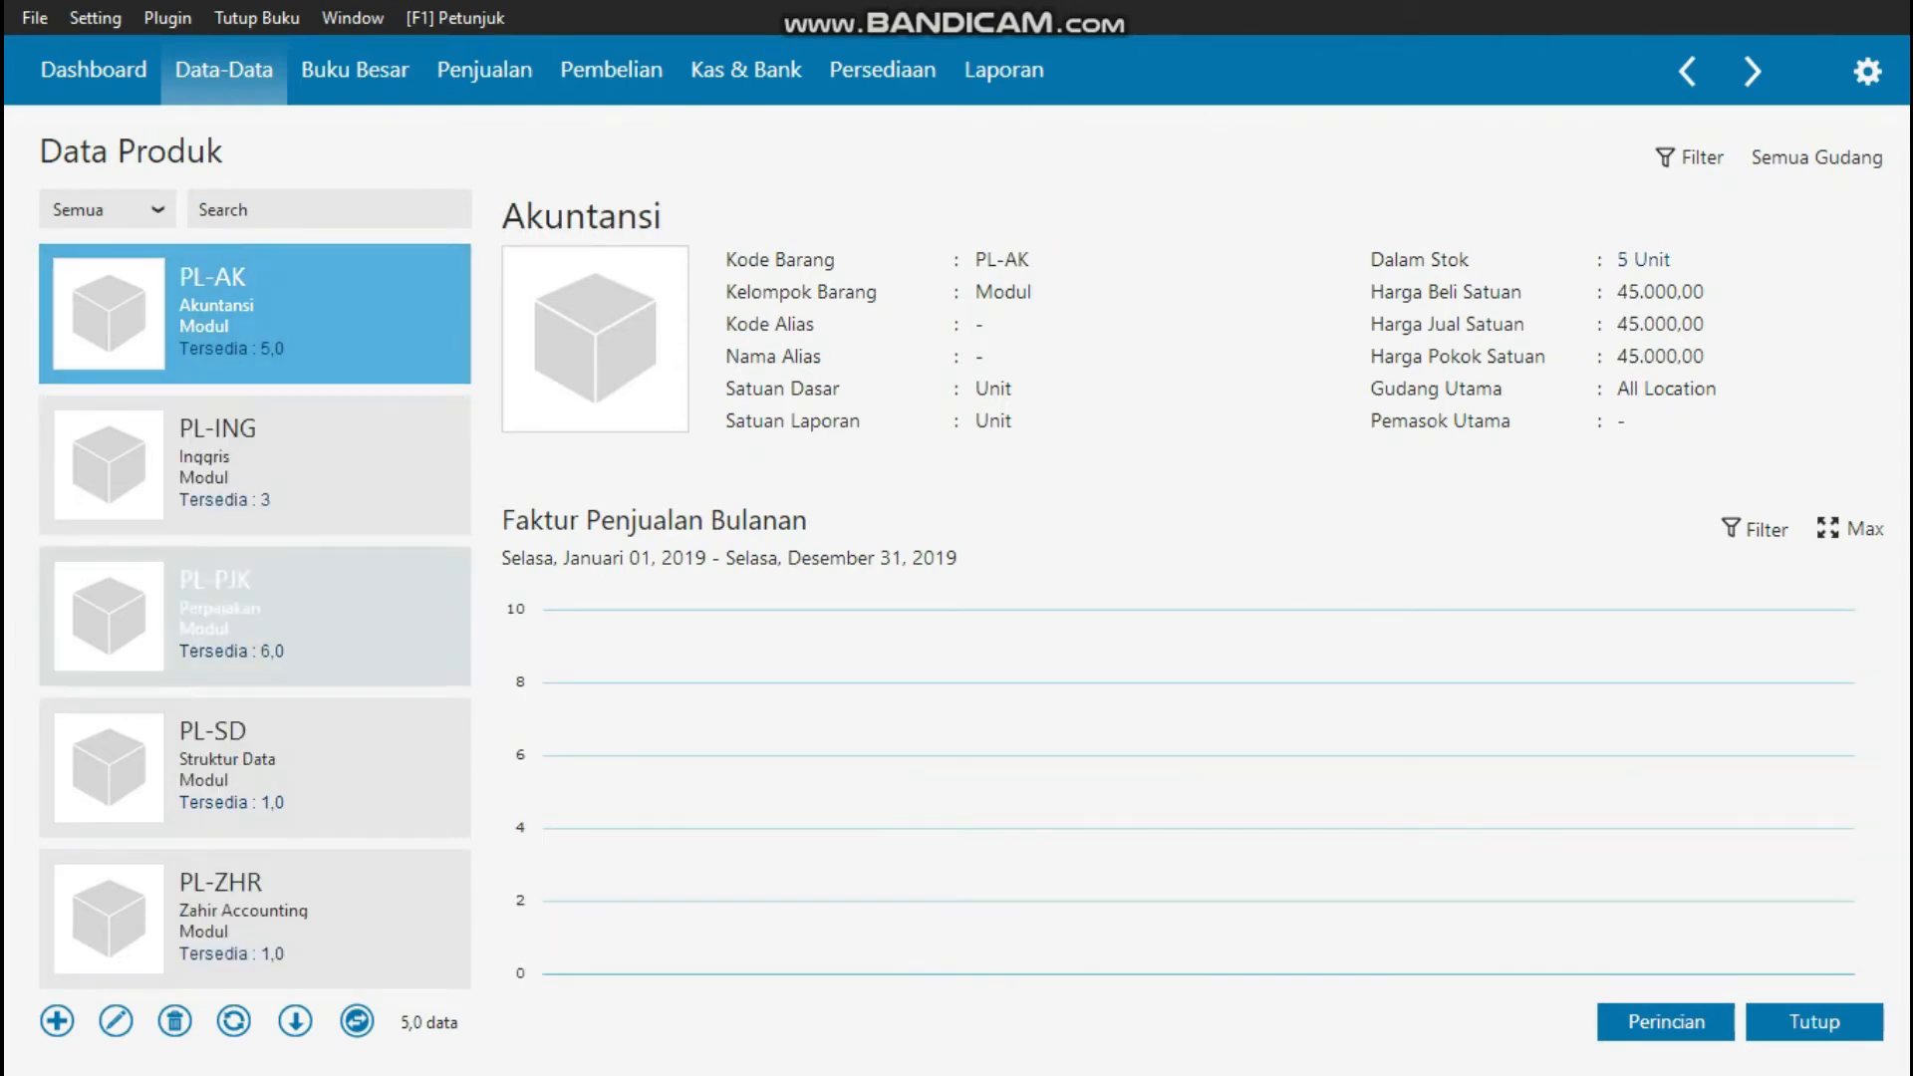
- Look through the product list and close Data Produk
scroll(255, 767, down, 2)
scroll(255, 620, up, 2)
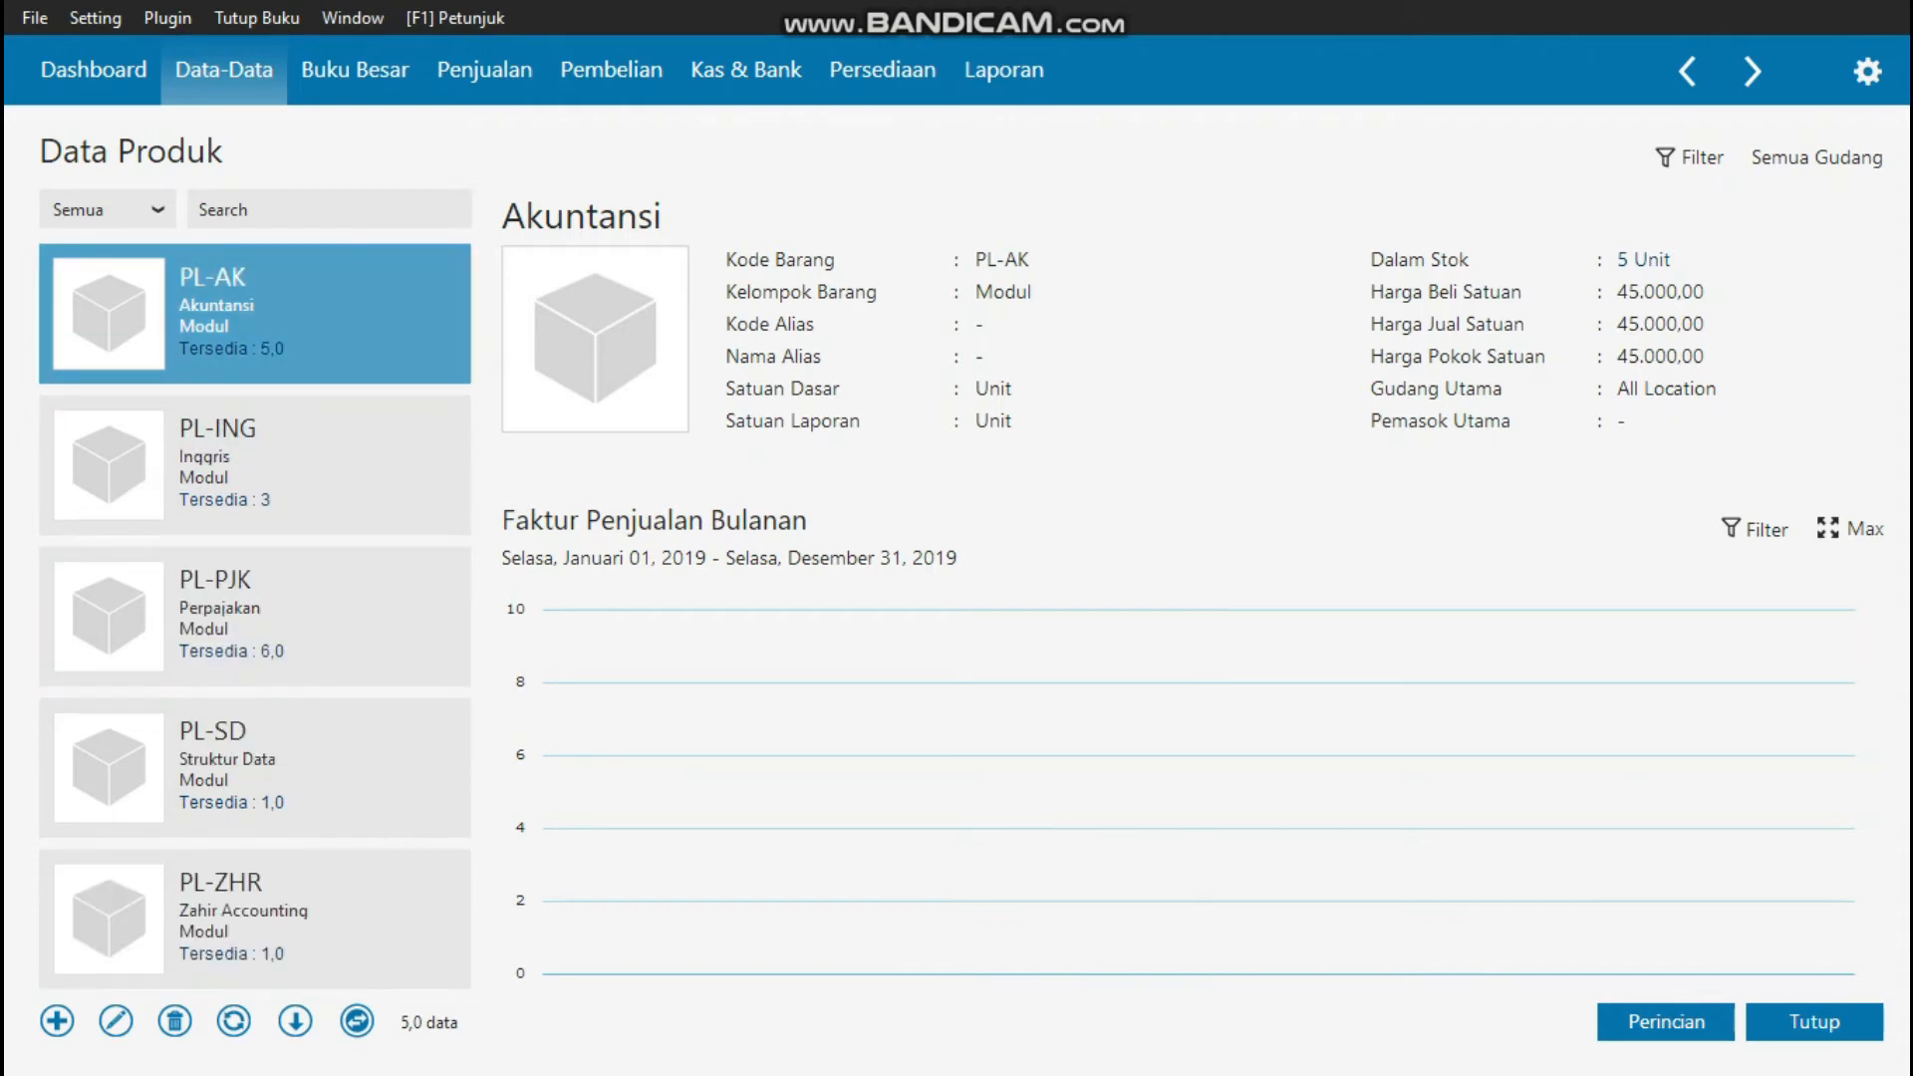
click(1813, 1022)
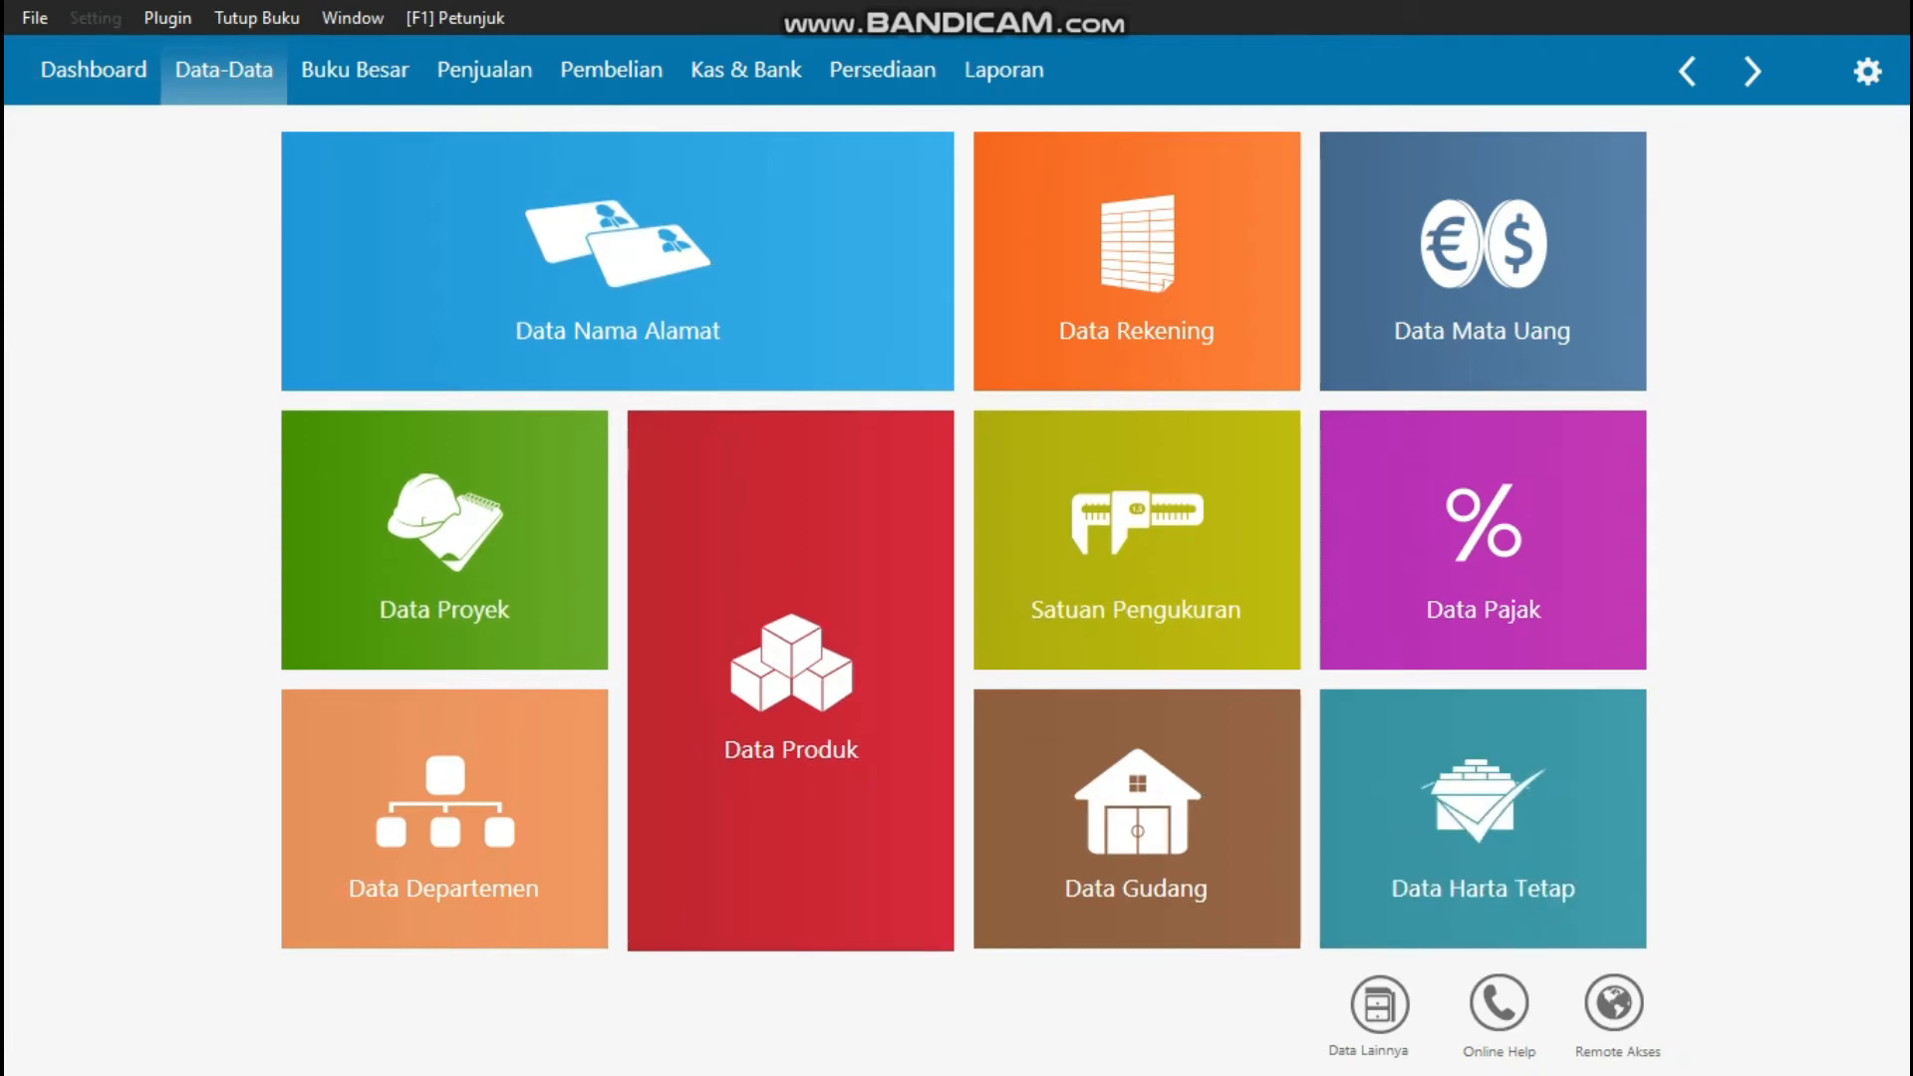
- Open the inventory opening balance form (Saldo Awal Persediaan), review it and close it without adding entries
key(alt+s)
key(Down)
key(Down)
key(Right)
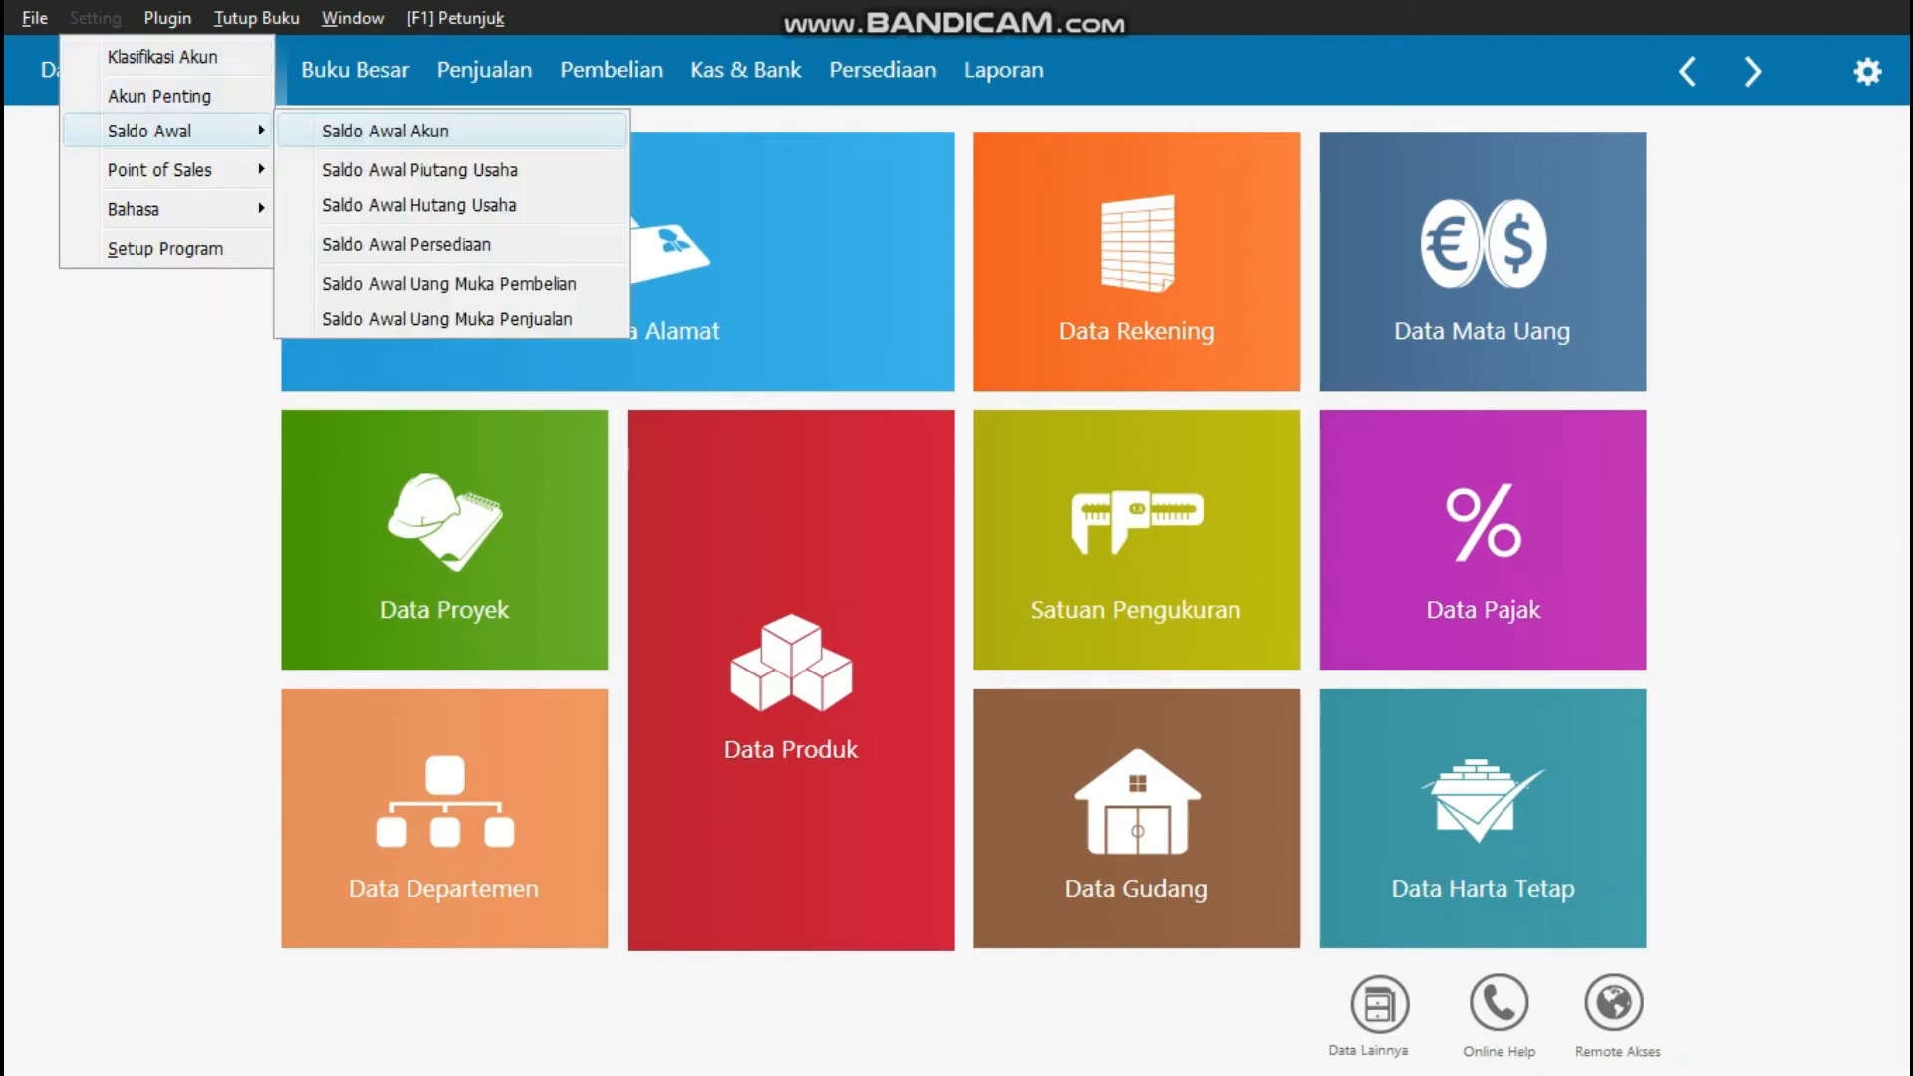
key(Down)
key(Down)
key(Down)
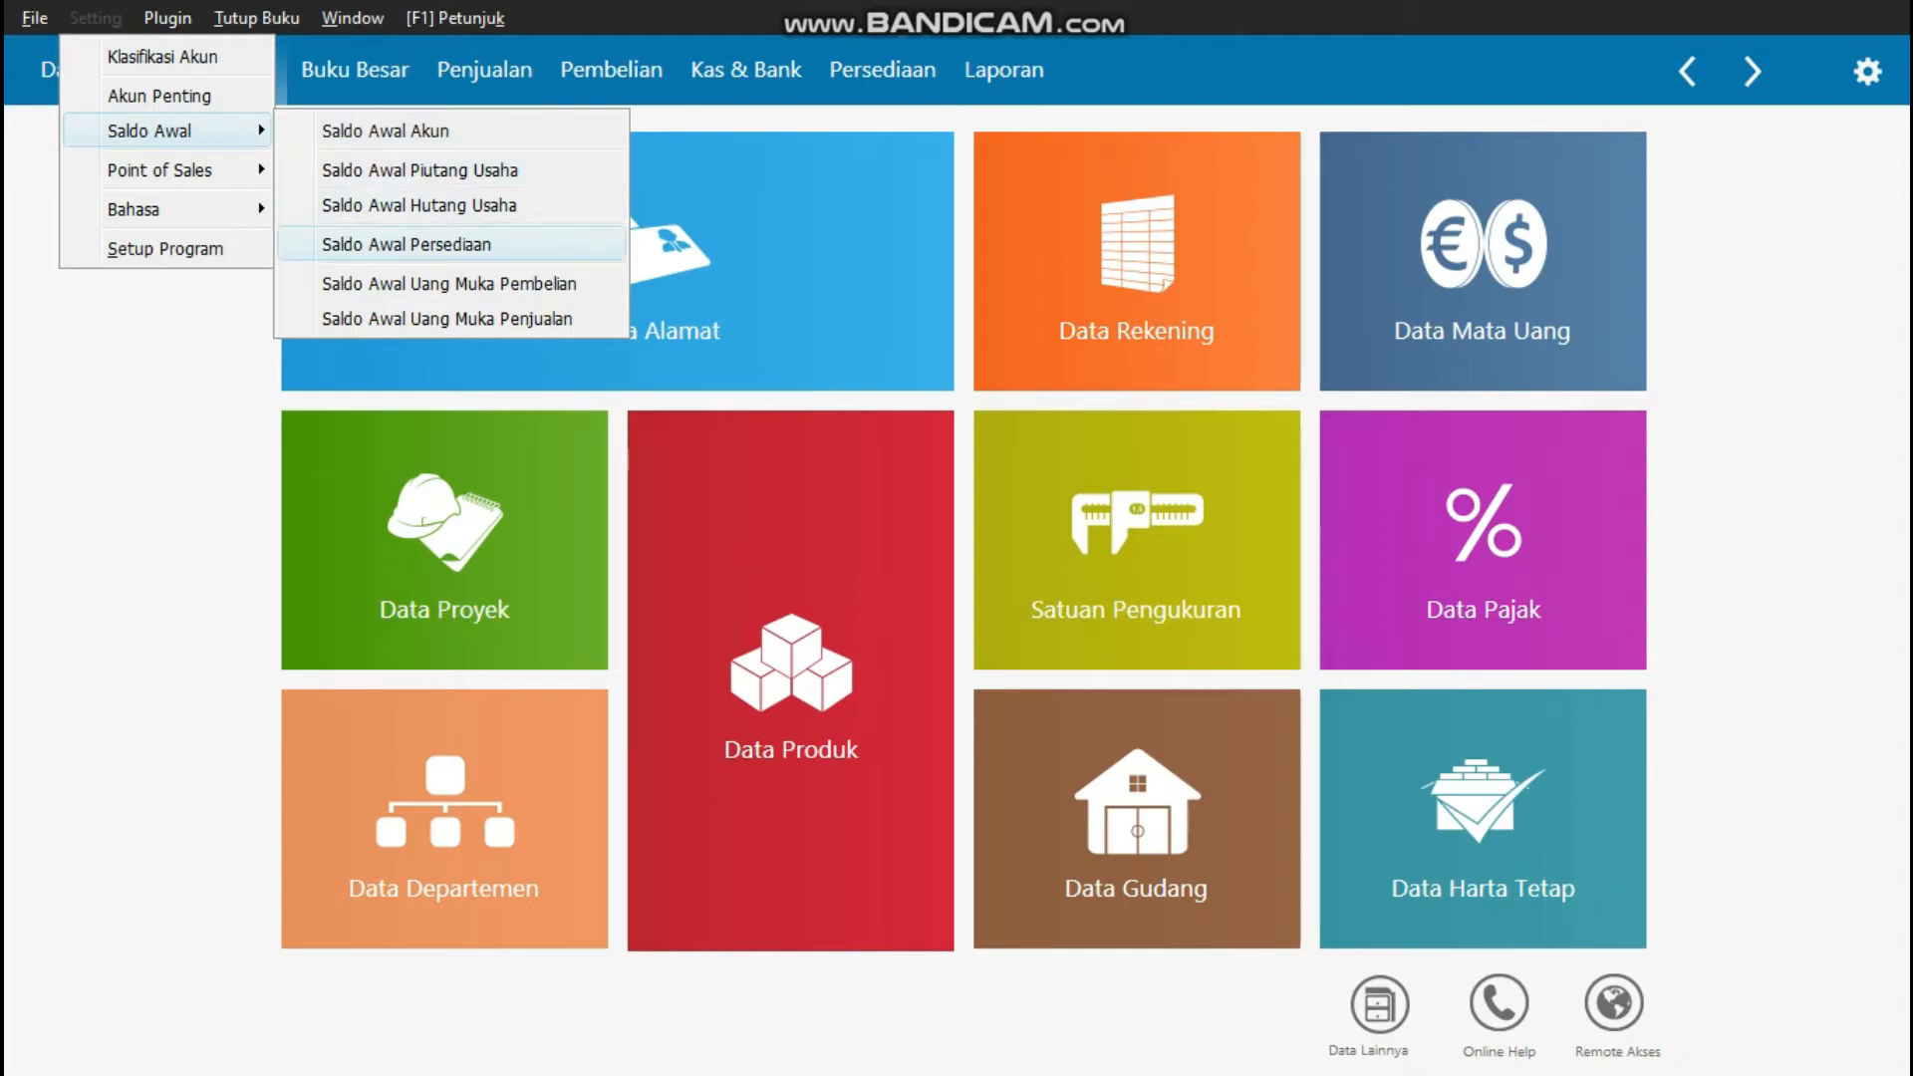
key(Return)
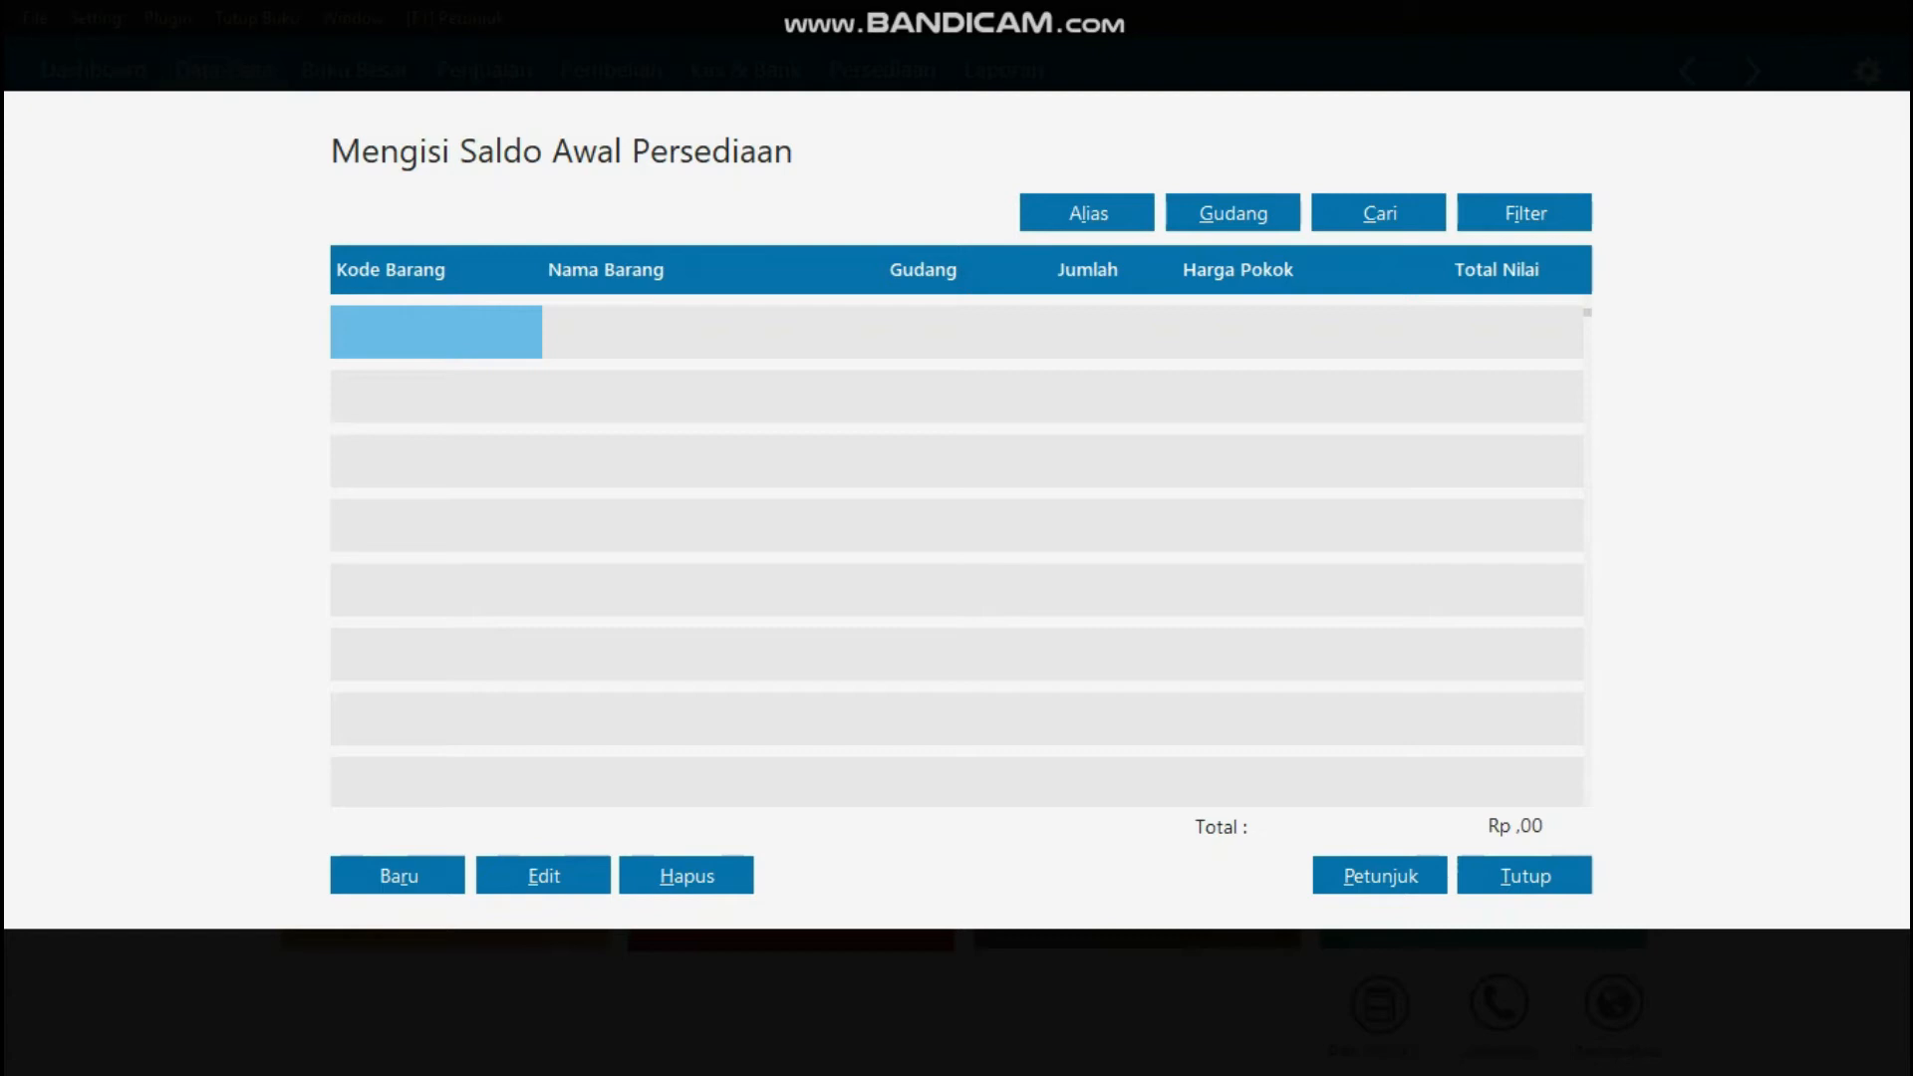
key(Escape)
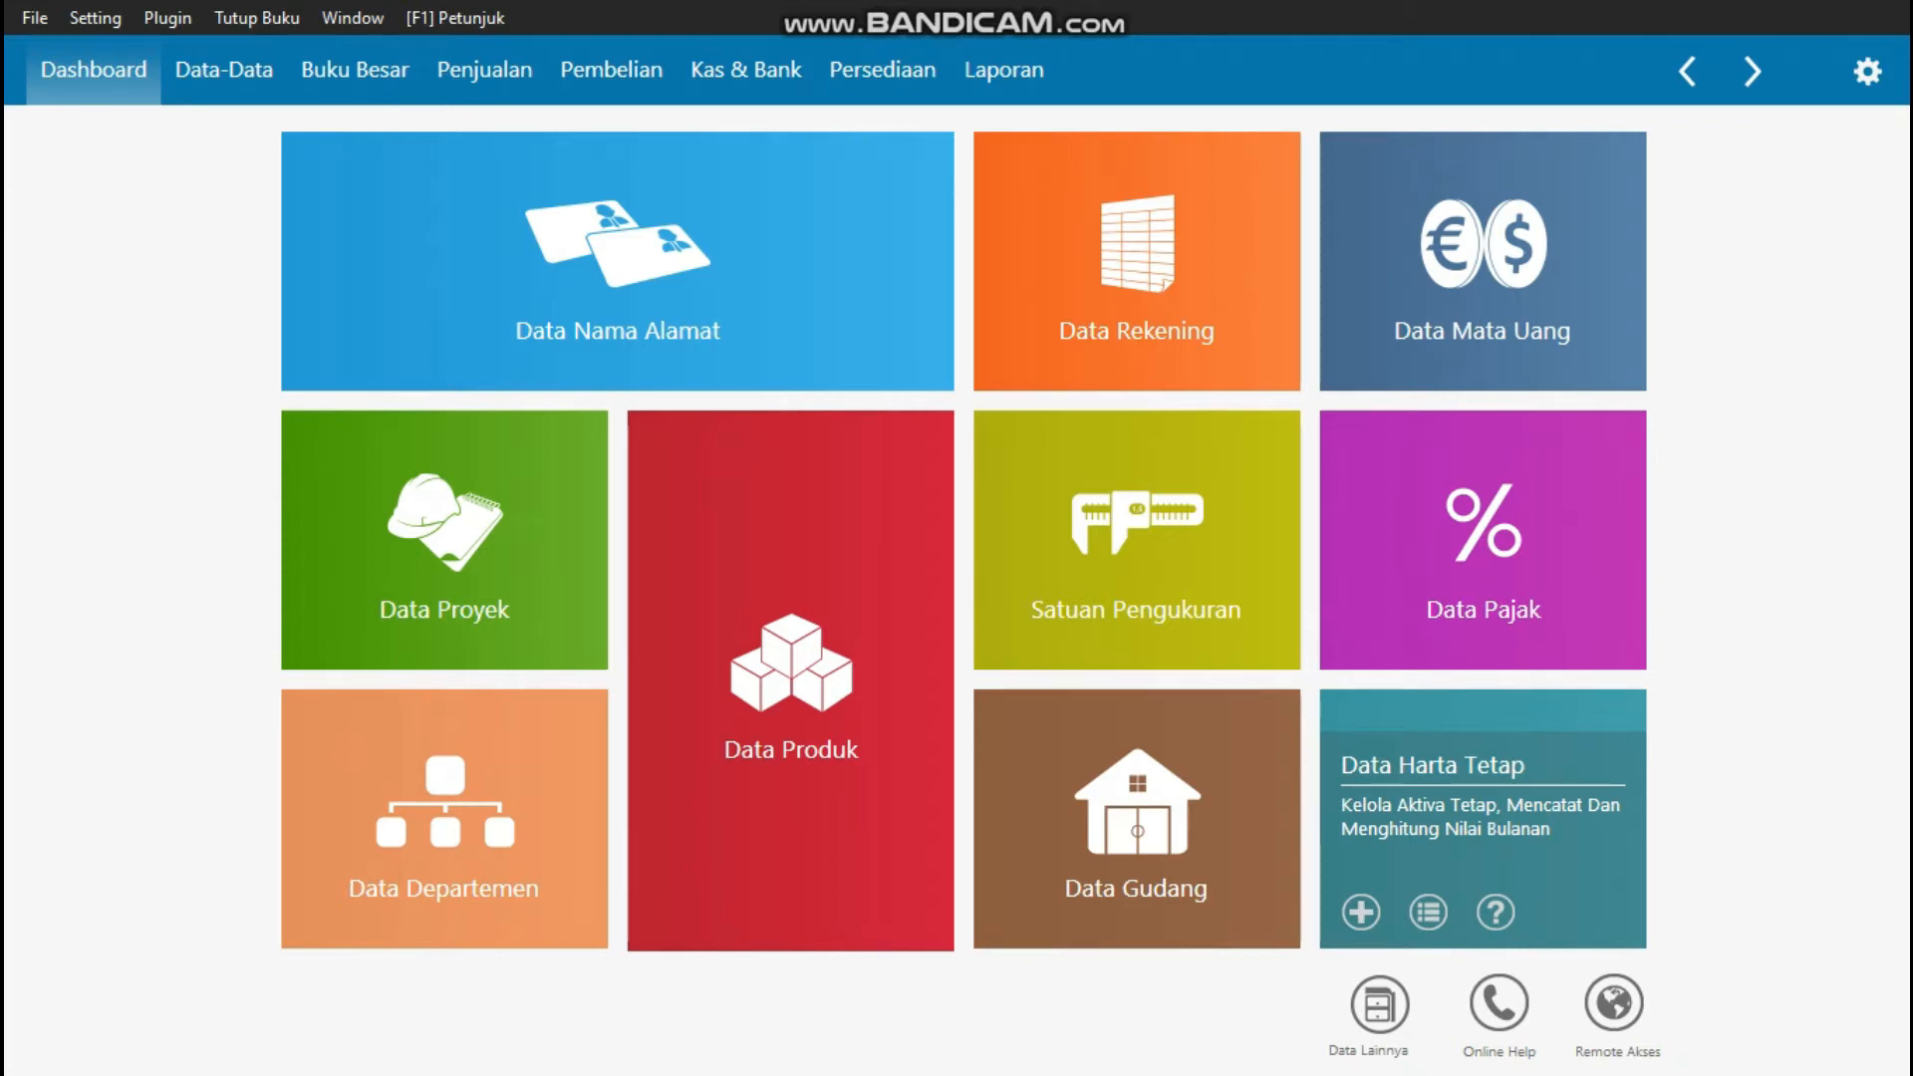
- Review the fixed asset Komputer and its asset group Peralatan in edit mode, and record it without edits
click(1475, 865)
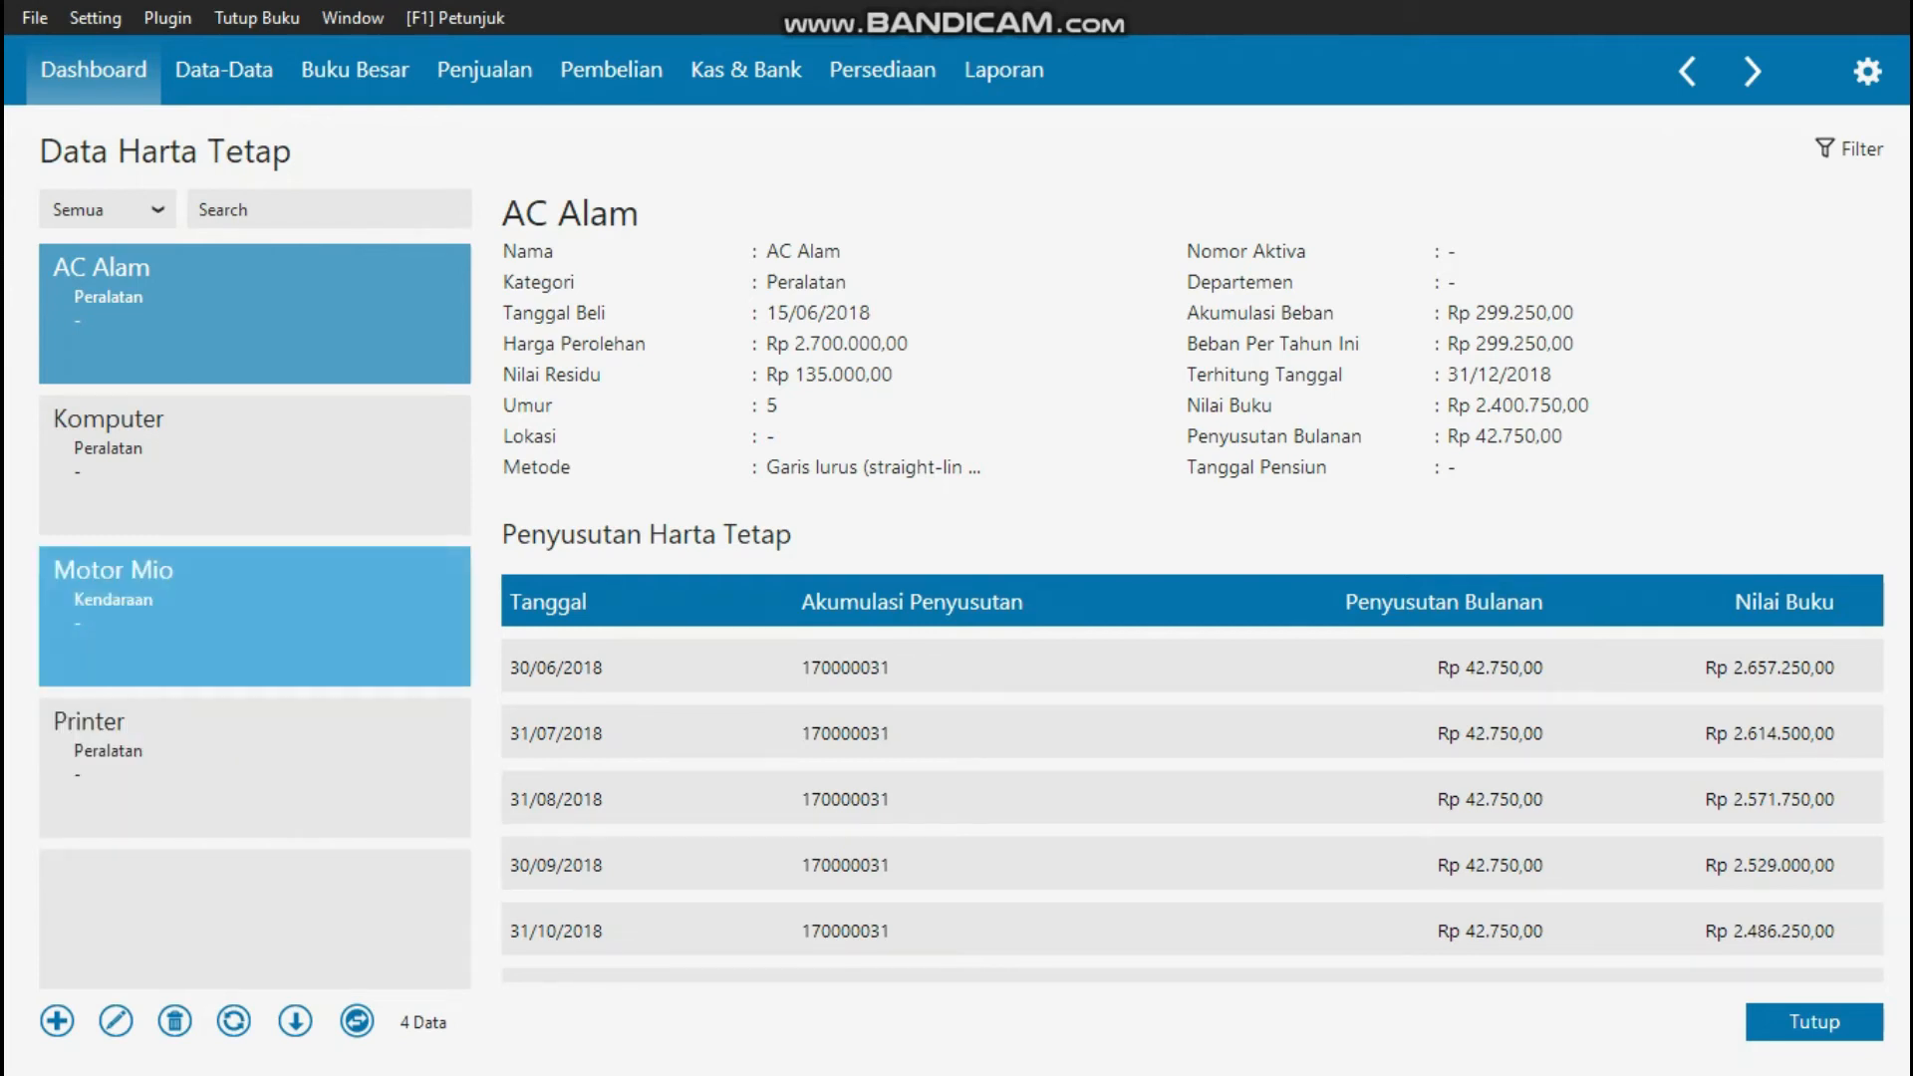
click(254, 616)
click(255, 465)
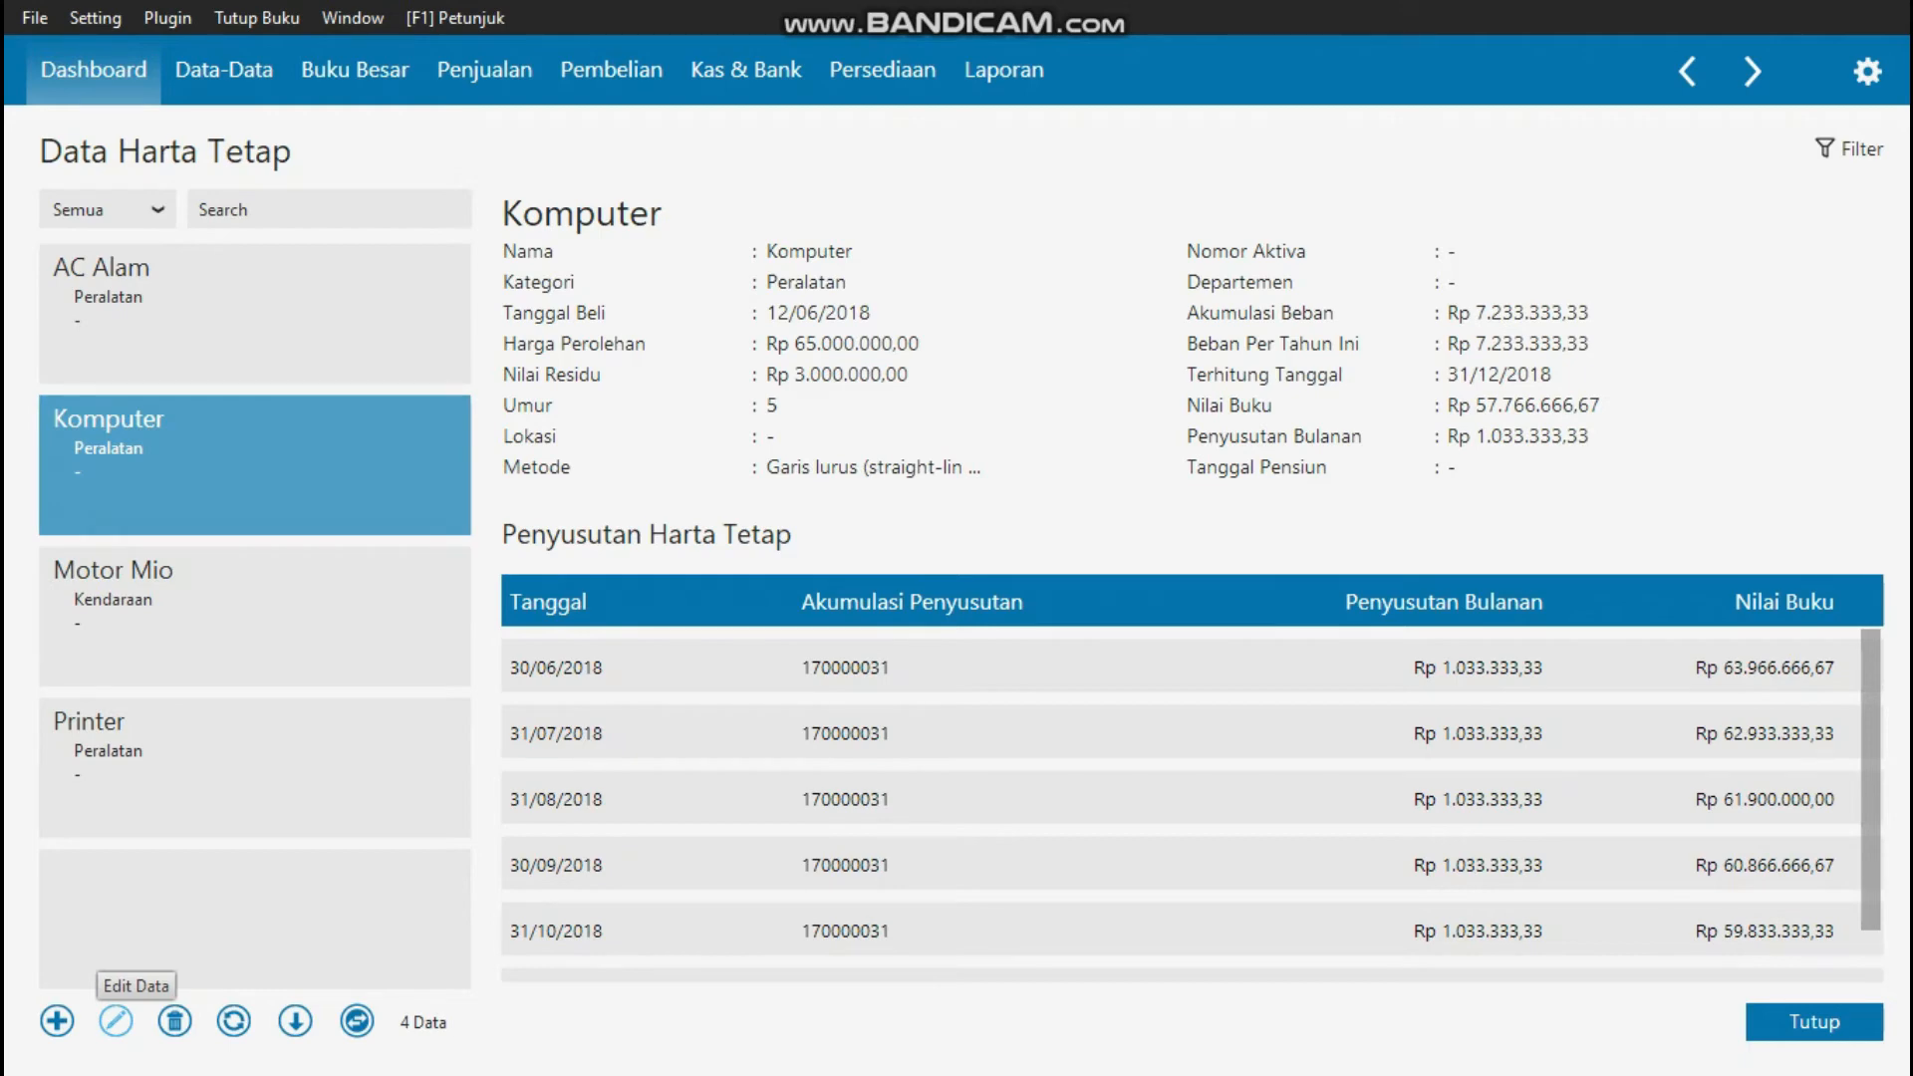
click(115, 1020)
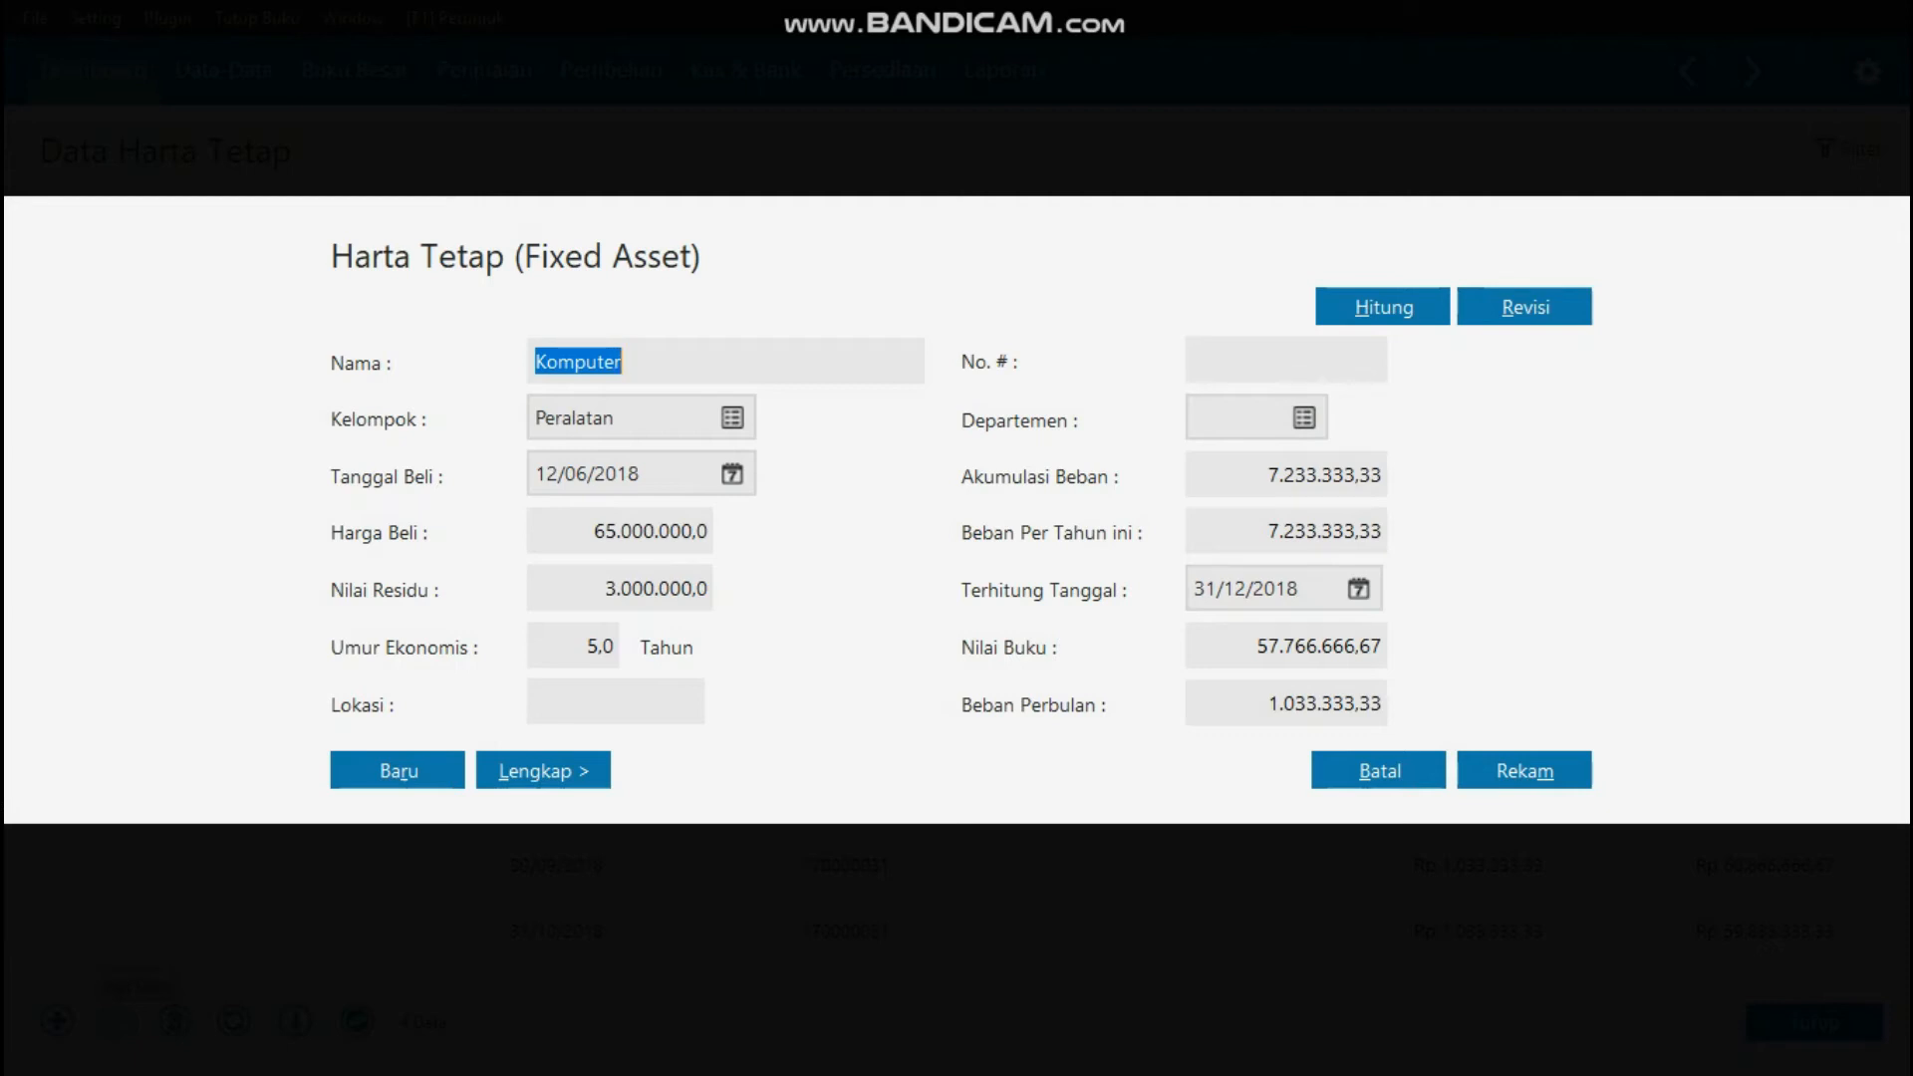
click(732, 418)
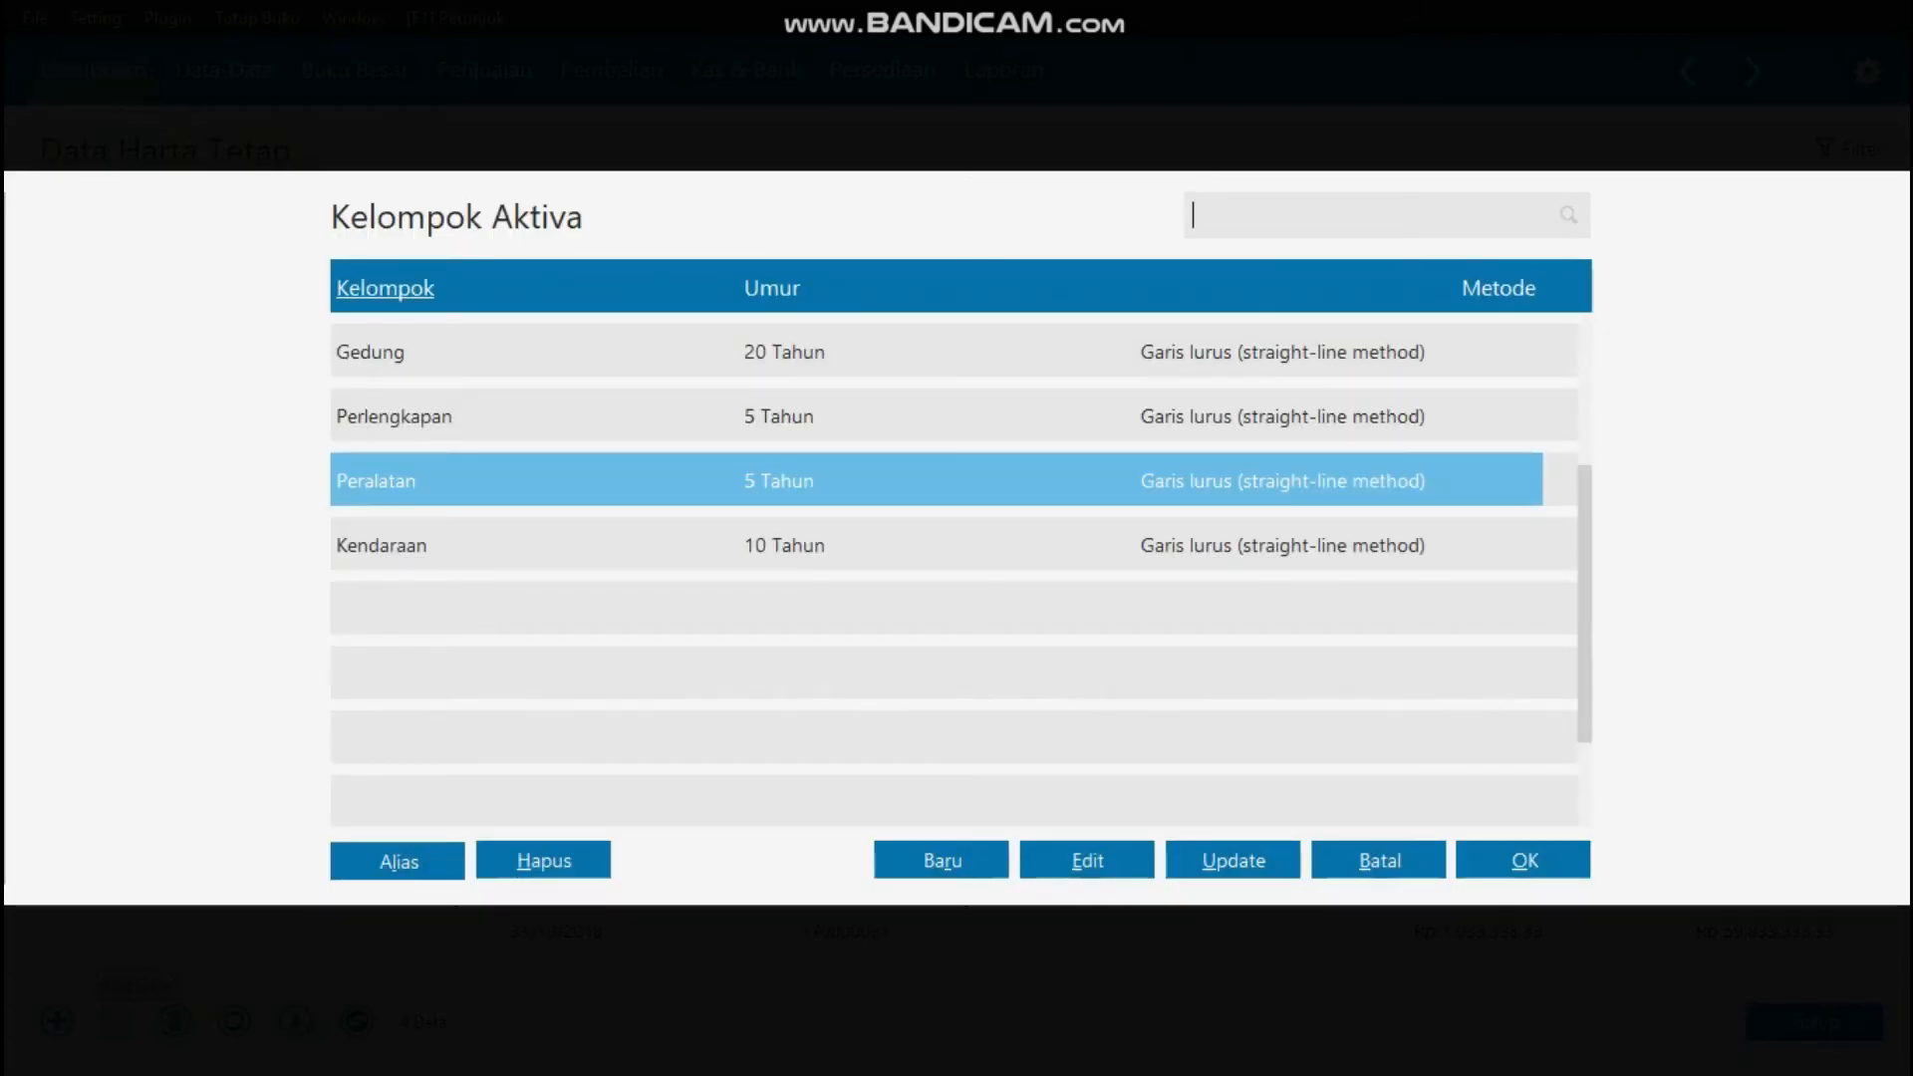
click(1525, 860)
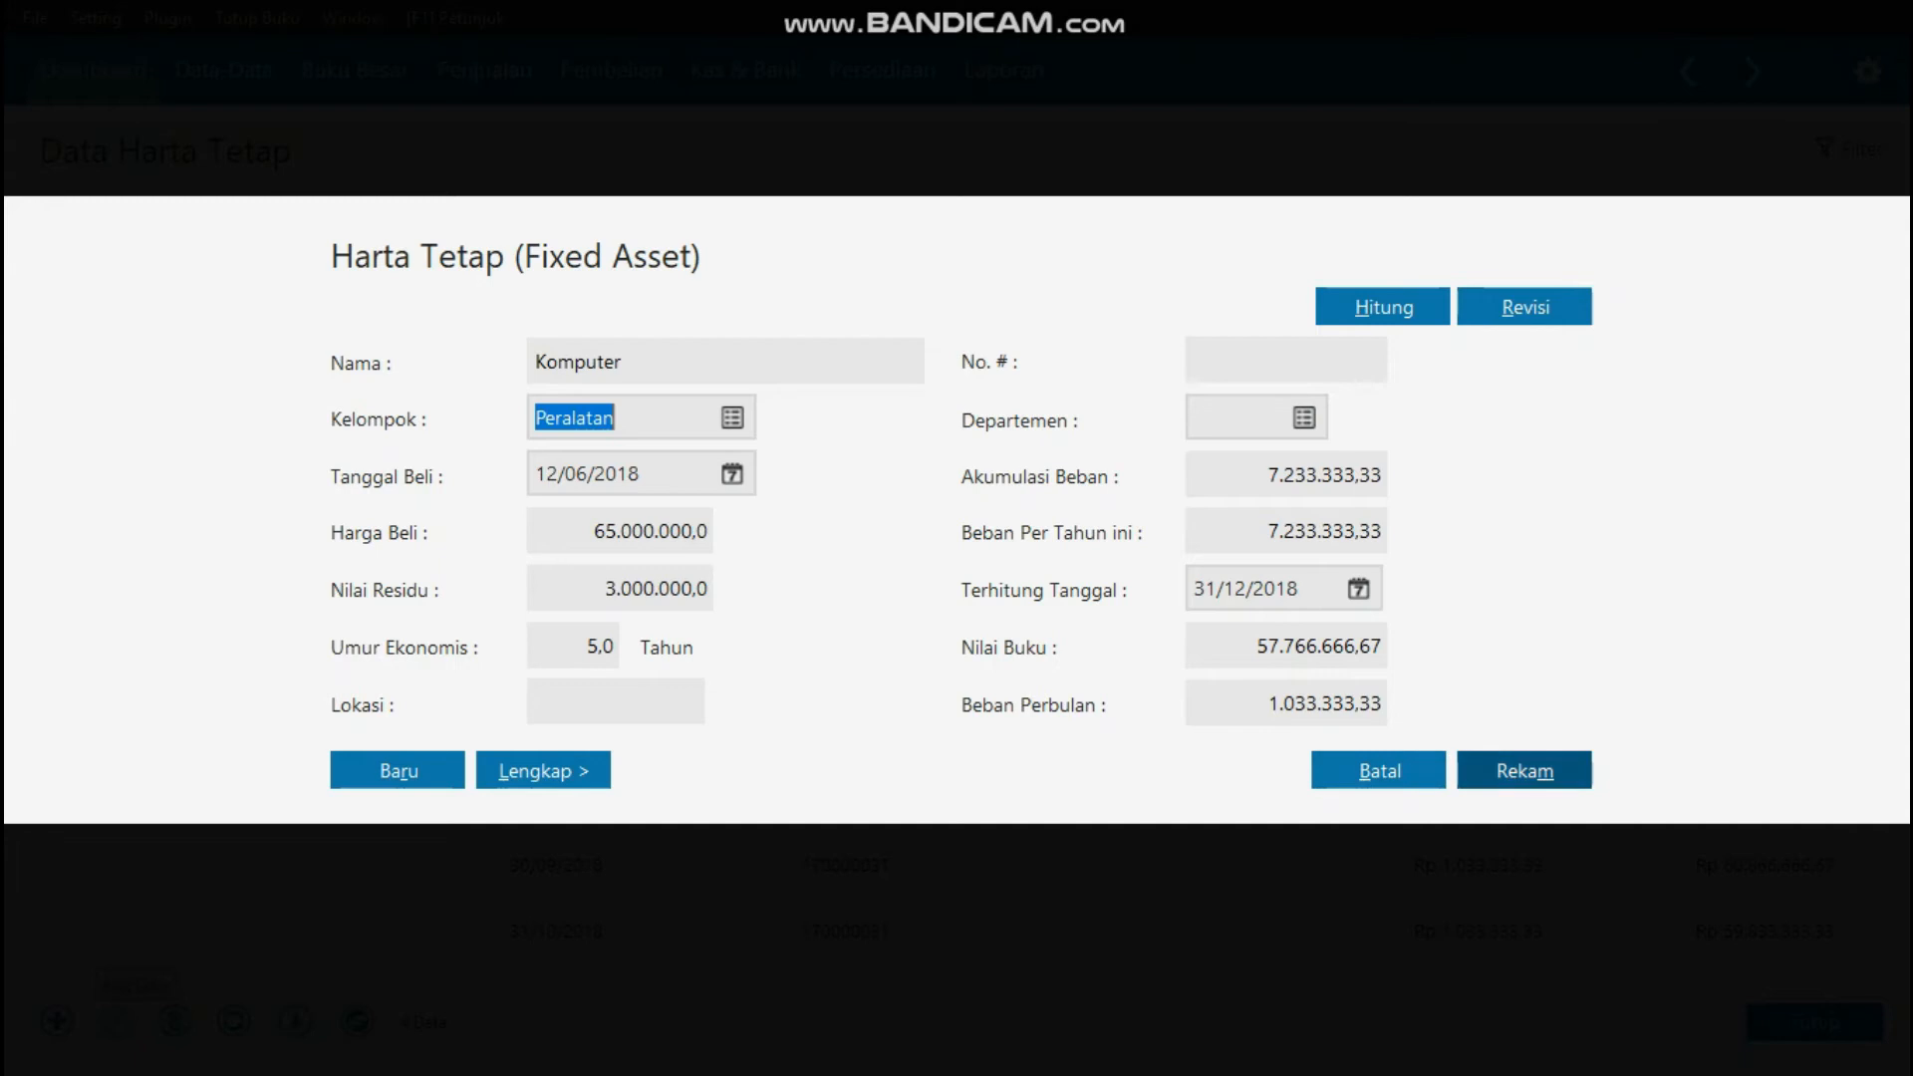
click(1524, 770)
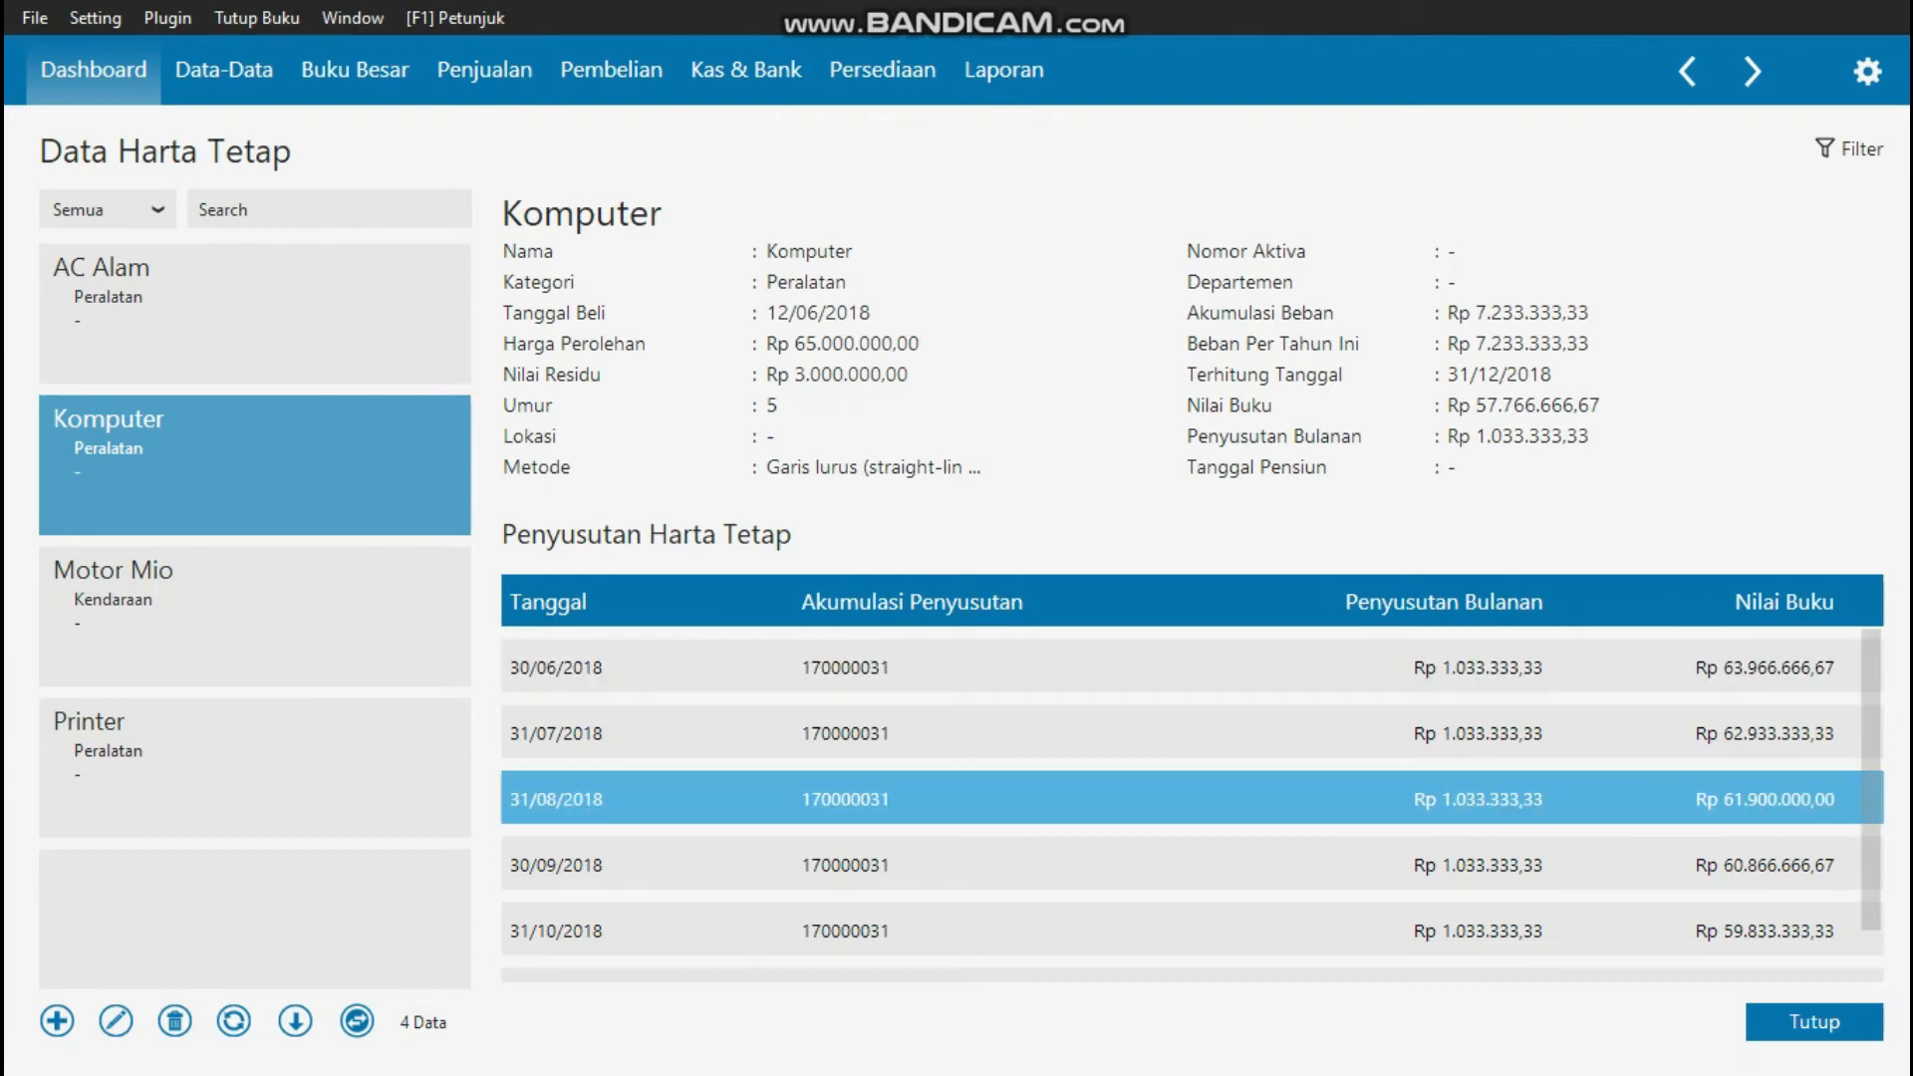
- Examine the monthly depreciation schedules of Komputer and AC Alam, and close Data Harta Tetap
scroll(1192, 805, down, 1)
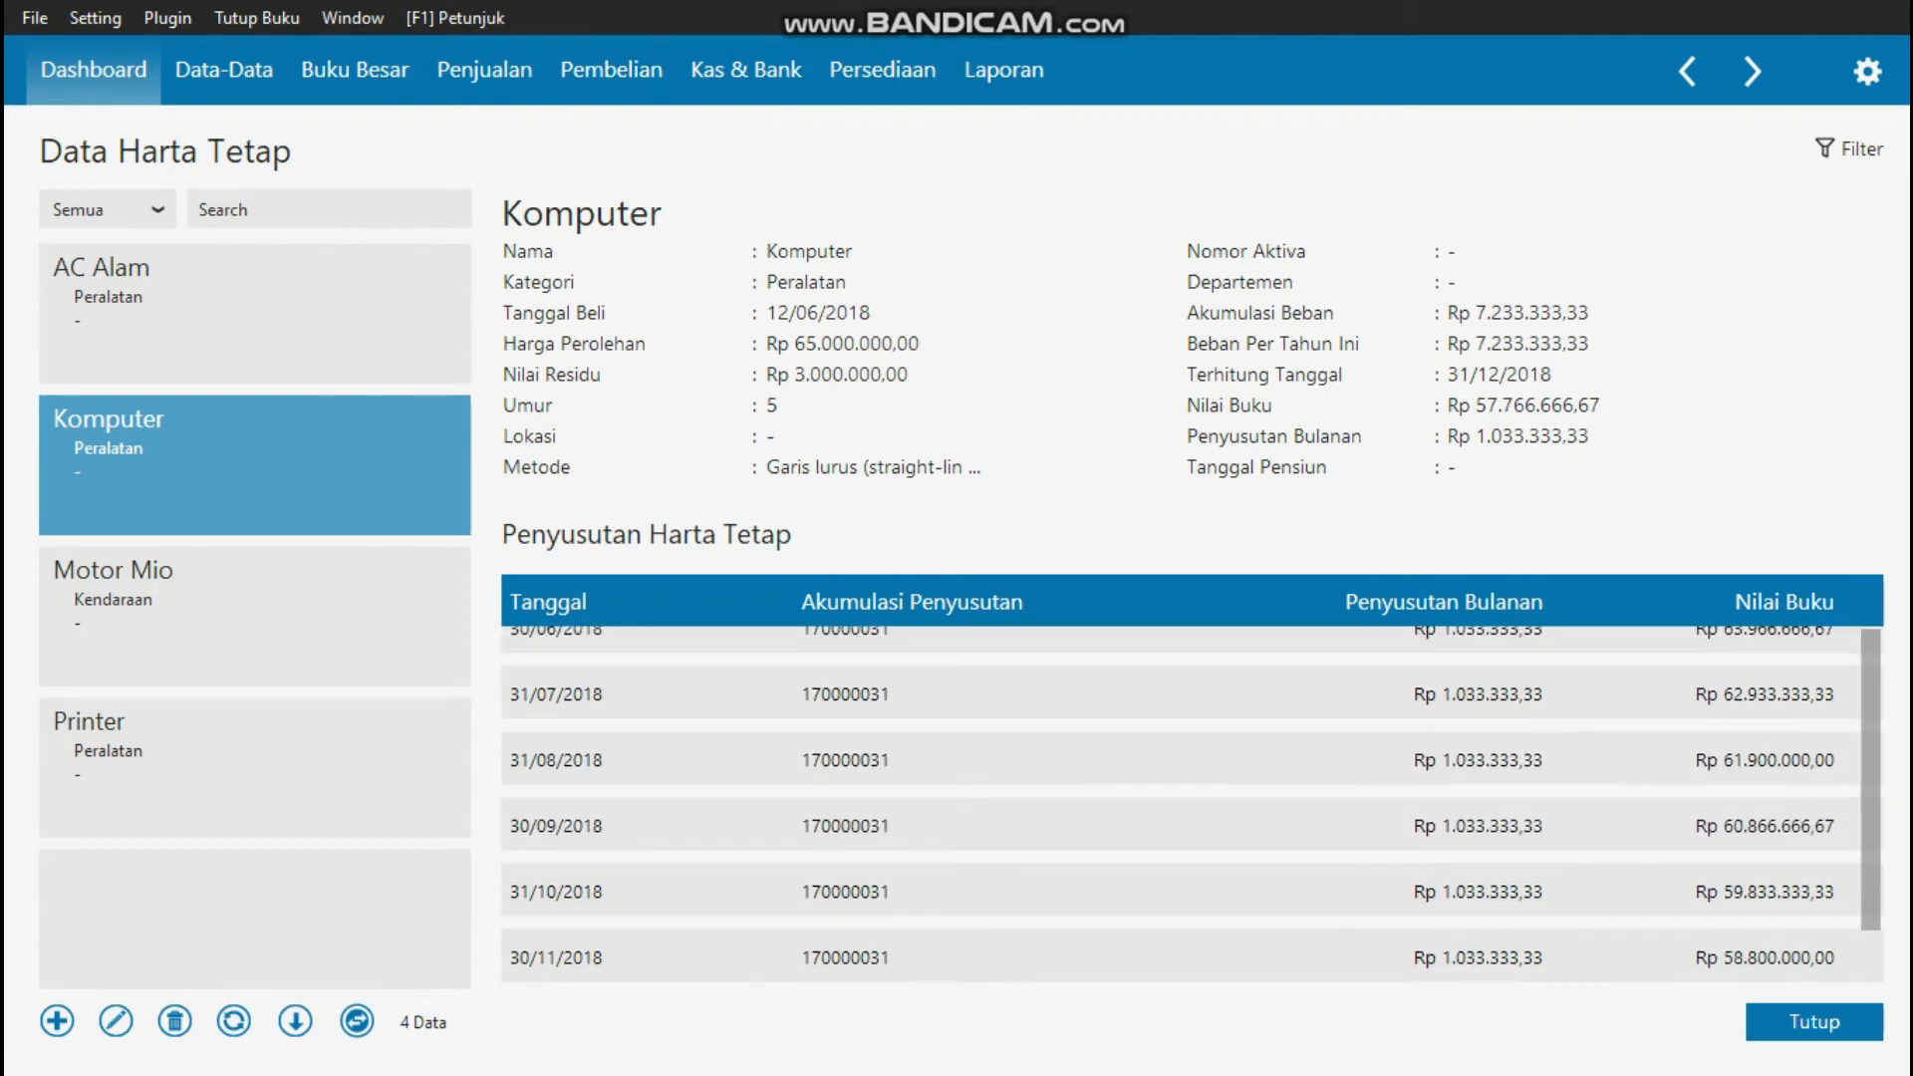
scroll(1192, 806, up, 1)
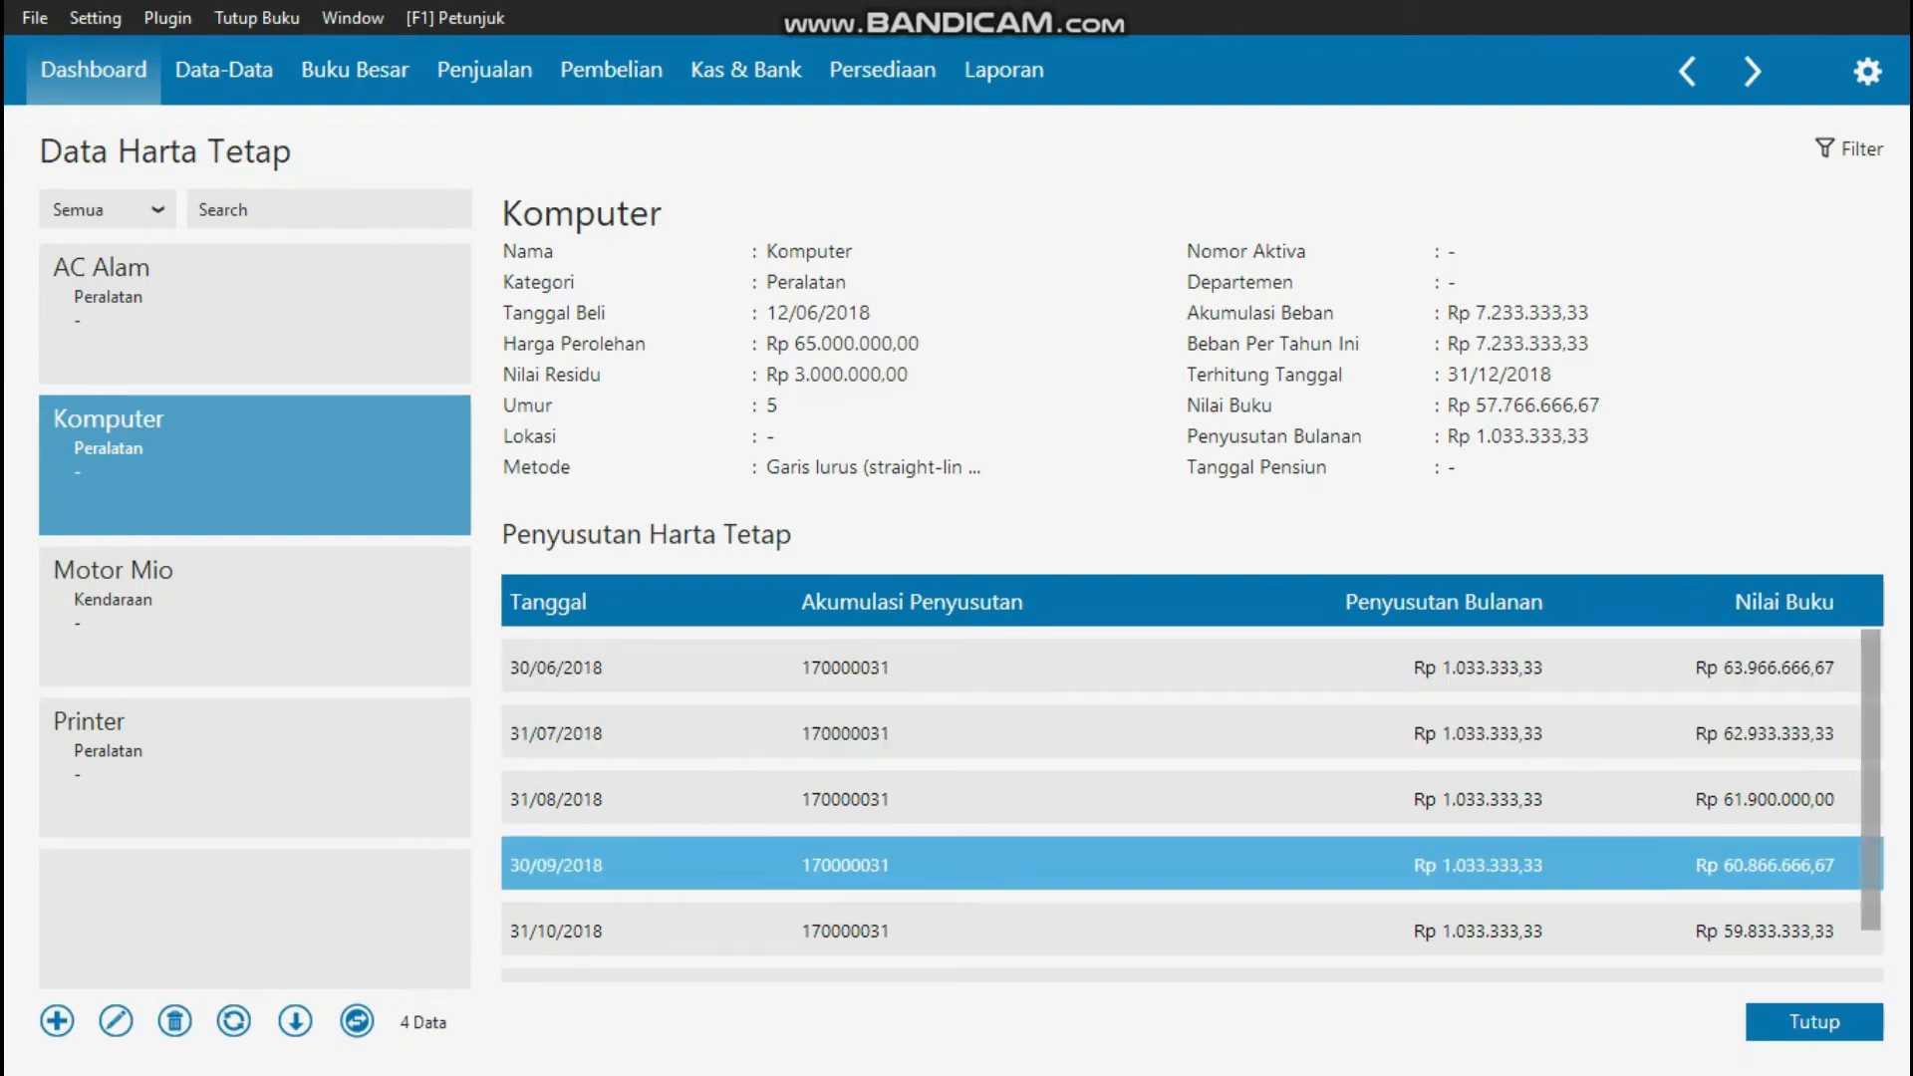
scroll(1192, 800, down, 1)
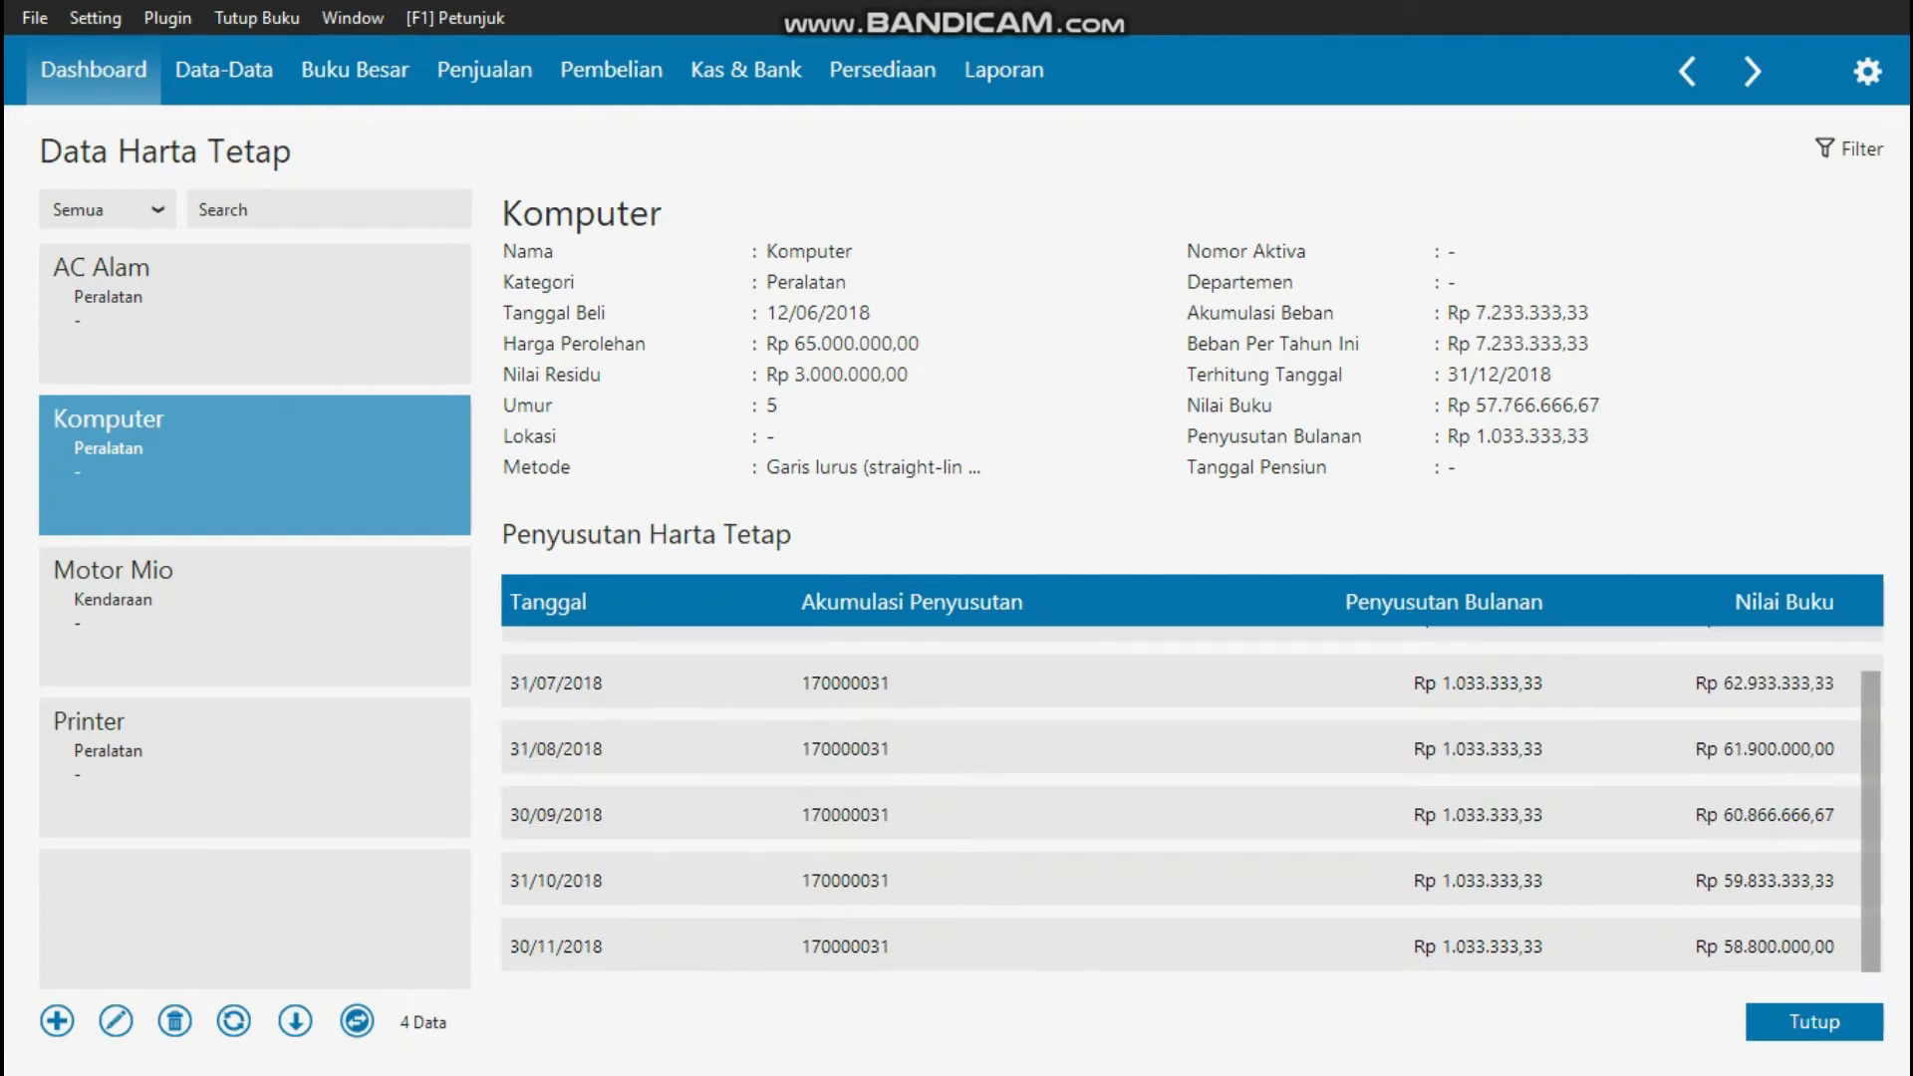
scroll(1192, 799, up, 1)
click(255, 314)
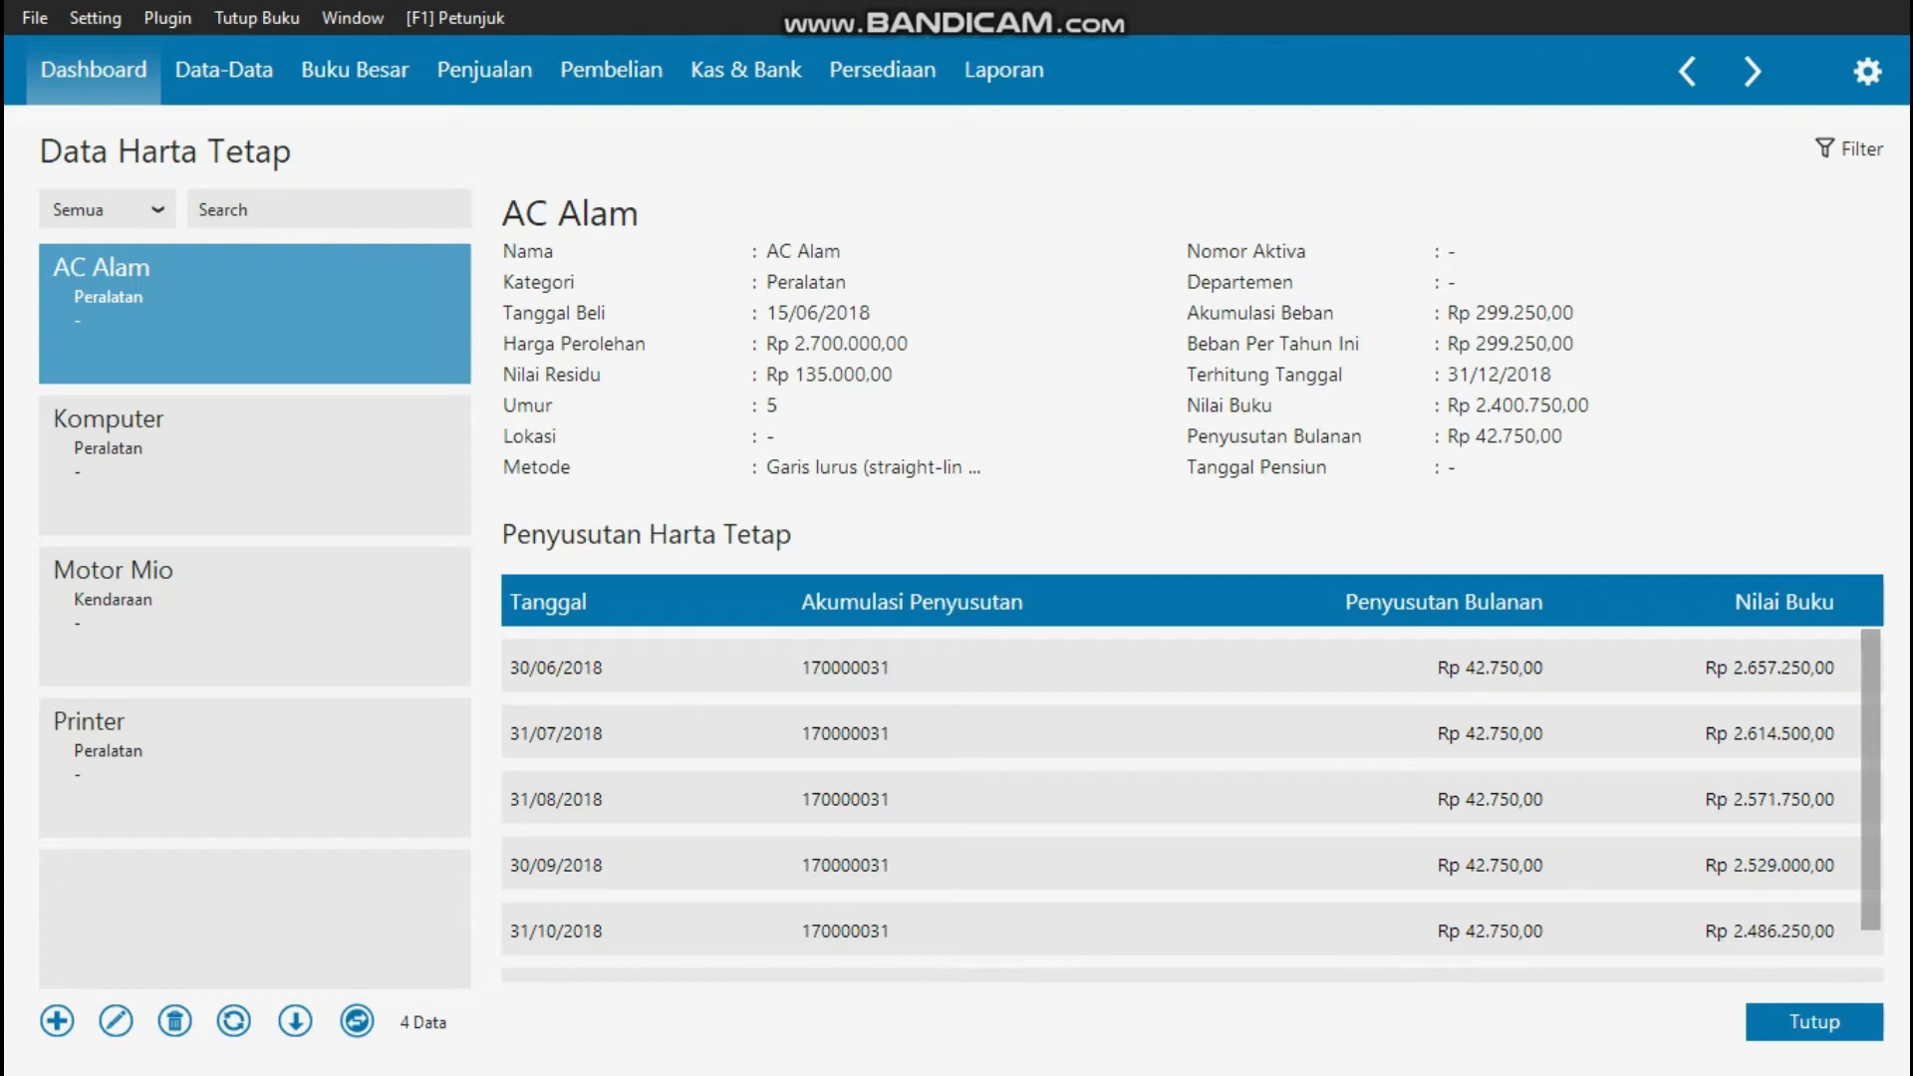
scroll(1192, 867, down, 1)
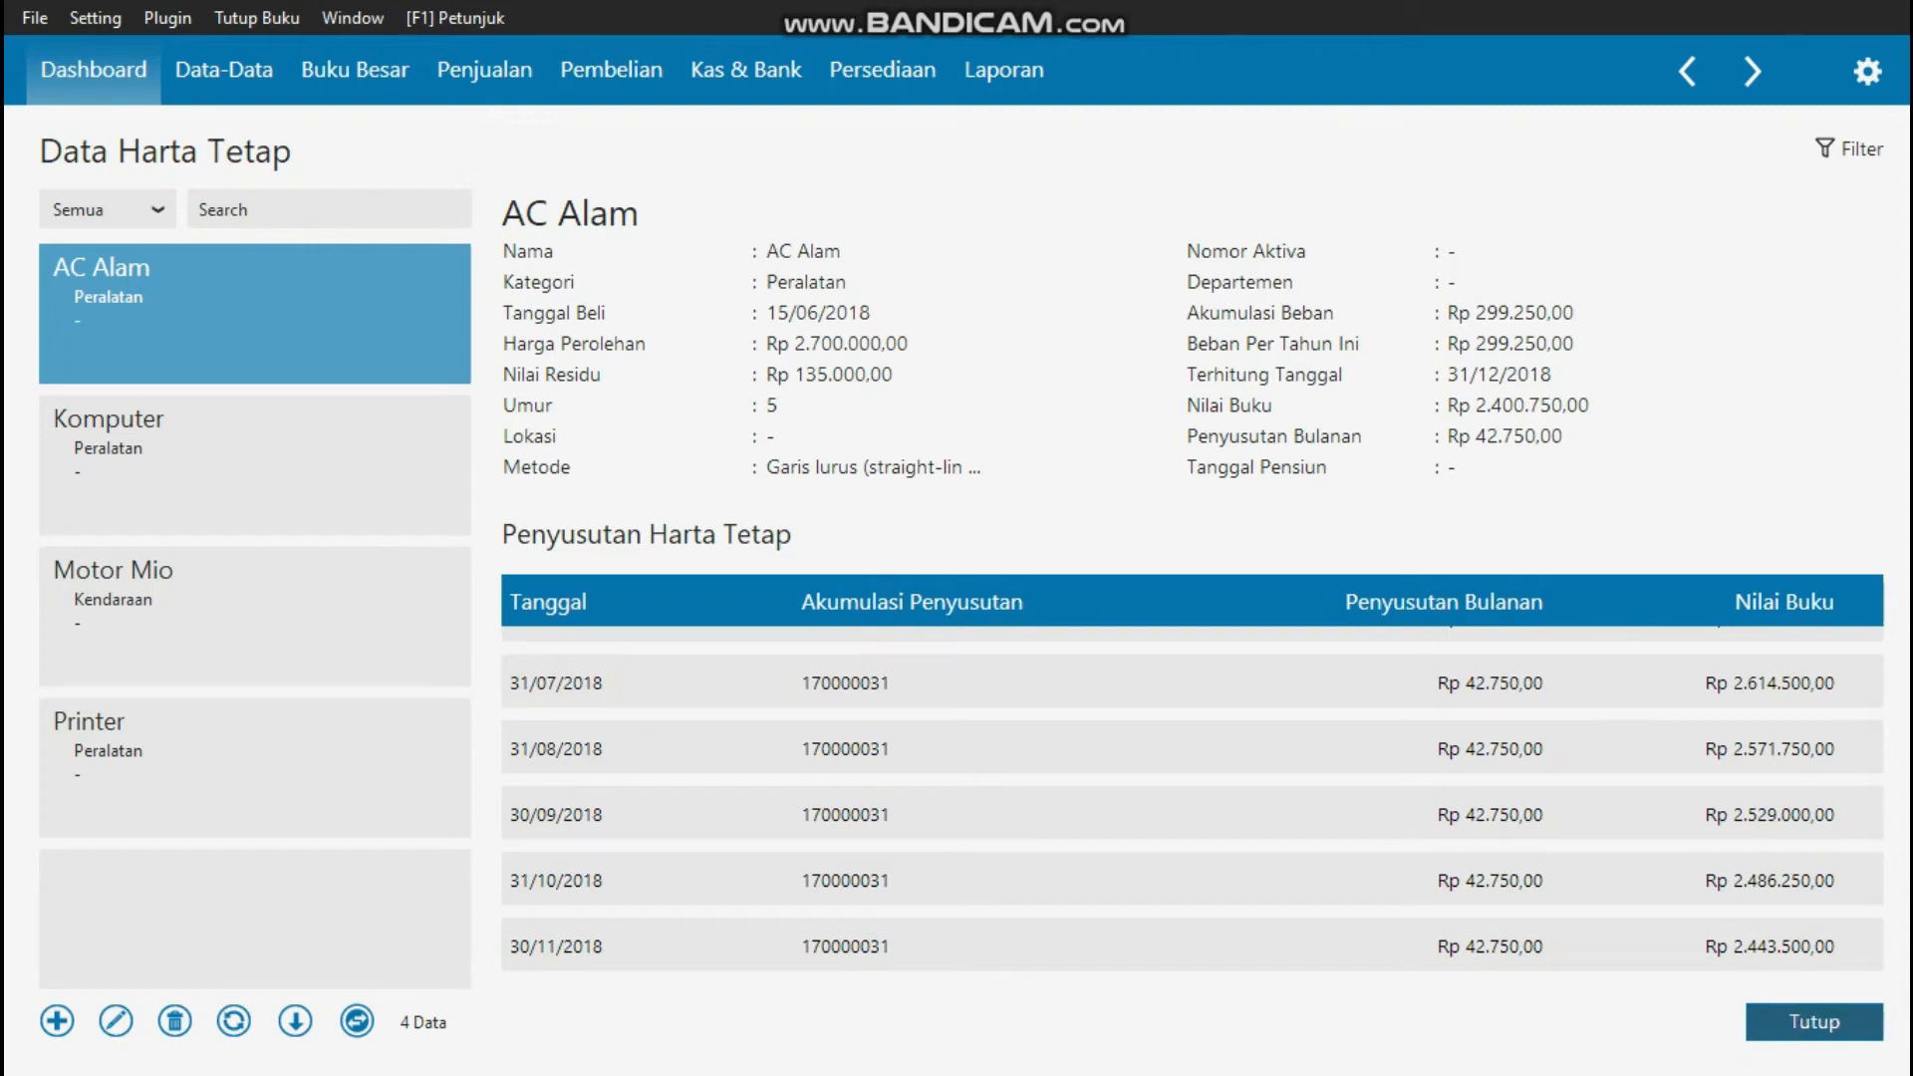
click(1813, 1021)
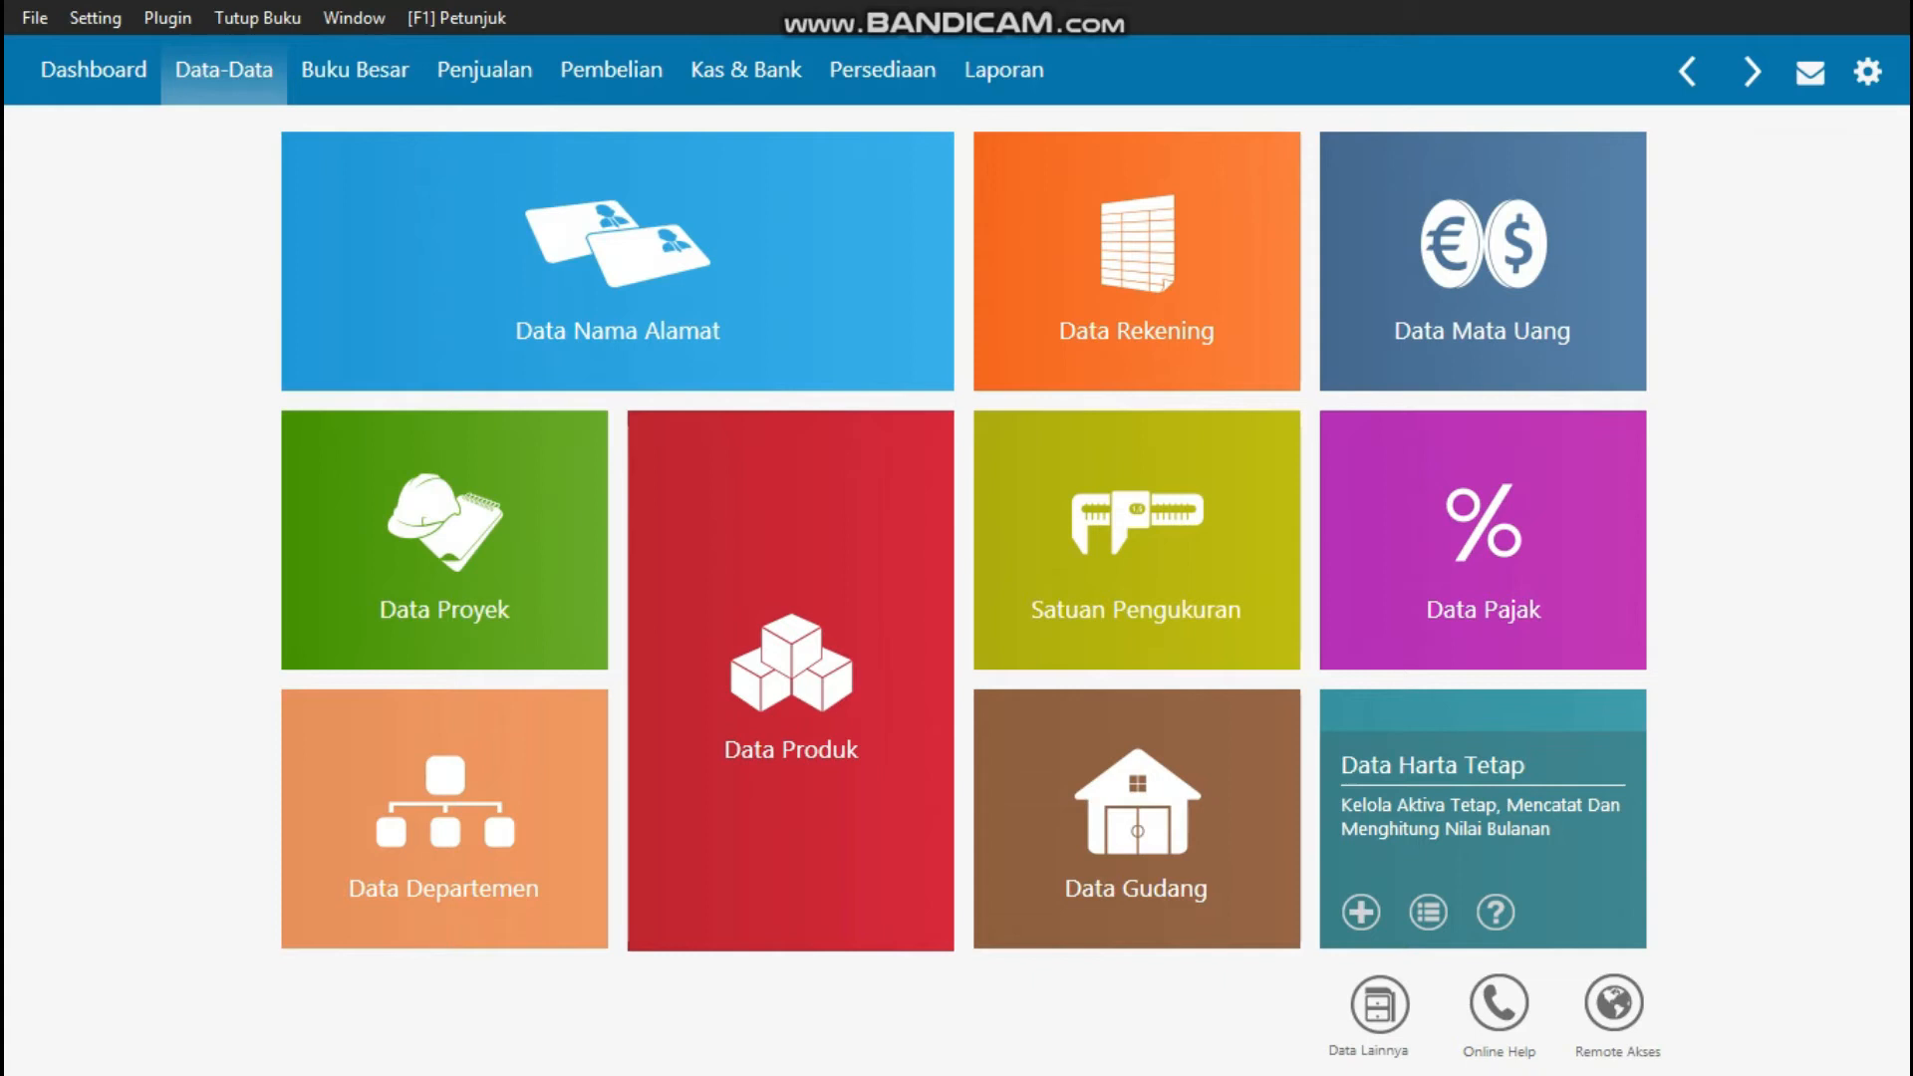
- Review cash-out transaction KK-01 (Pemilik Ruko) from the Kas Keluar list and leave it without recording
click(747, 71)
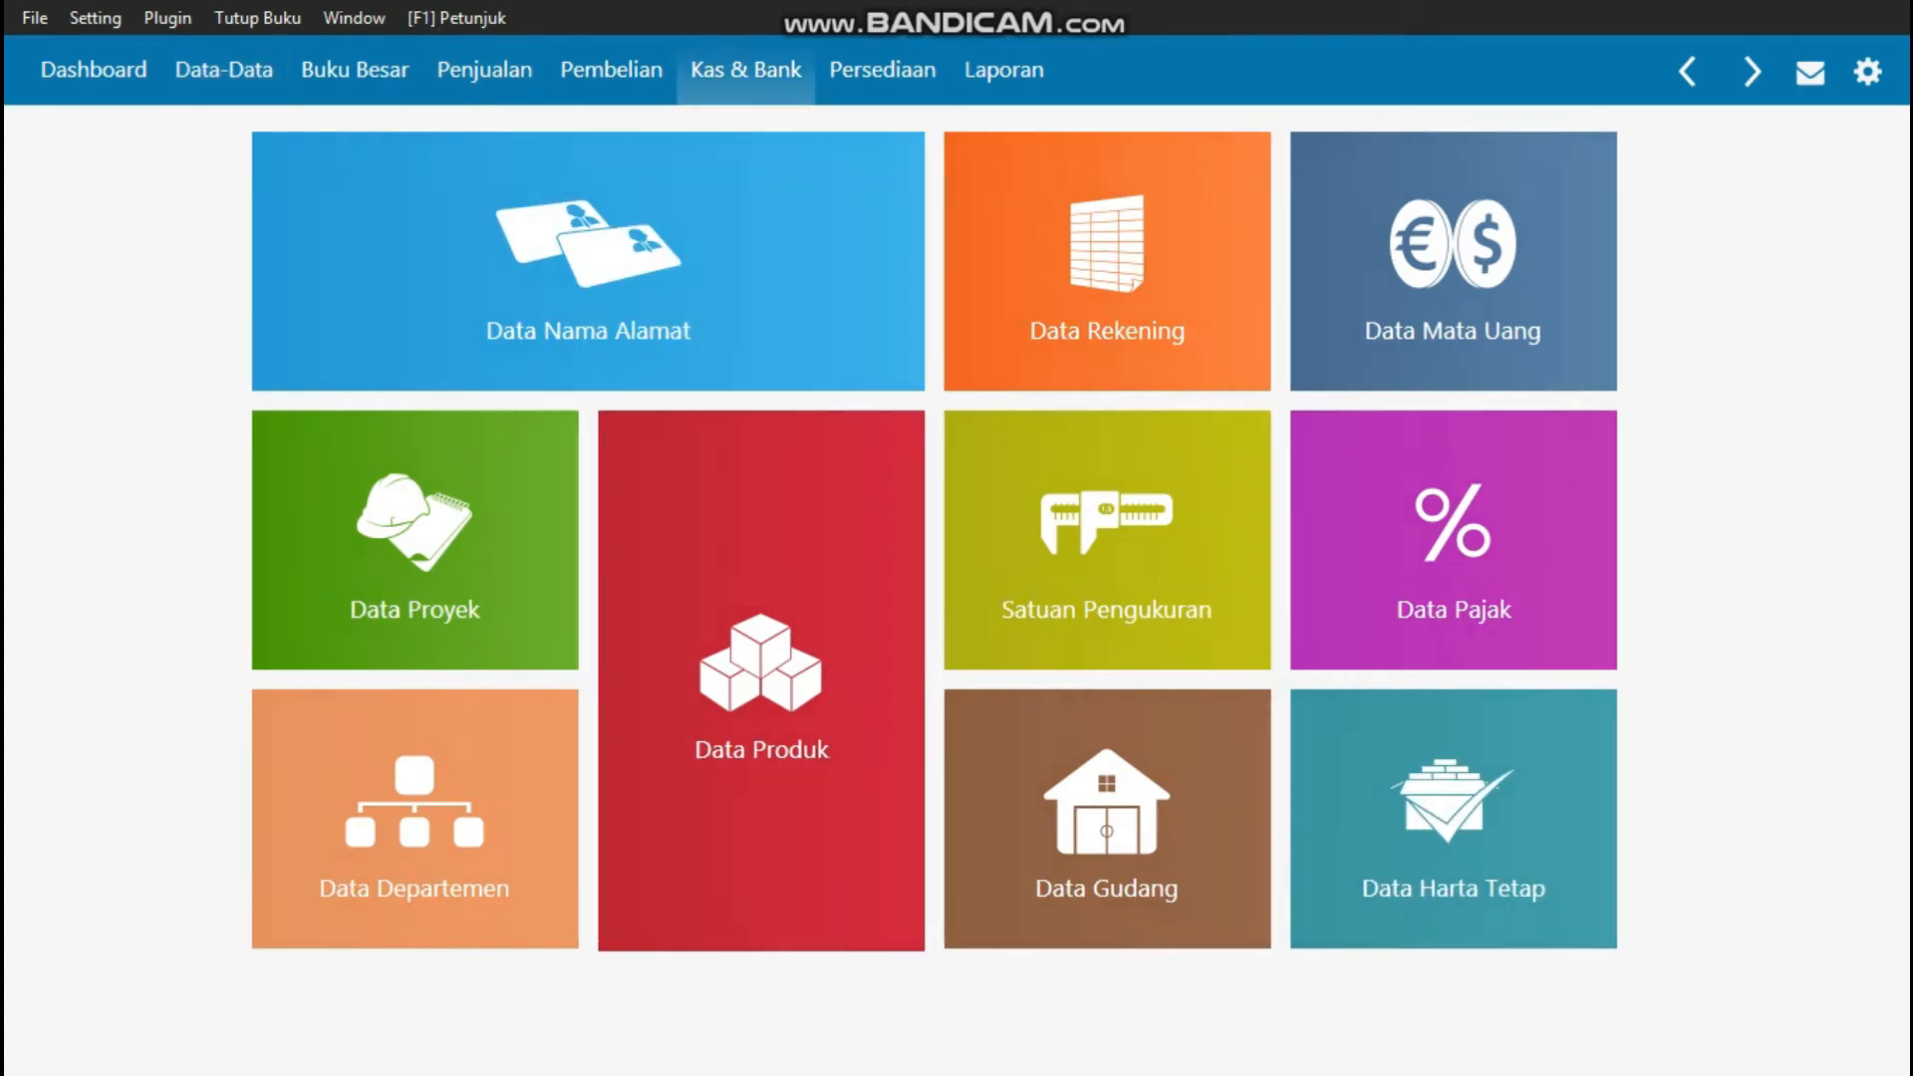
click(445, 401)
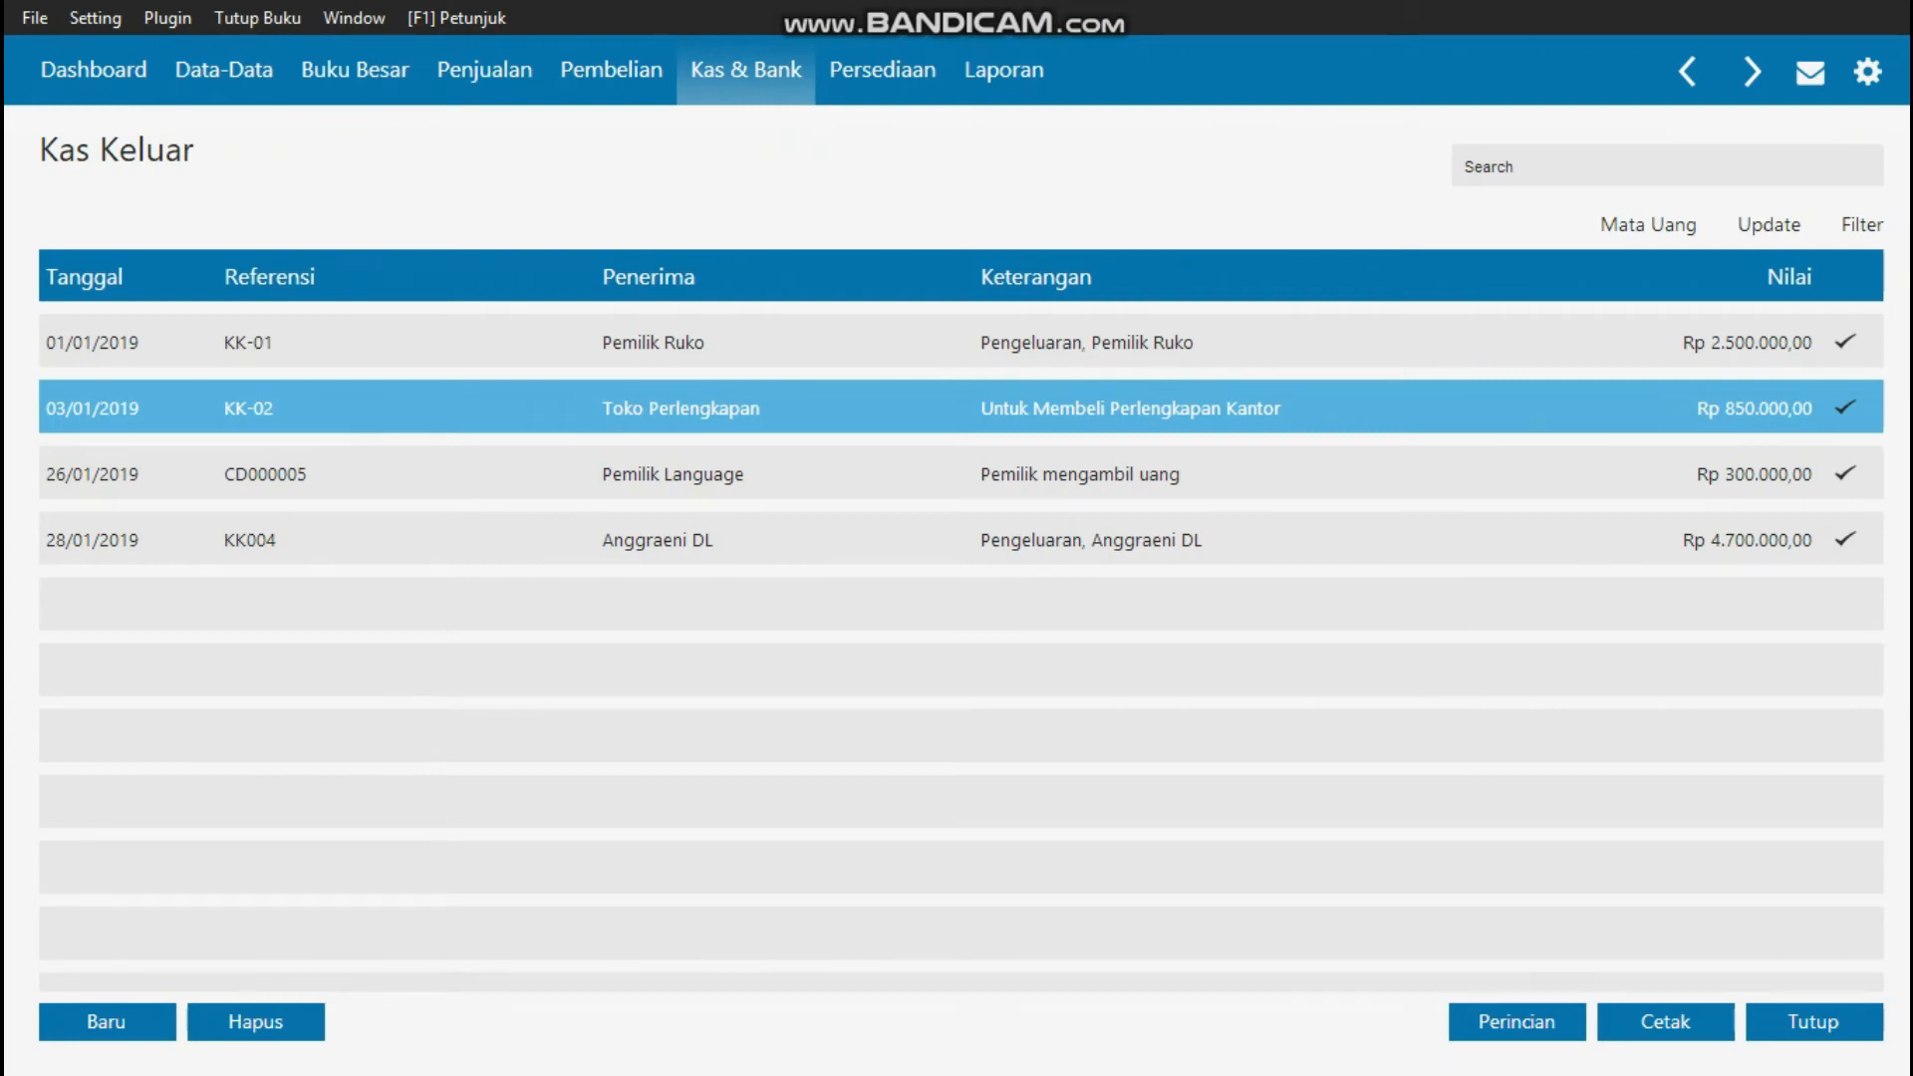
click(444, 342)
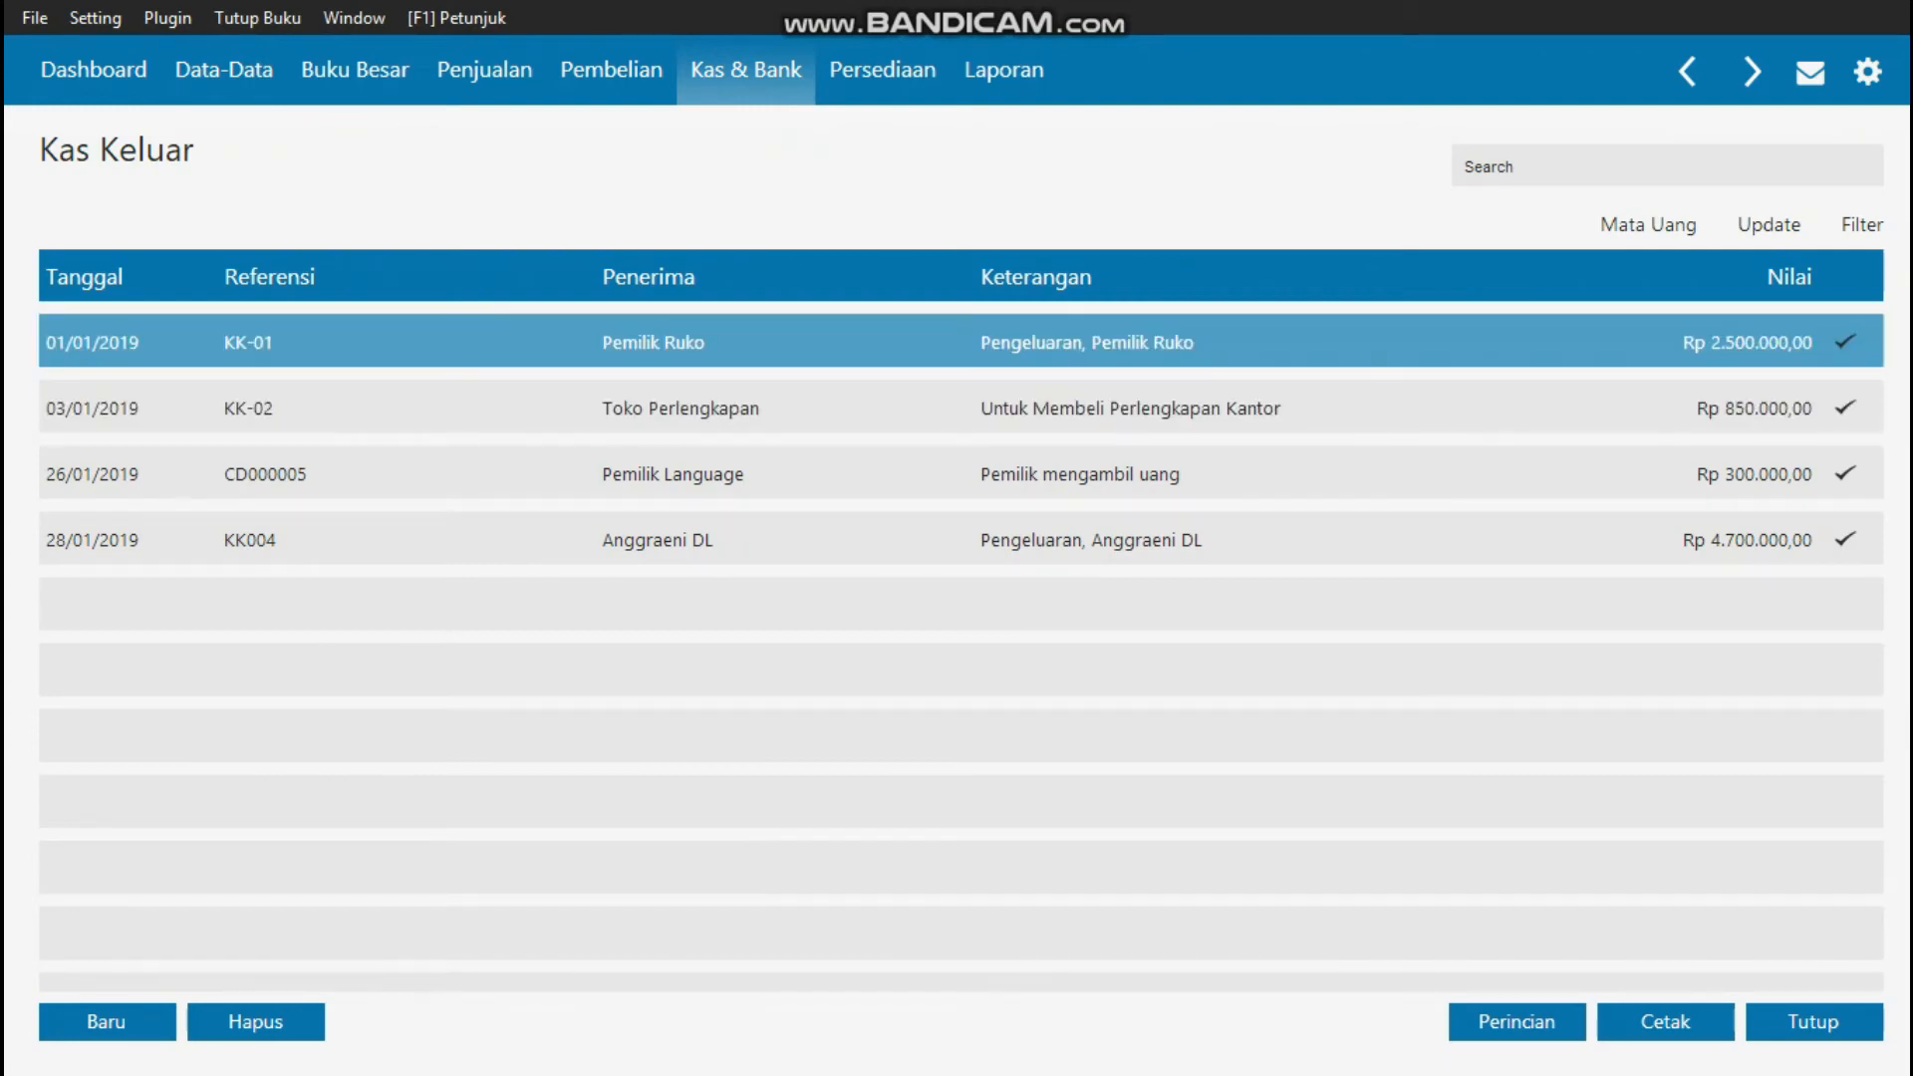
double_click(444, 341)
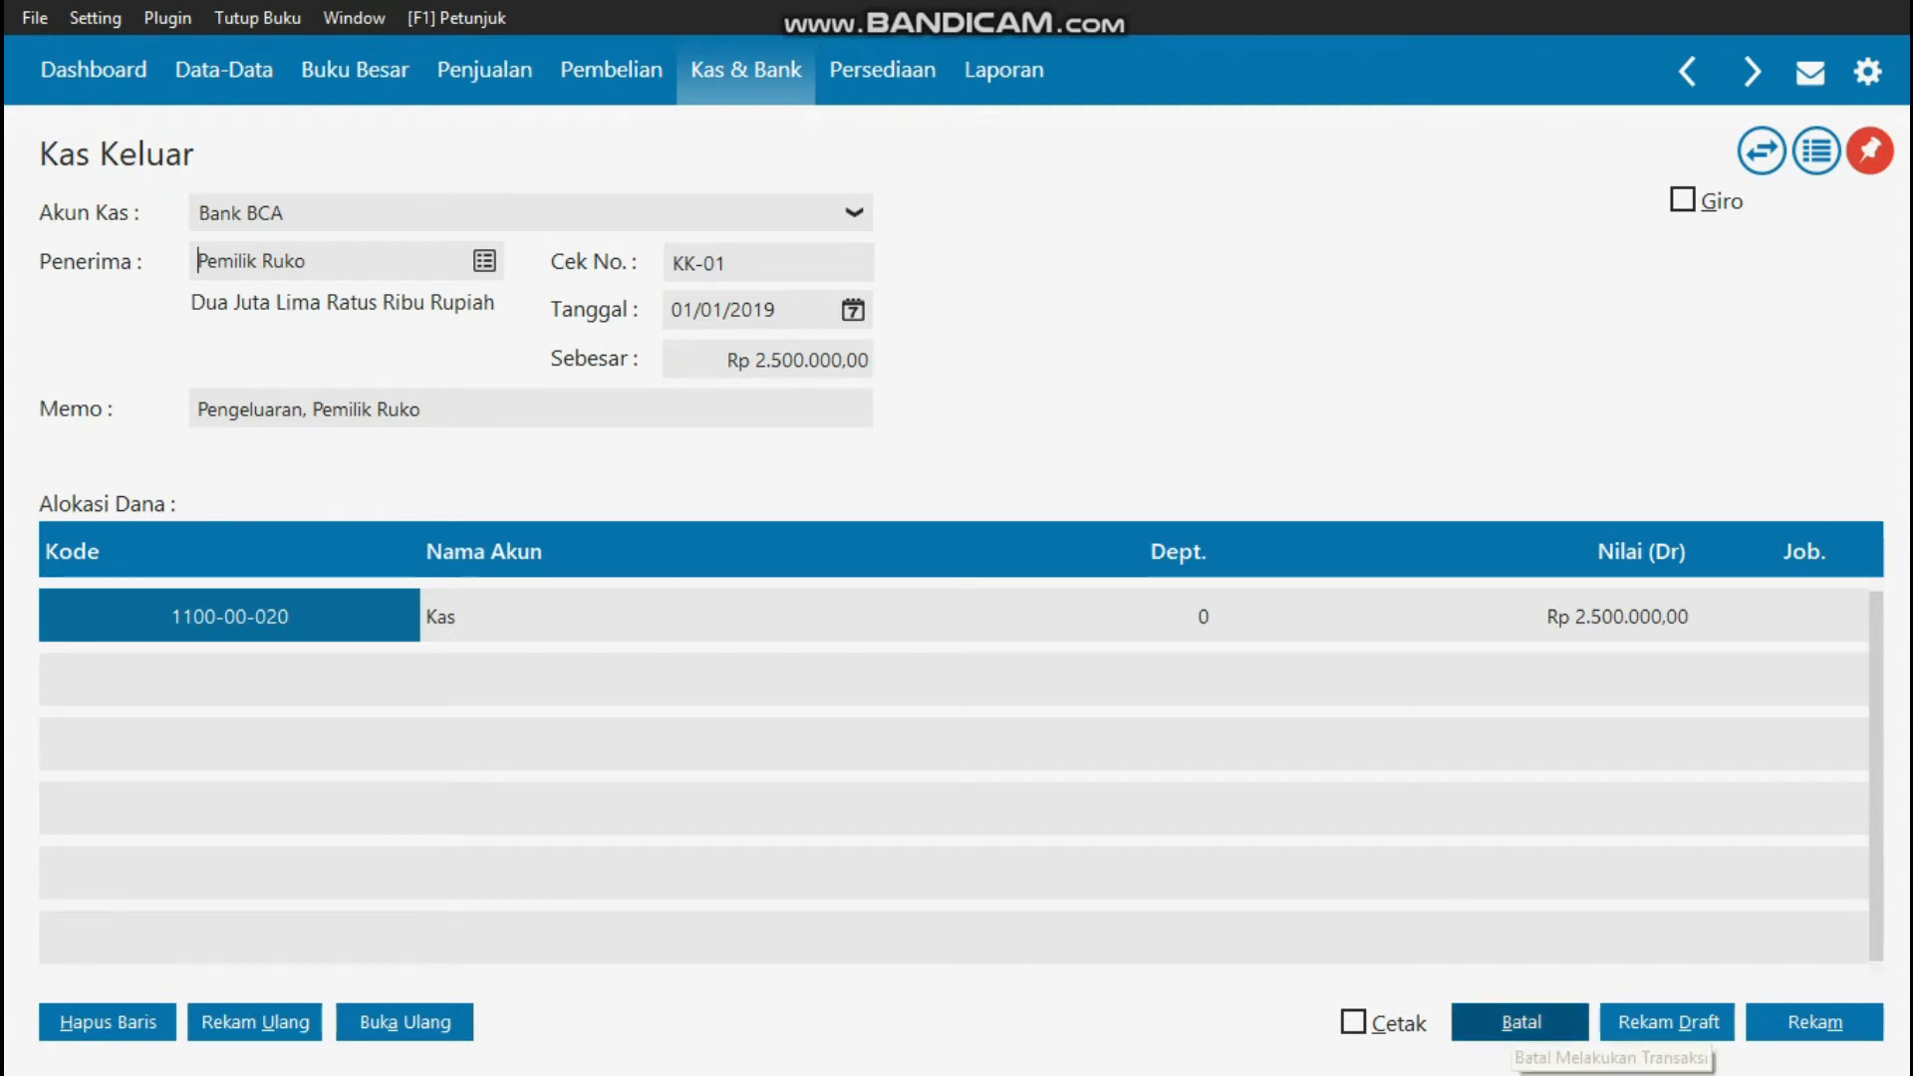
click(1517, 1021)
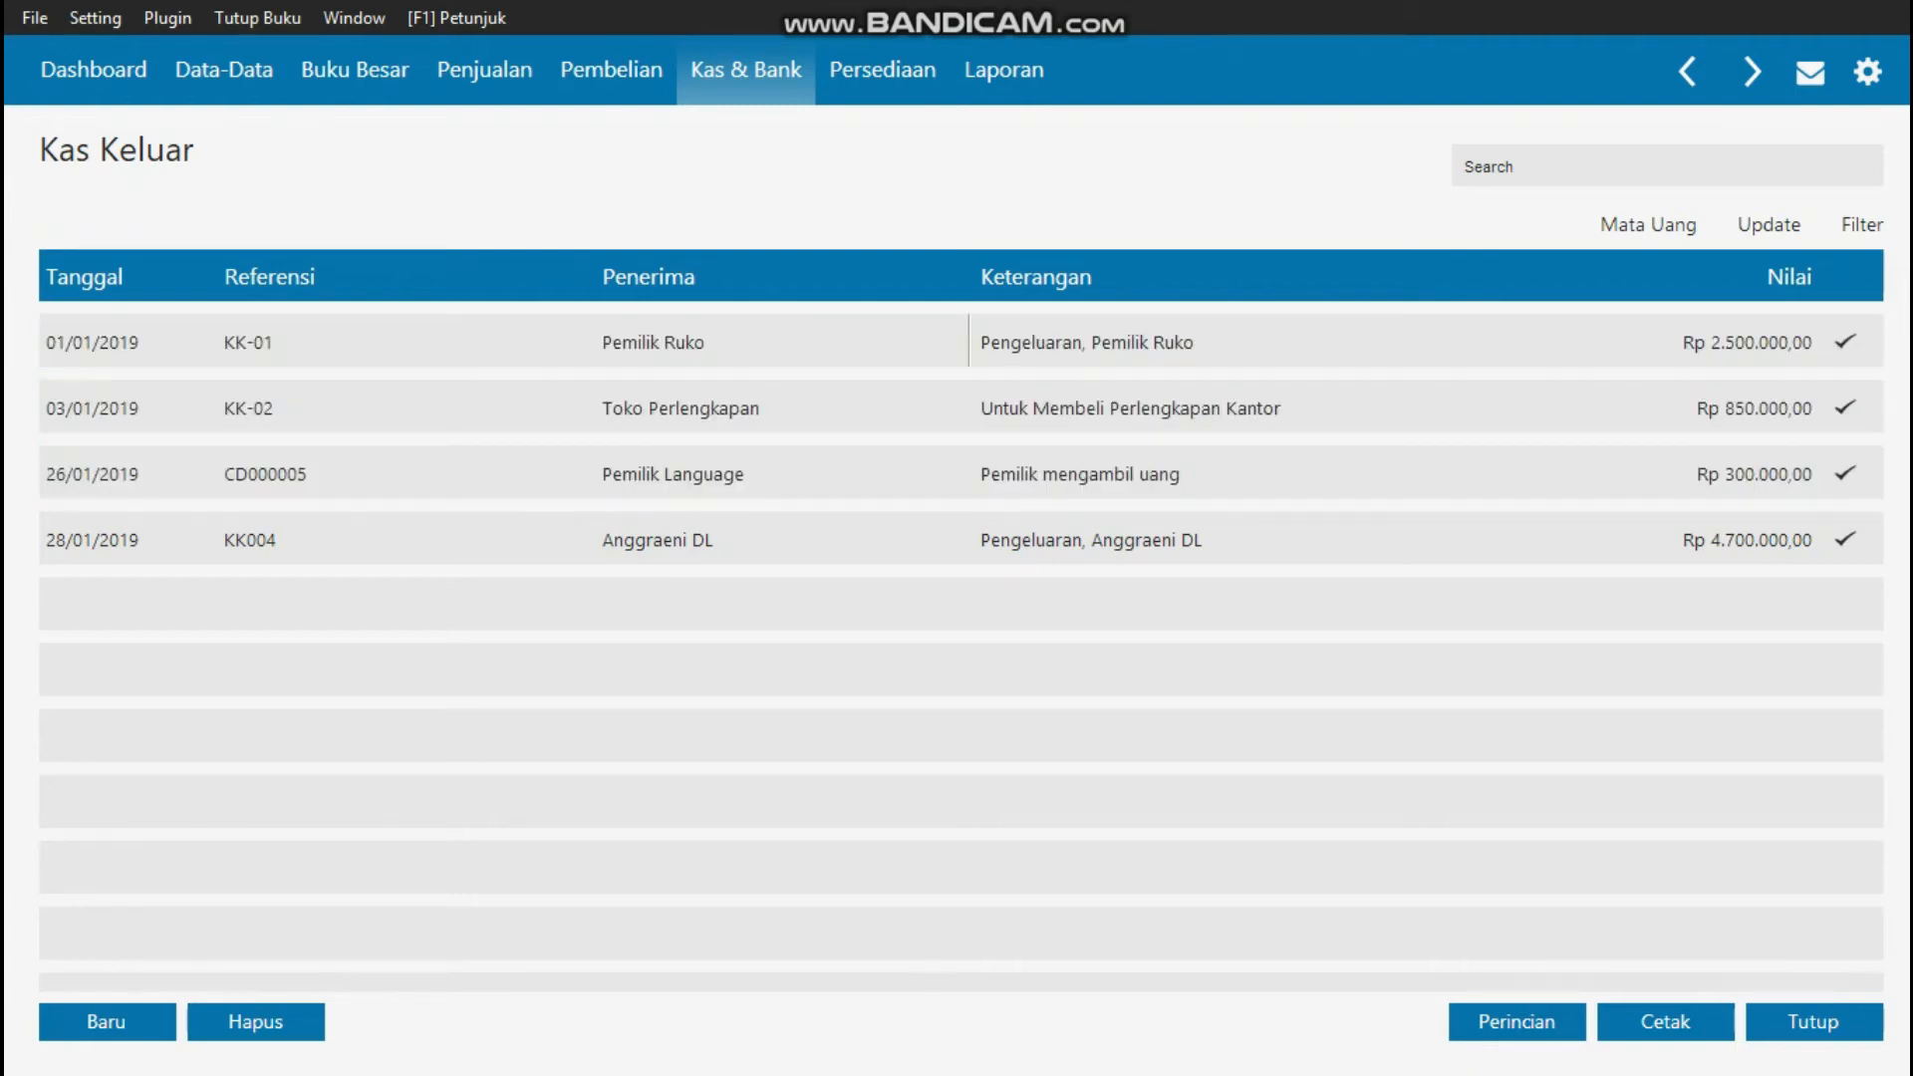
- Review cash-out transaction KK-02 (Toko Perlengkapan), cancel out of it and close the Kas Keluar list
double_click(680, 408)
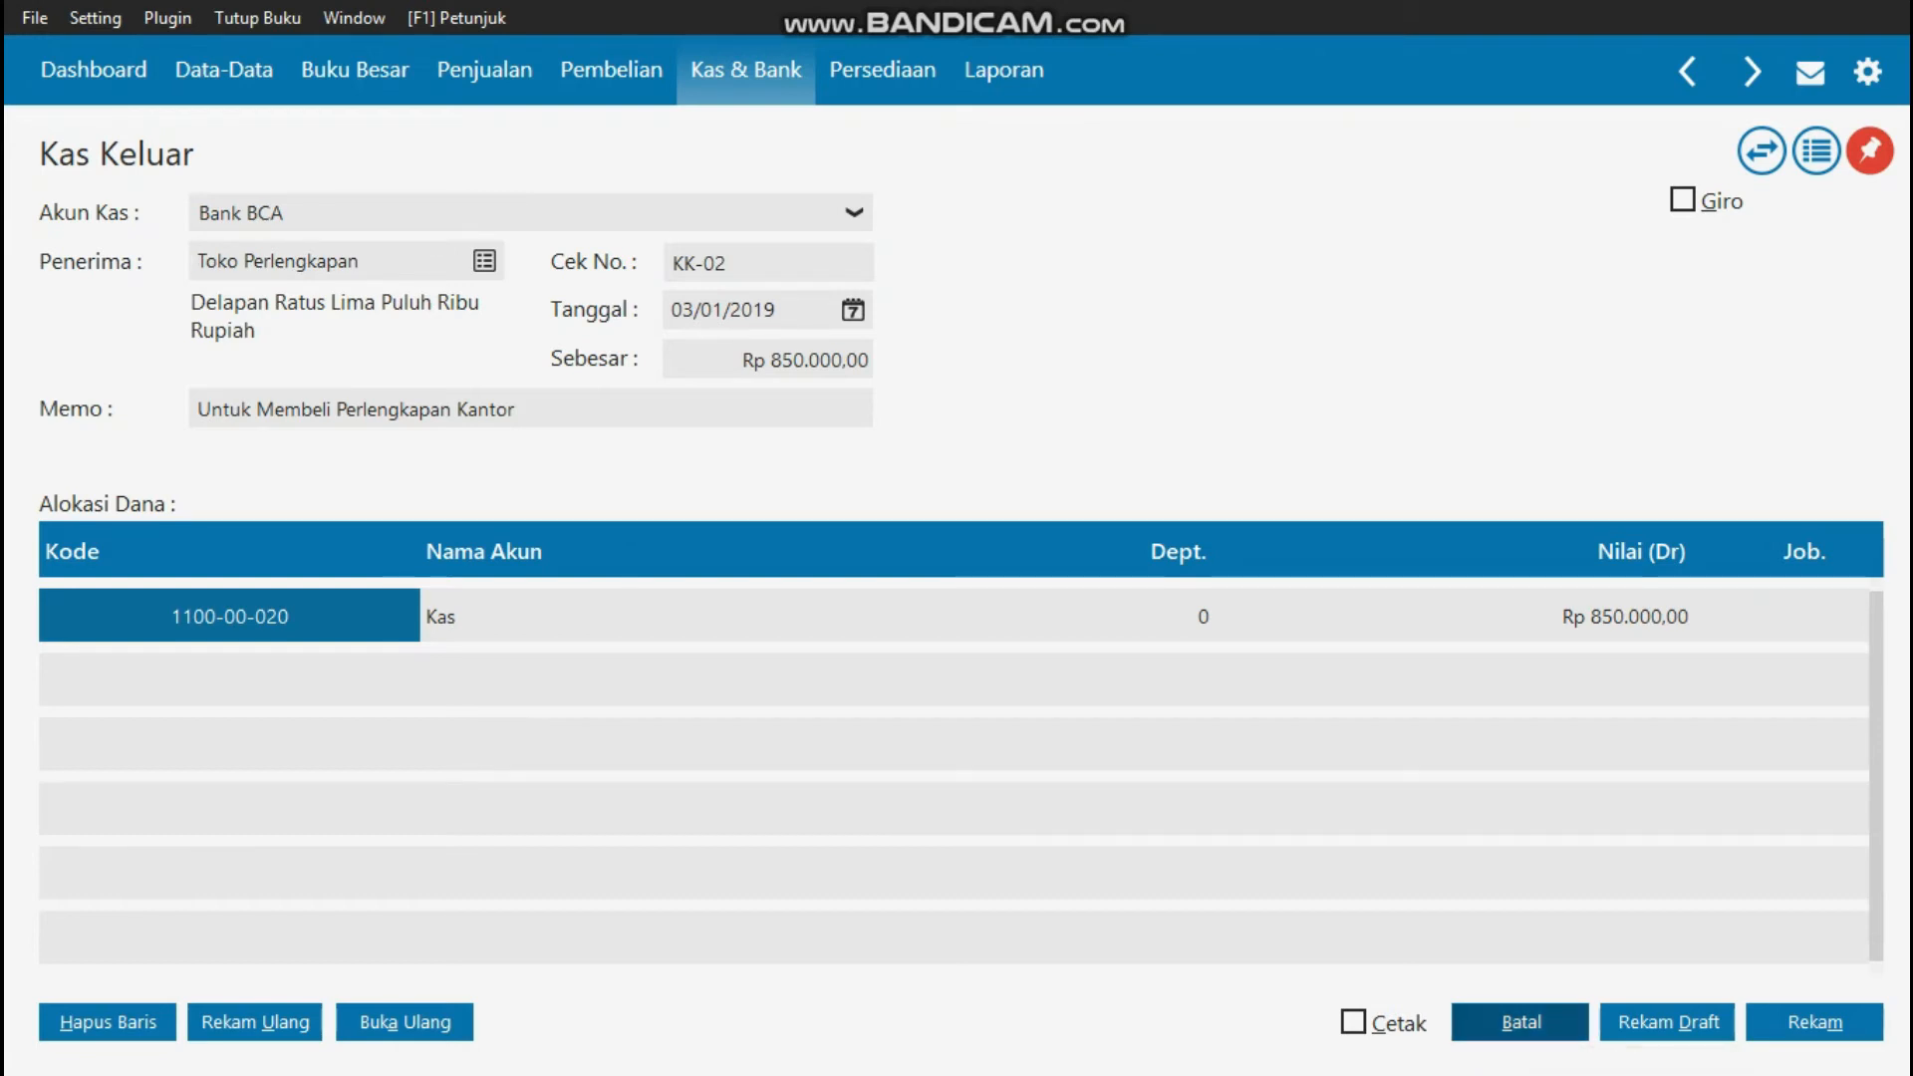
click(1522, 1023)
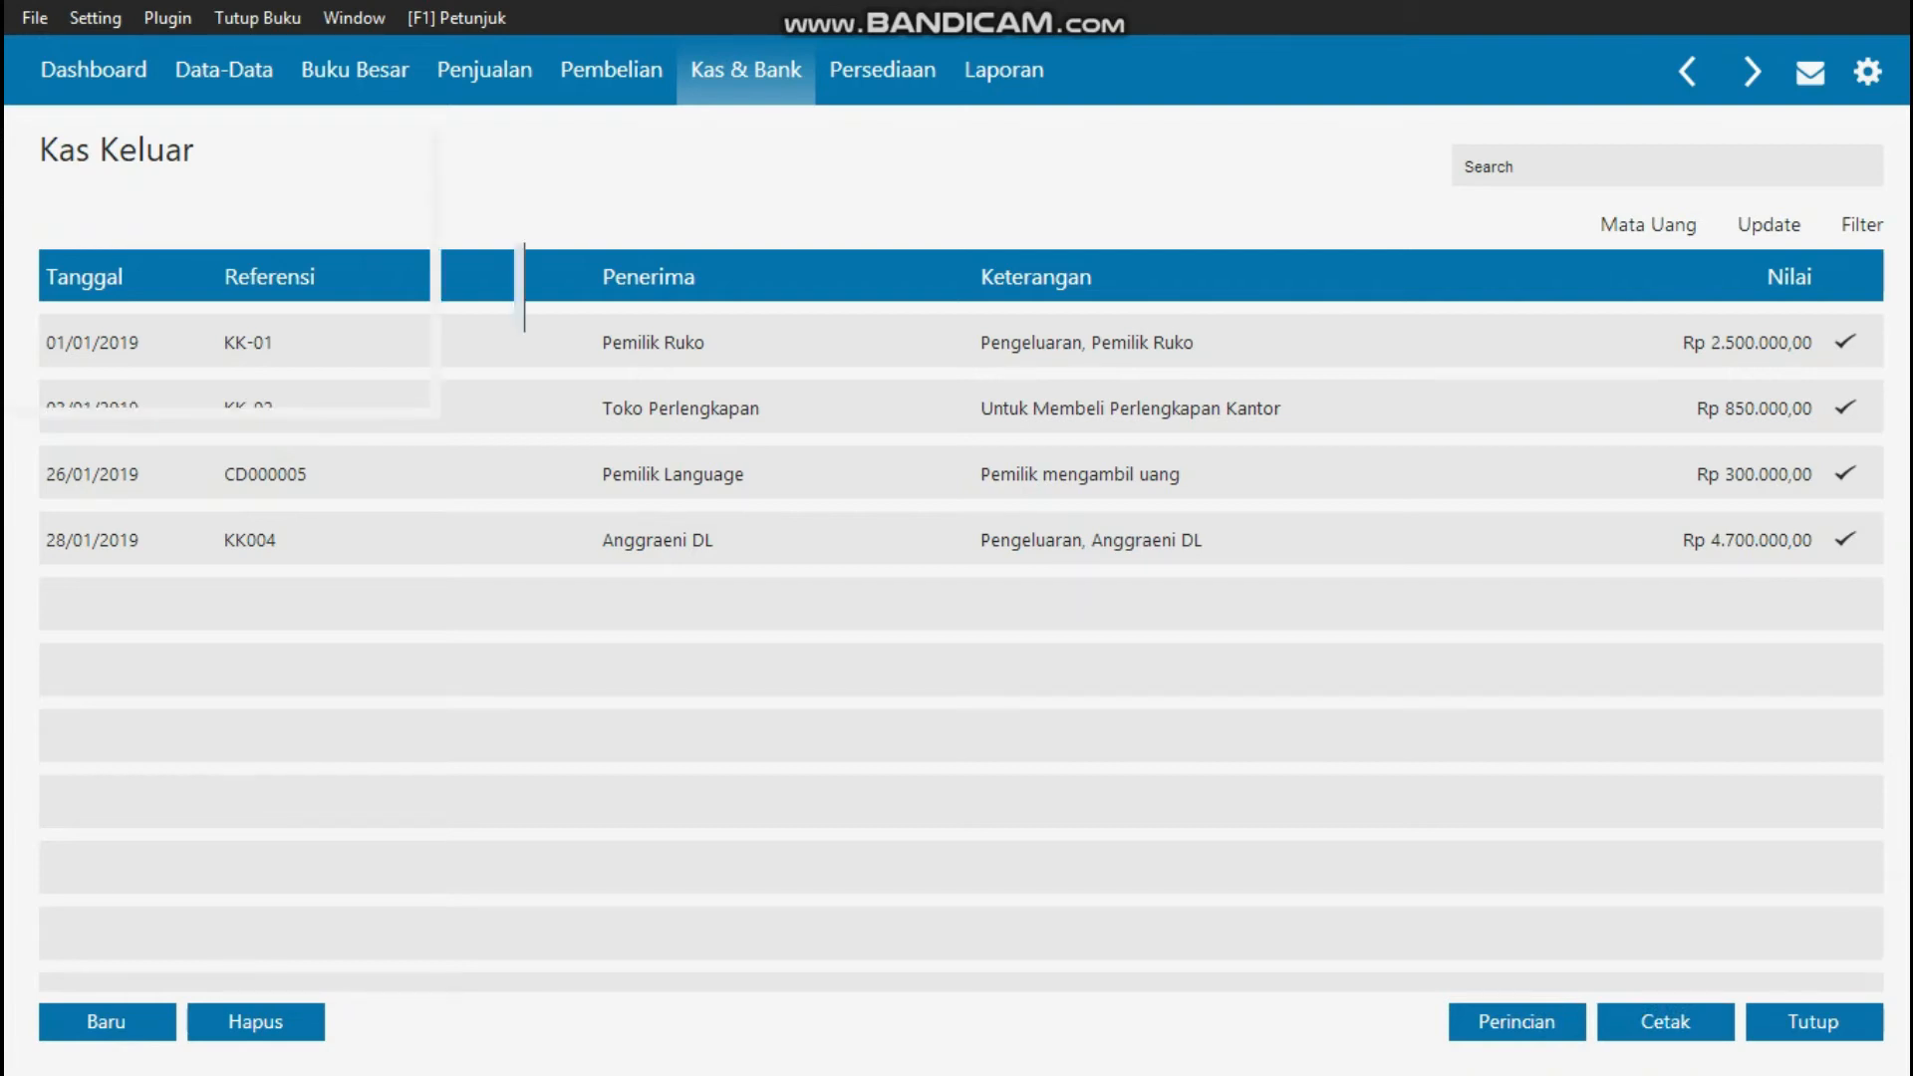
click(1814, 1023)
- Review cash receipt KM-01 from the Kas Masuk list and leave it without recording
click(743, 474)
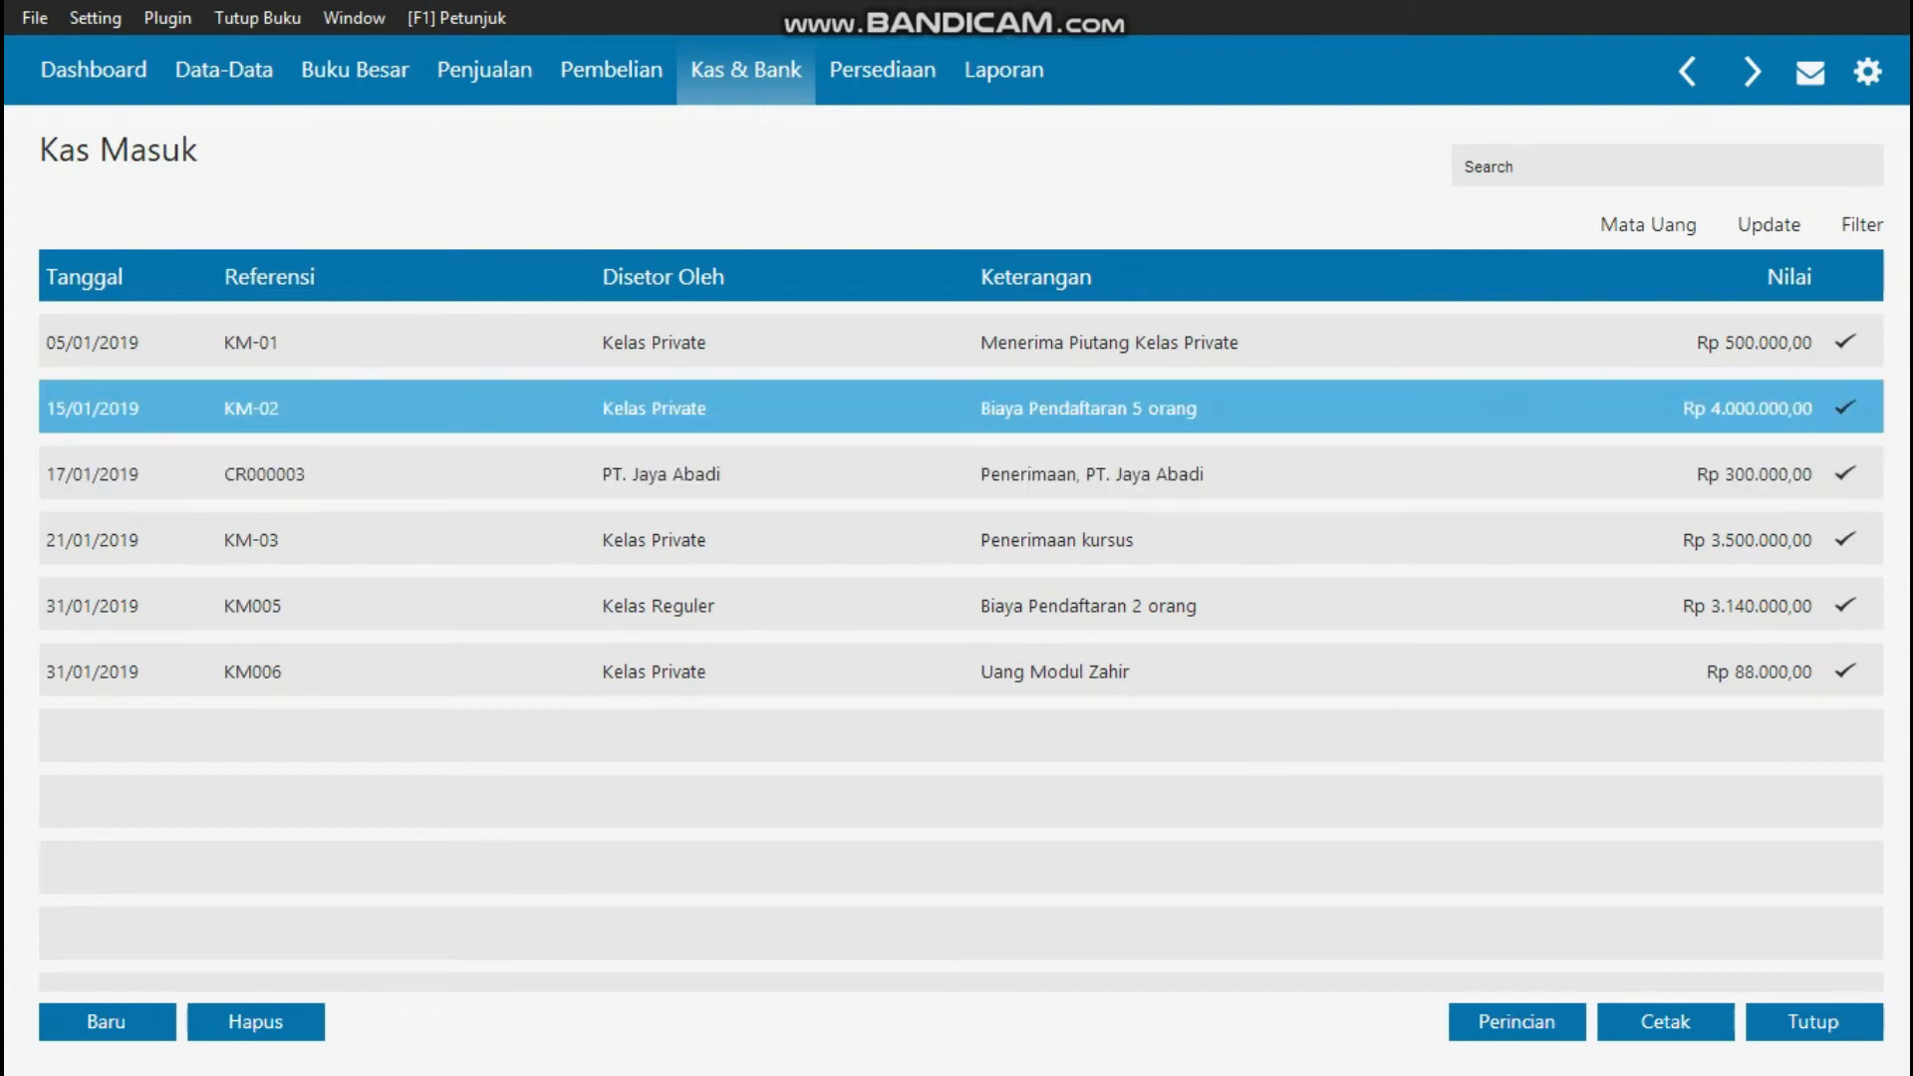
double_click(961, 342)
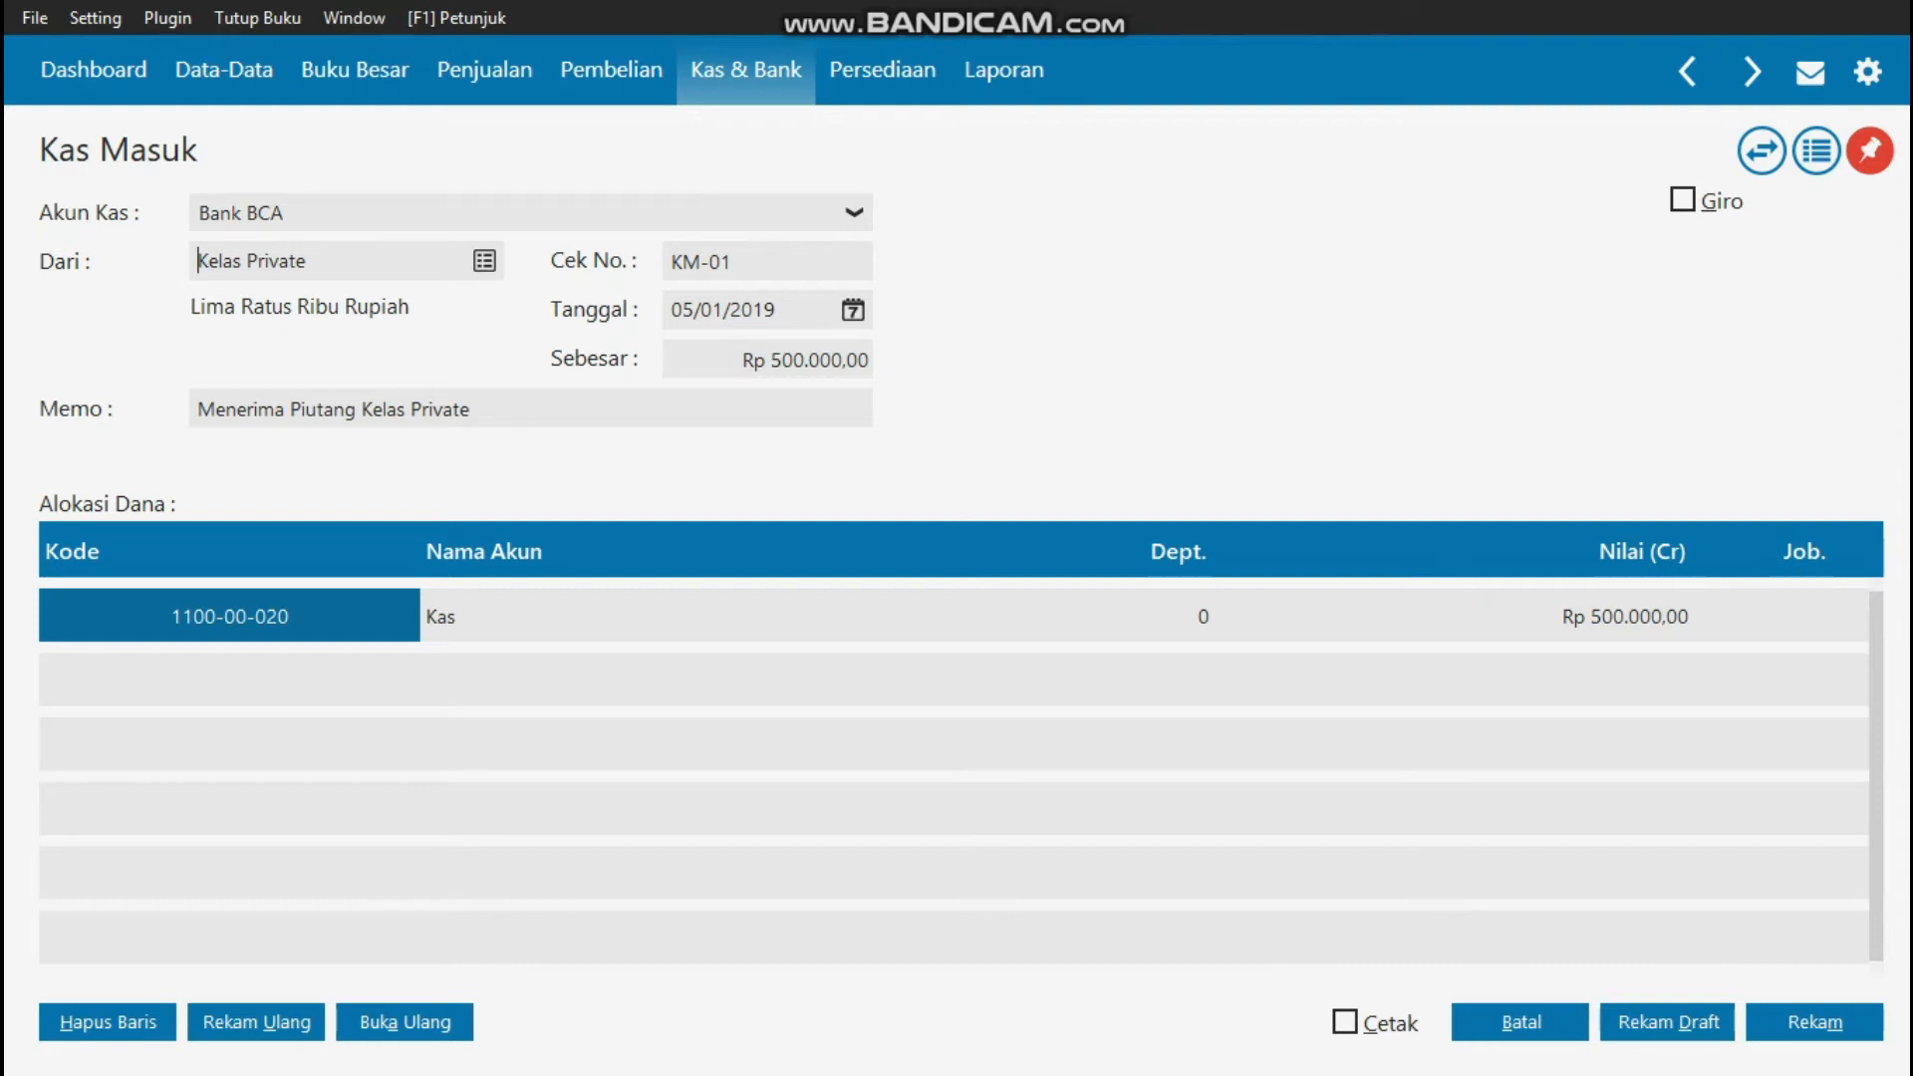
click(1515, 1023)
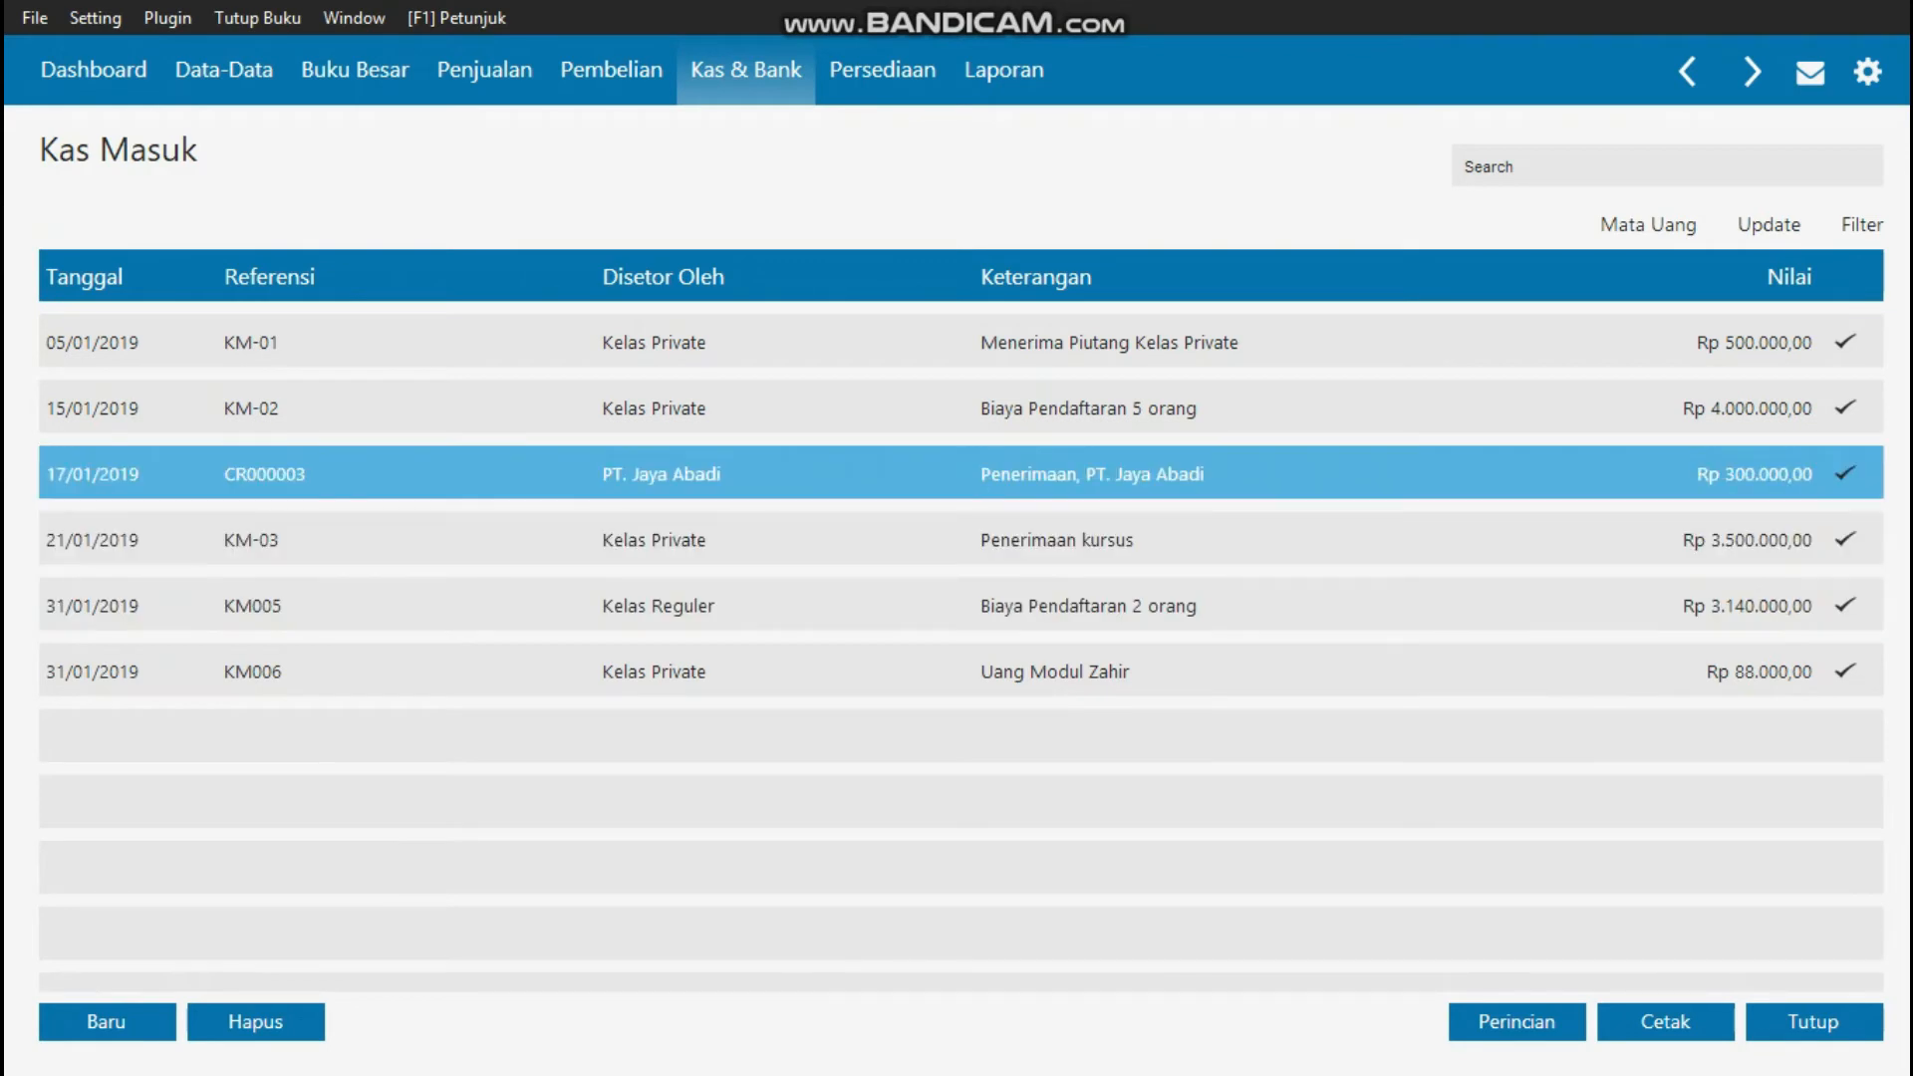
- Review payable payment CH-02 to PT. Santos without recording it, and close the Pembayaran Hutang Usaha list
click(611, 70)
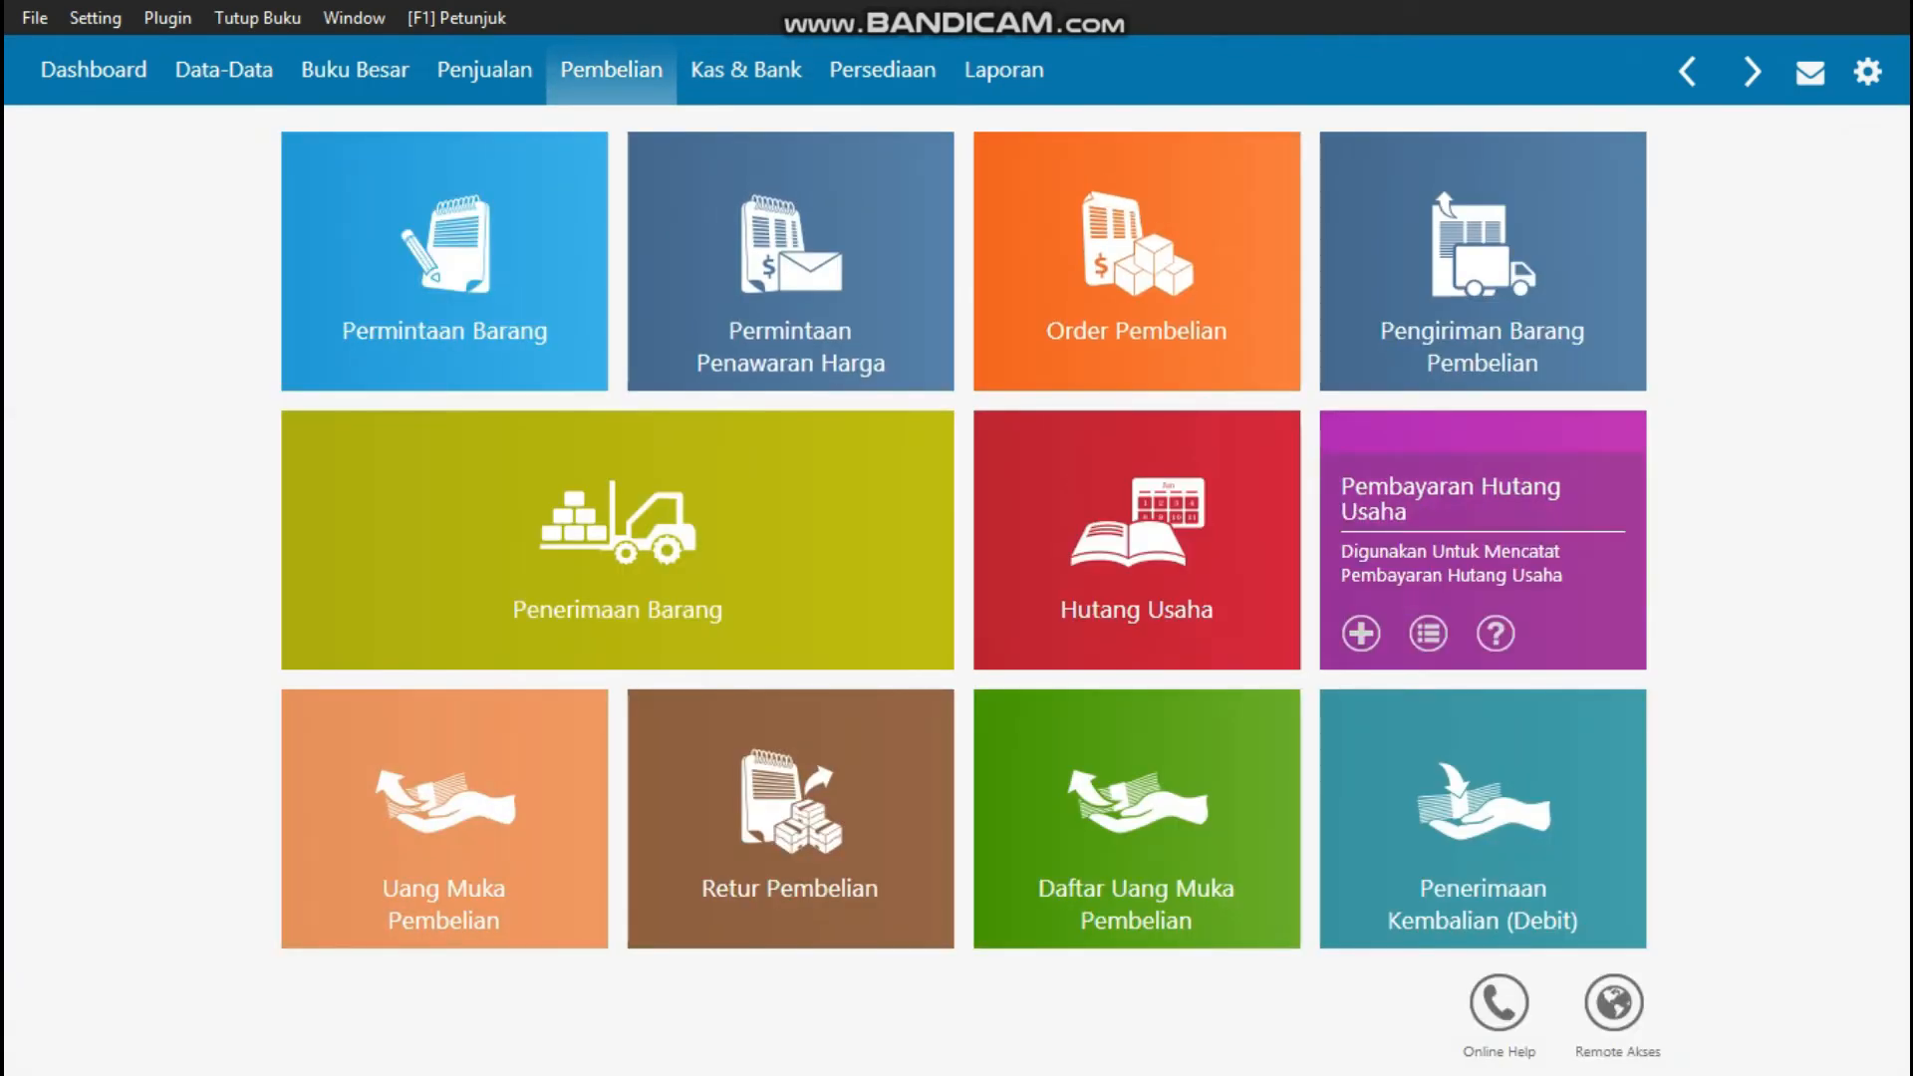
click(1483, 539)
click(1121, 409)
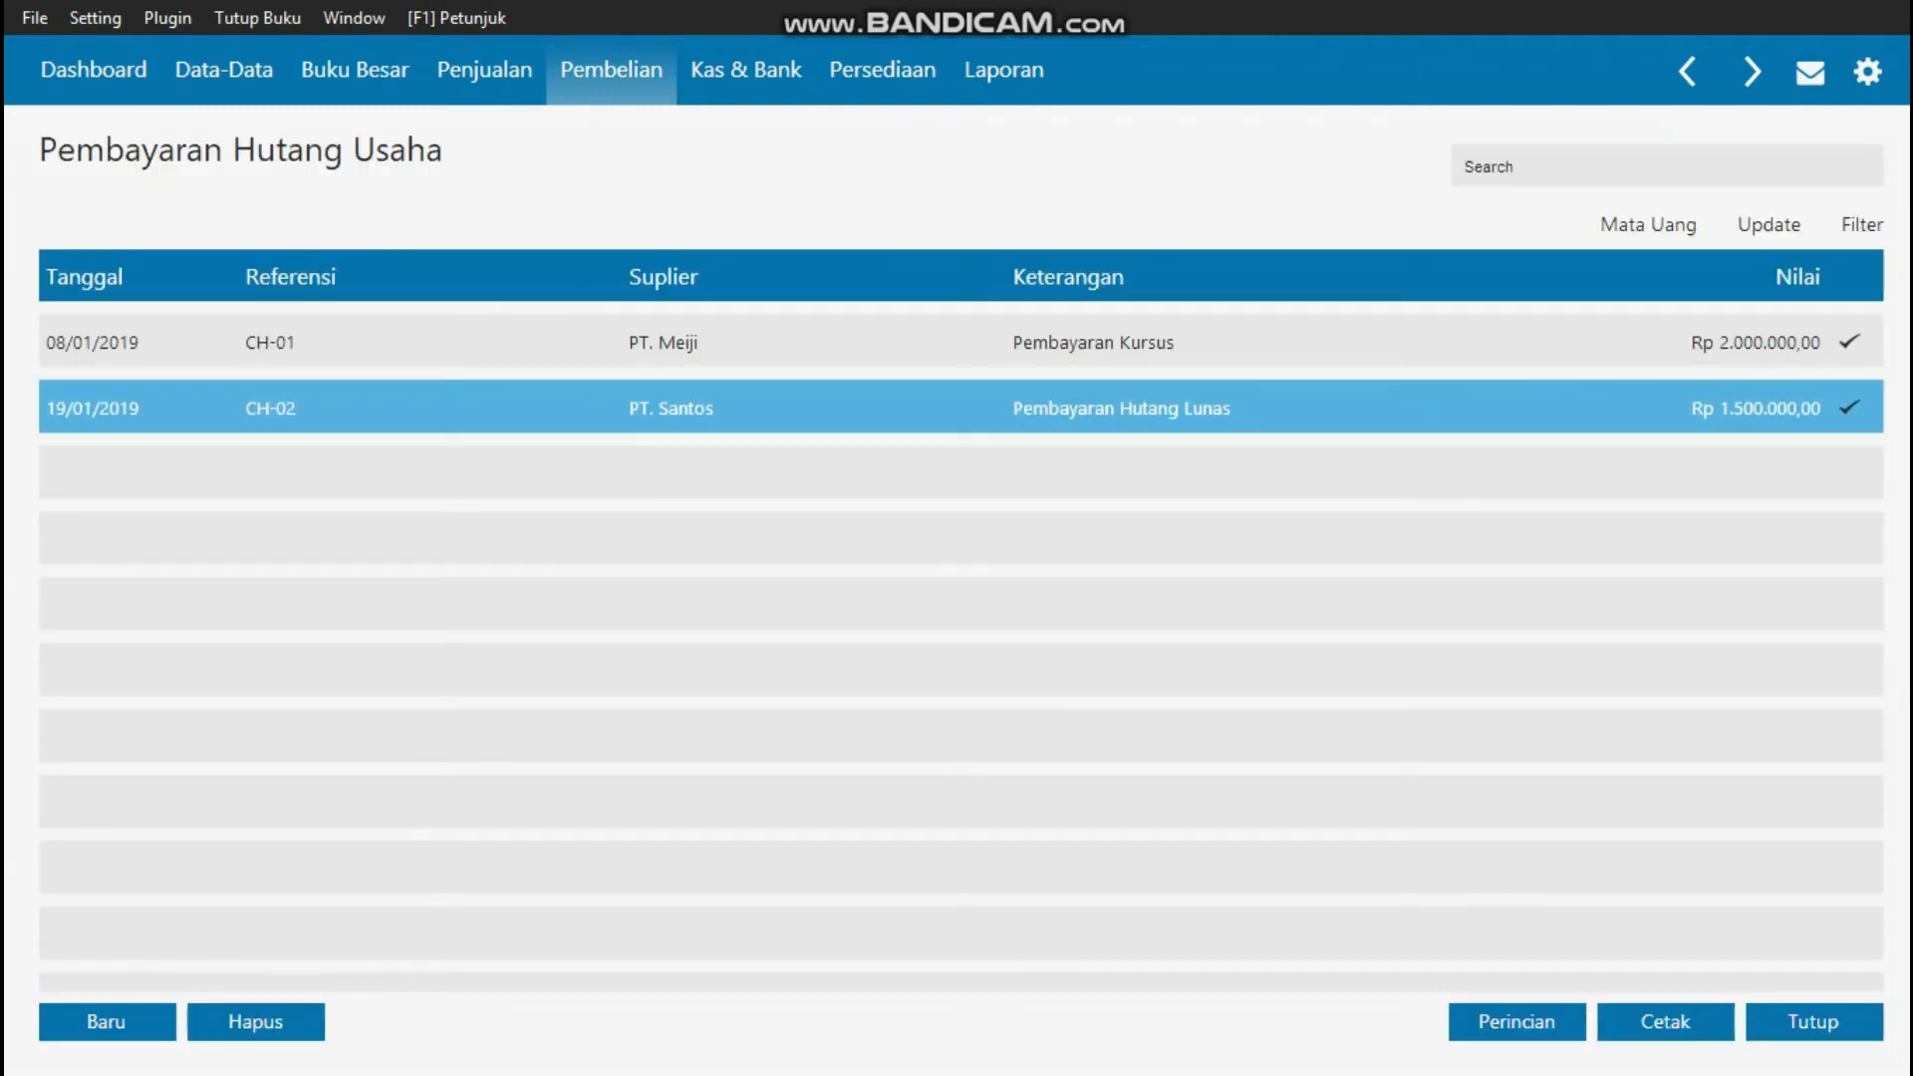
click(997, 408)
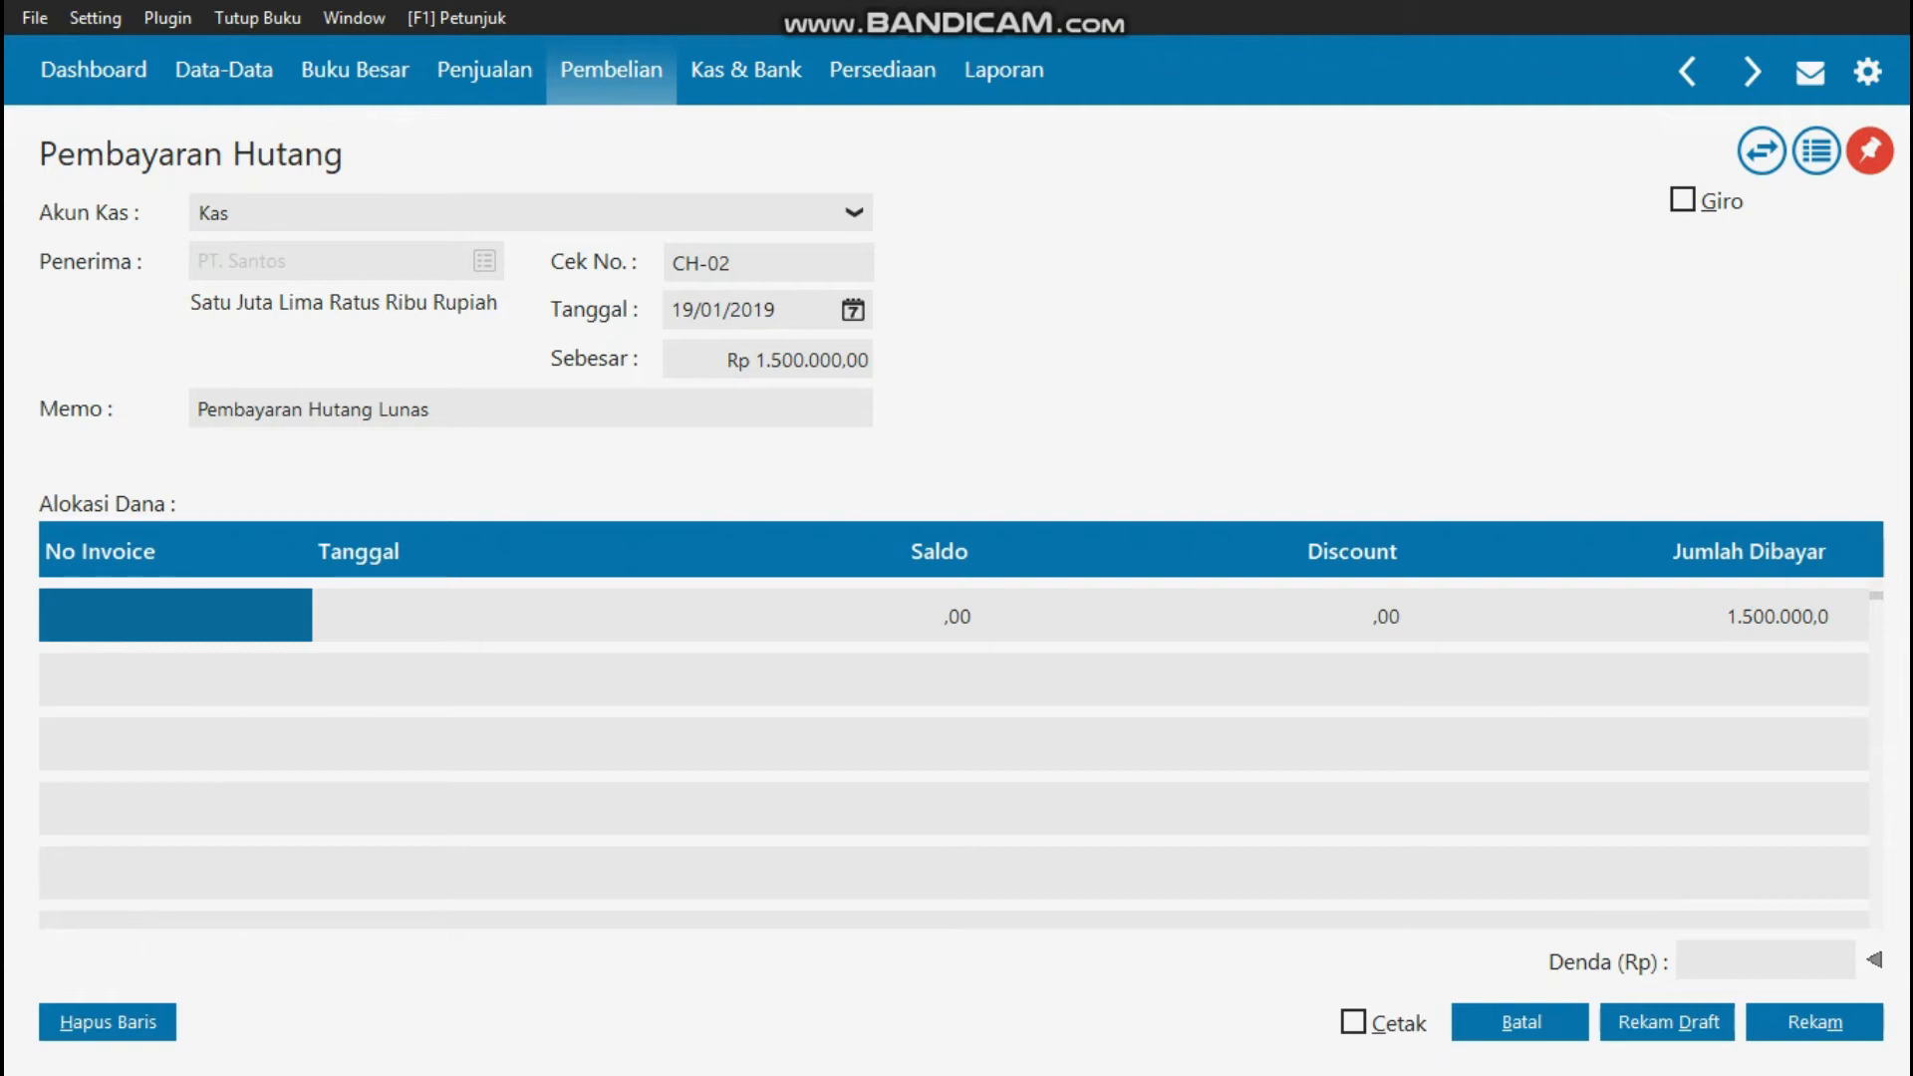
click(1519, 1022)
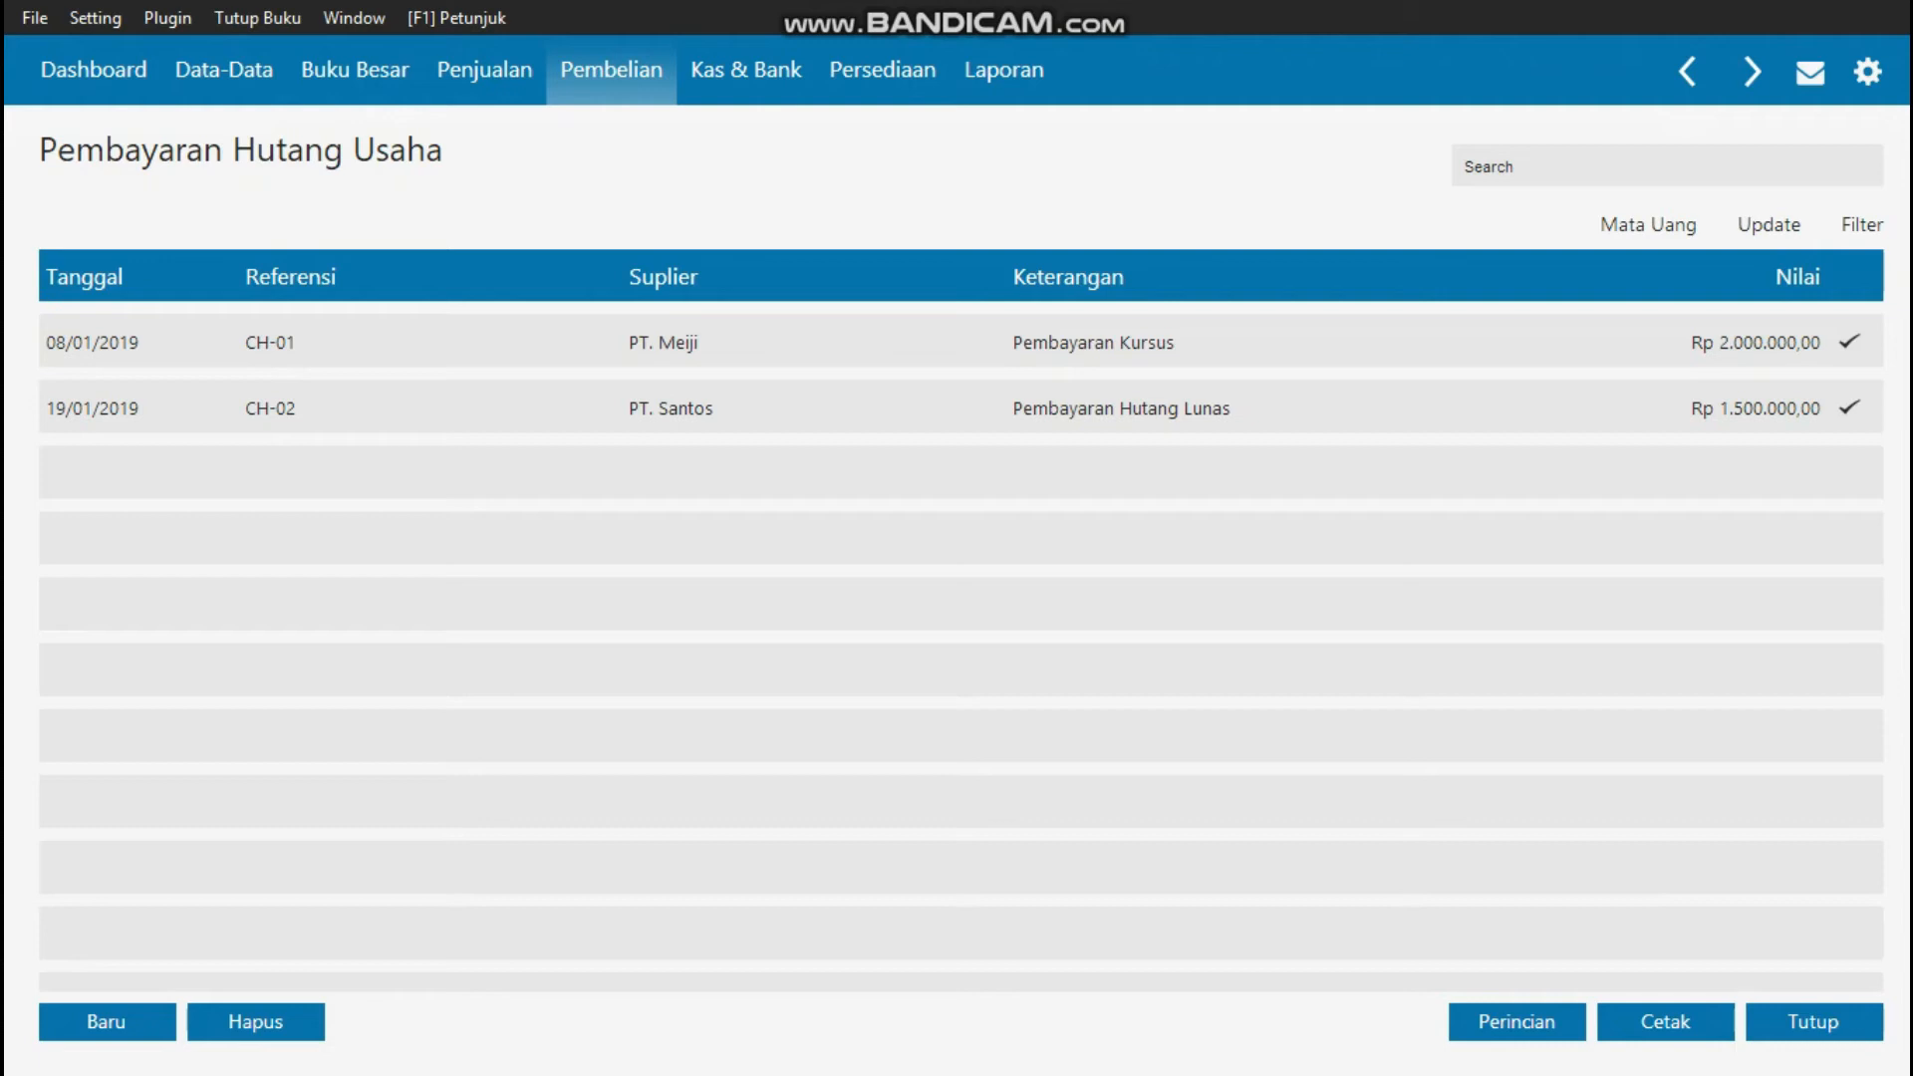
double_click(1094, 343)
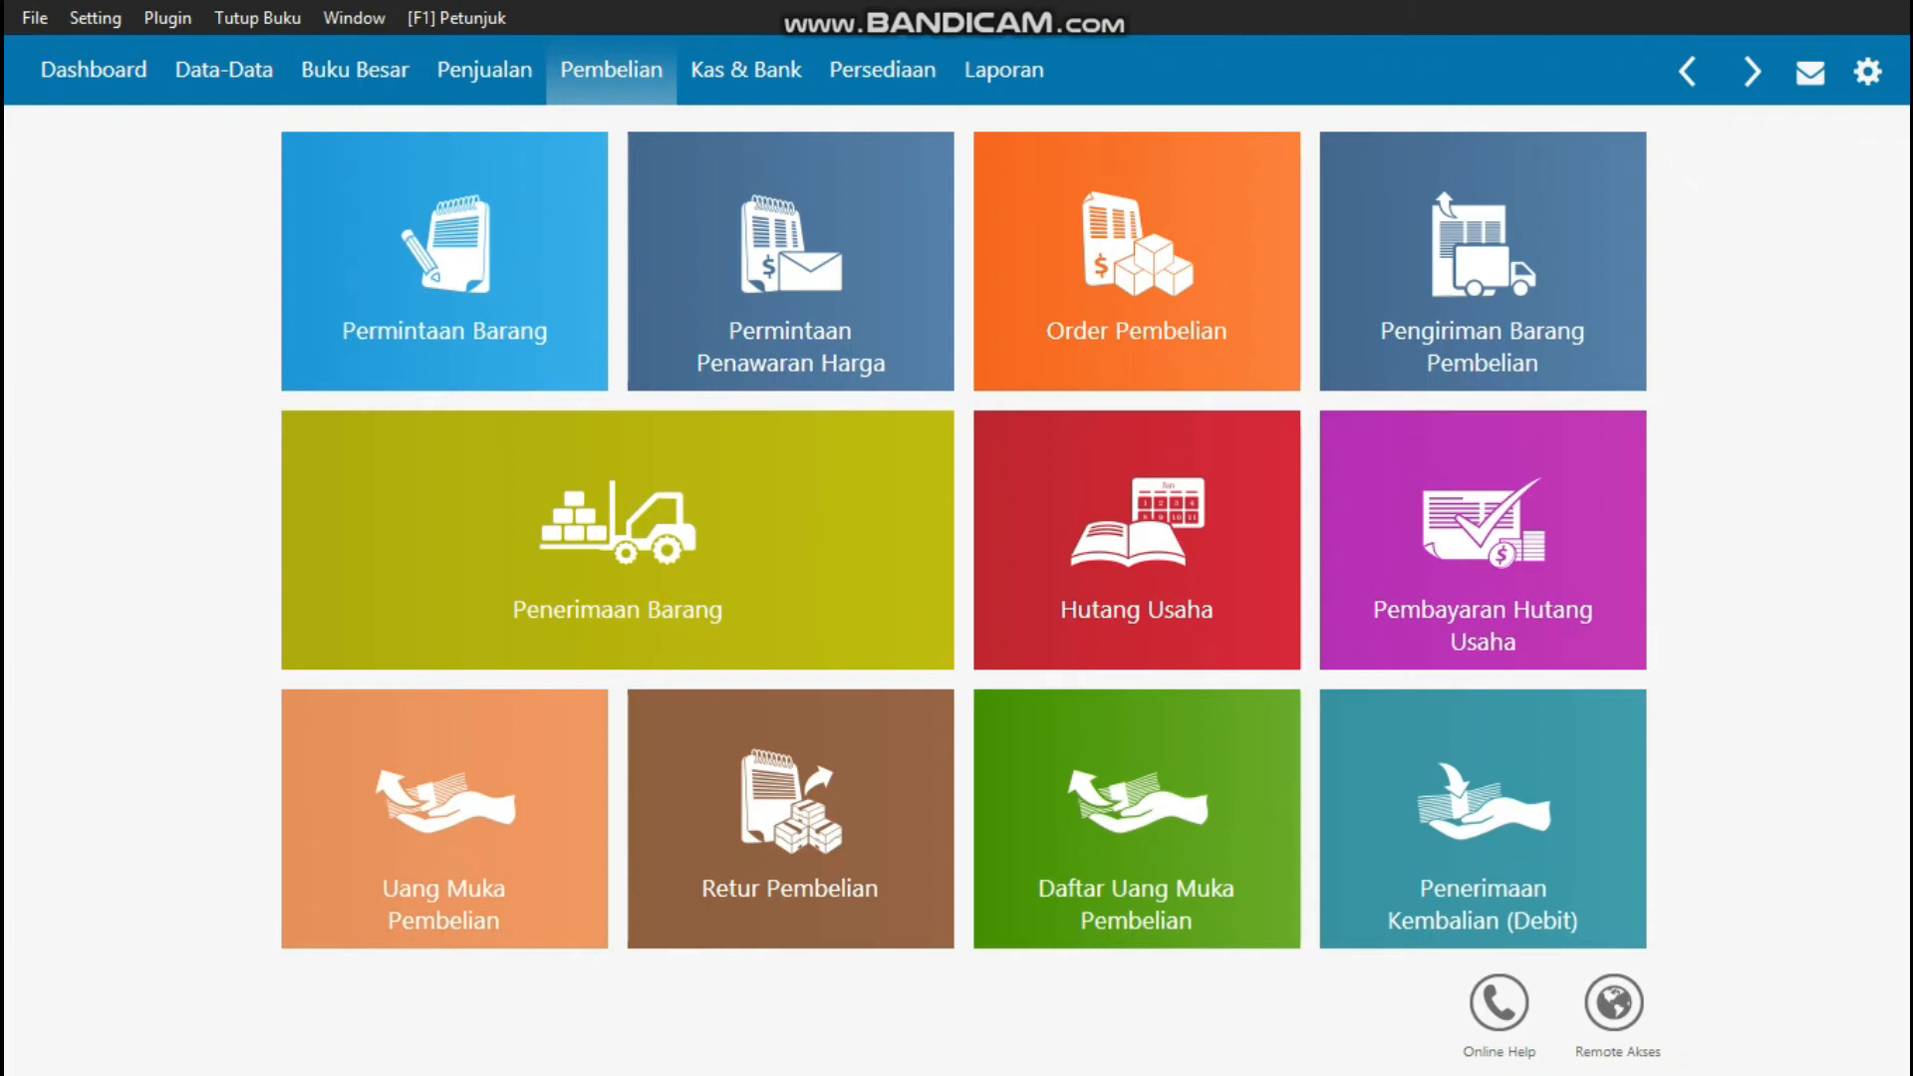
- Review purchase order FB-02 to PT. Meiji from the Order Pembelian list and cancel out of it without recording
click(1137, 261)
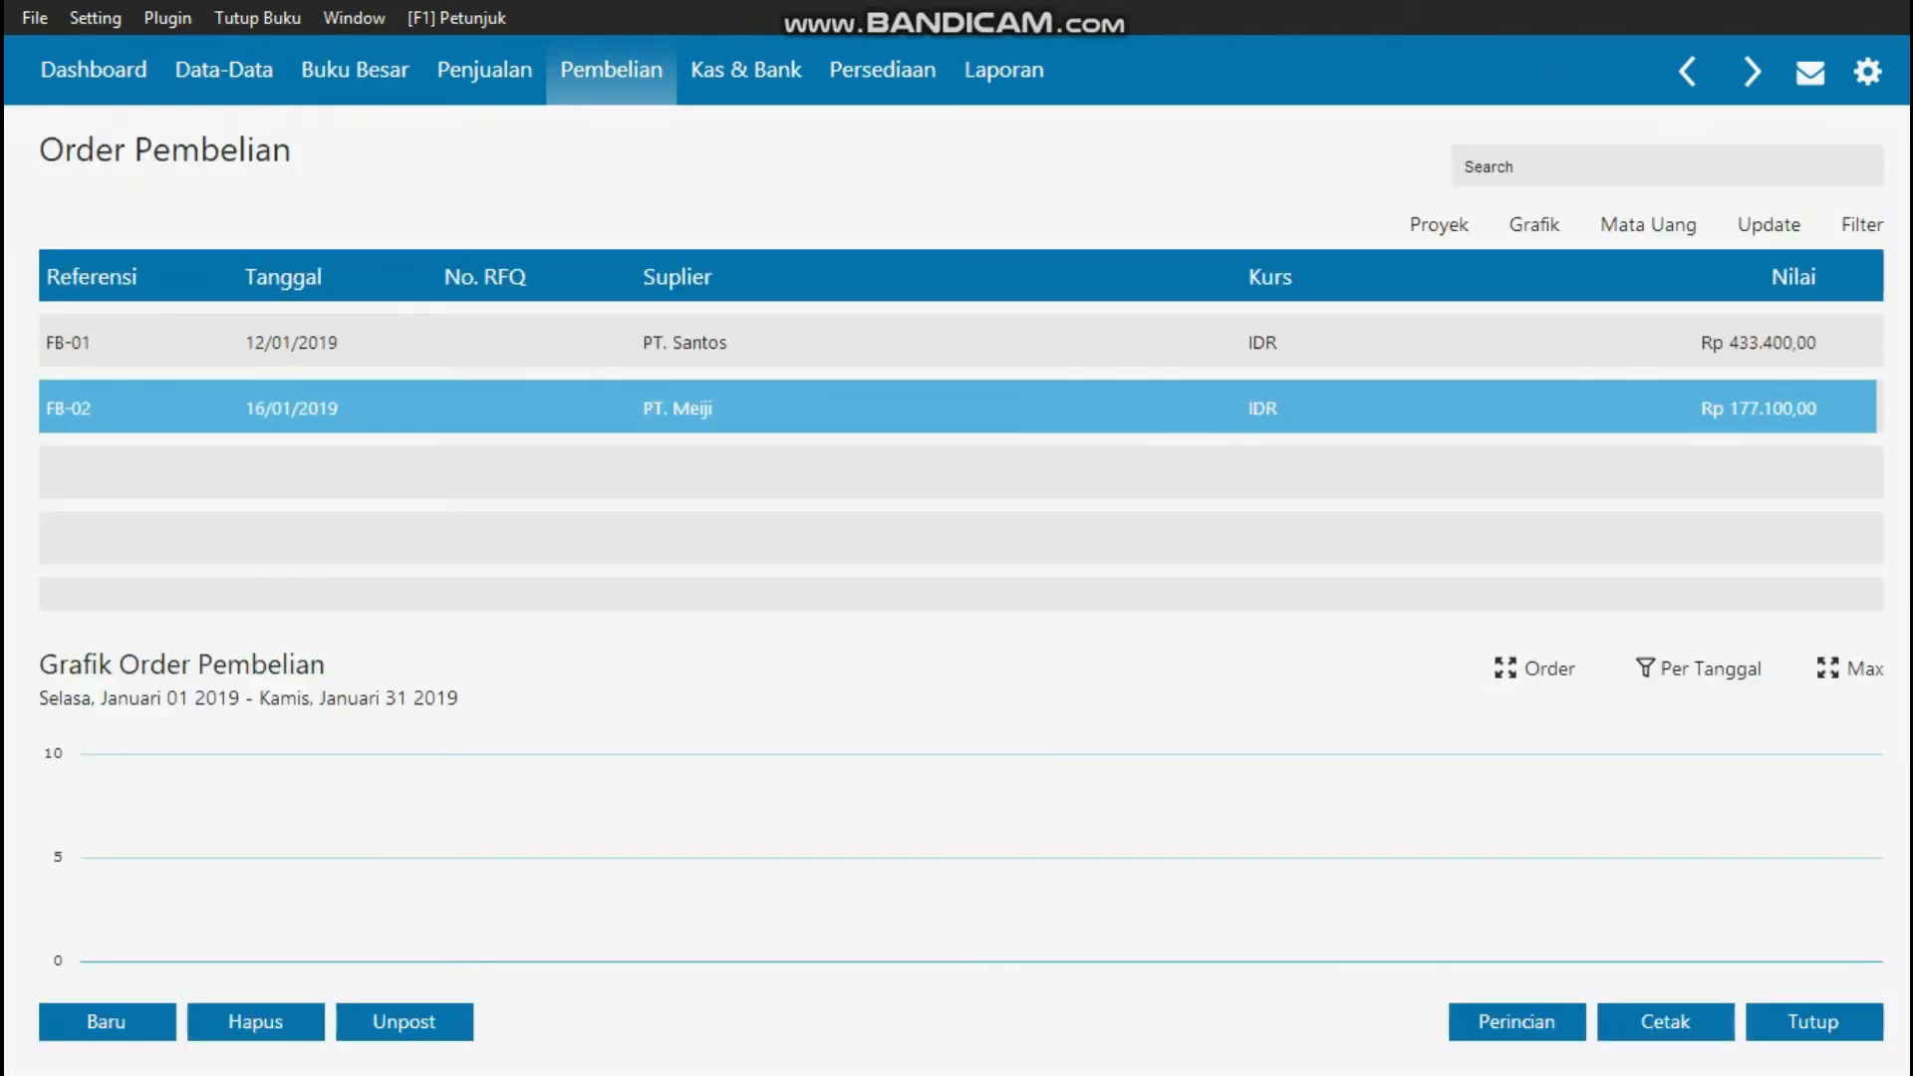
double_click(961, 408)
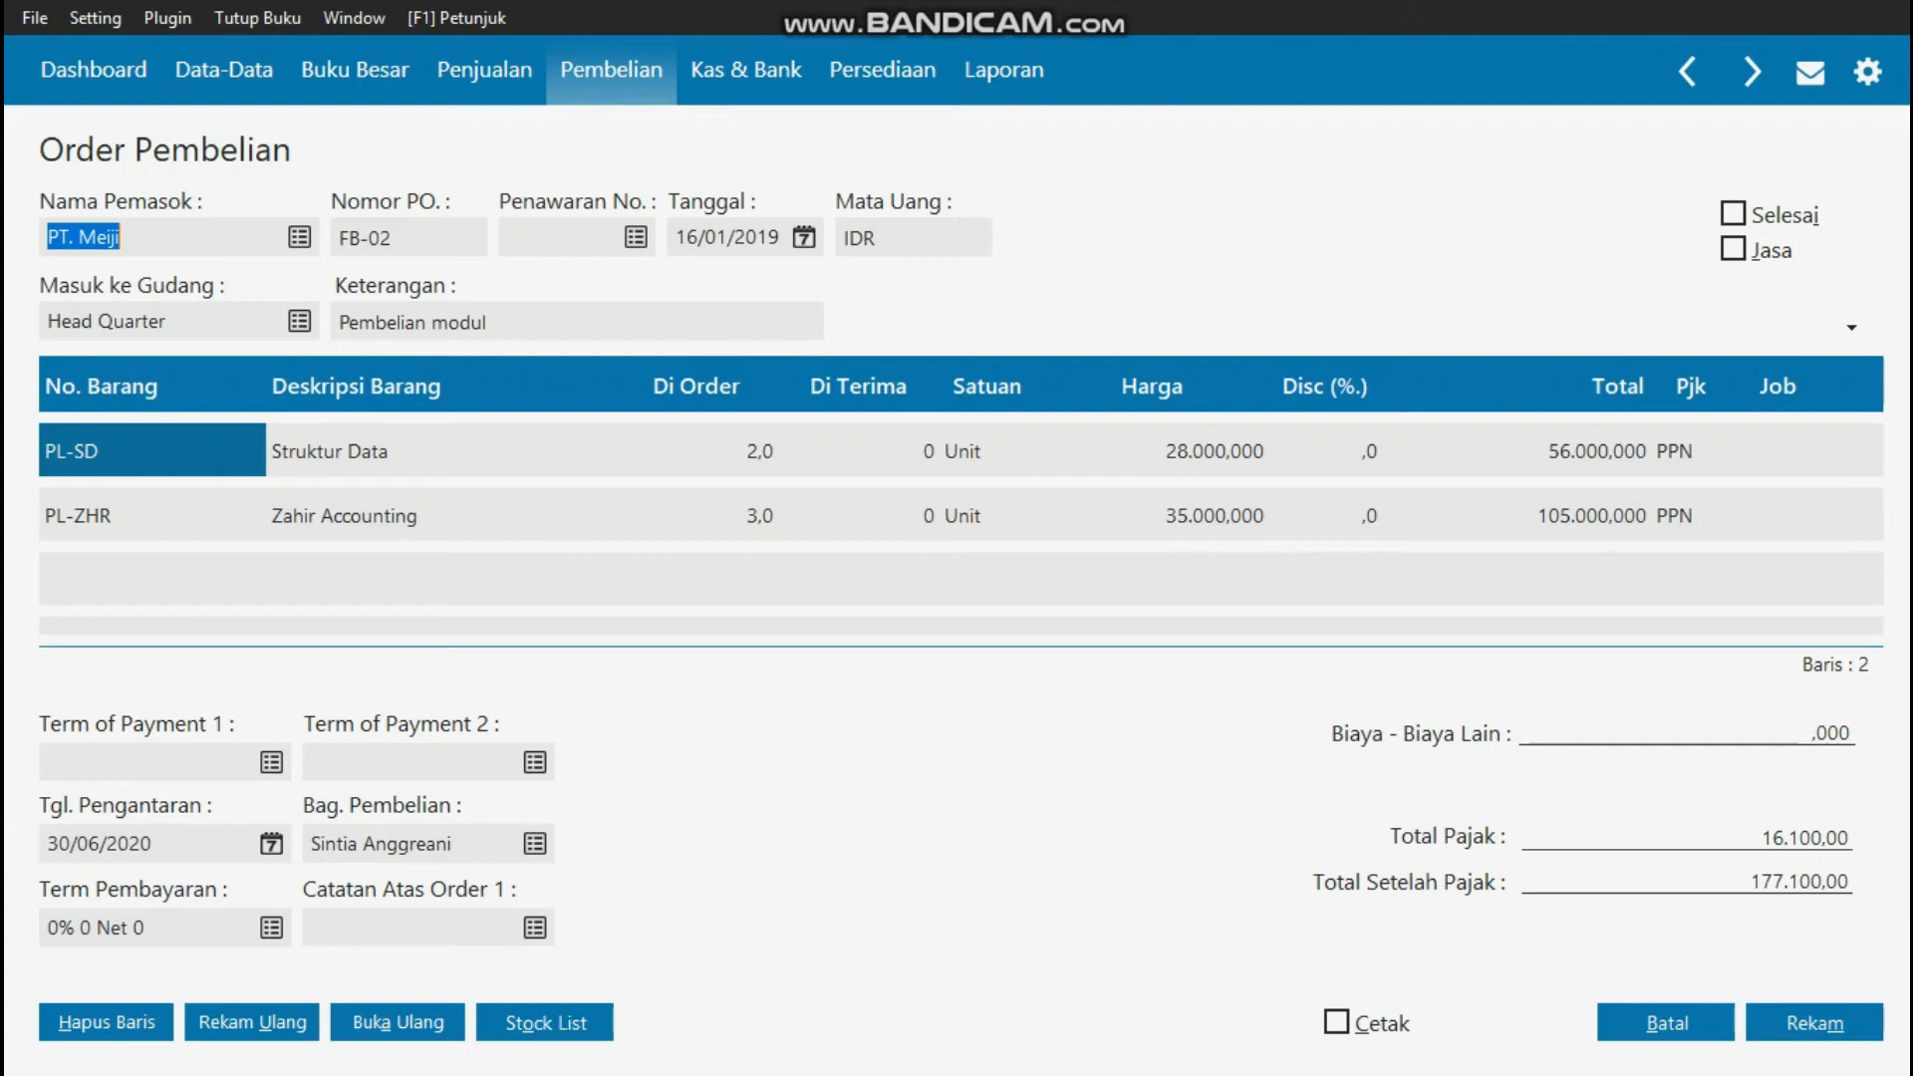
click(1666, 1022)
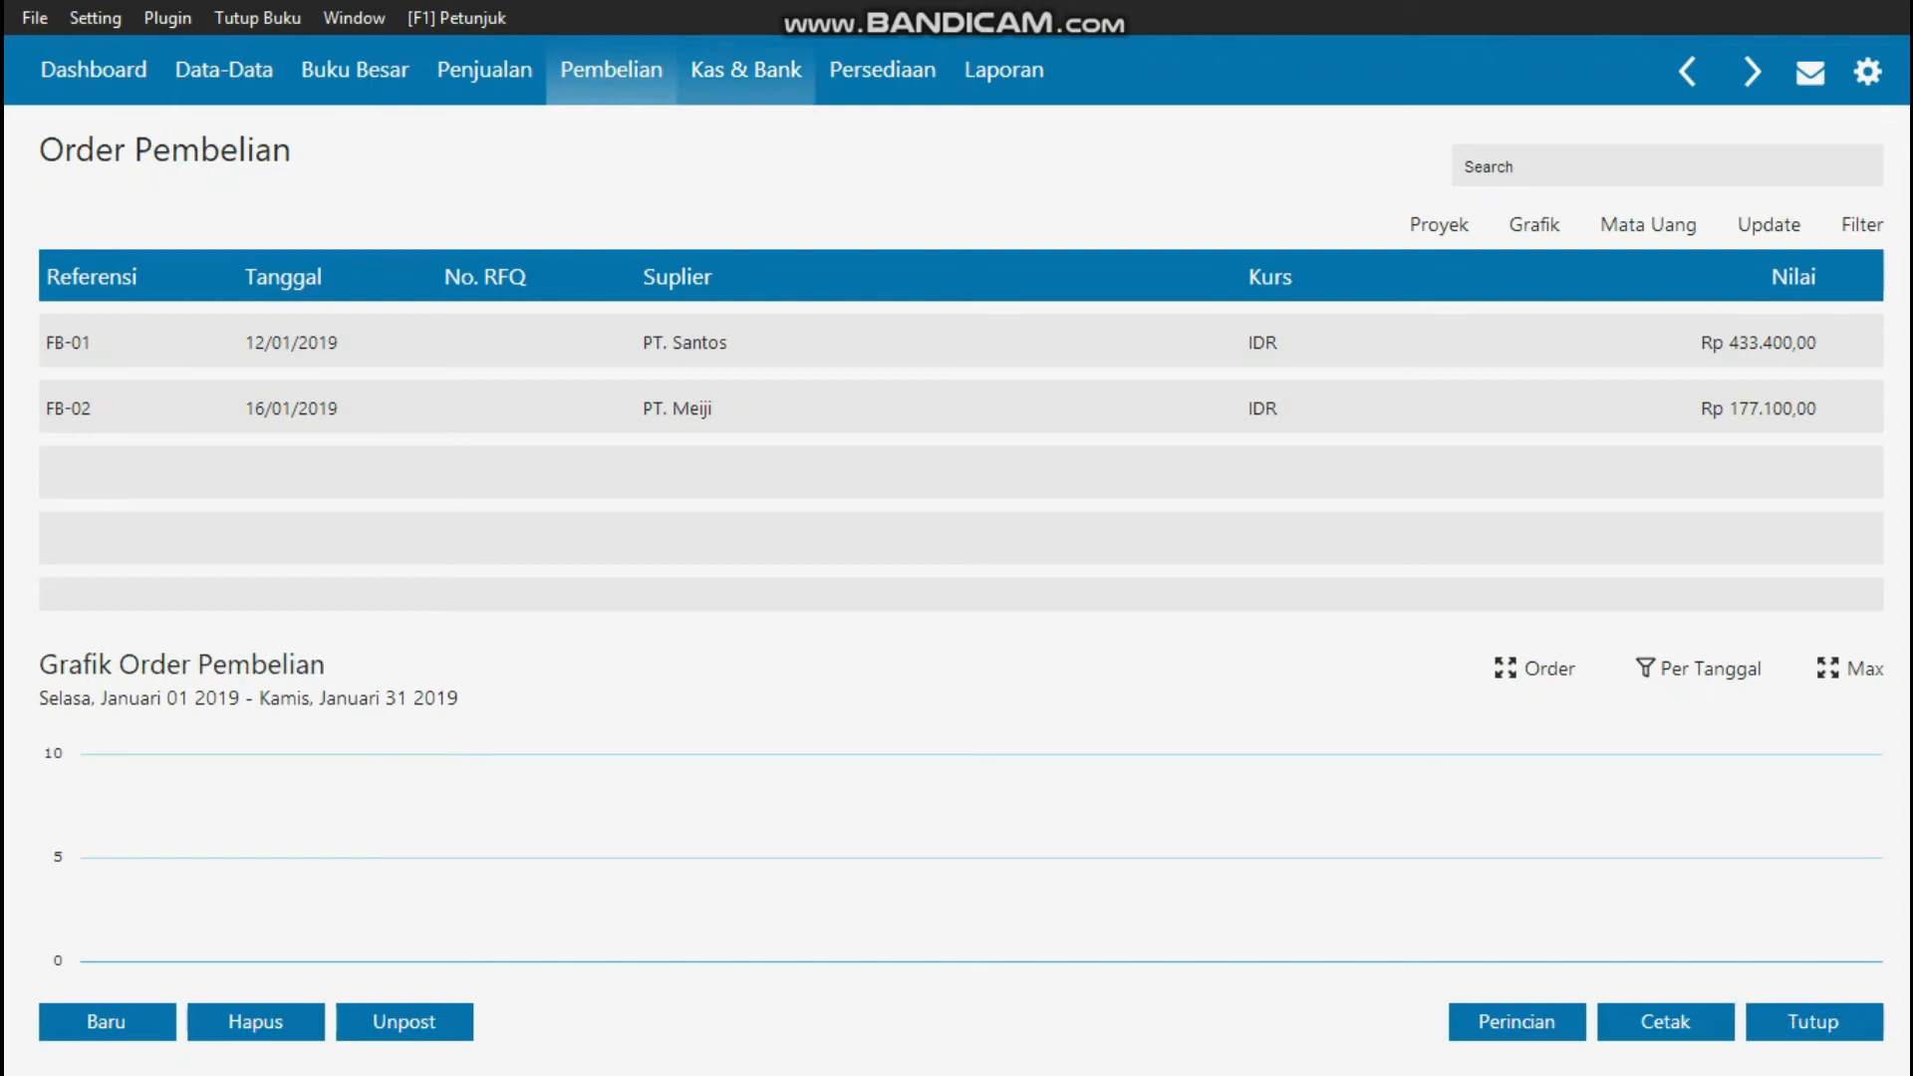
- Review cash receipt KM-02 (Biaya Pendaftaran 5 orang) from the Kas Masuk list and cancel out of it
click(747, 70)
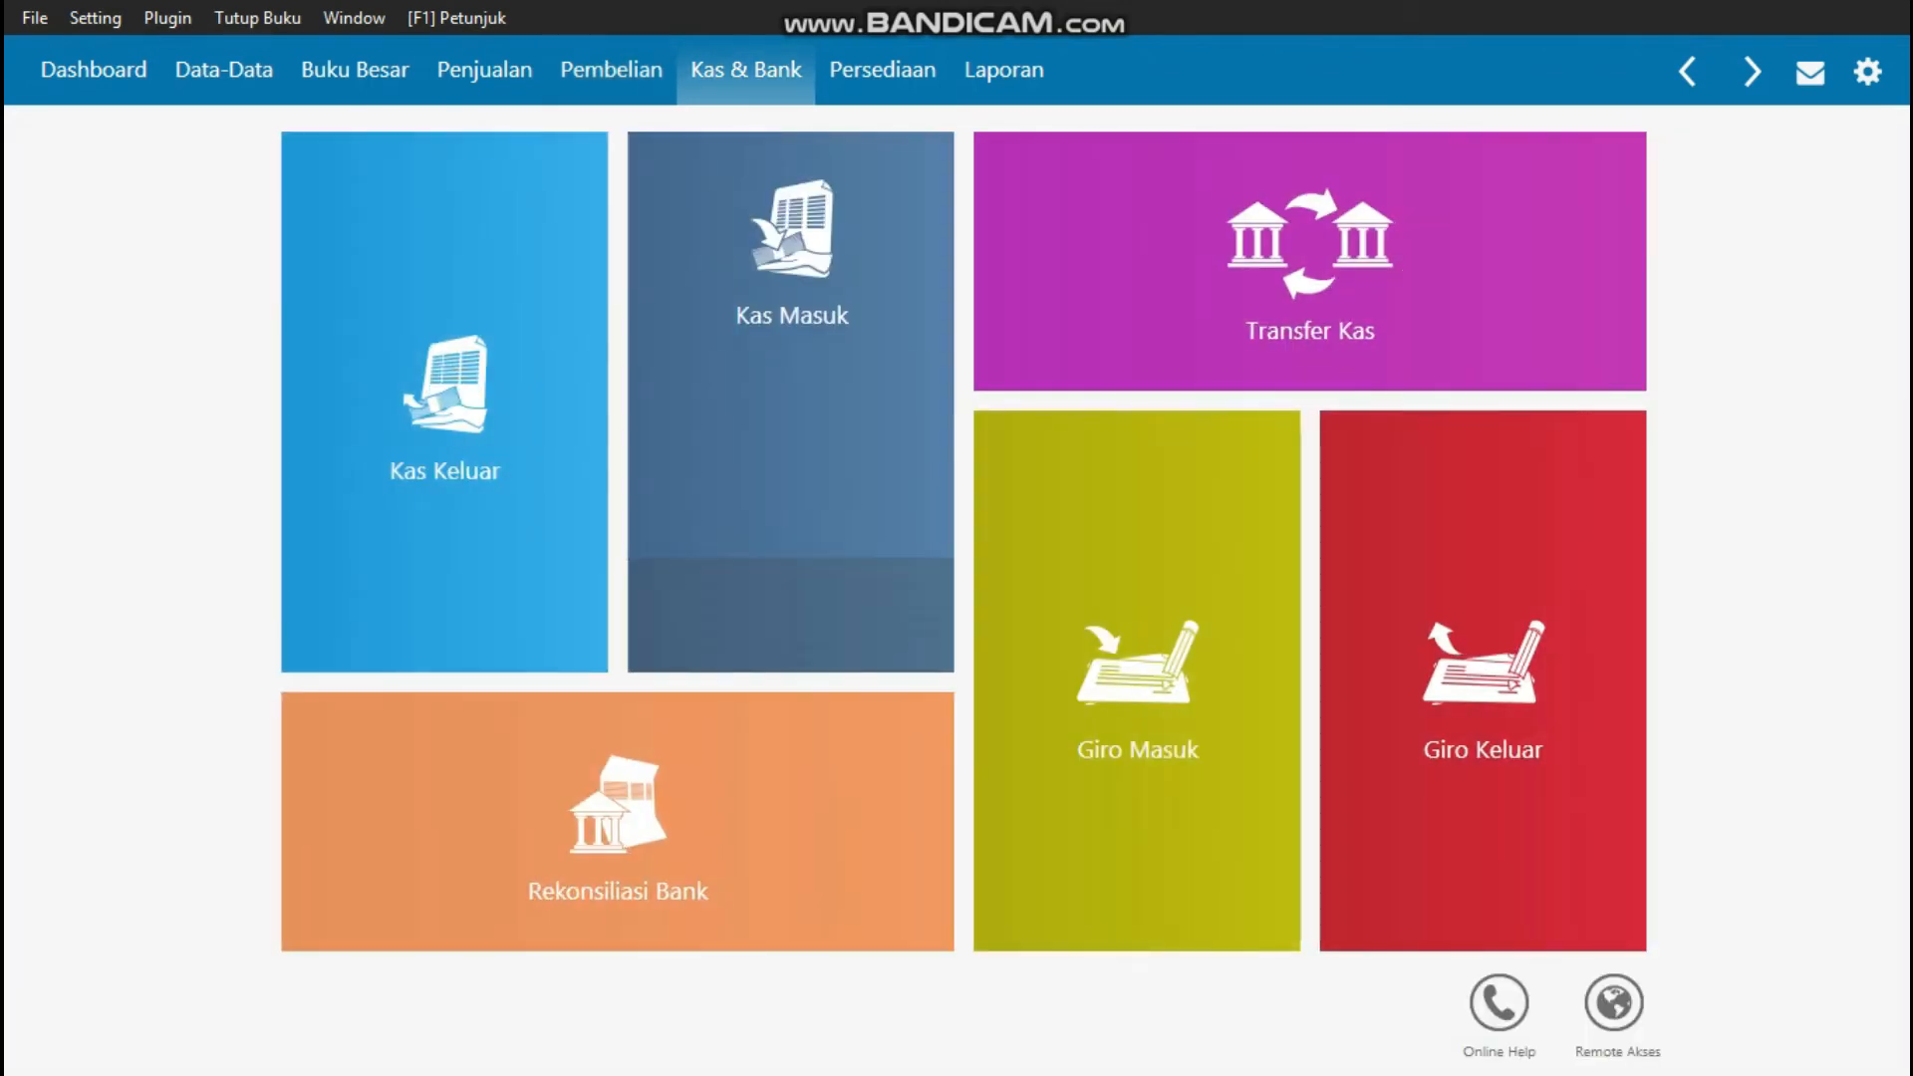
click(790, 418)
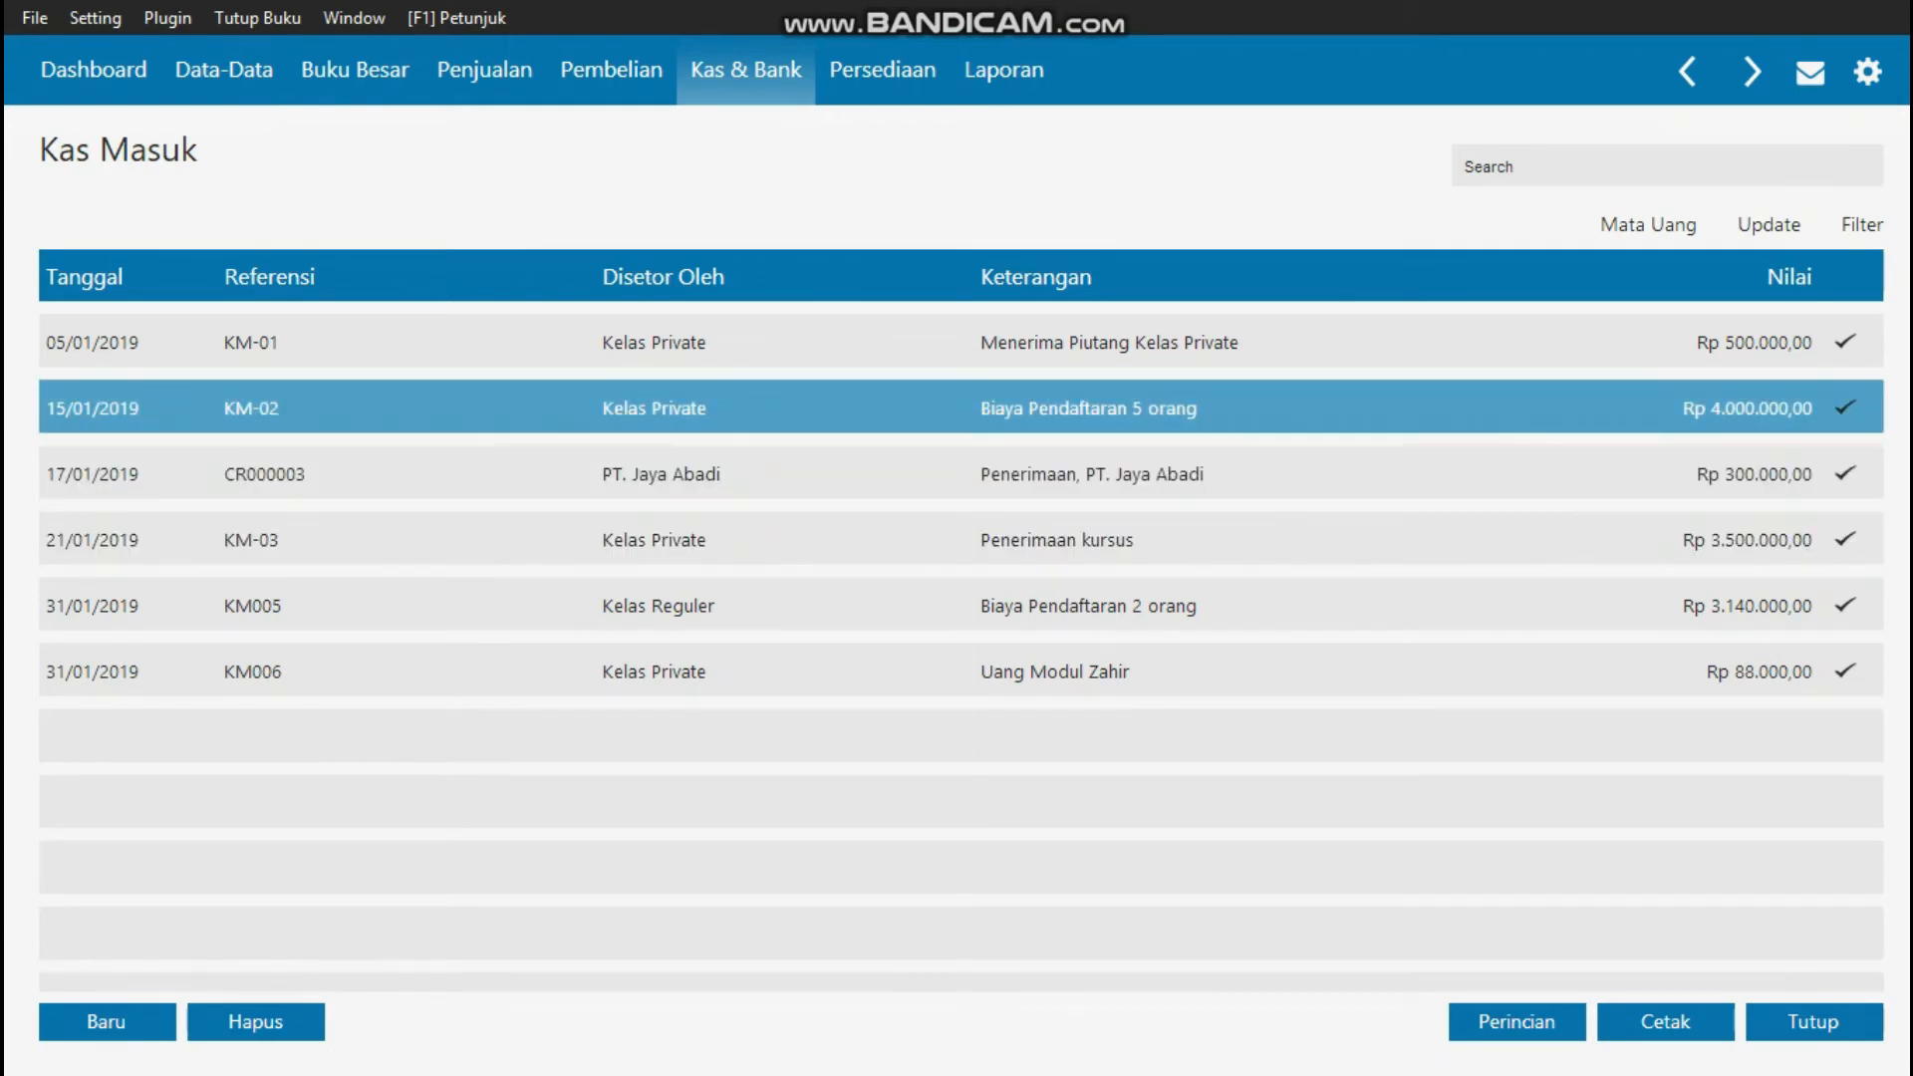
double_click(797, 408)
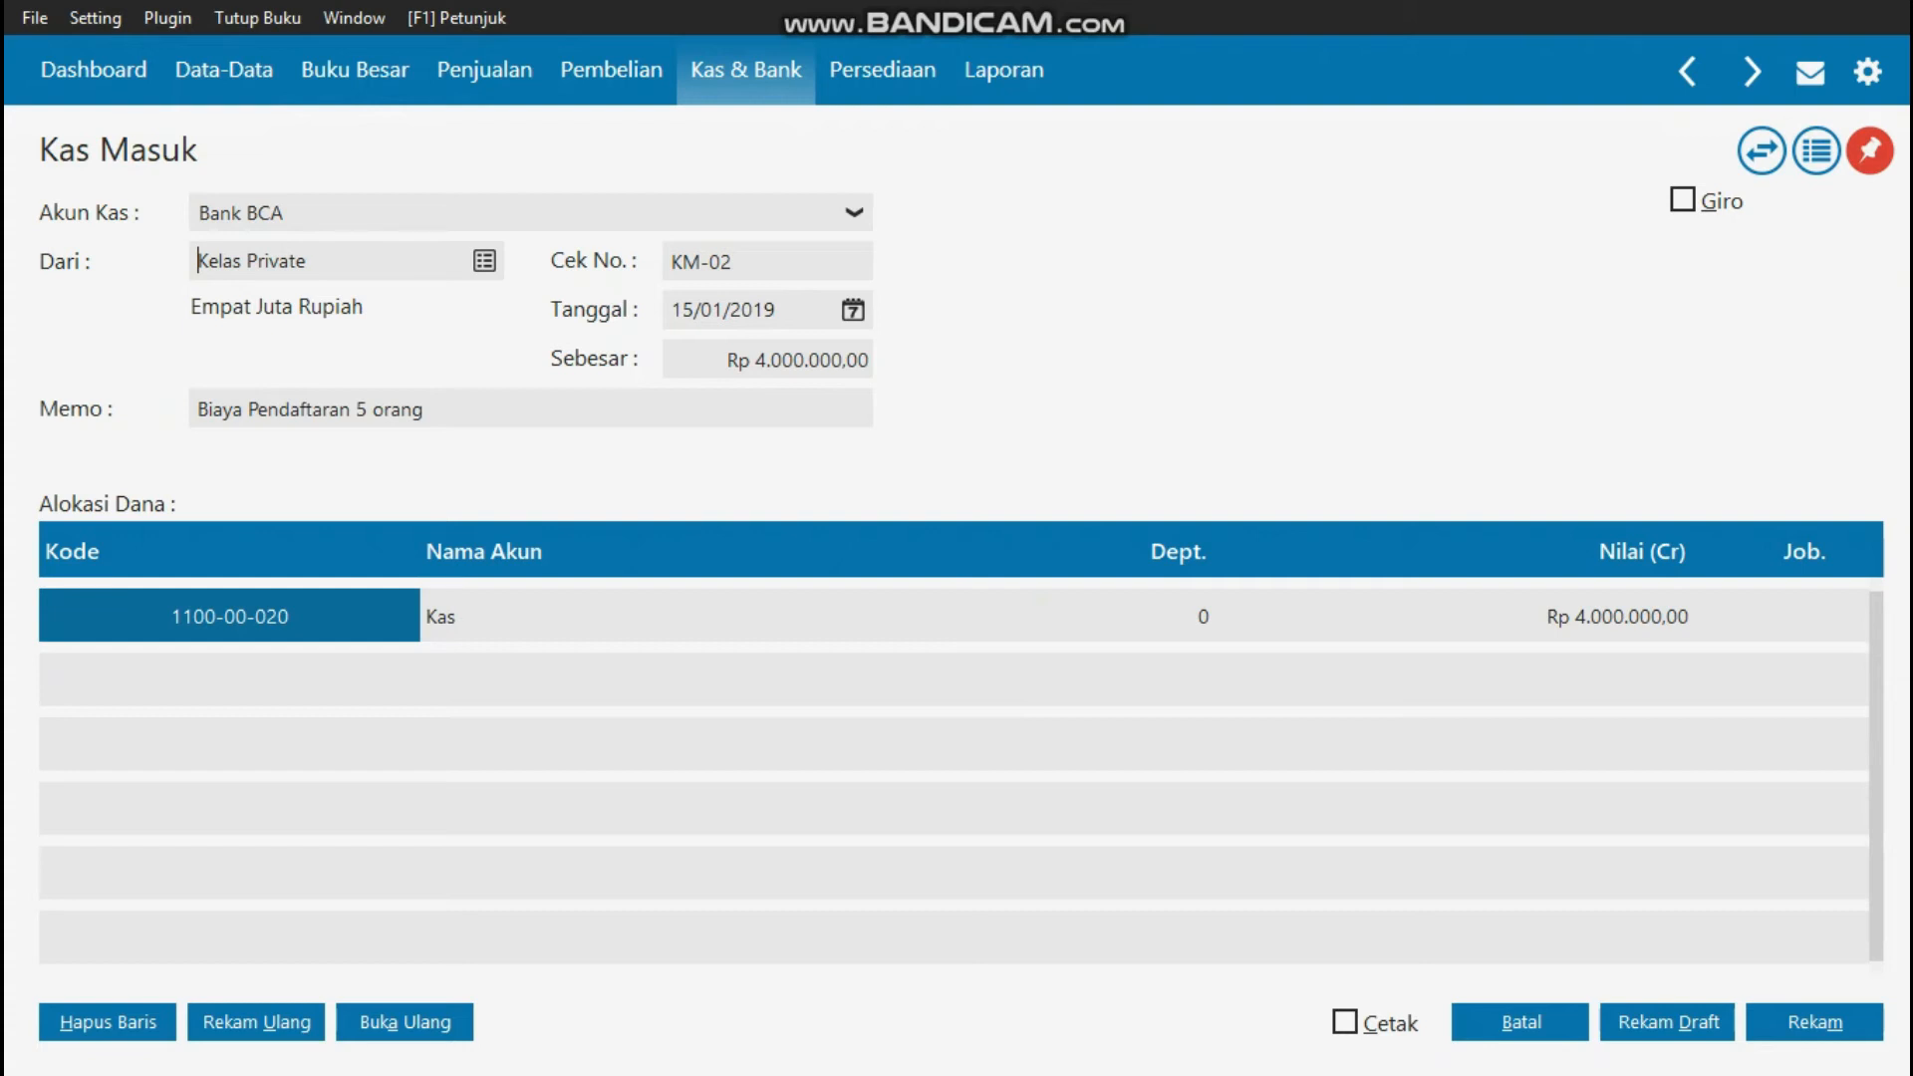
click(1521, 1022)
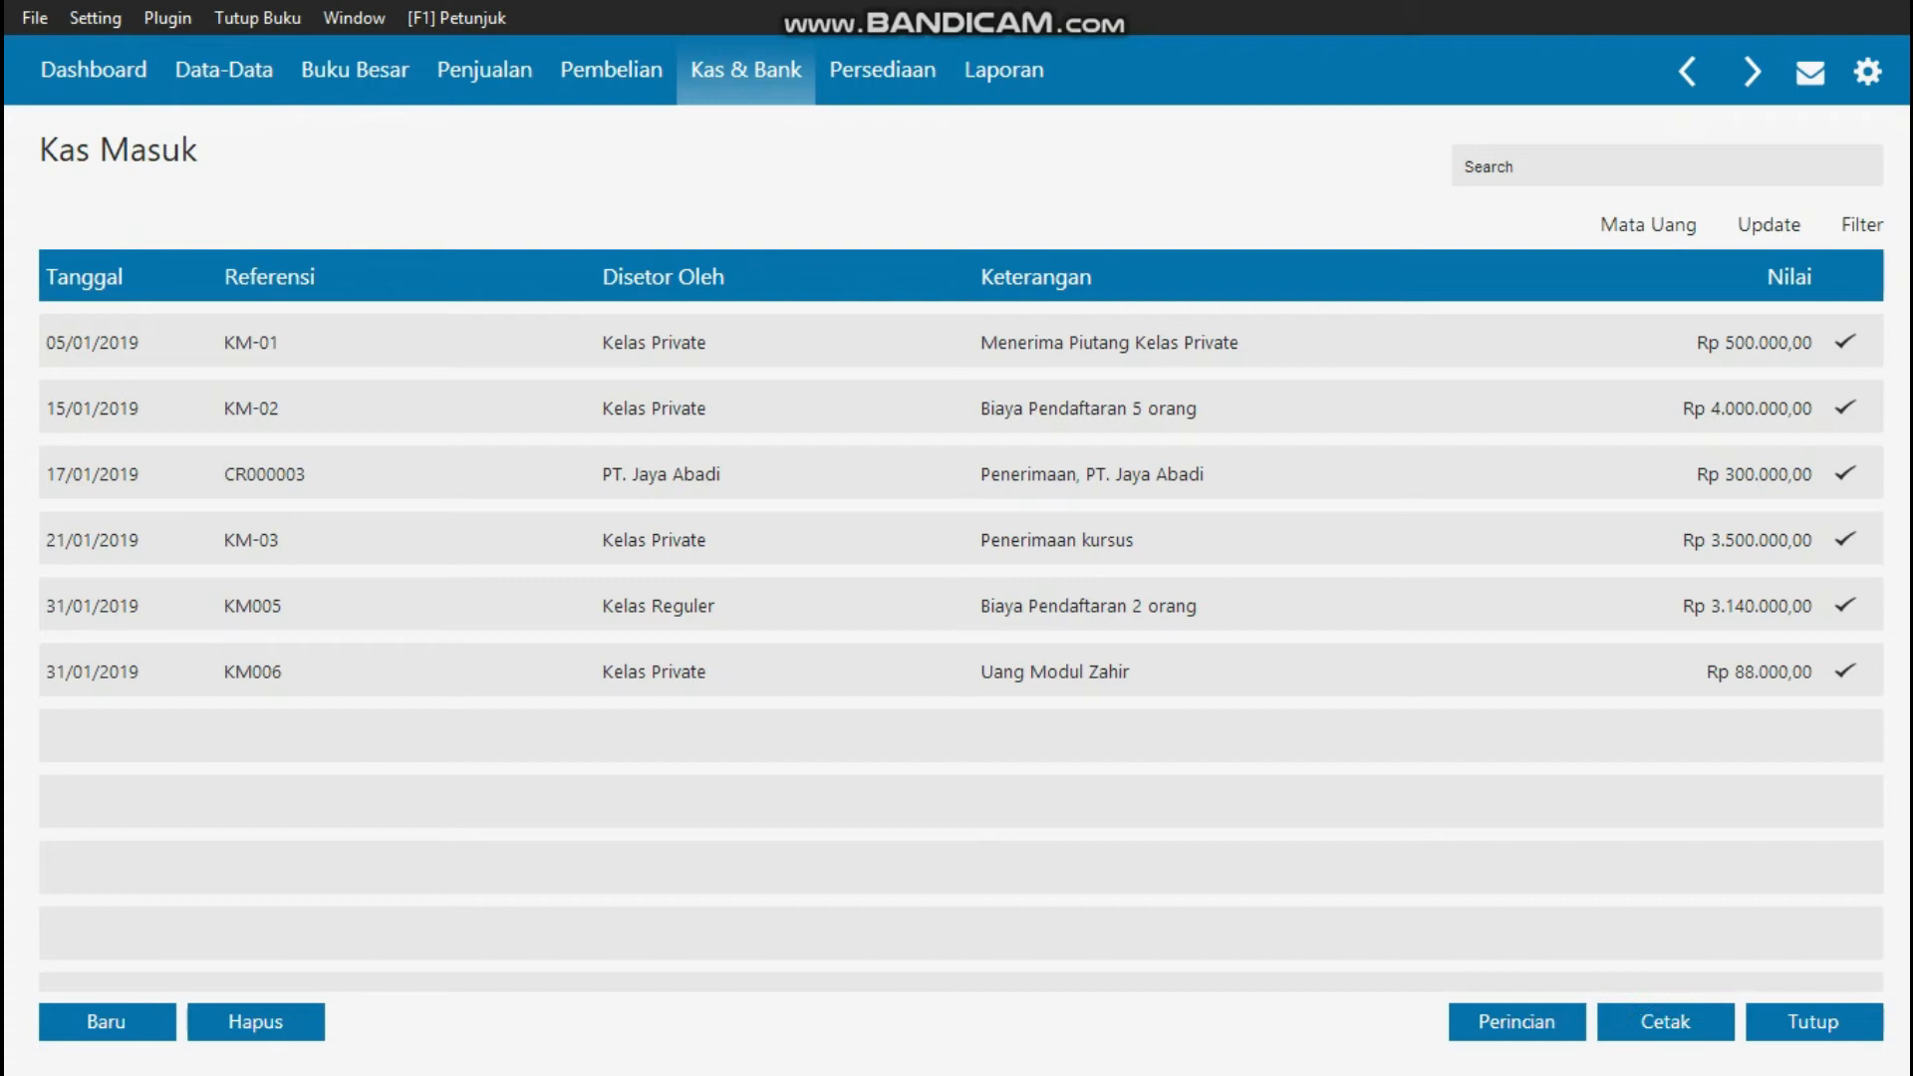
- Review payable payment CH-02 to PT. Santos from the Pembayaran Hutang Usaha list and cancel out of it
click(611, 70)
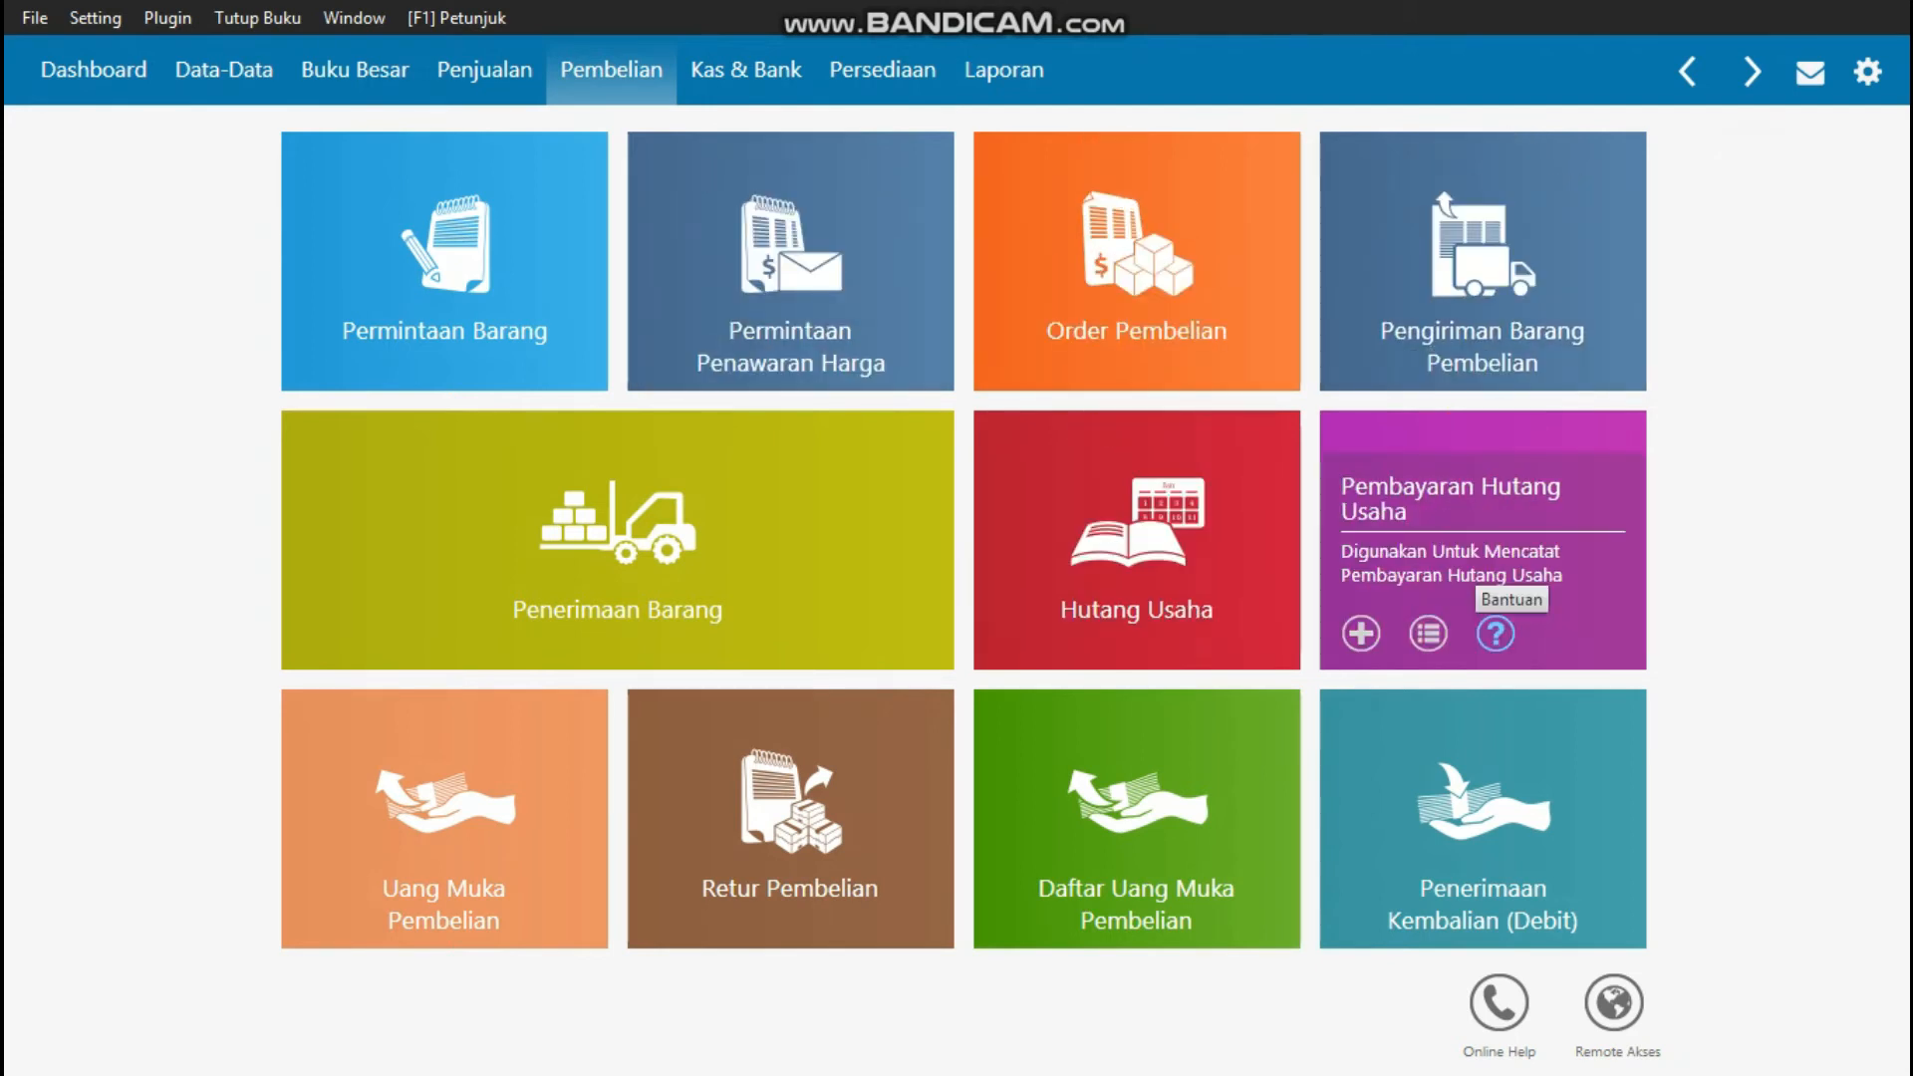
click(1495, 634)
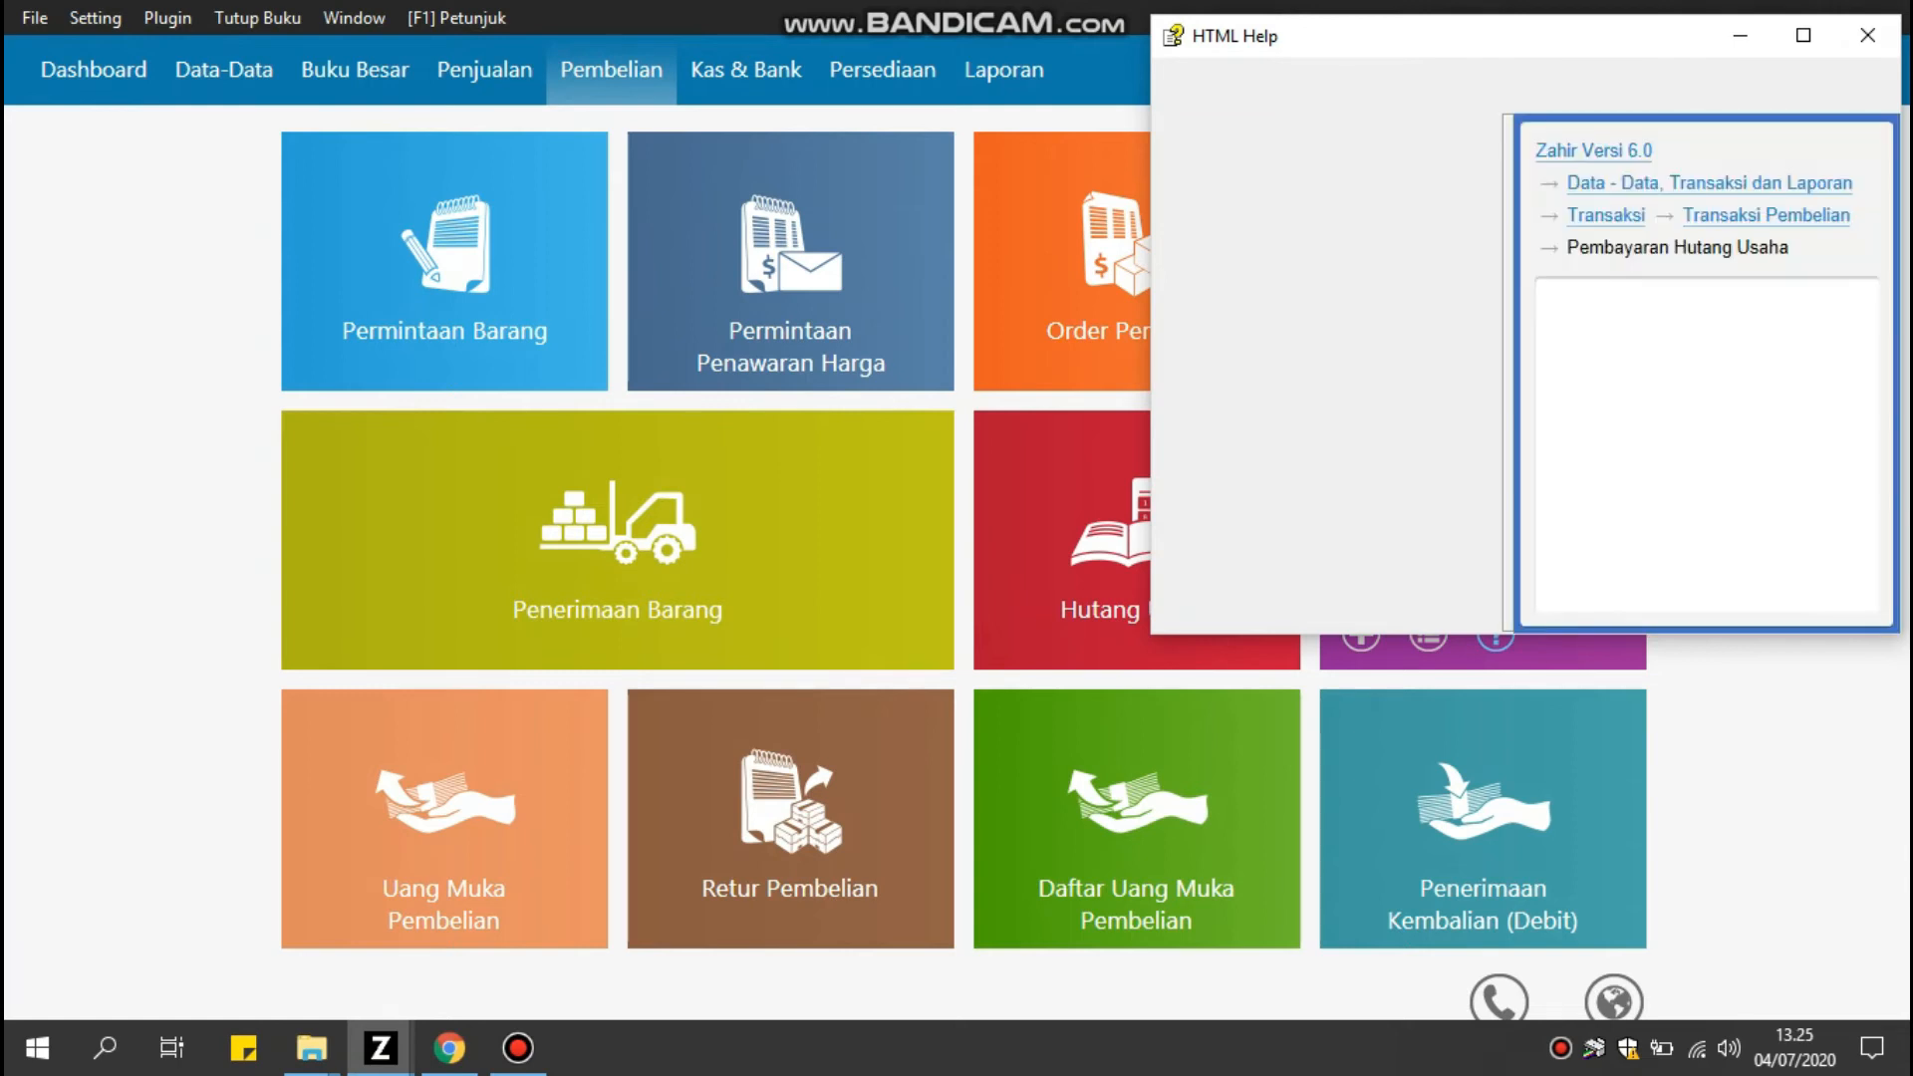
click(1868, 36)
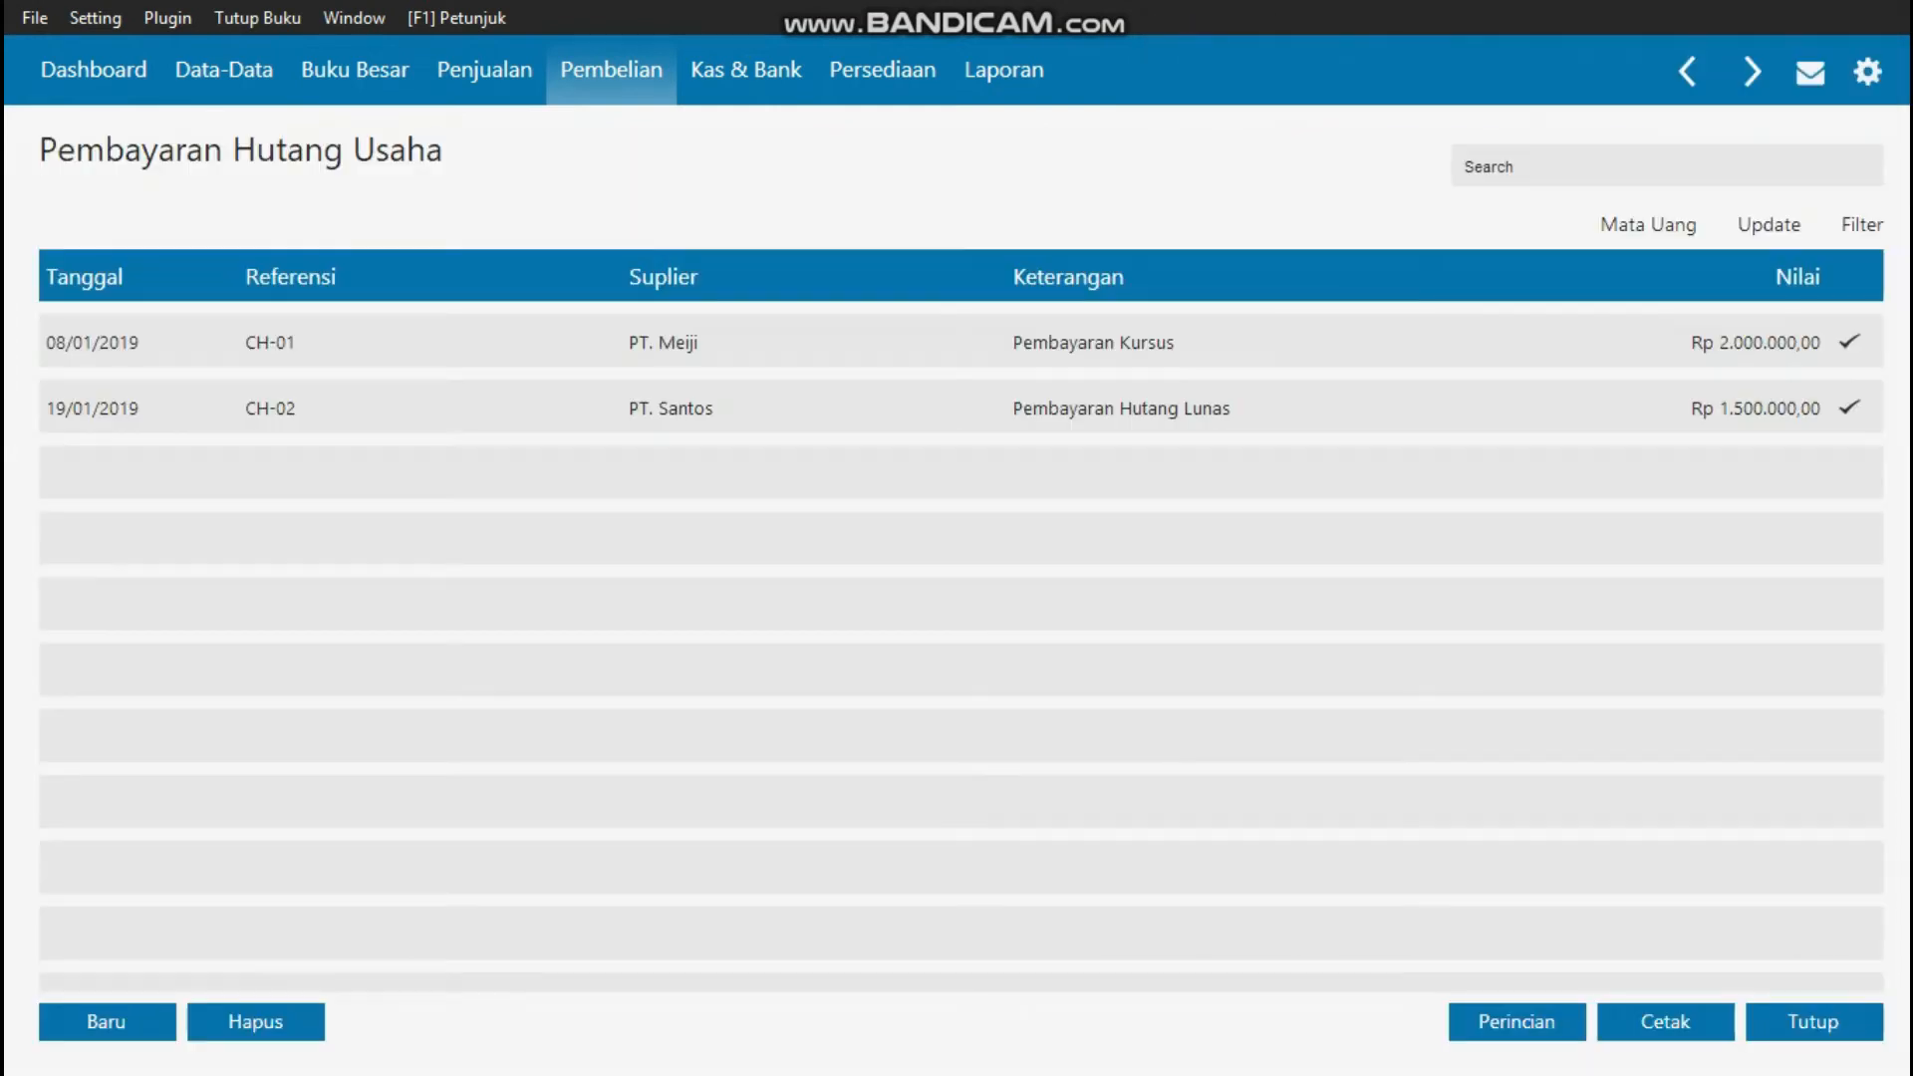
click(962, 408)
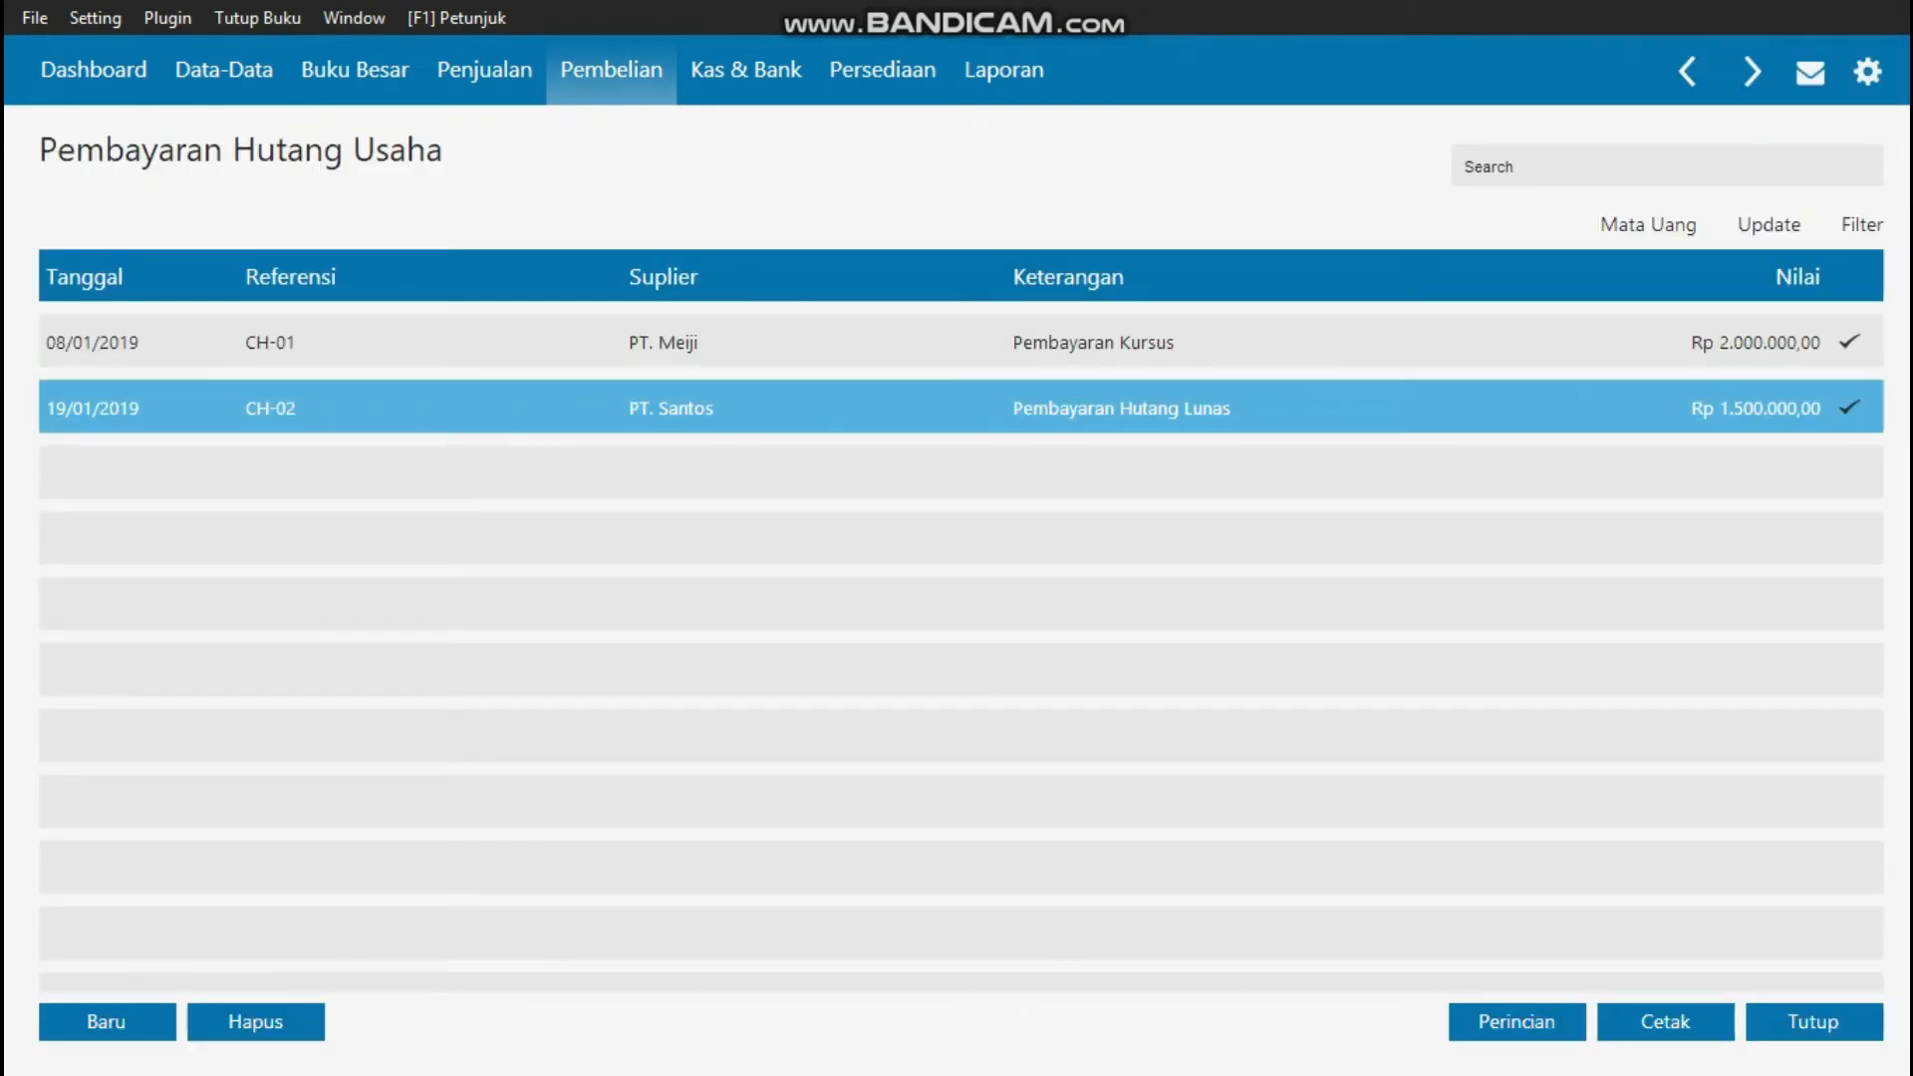
double_click(961, 407)
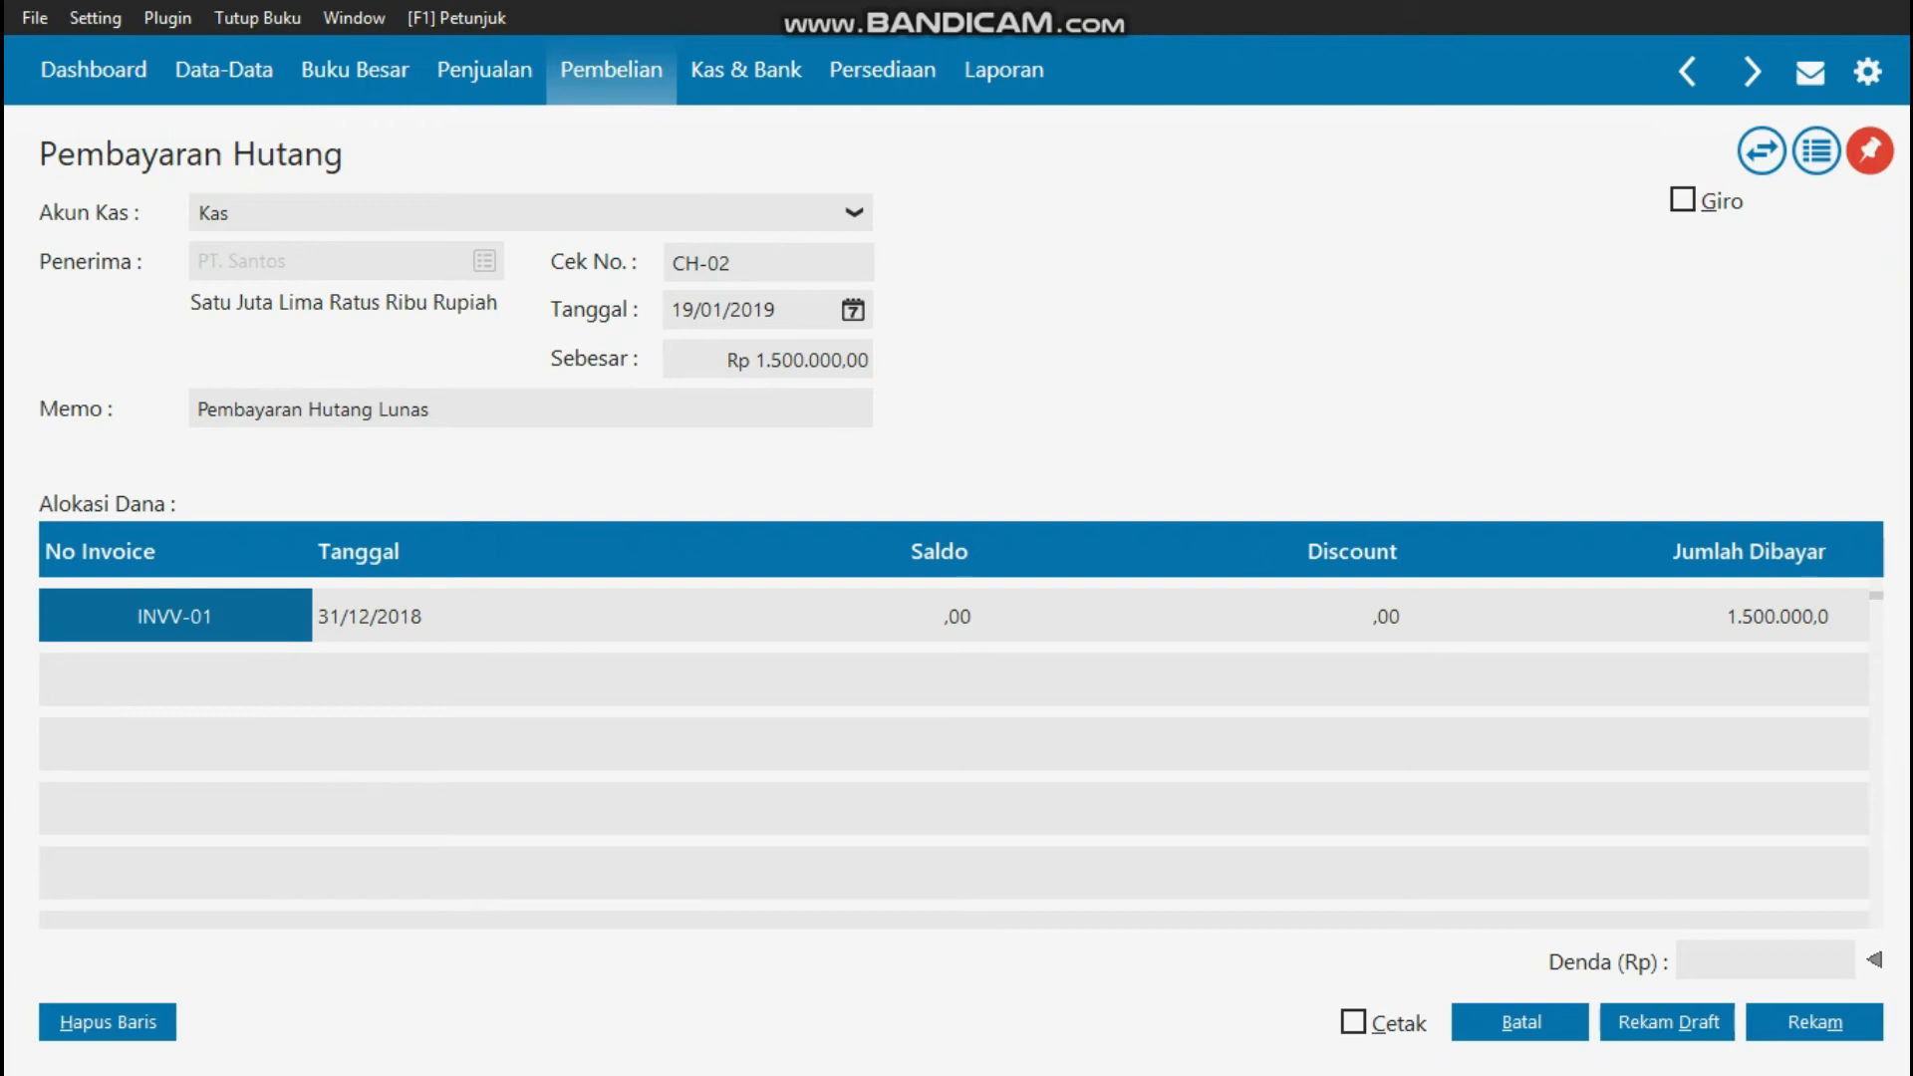
click(1520, 1021)
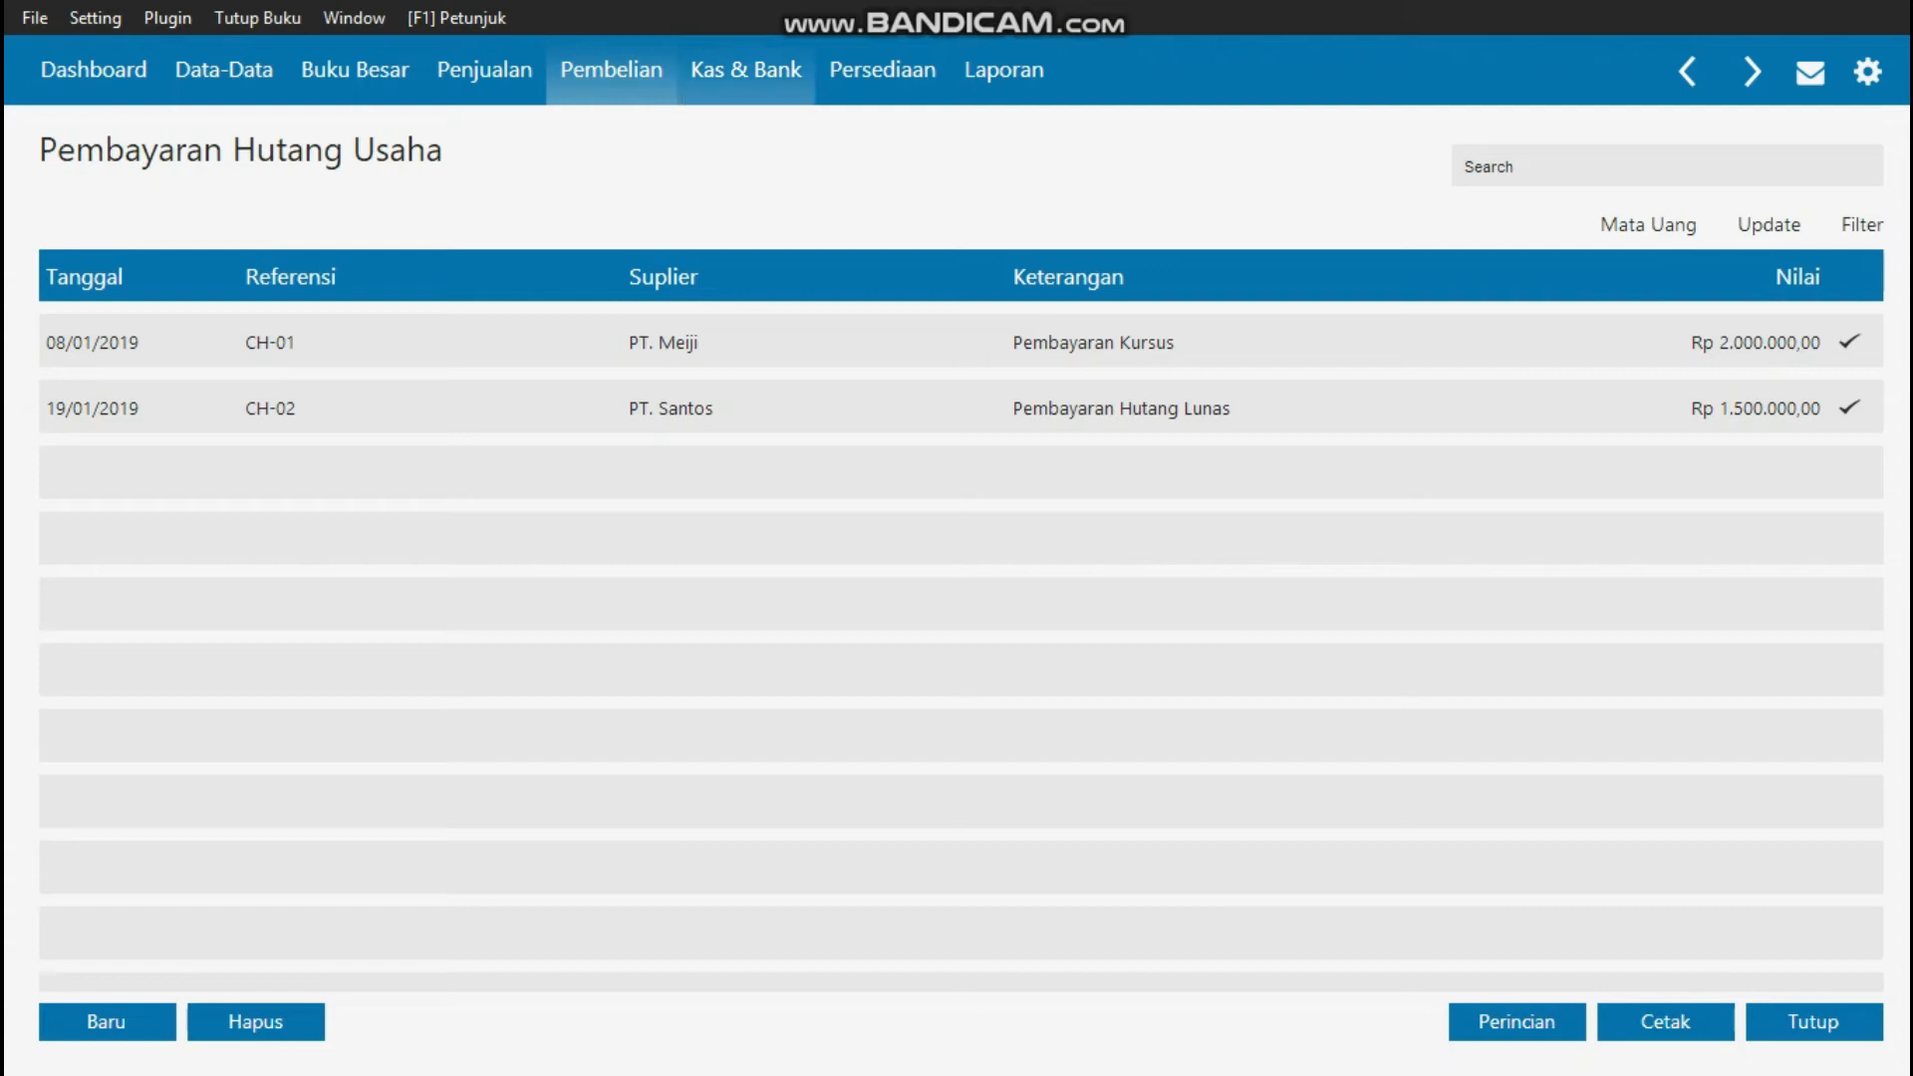
- Review cash receipt KM-03 (Penerimaan kursus) from the Kas Masuk list and leave it without recording
click(746, 70)
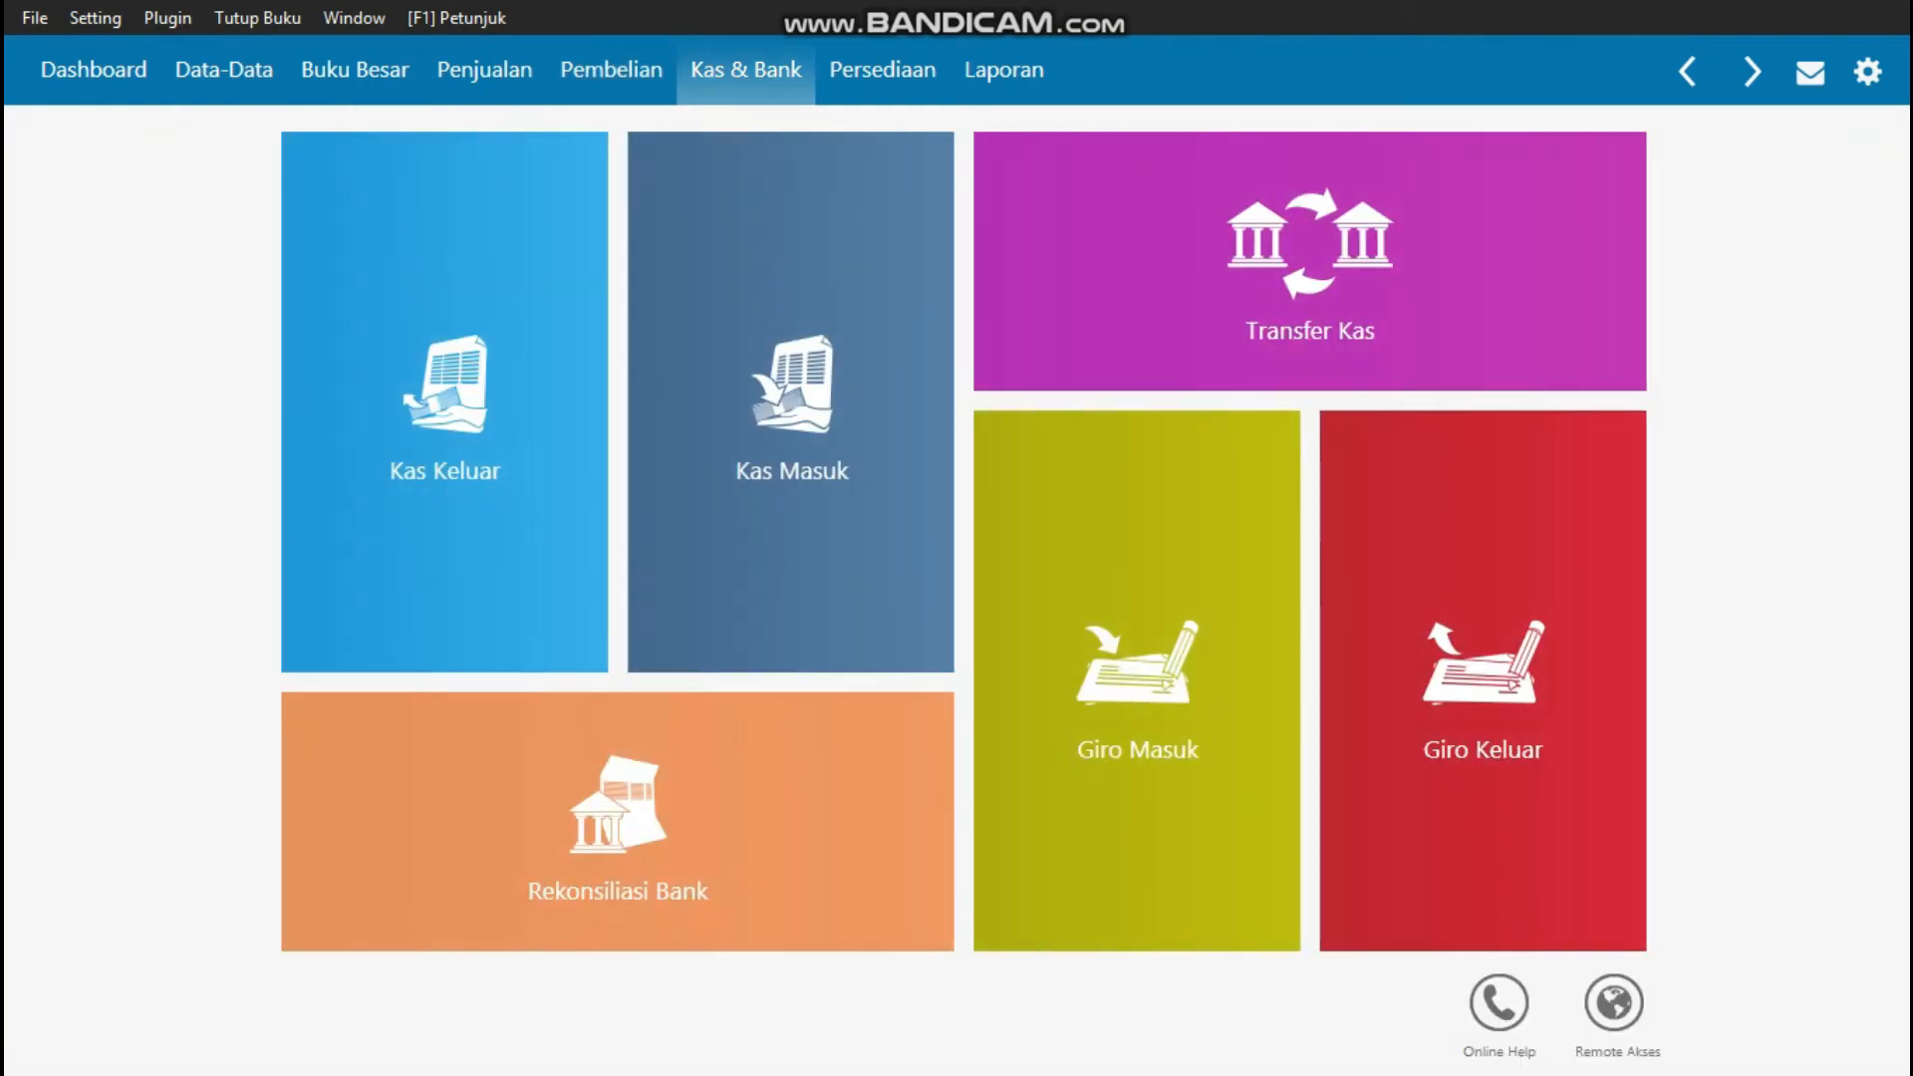
click(735, 634)
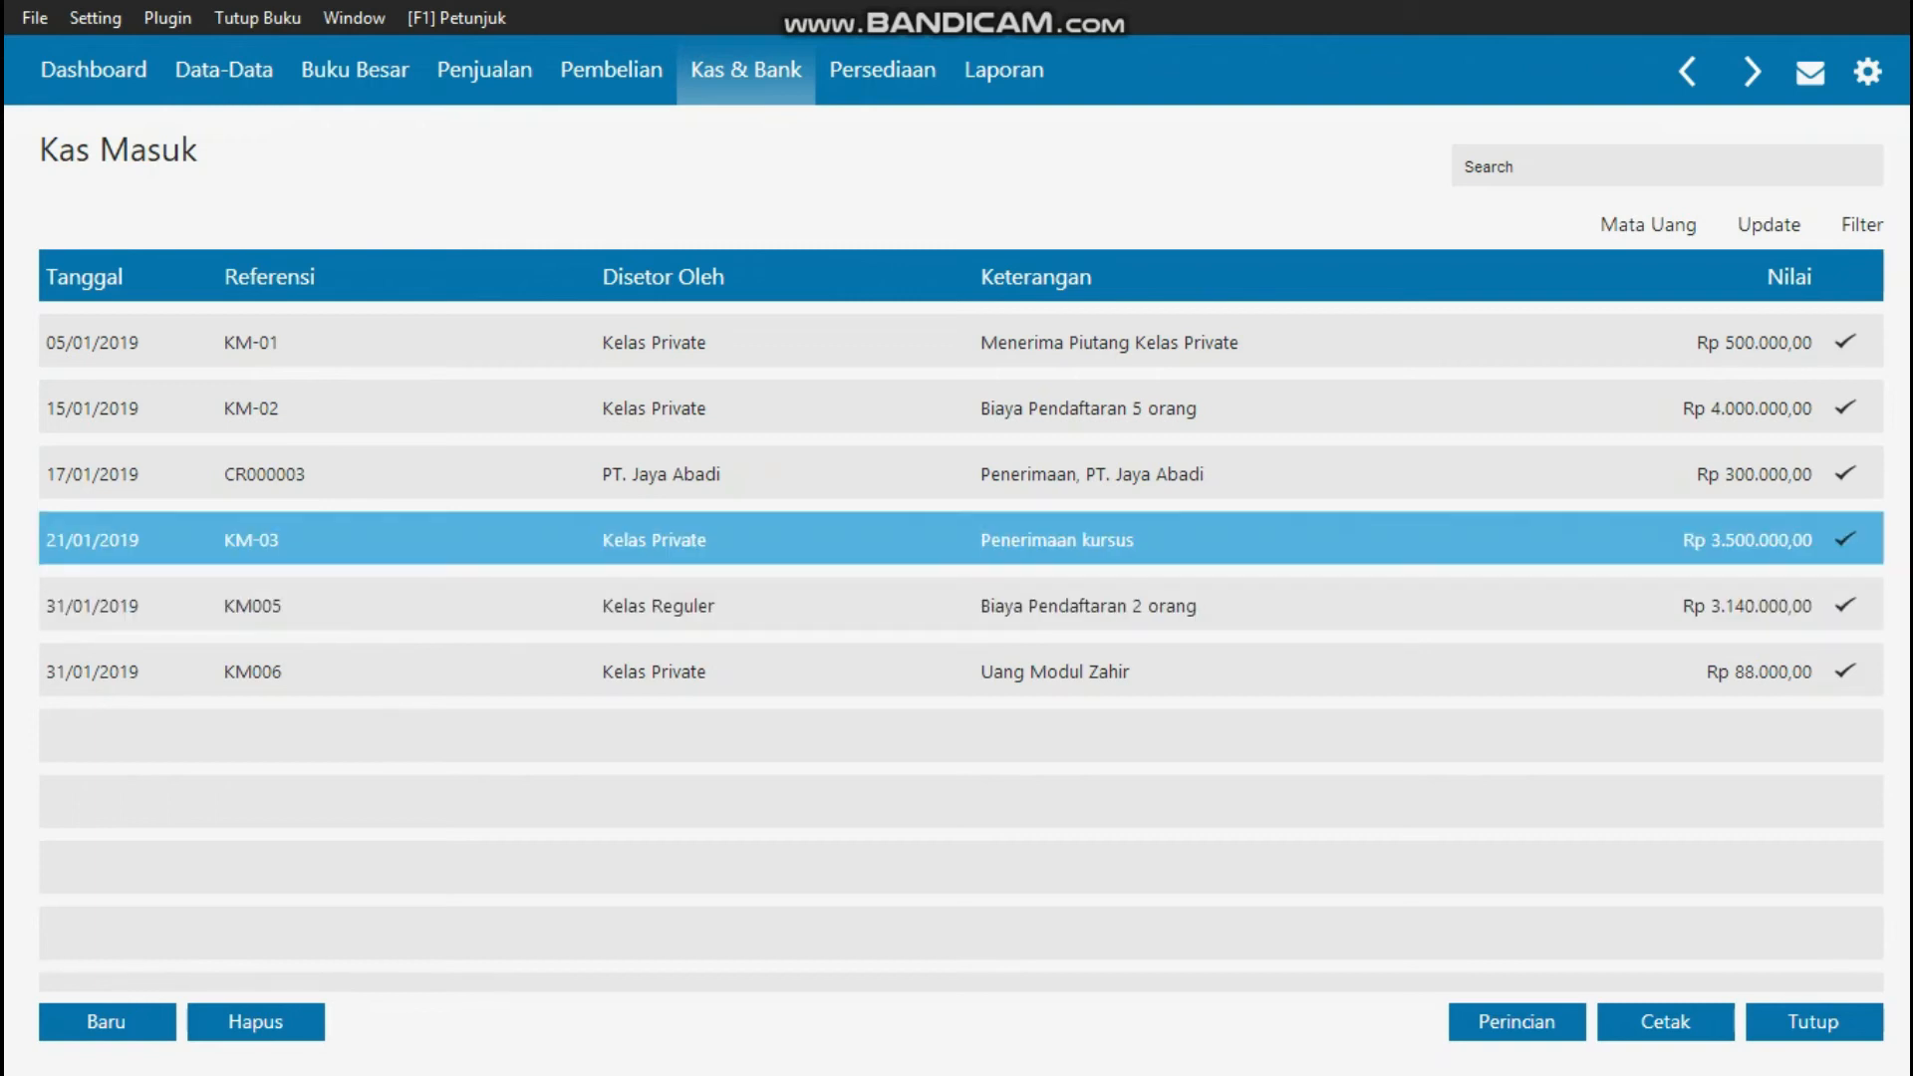
double_click(654, 541)
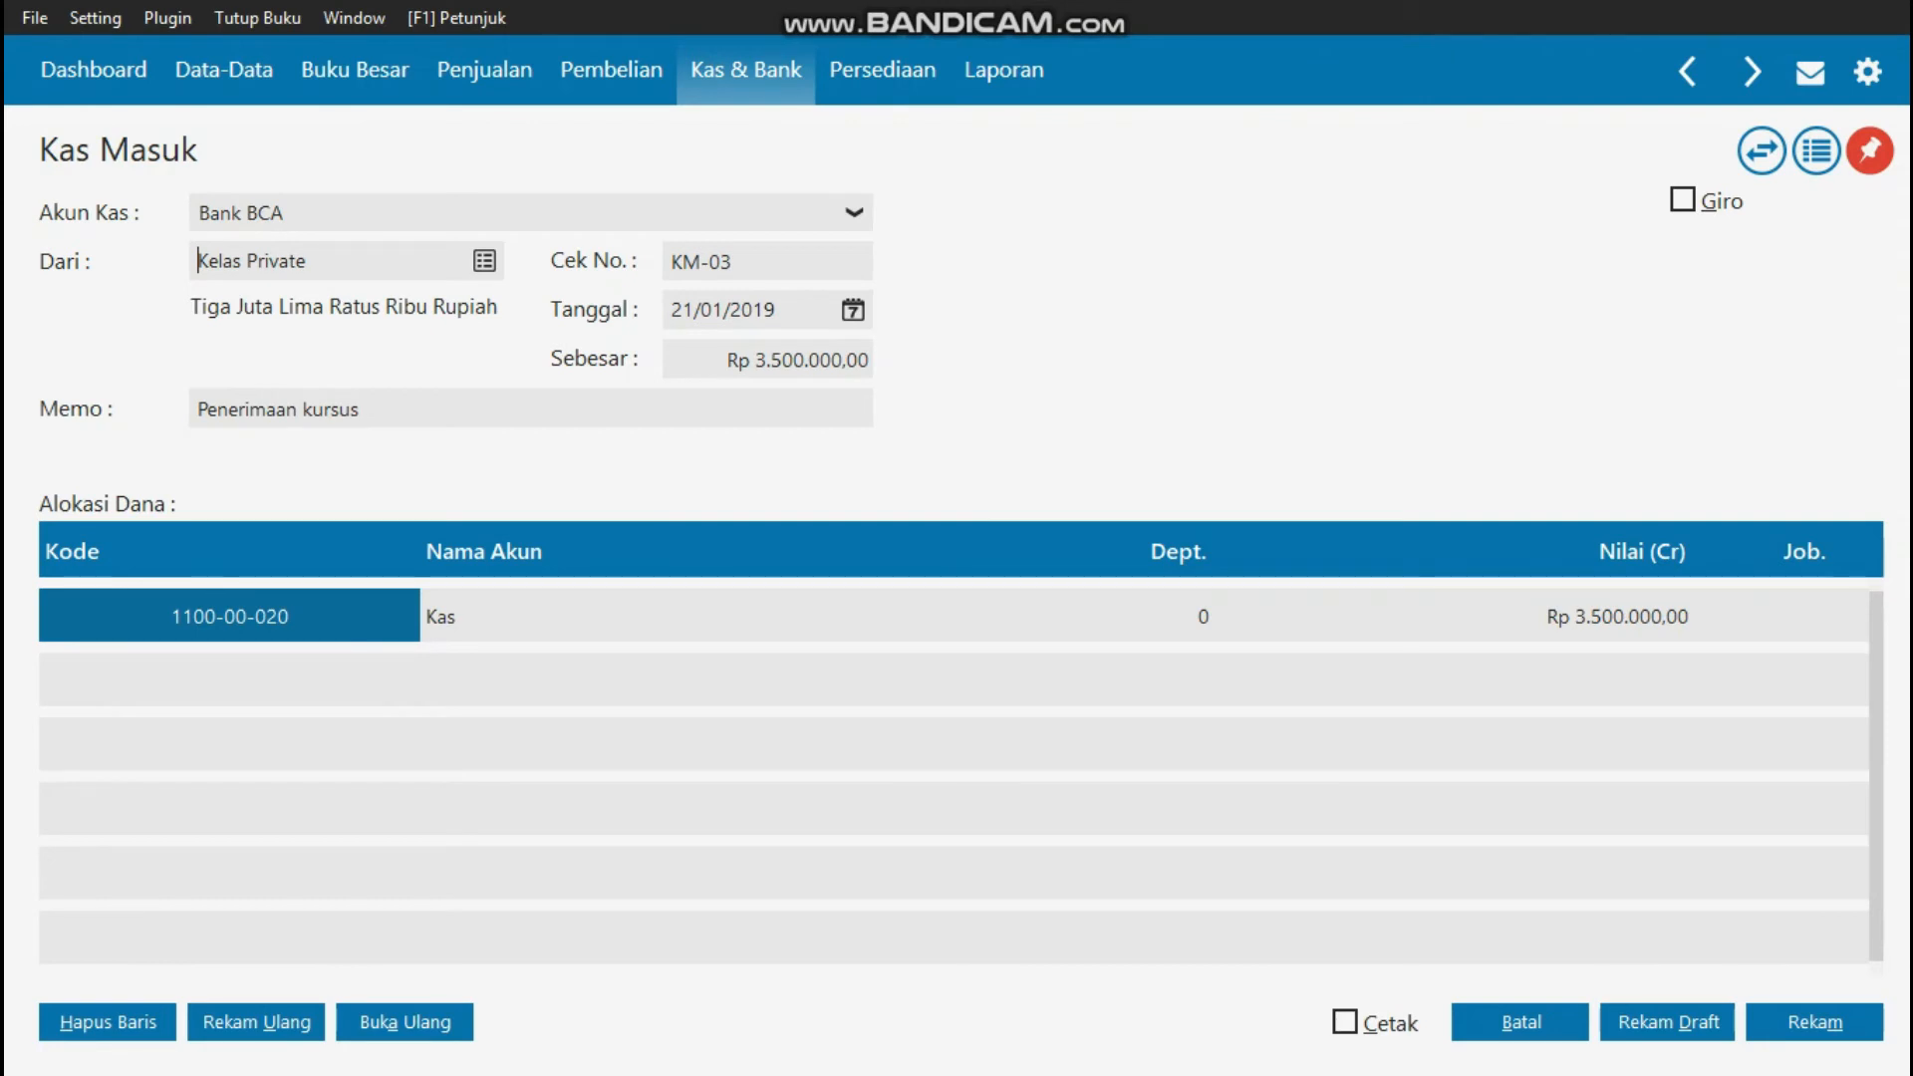
click(1522, 1023)
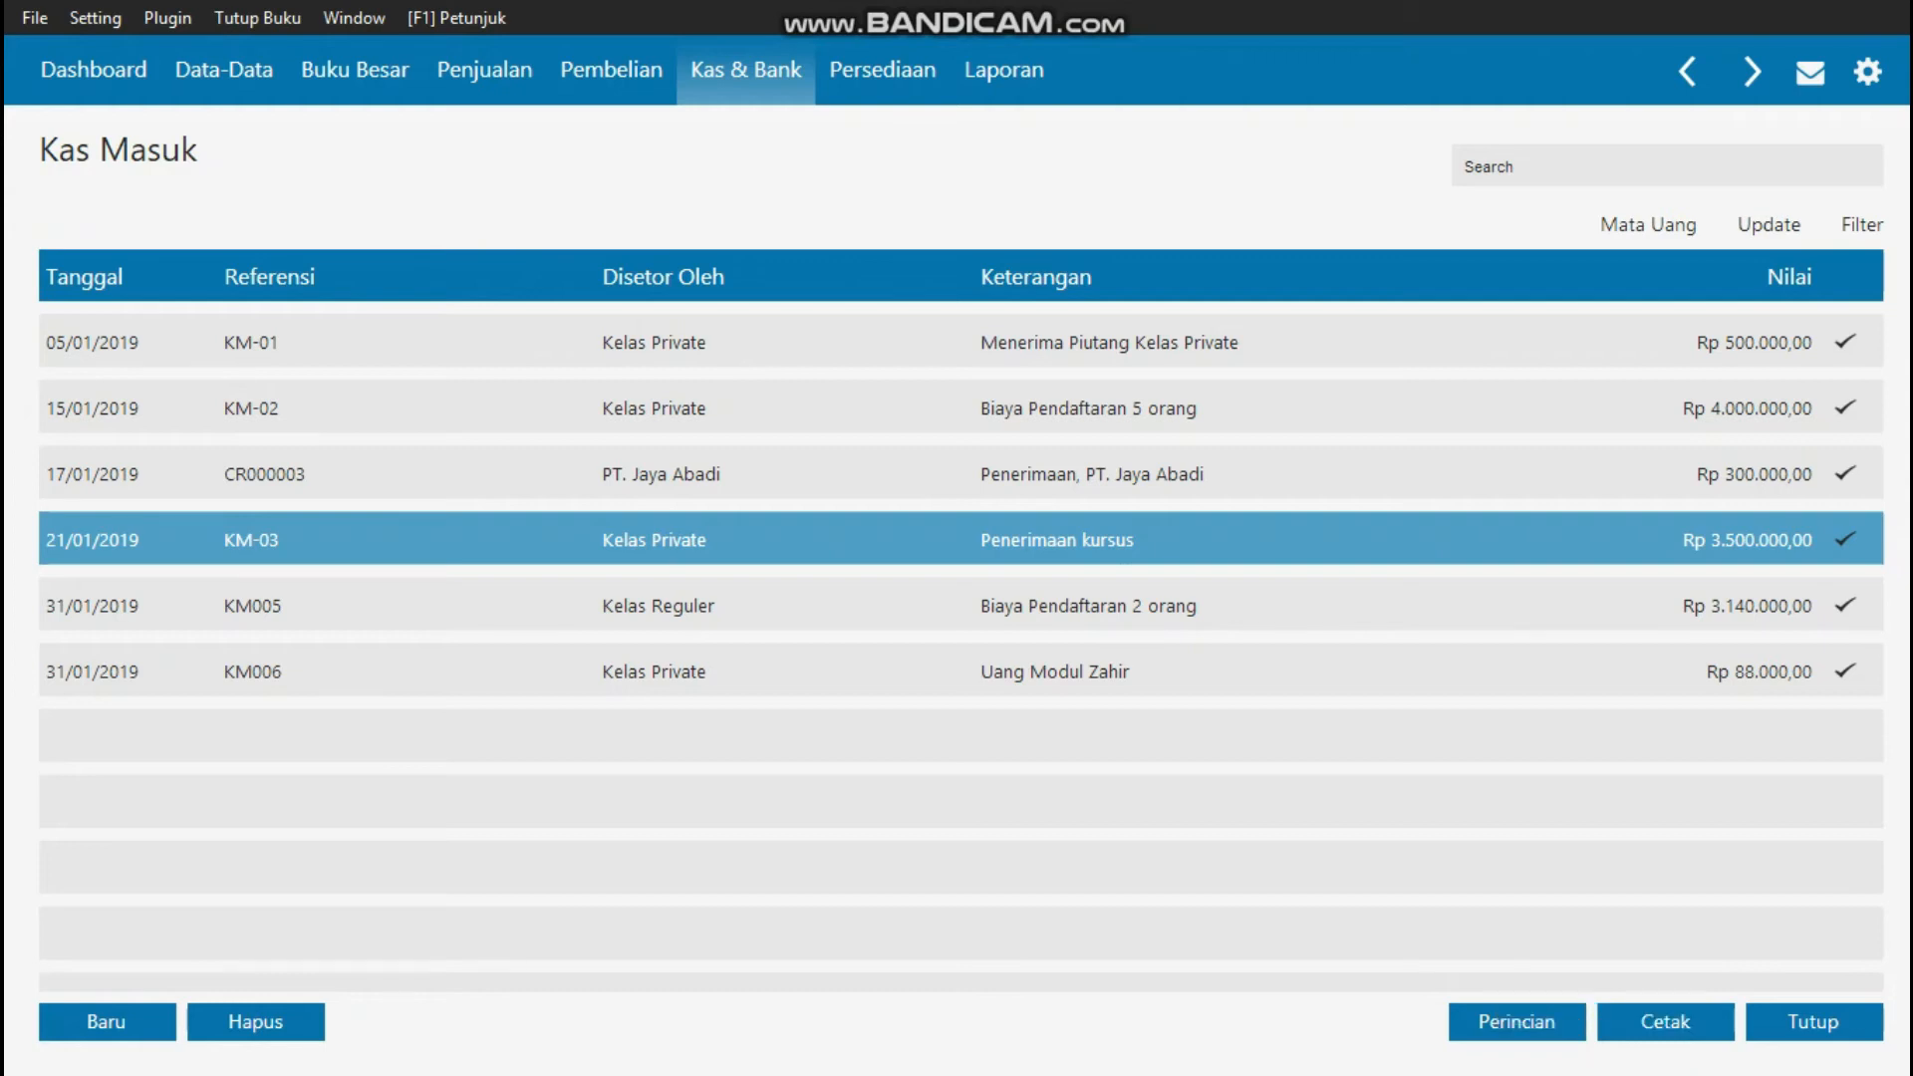
- Review goods receipt FB-01 from PT. Santos in the Penerimaan Barang list and leave it without recording
click(611, 70)
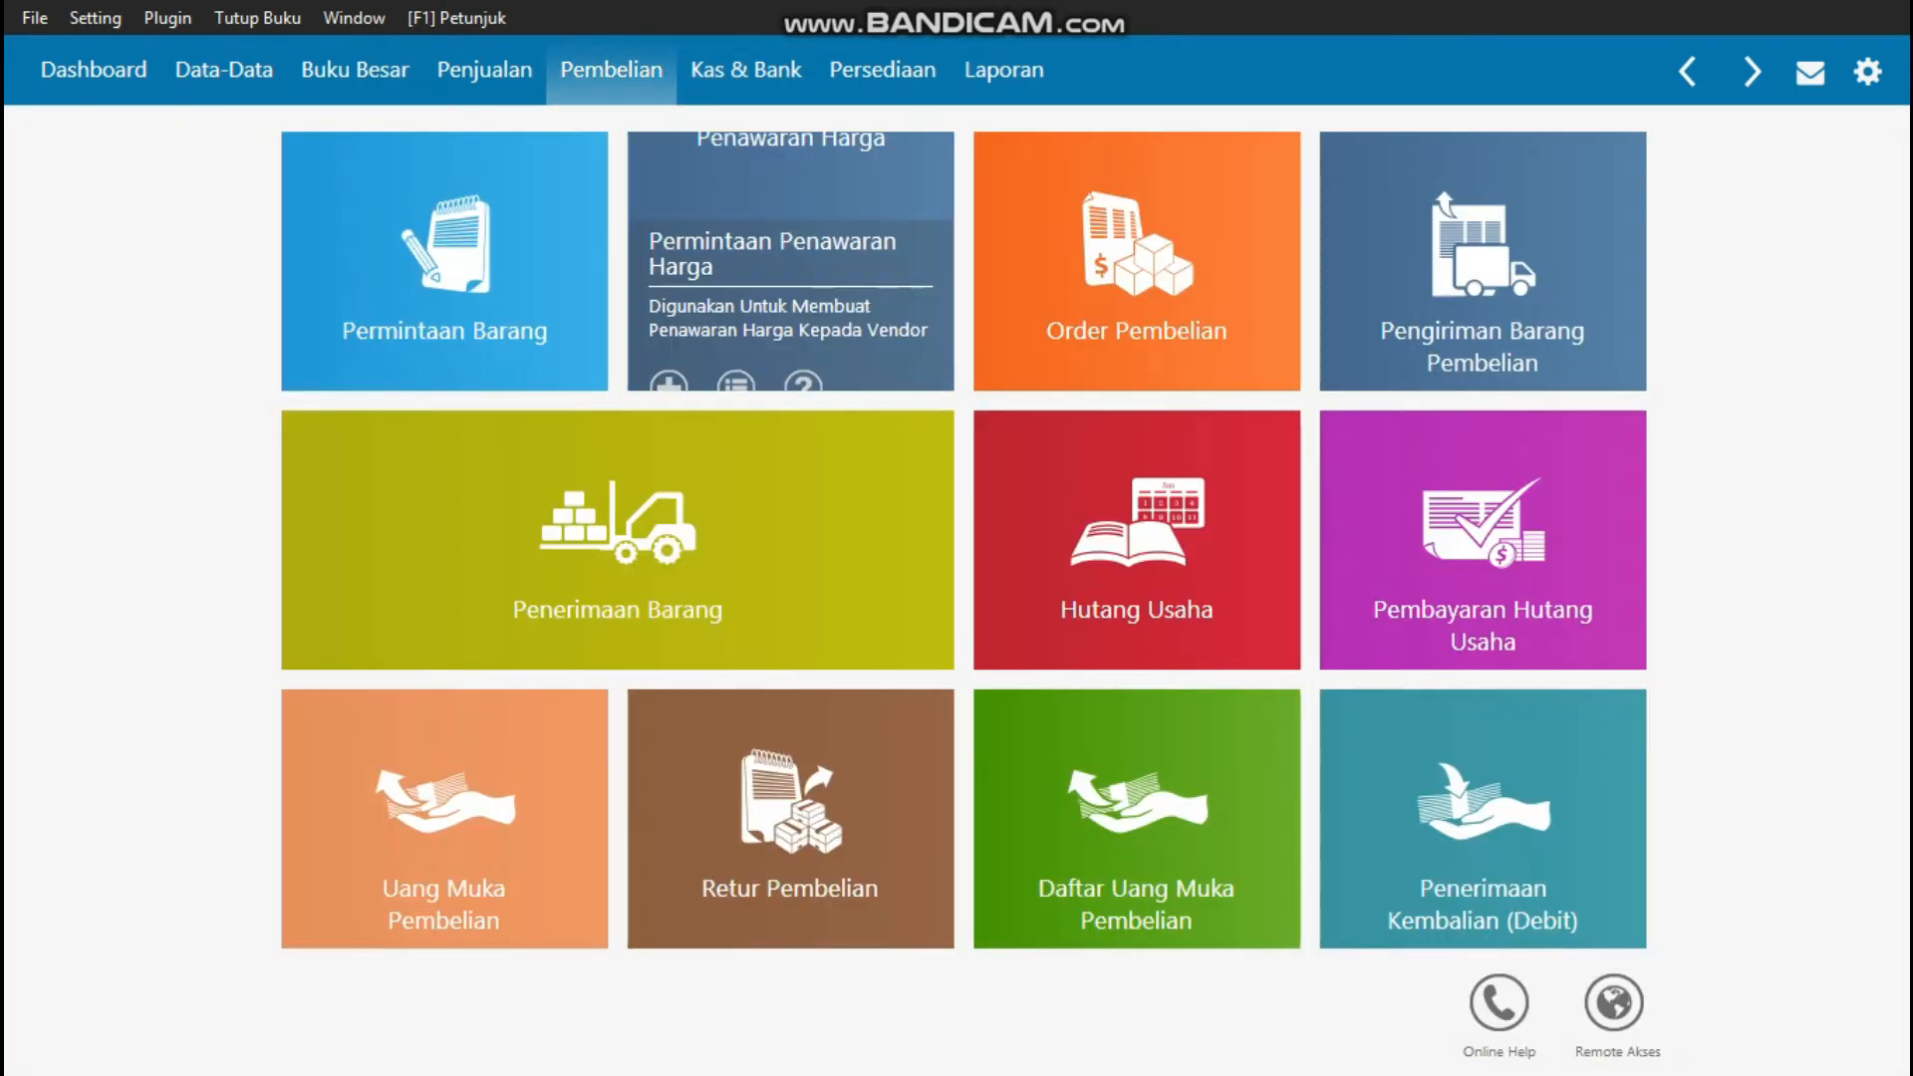
click(618, 539)
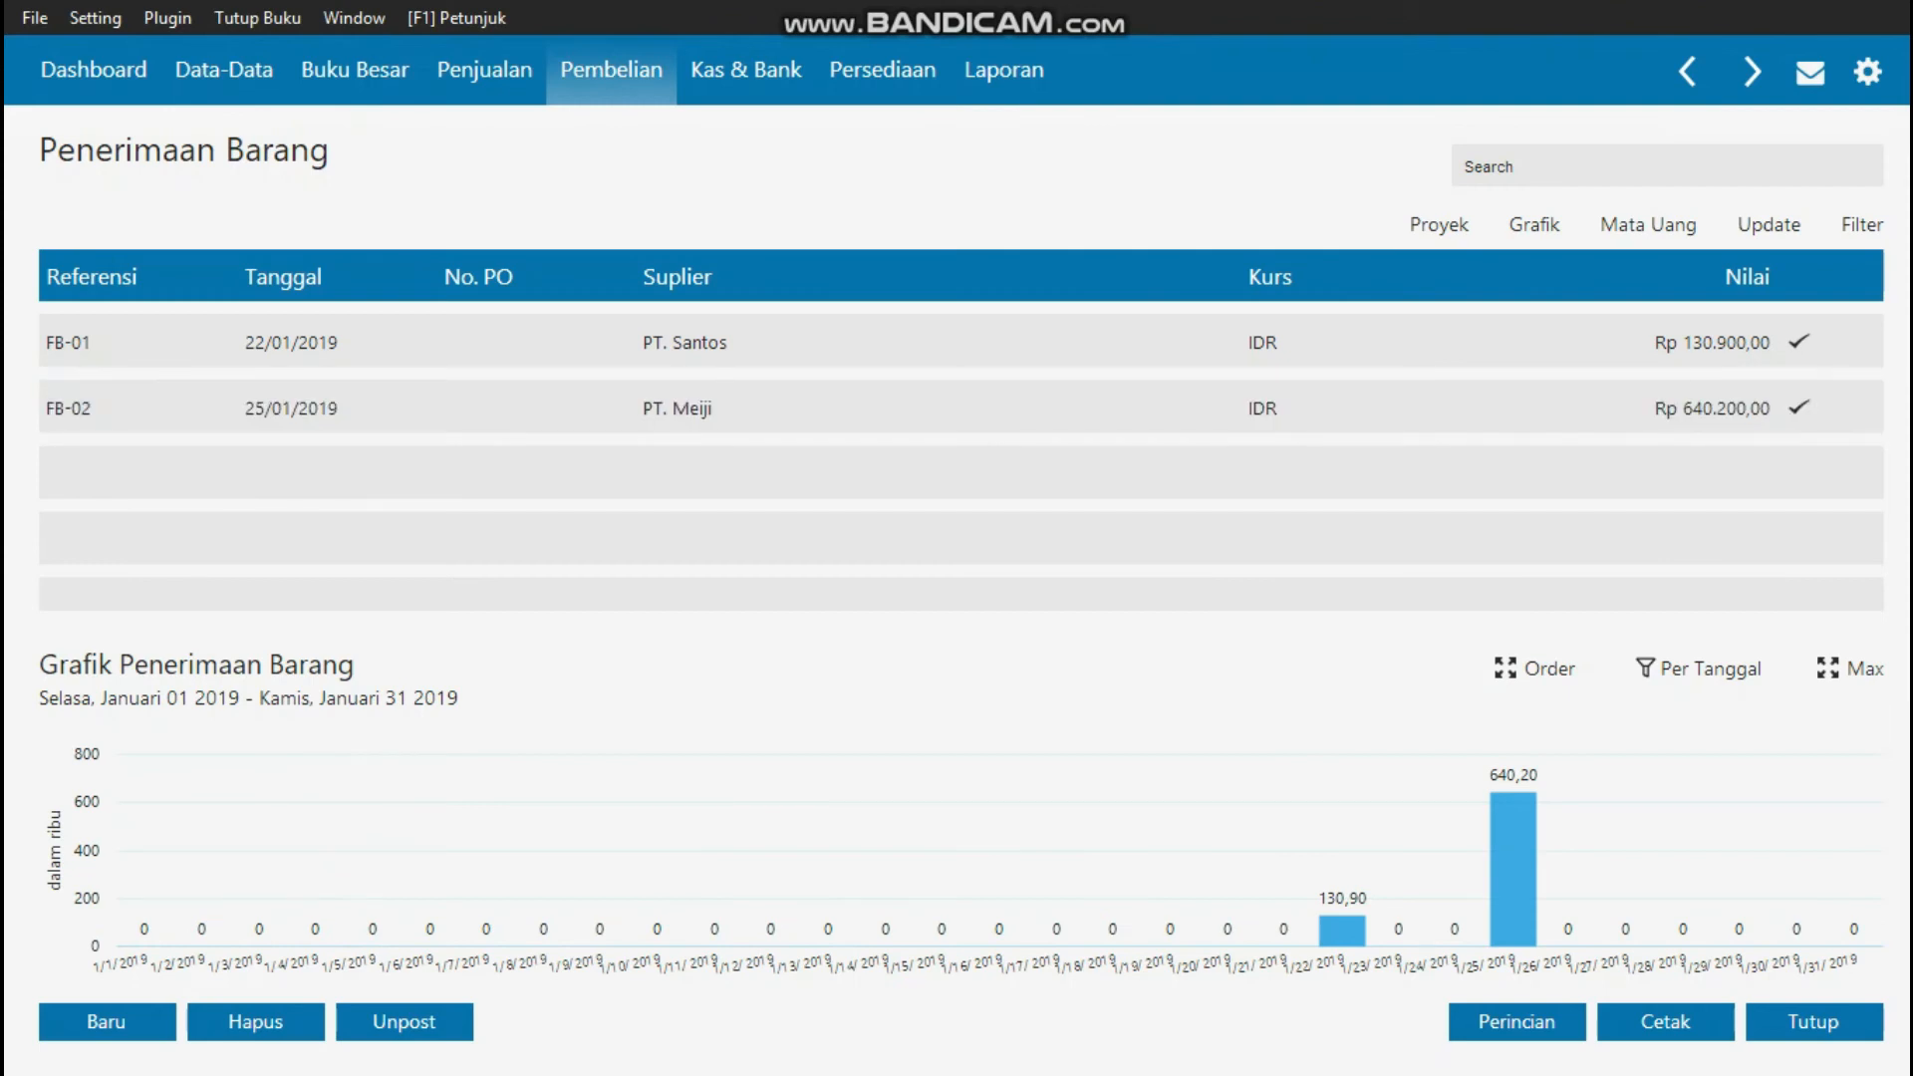
double_click(852, 342)
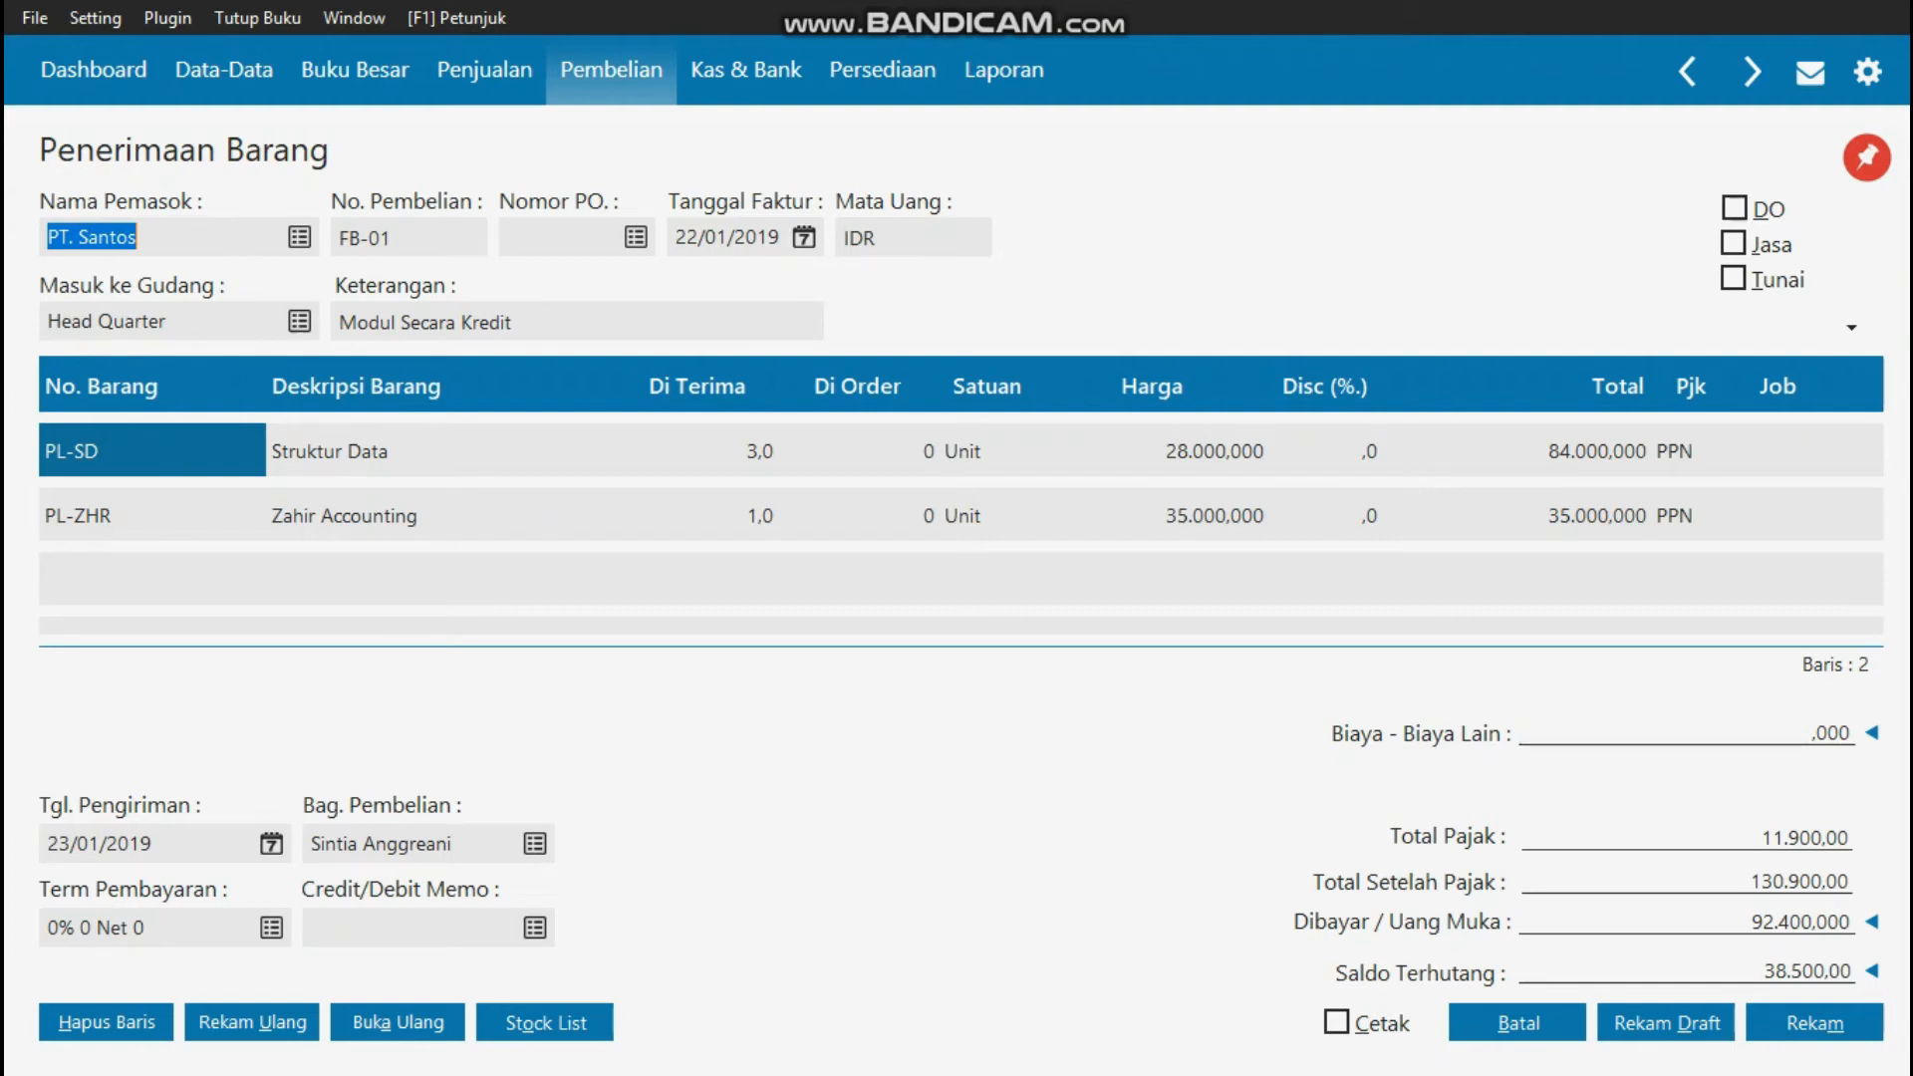
click(1517, 1022)
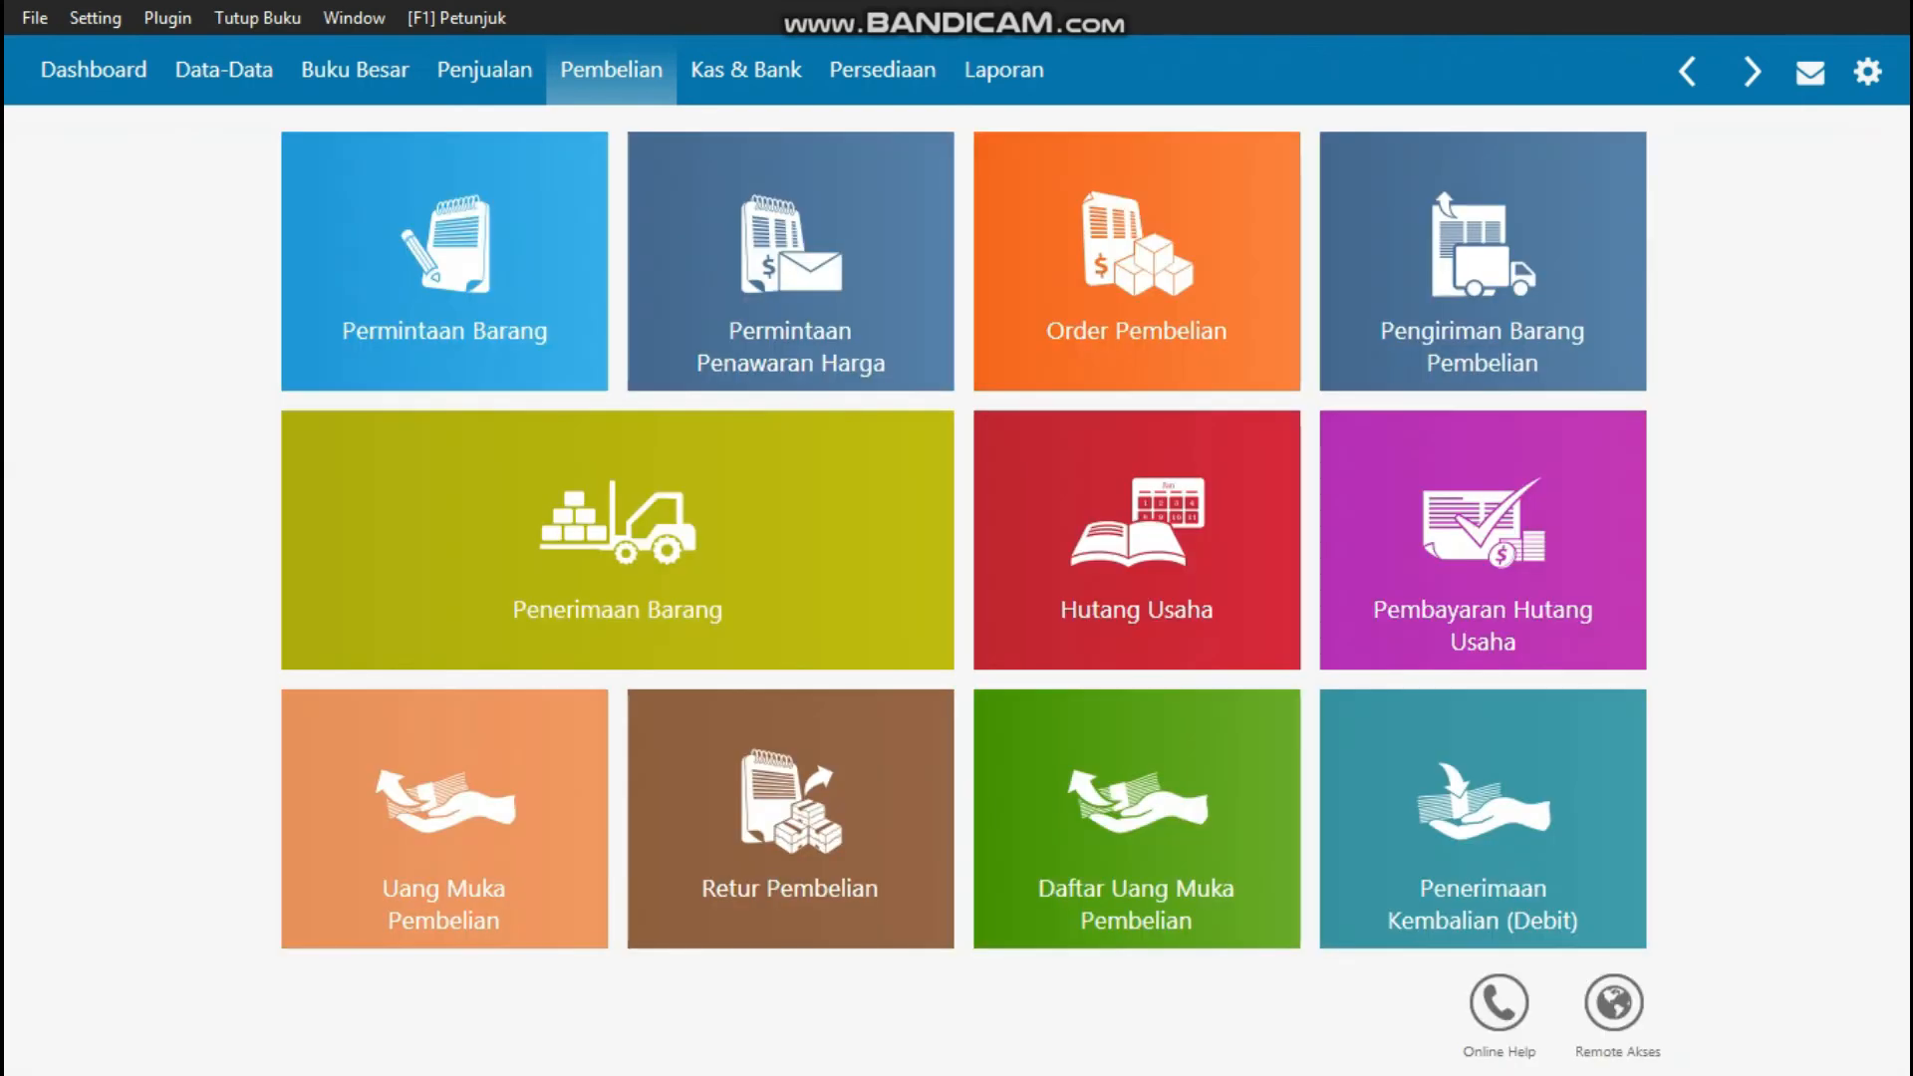
- Review purchase return FB-02 to PT. Santos from the Retur Pembelian list and leave it without recording
click(828, 897)
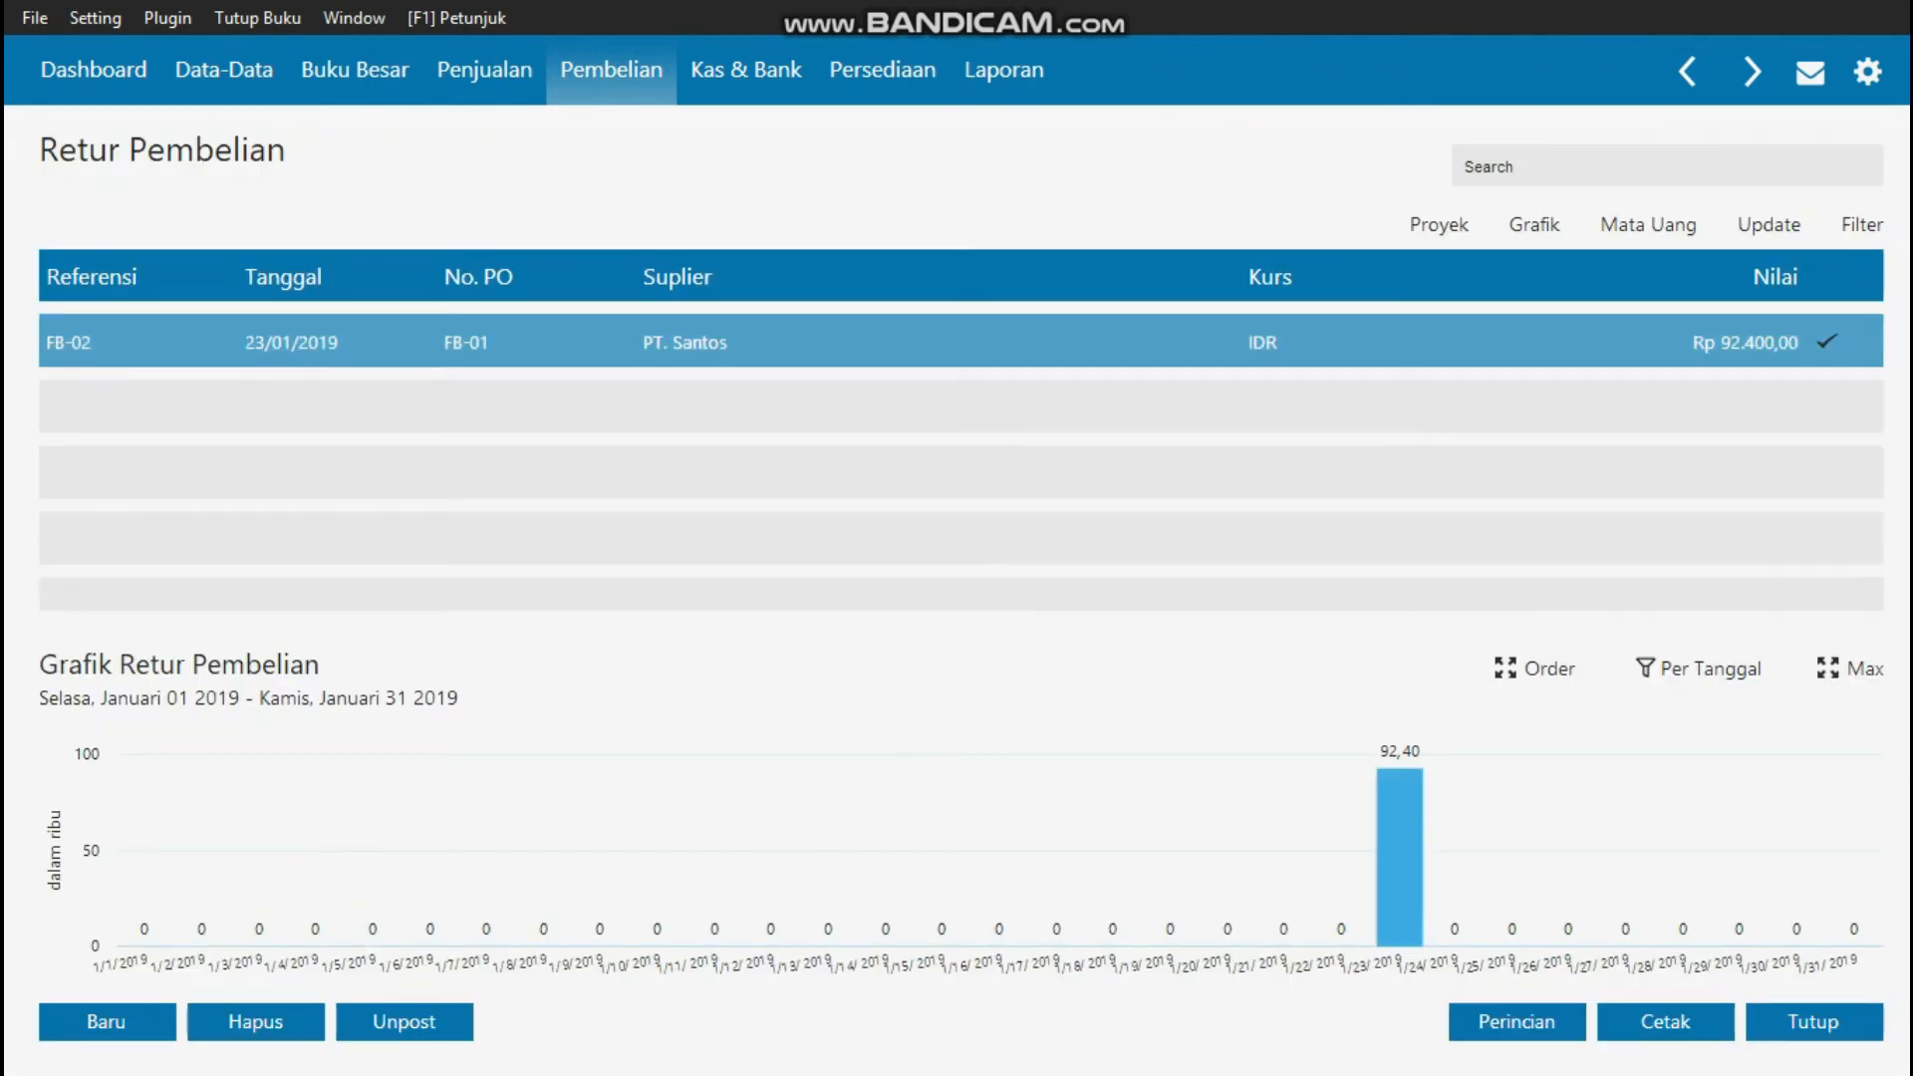
double_click(828, 342)
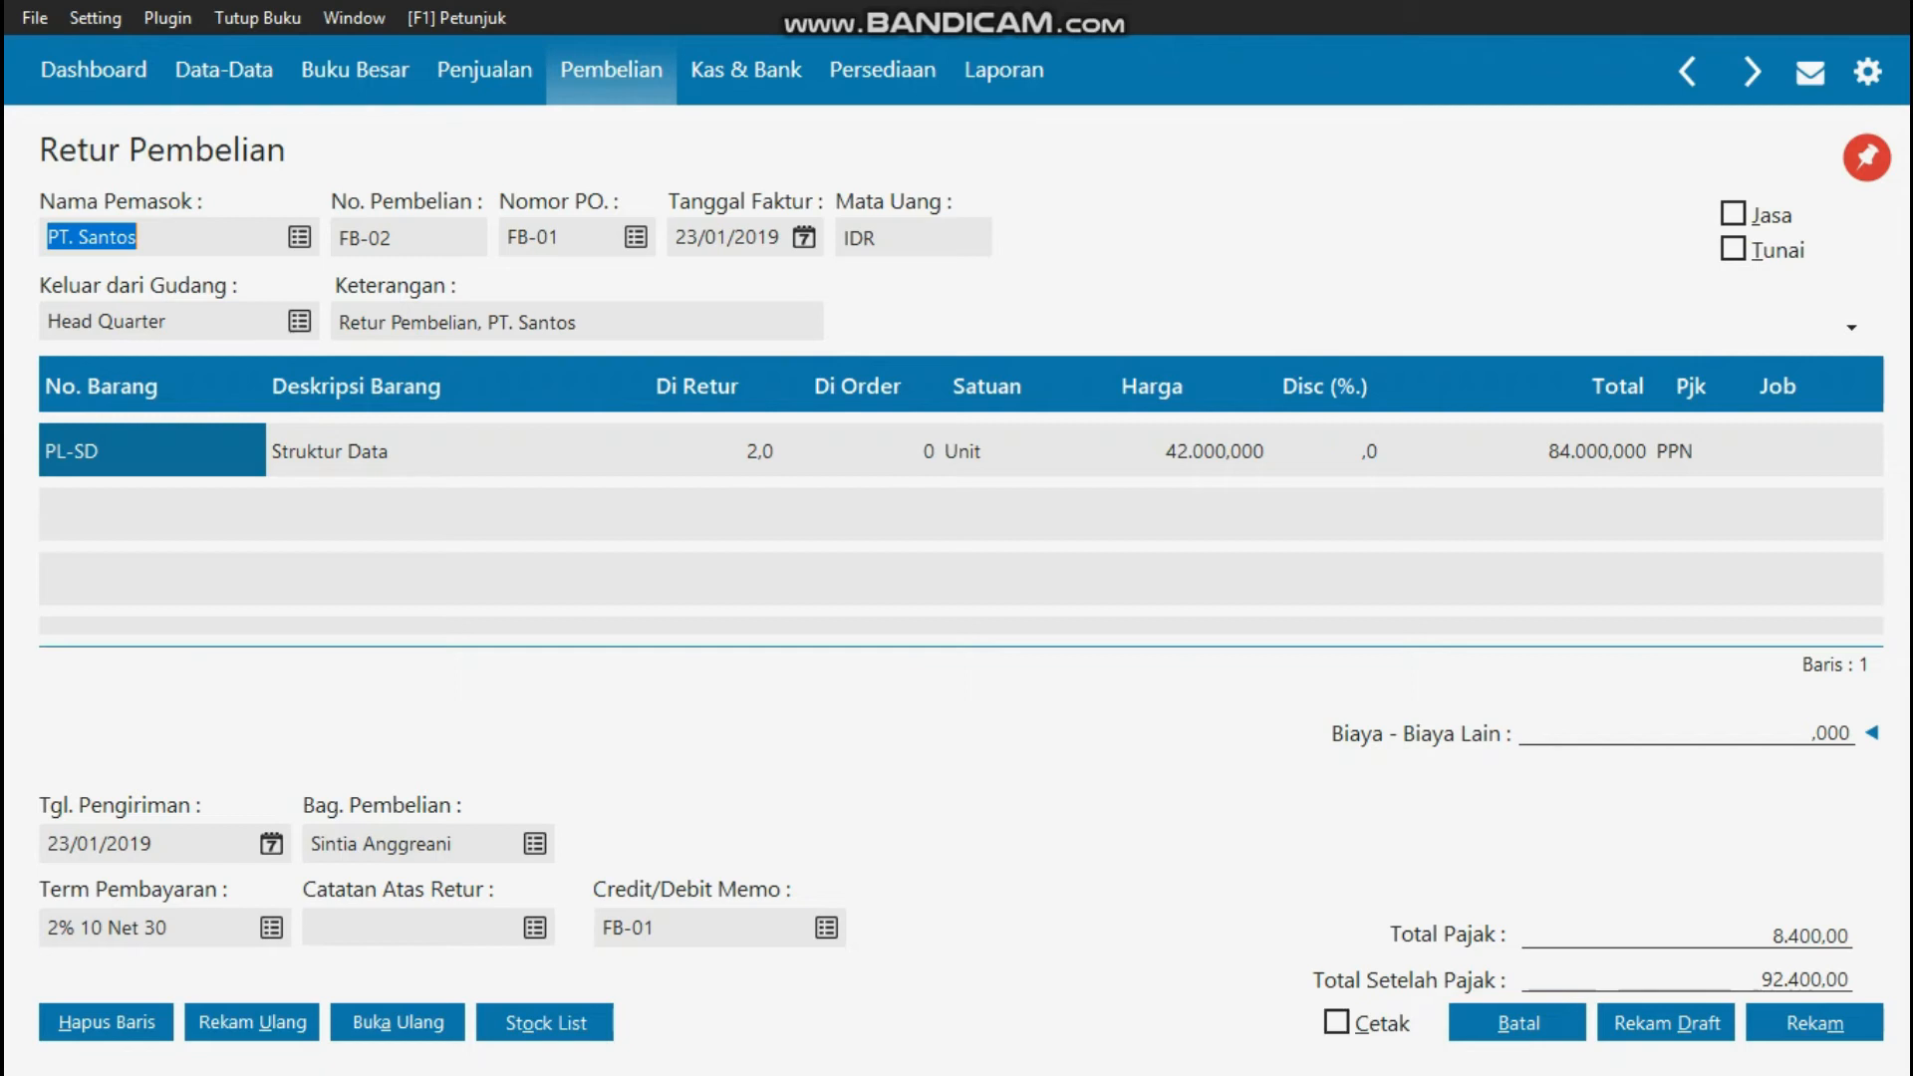
click(1516, 1024)
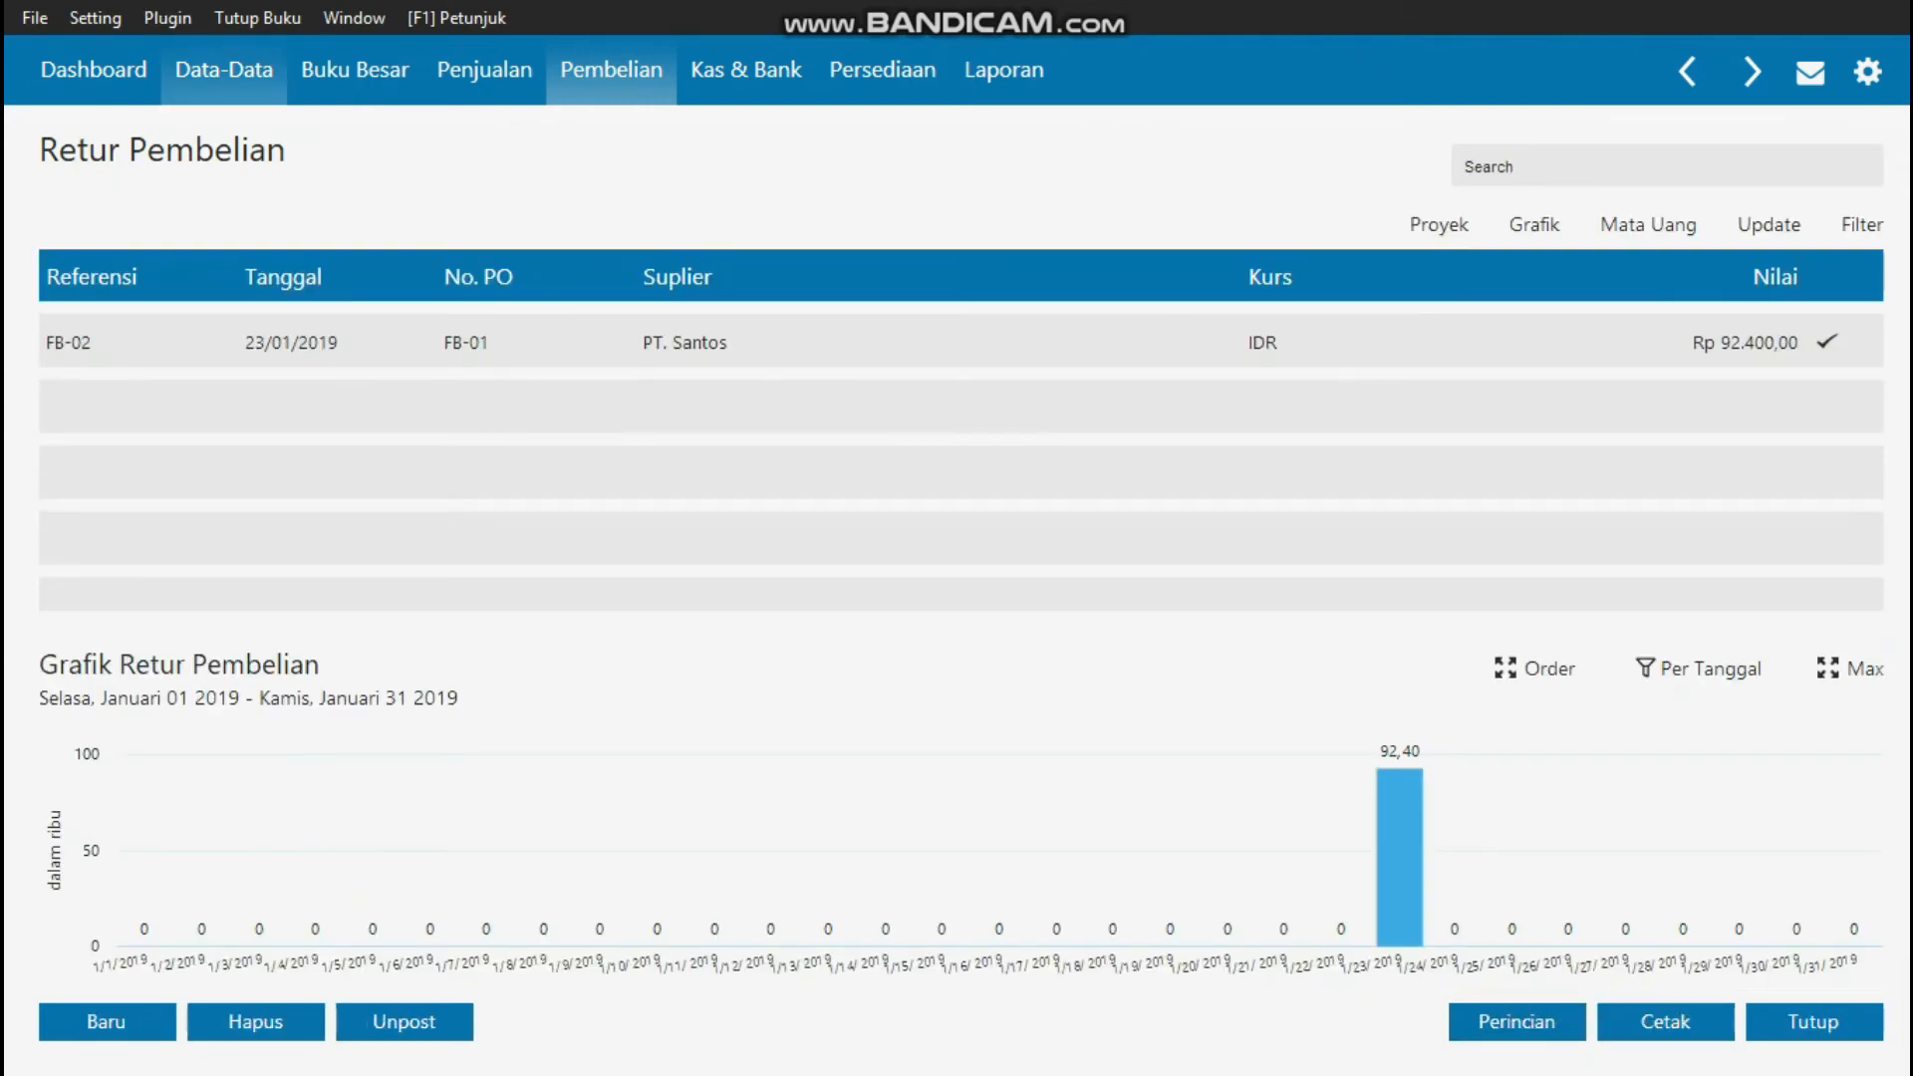
- Review cash-out transaction CD000005 (Pemilik mengambil uang) from the Kas Keluar list and cancel out of it
click(223, 70)
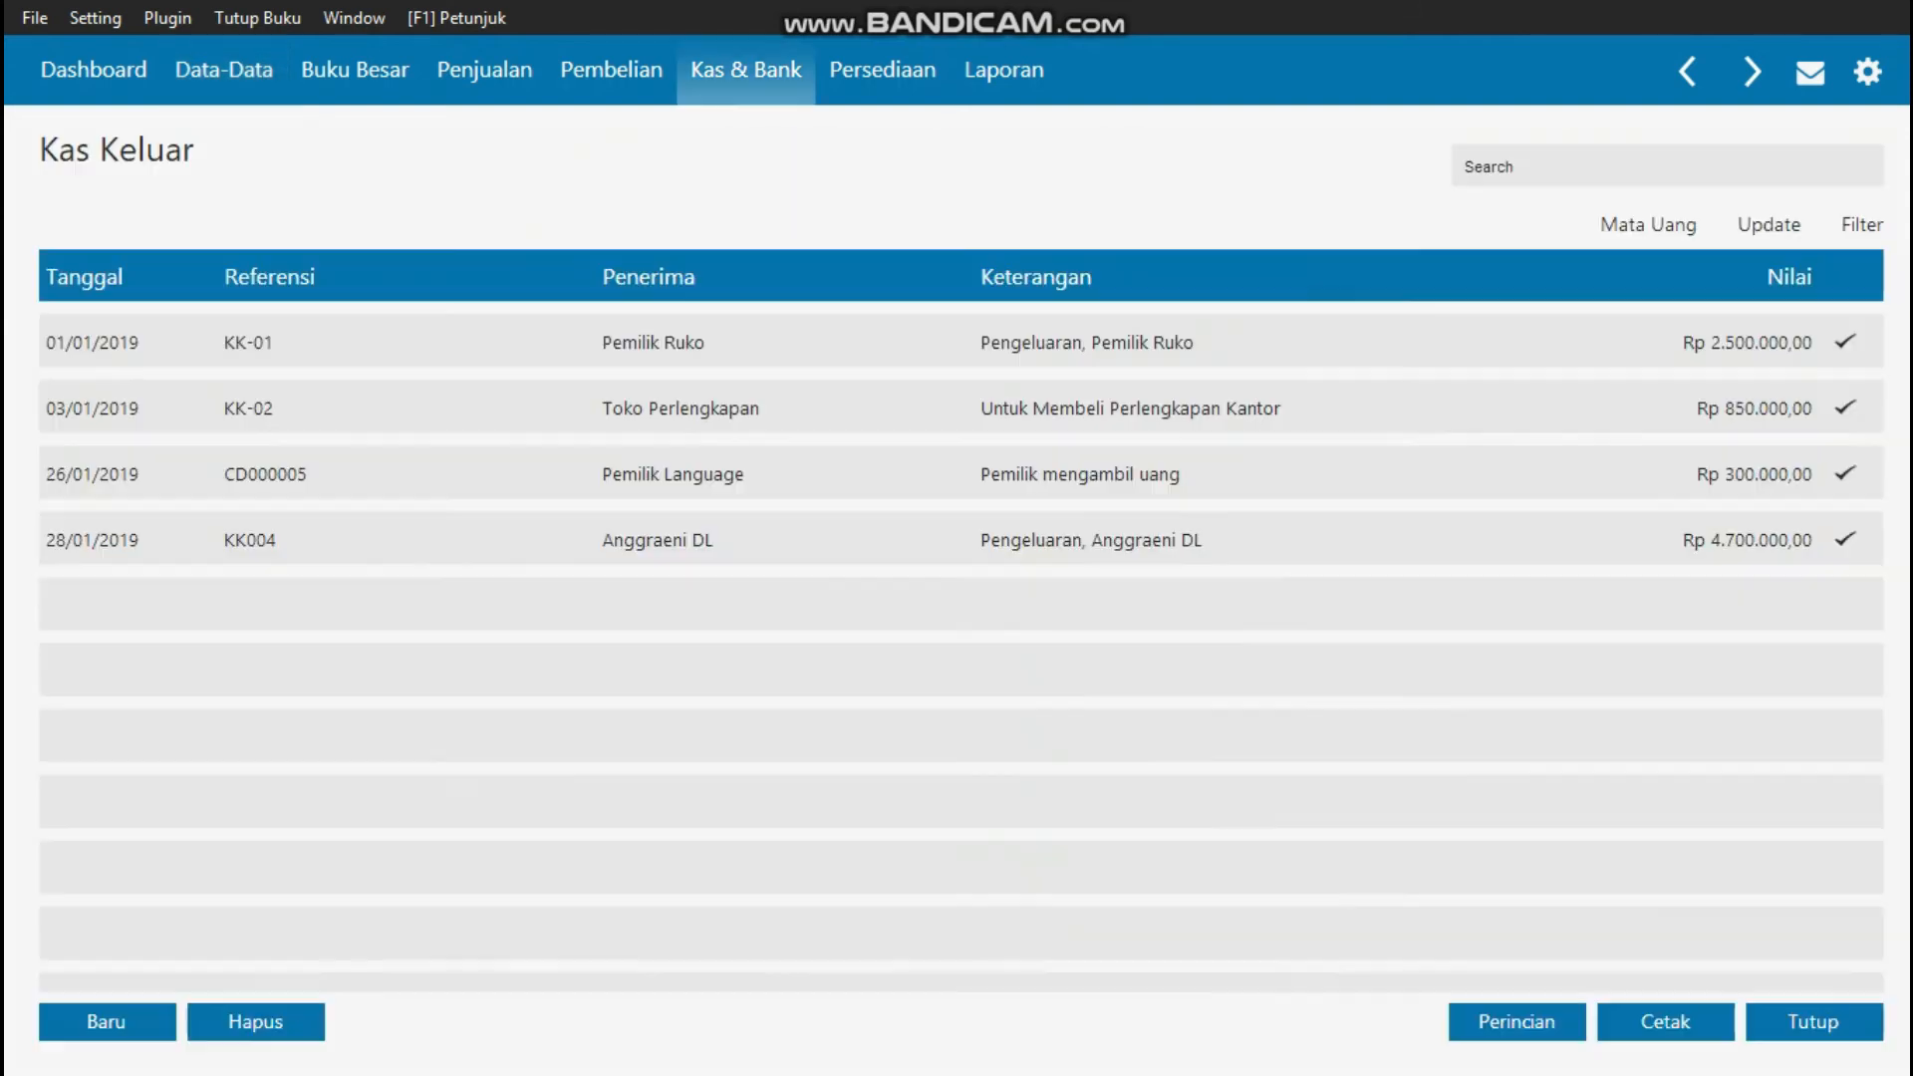
click(1812, 1021)
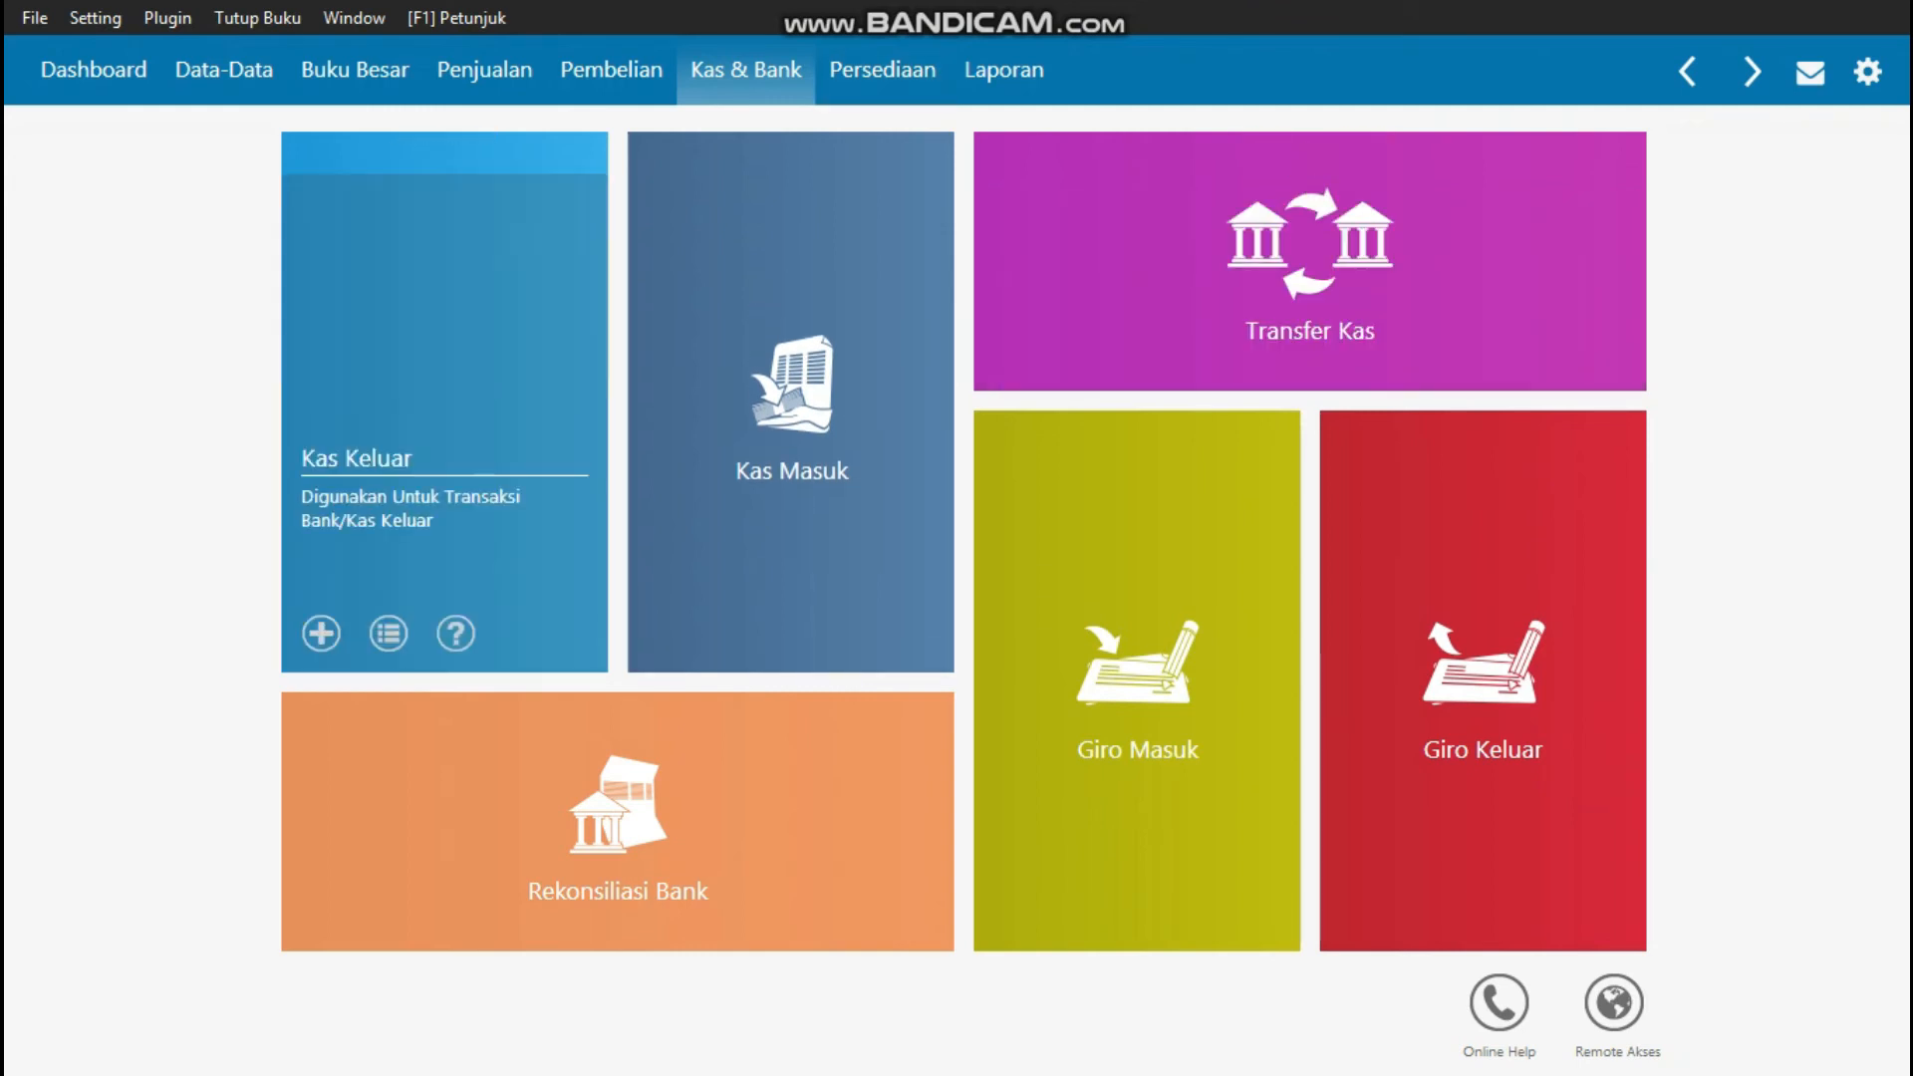
click(389, 632)
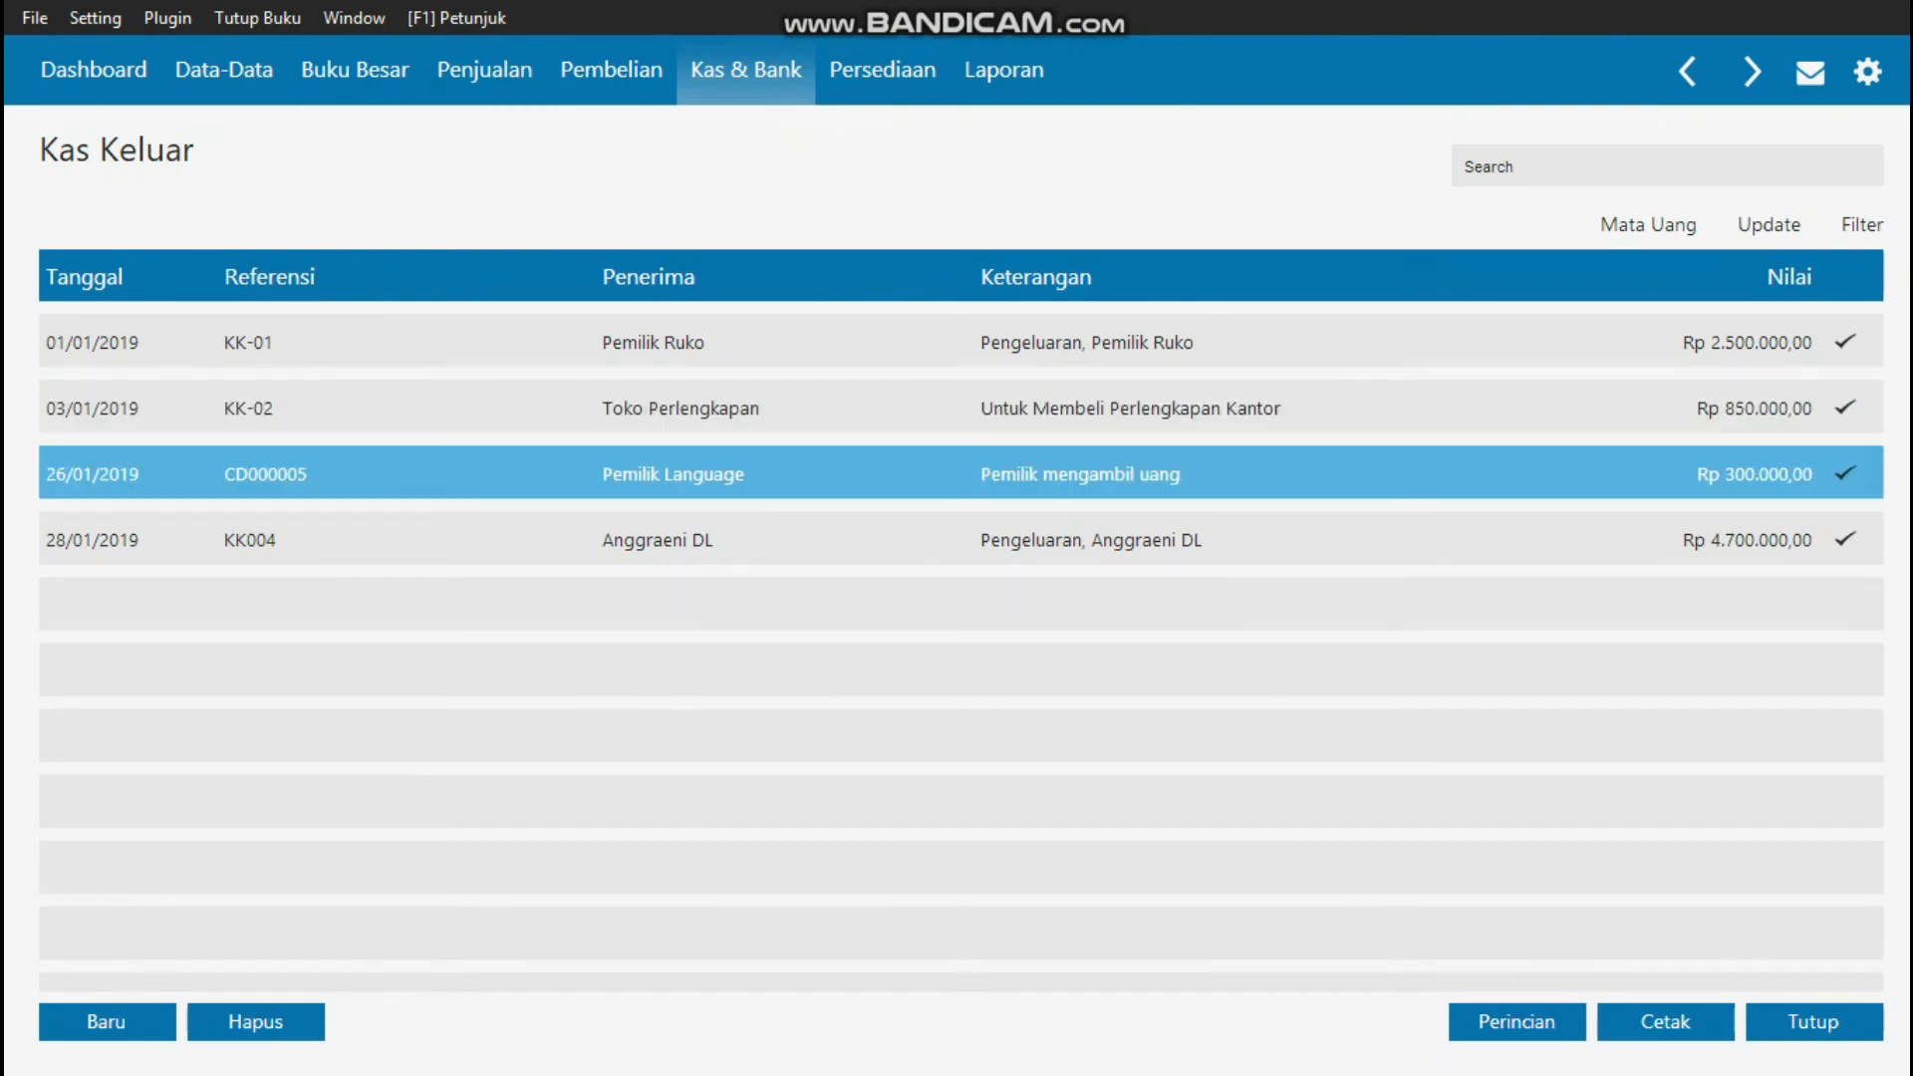
click(674, 473)
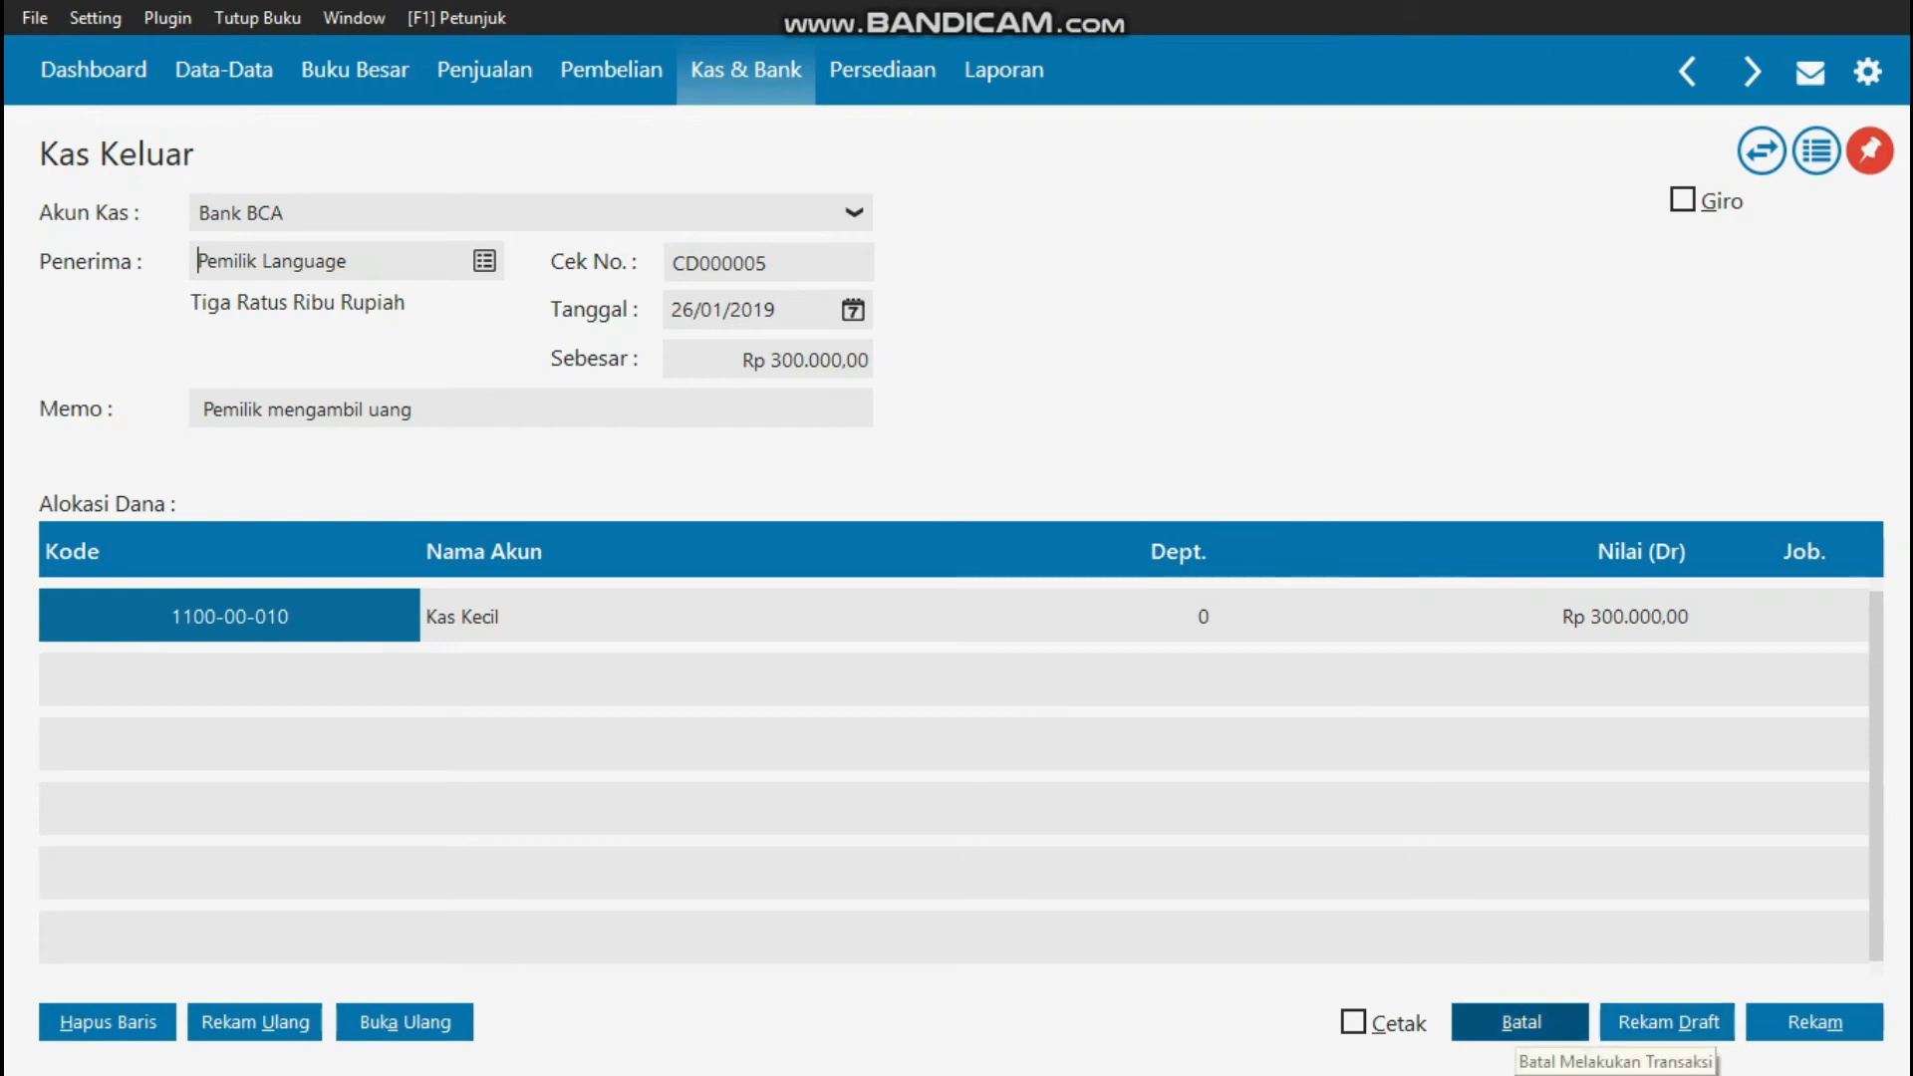
click(1520, 1021)
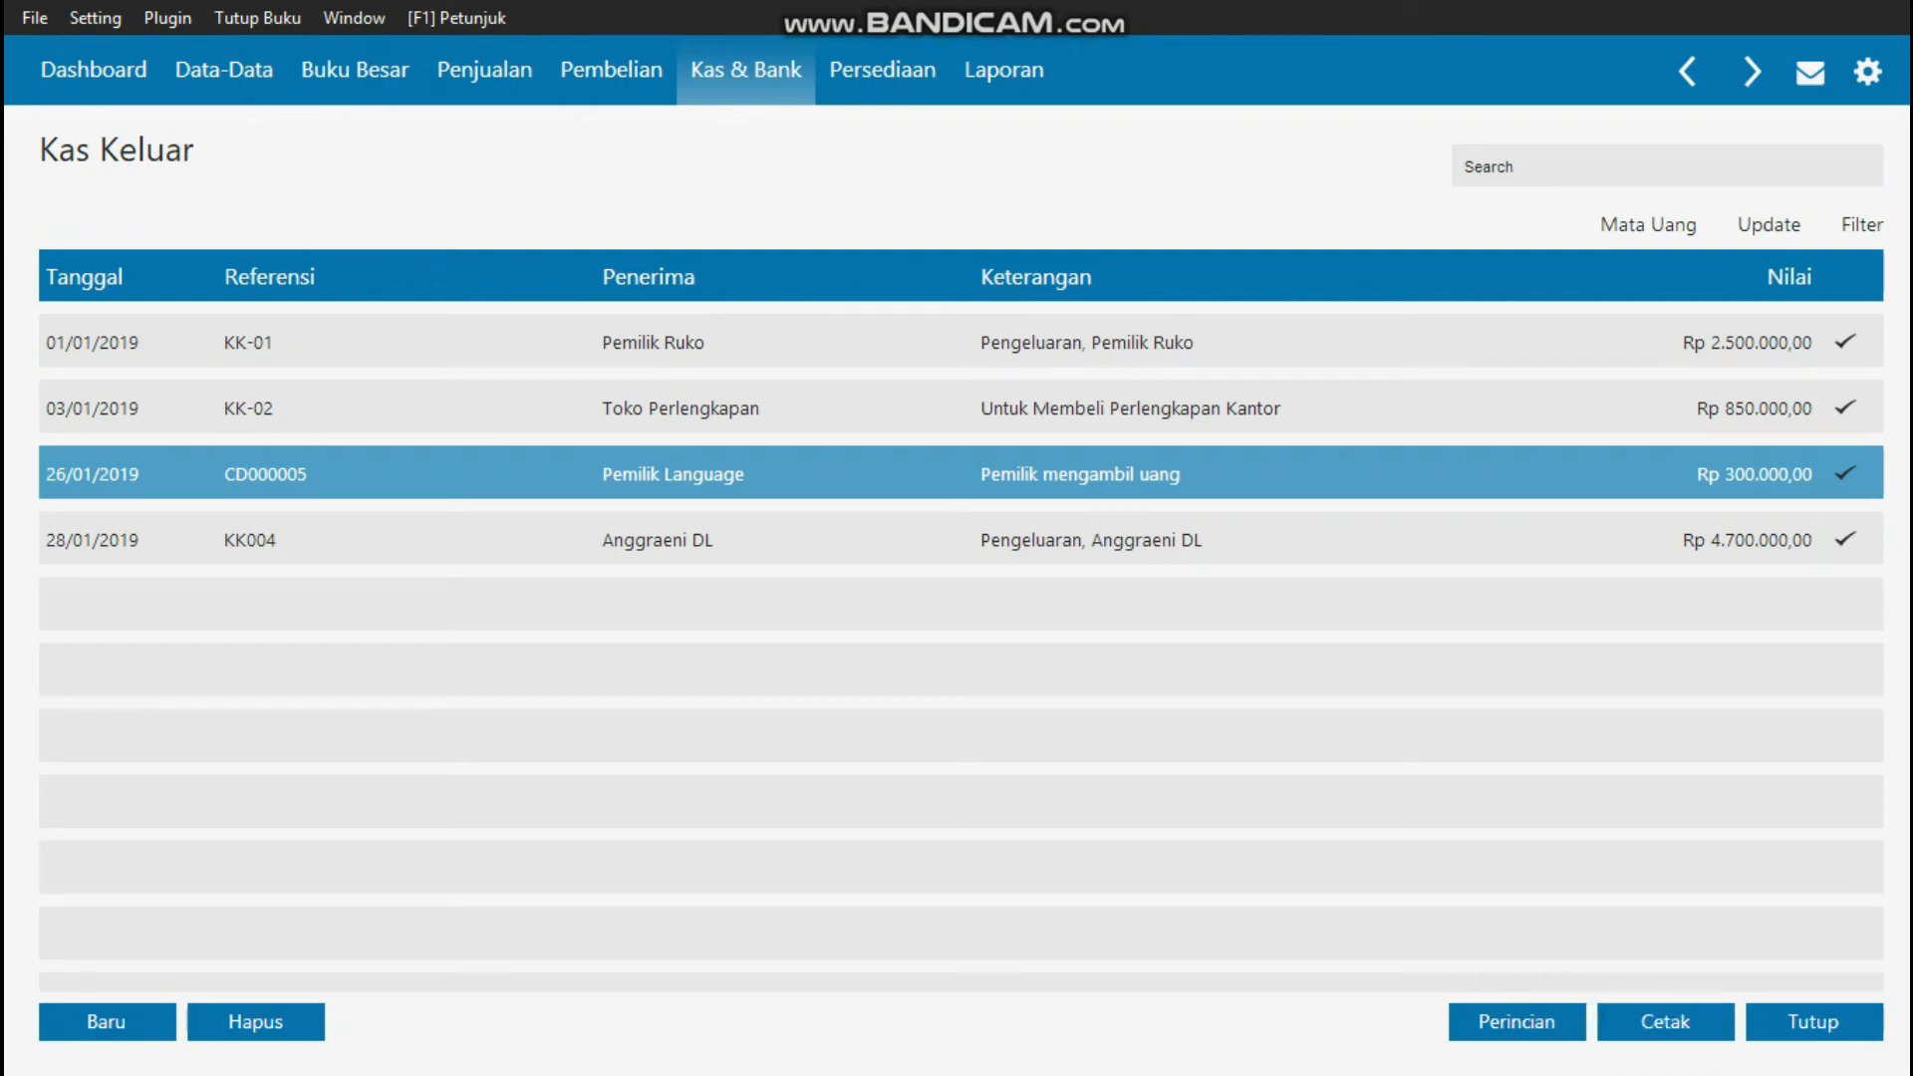
- Review cash-out transaction KK004 dated 28/01/2019 without recording it, and close the Kas Keluar list
click(745, 69)
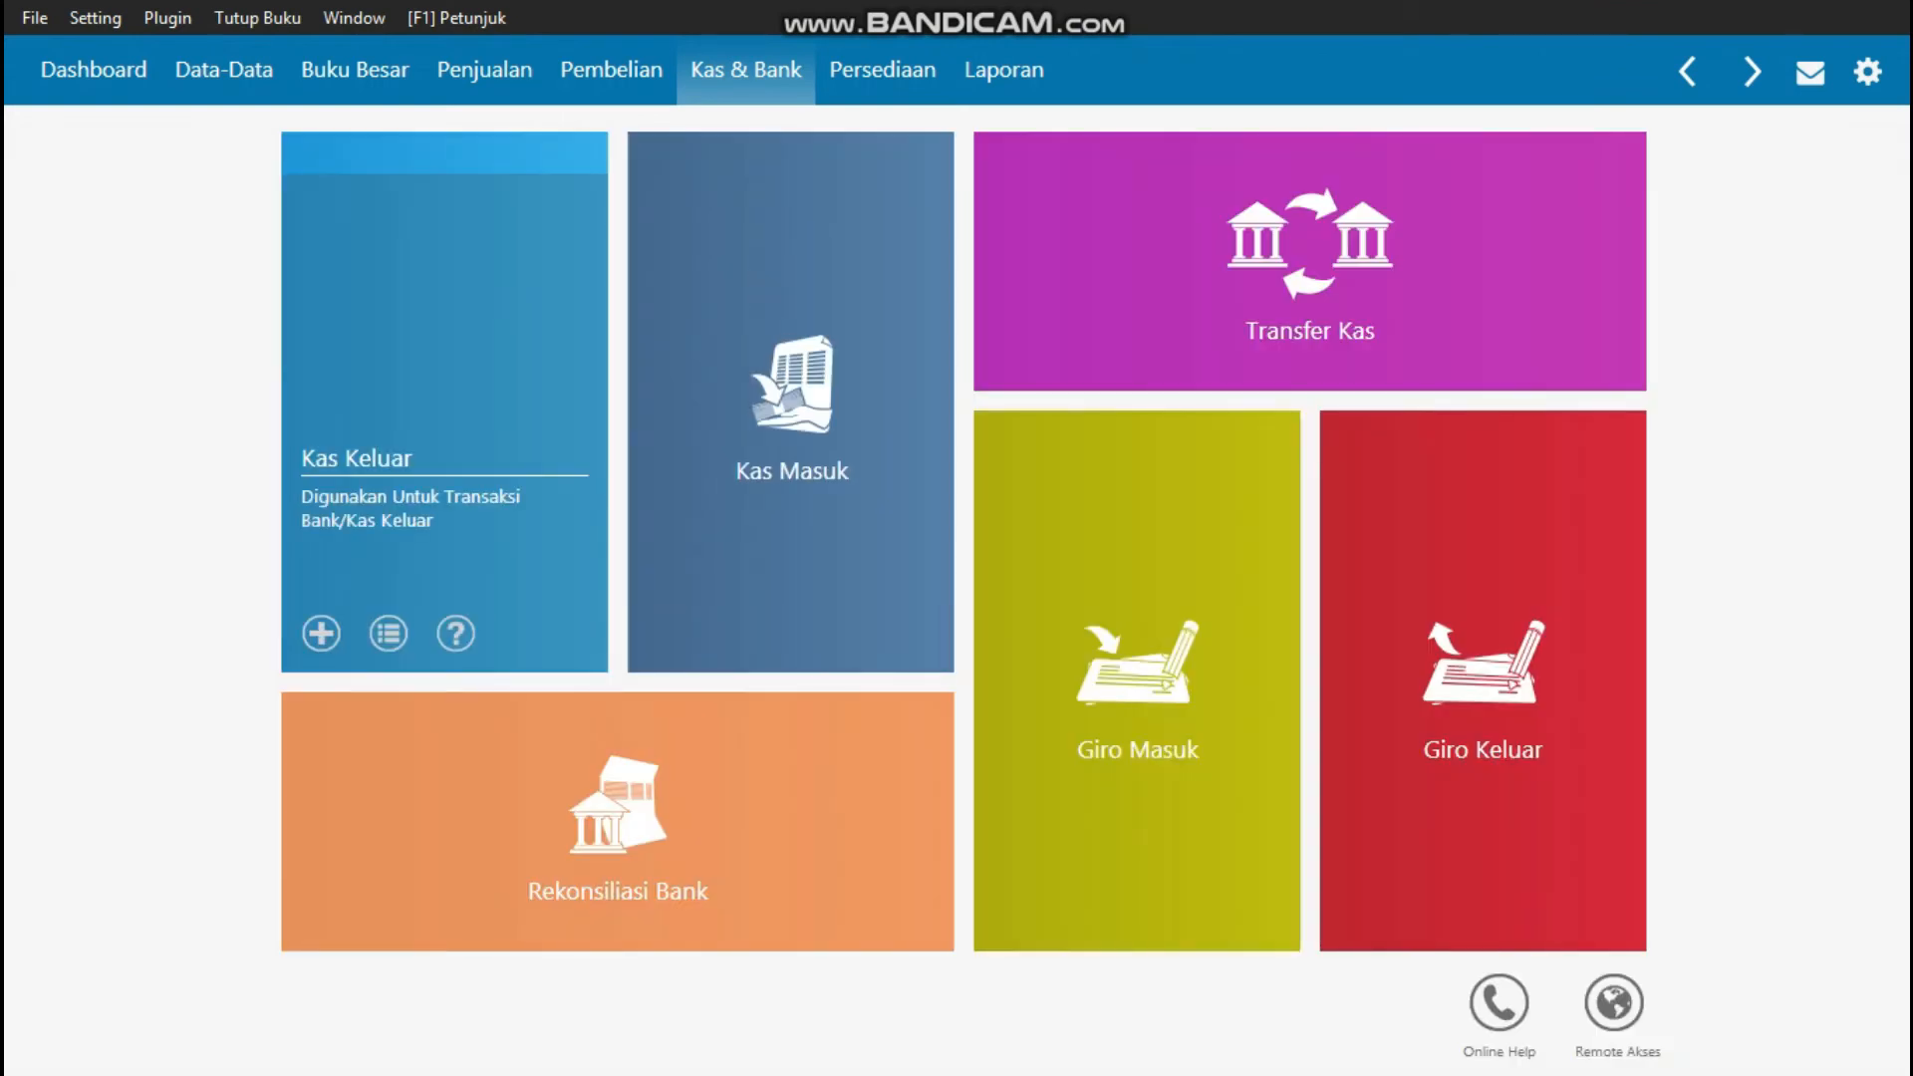
click(428, 475)
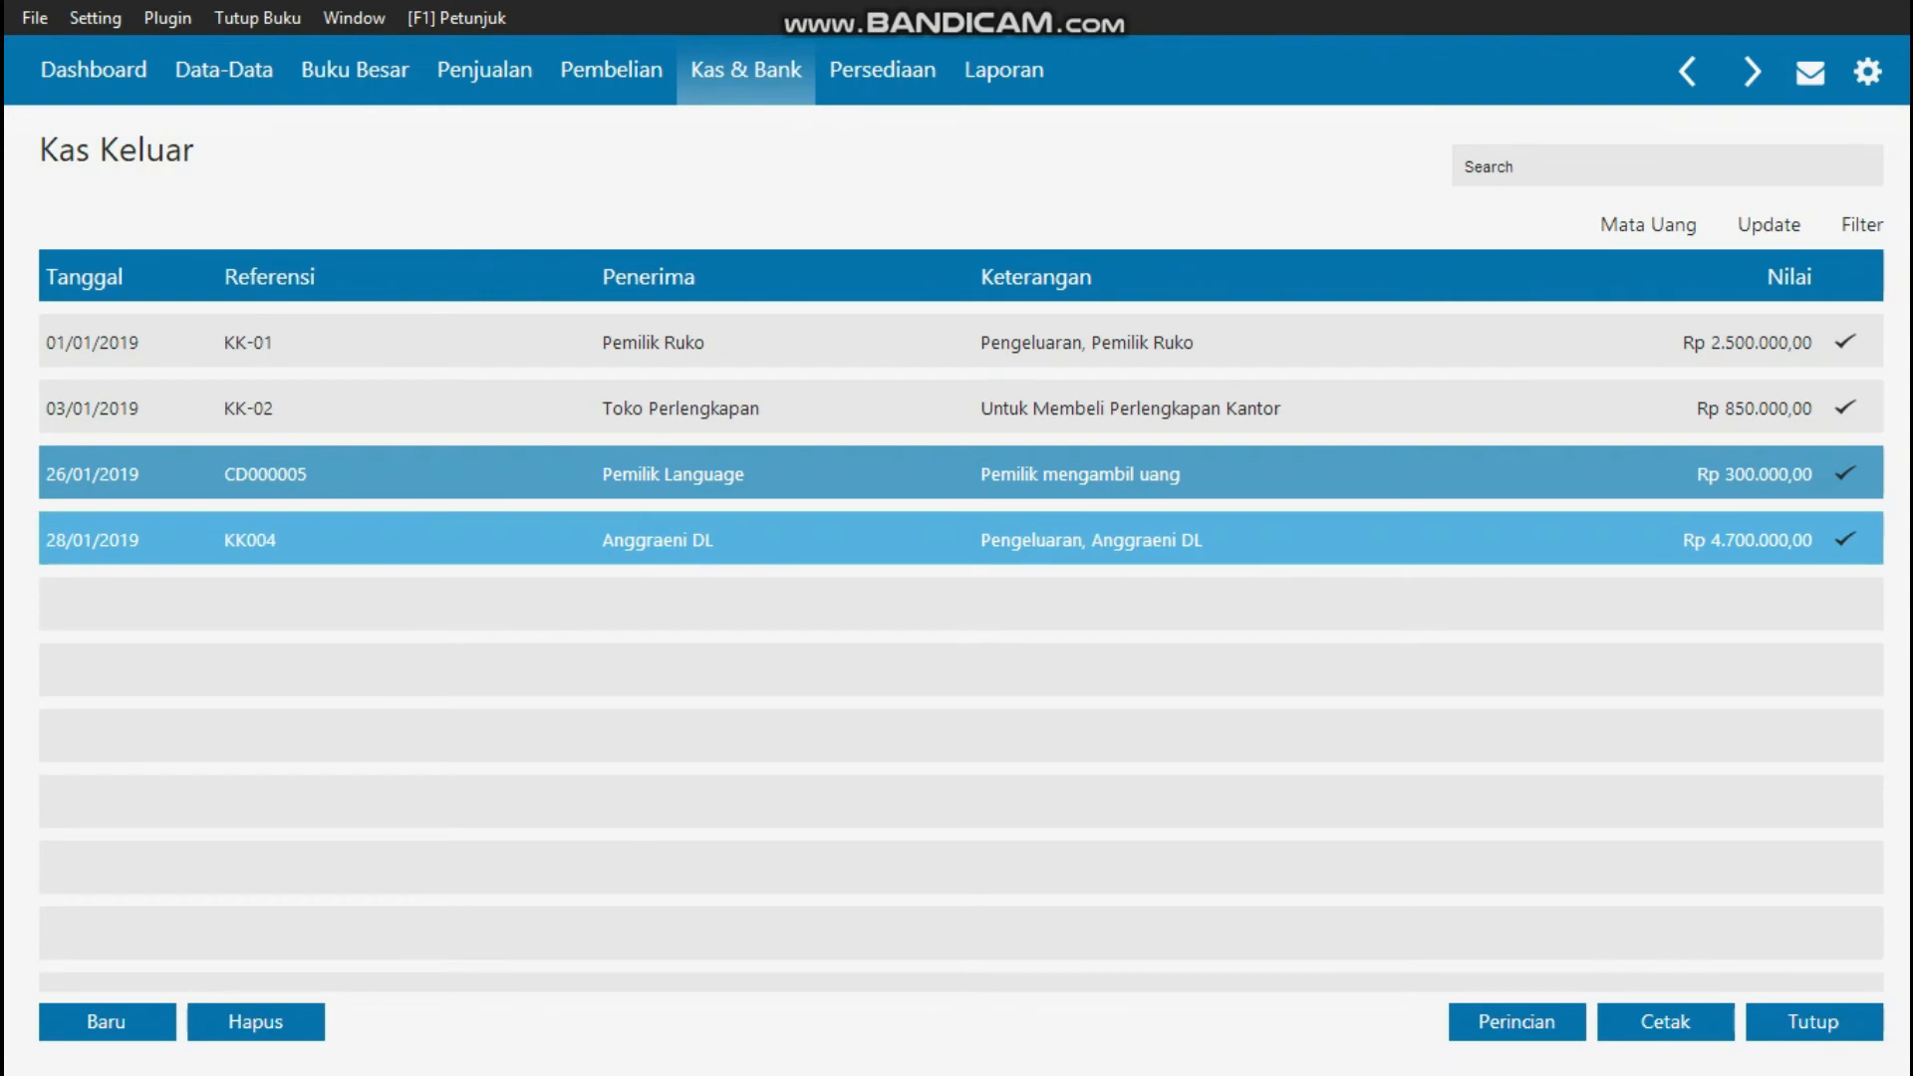
click(444, 539)
double_click(445, 539)
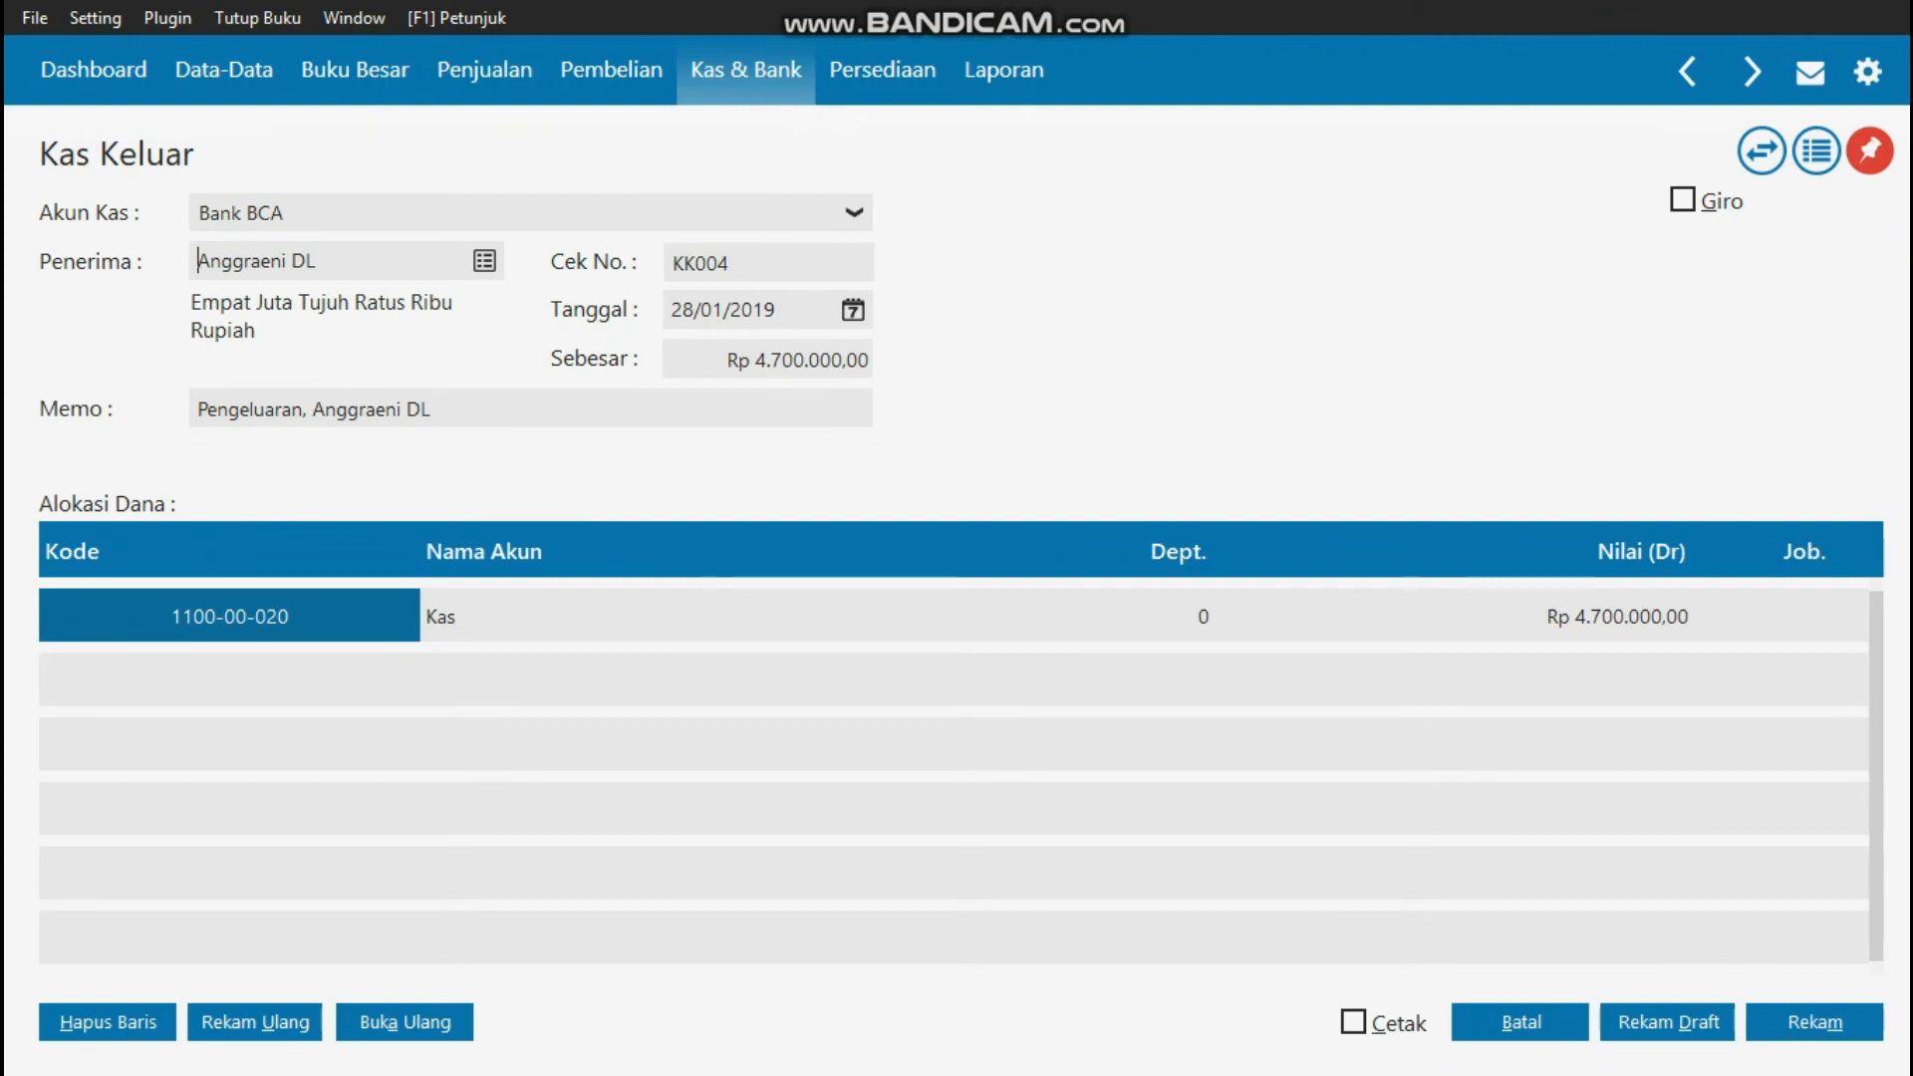
click(1522, 1023)
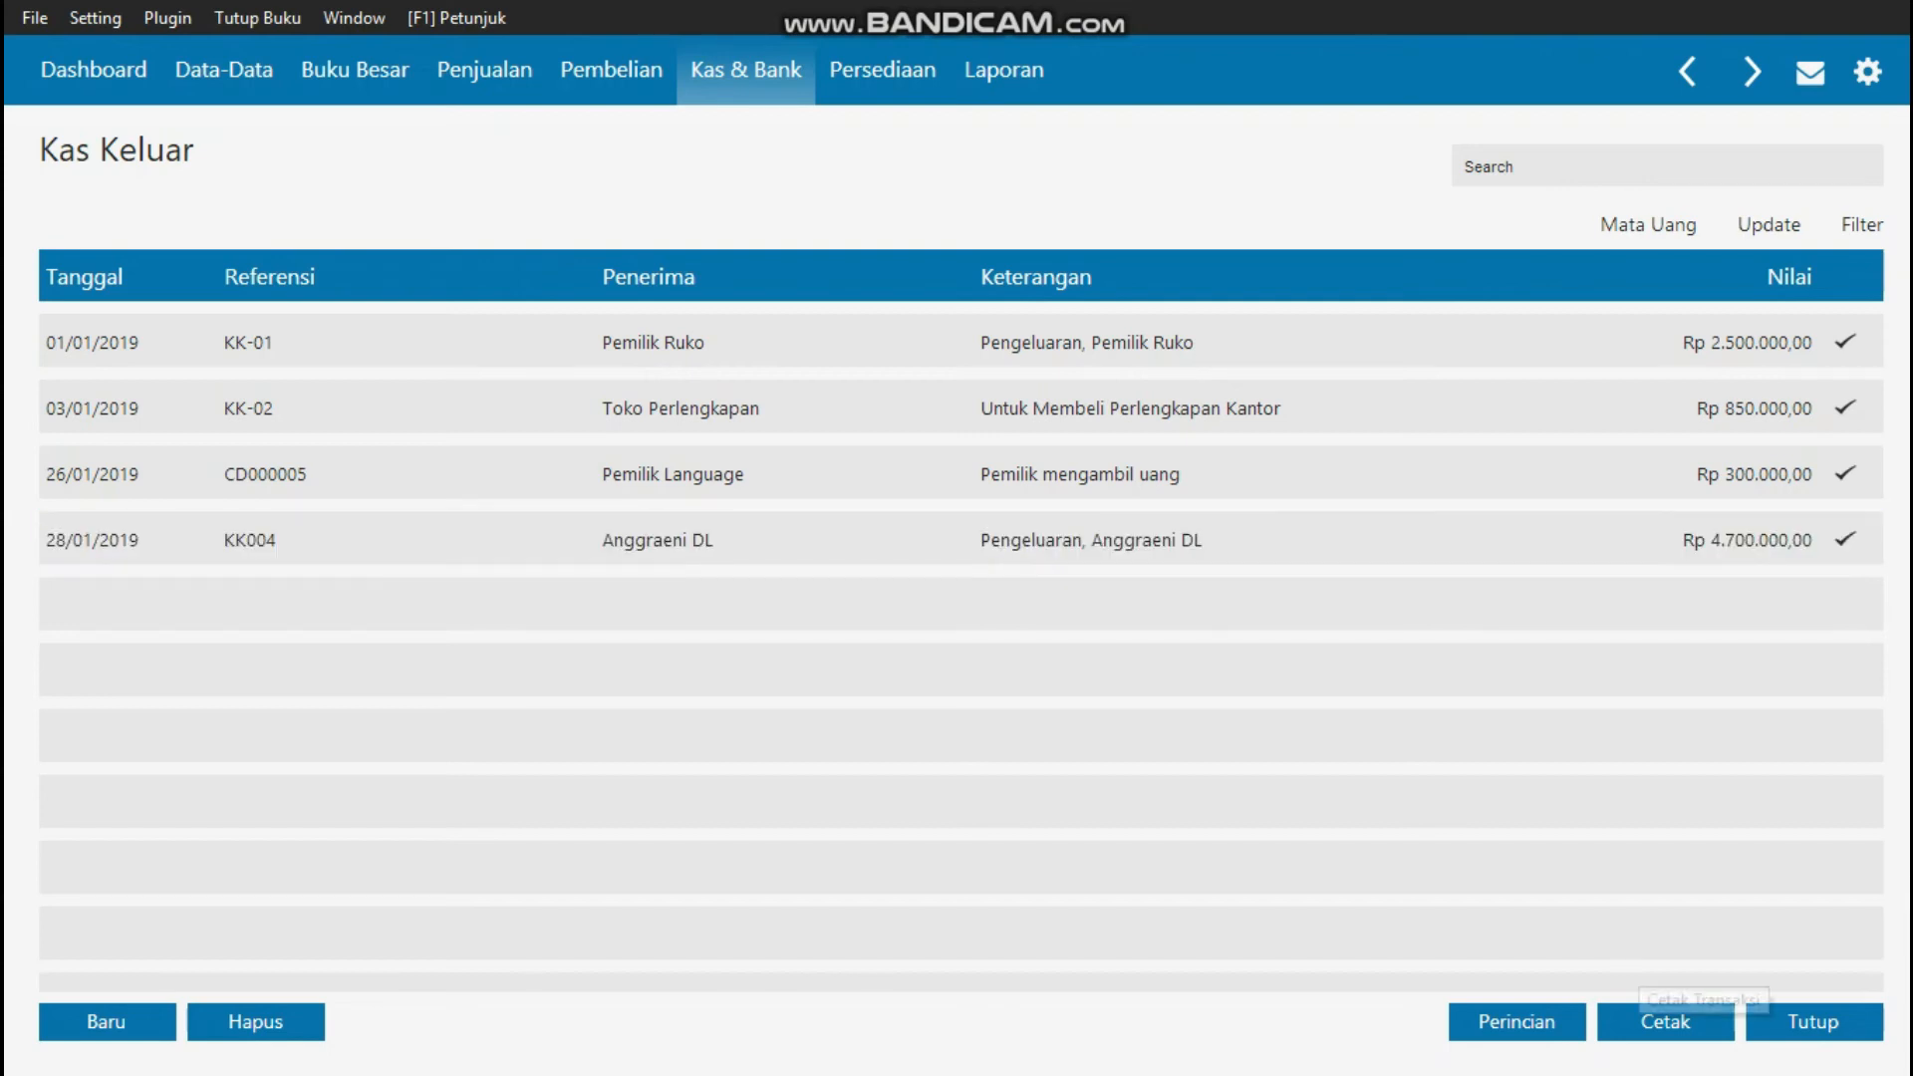
click(1813, 1022)
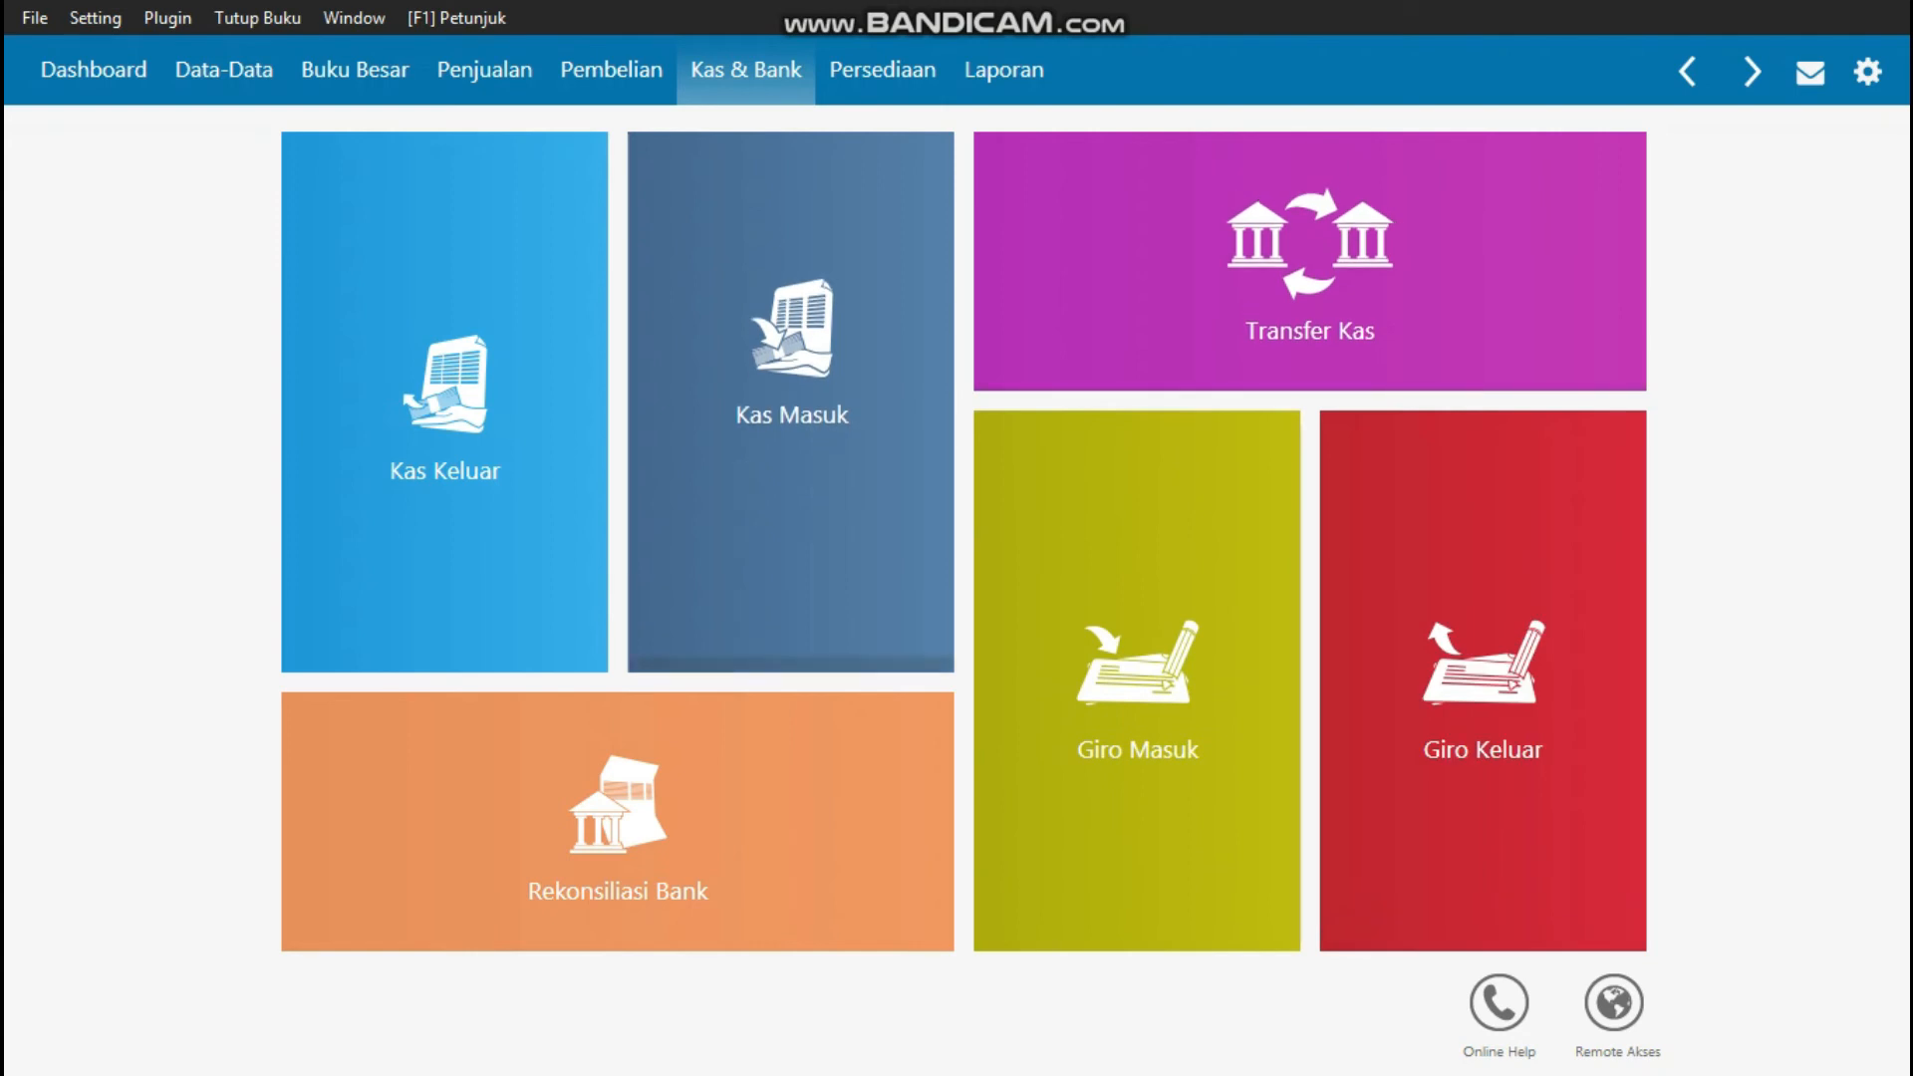
- Review cash-in transaction KM005 (Biaya Pendaftaran 2 orang) from the Kas Masuk list, cancel out of it and close the list
click(734, 633)
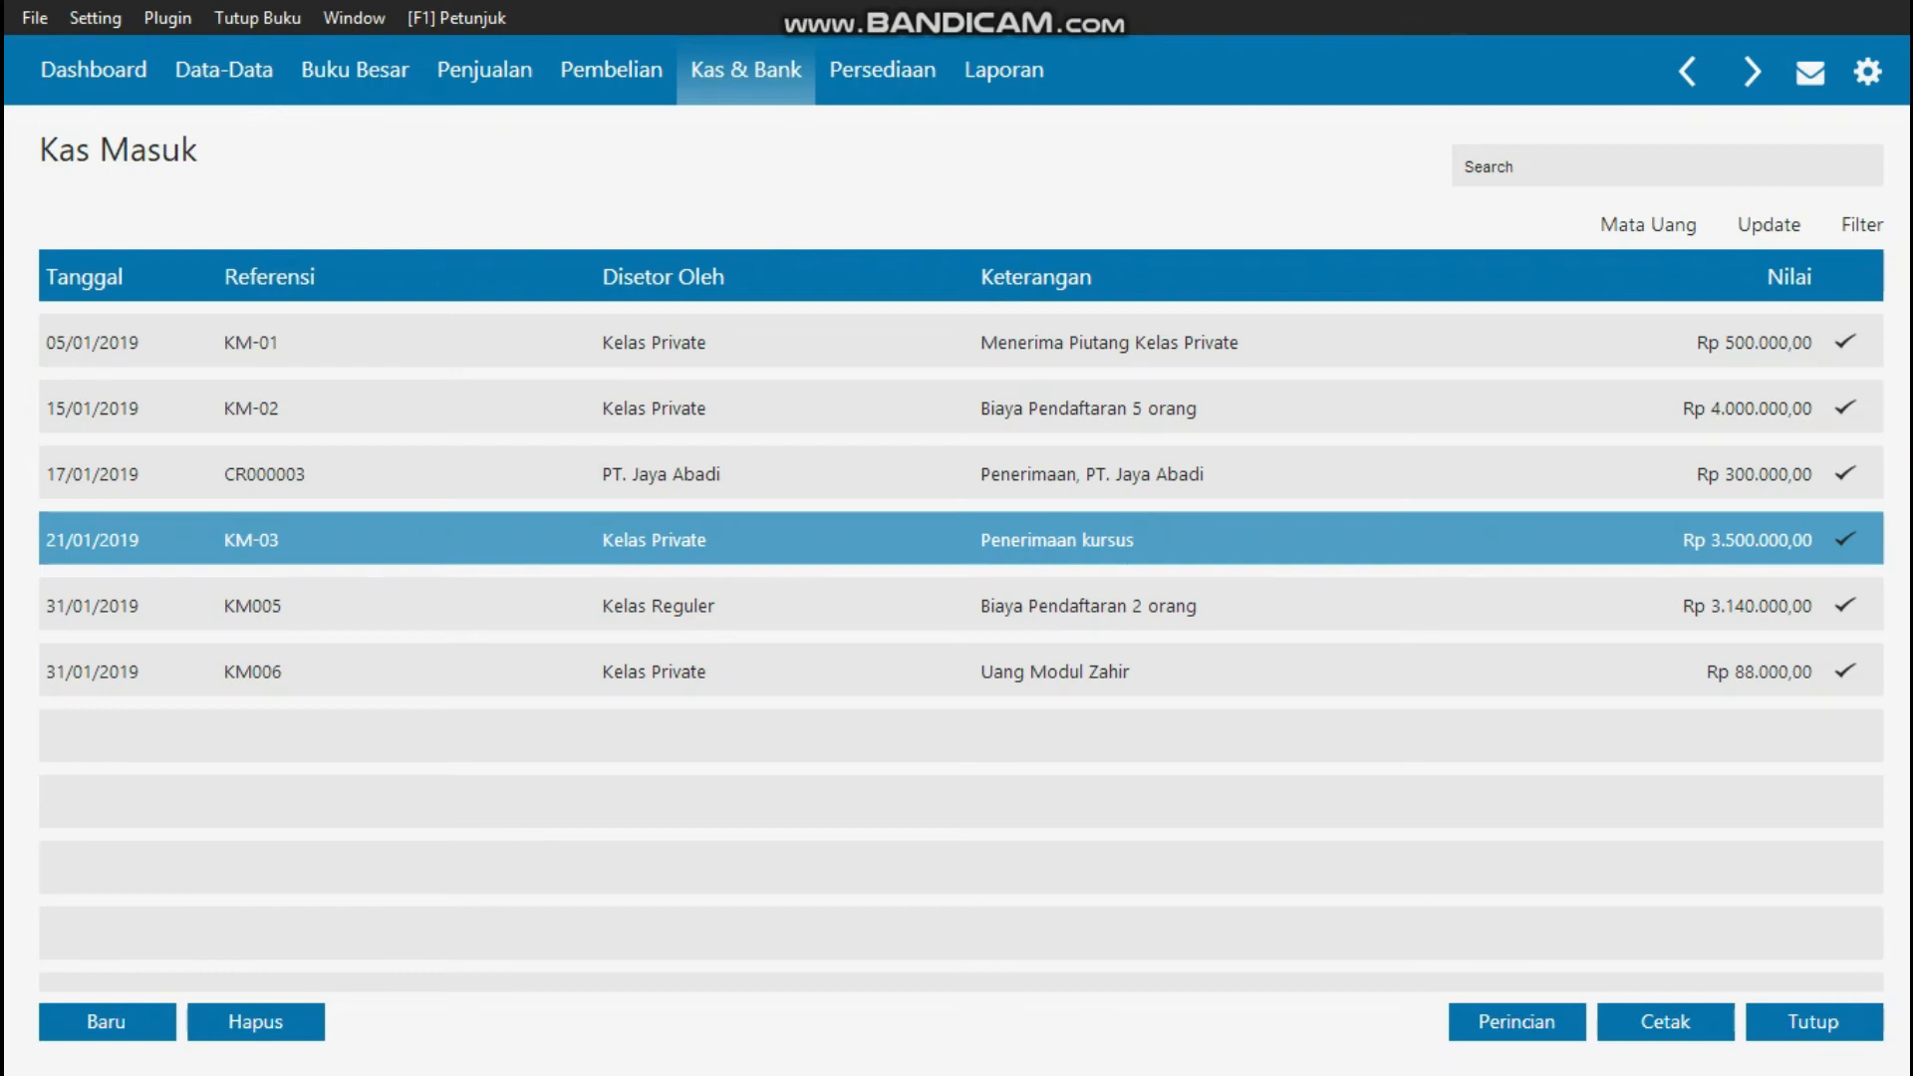
click(857, 605)
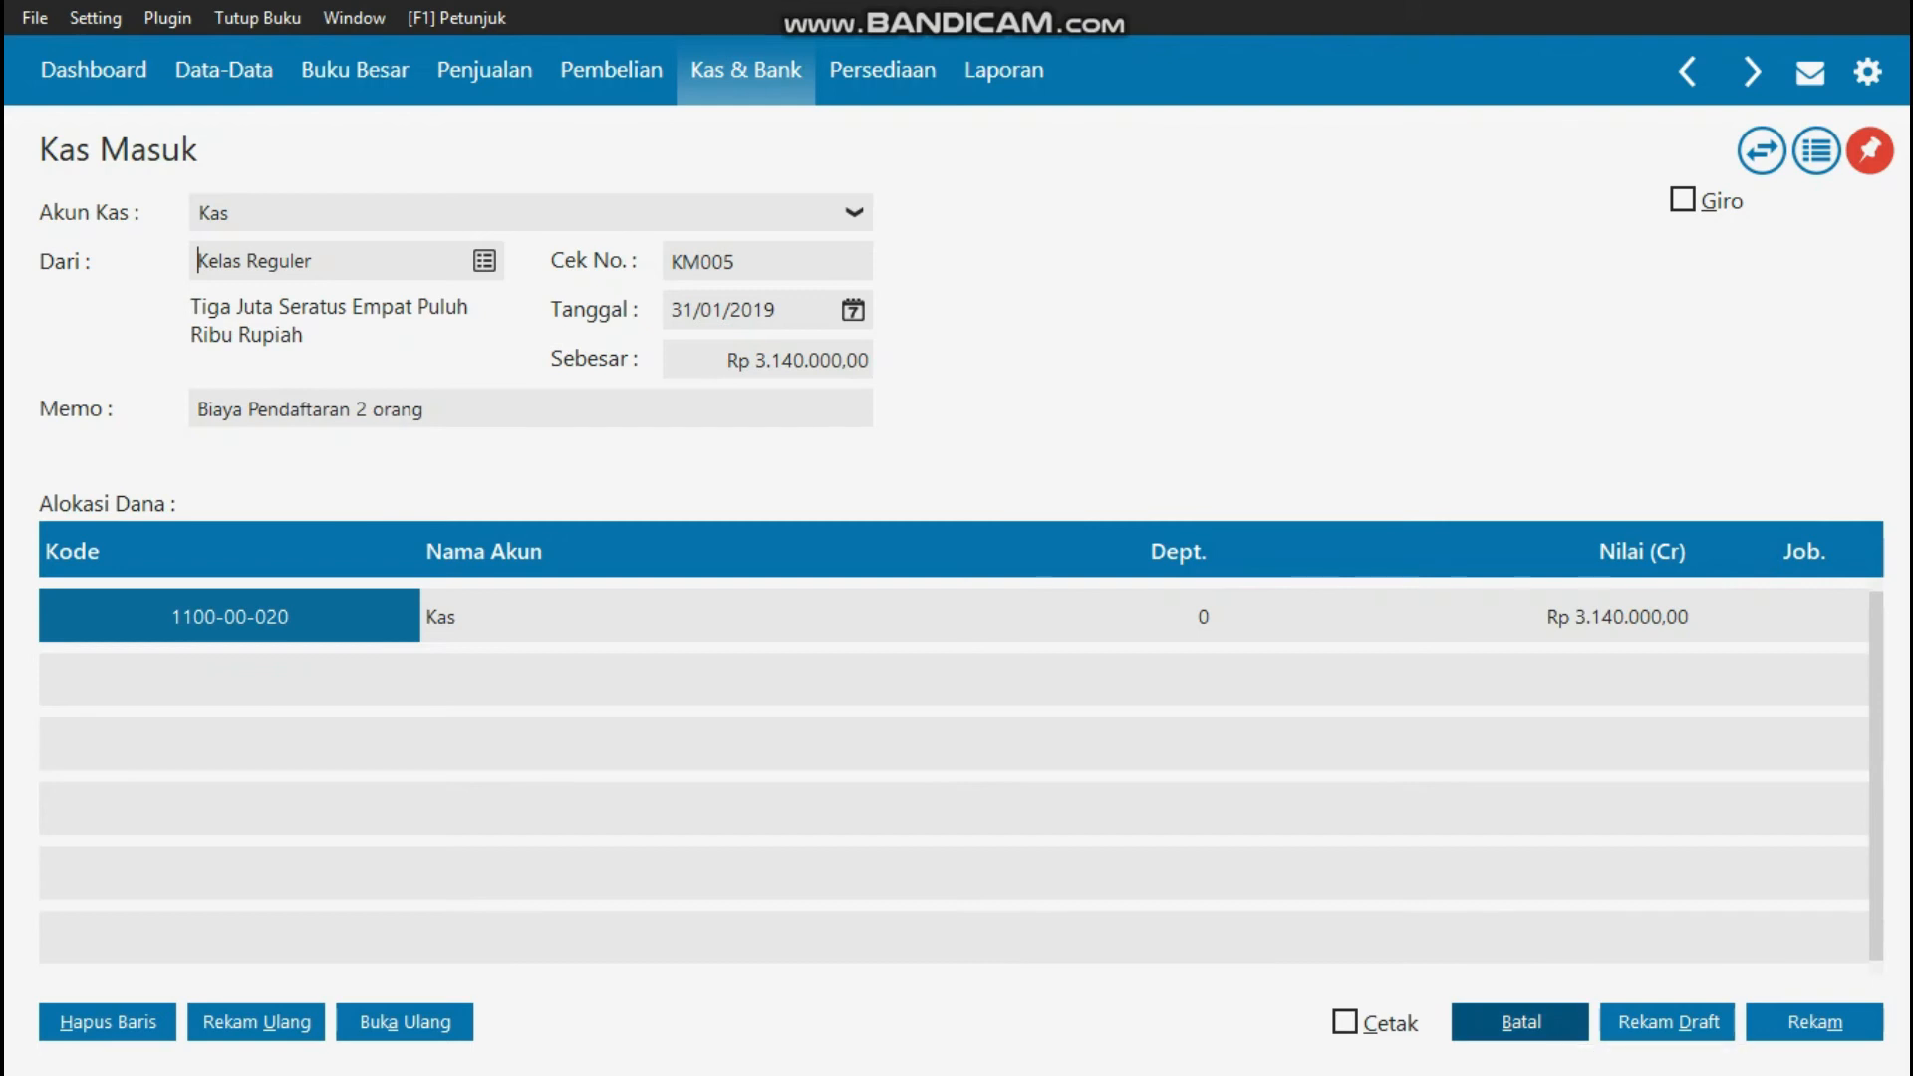
click(1519, 1022)
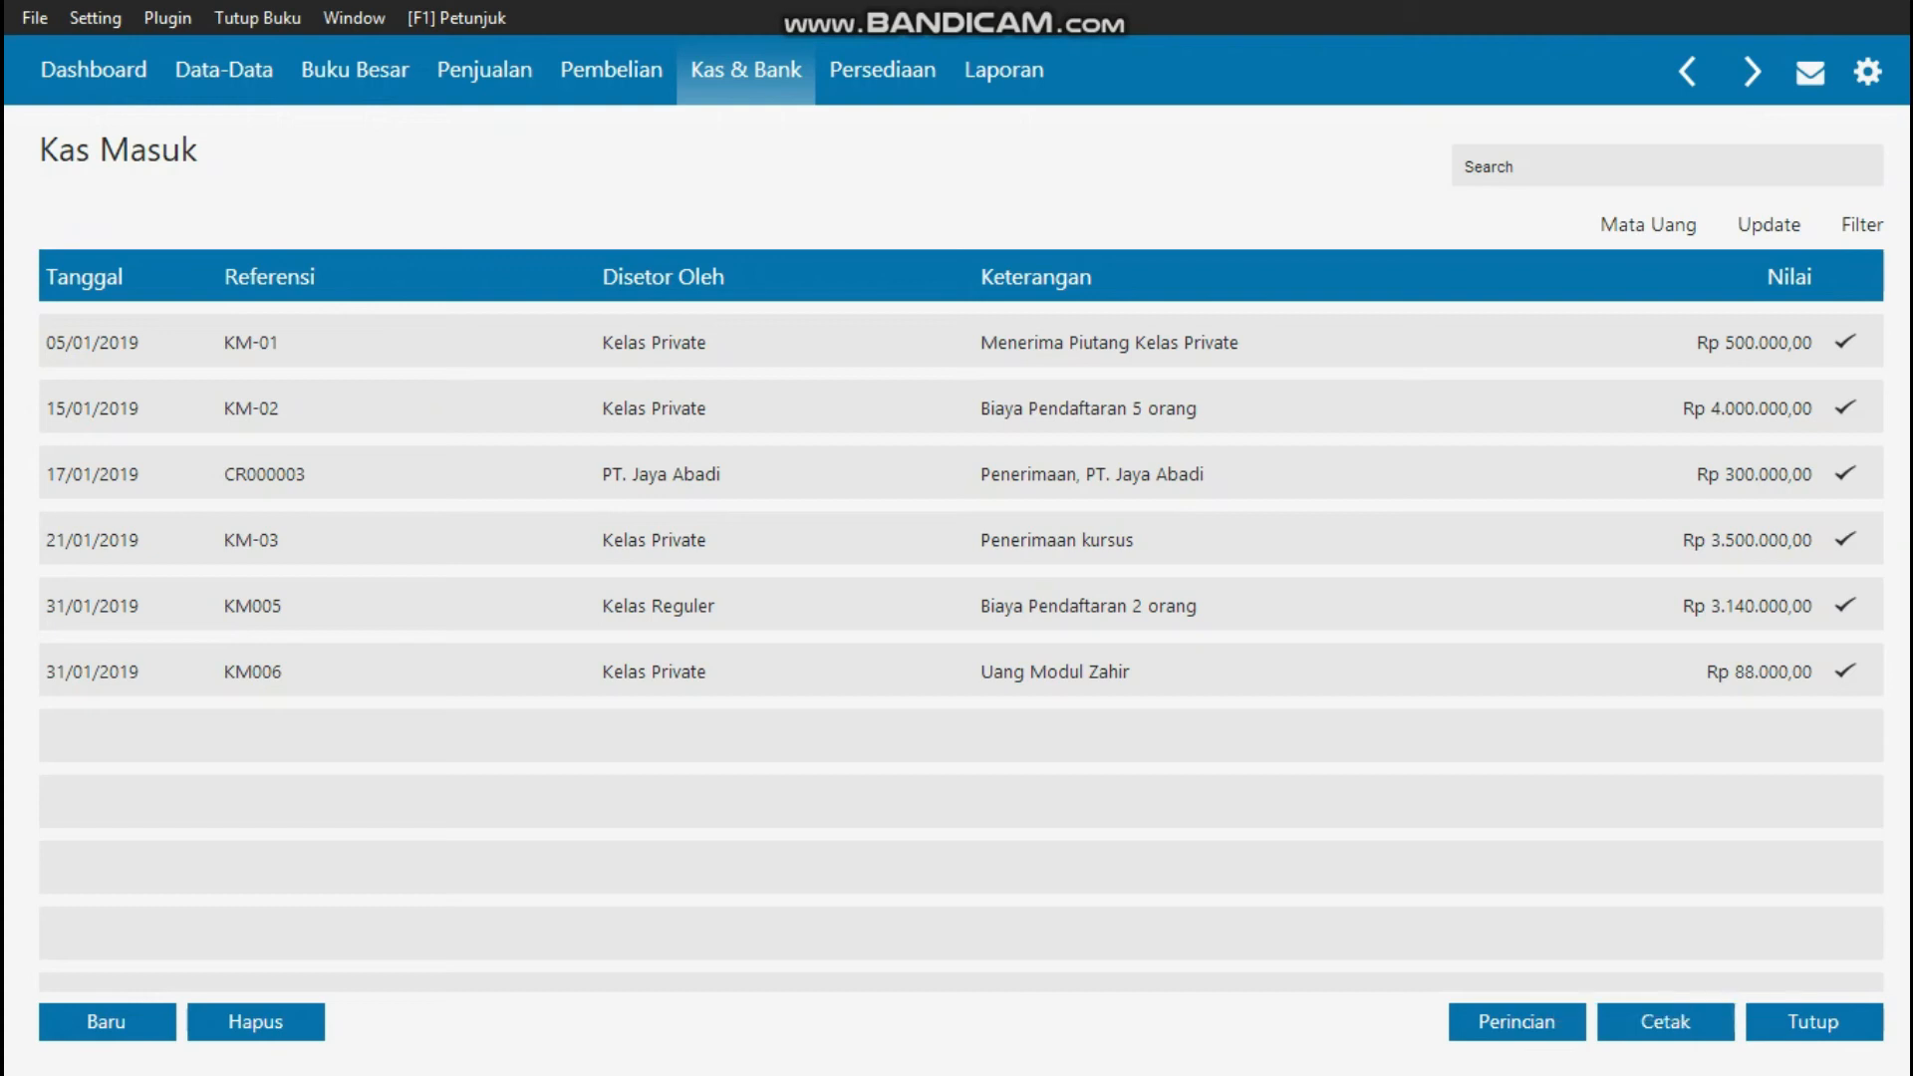
click(1814, 1022)
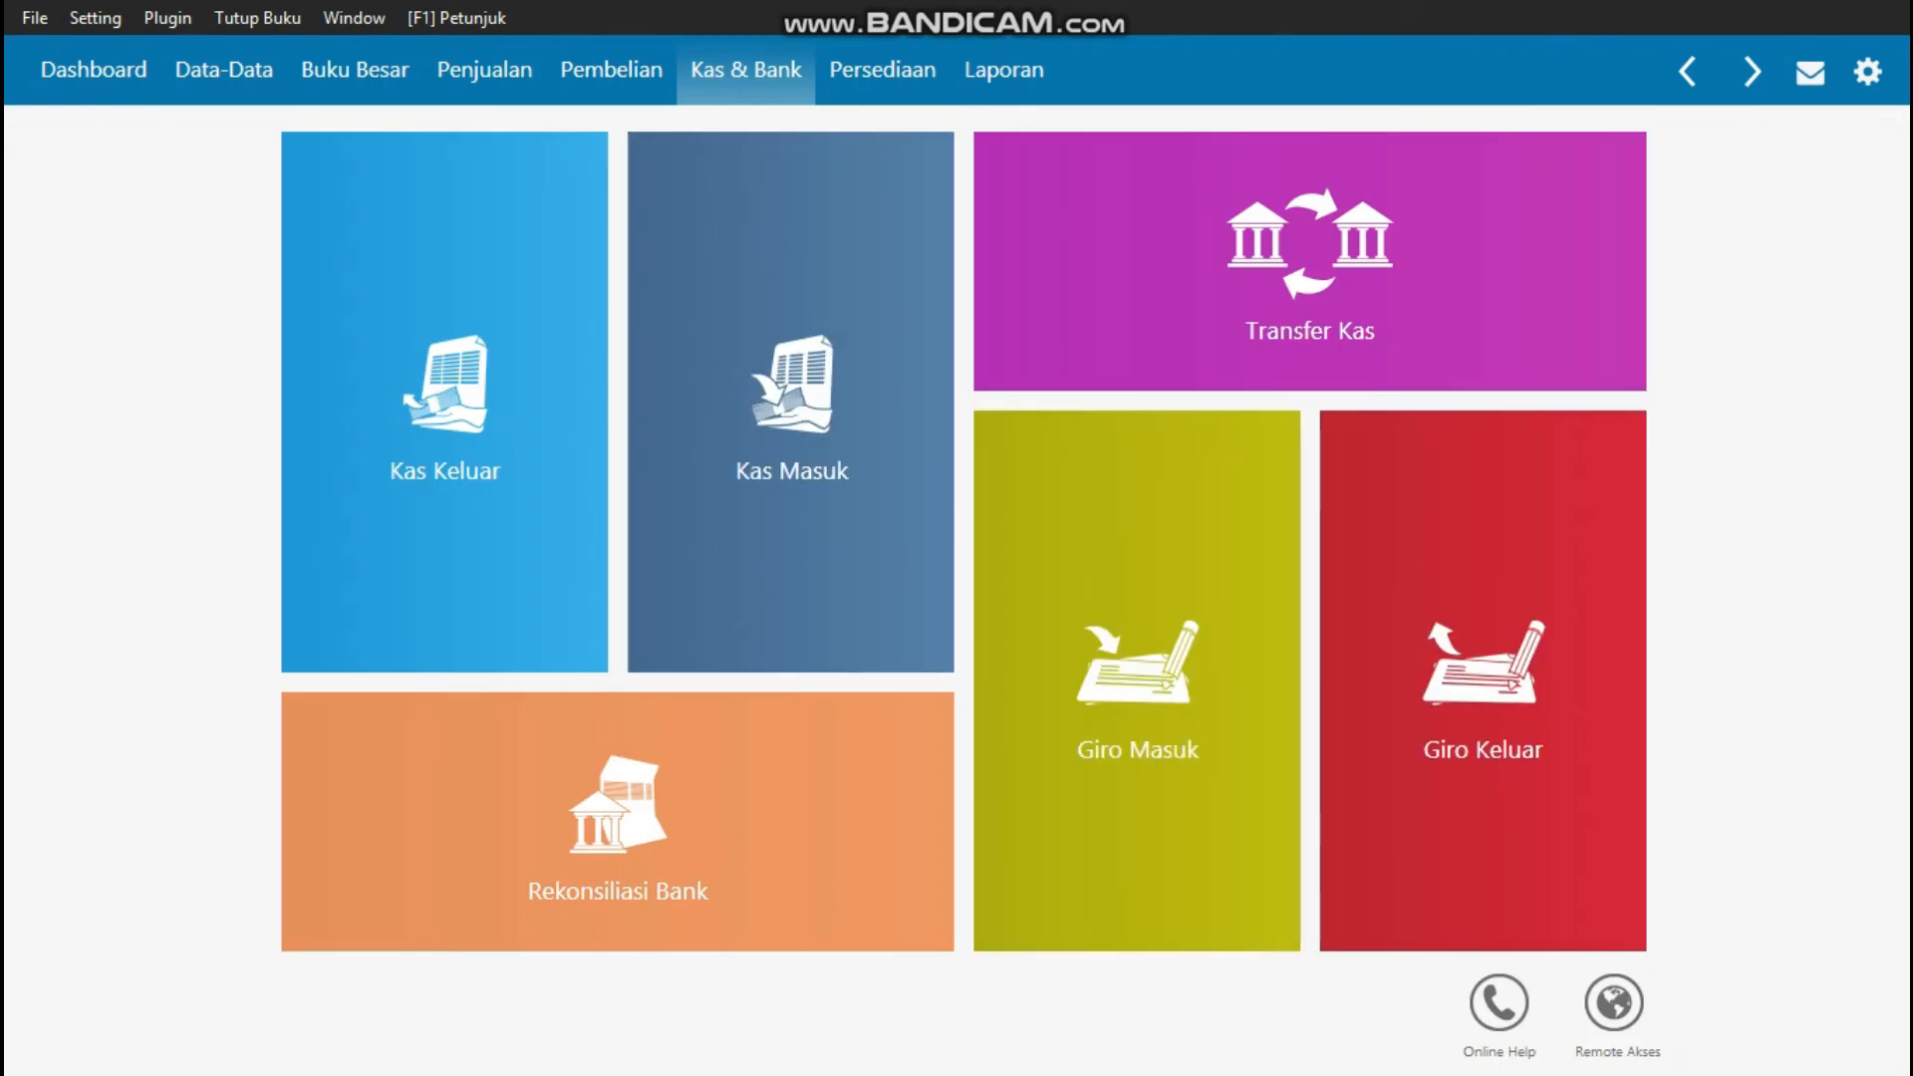
- Review cash-in transaction KM006 (Uang Modul Zahir) from the Kas Masuk list without recording it, and close the list
mouse_move(791, 438)
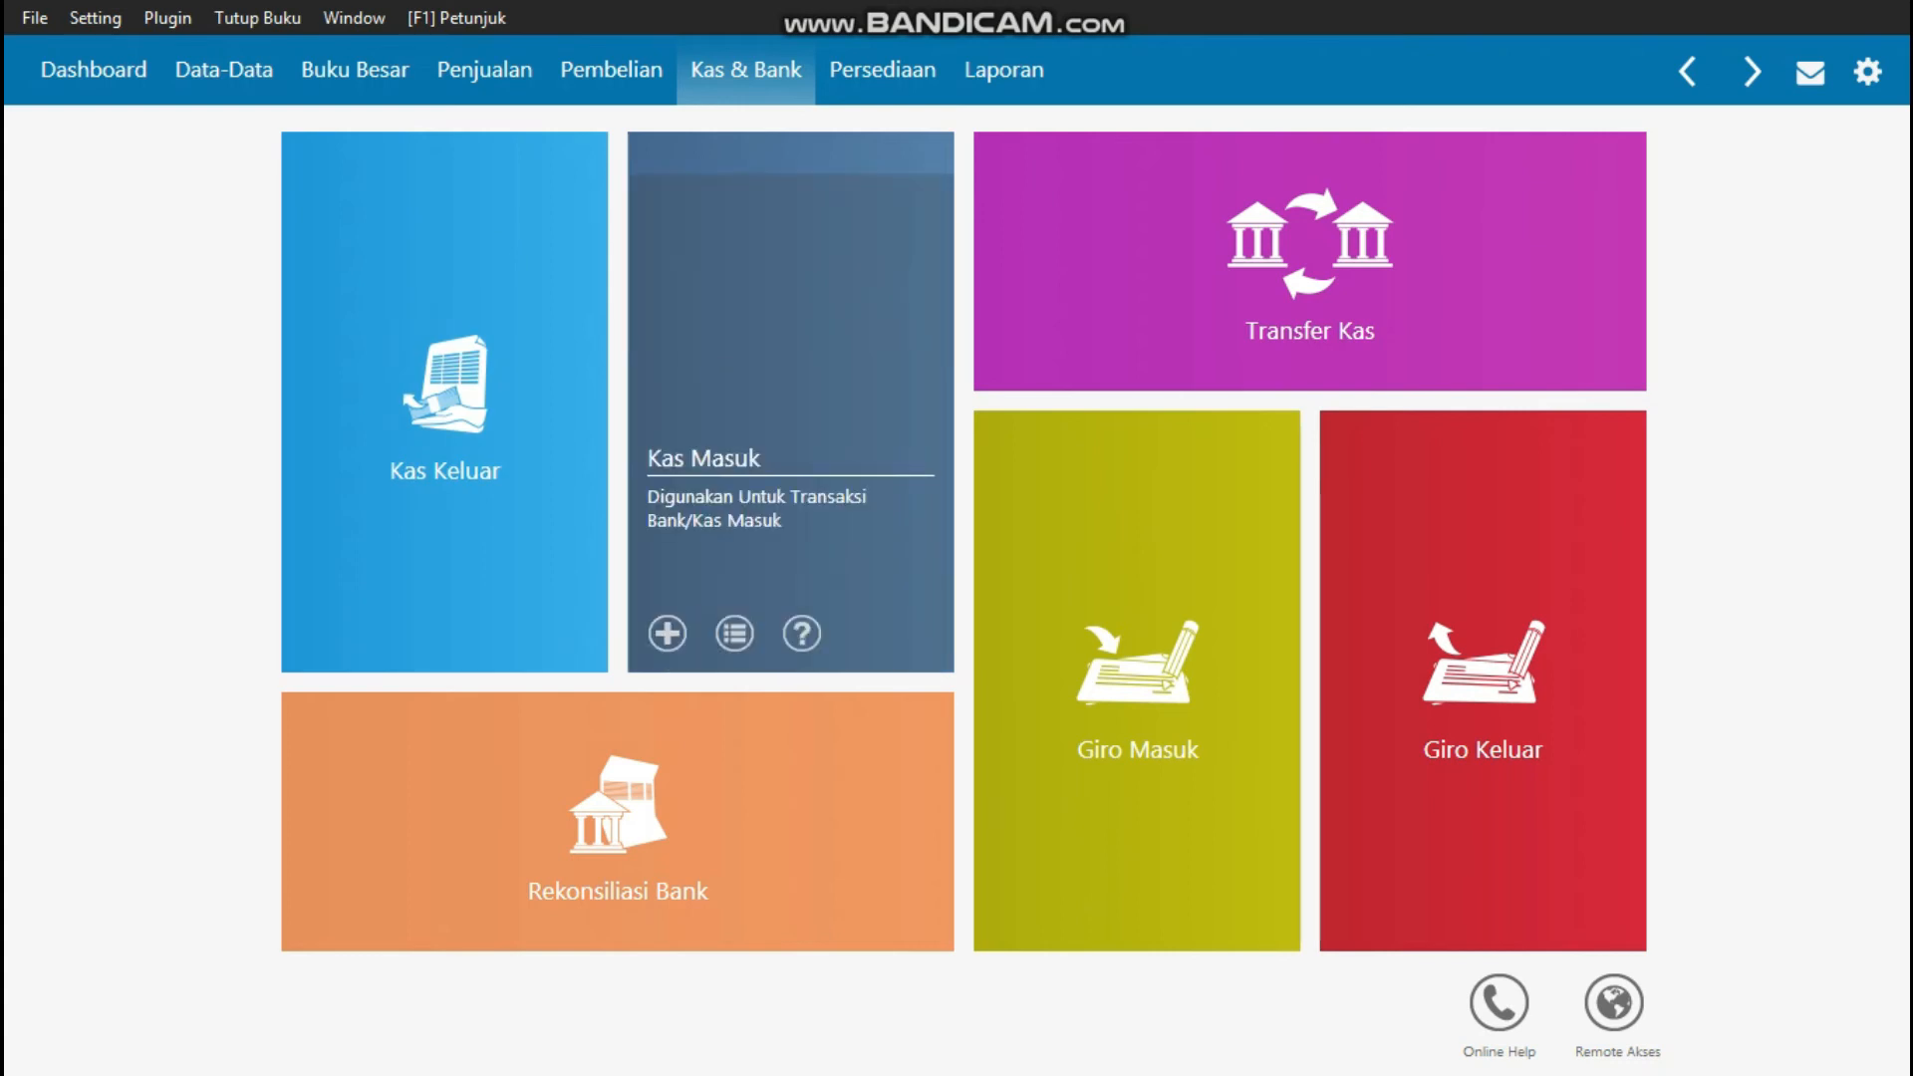
click(735, 634)
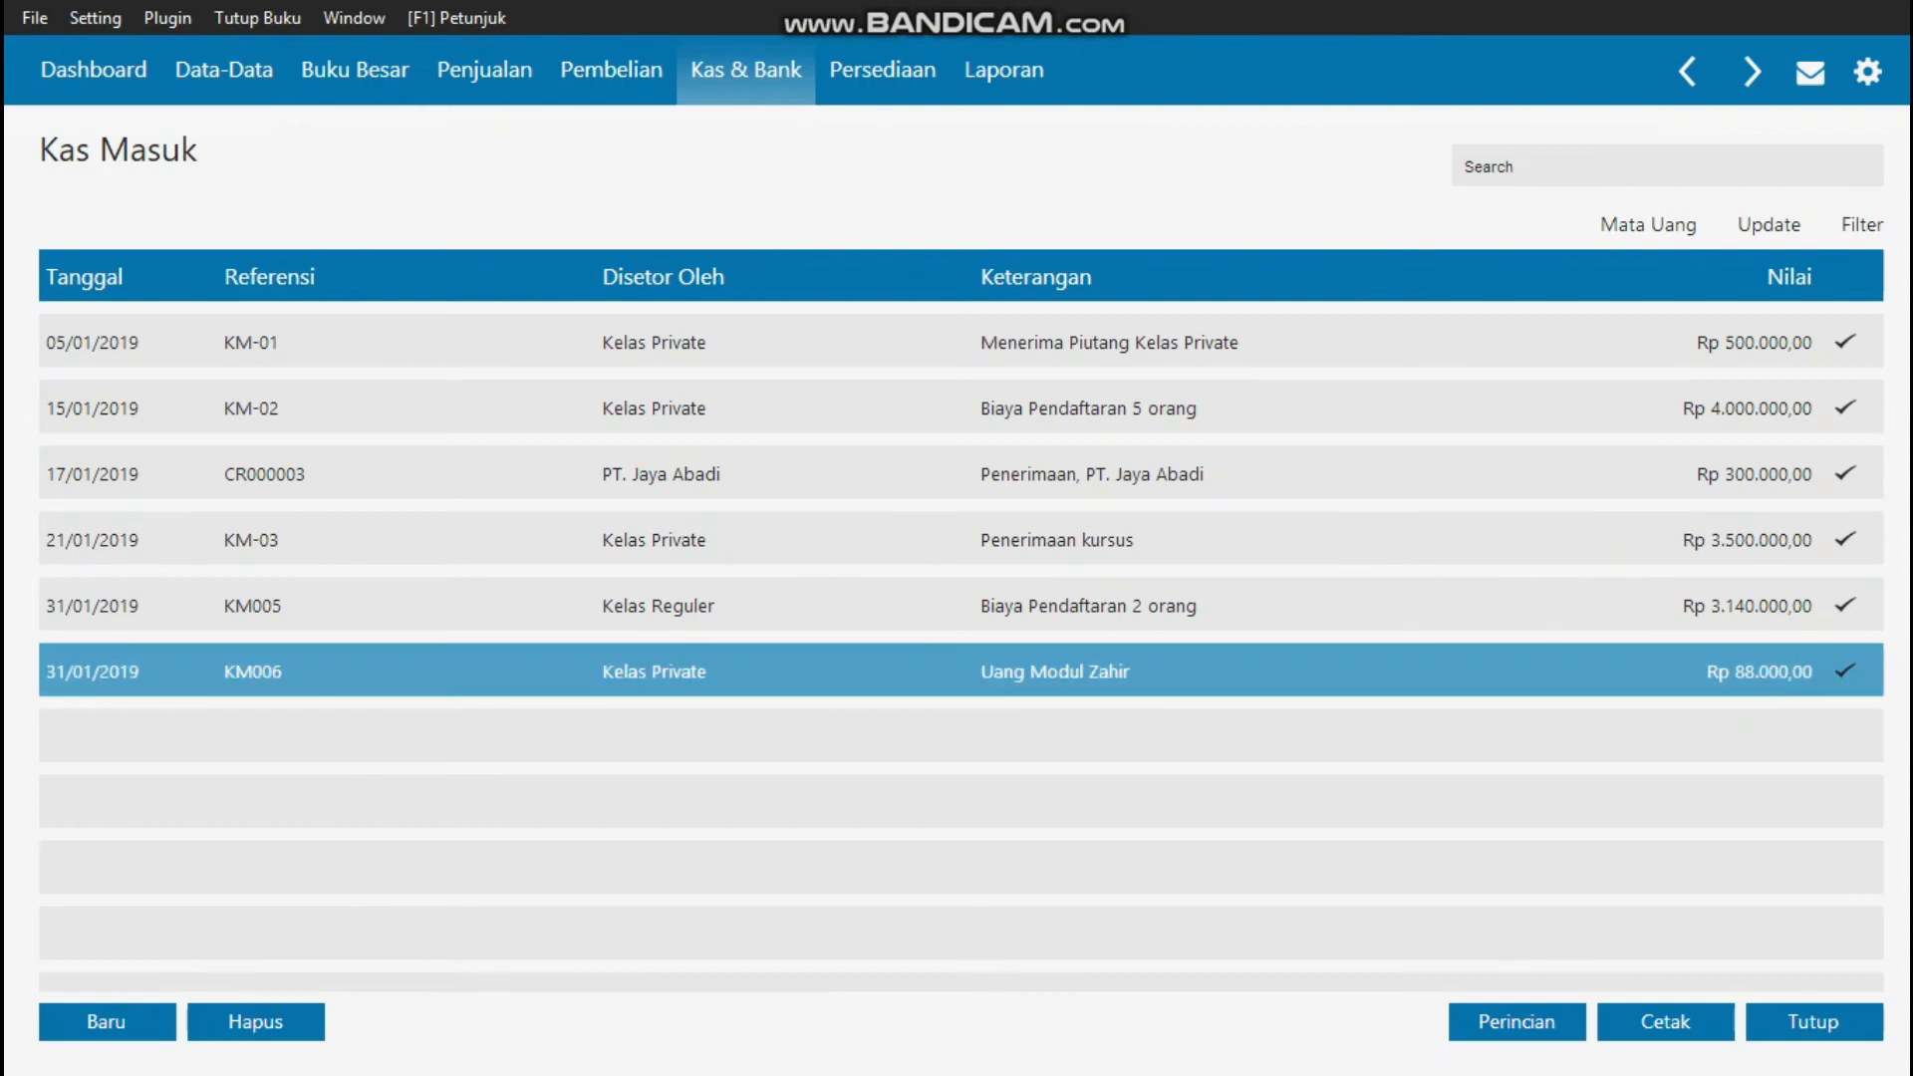
double_click(961, 670)
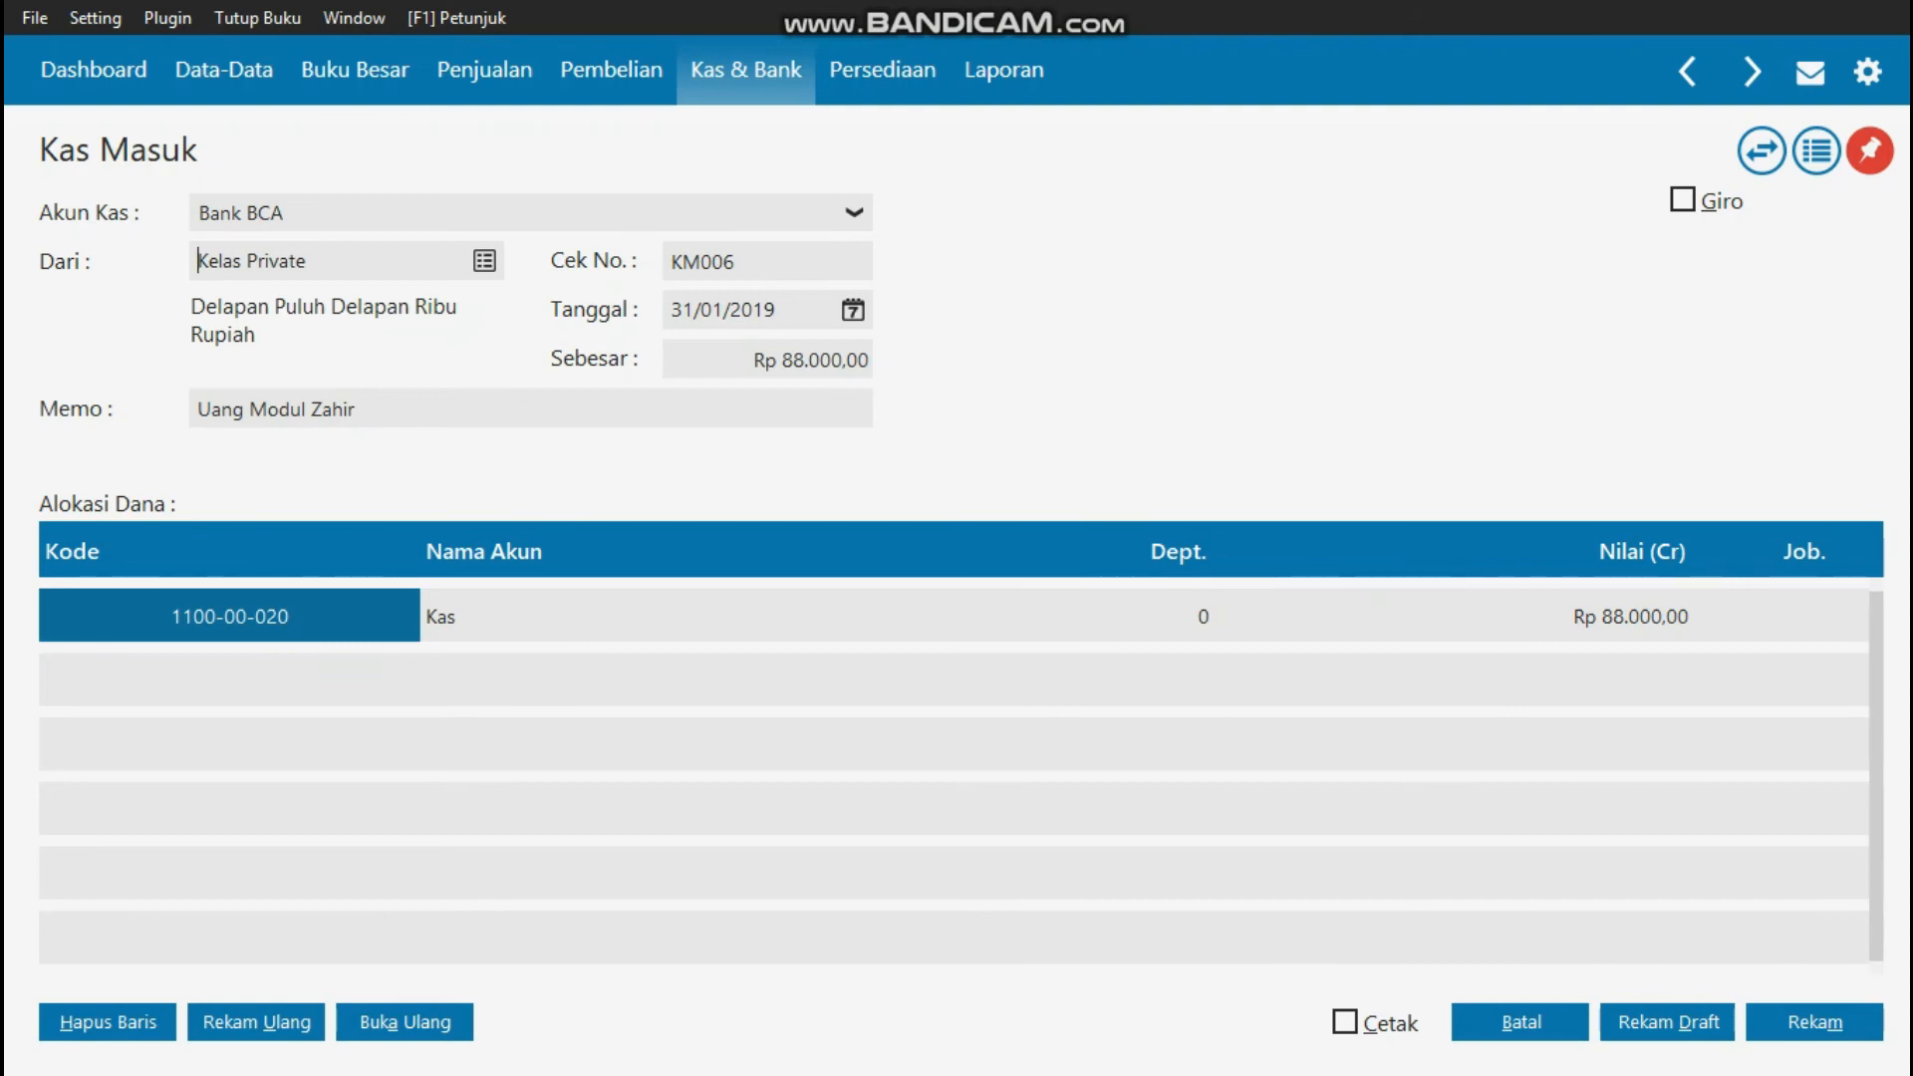
click(1530, 1025)
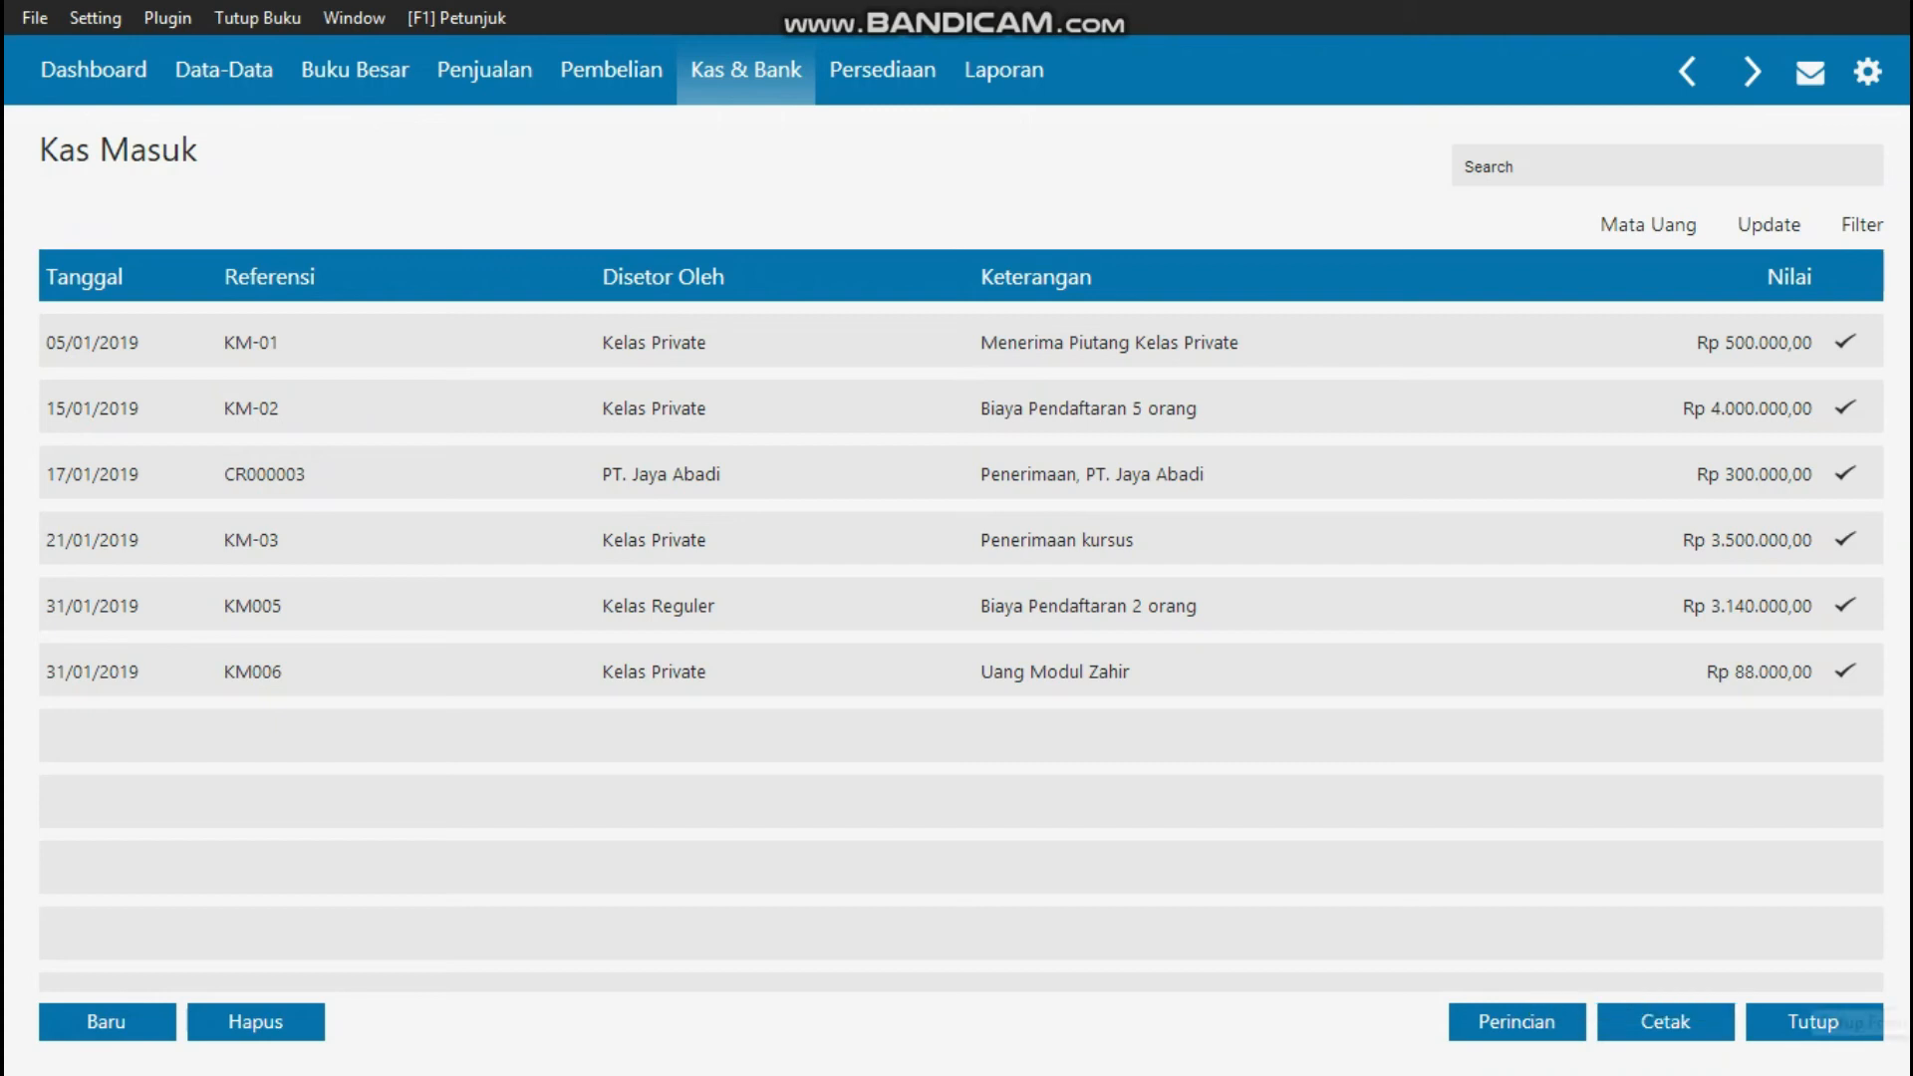
click(1814, 1023)
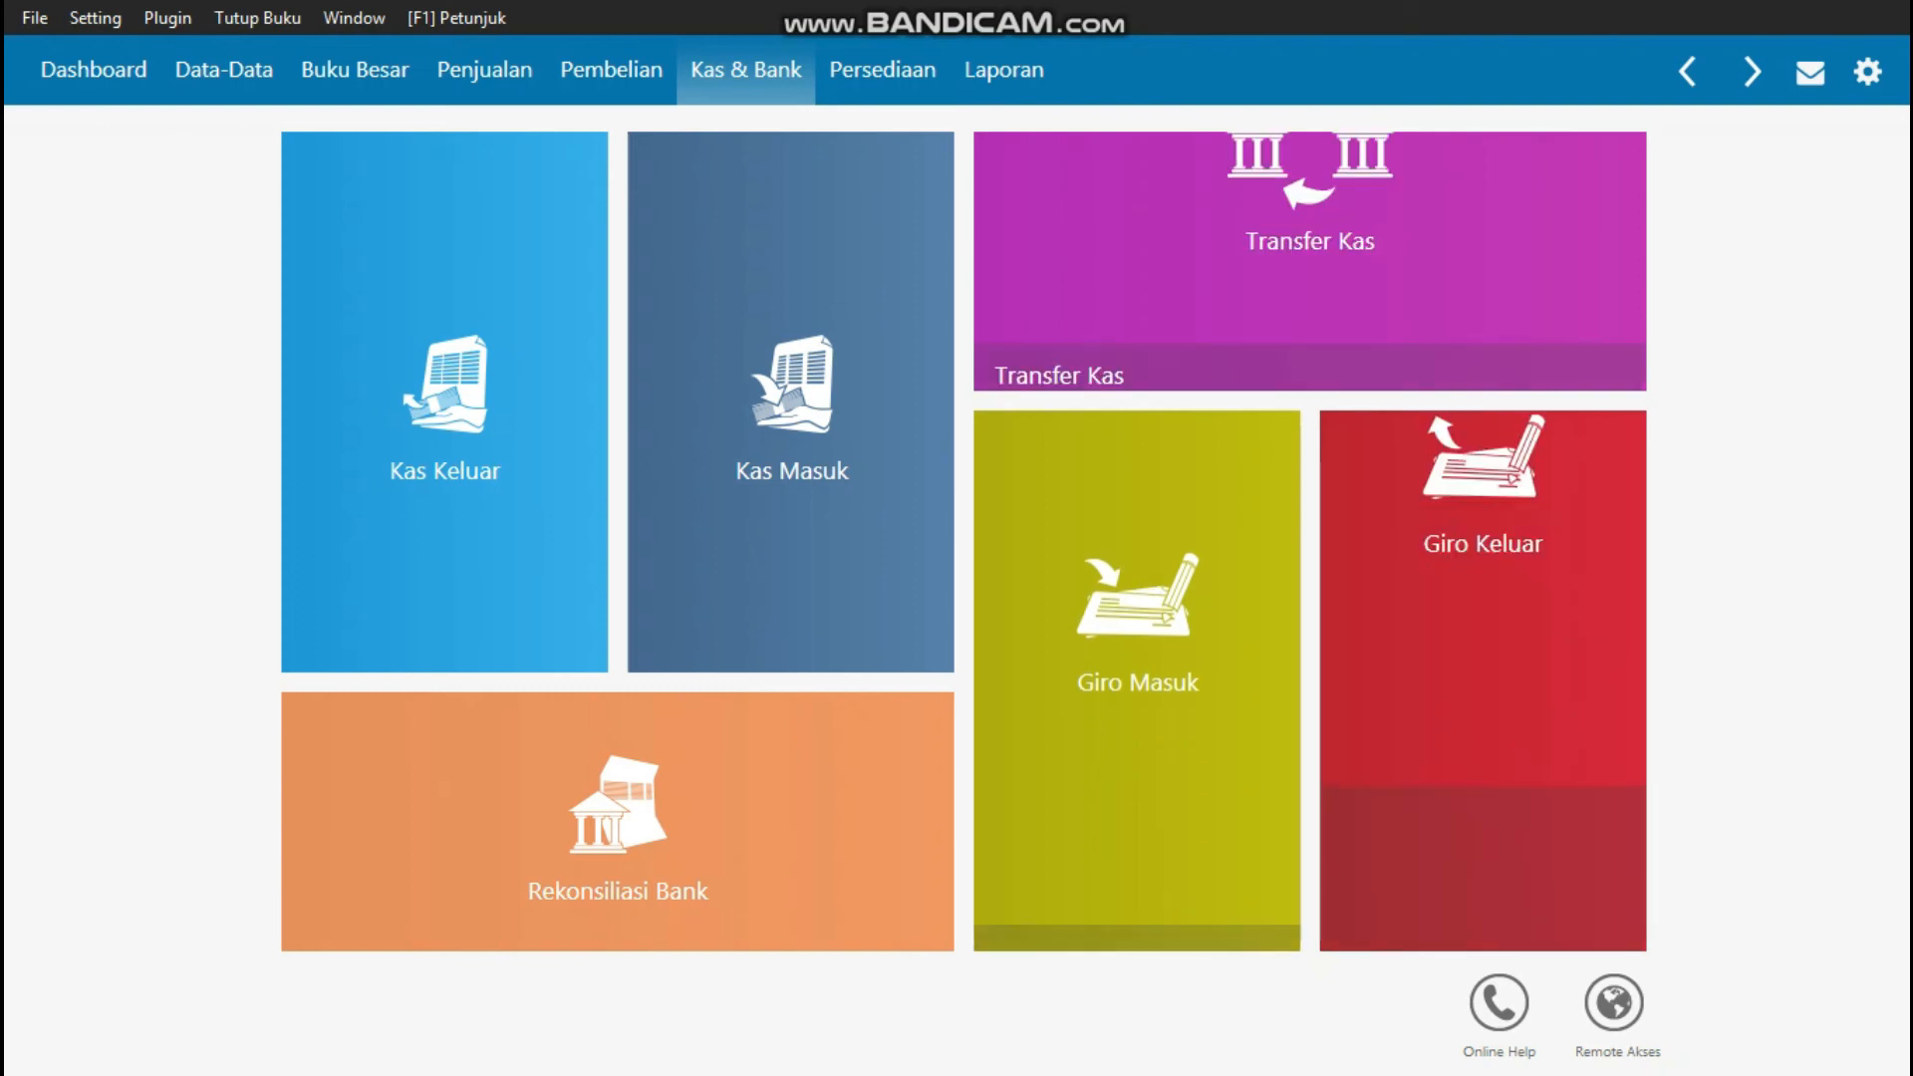
- Review the ordered quantities and prices of each item in purchase order FB-01 from PT. Santos, and cancel out of it
click(611, 70)
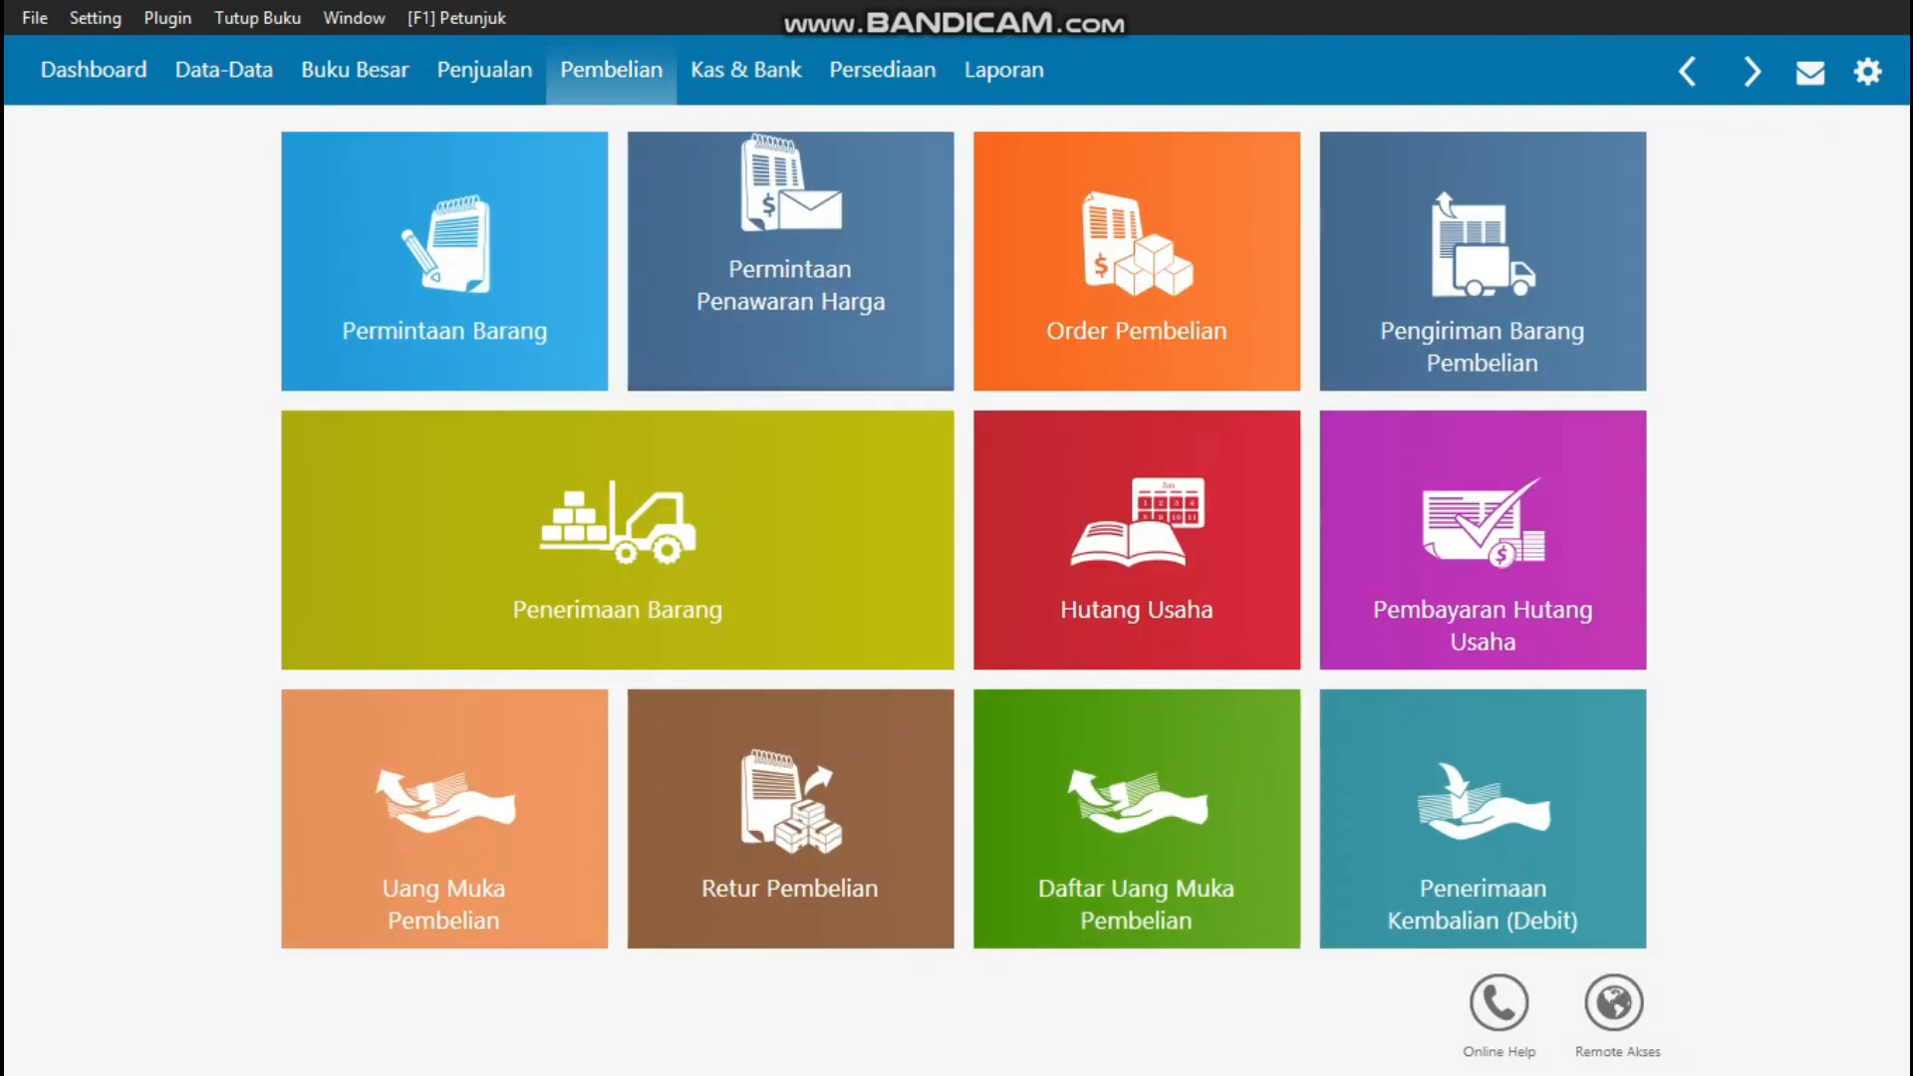
click(1083, 355)
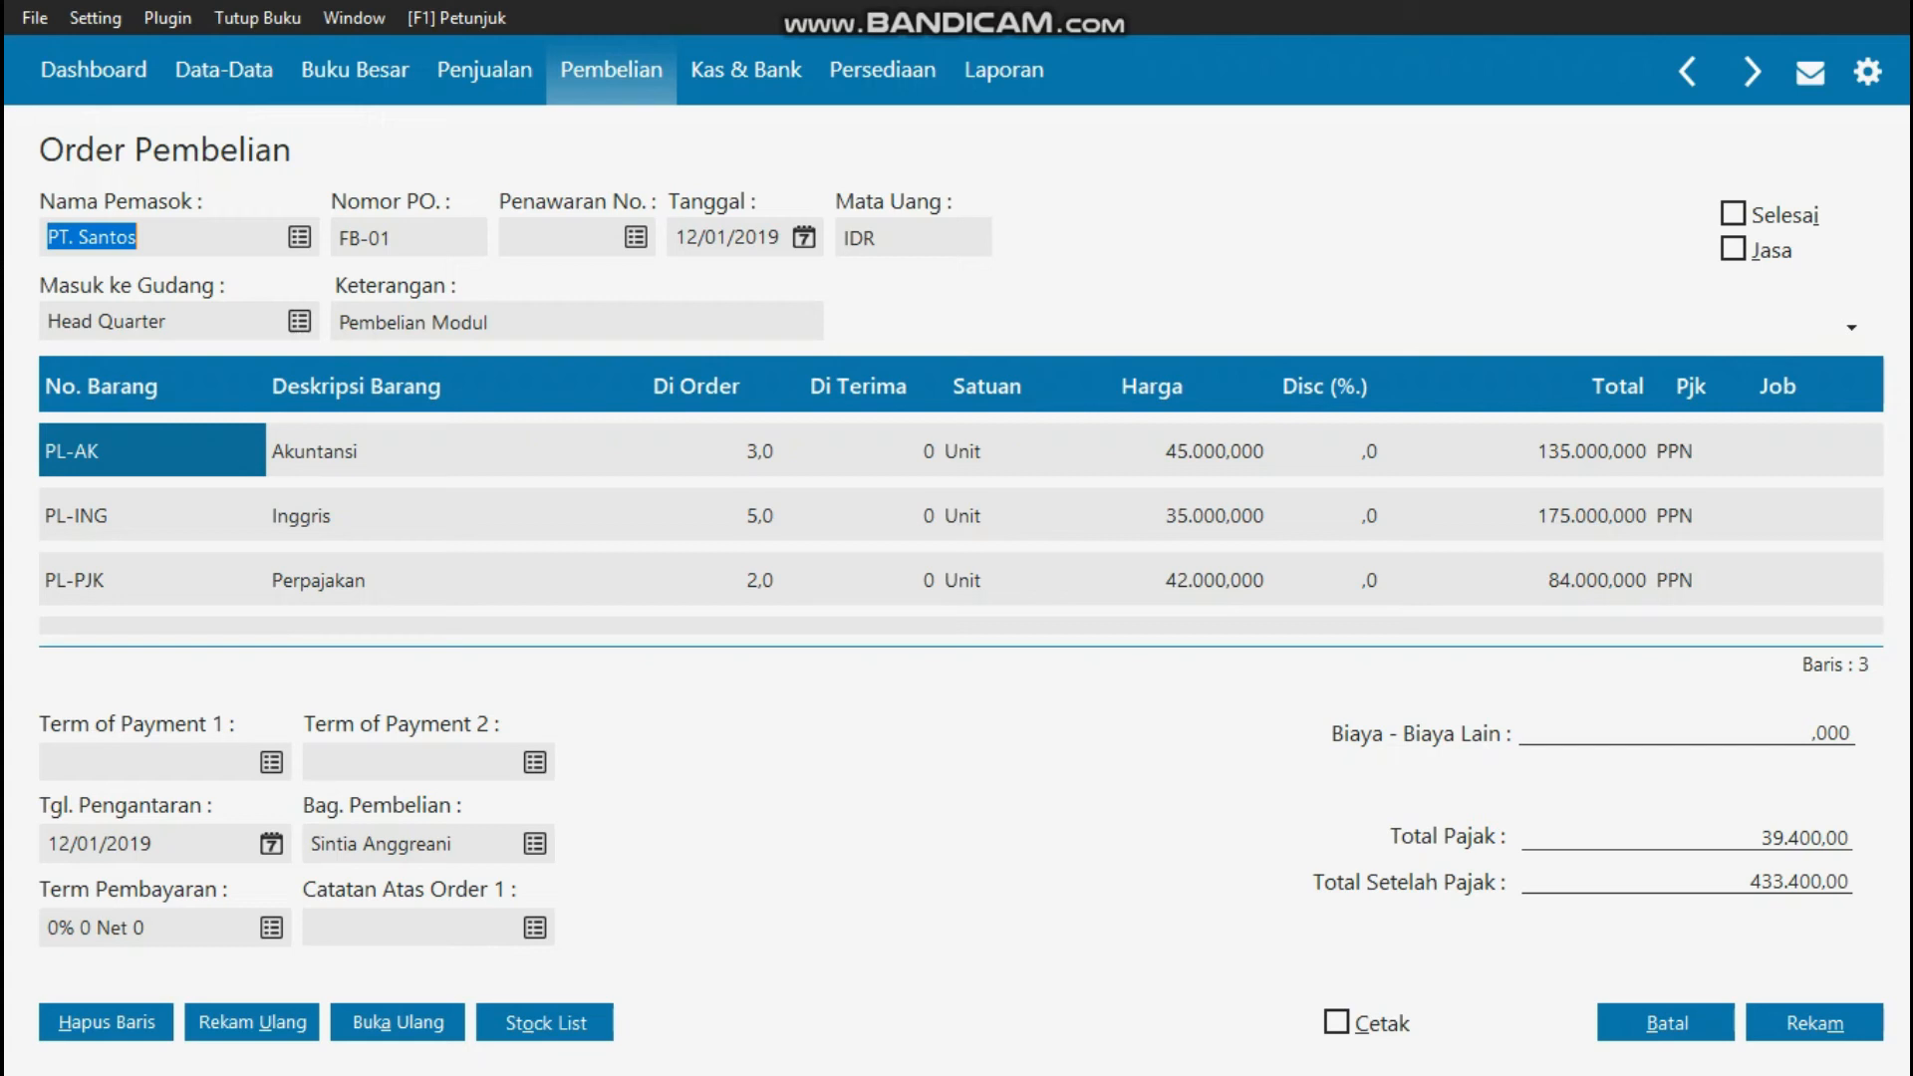
click(697, 450)
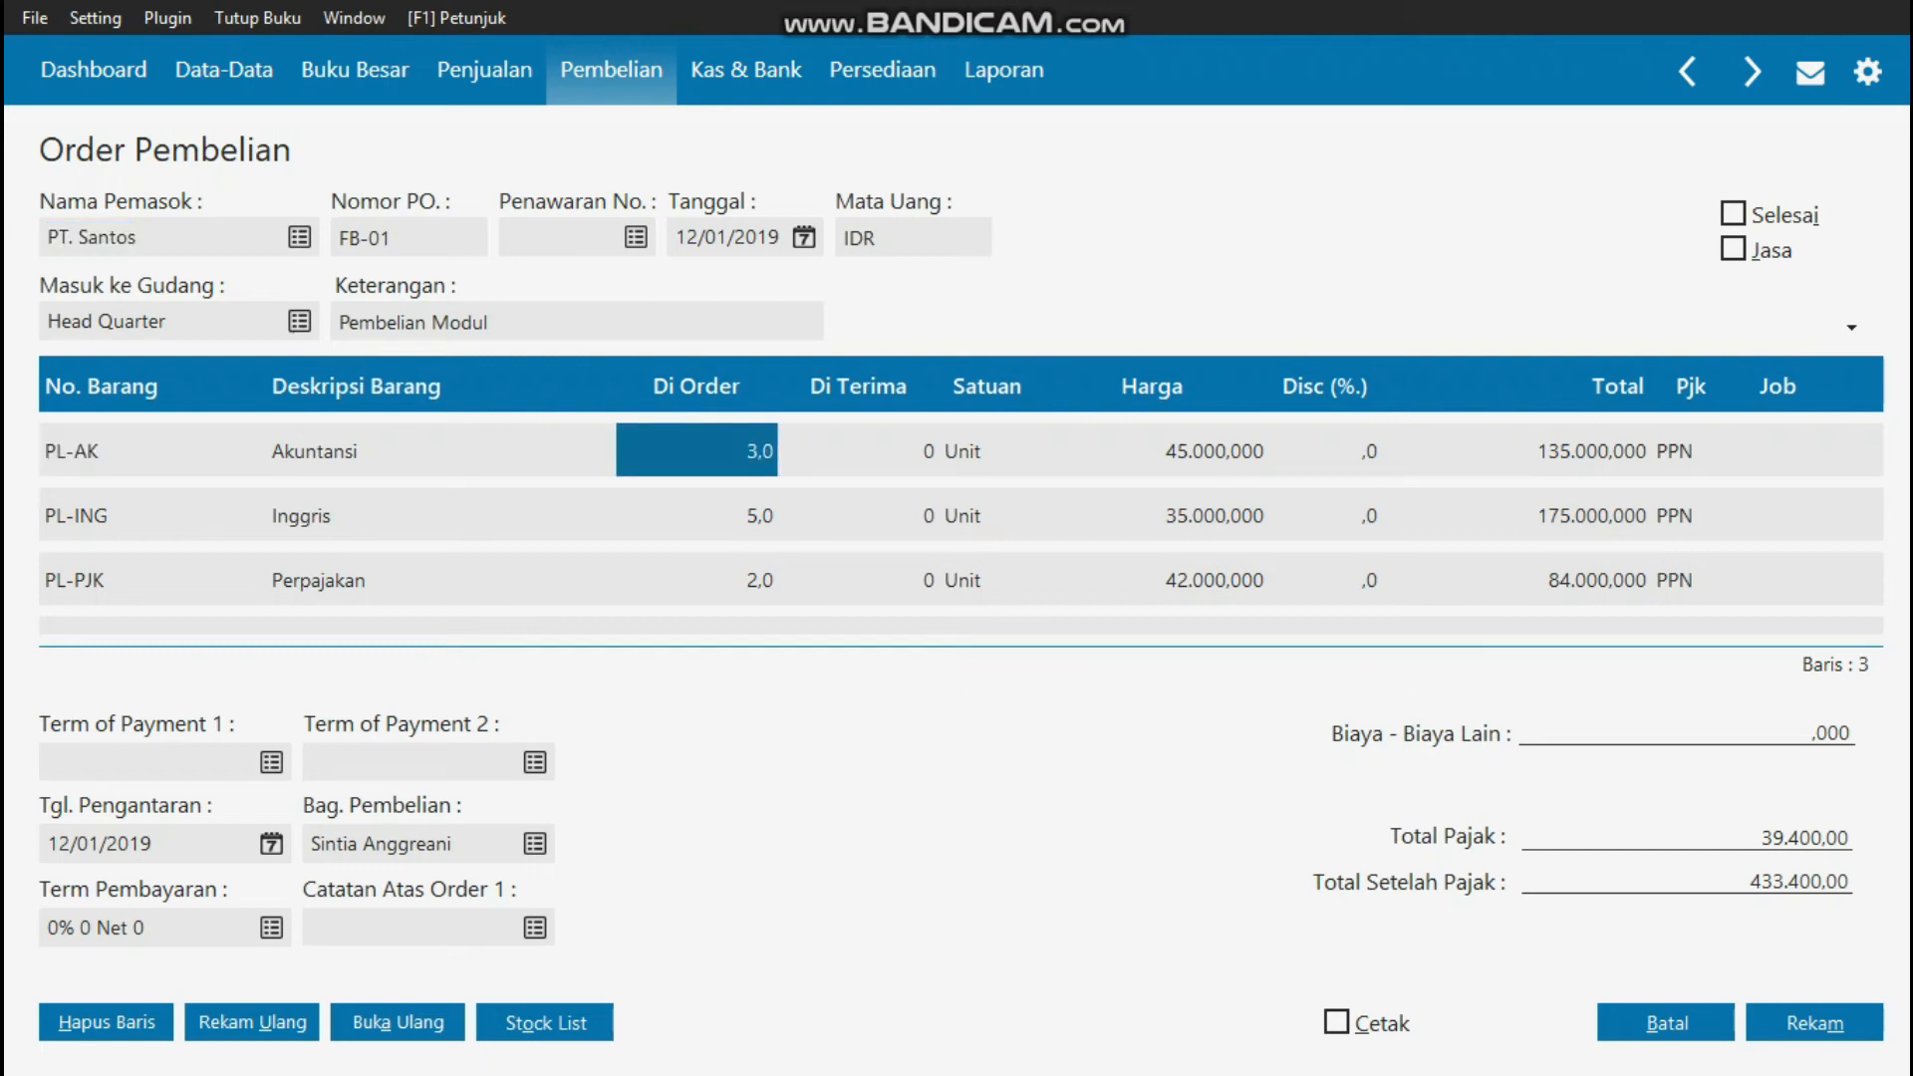
click(1151, 450)
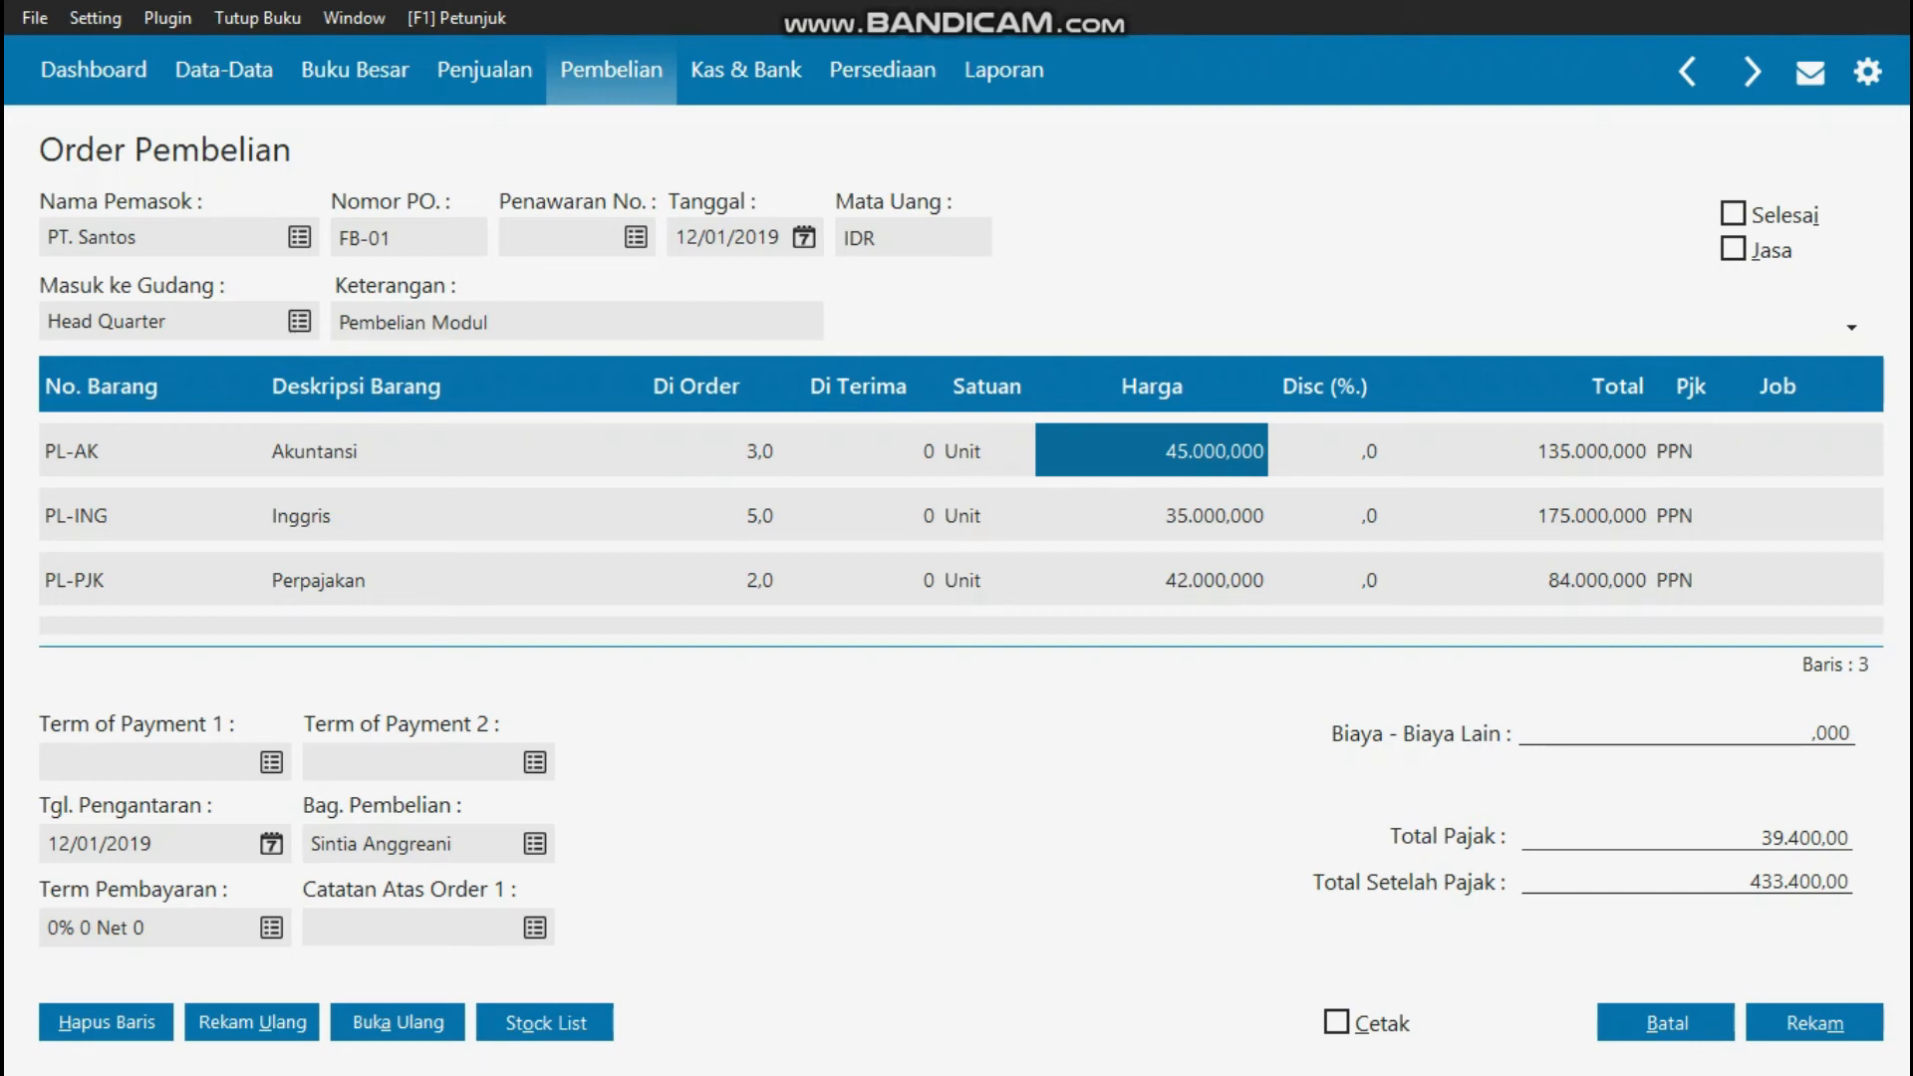
click(441, 514)
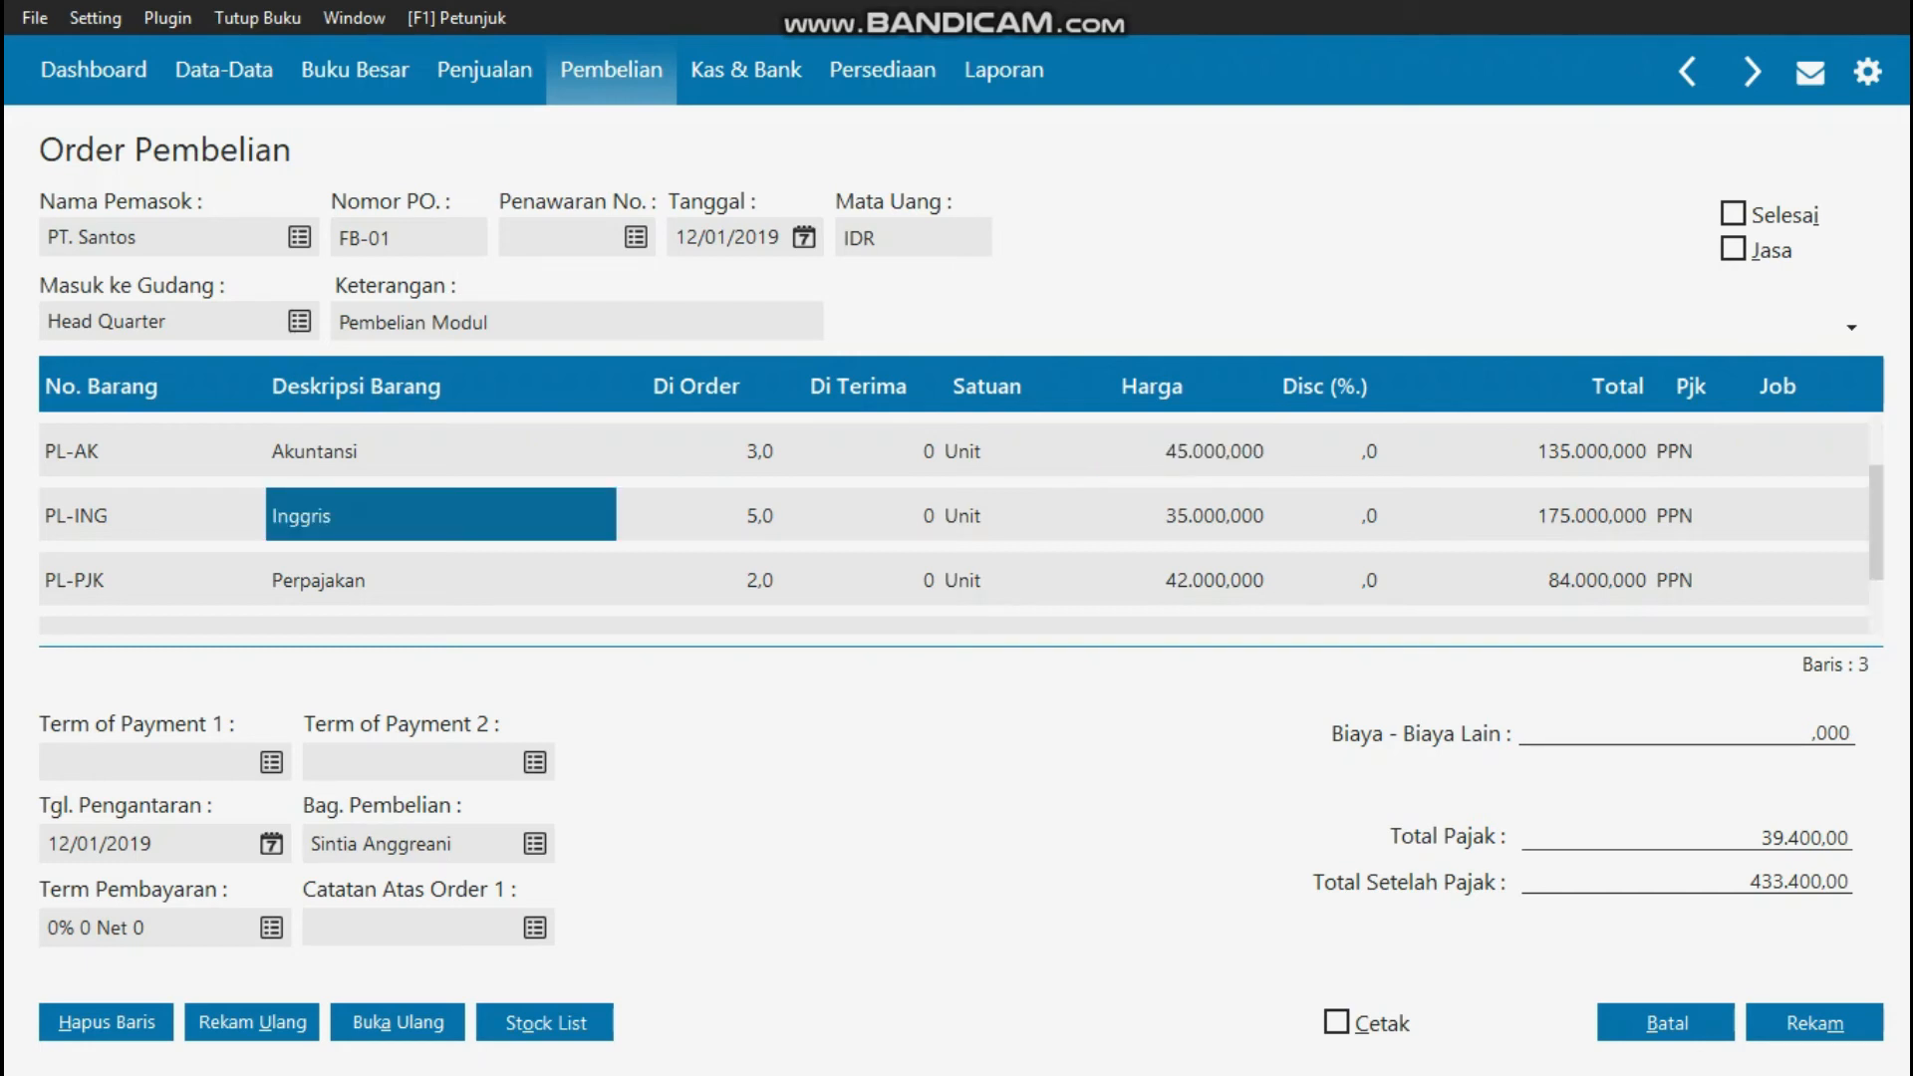
click(697, 514)
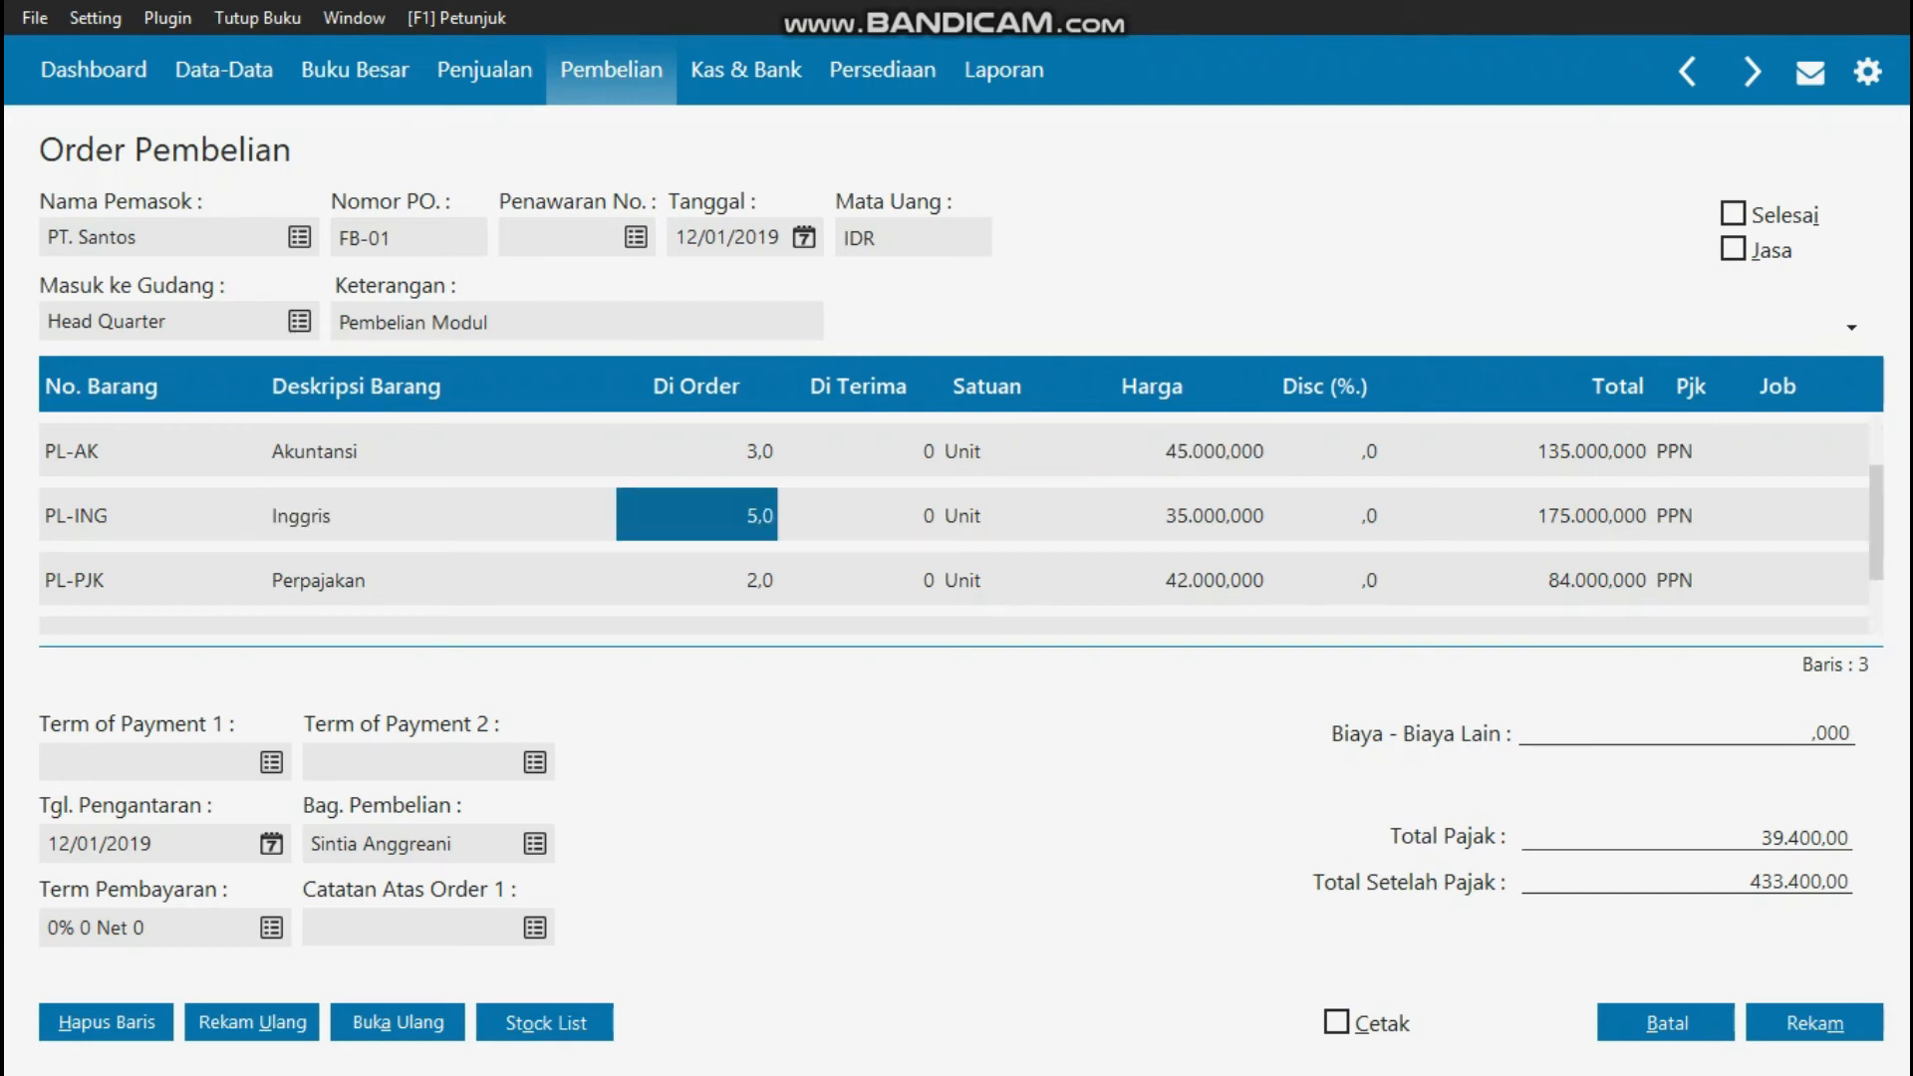
click(1152, 514)
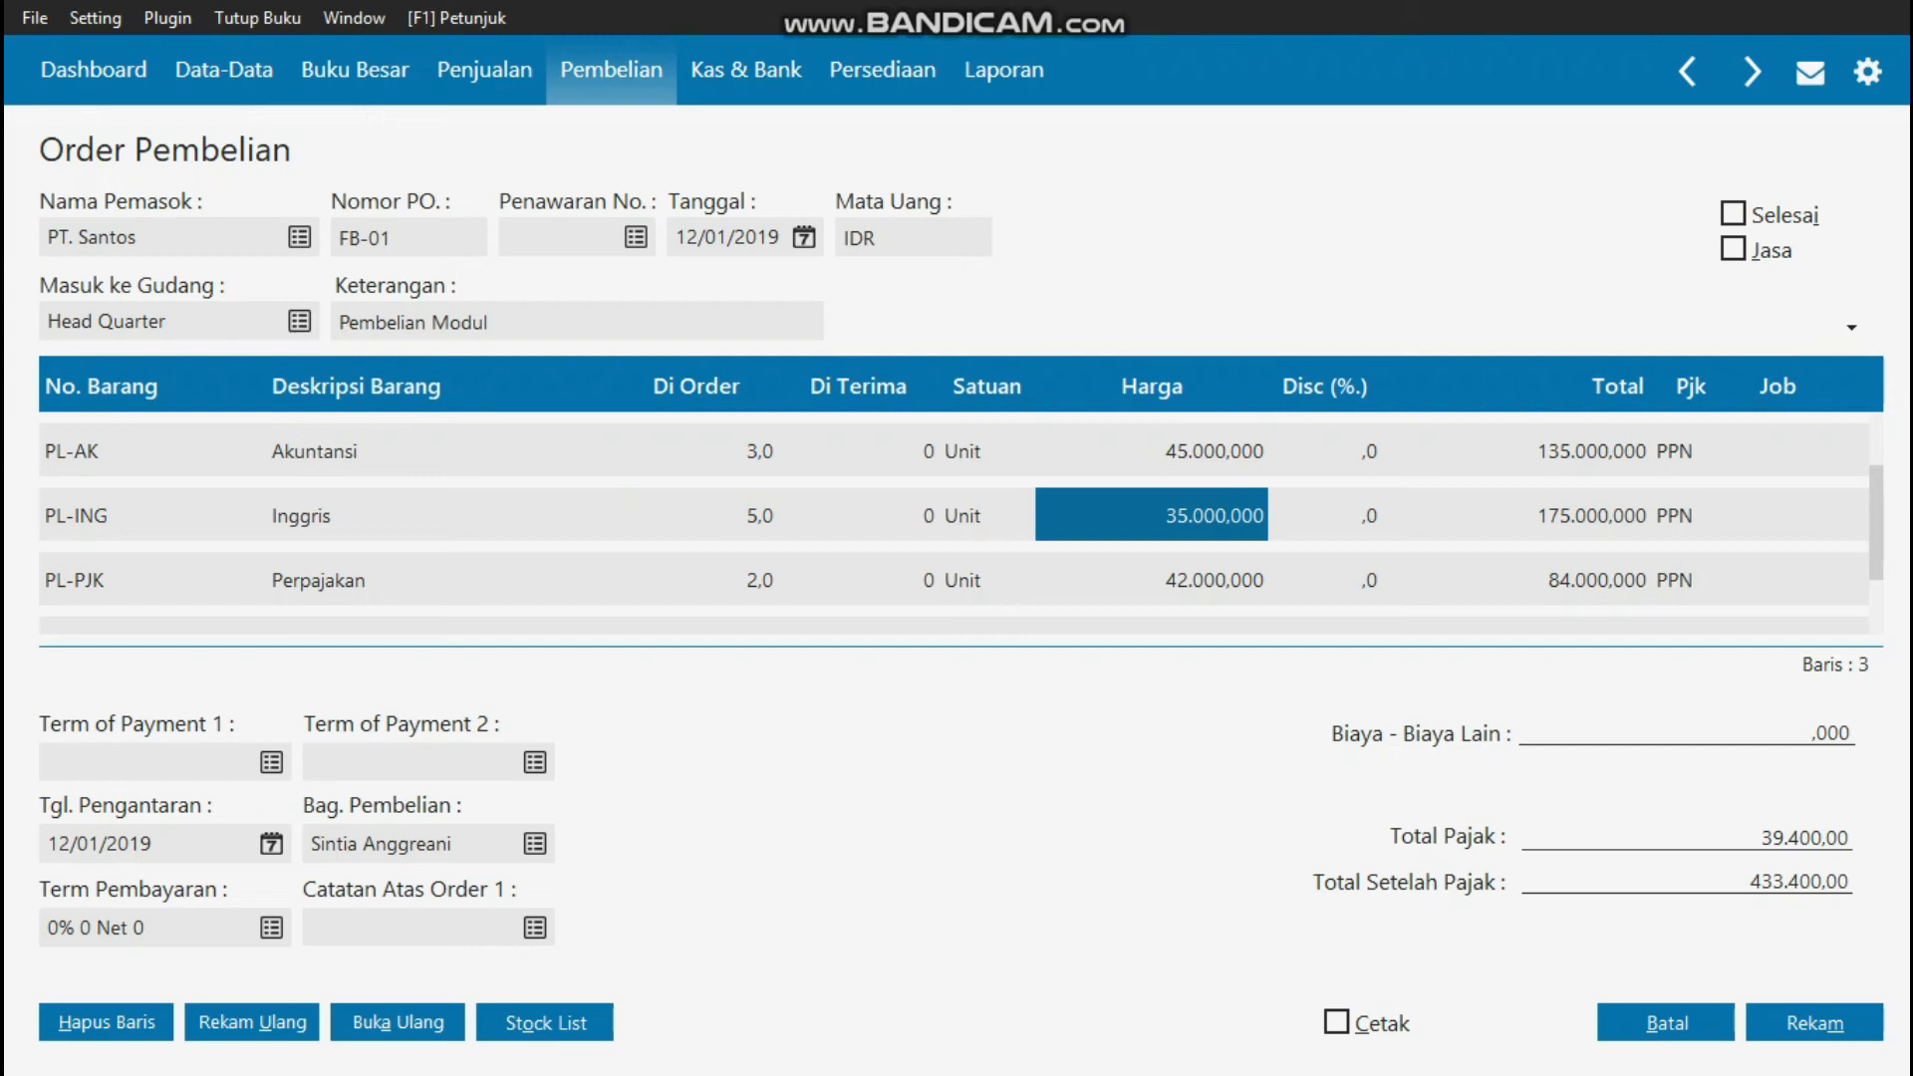
click(697, 579)
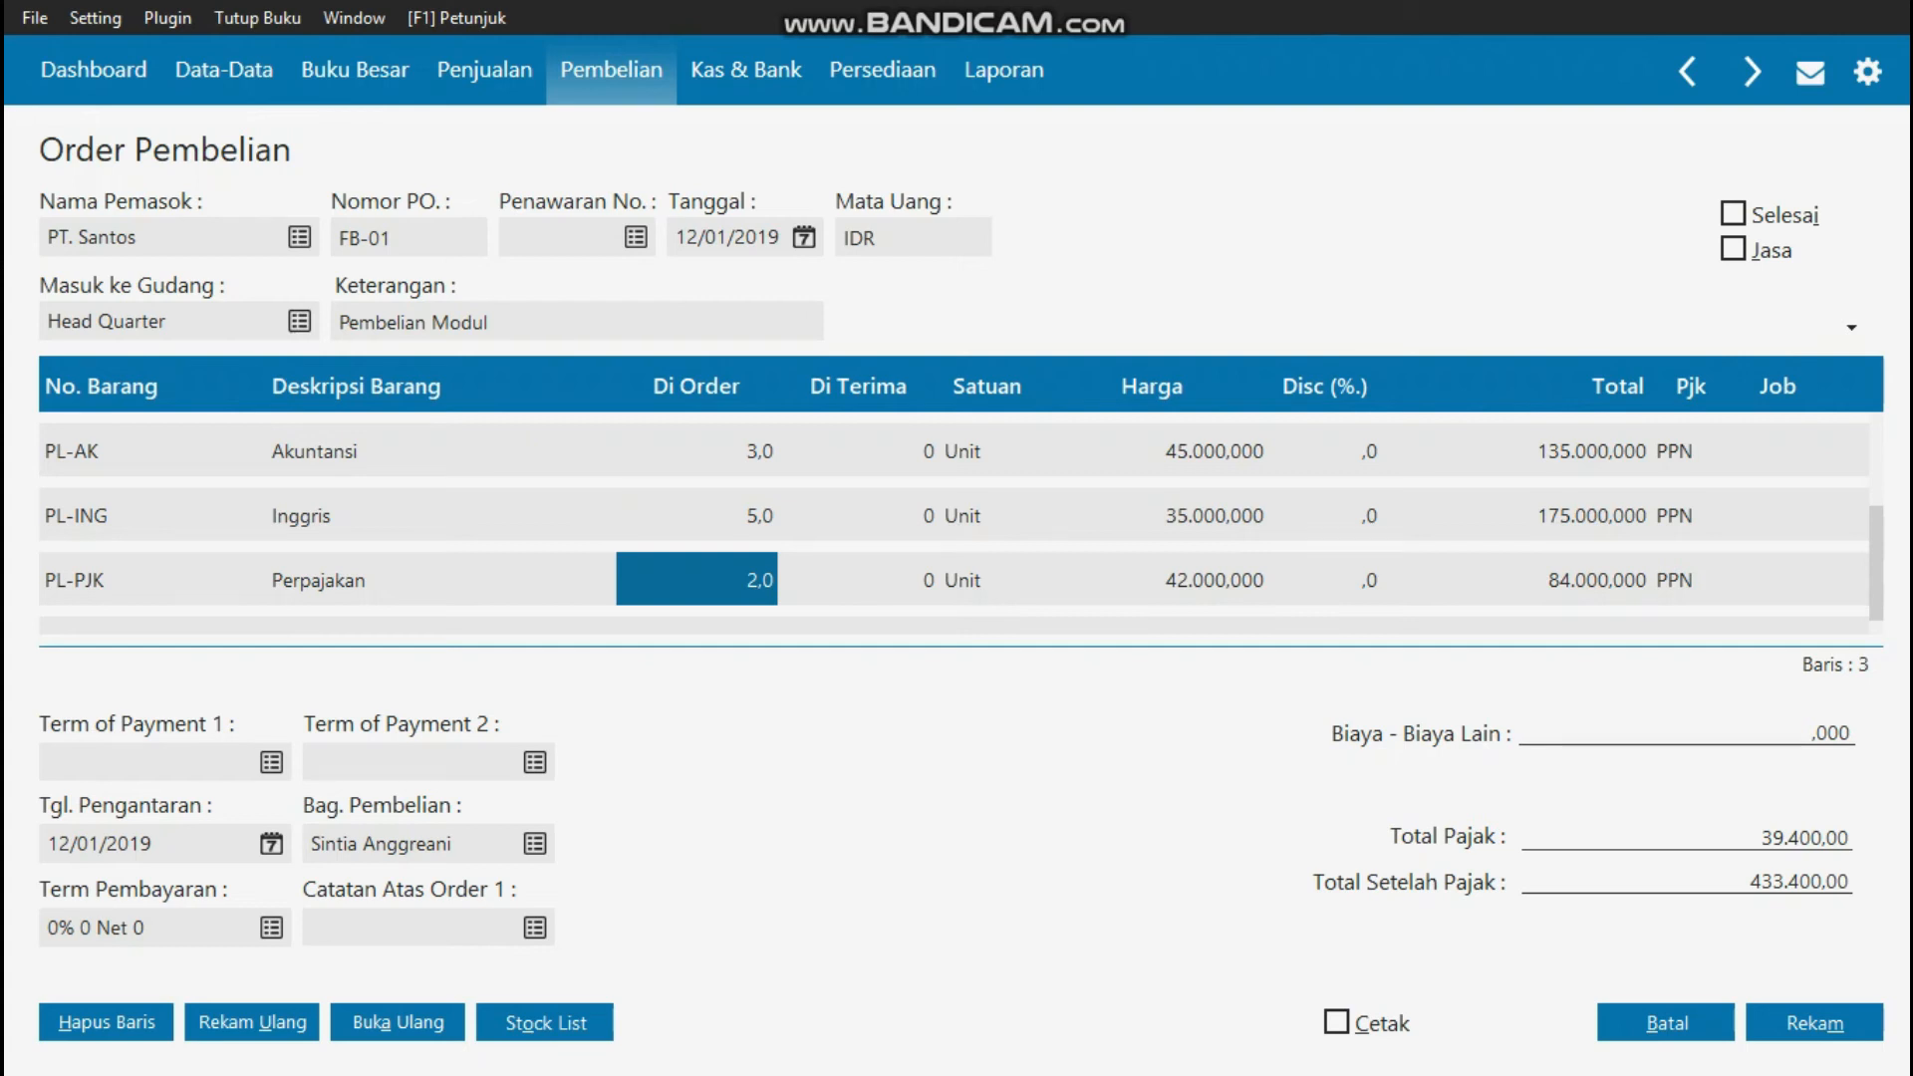
click(1152, 579)
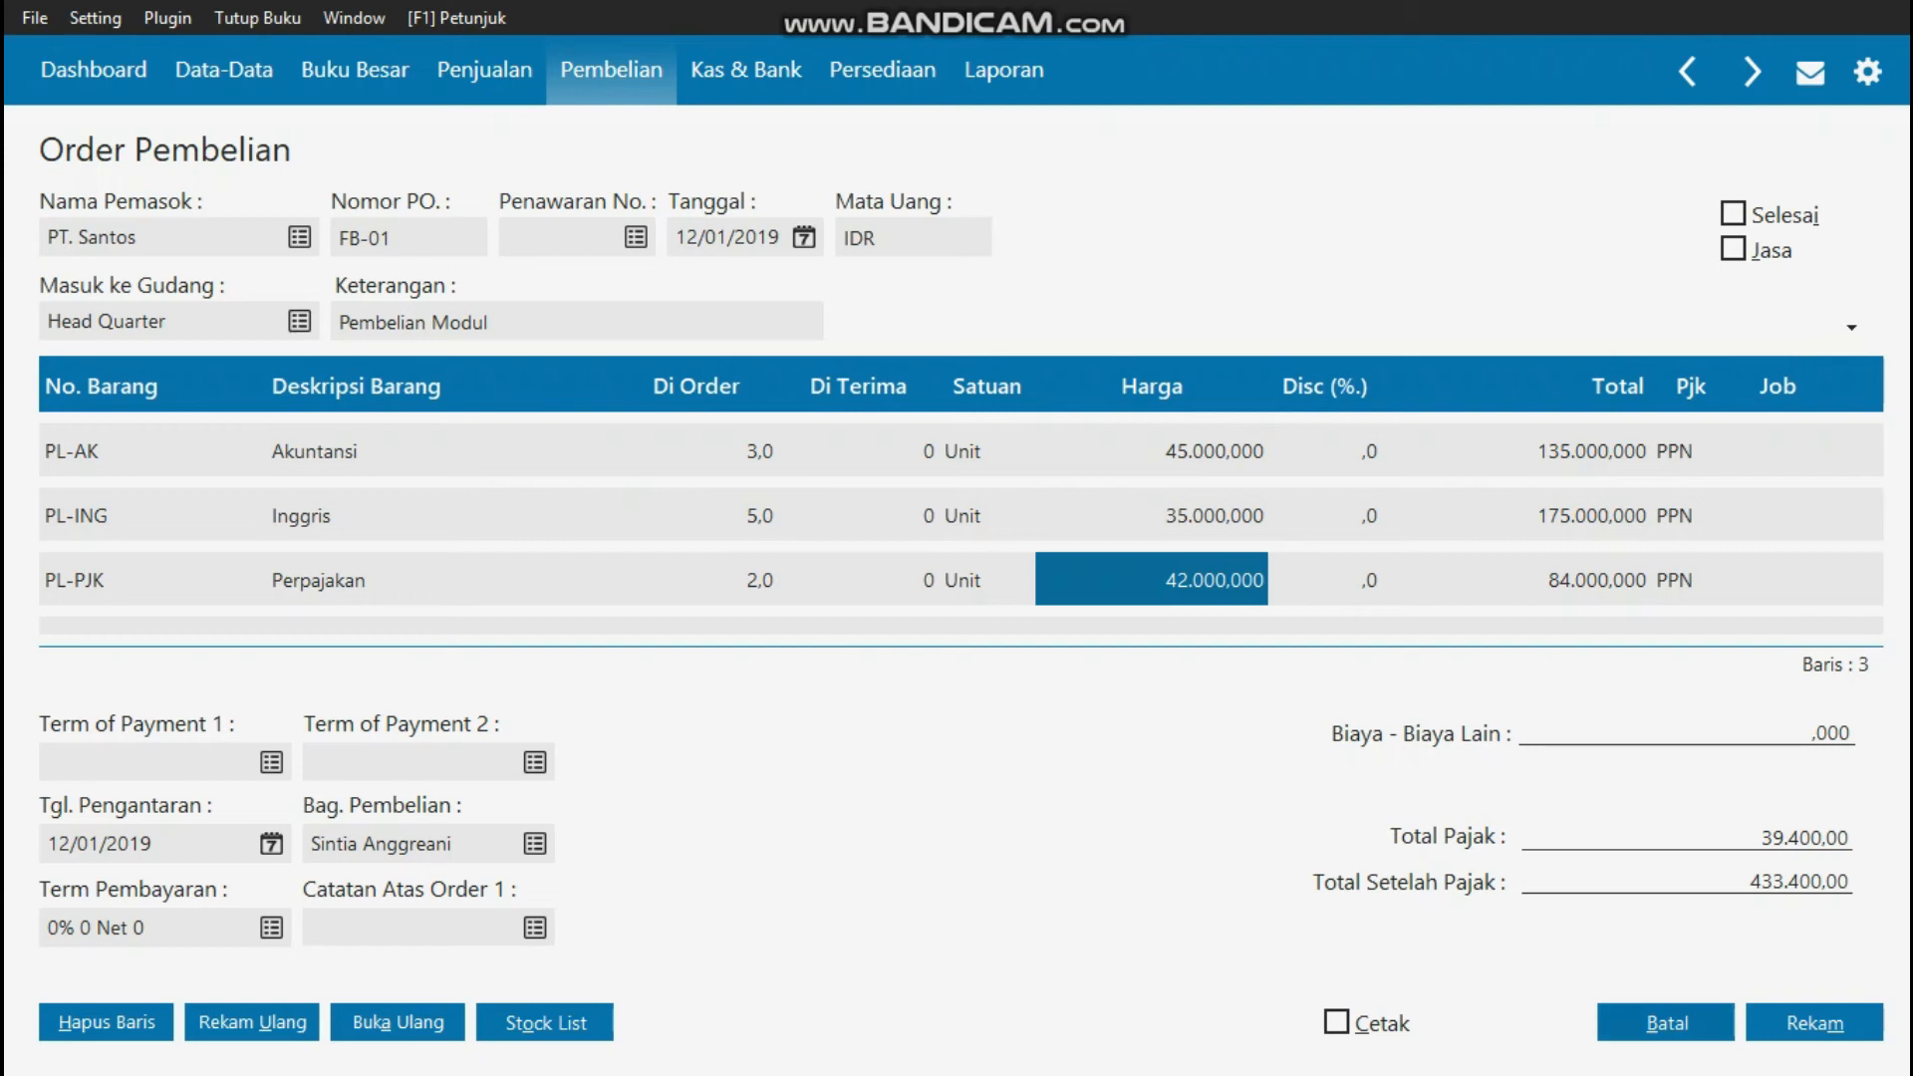
click(1666, 1022)
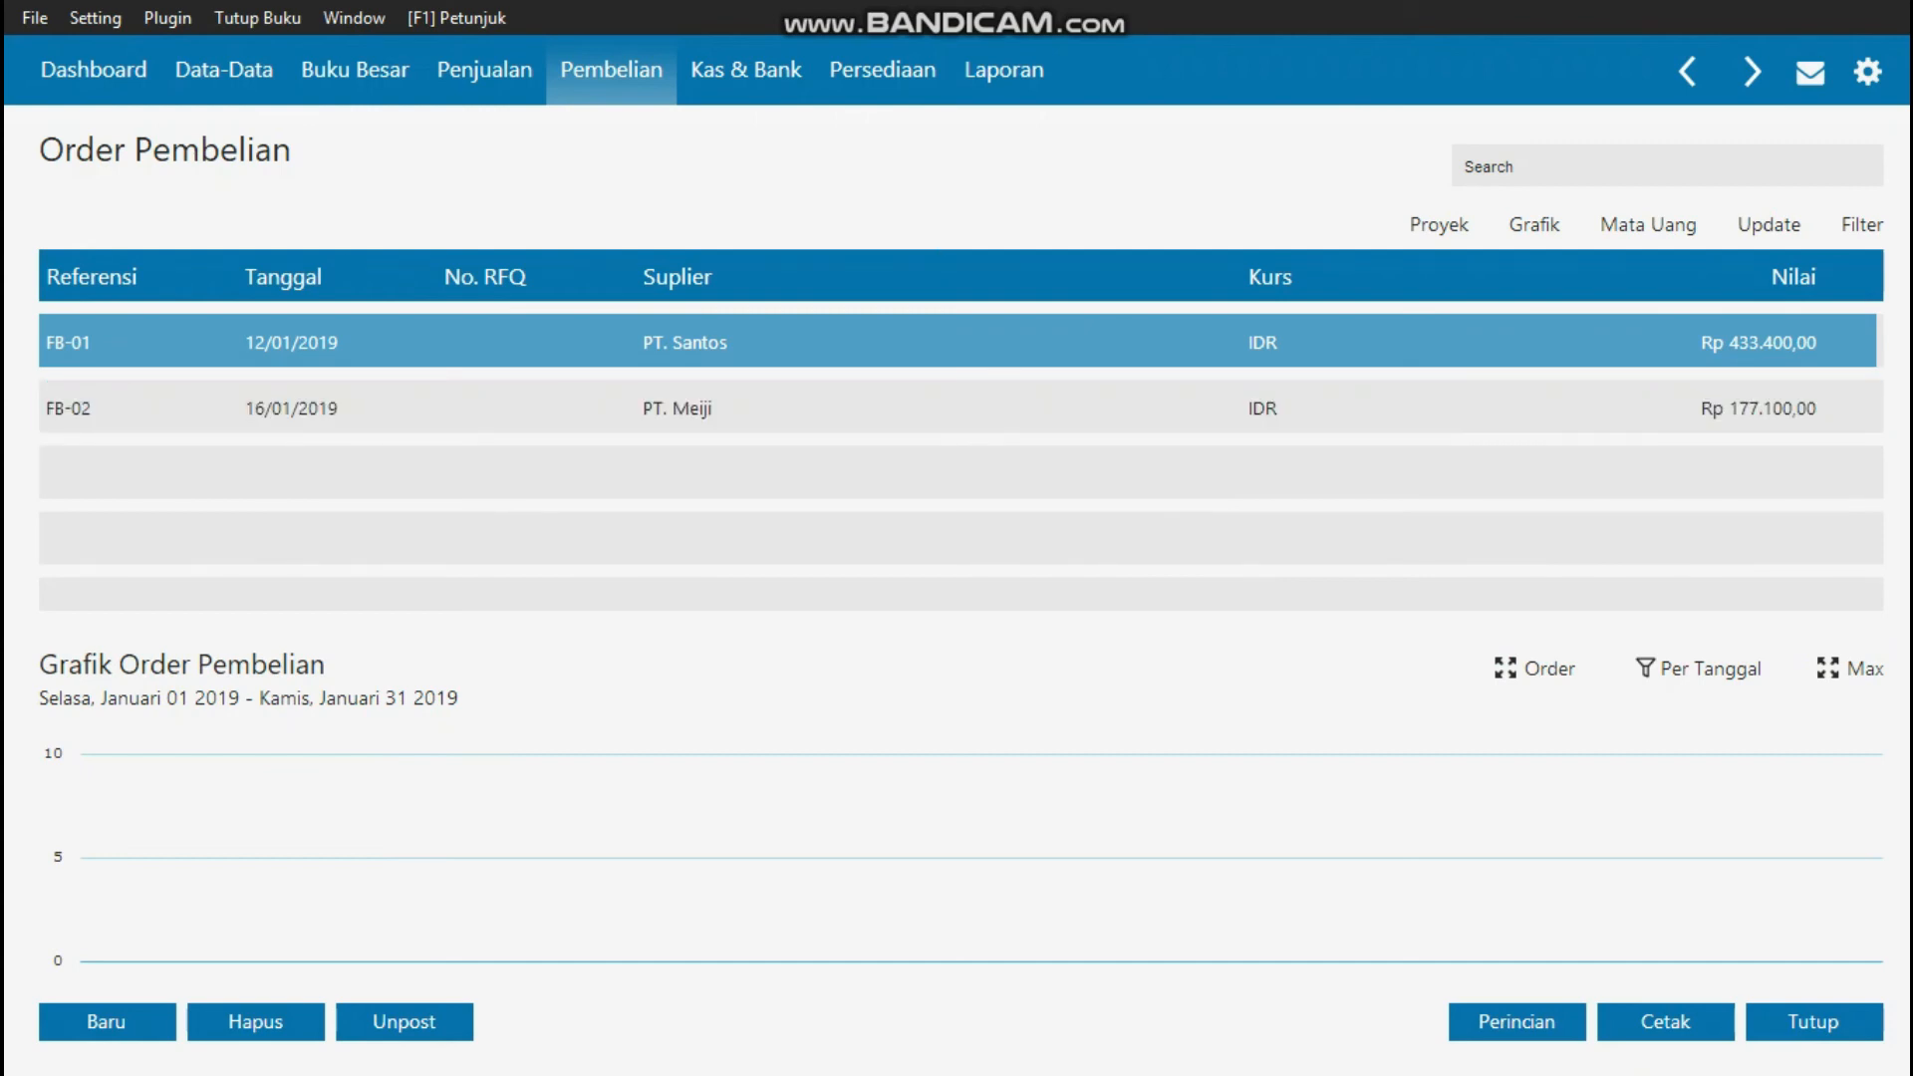
- Review the item quantities, prices and total in purchase order FB-02 from PT. Meiji, and leave the Order Pembelian list without recording
click(959, 407)
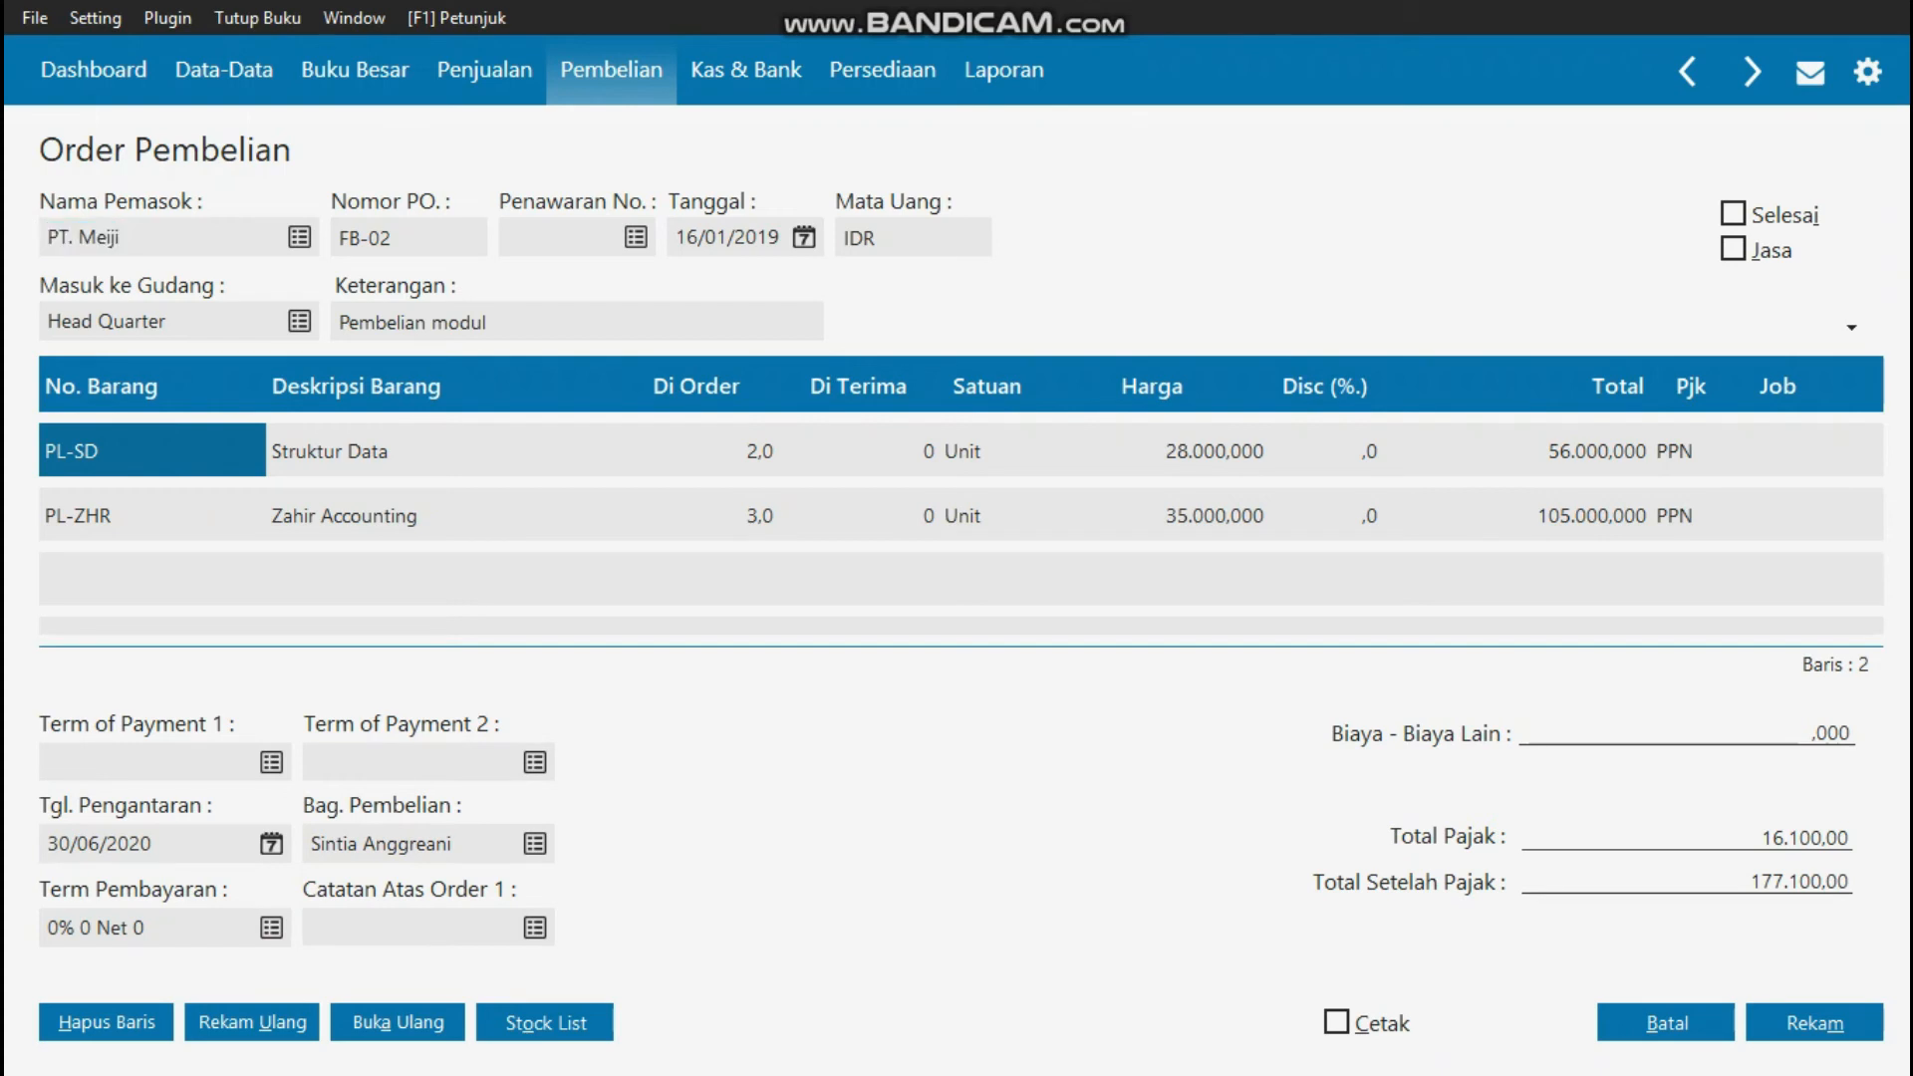
click(441, 451)
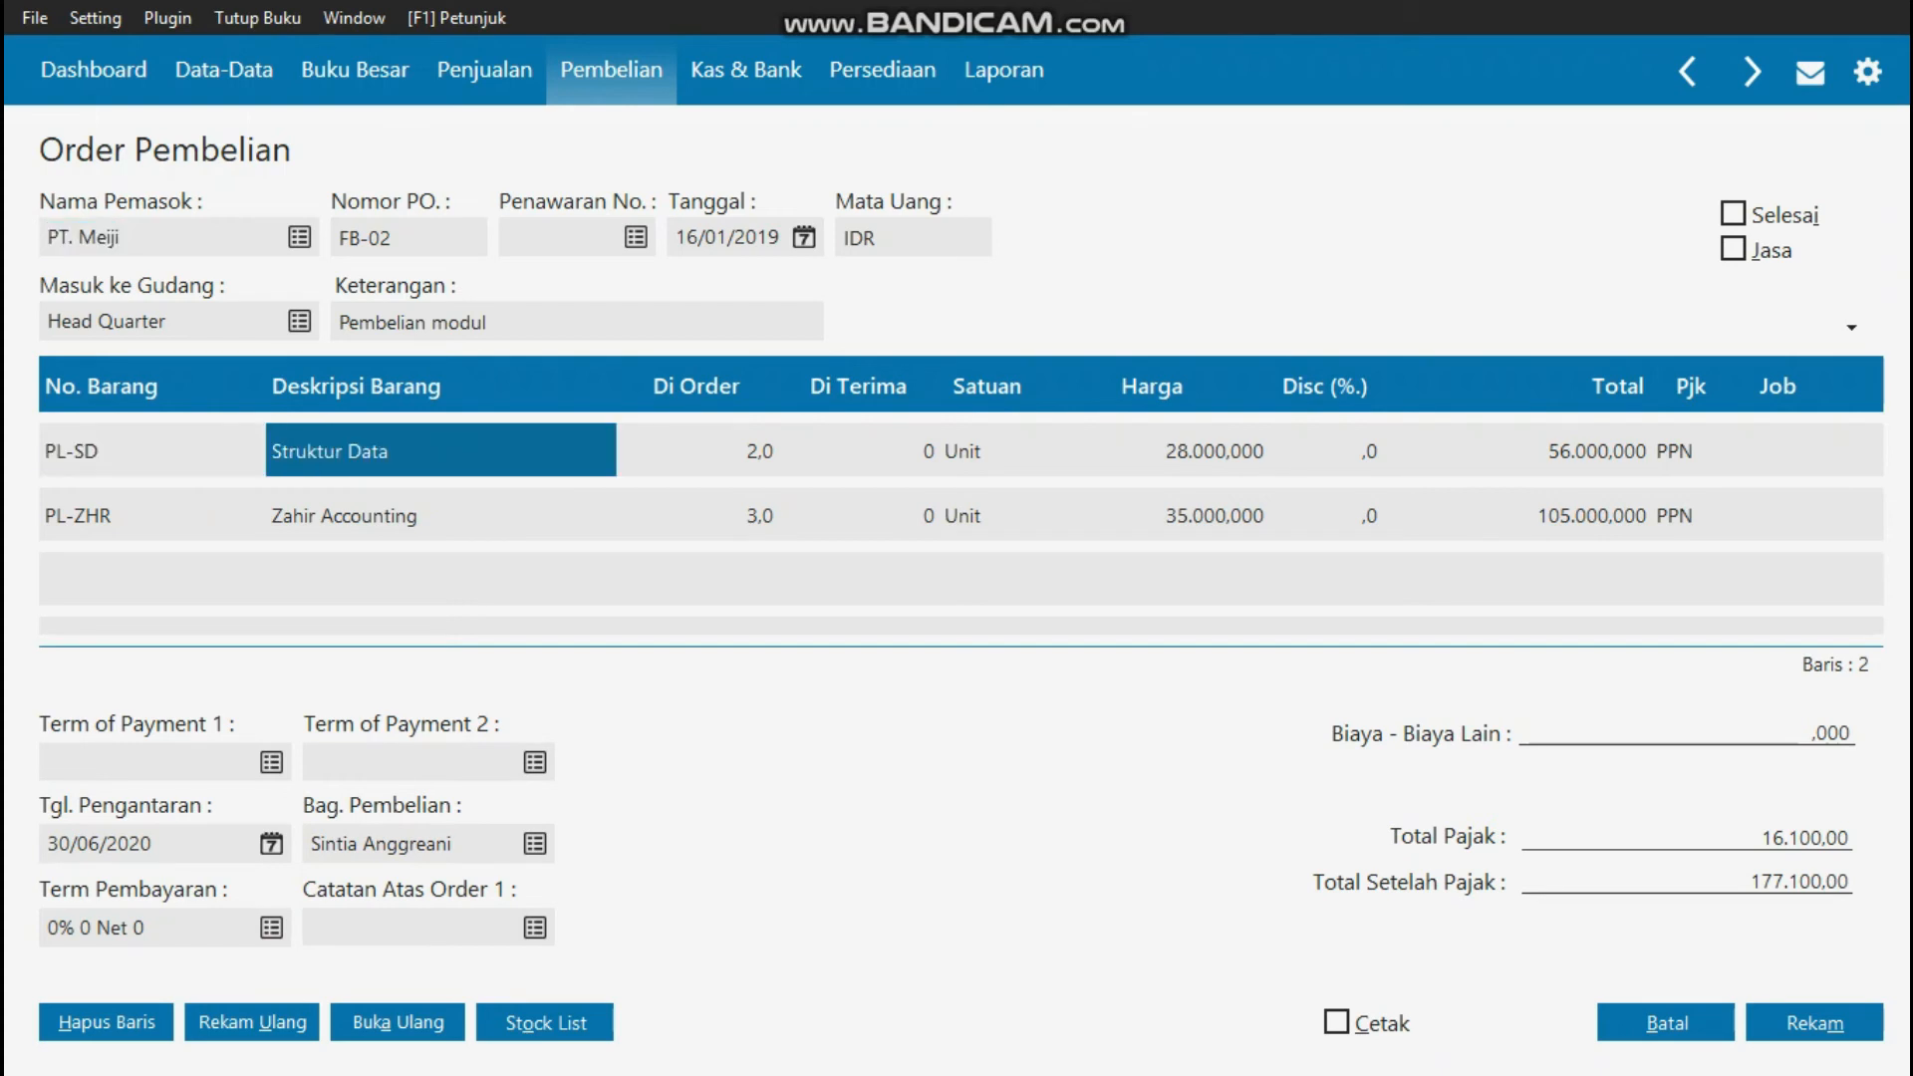
click(697, 450)
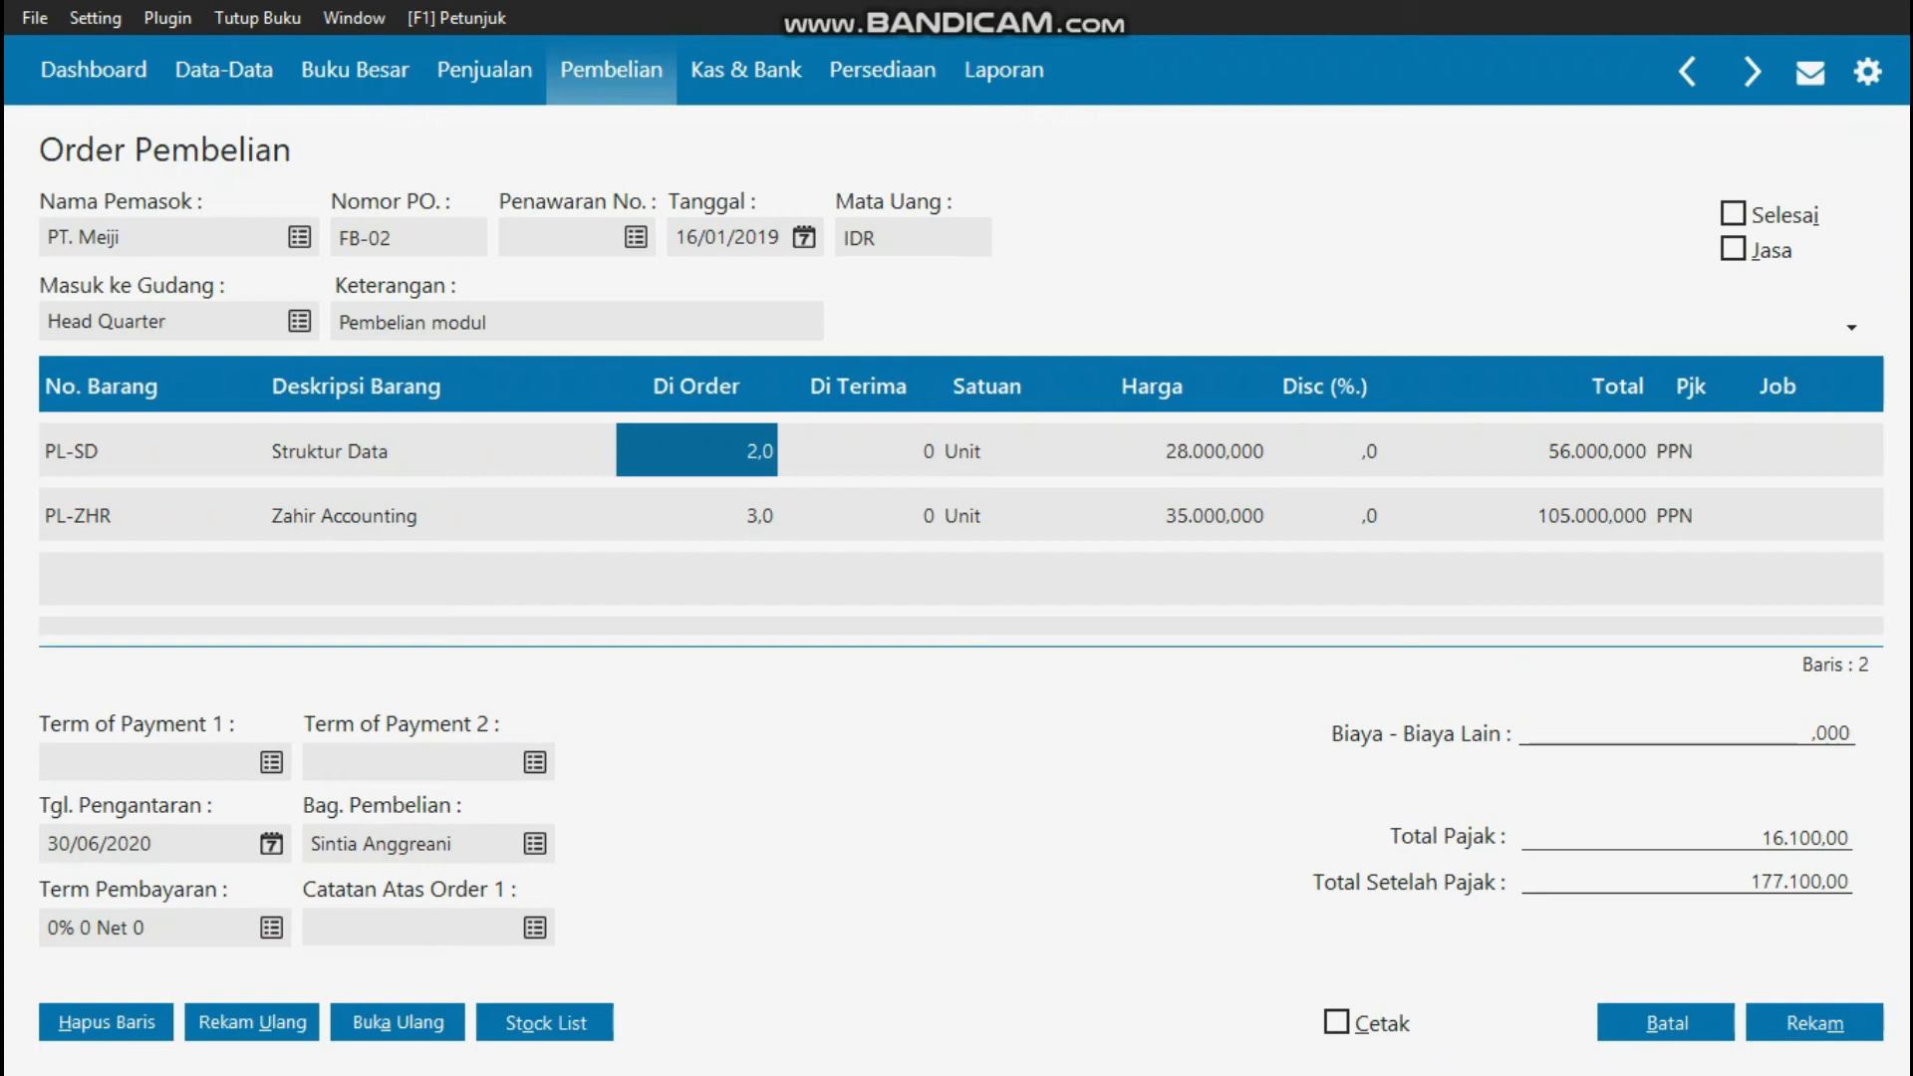
click(1151, 451)
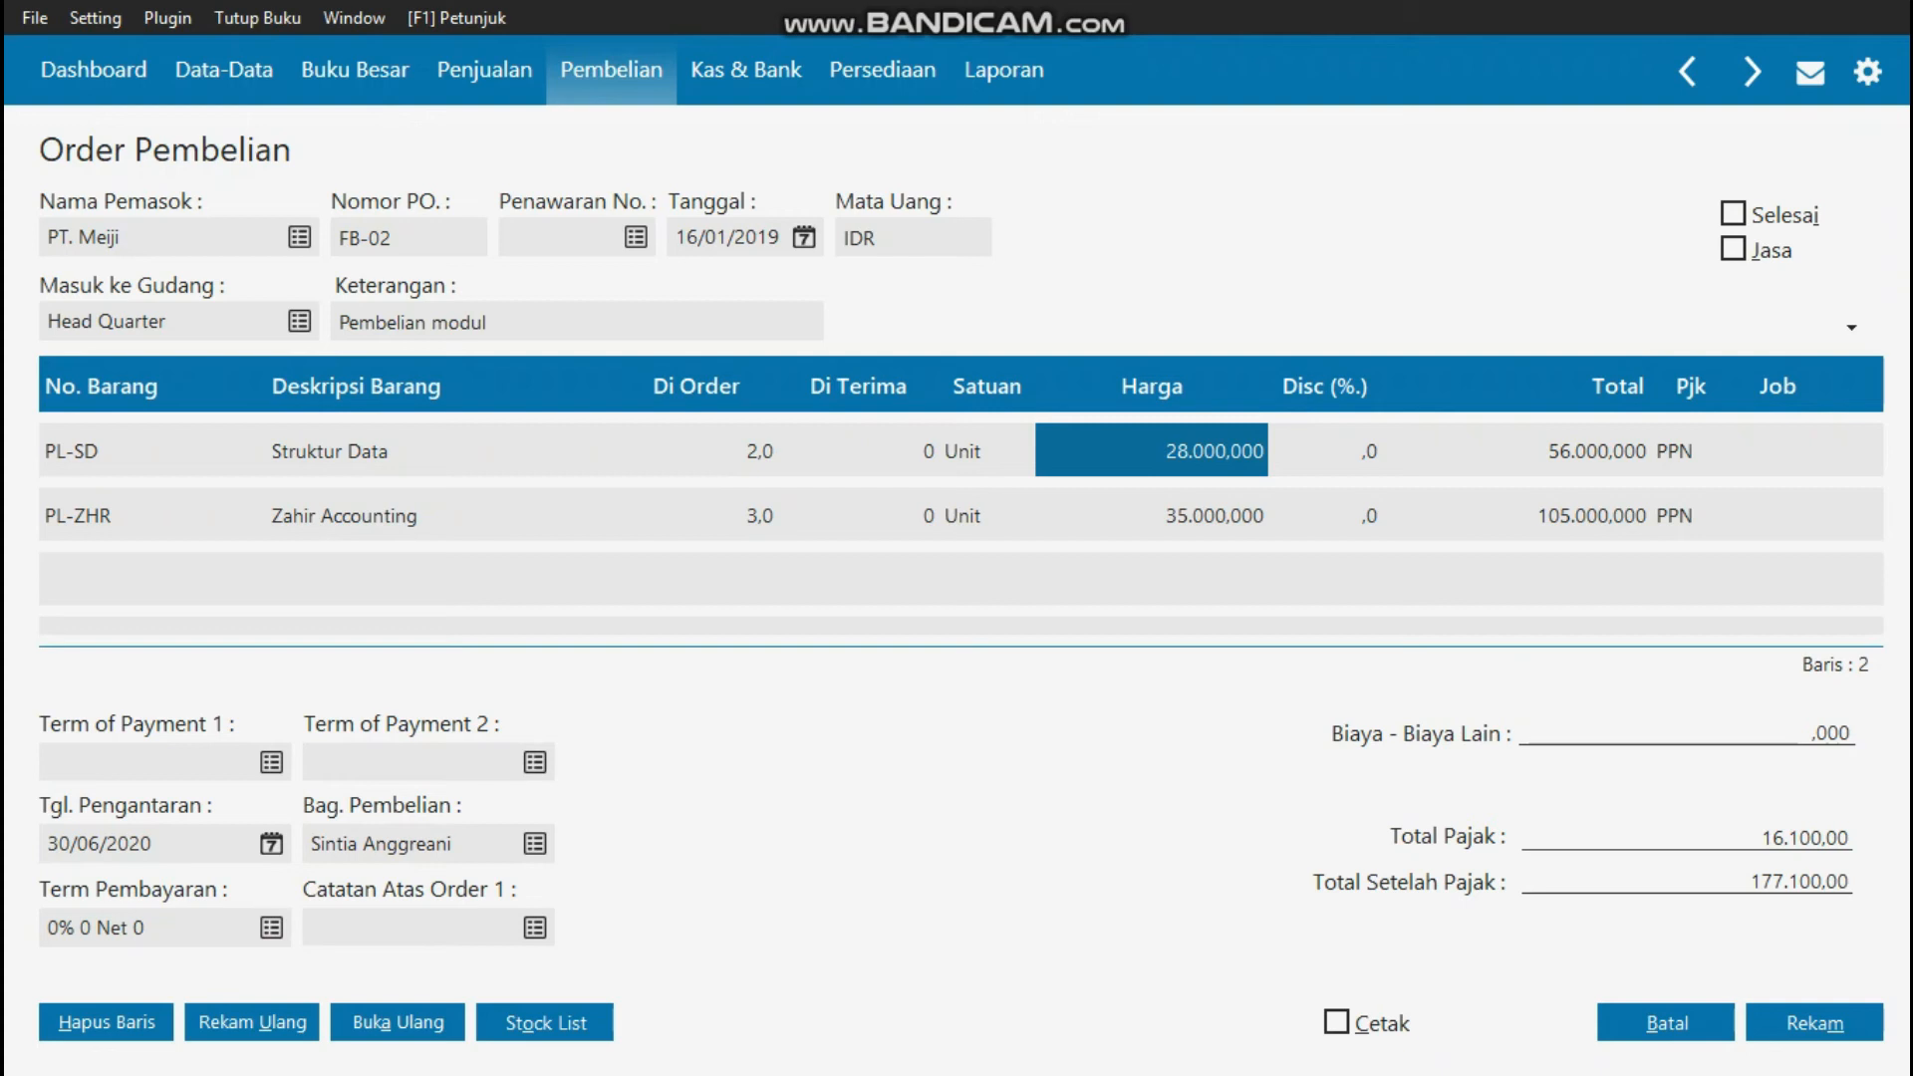
click(697, 515)
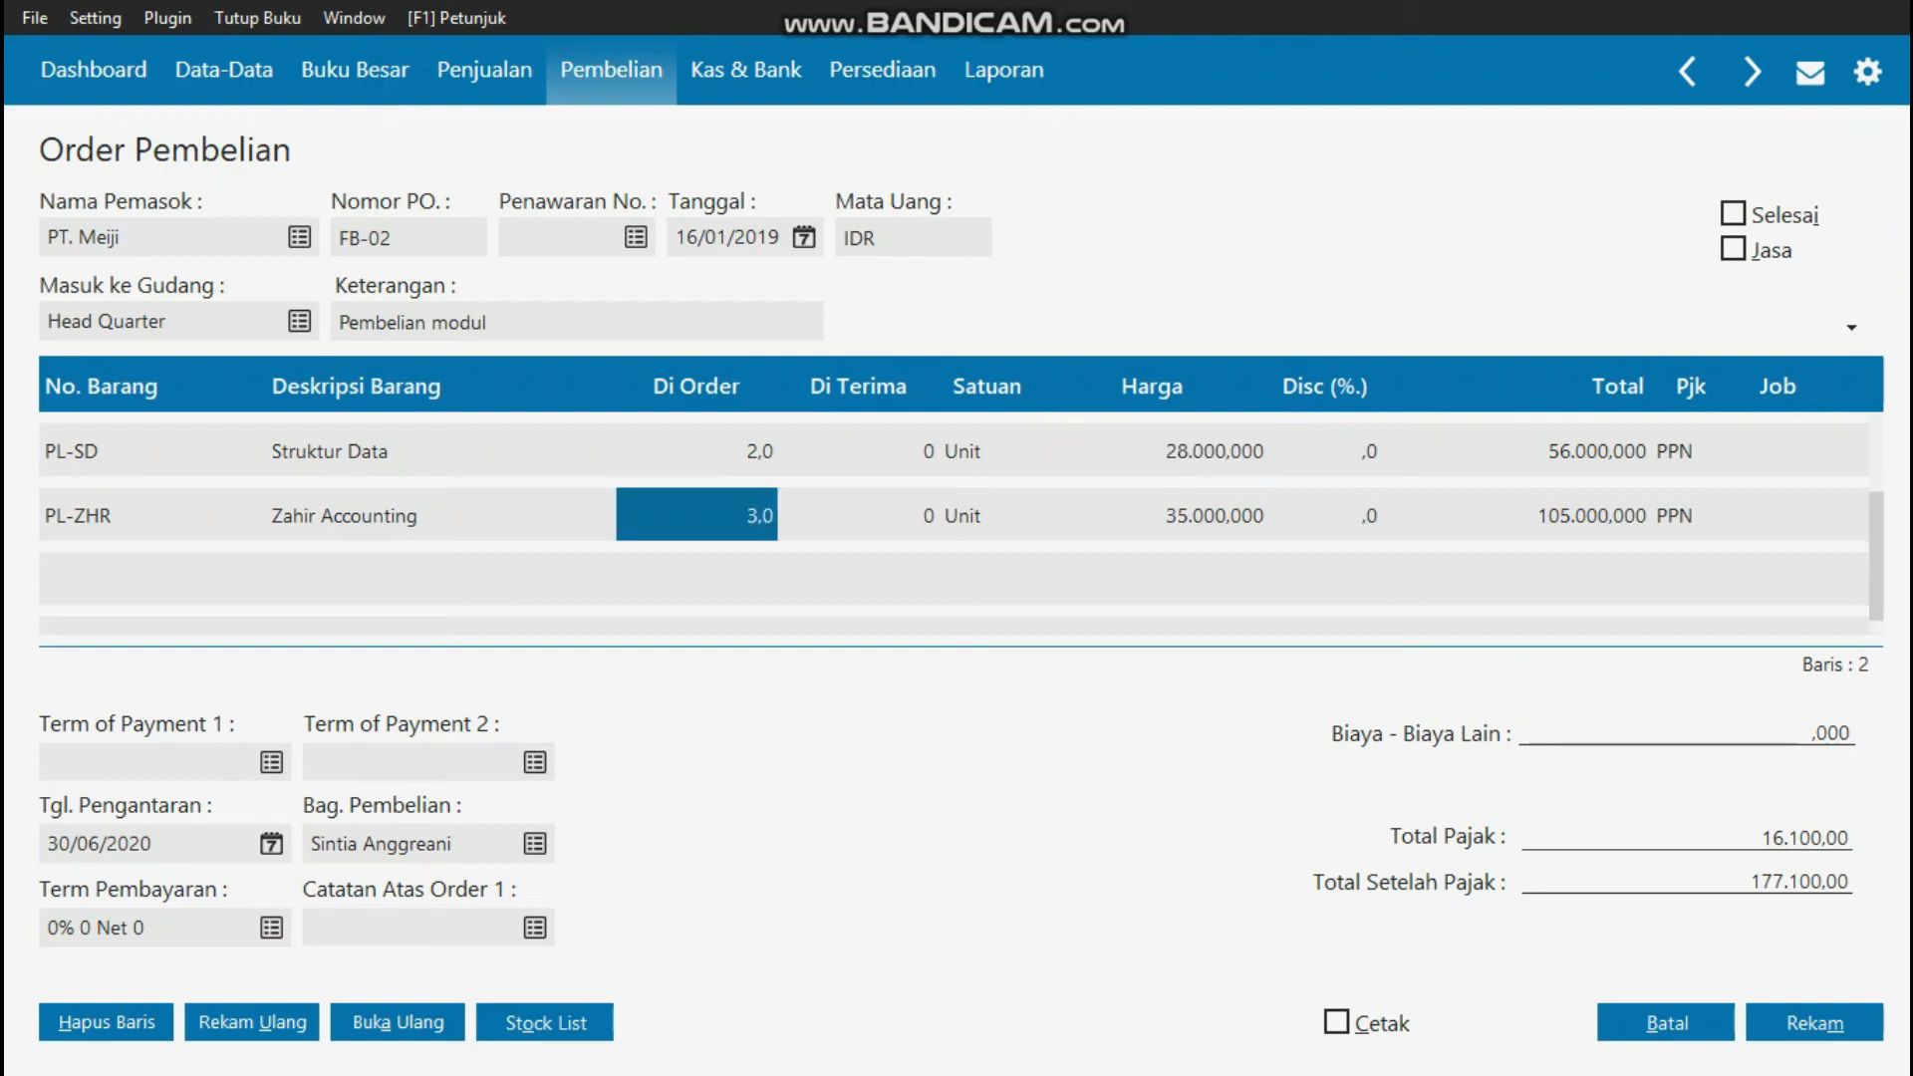
click(1152, 516)
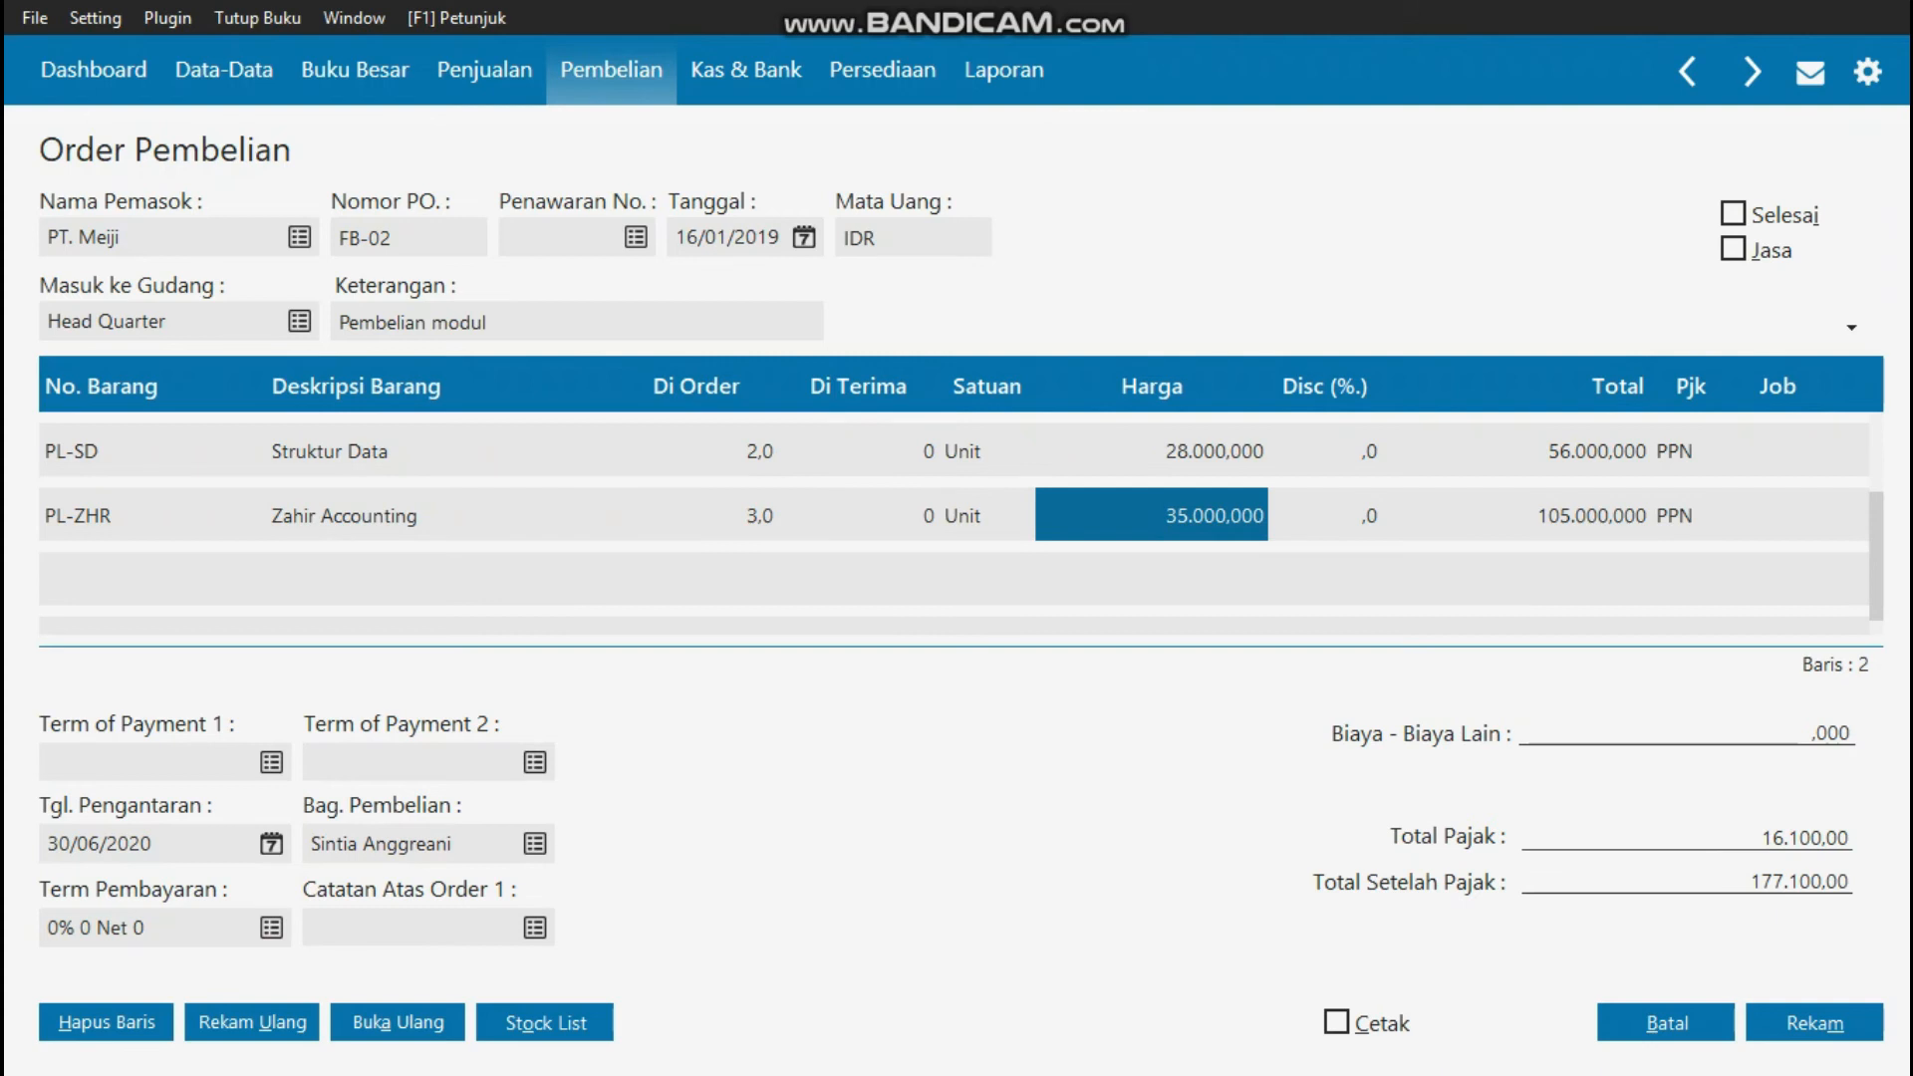
click(1516, 515)
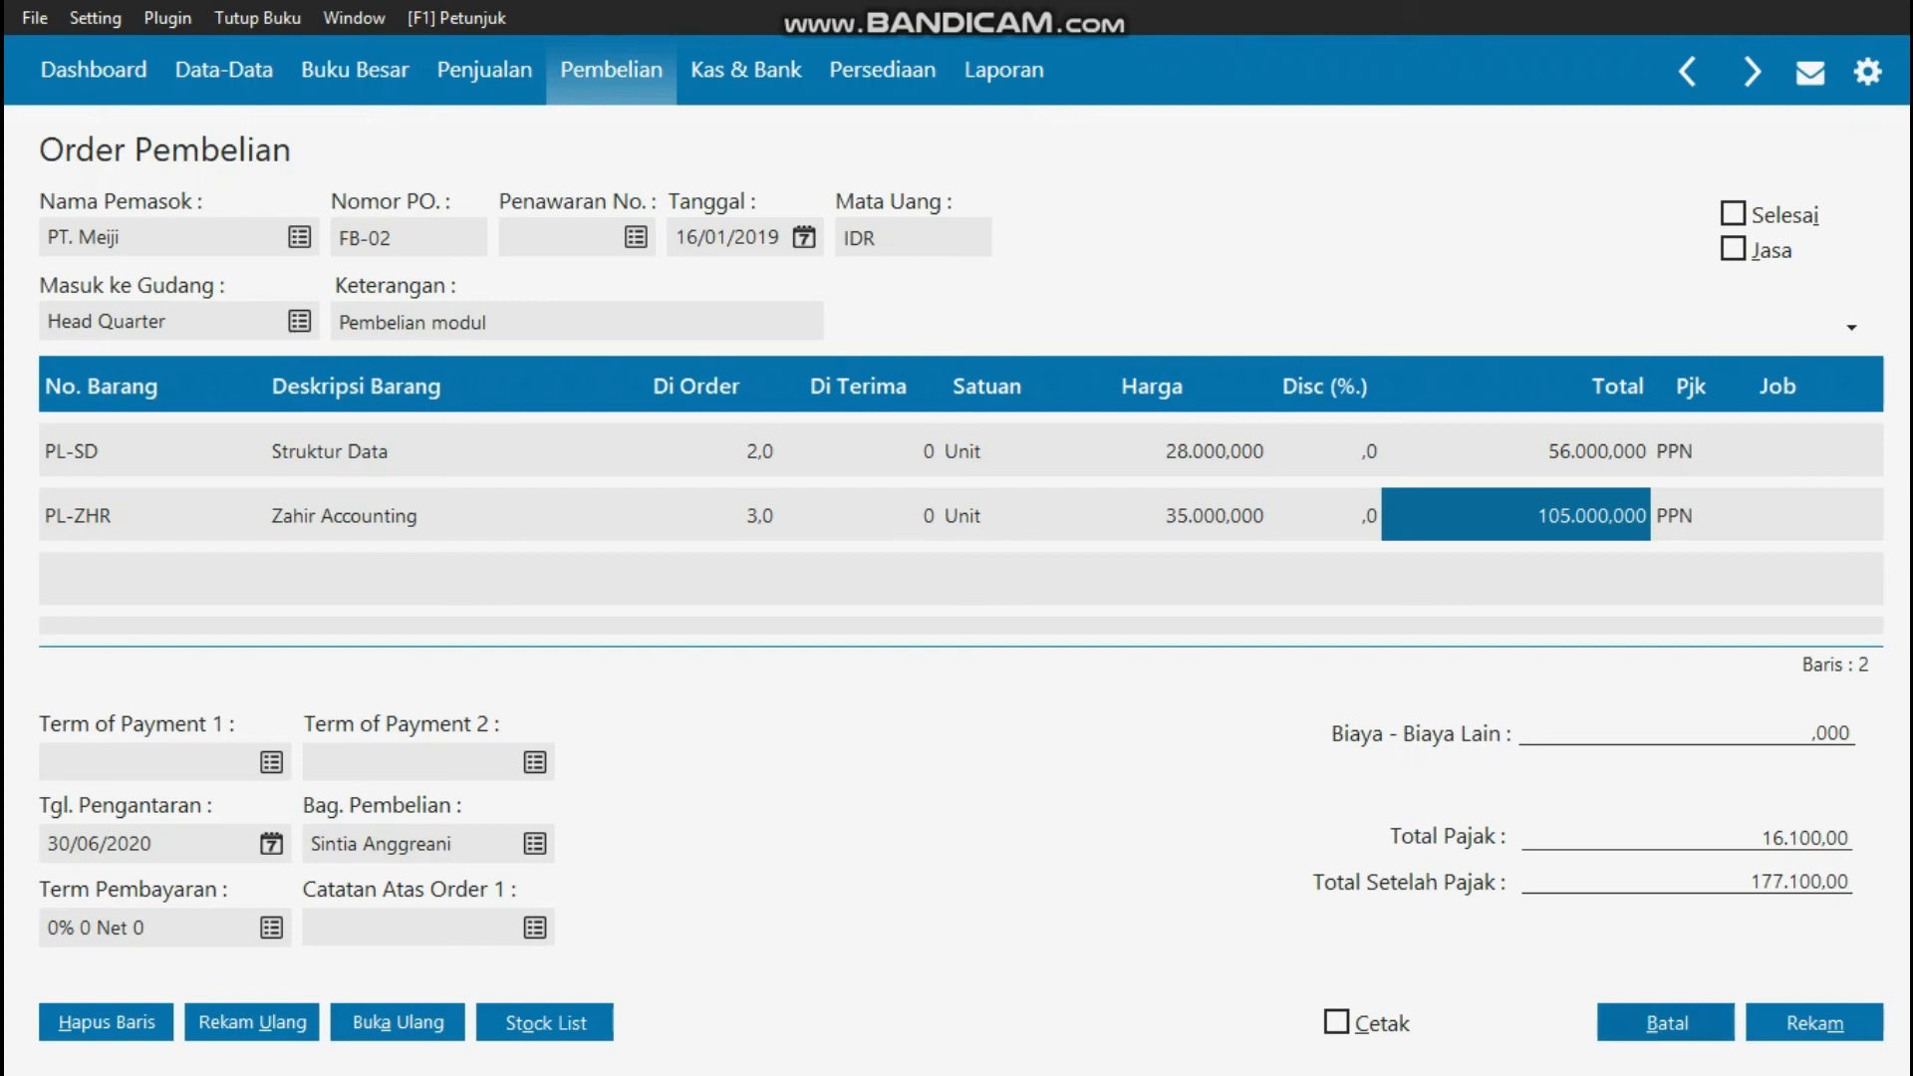
click(1667, 1024)
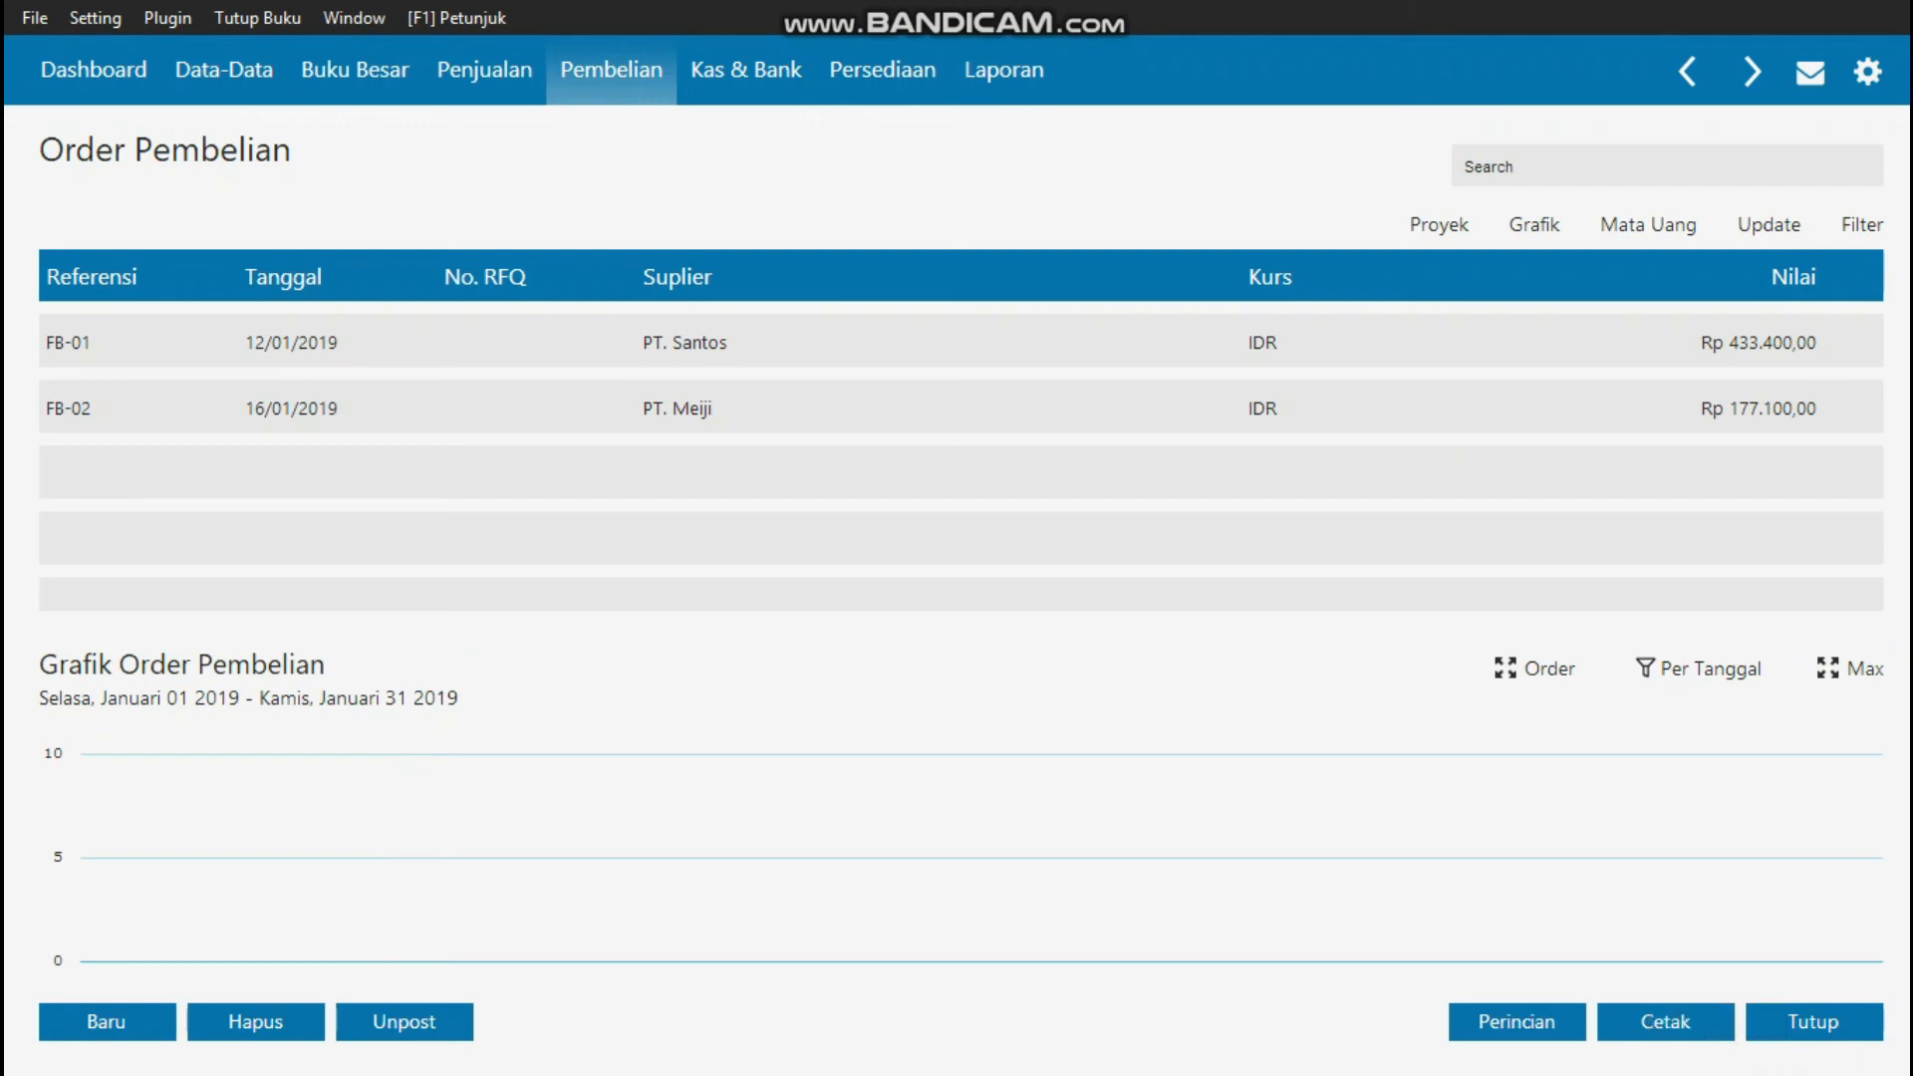
click(611, 70)
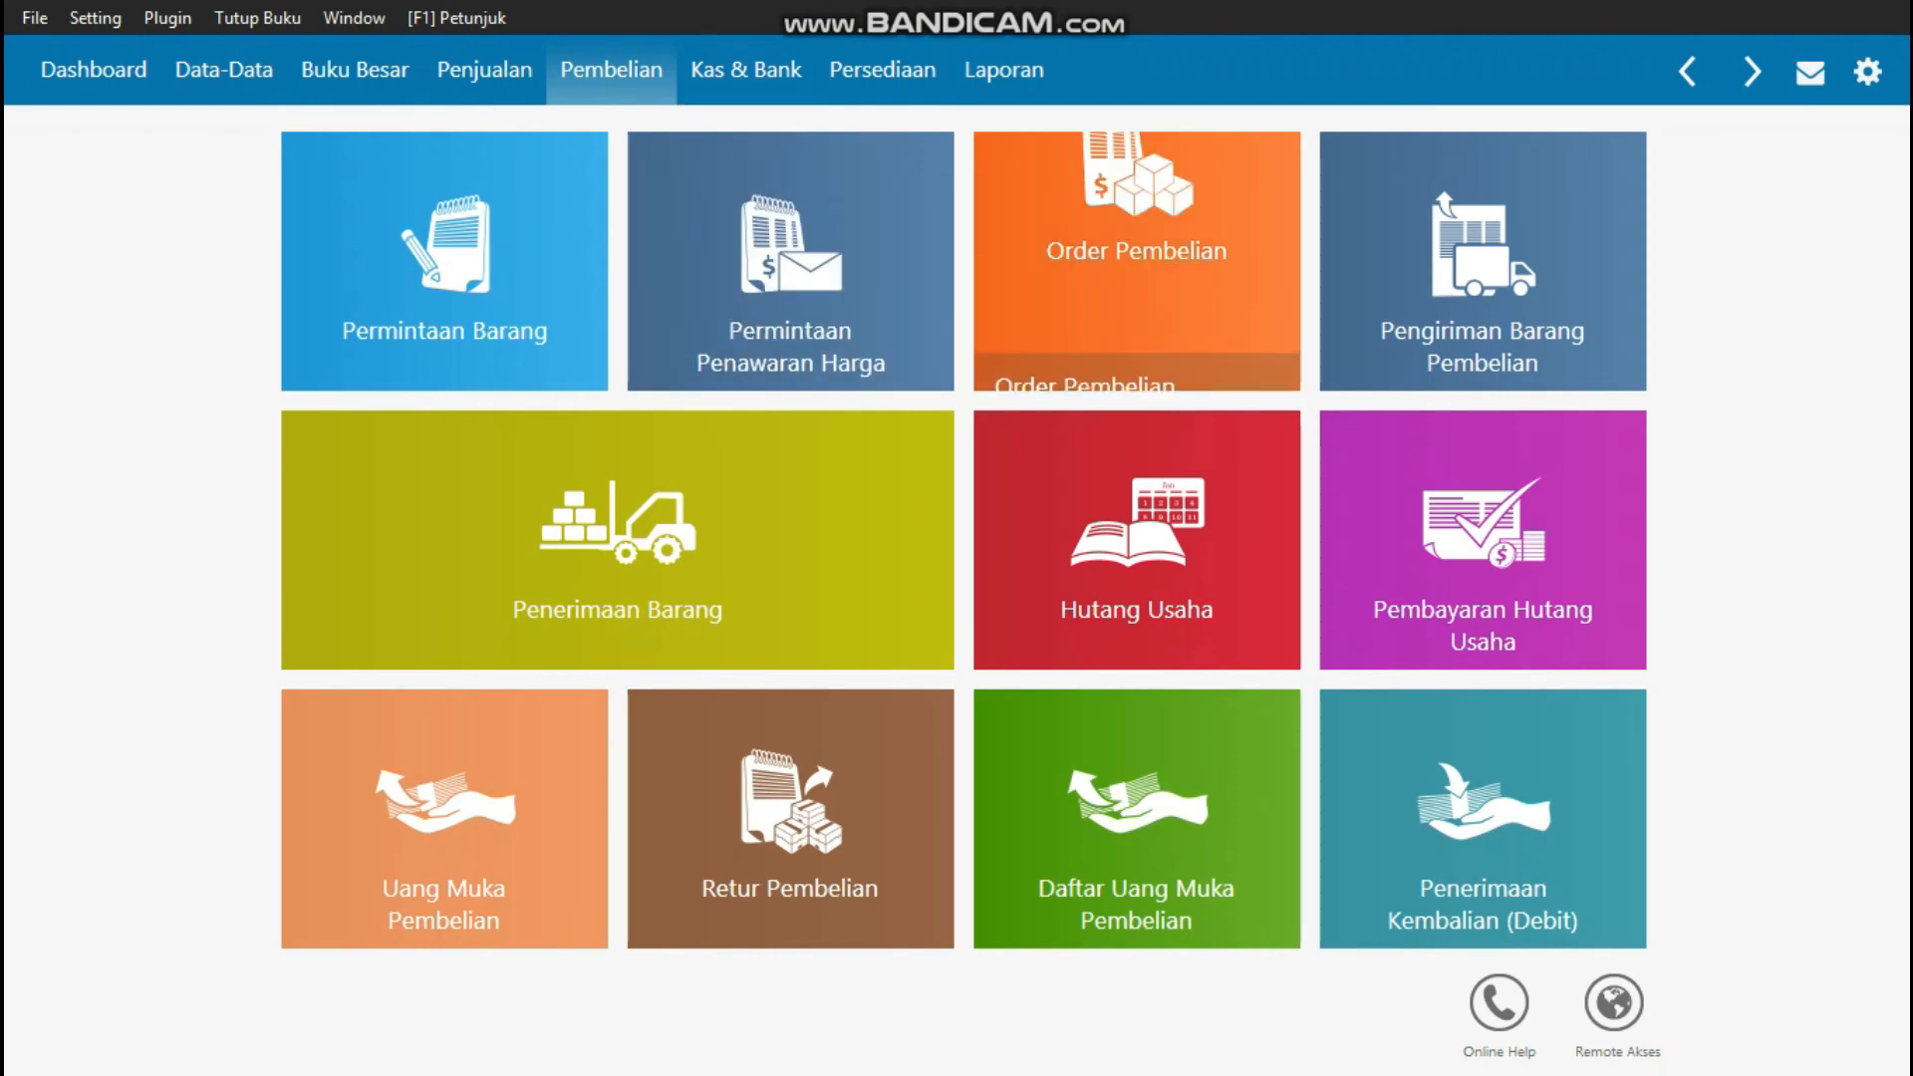
- Open goods receipt FB-02 from PT. Meiji in Penerimaan Barang and review the received quantity and price of the Inggris item
click(637, 538)
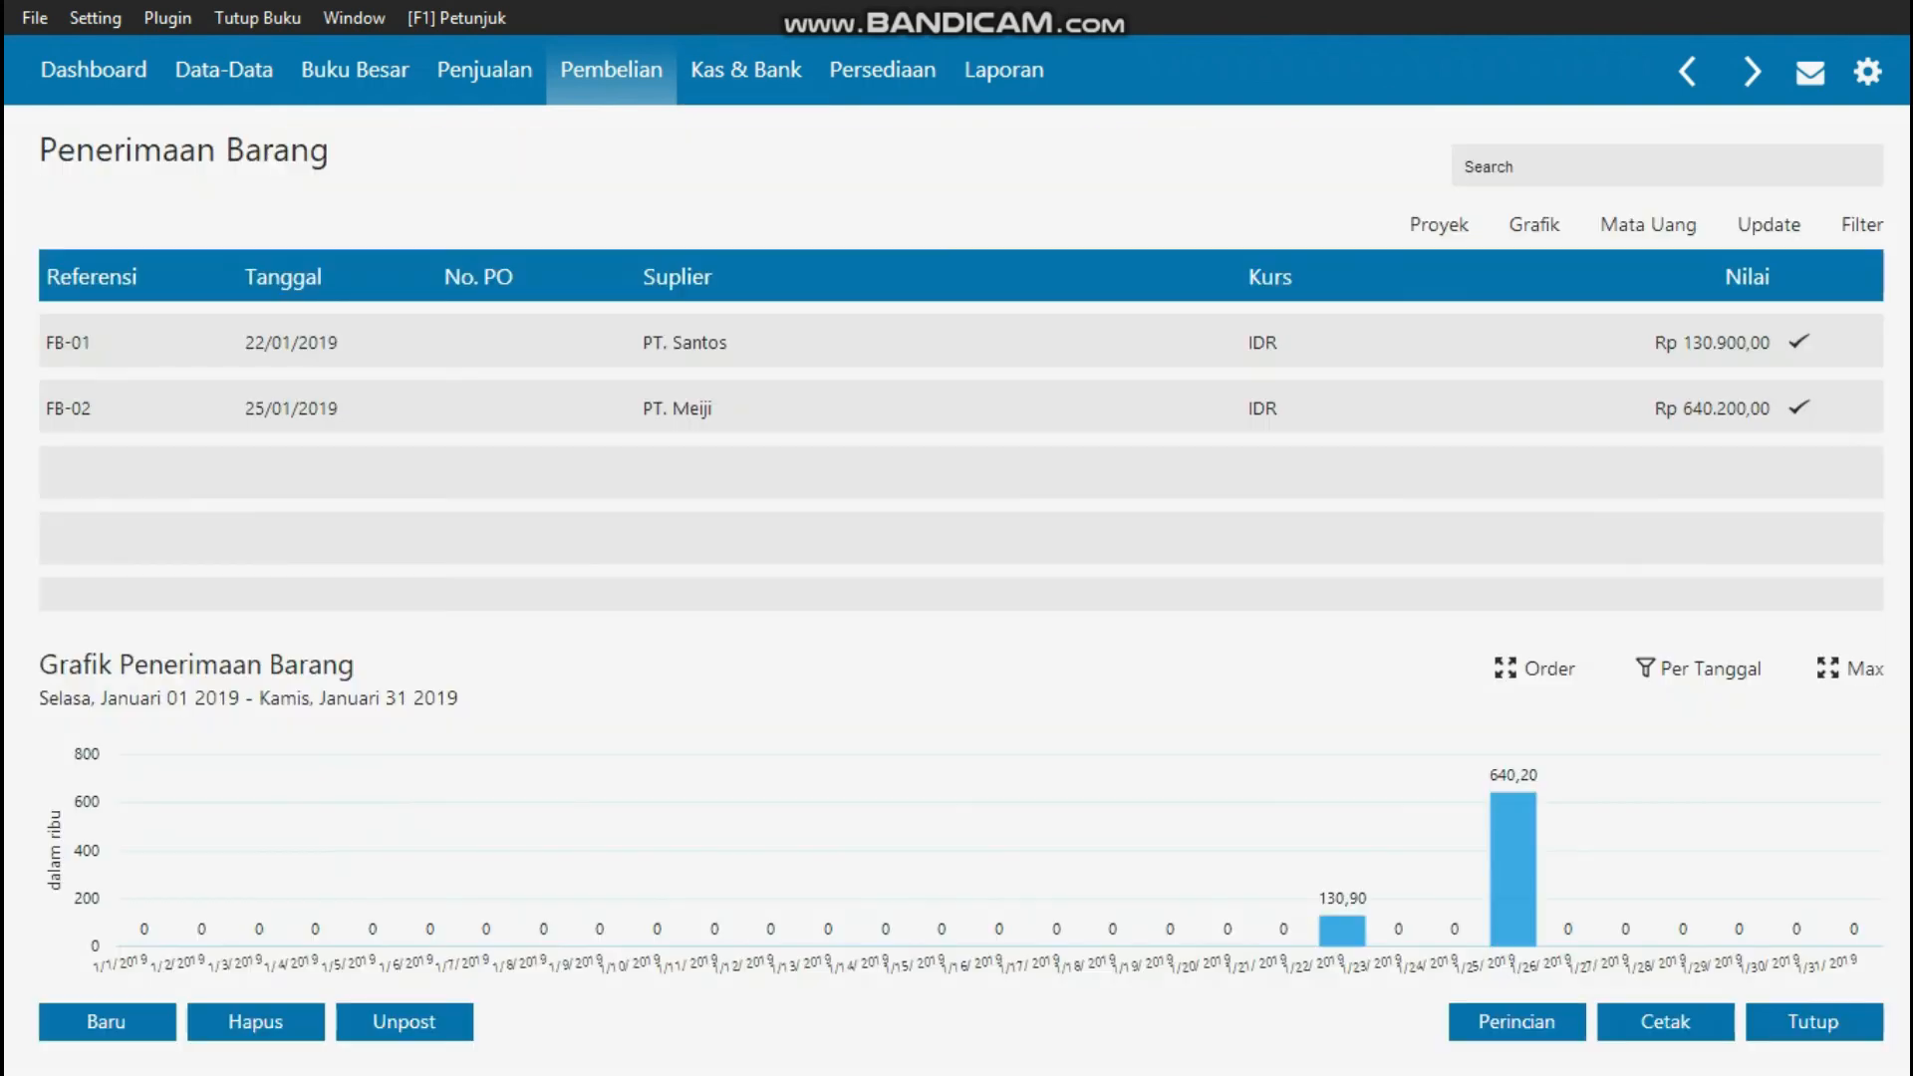
click(678, 408)
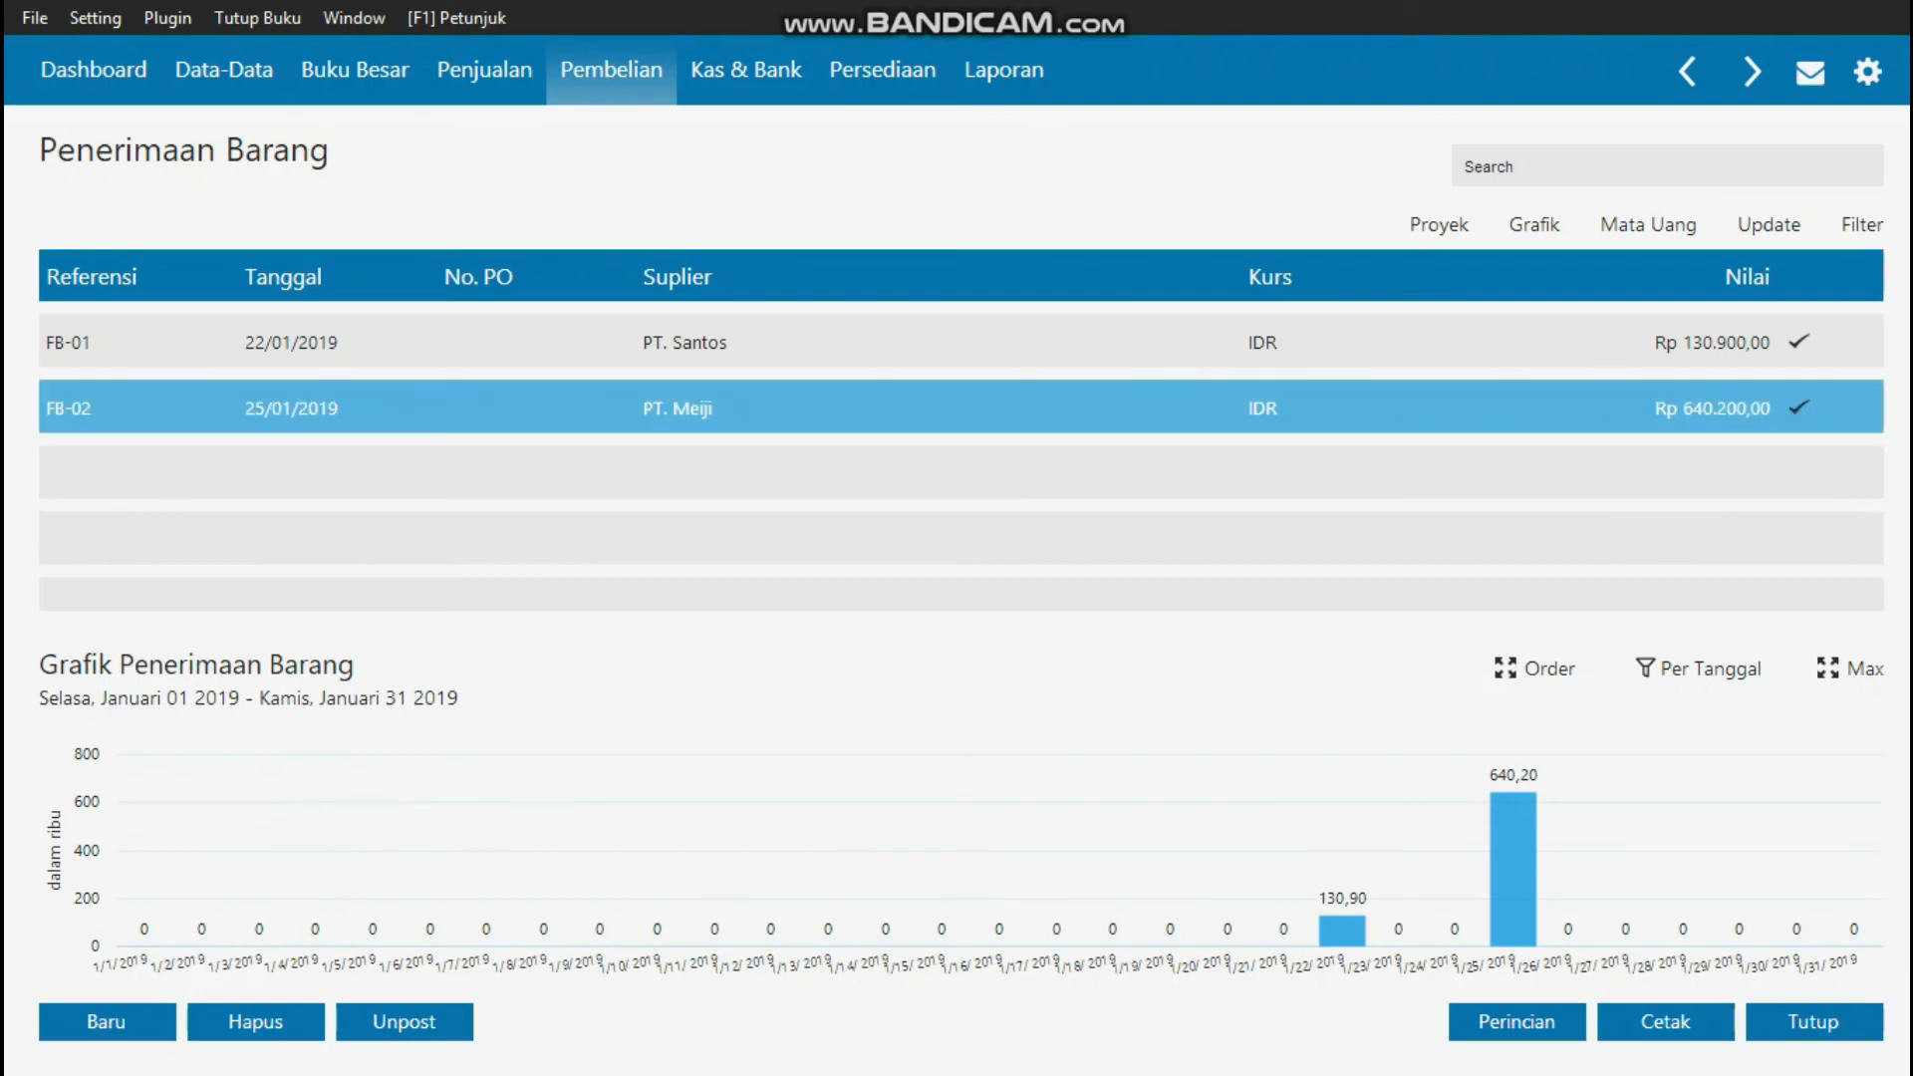
click(678, 408)
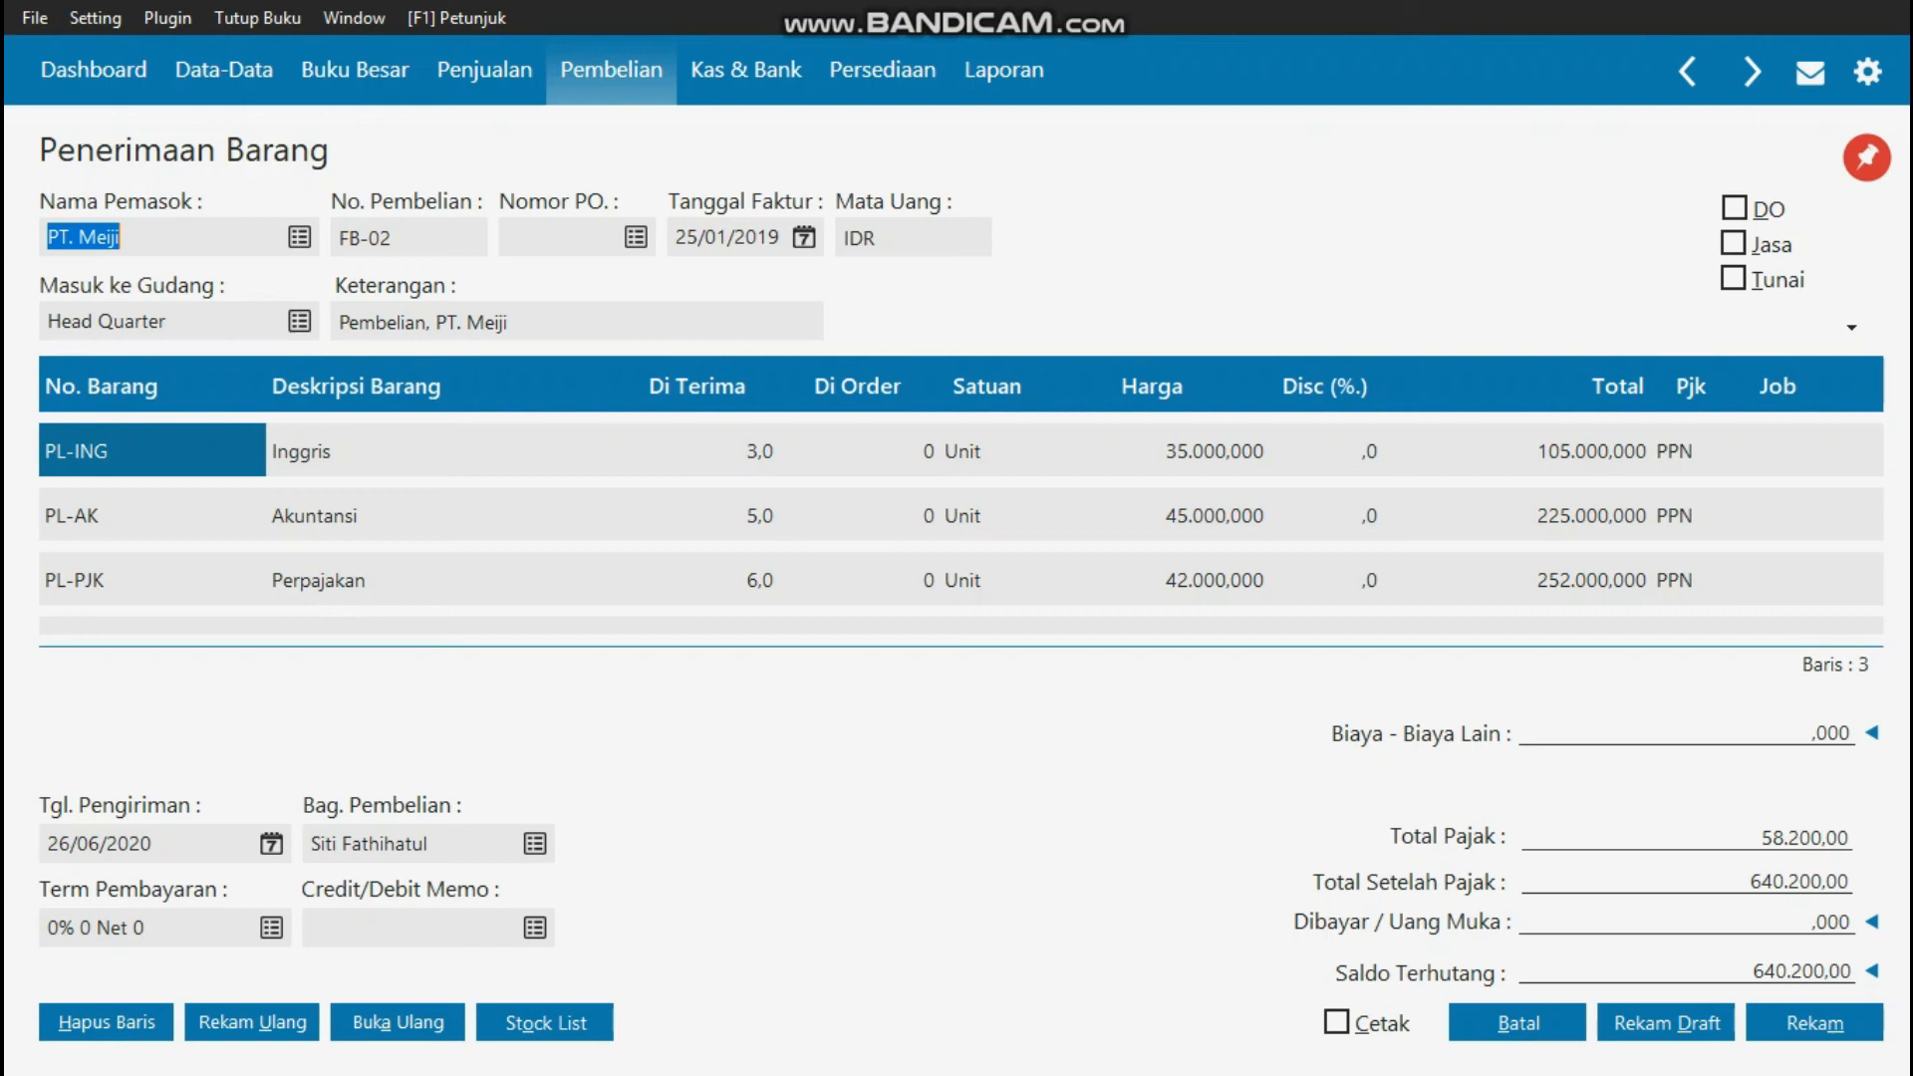
click(441, 450)
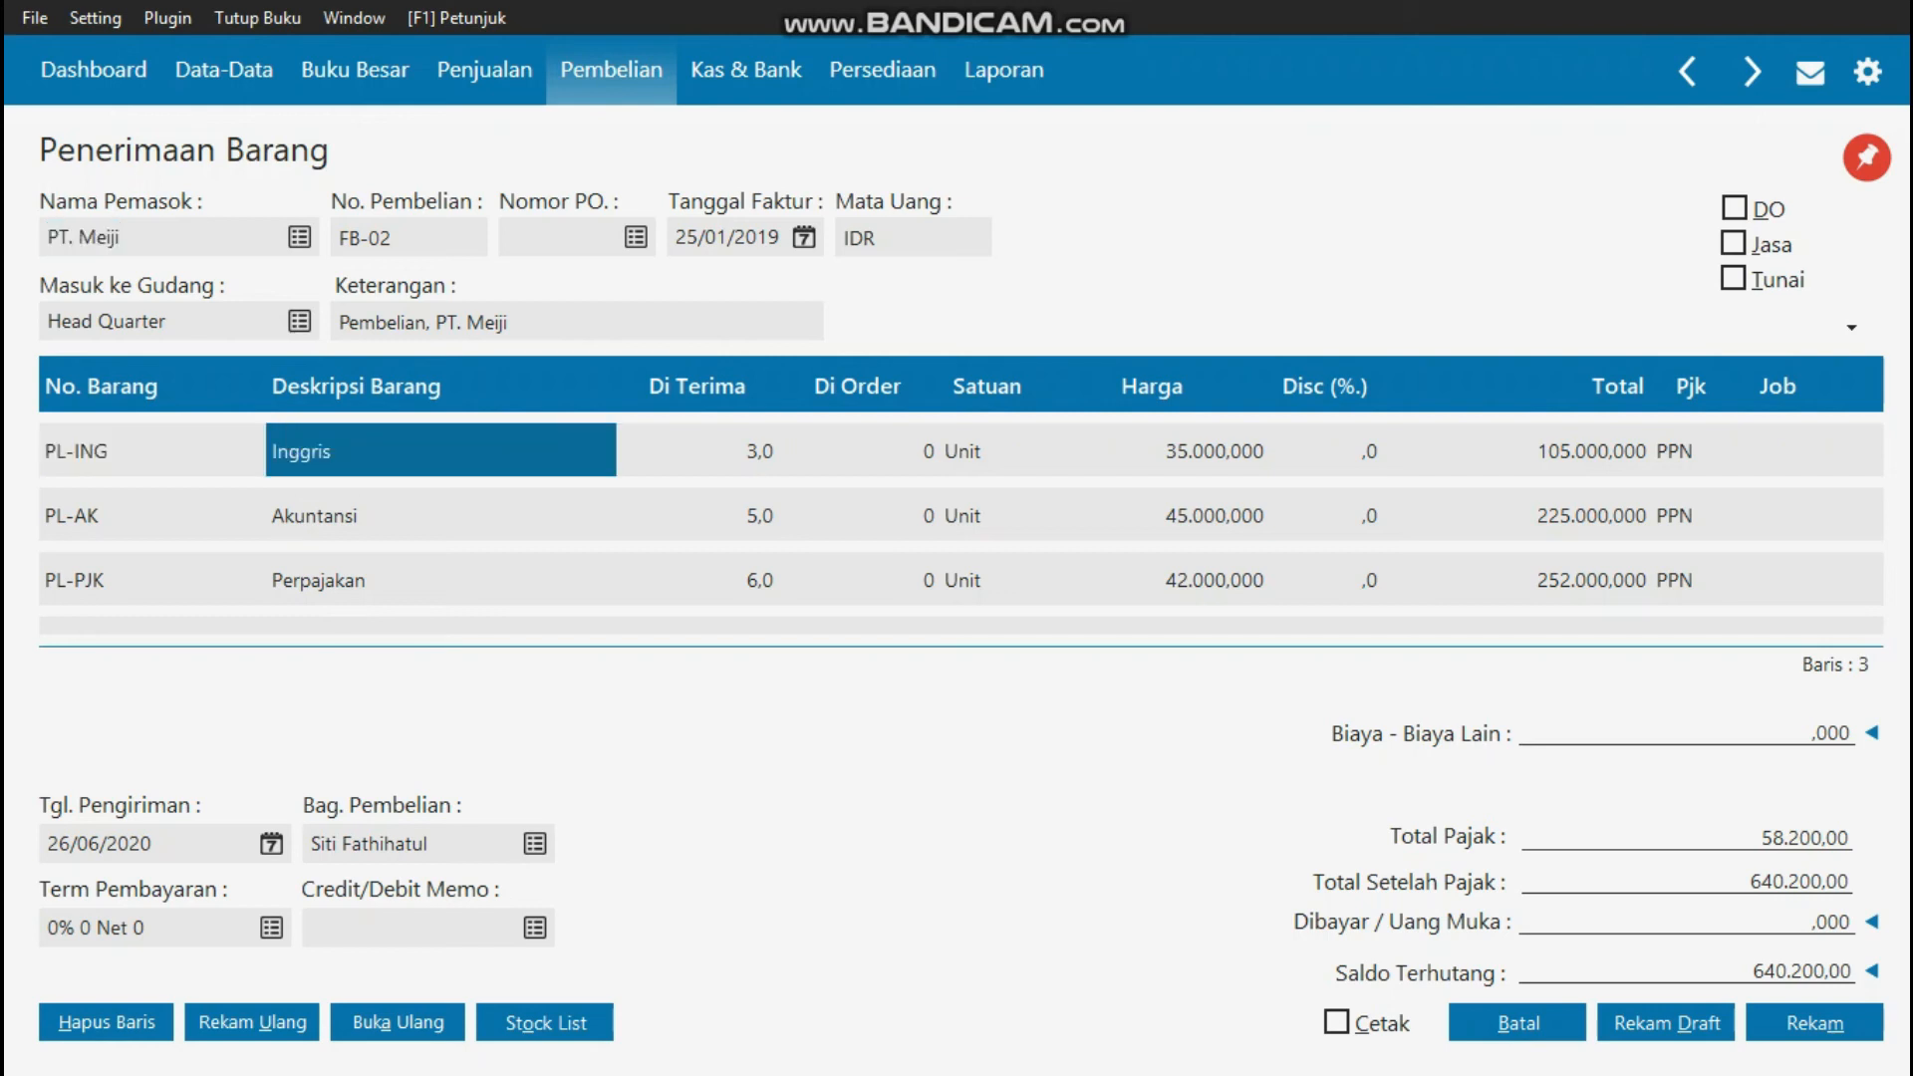
click(698, 451)
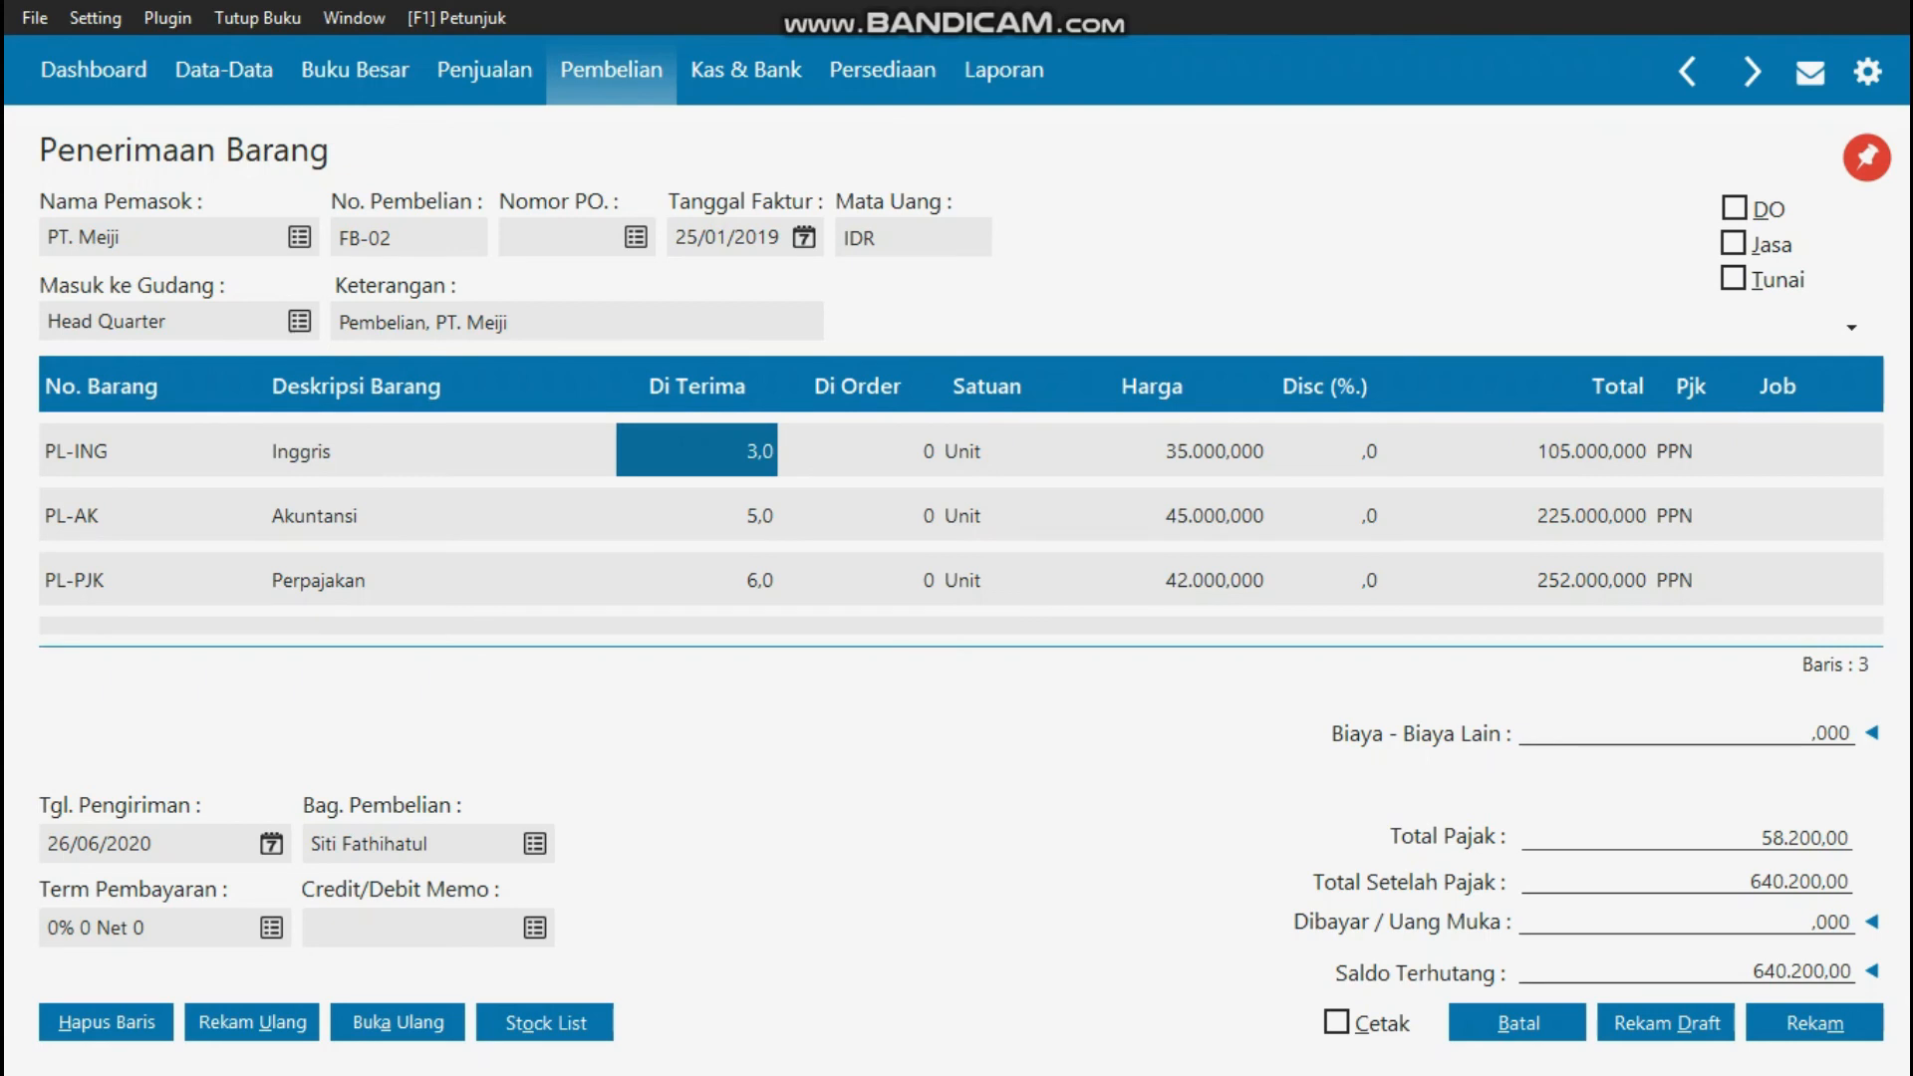
click(1152, 450)
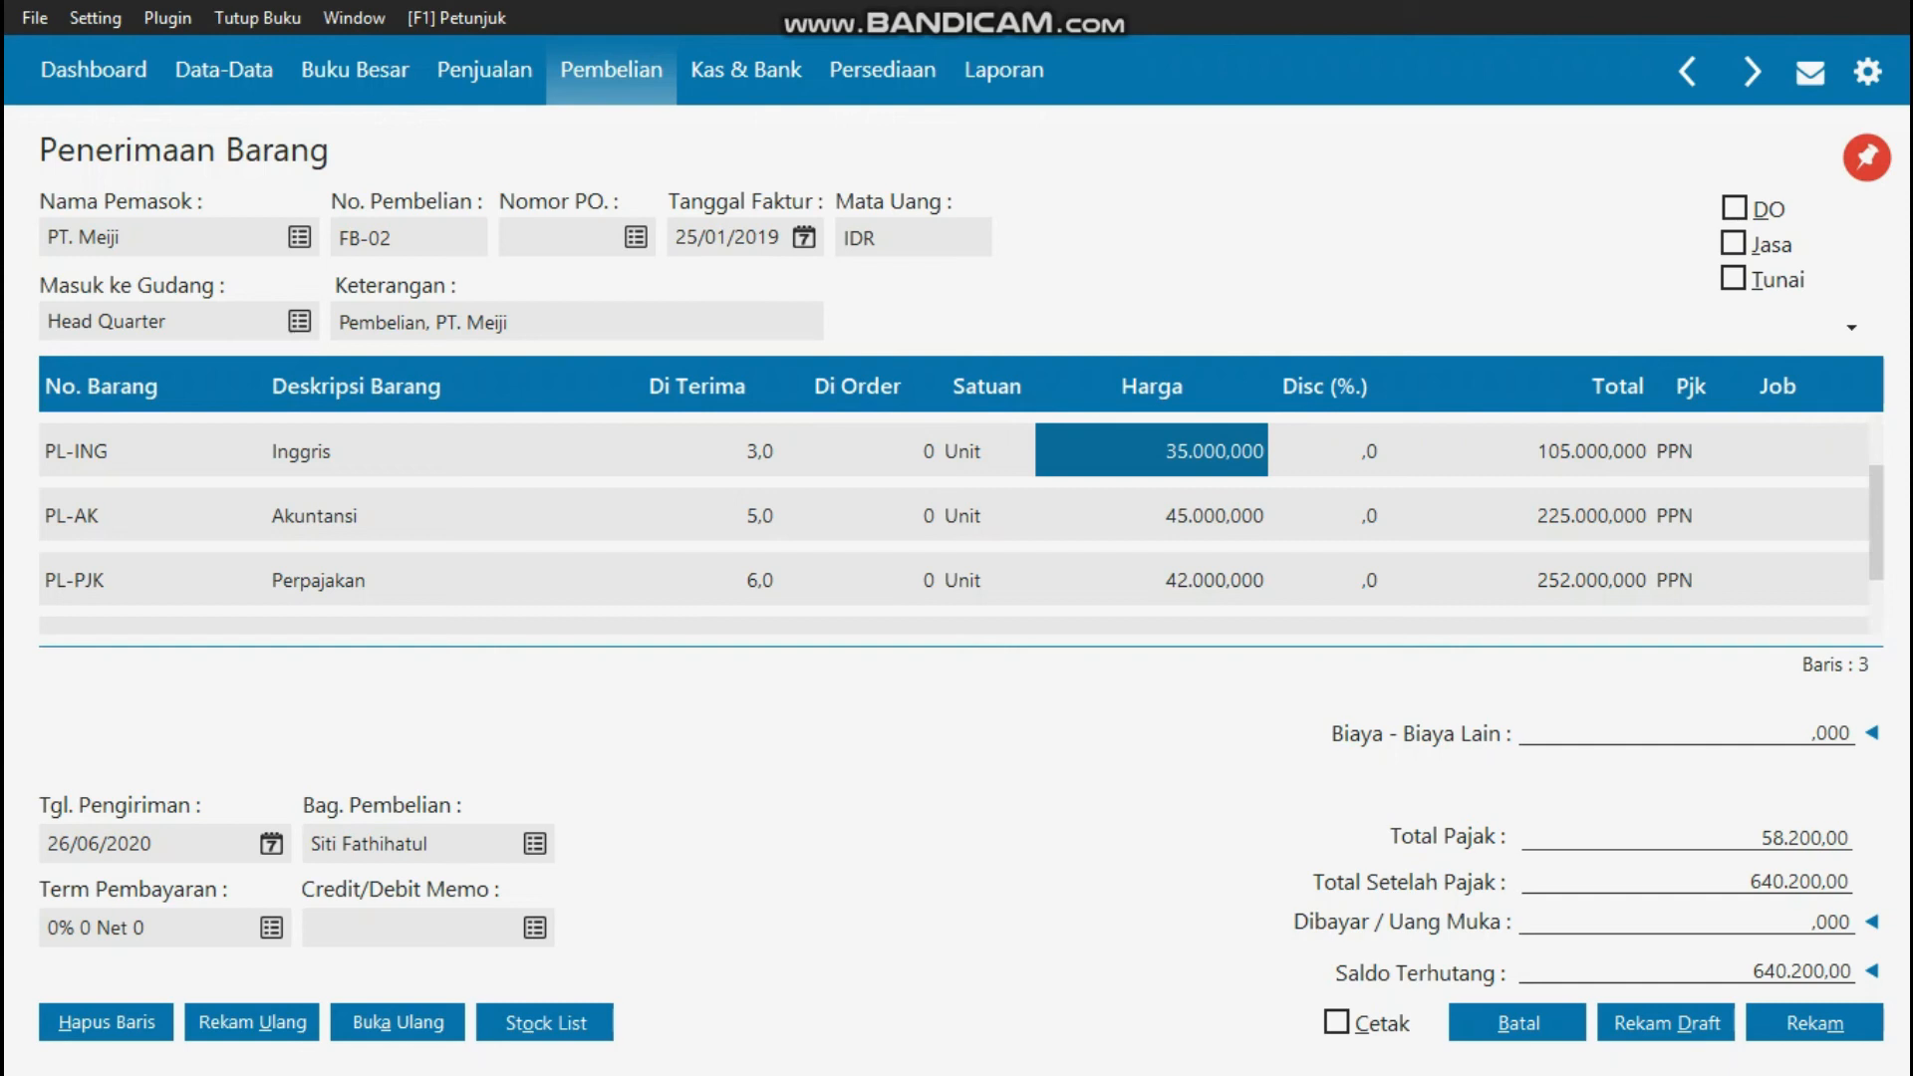
- Review the received quantities, prices and totals of the Akuntansi and Perpajakan items, and cancel out of the goods receipt
click(440, 515)
click(697, 515)
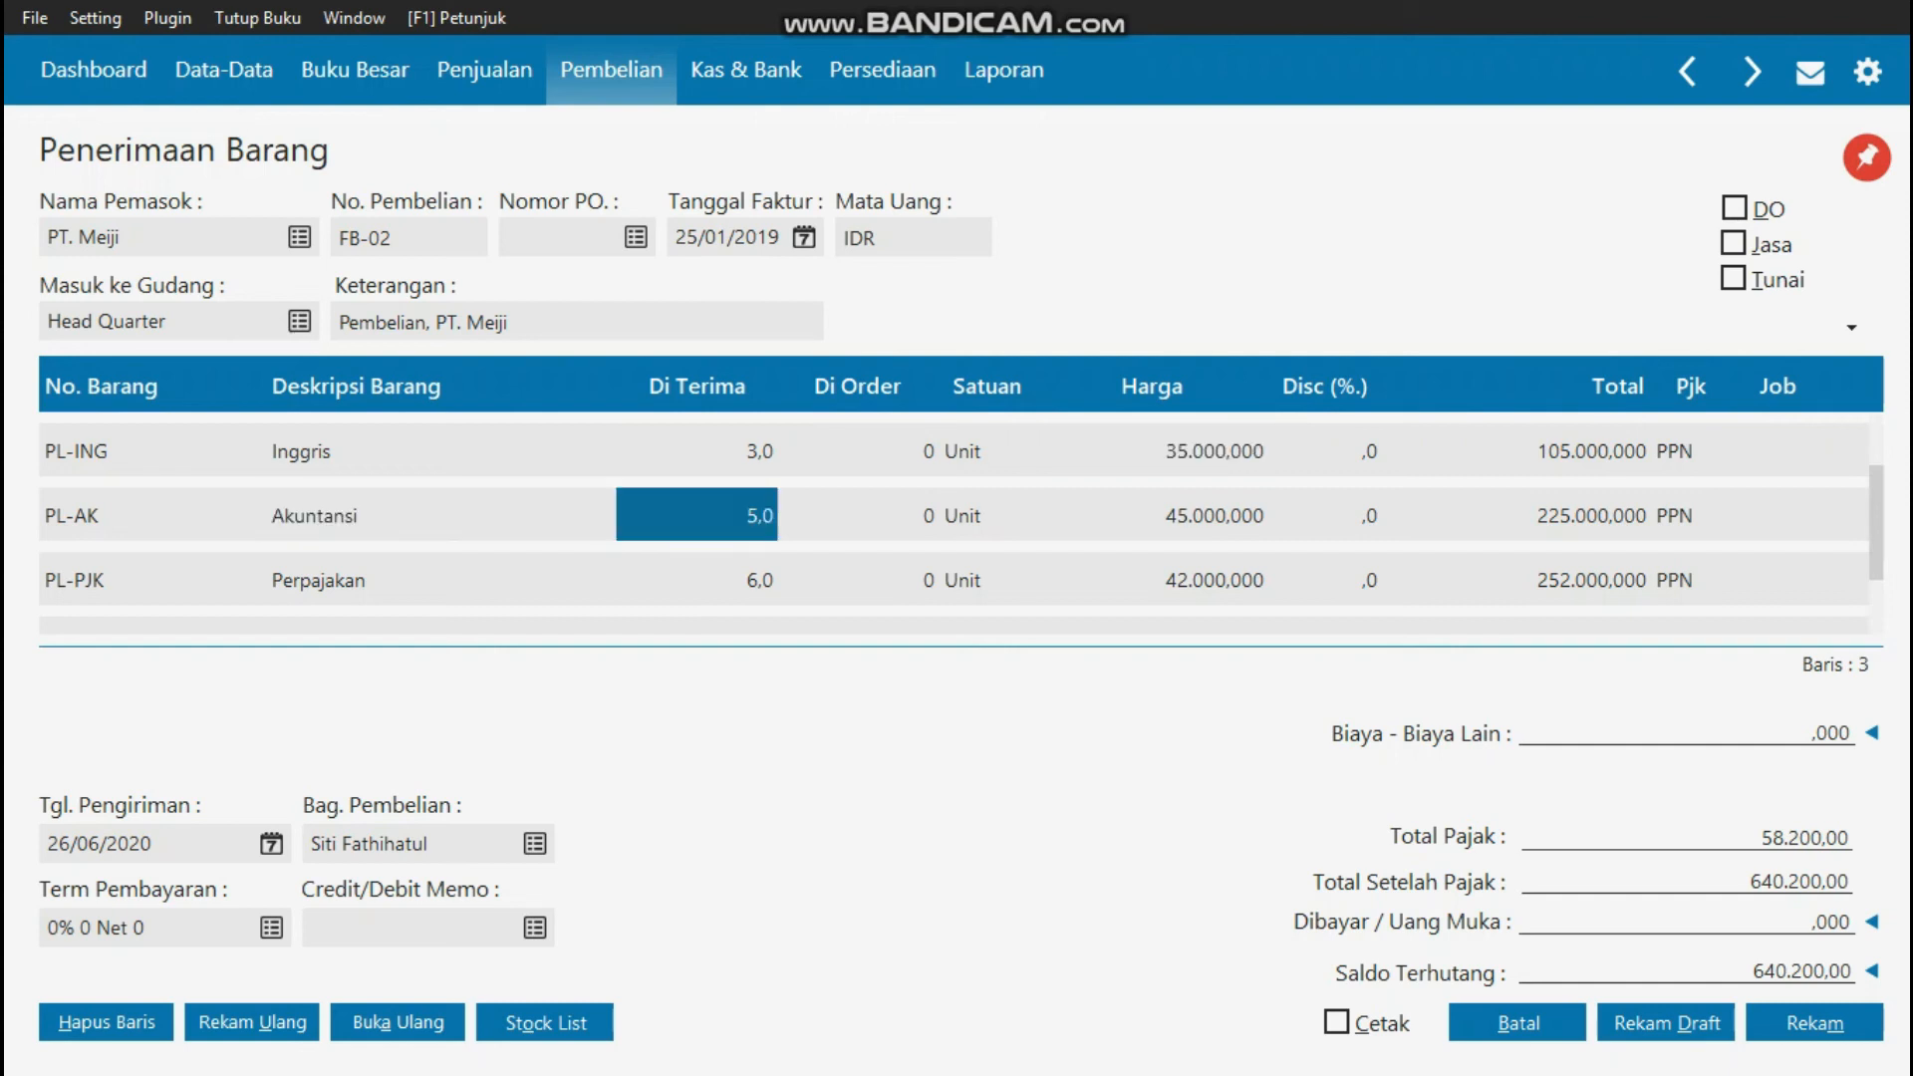
click(1152, 516)
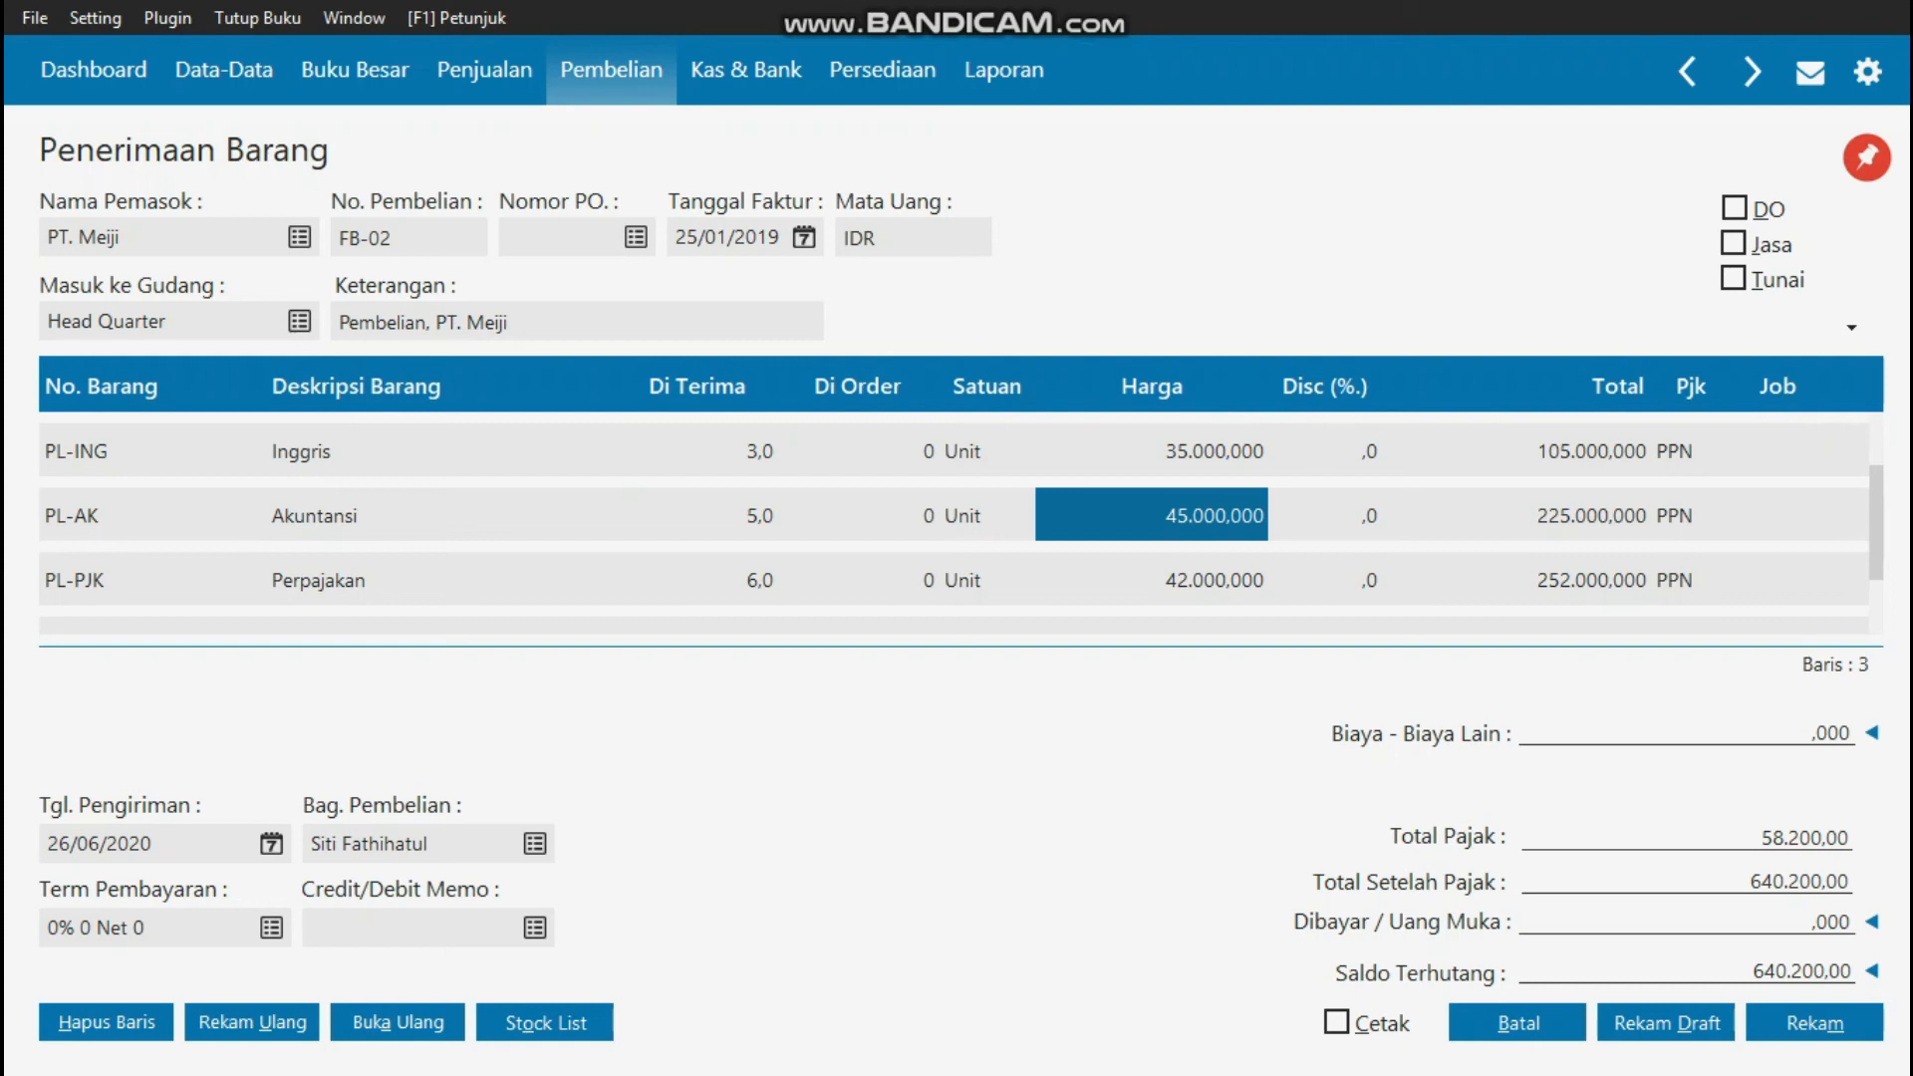
click(1516, 515)
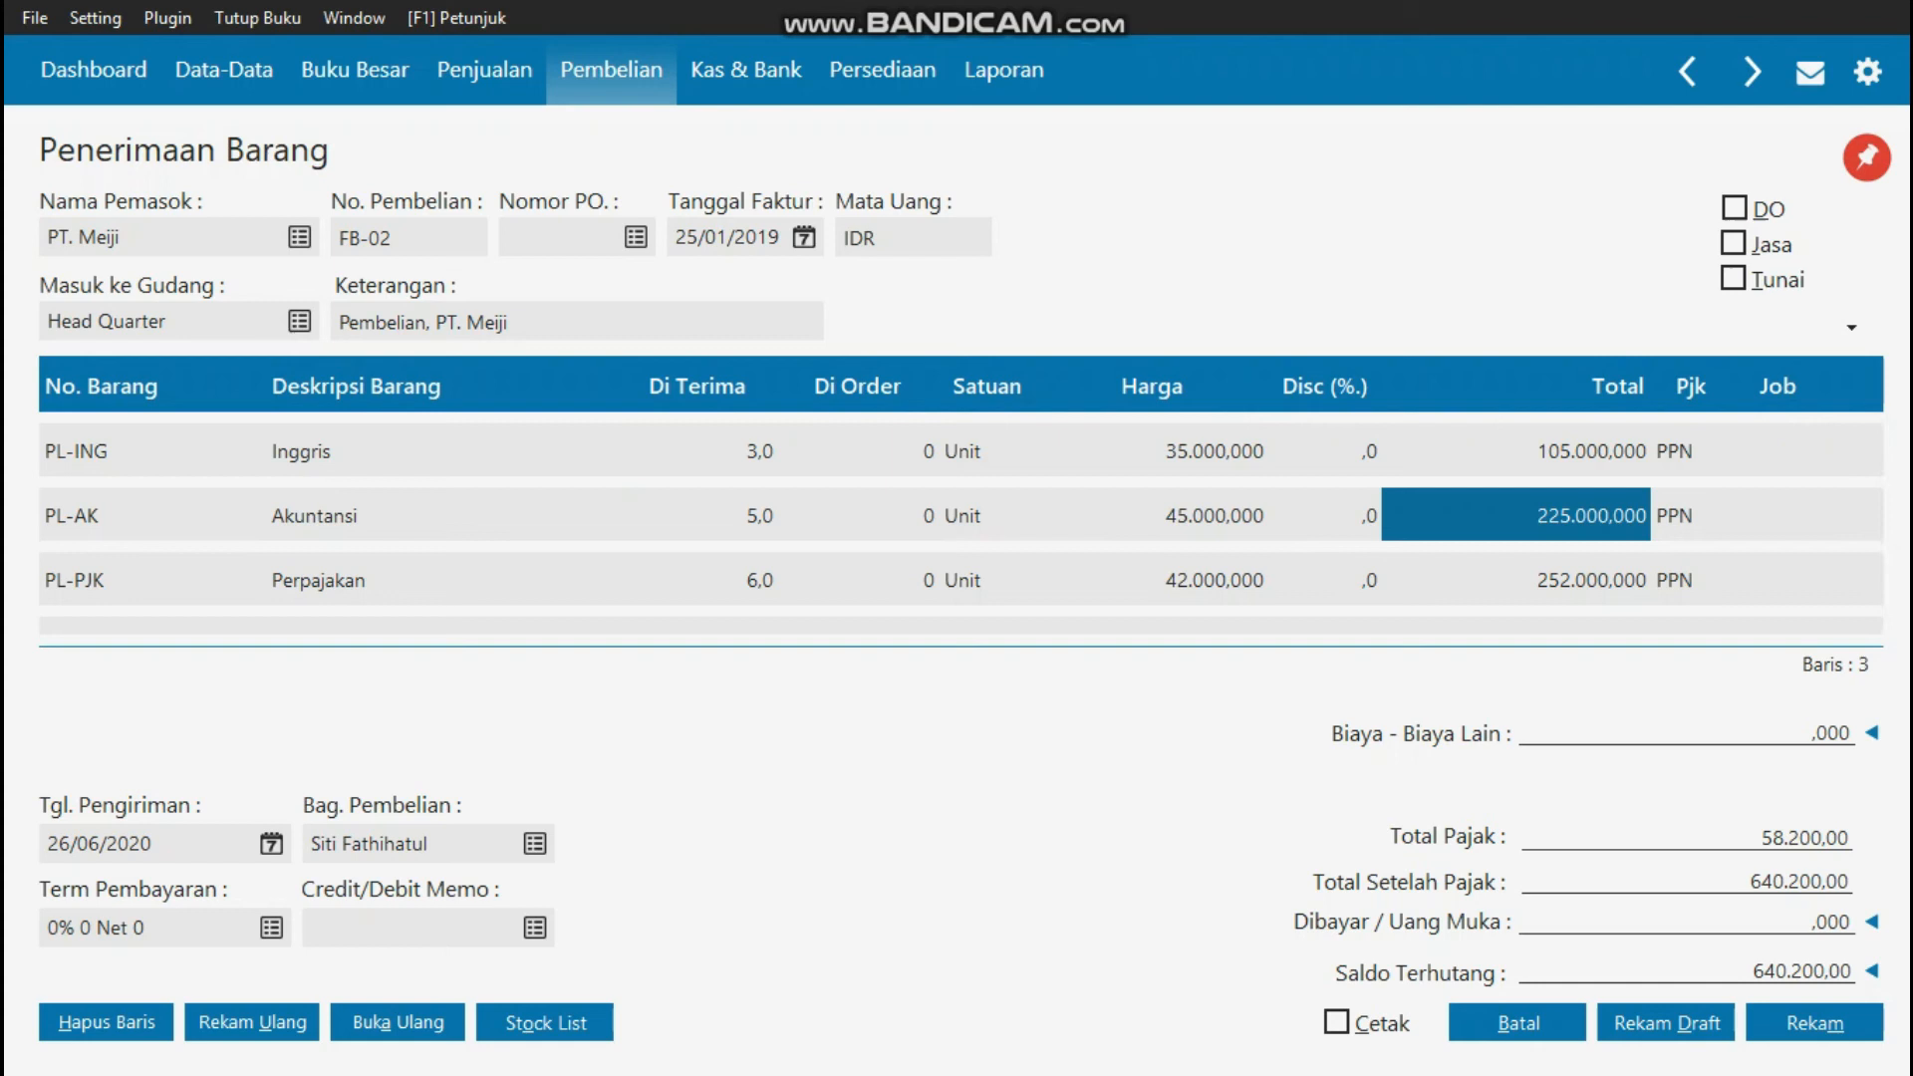
click(697, 580)
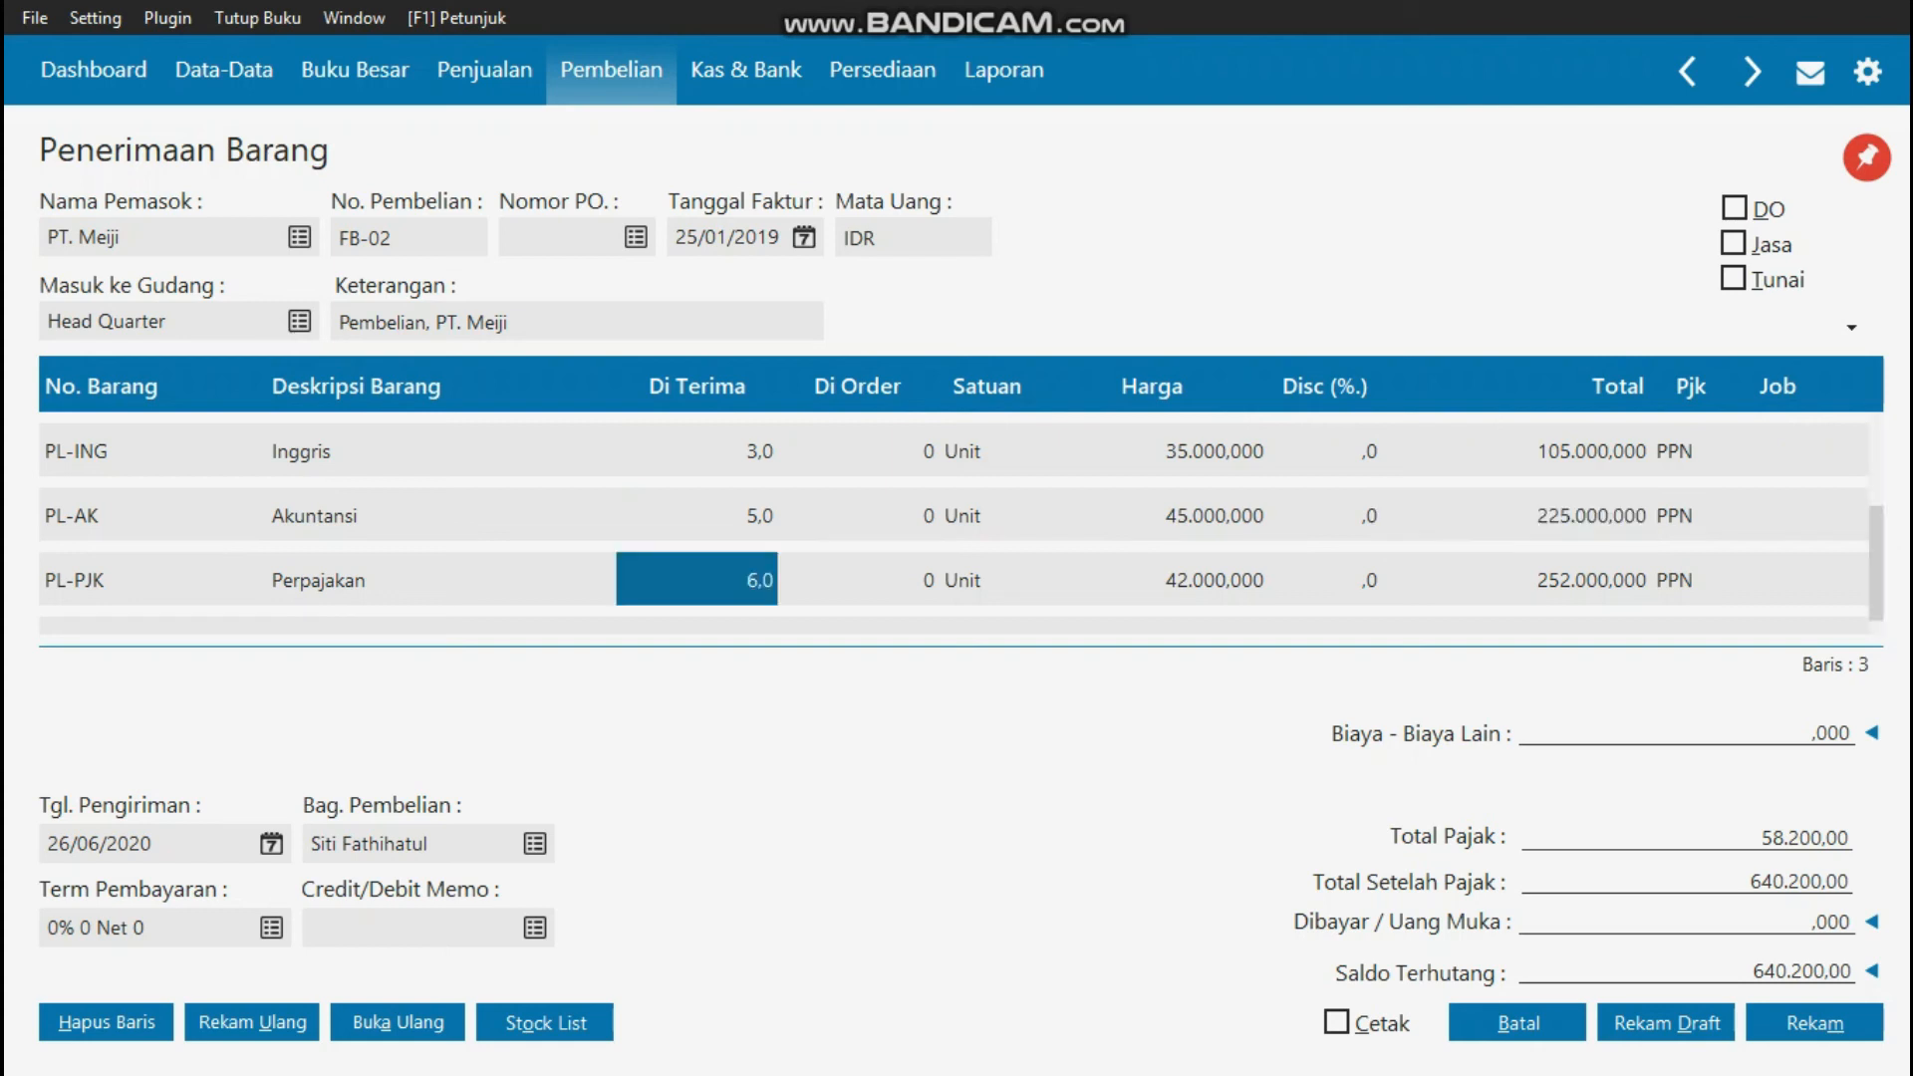
click(1151, 580)
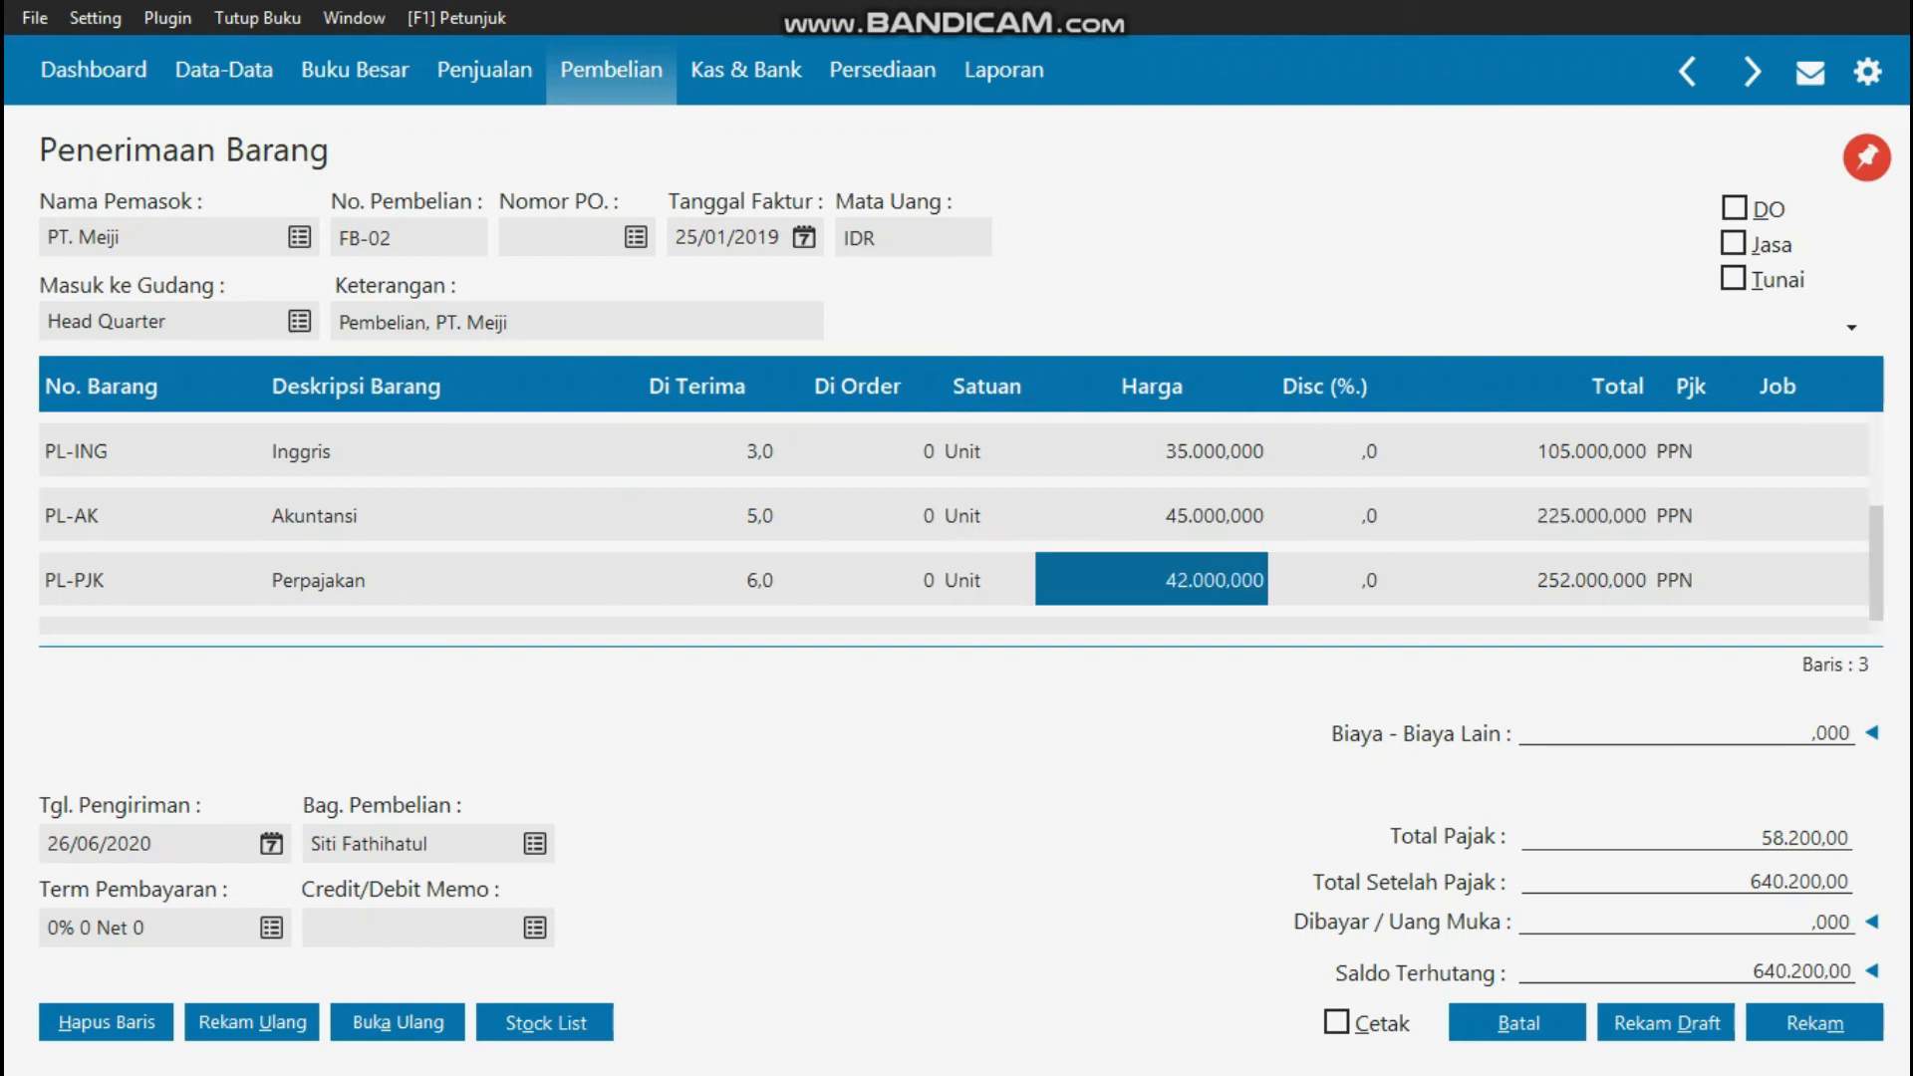
click(1515, 580)
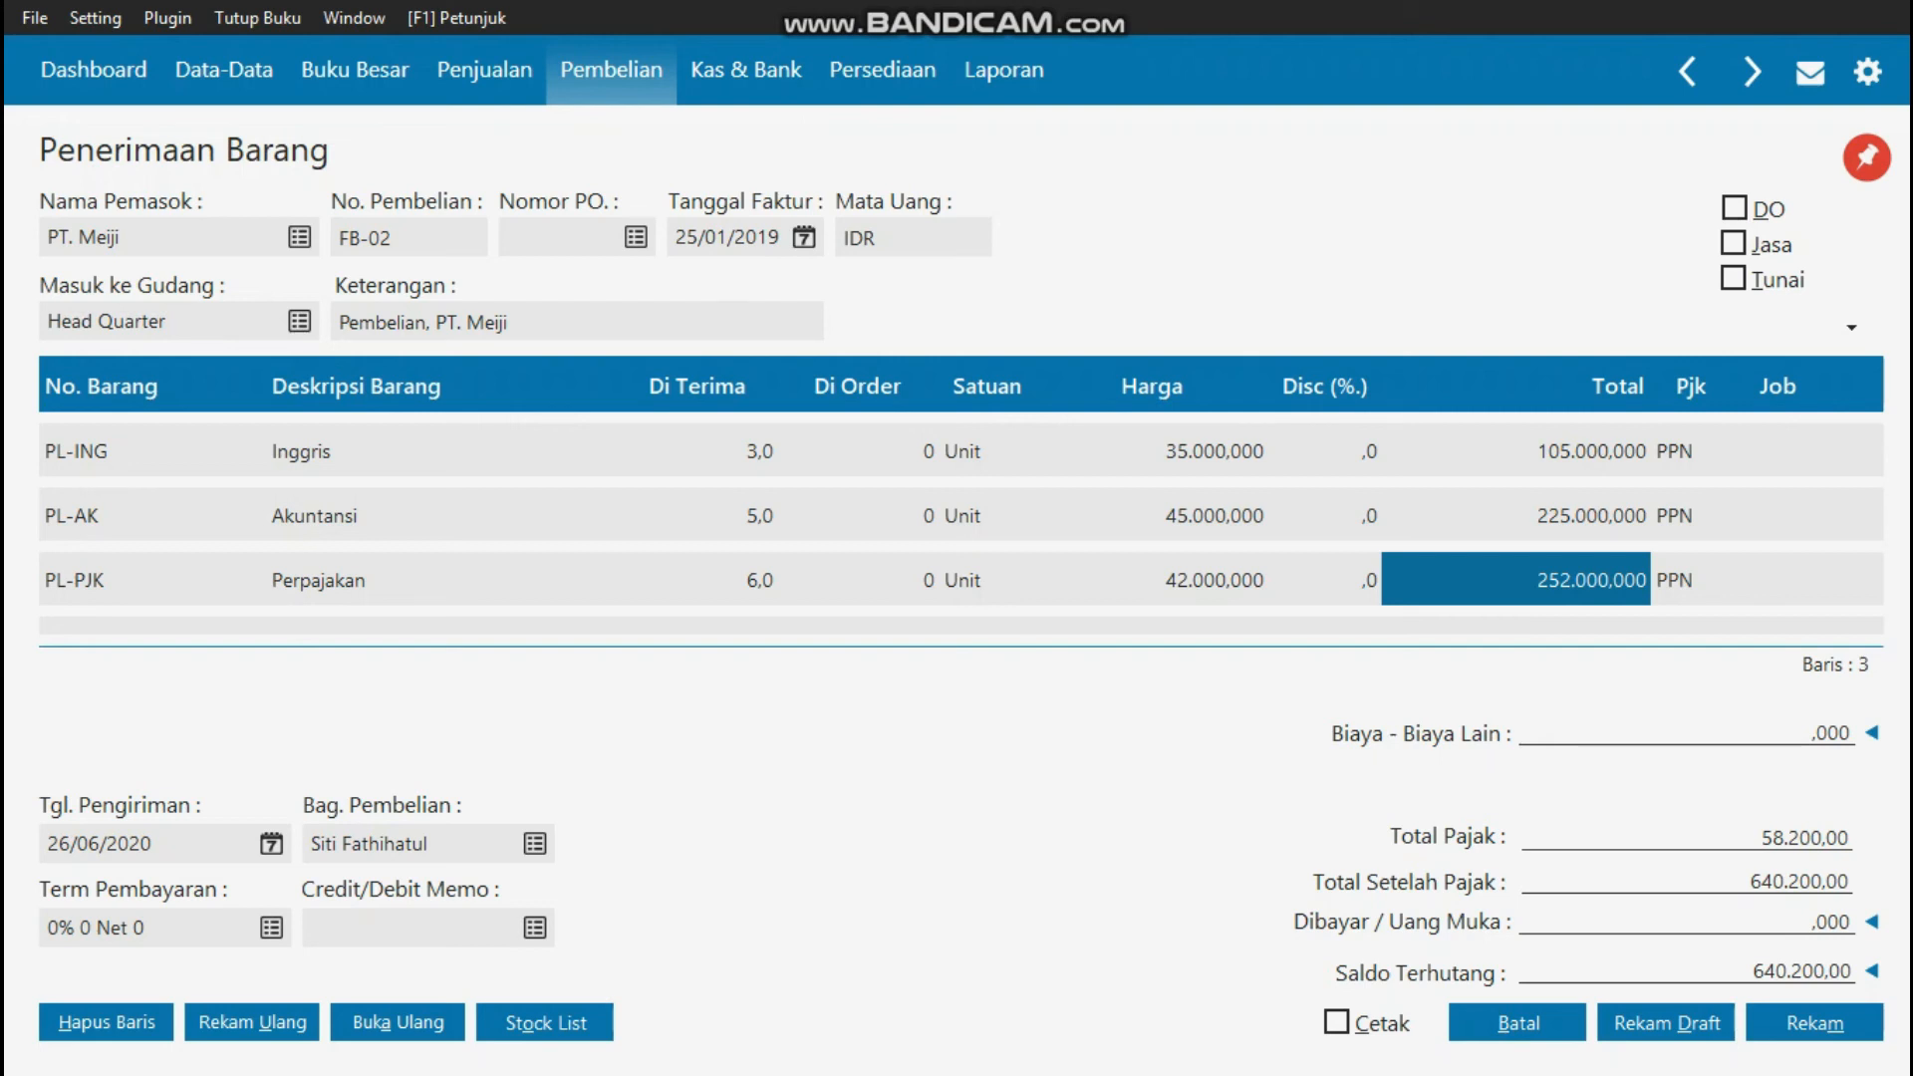
click(1519, 1023)
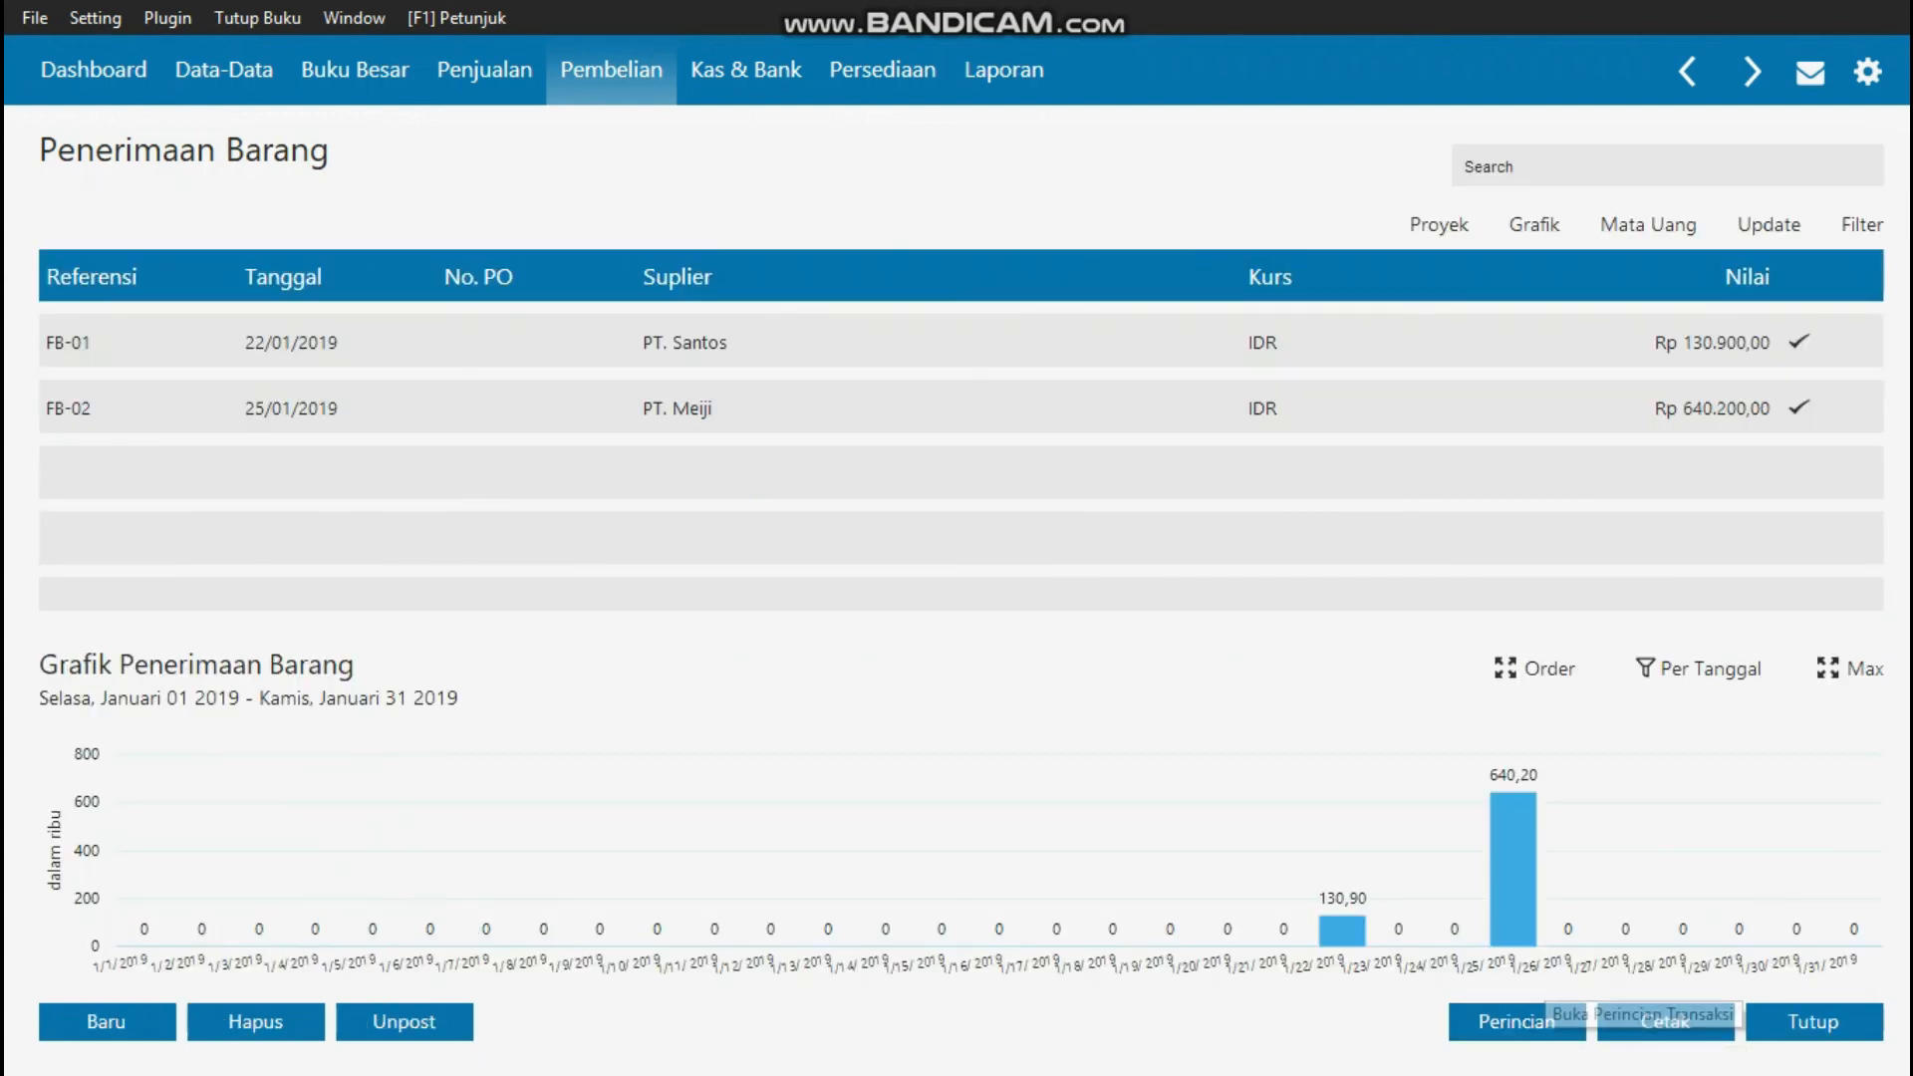
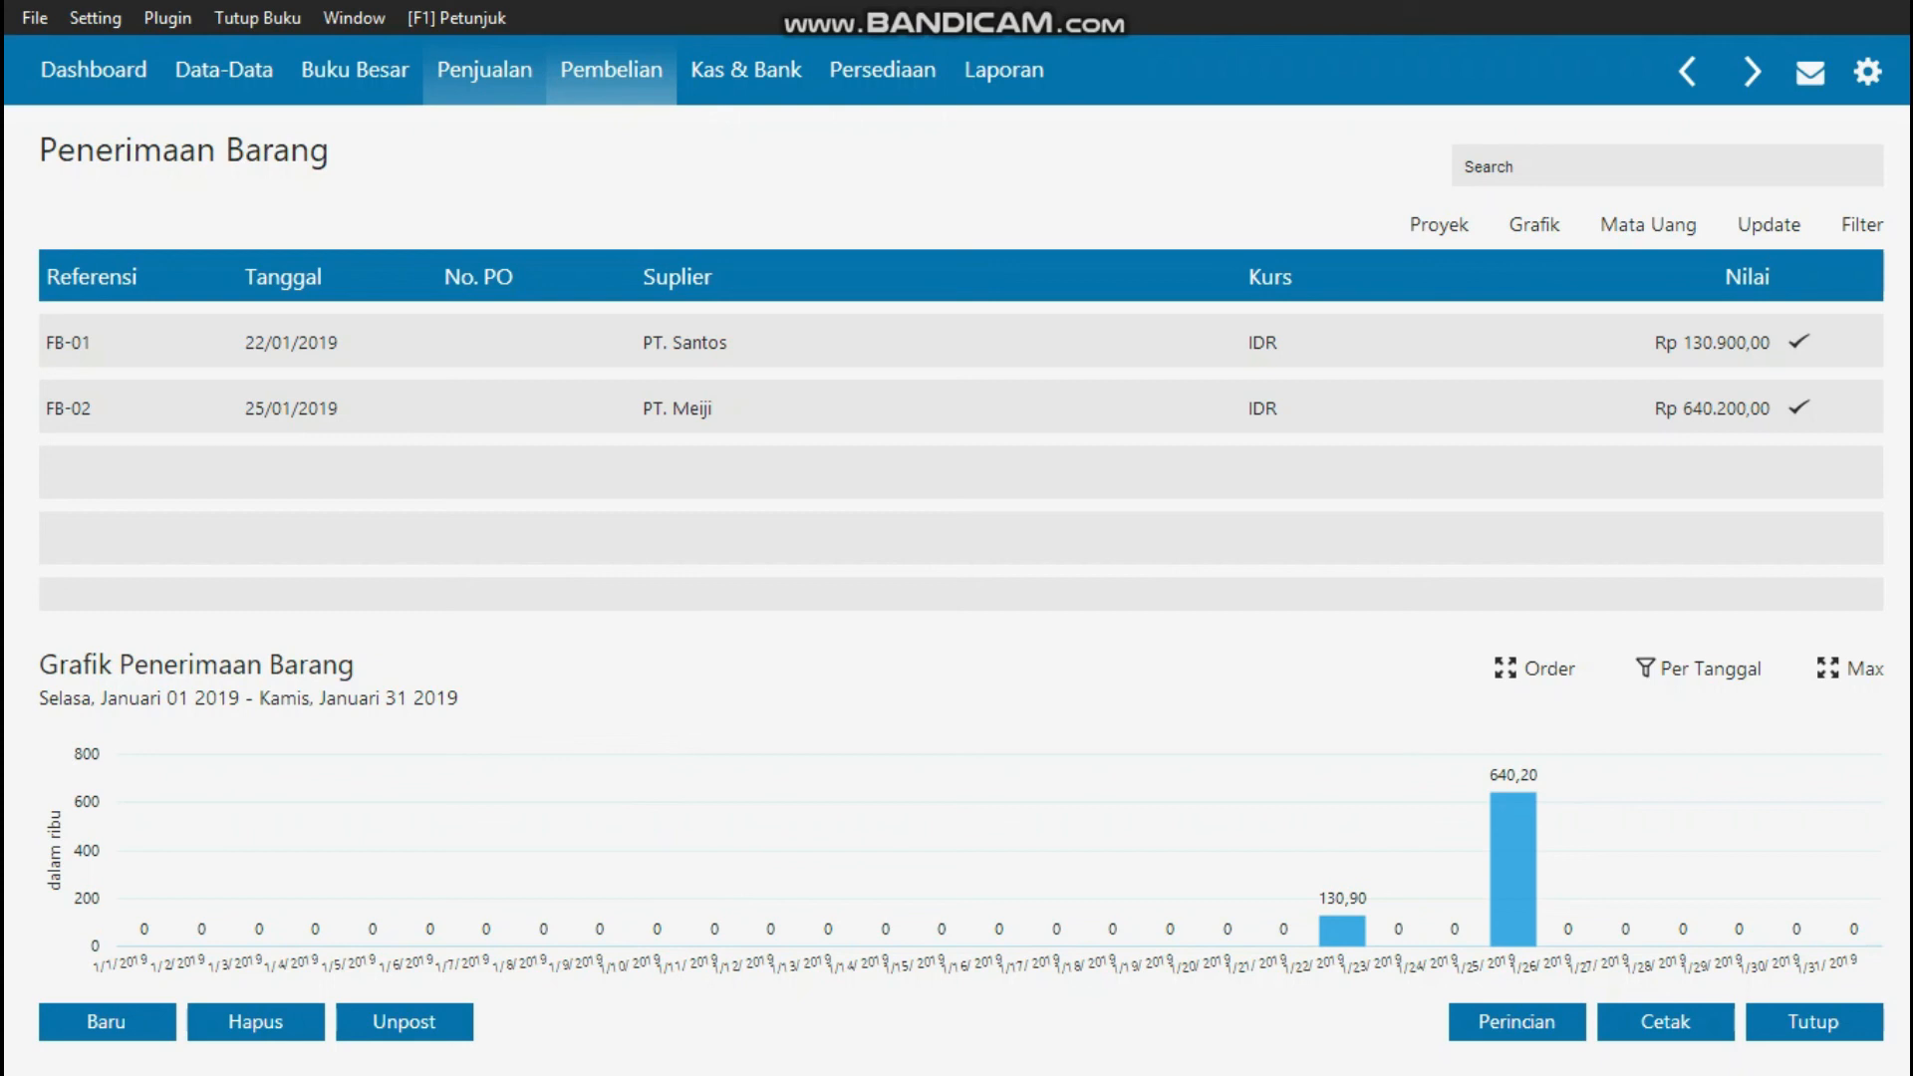
- Review the Perpajakan quantity, price and total in the Kelas Private sales order dated 21/01/2019, and cancel out of it
click(485, 70)
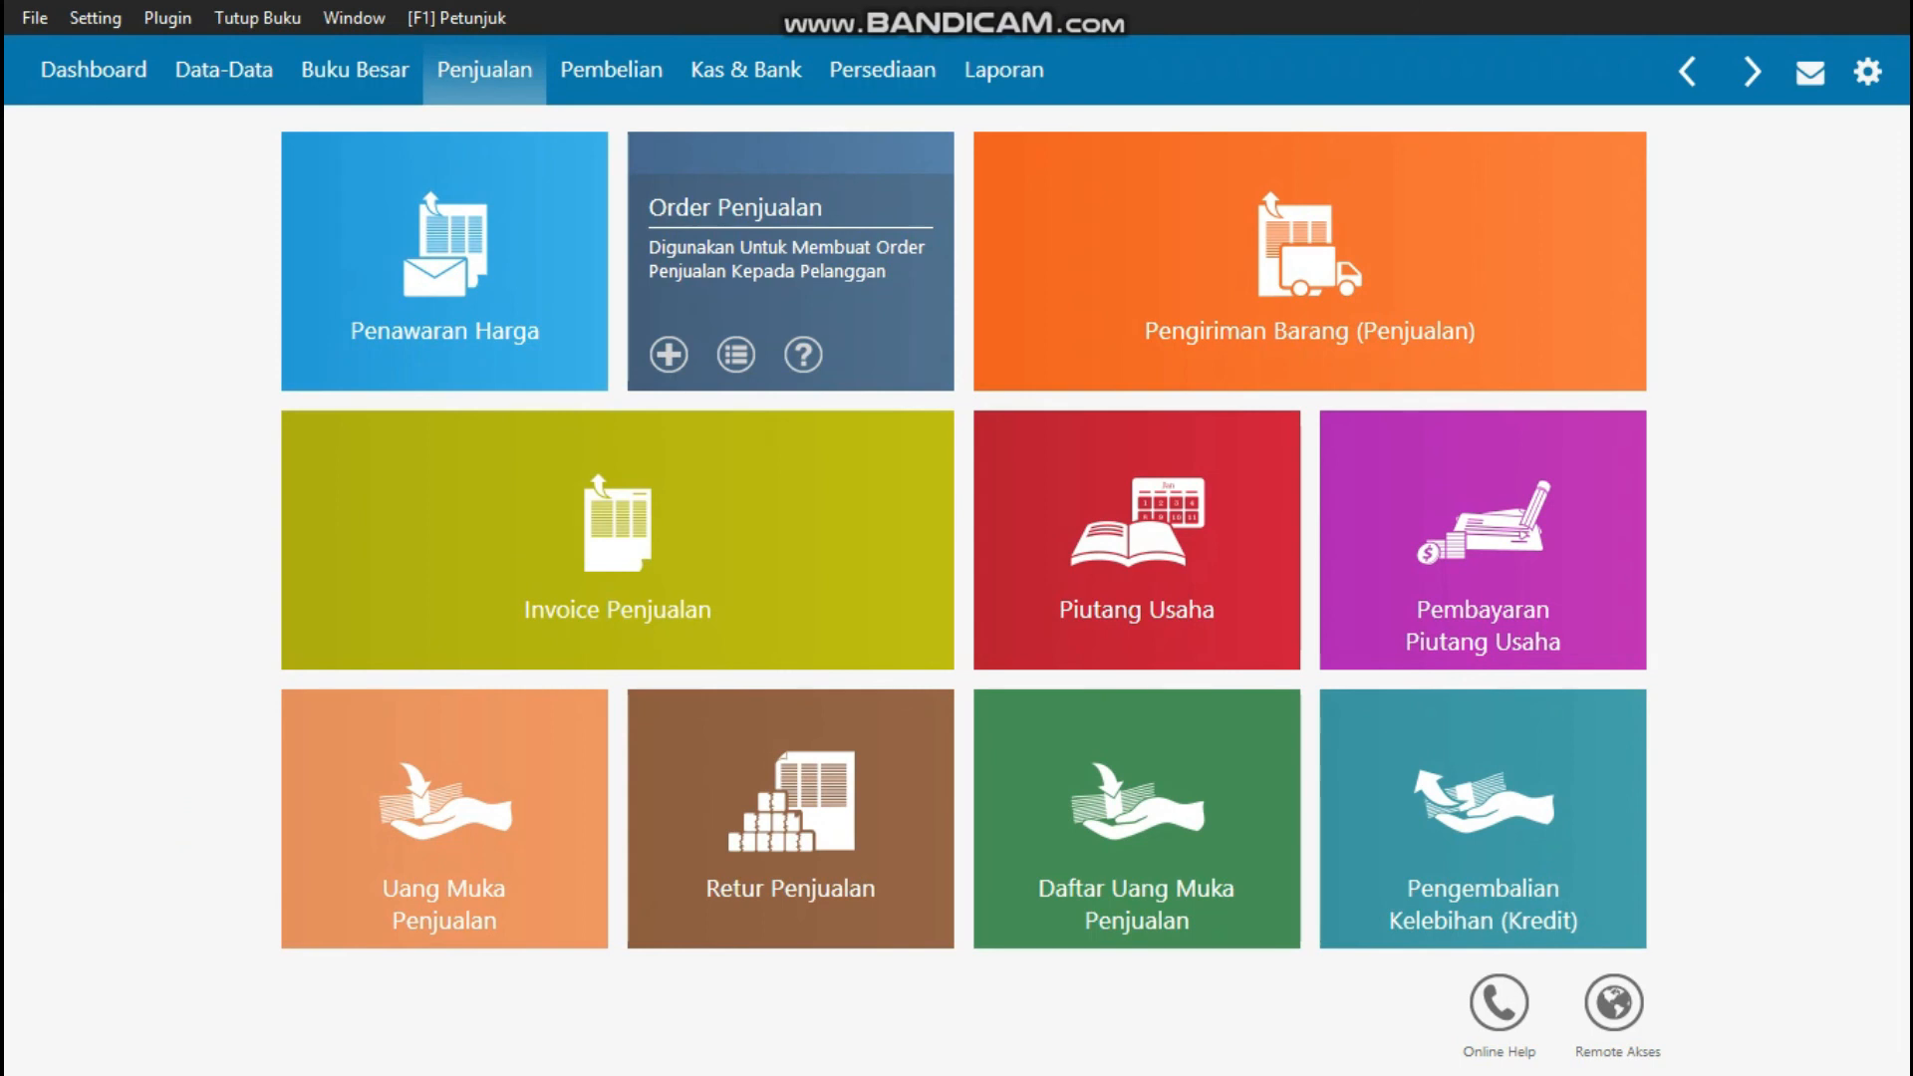
click(737, 355)
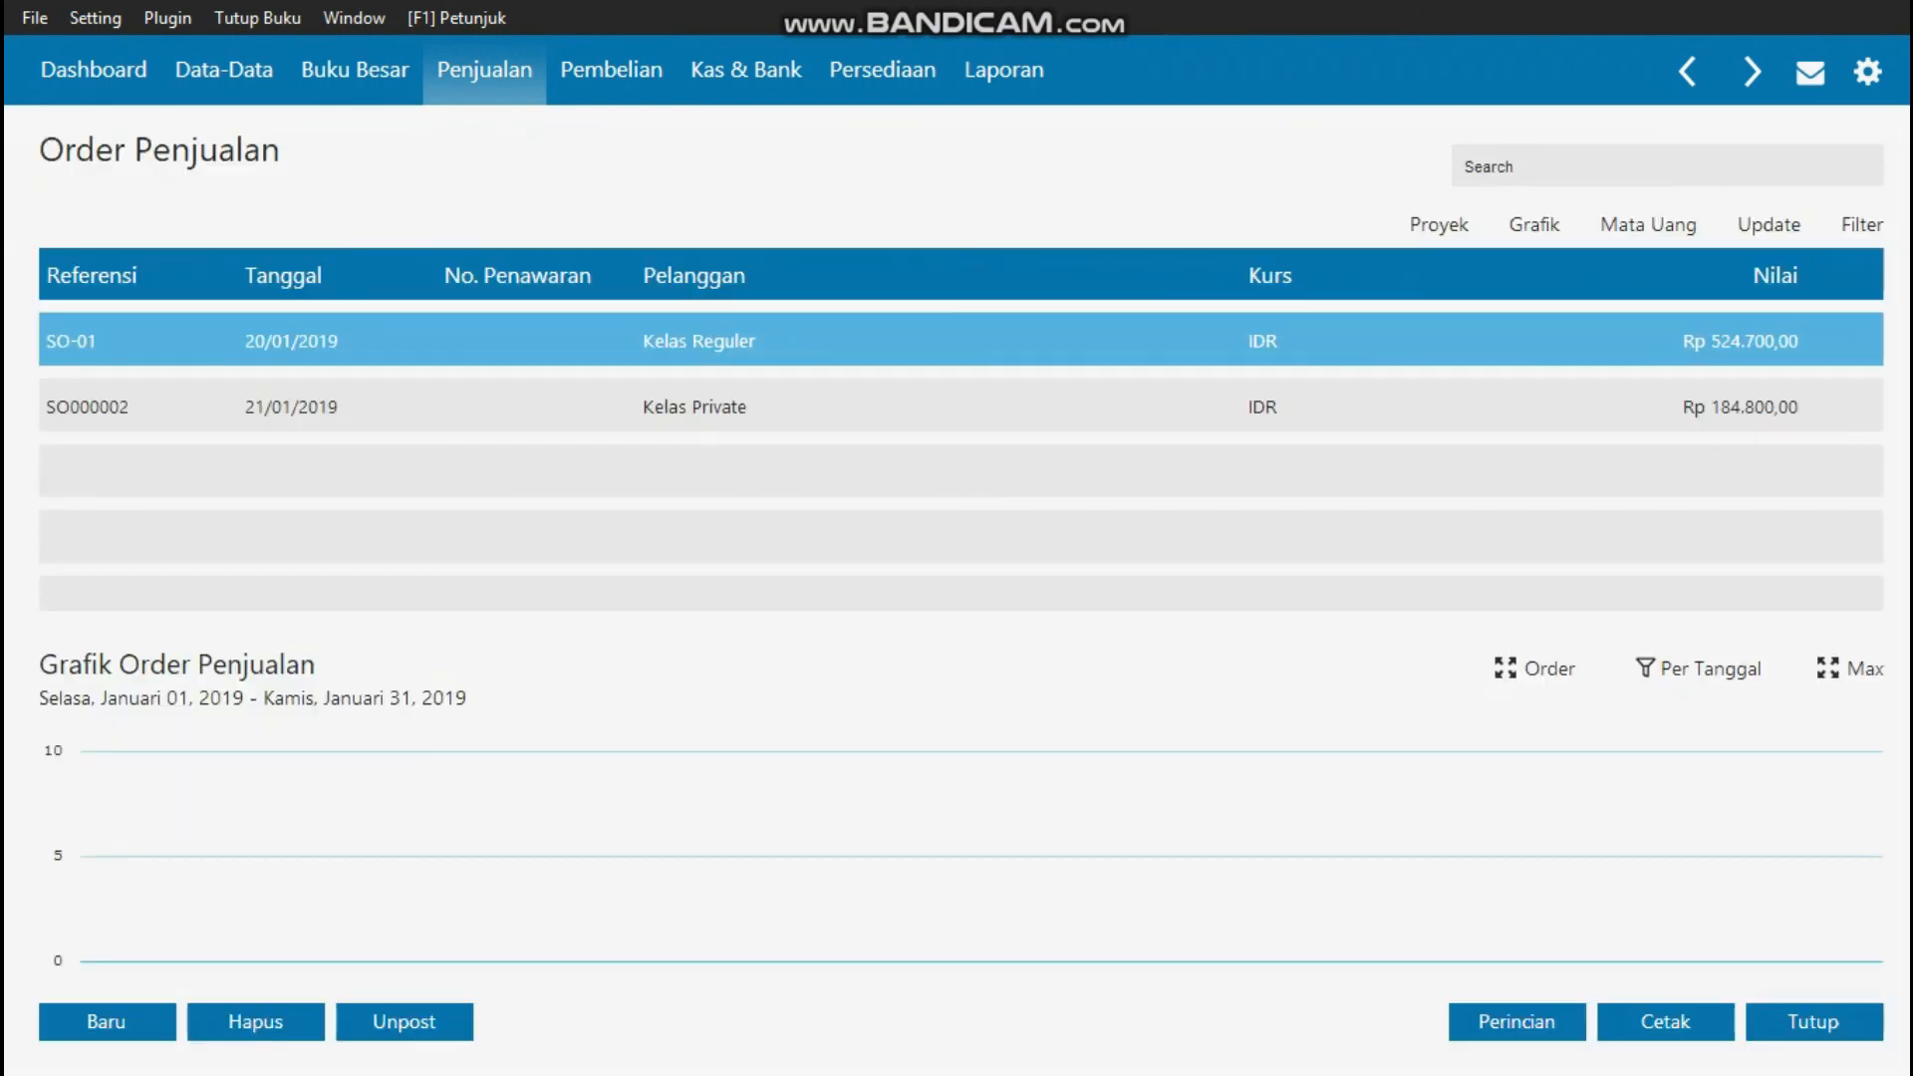
click(961, 406)
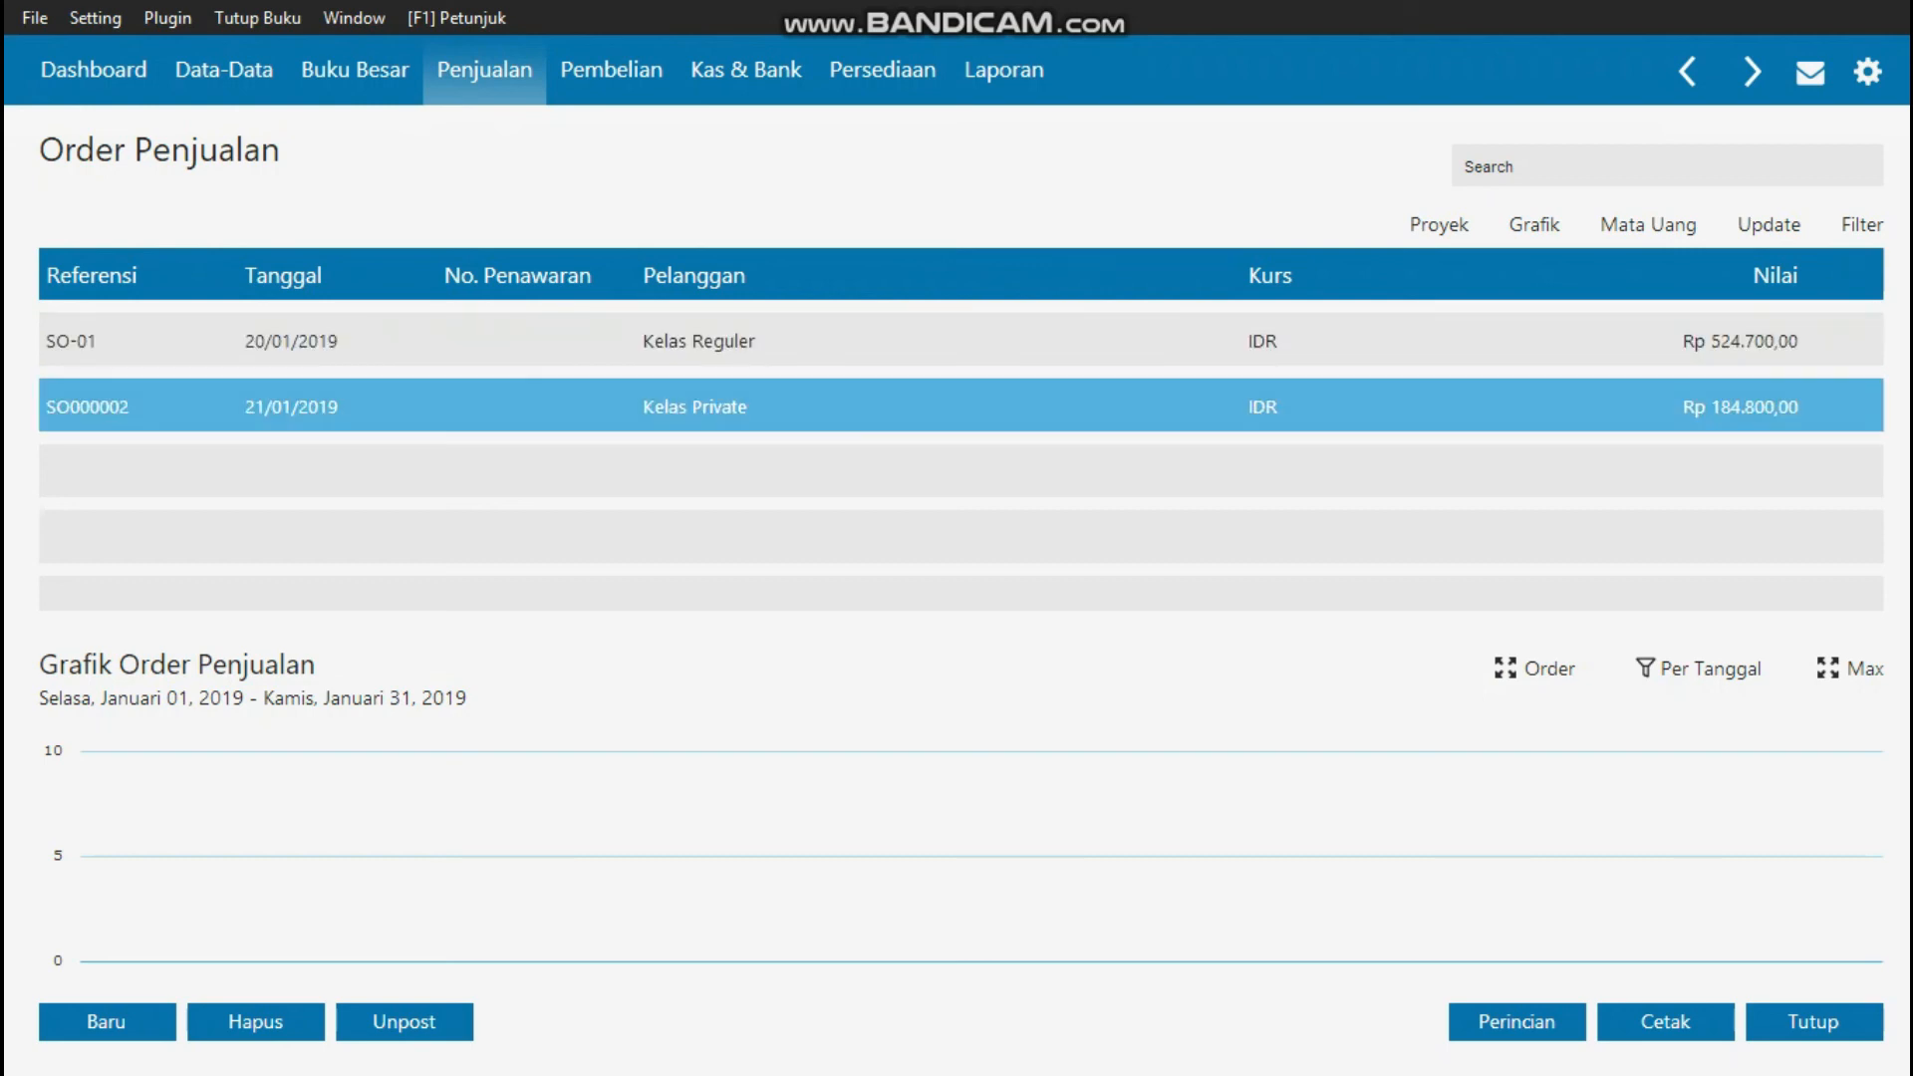
double_click(695, 407)
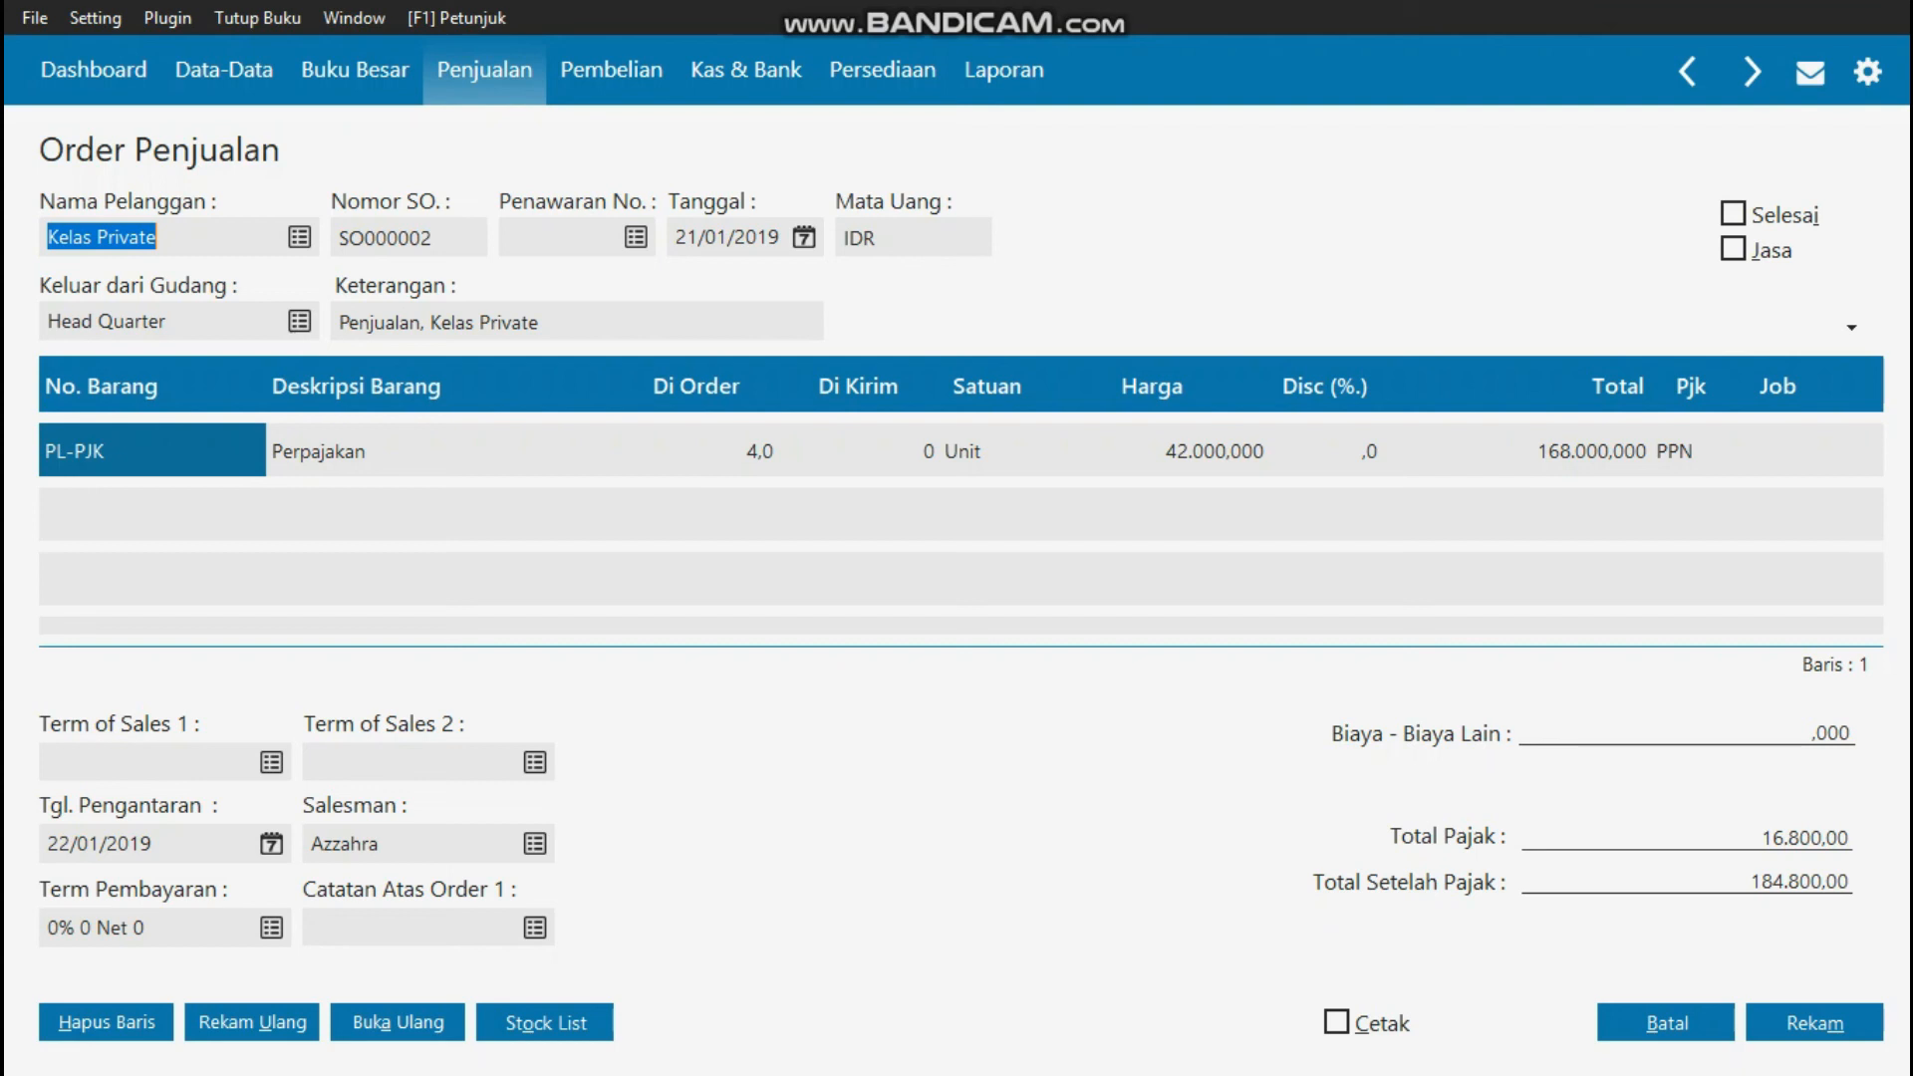
click(698, 450)
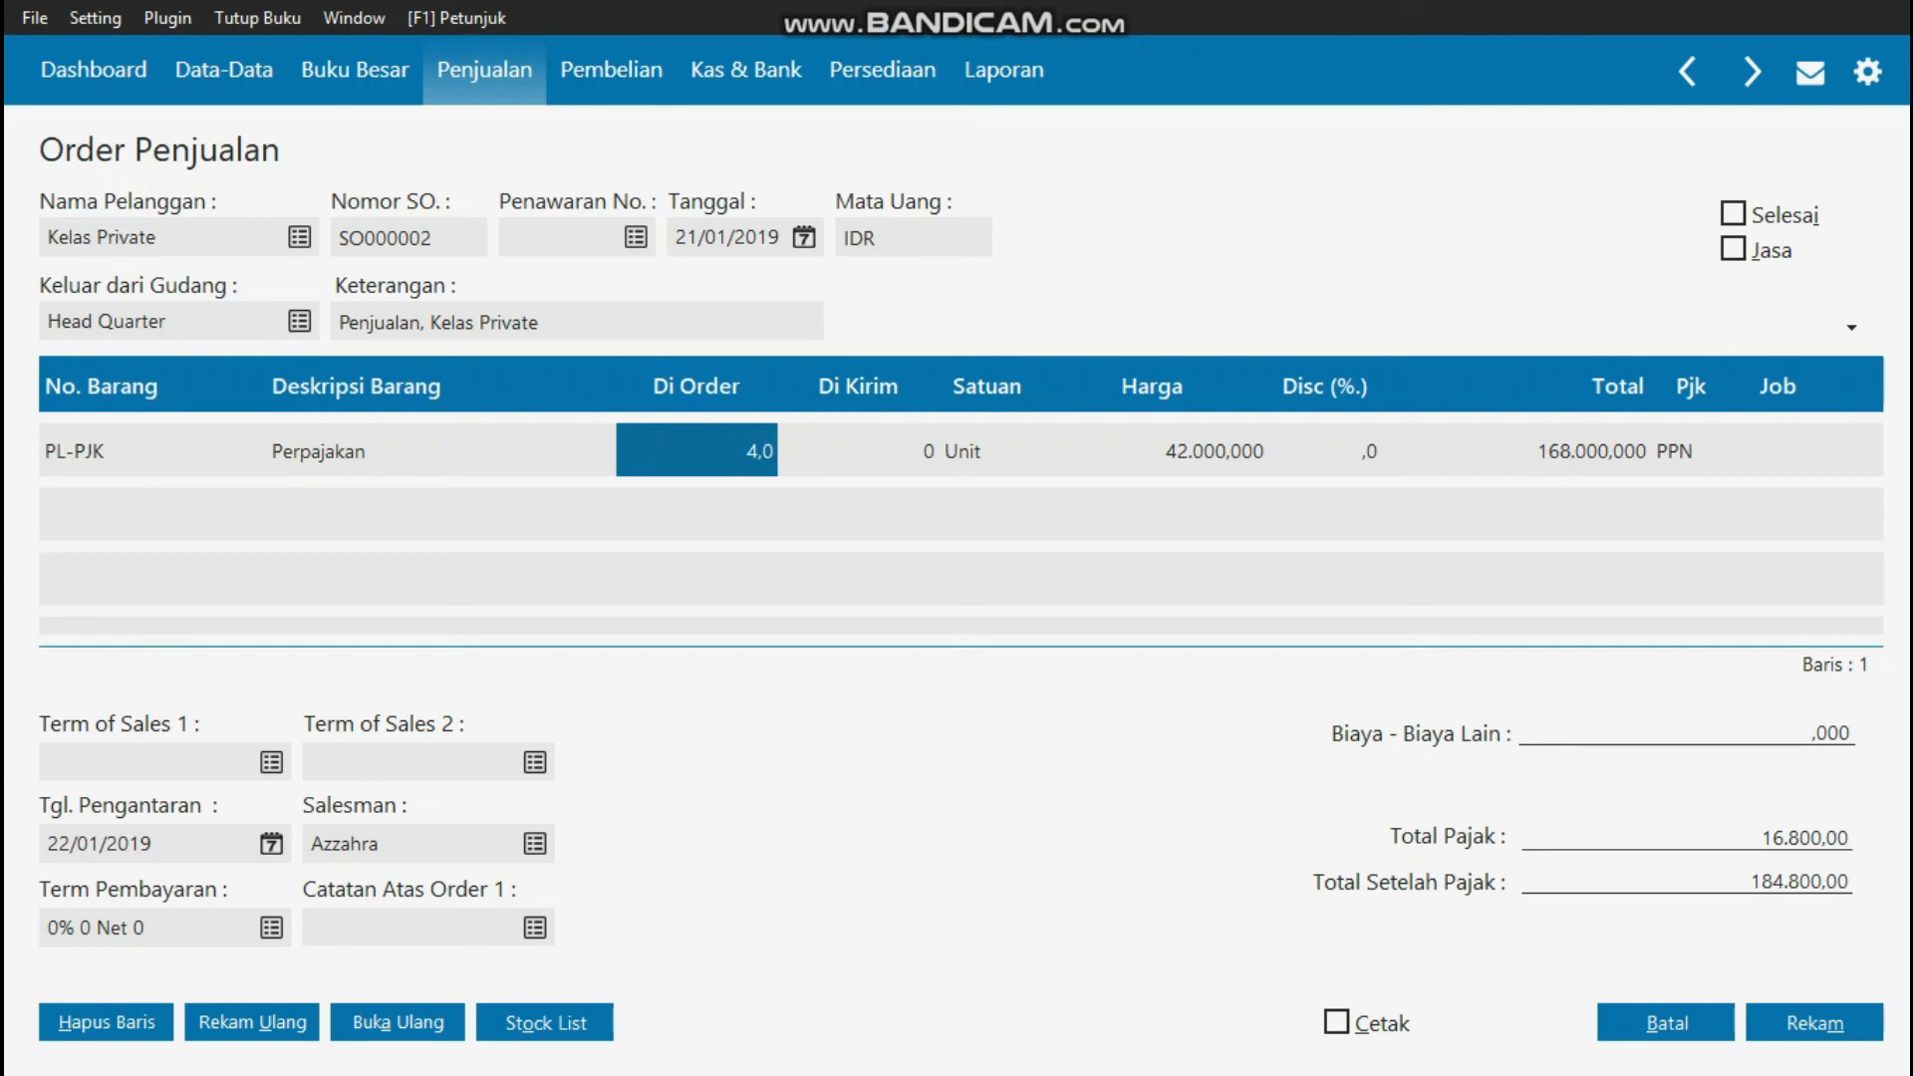
click(1152, 450)
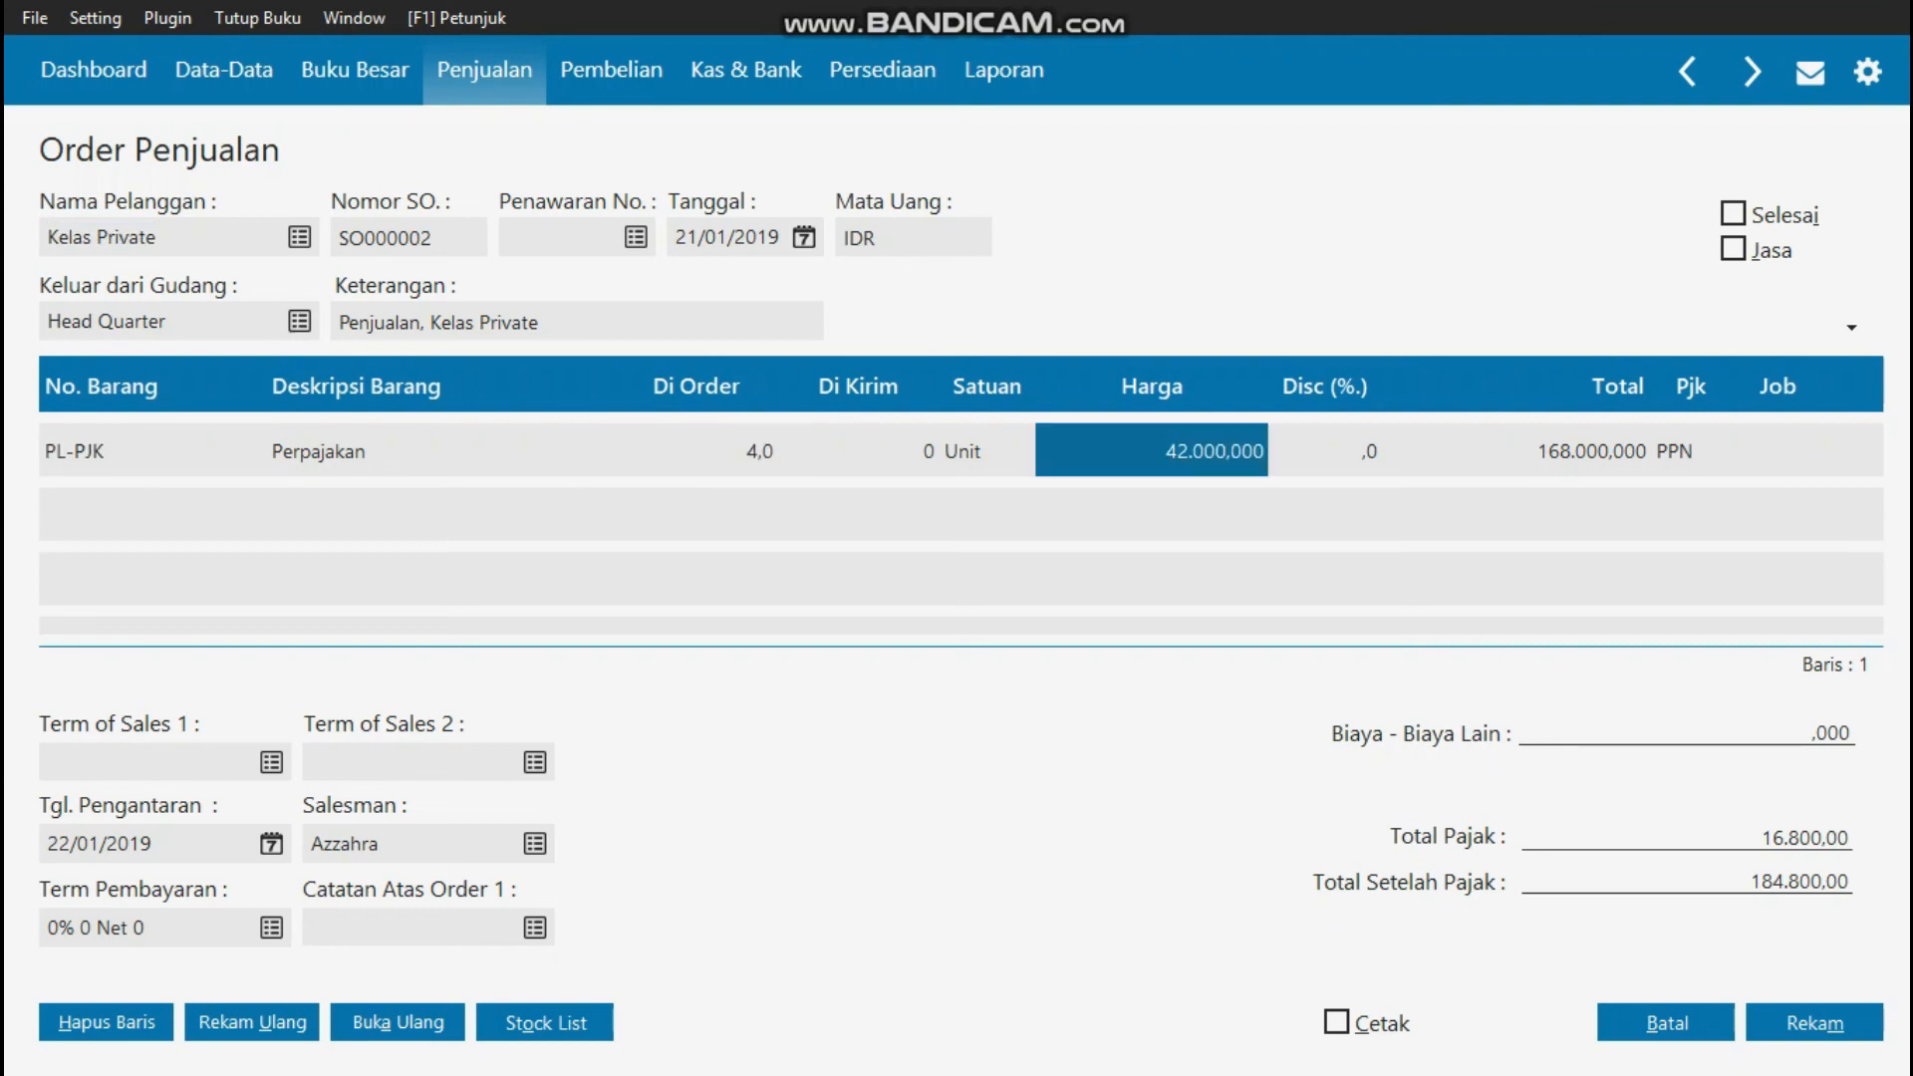
click(1515, 450)
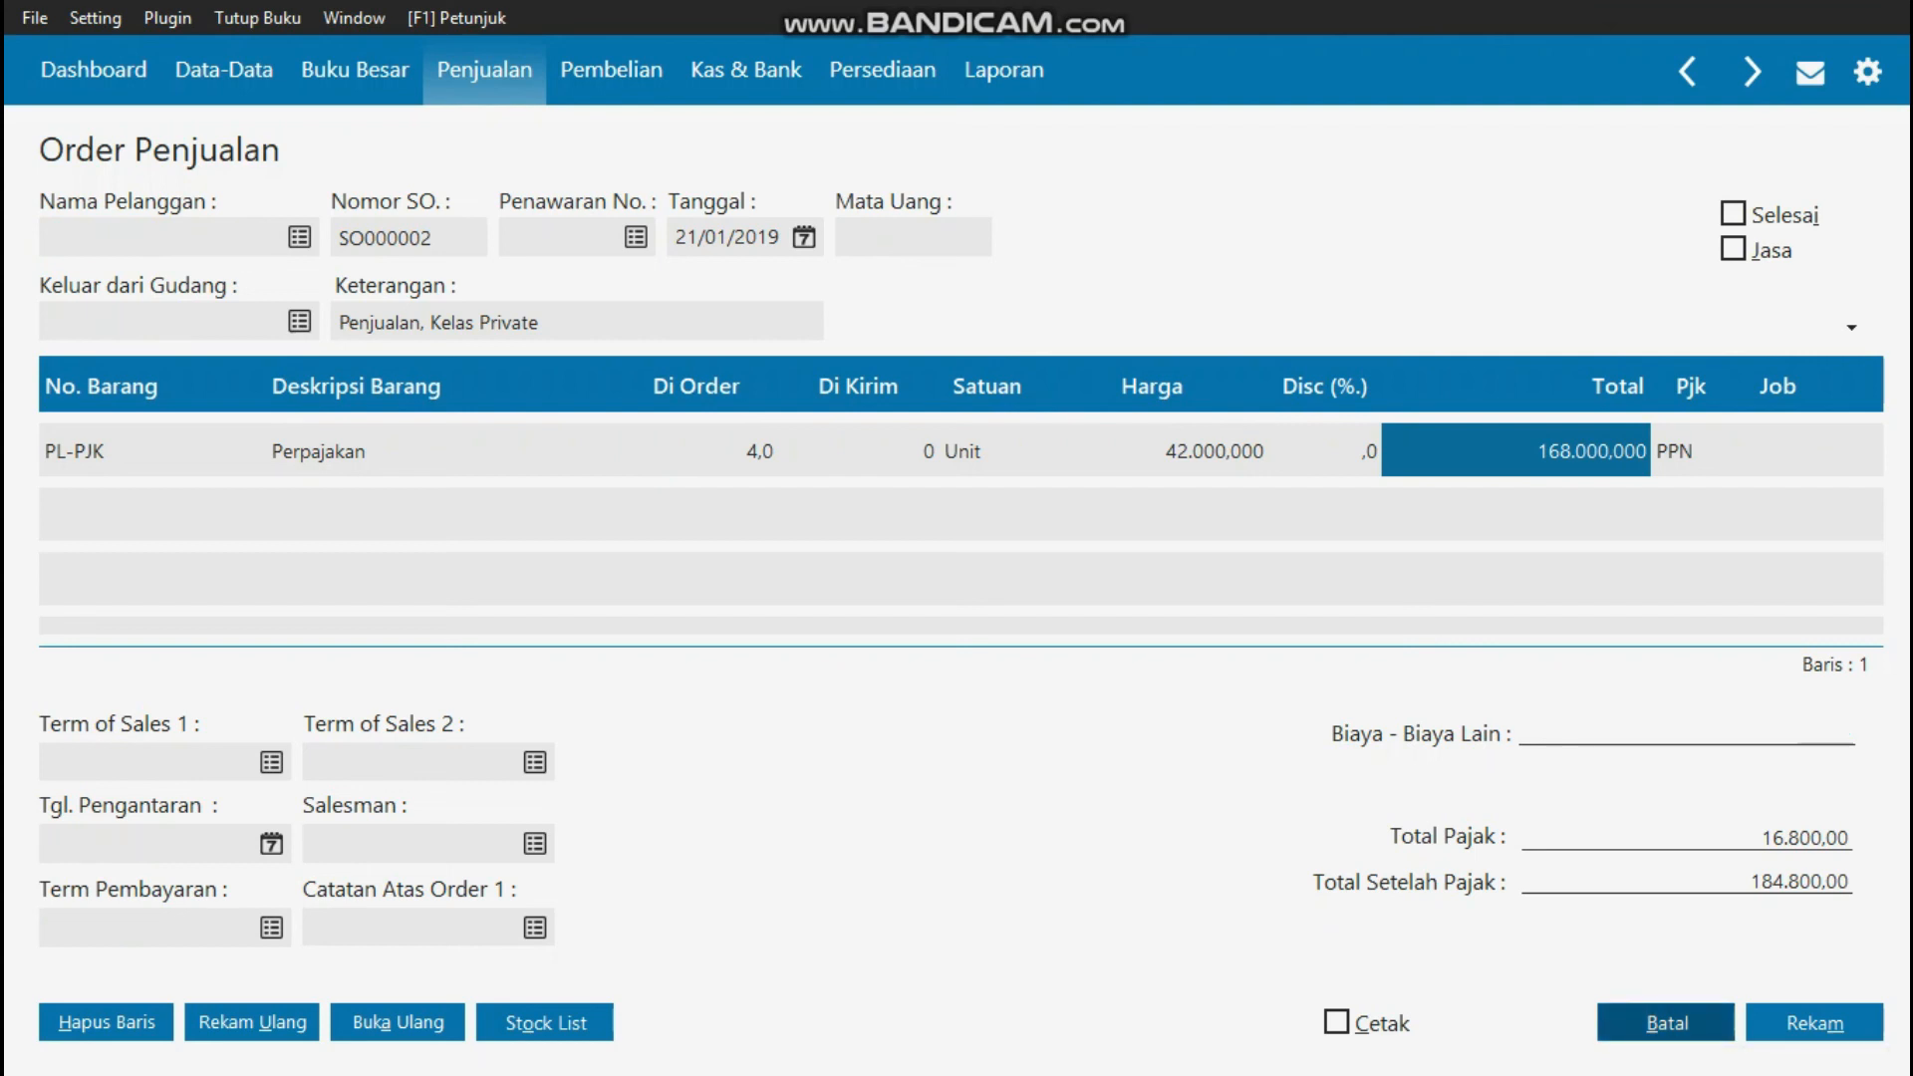
click(1667, 1023)
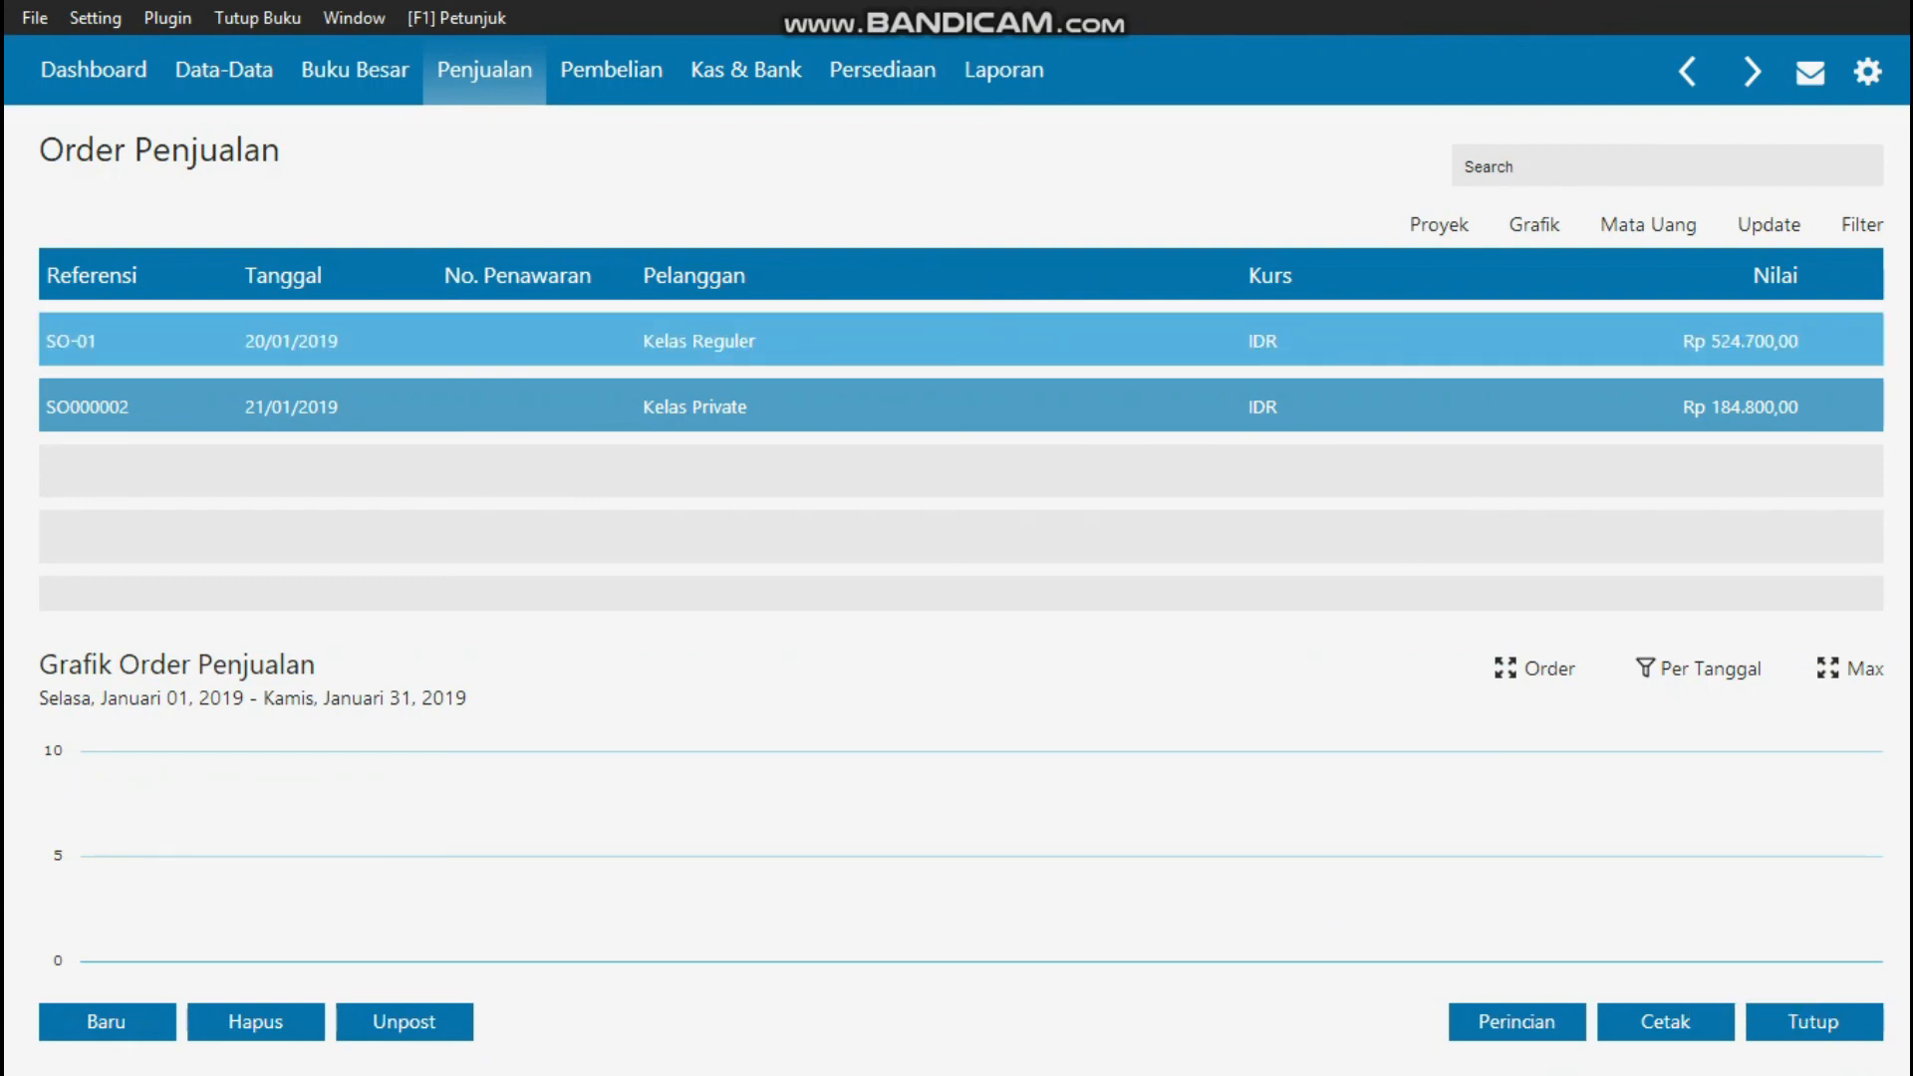
- Review cash-in transaction CR000003 from PT. Jaya Abadi in the Kas Masuk list, and cancel out of it
click(746, 70)
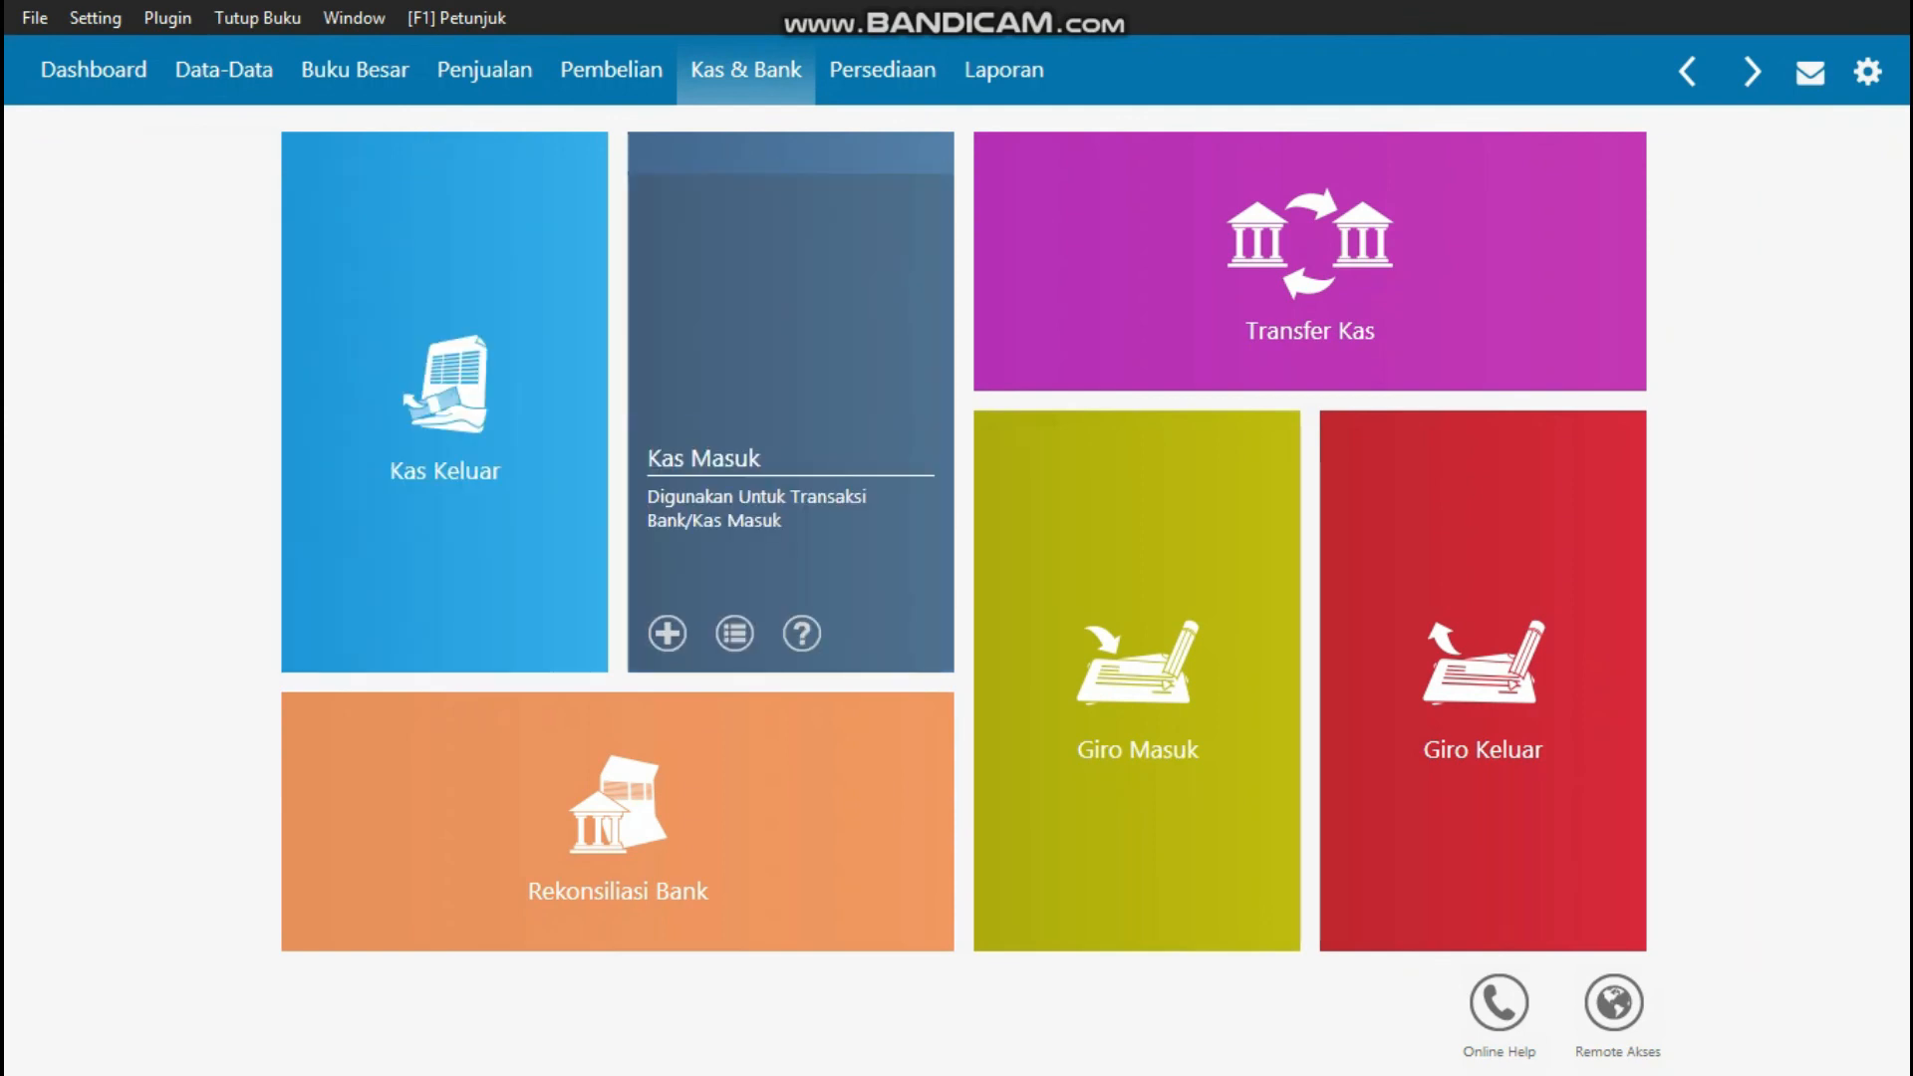
click(735, 633)
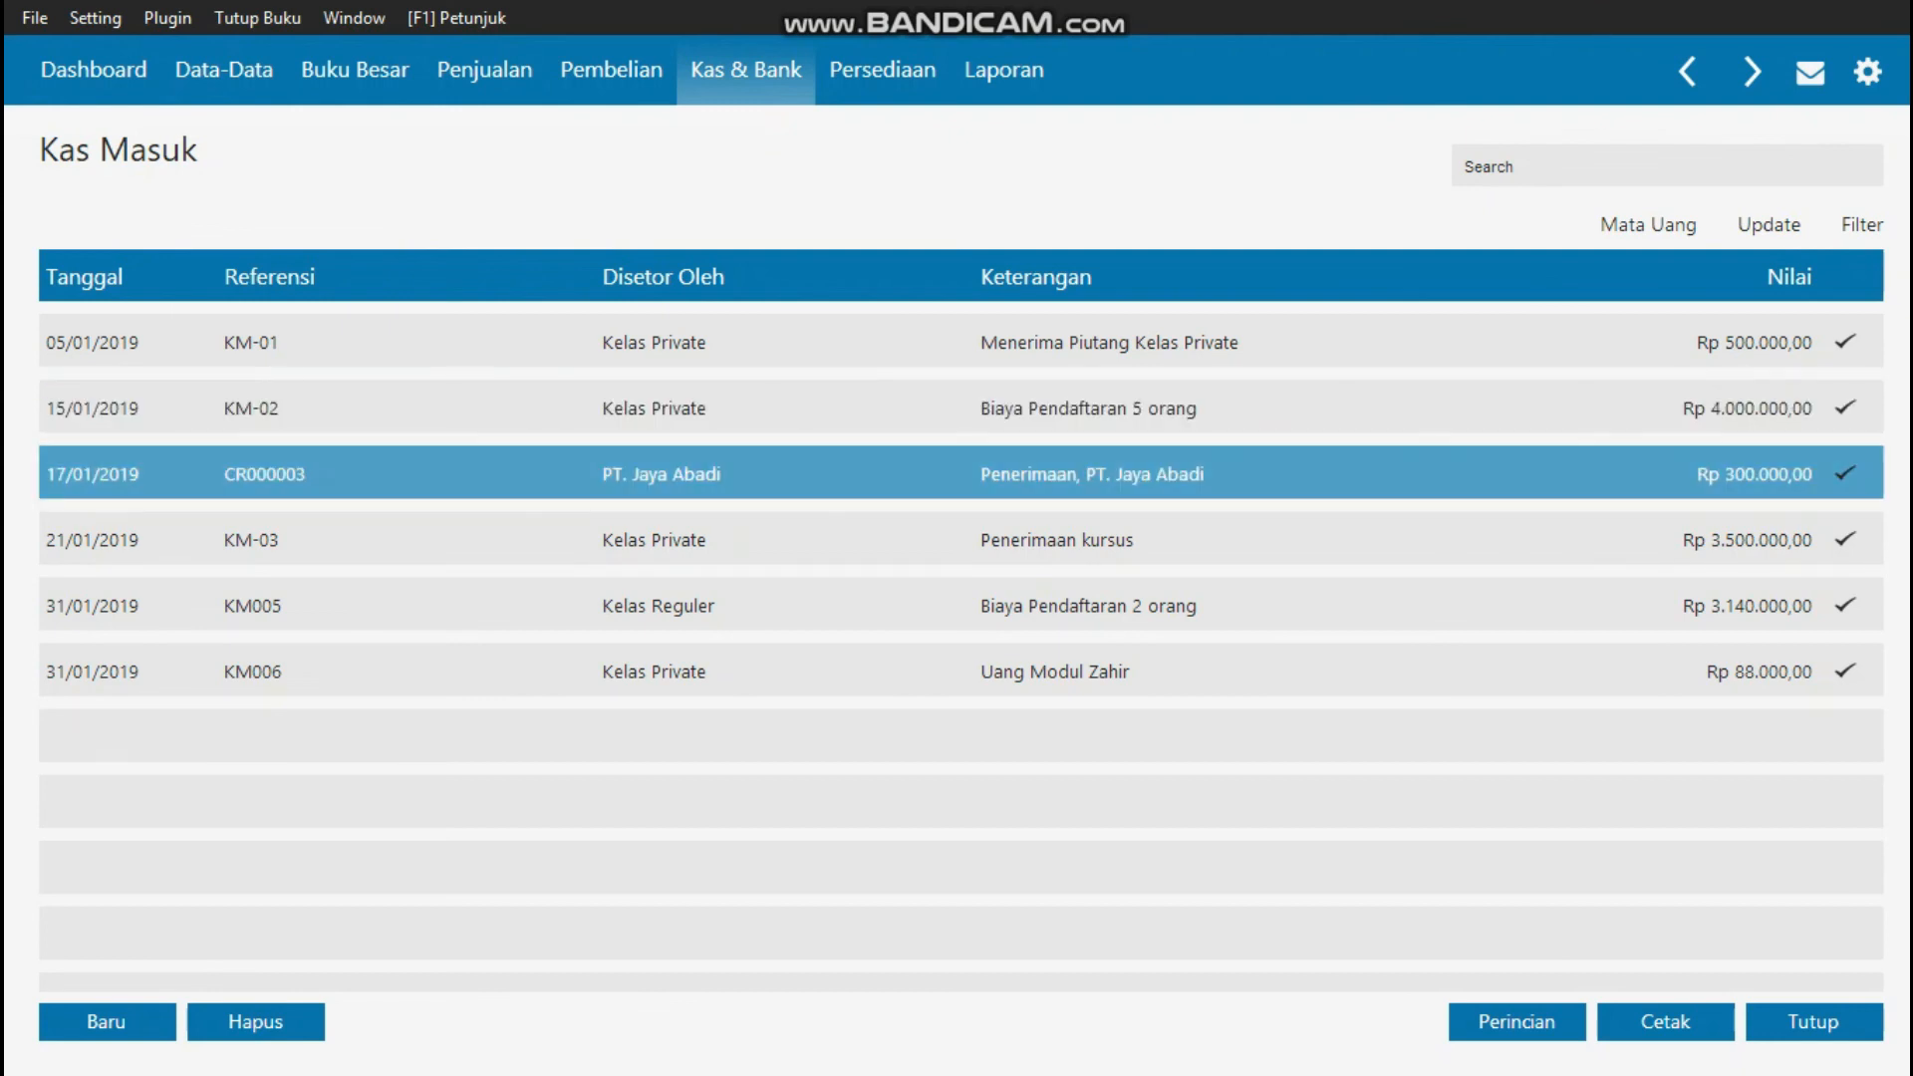
double_click(961, 474)
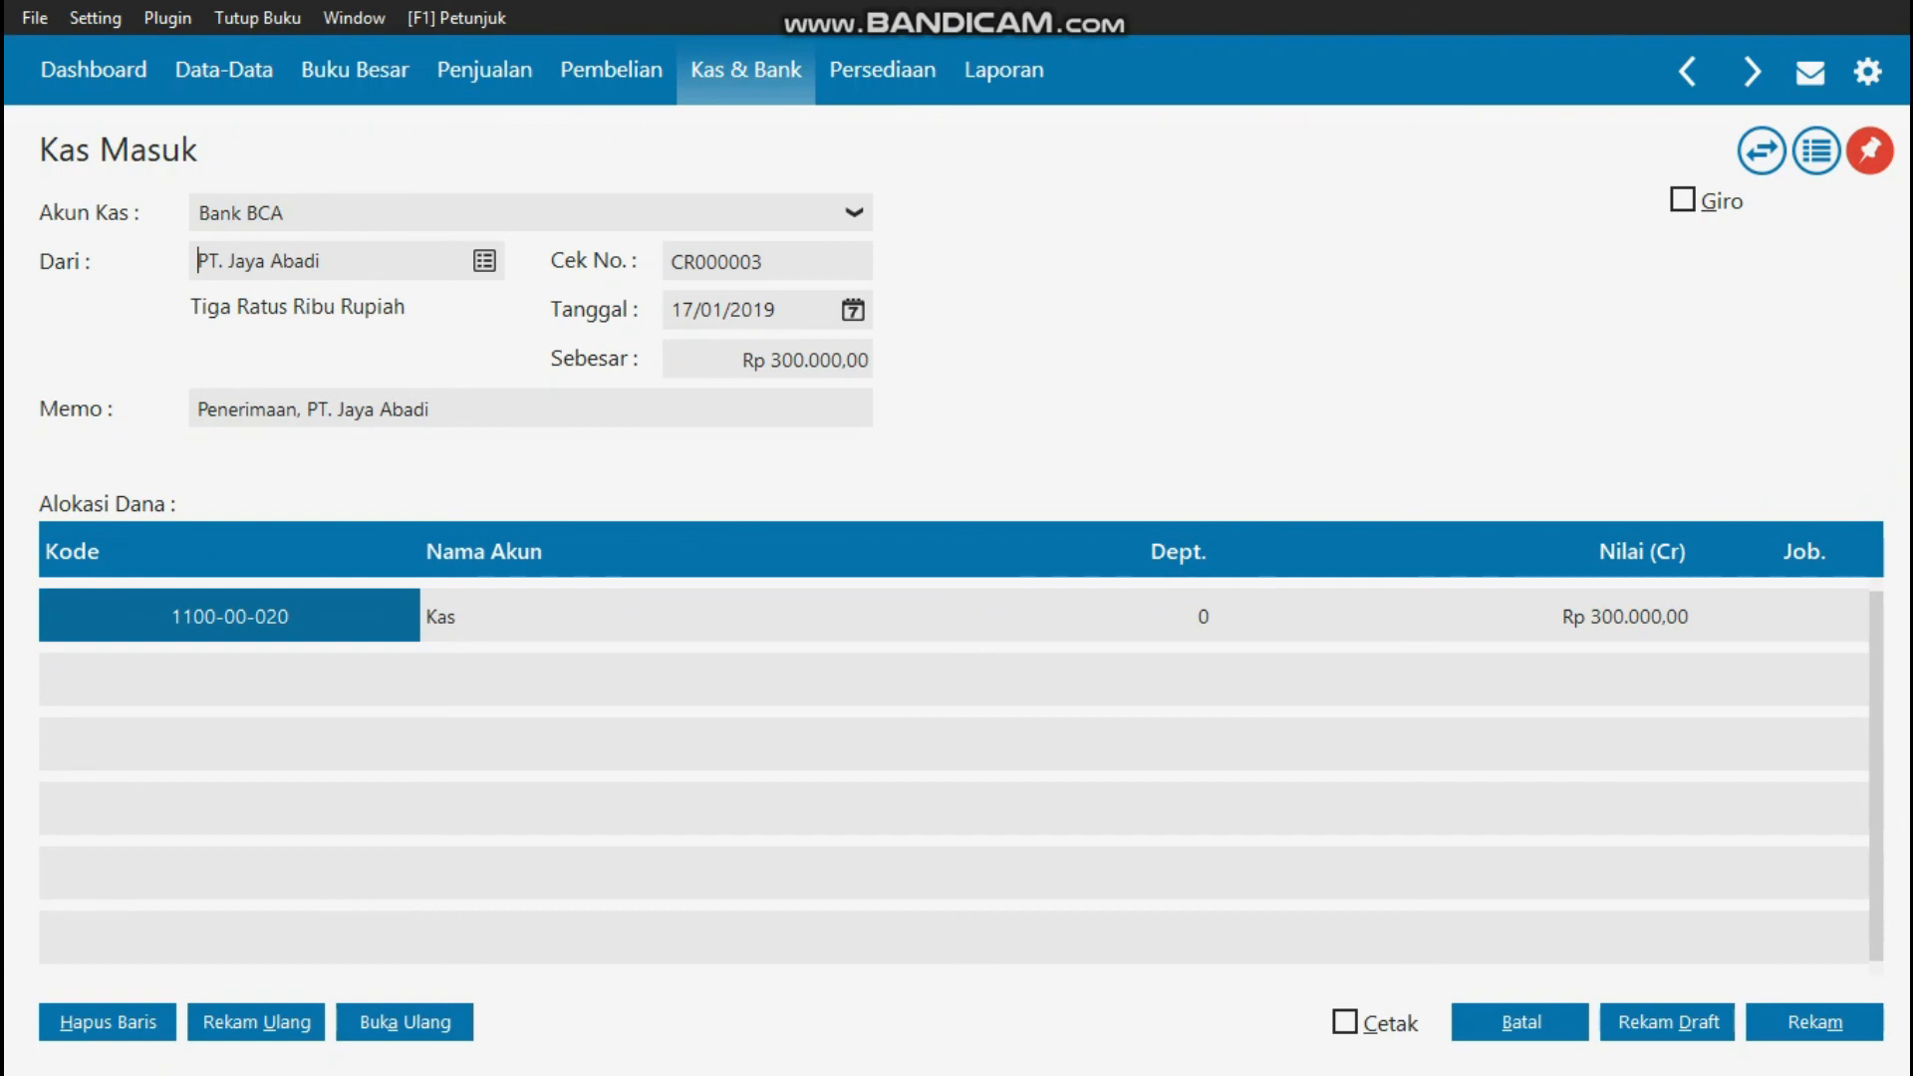
click(1521, 1021)
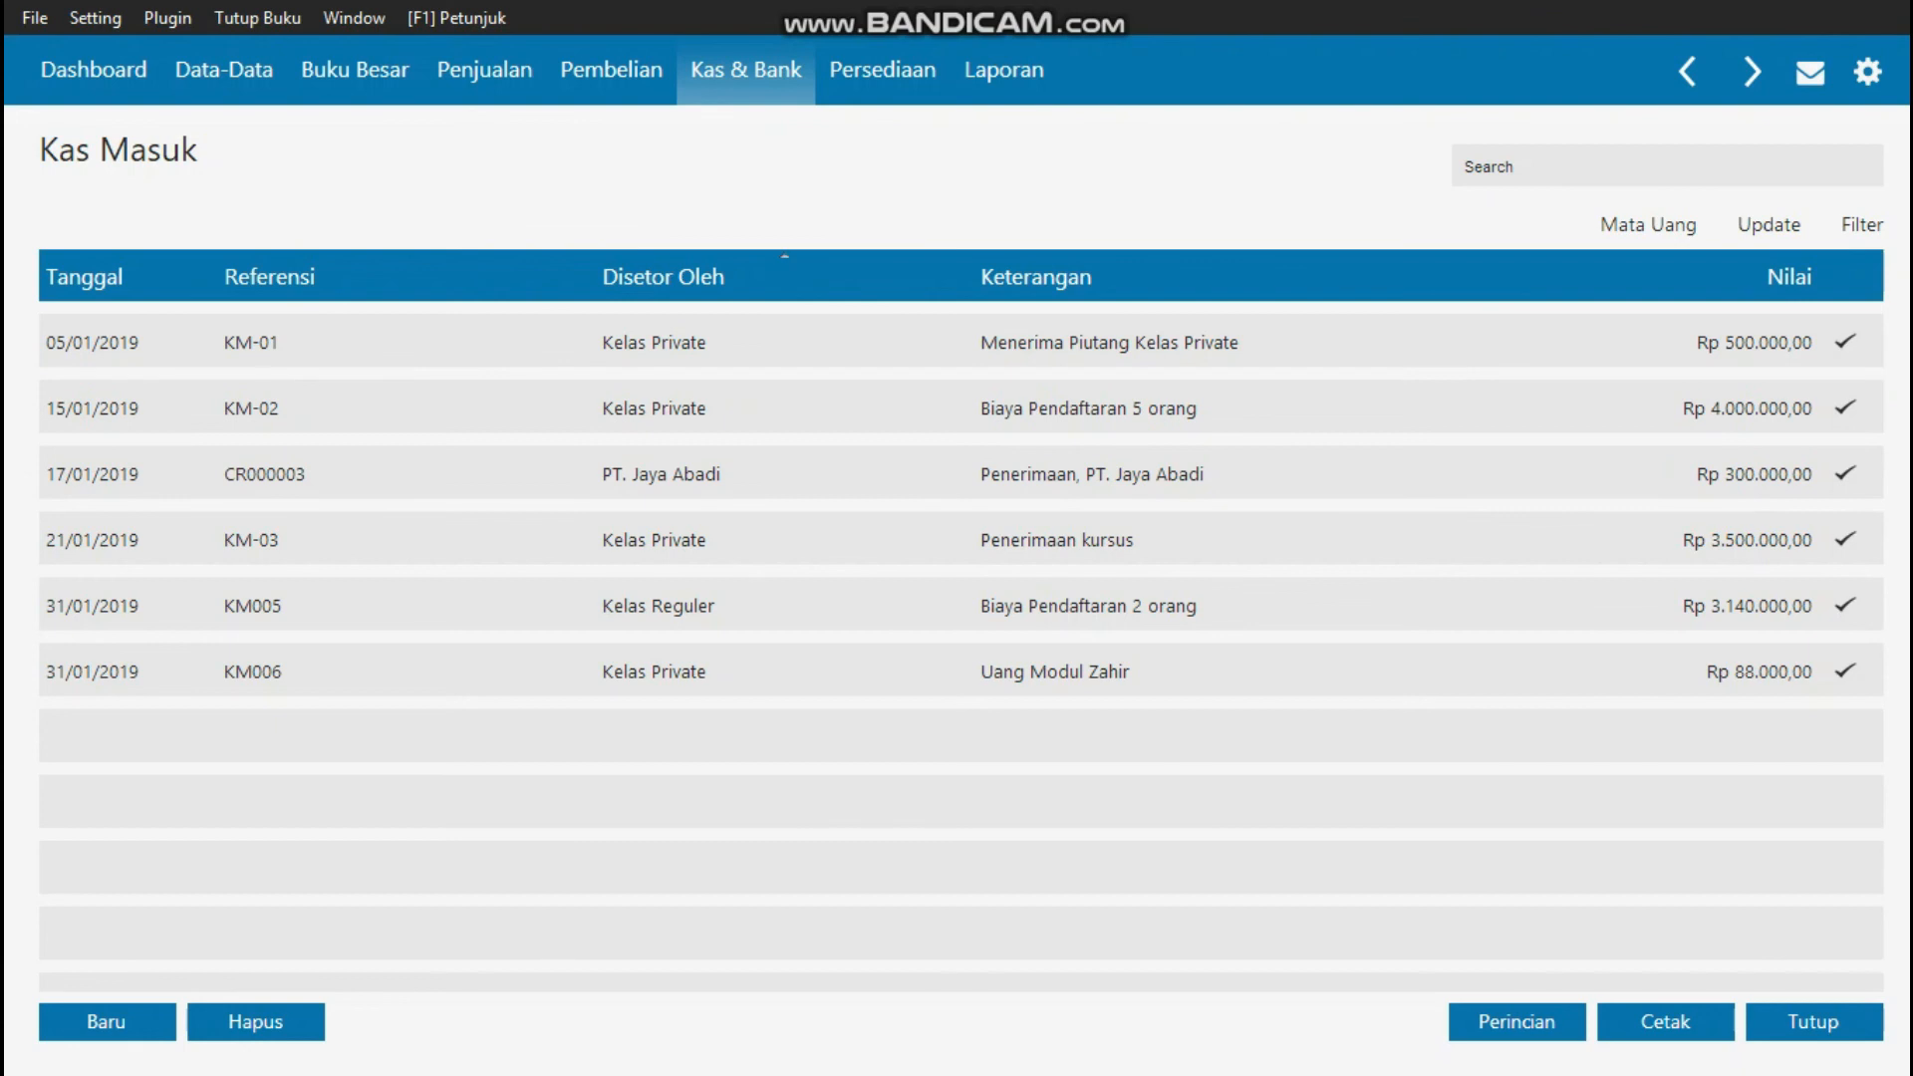
- Review the Gaji account and credit amount in general journal GJ000001 (Gaji Karyawan Yg Masih Harus Di Bayar), and leave the journal list without recording
click(355, 69)
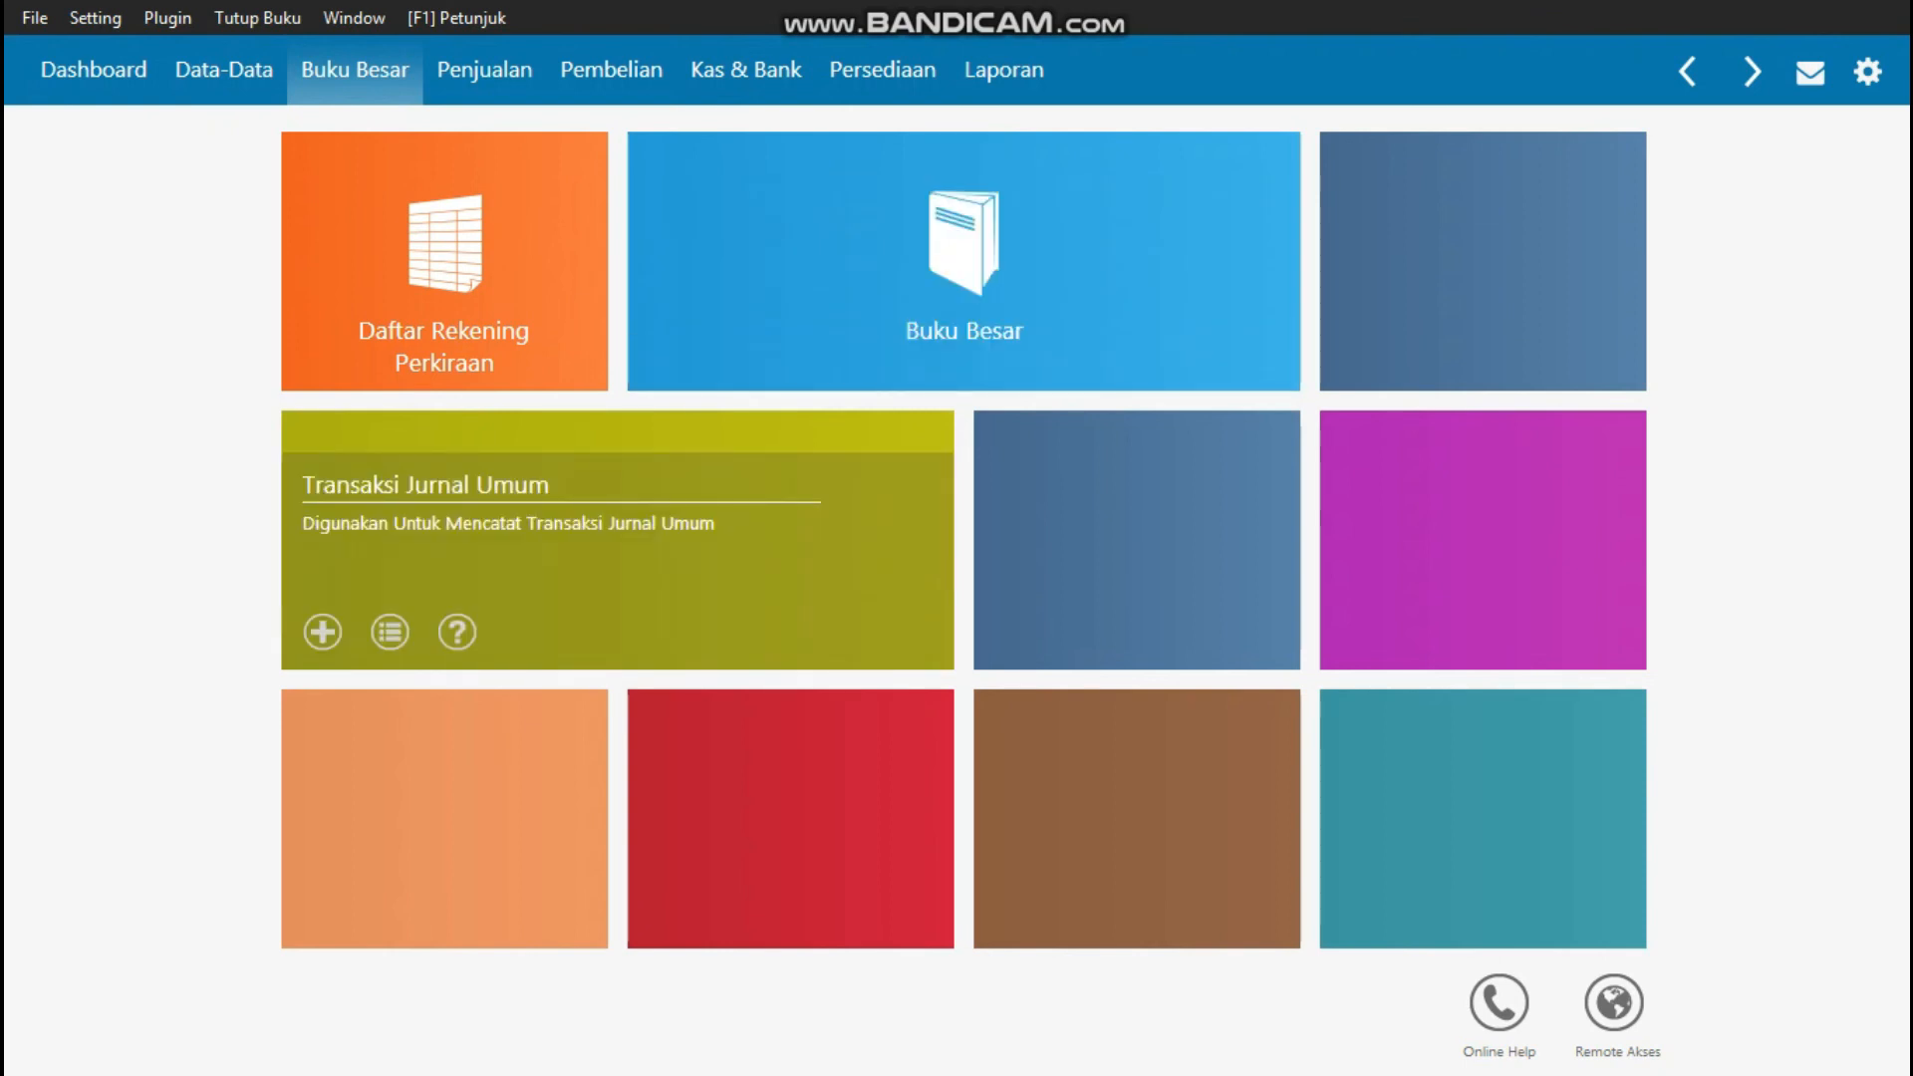
click(390, 632)
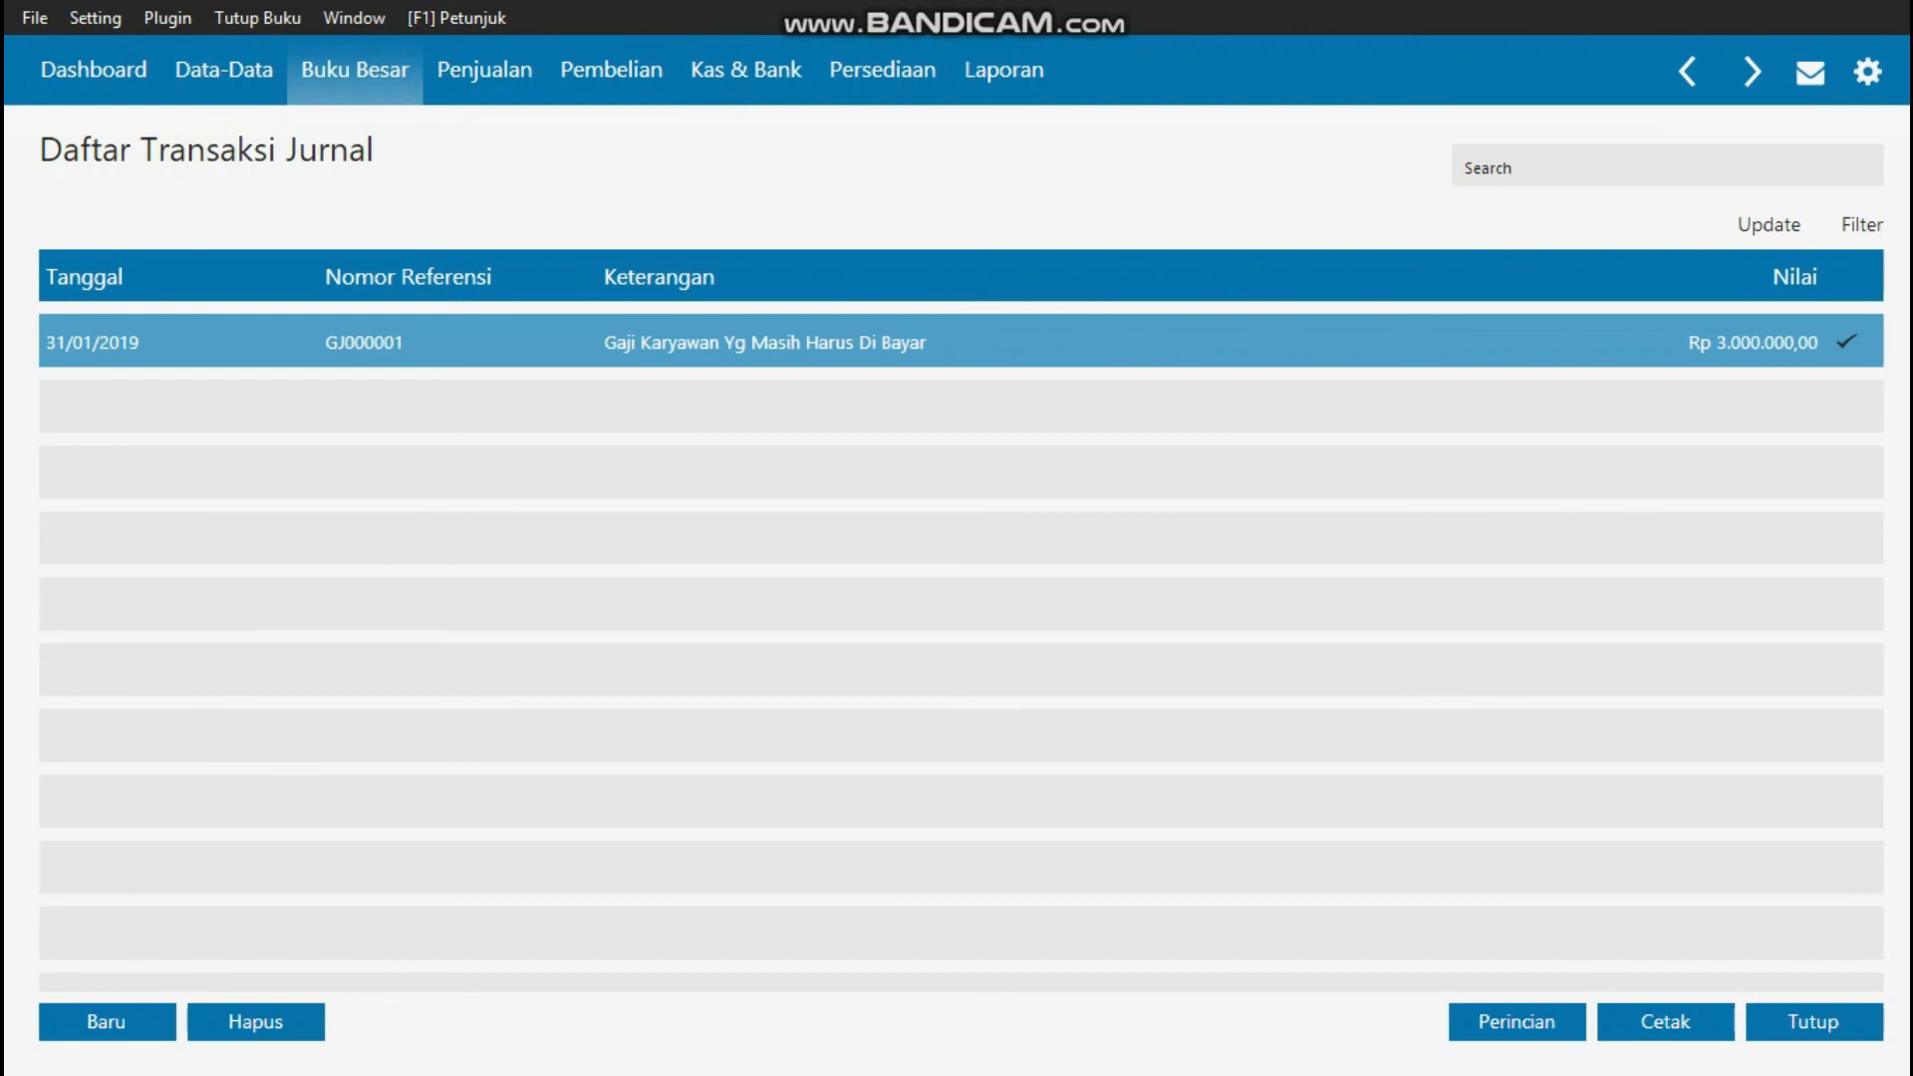
double_click(764, 342)
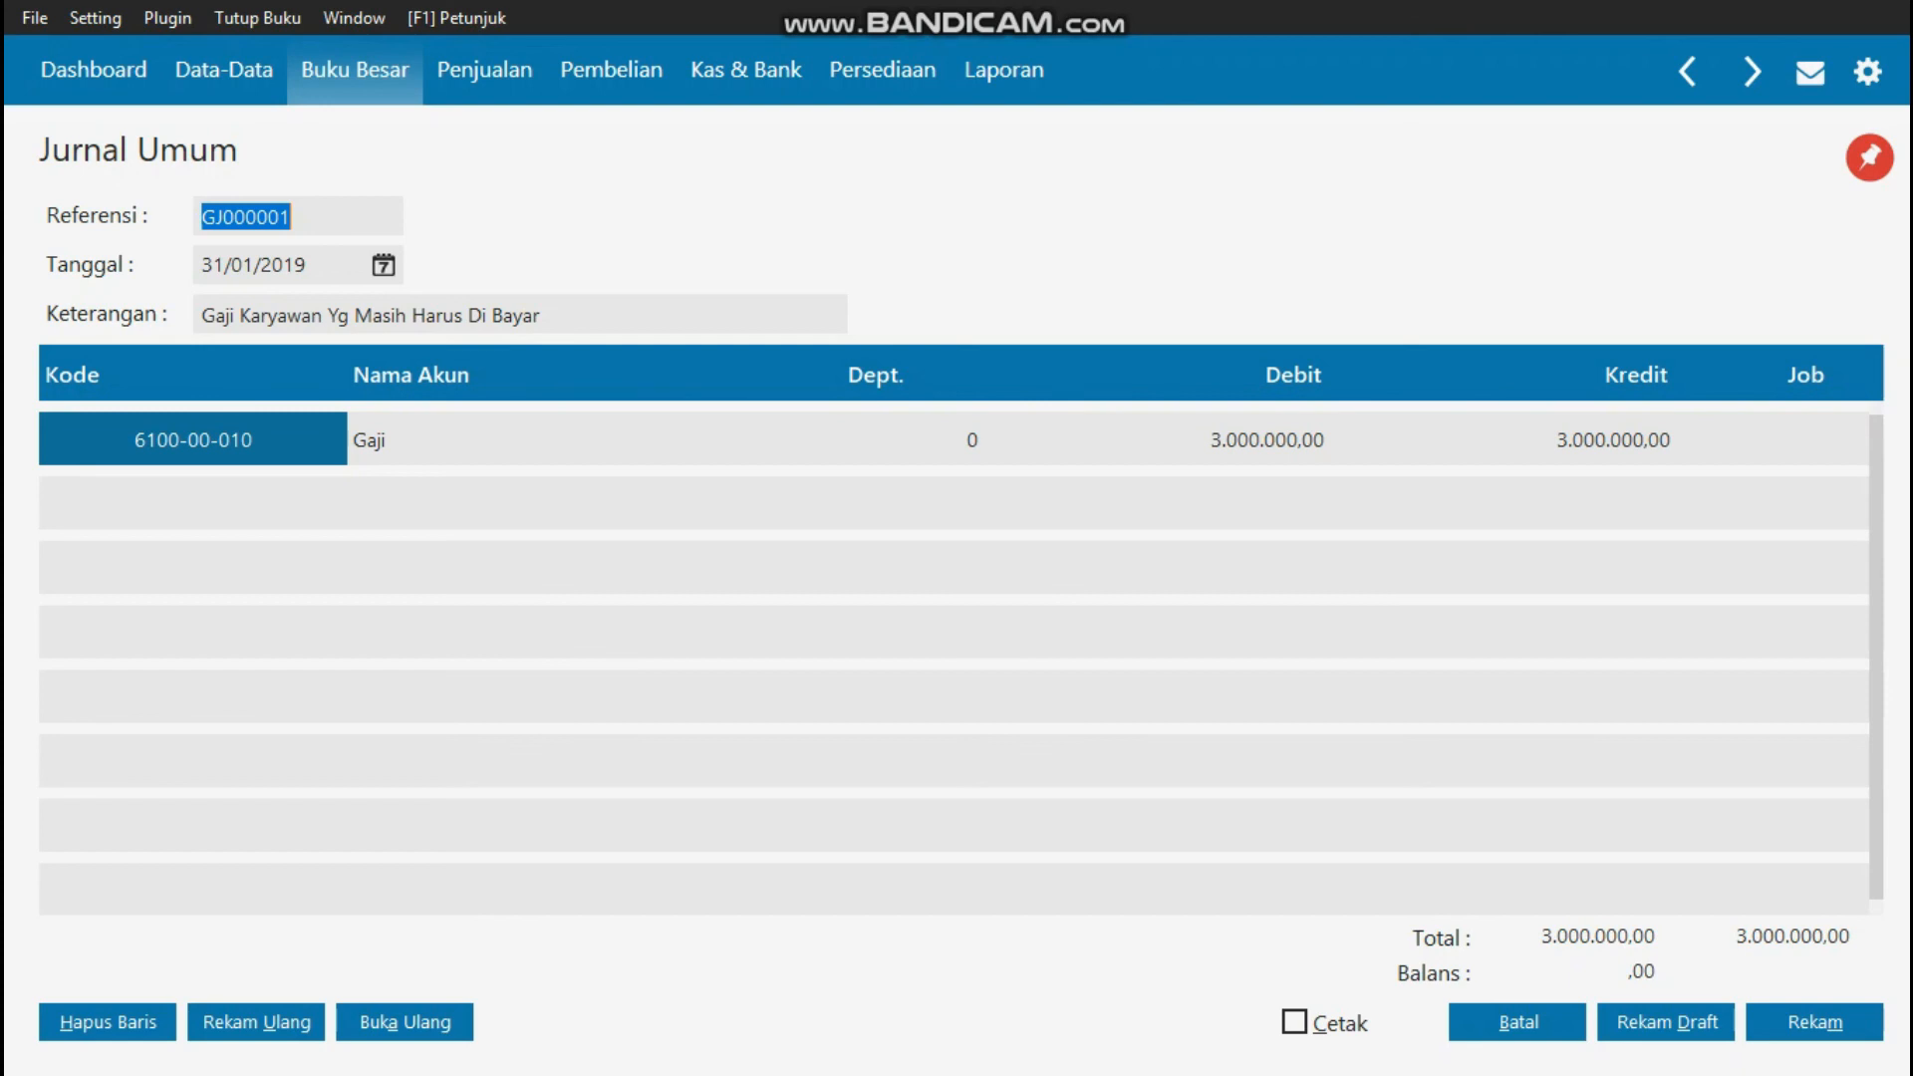
click(193, 439)
click(594, 439)
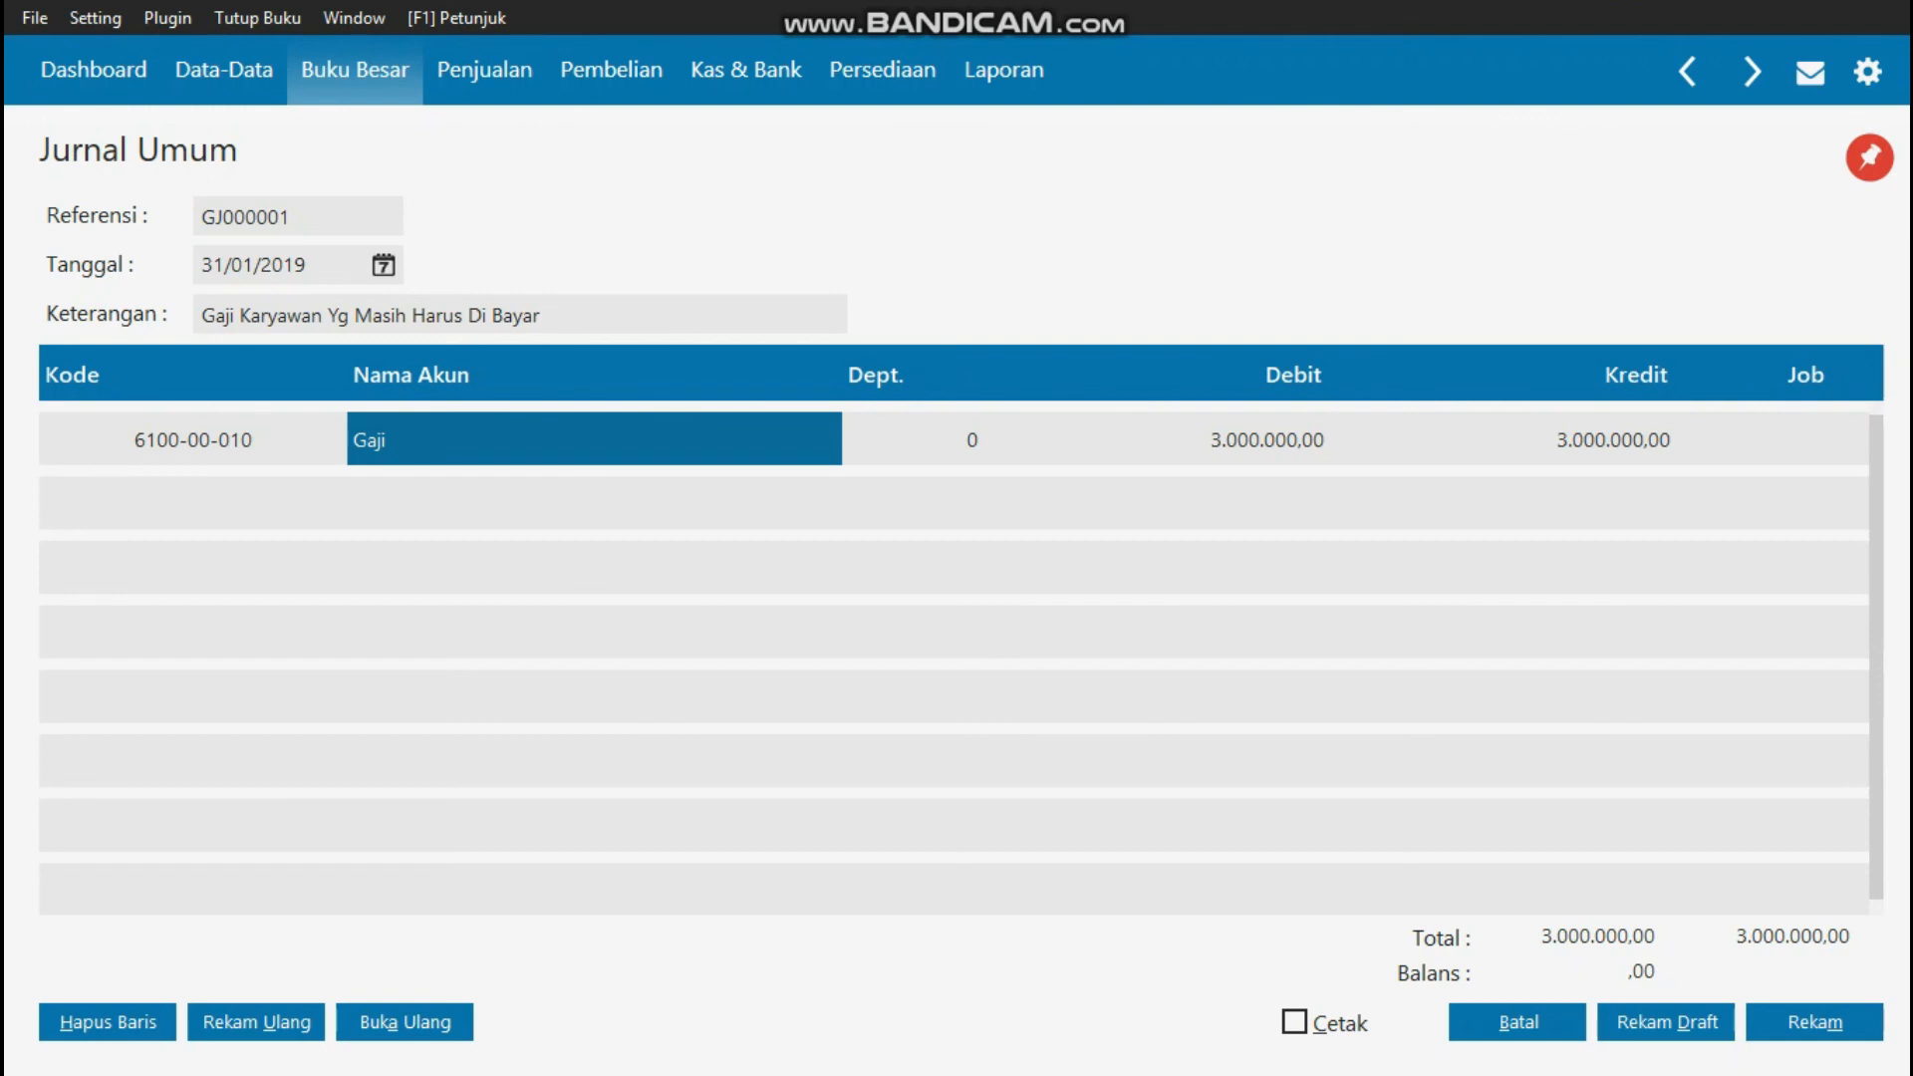
click(1502, 439)
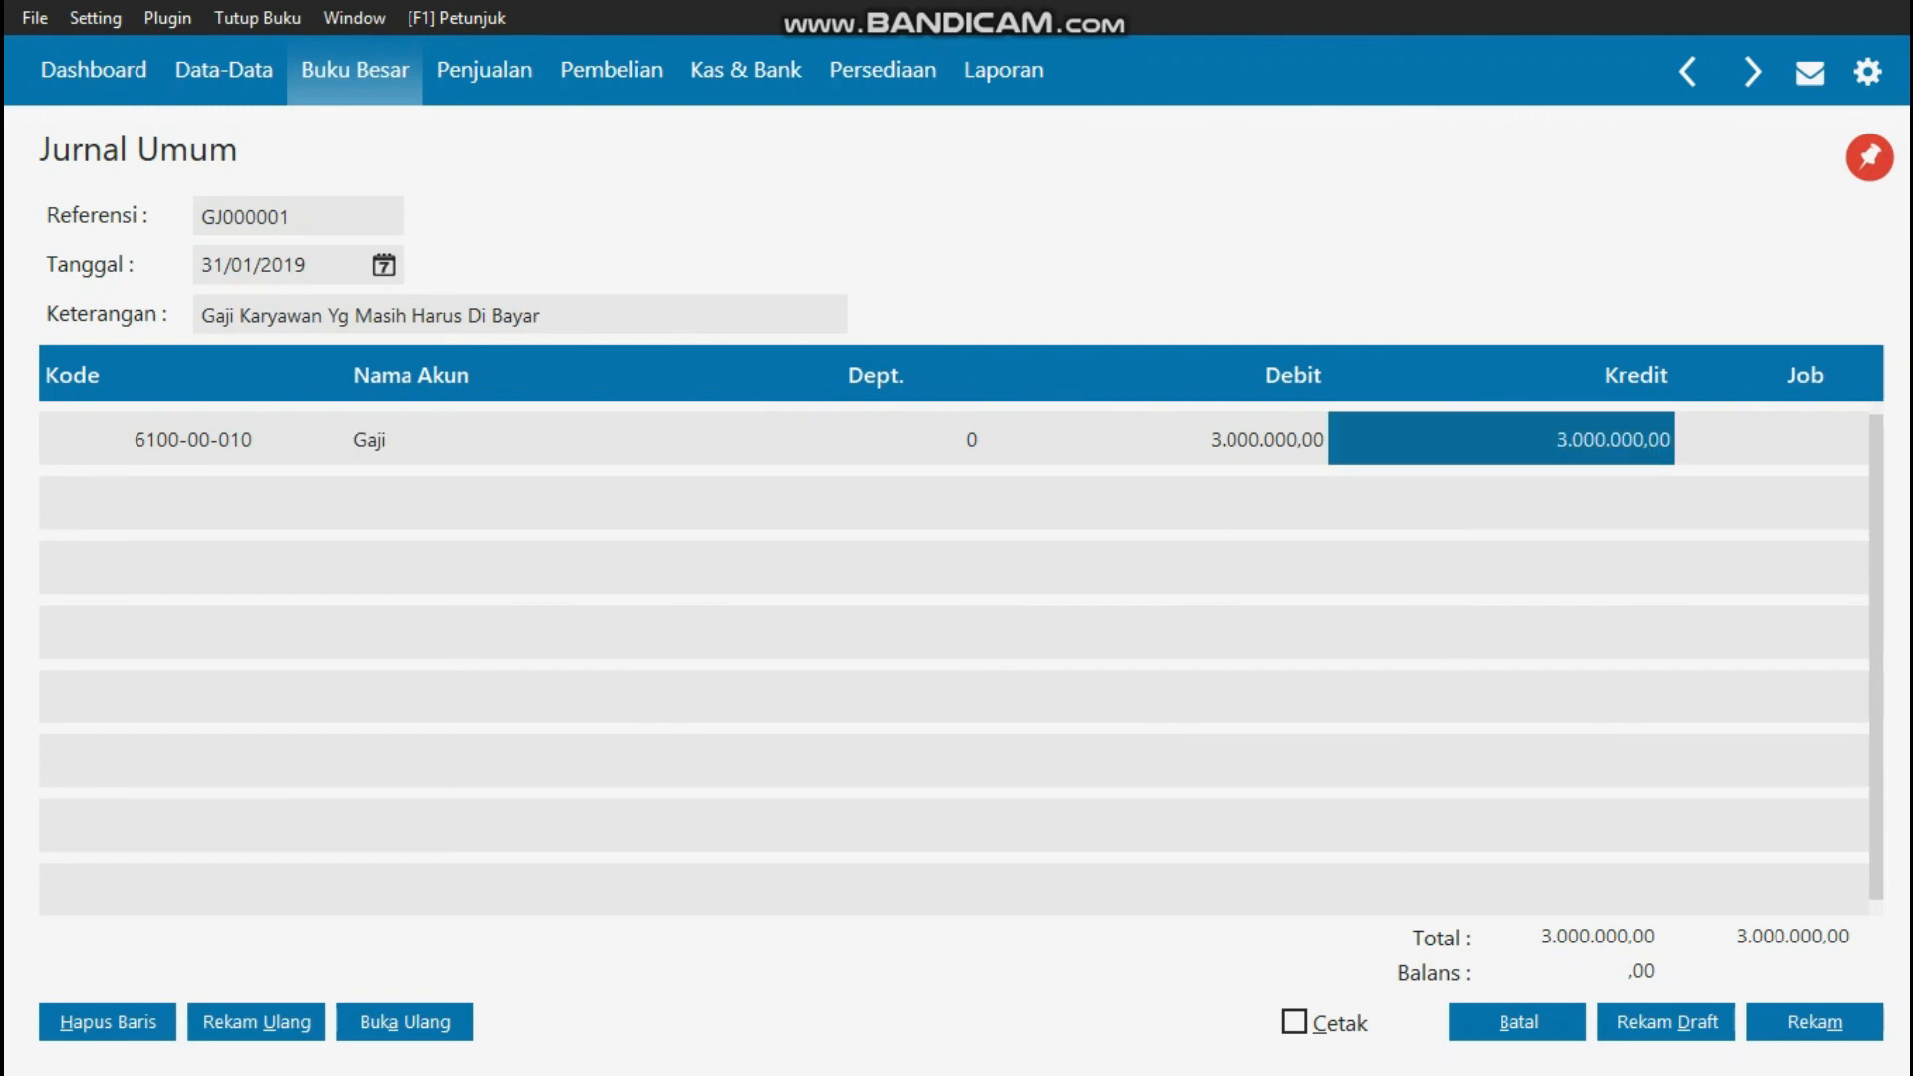
key(Return)
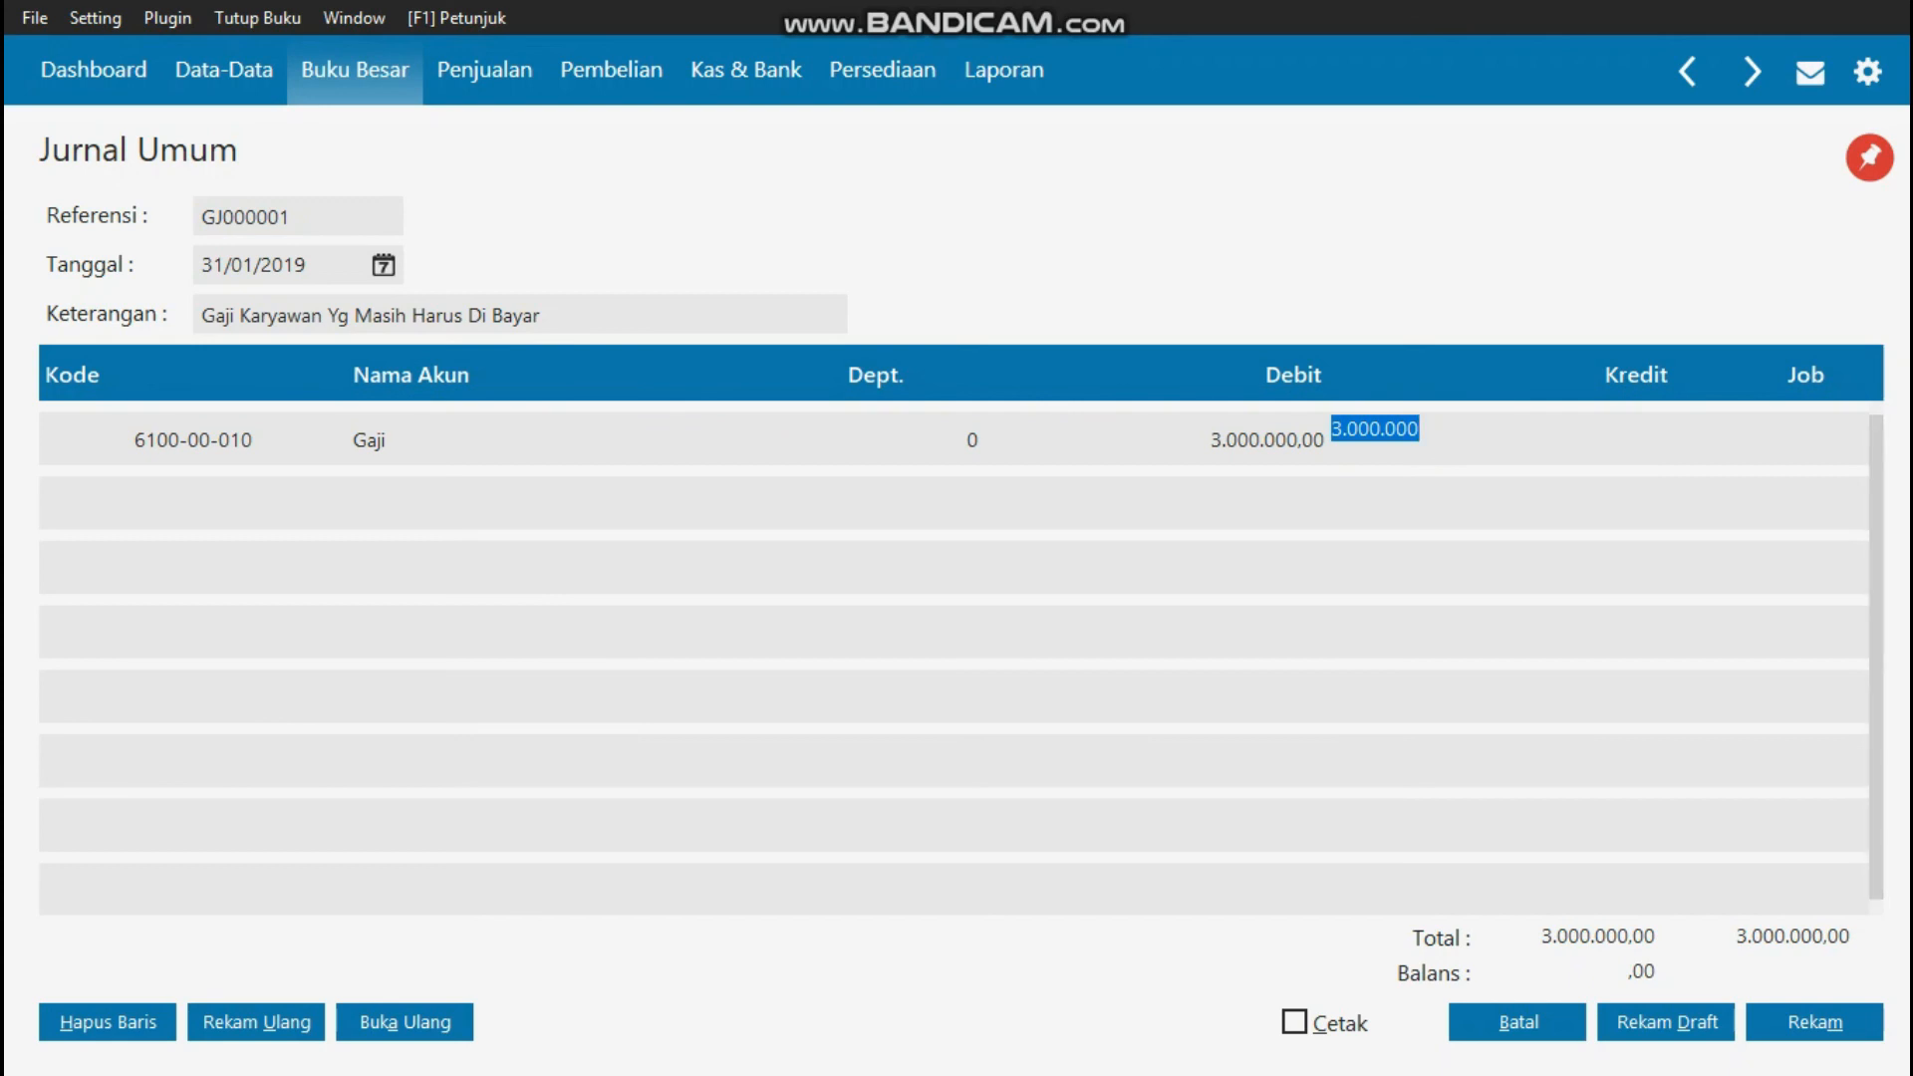
key(Escape)
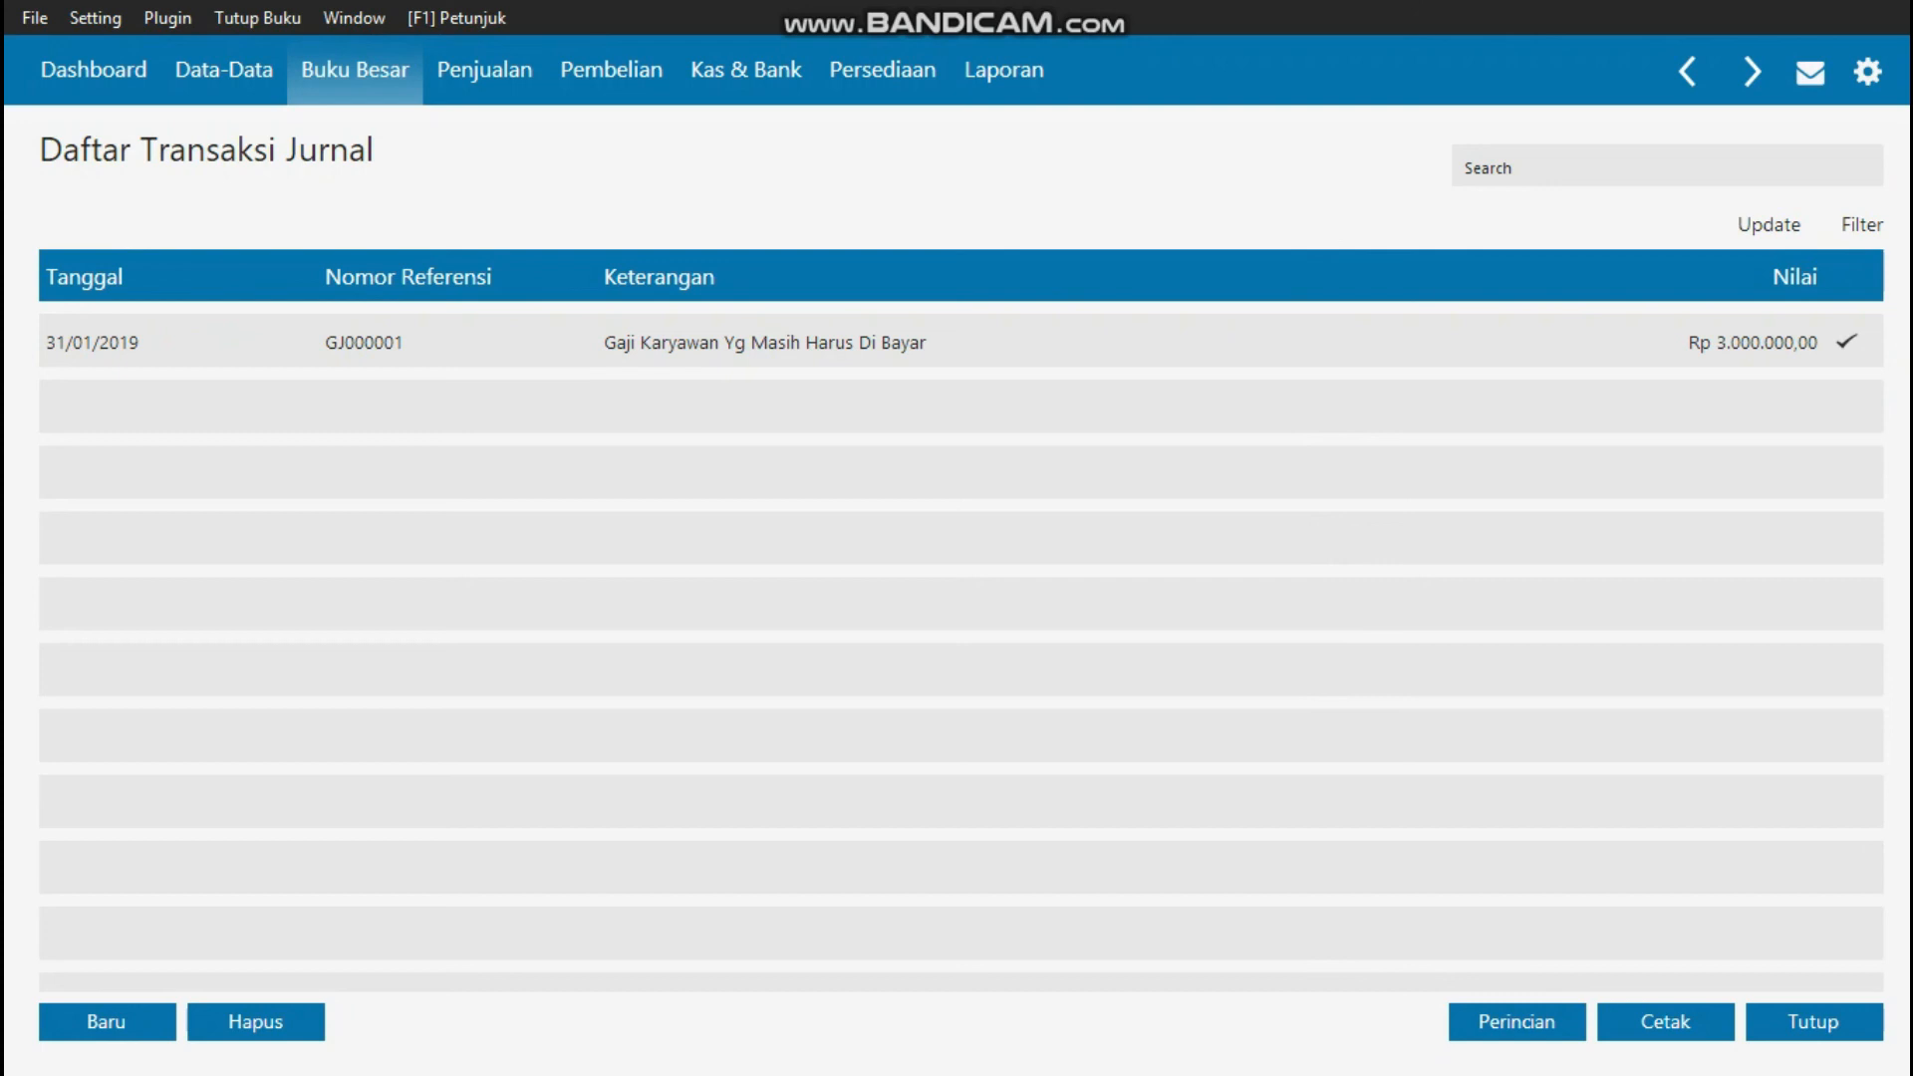
key(Escape)
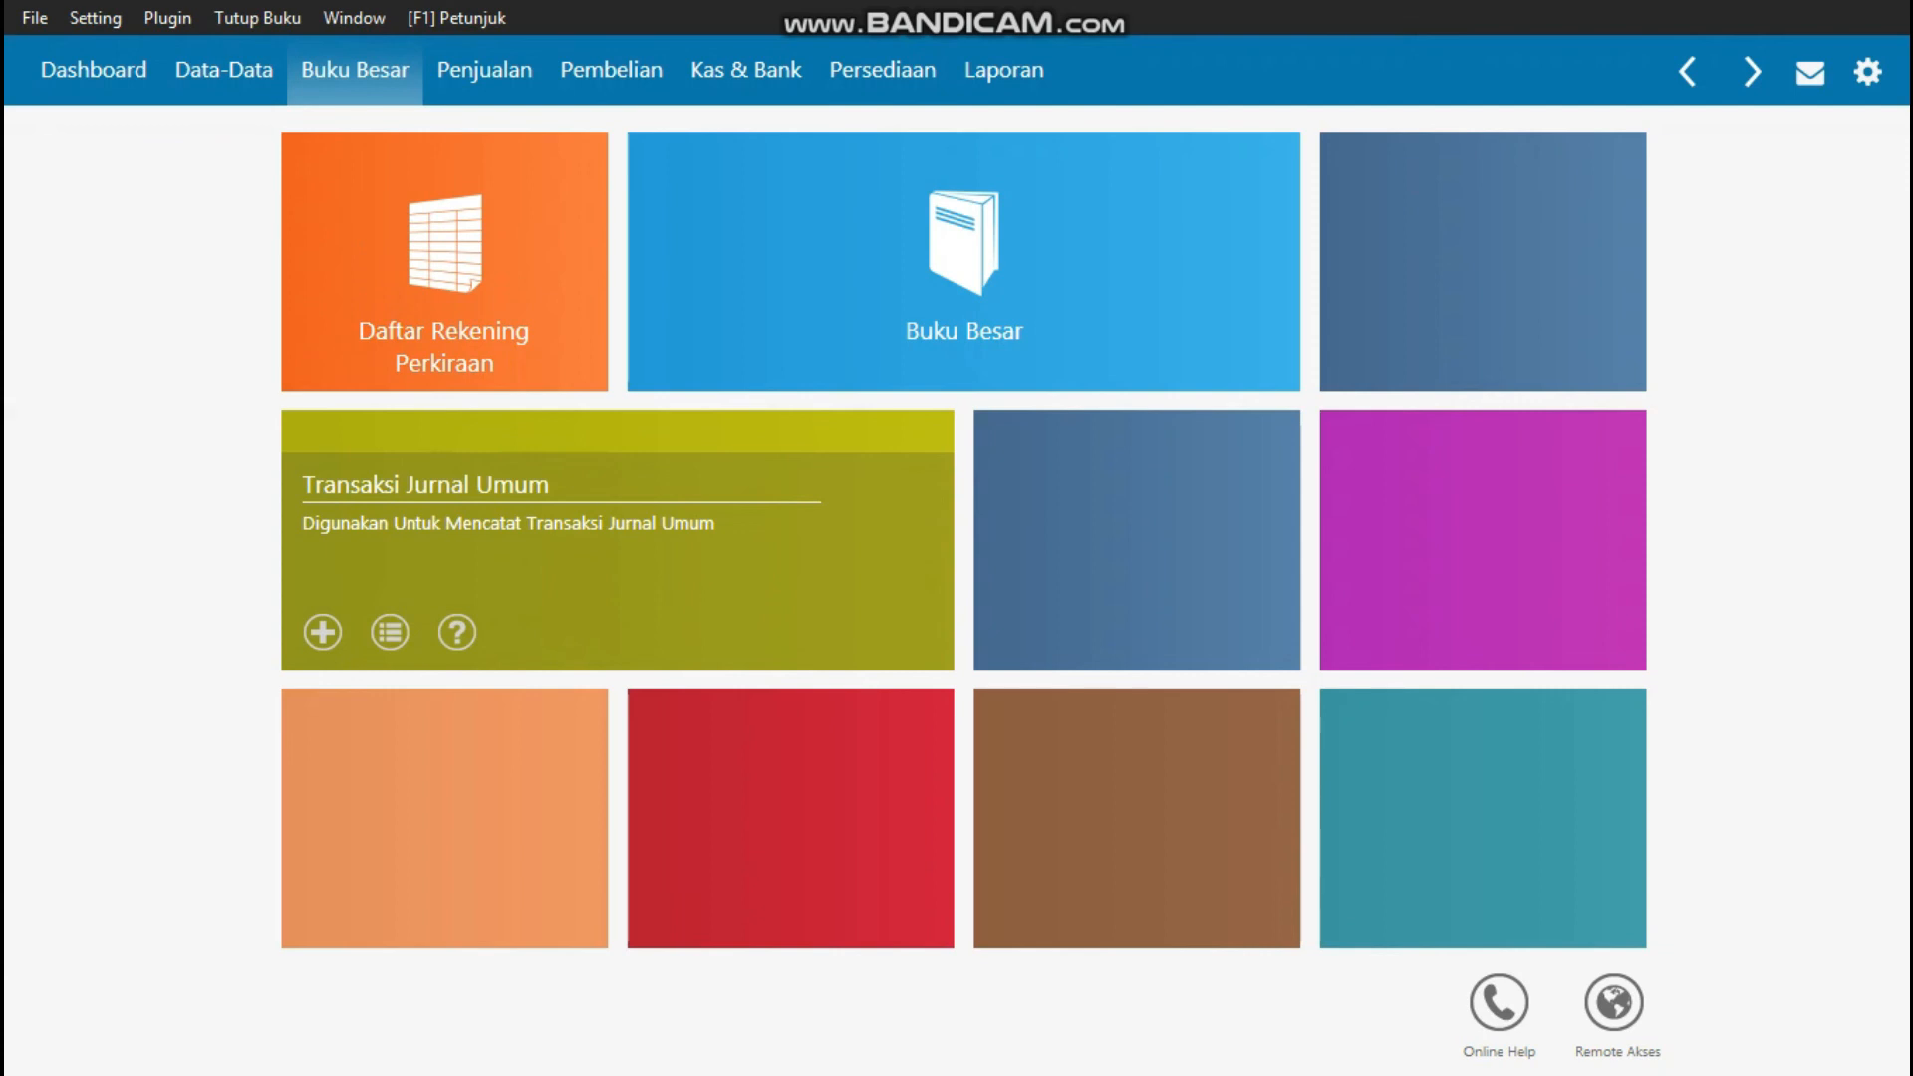
- Check the GJ000001 entry dated 31/01/2019 in the general-journal transaction list
click(390, 633)
click(961, 342)
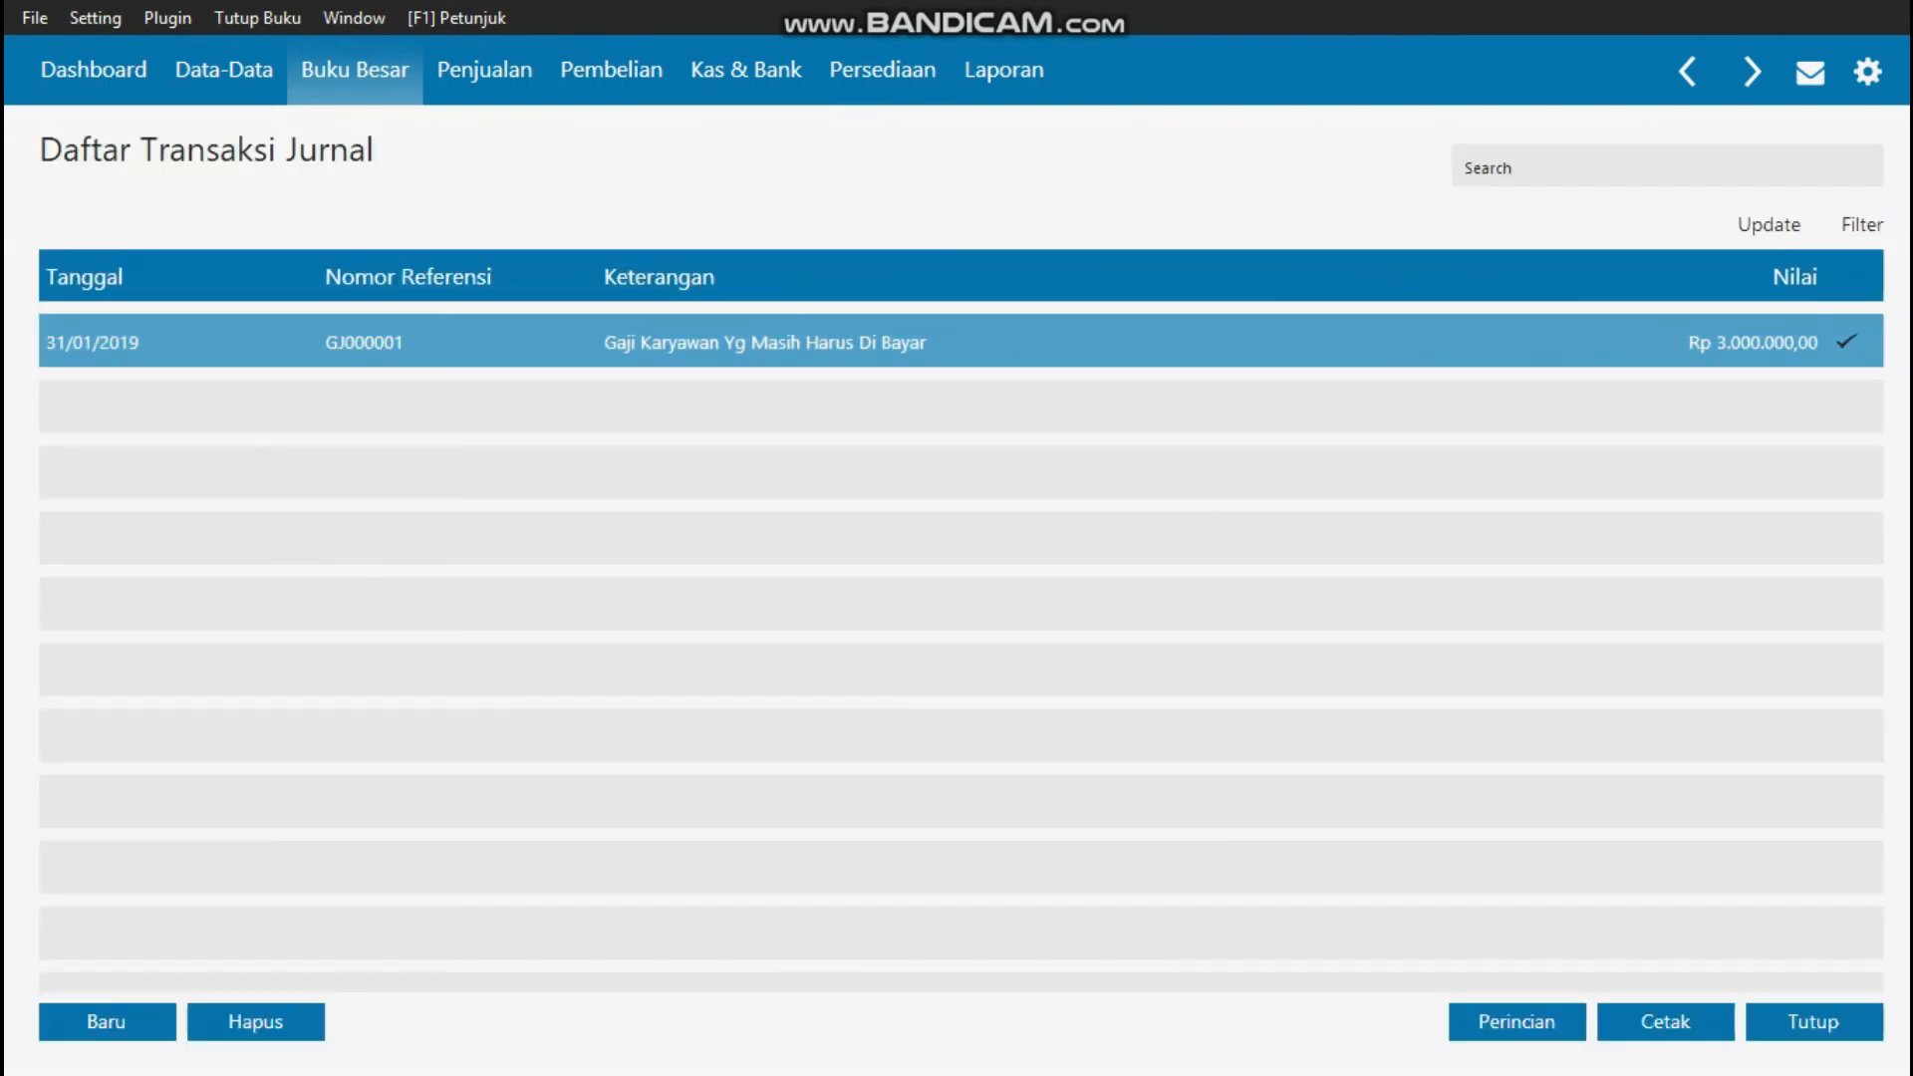
key(Return)
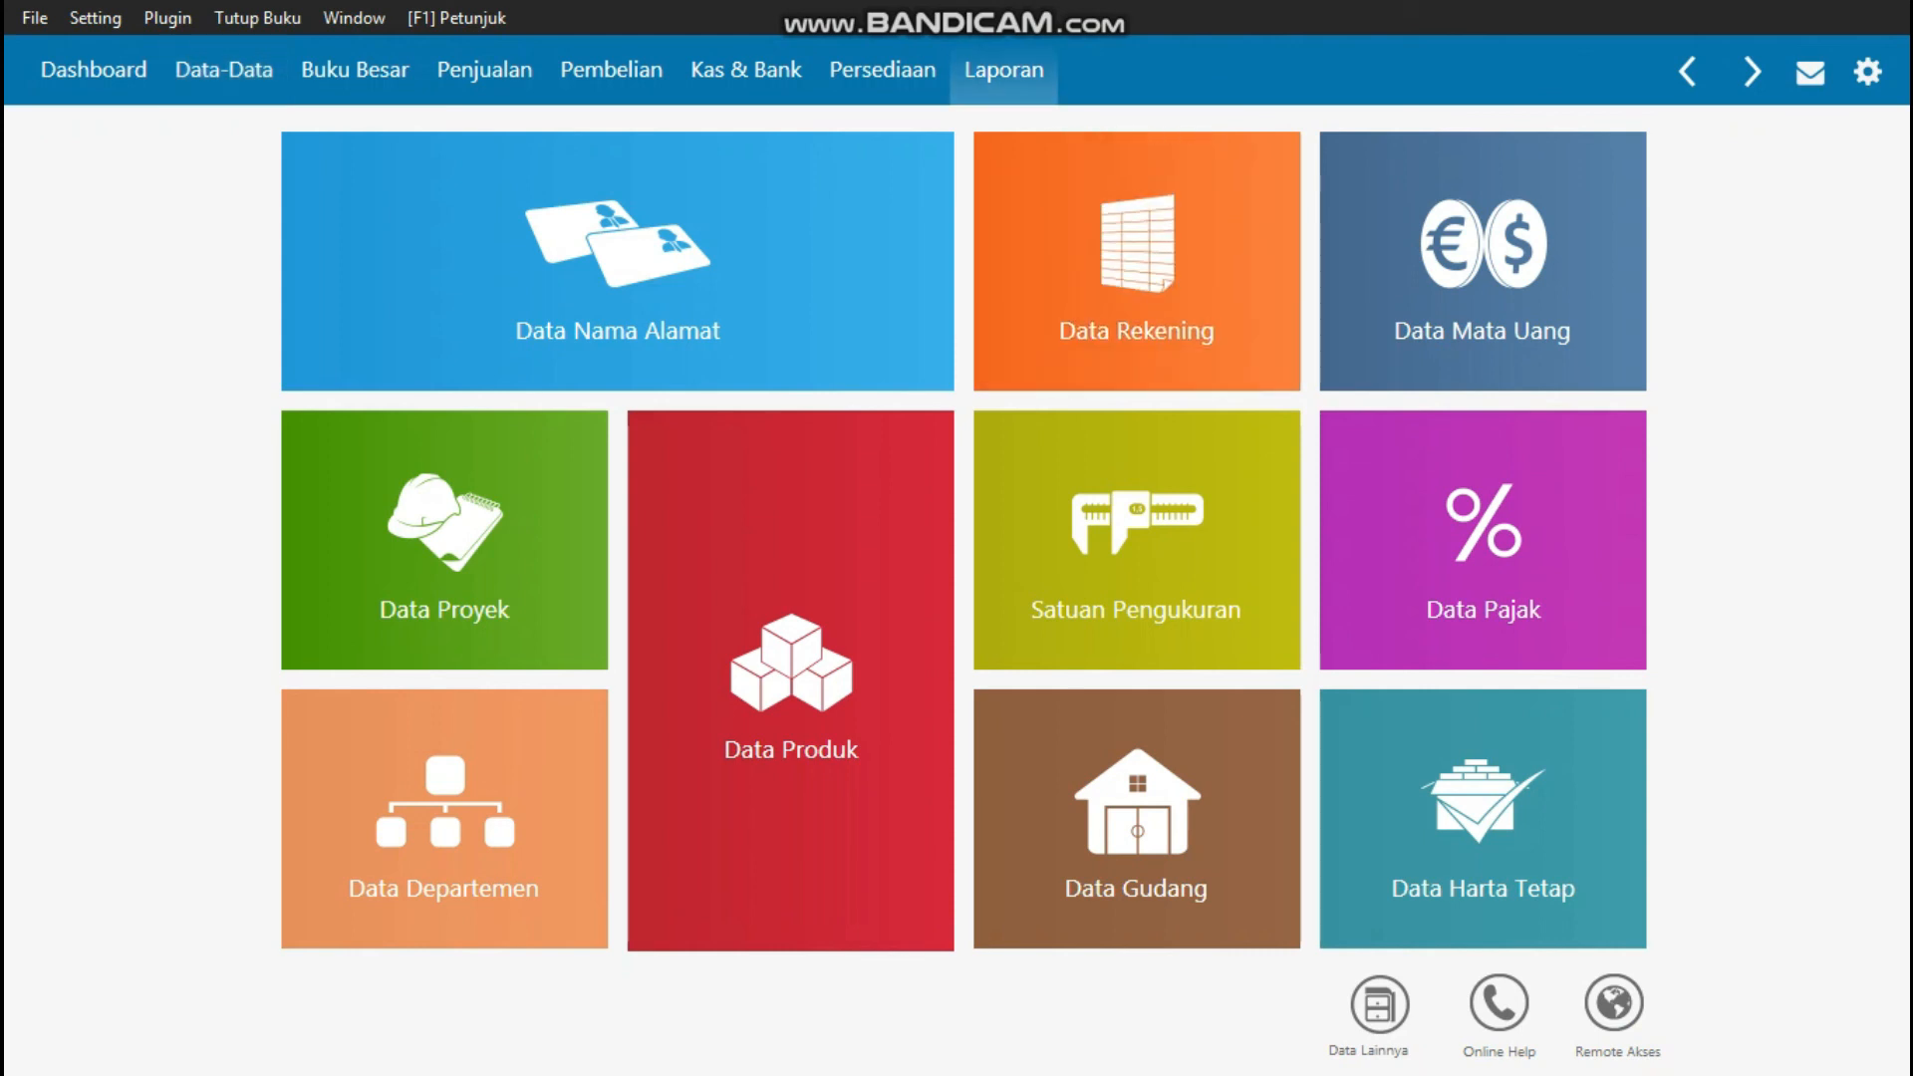
- Generate the Laba Rugi Standar report for Januari 2019 with account codes in Rupiah, review it down to net profit, and close it
click(1004, 71)
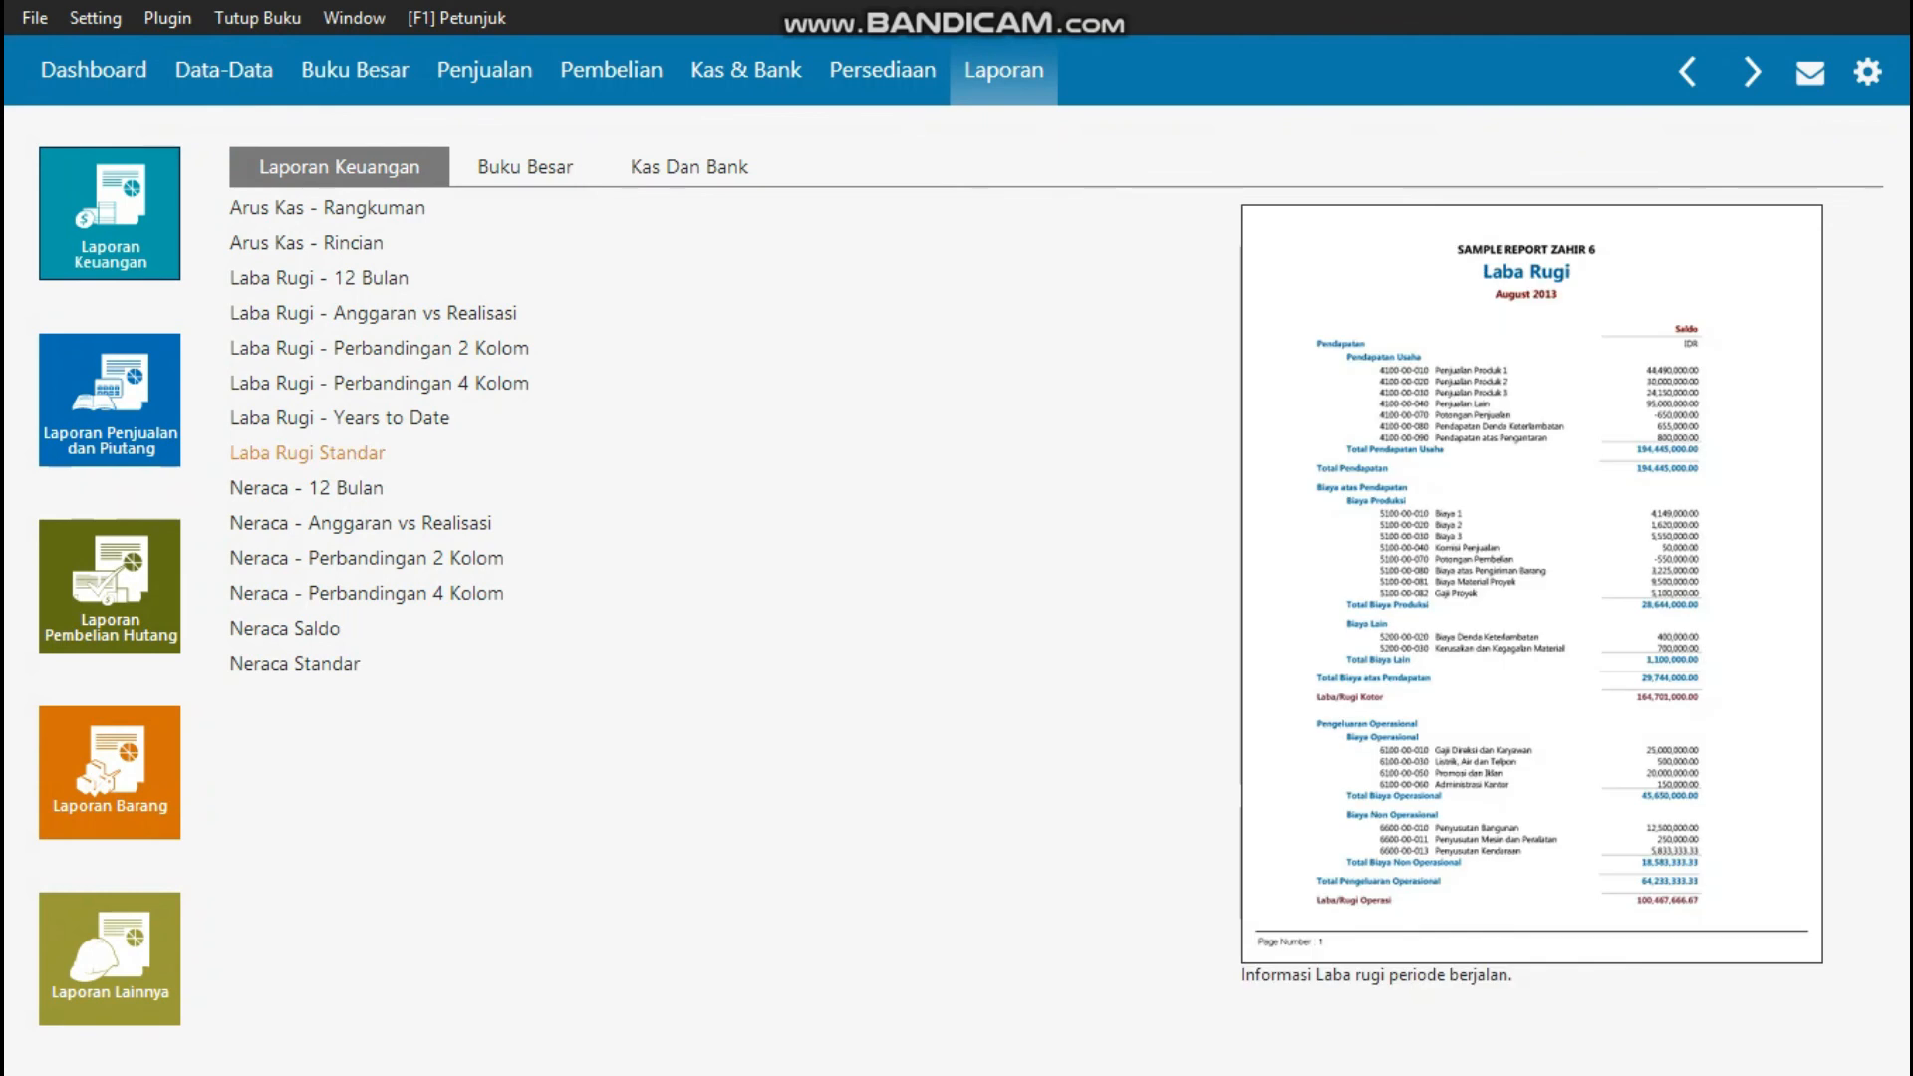
click(307, 454)
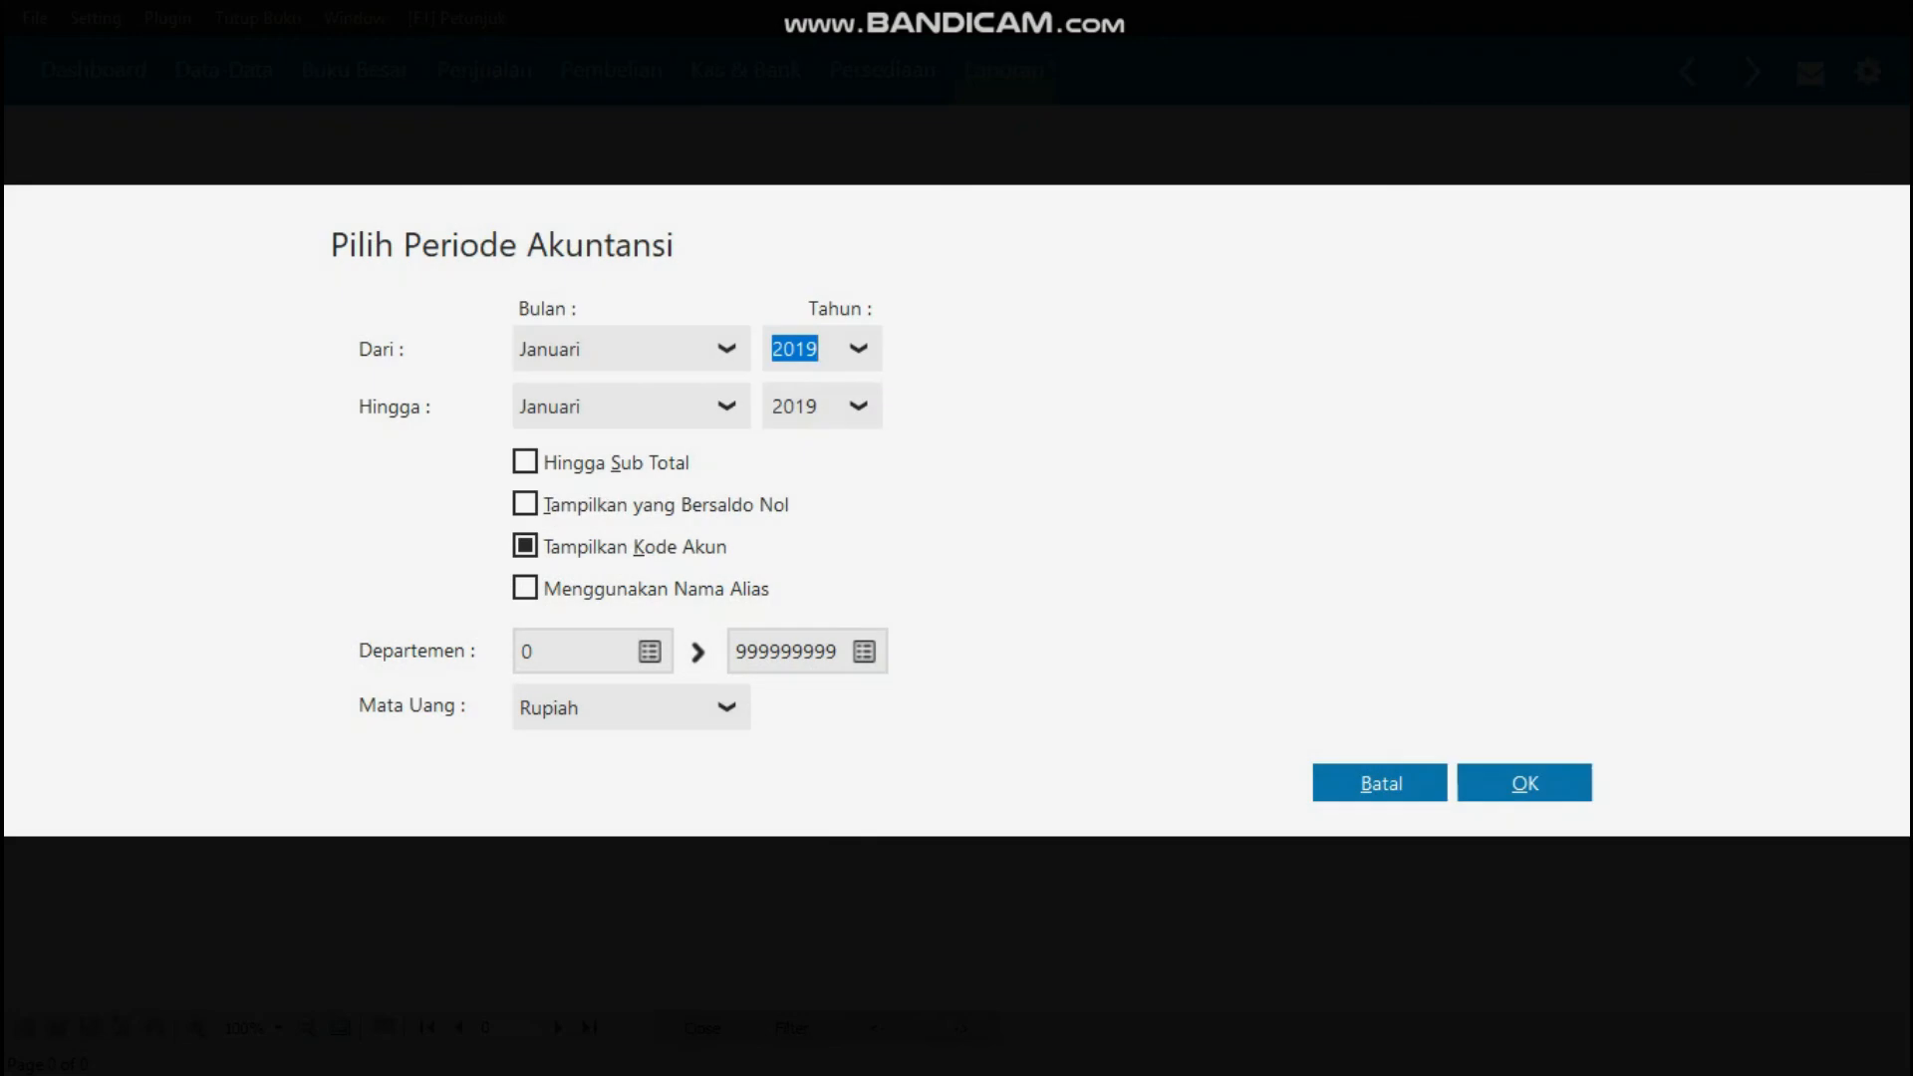
click(1525, 783)
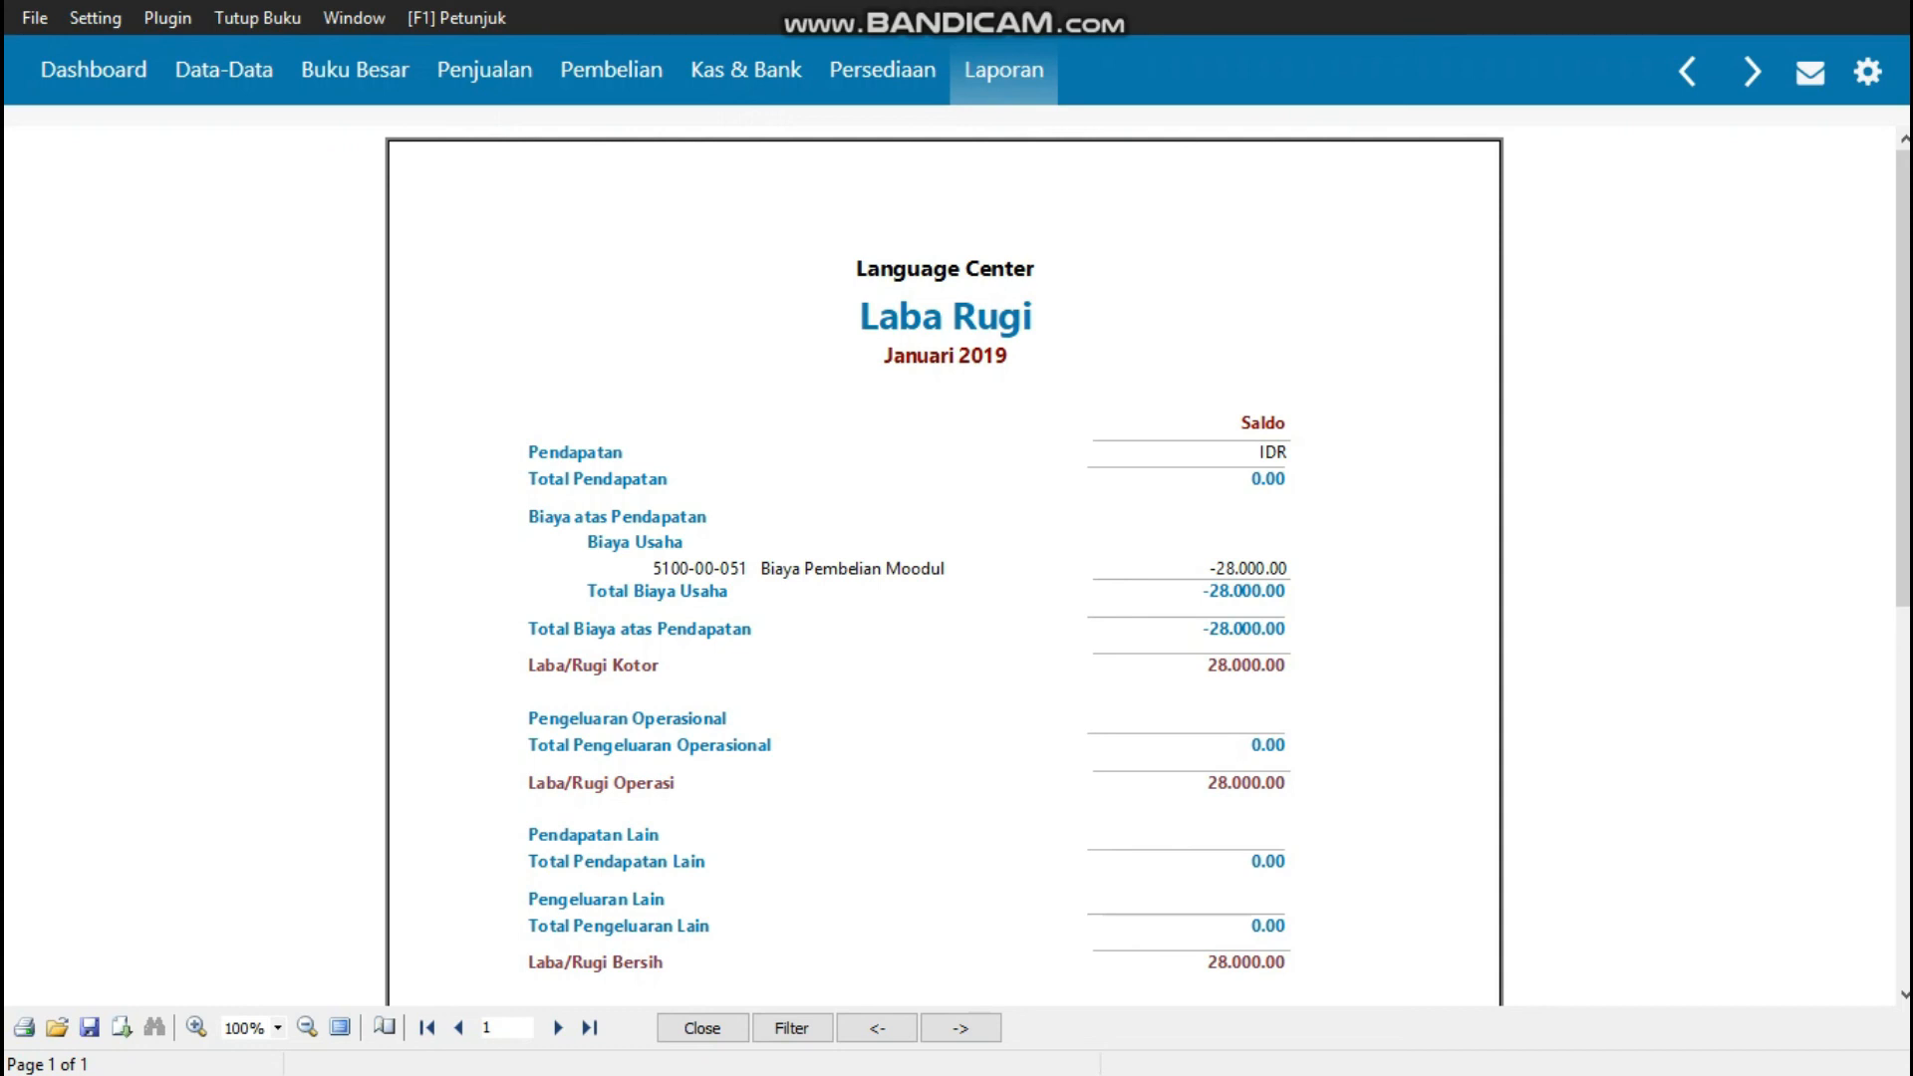
scroll(945, 558, down, 2)
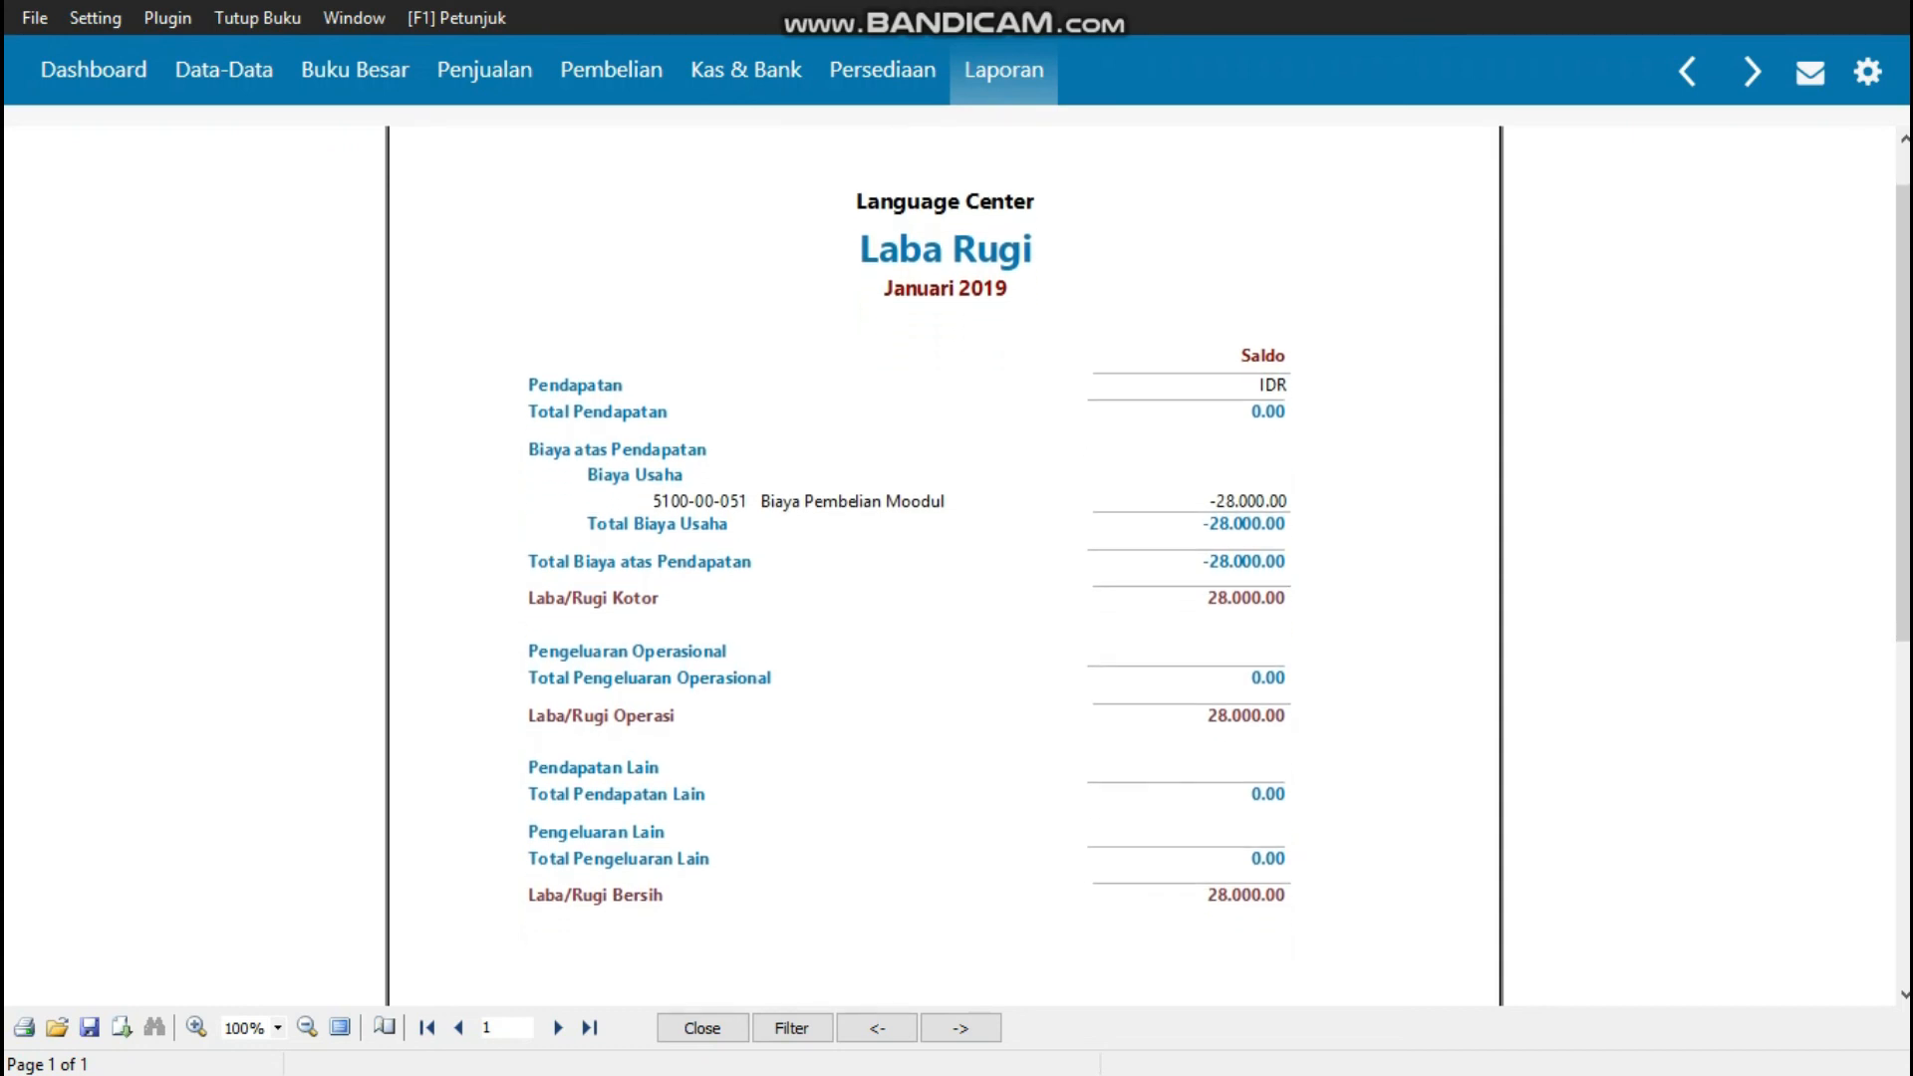
scroll(944, 558, down, 1)
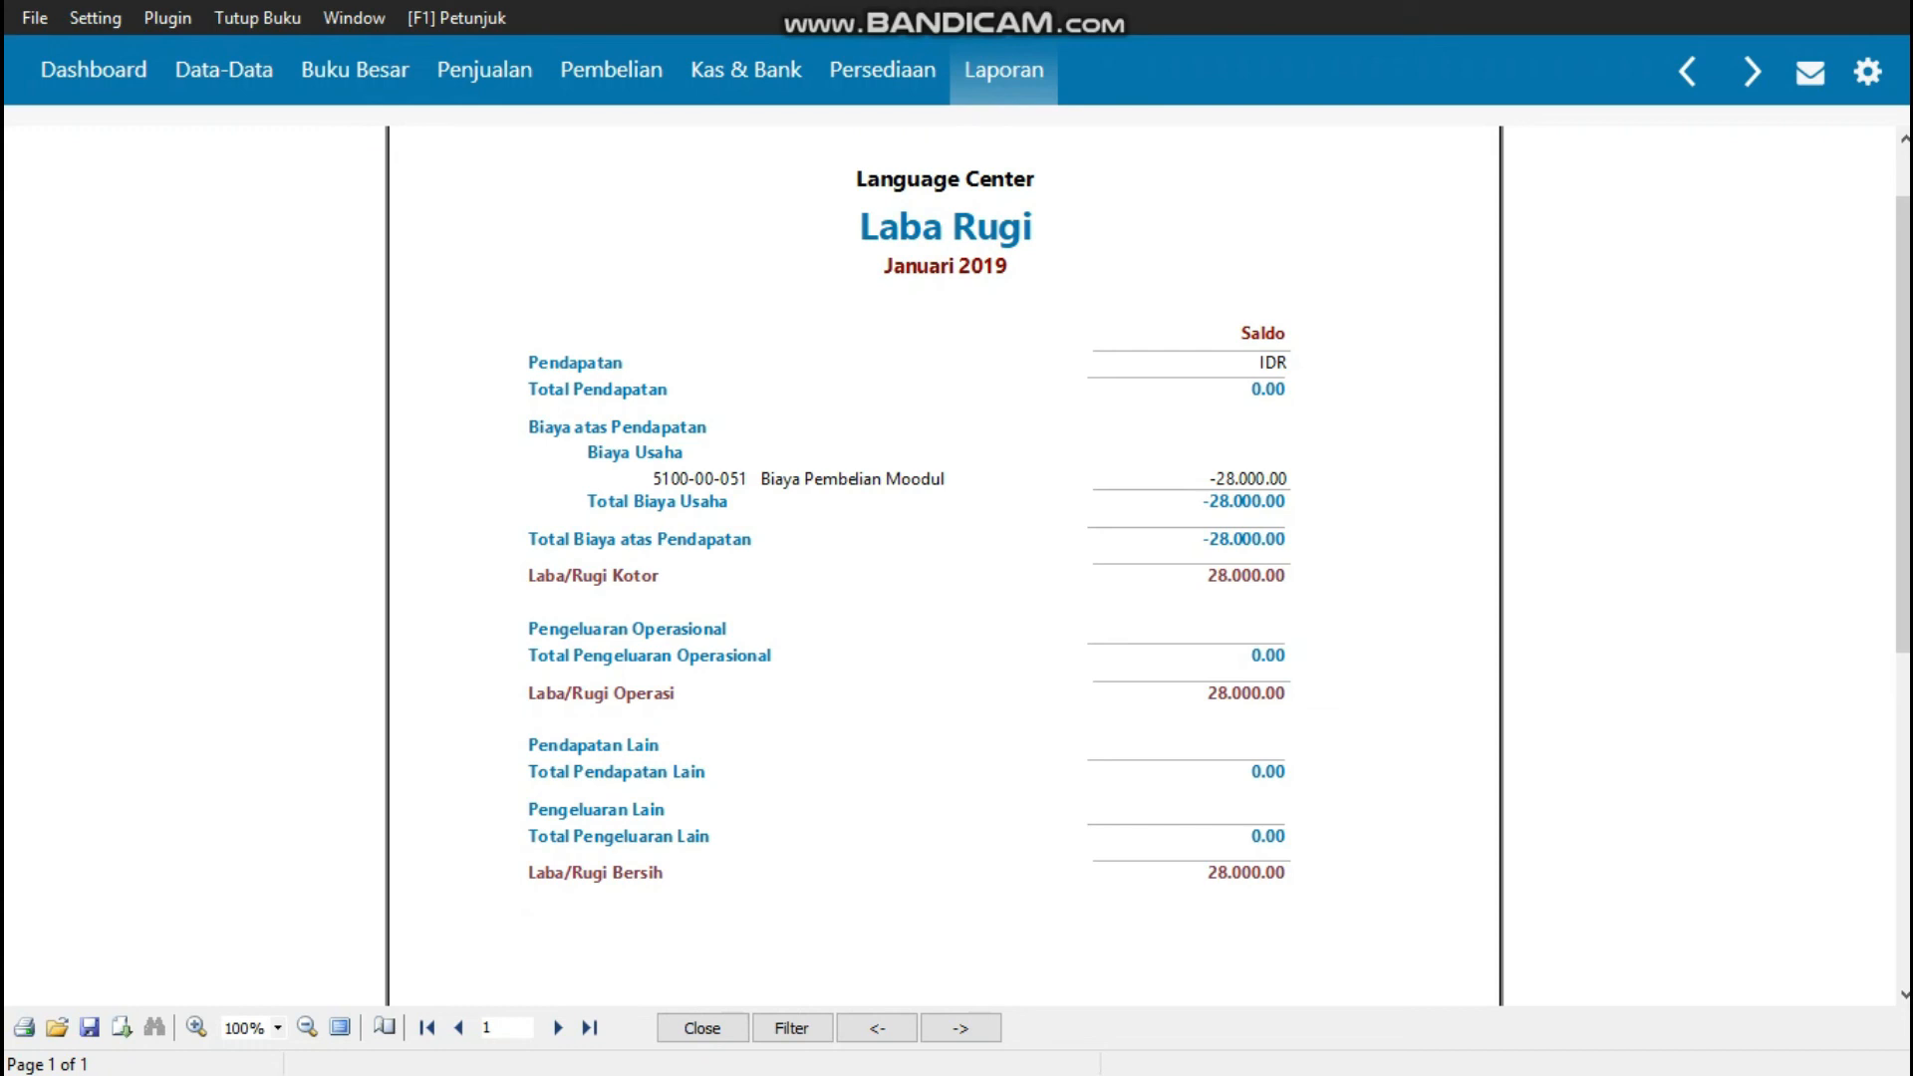
key(Escape)
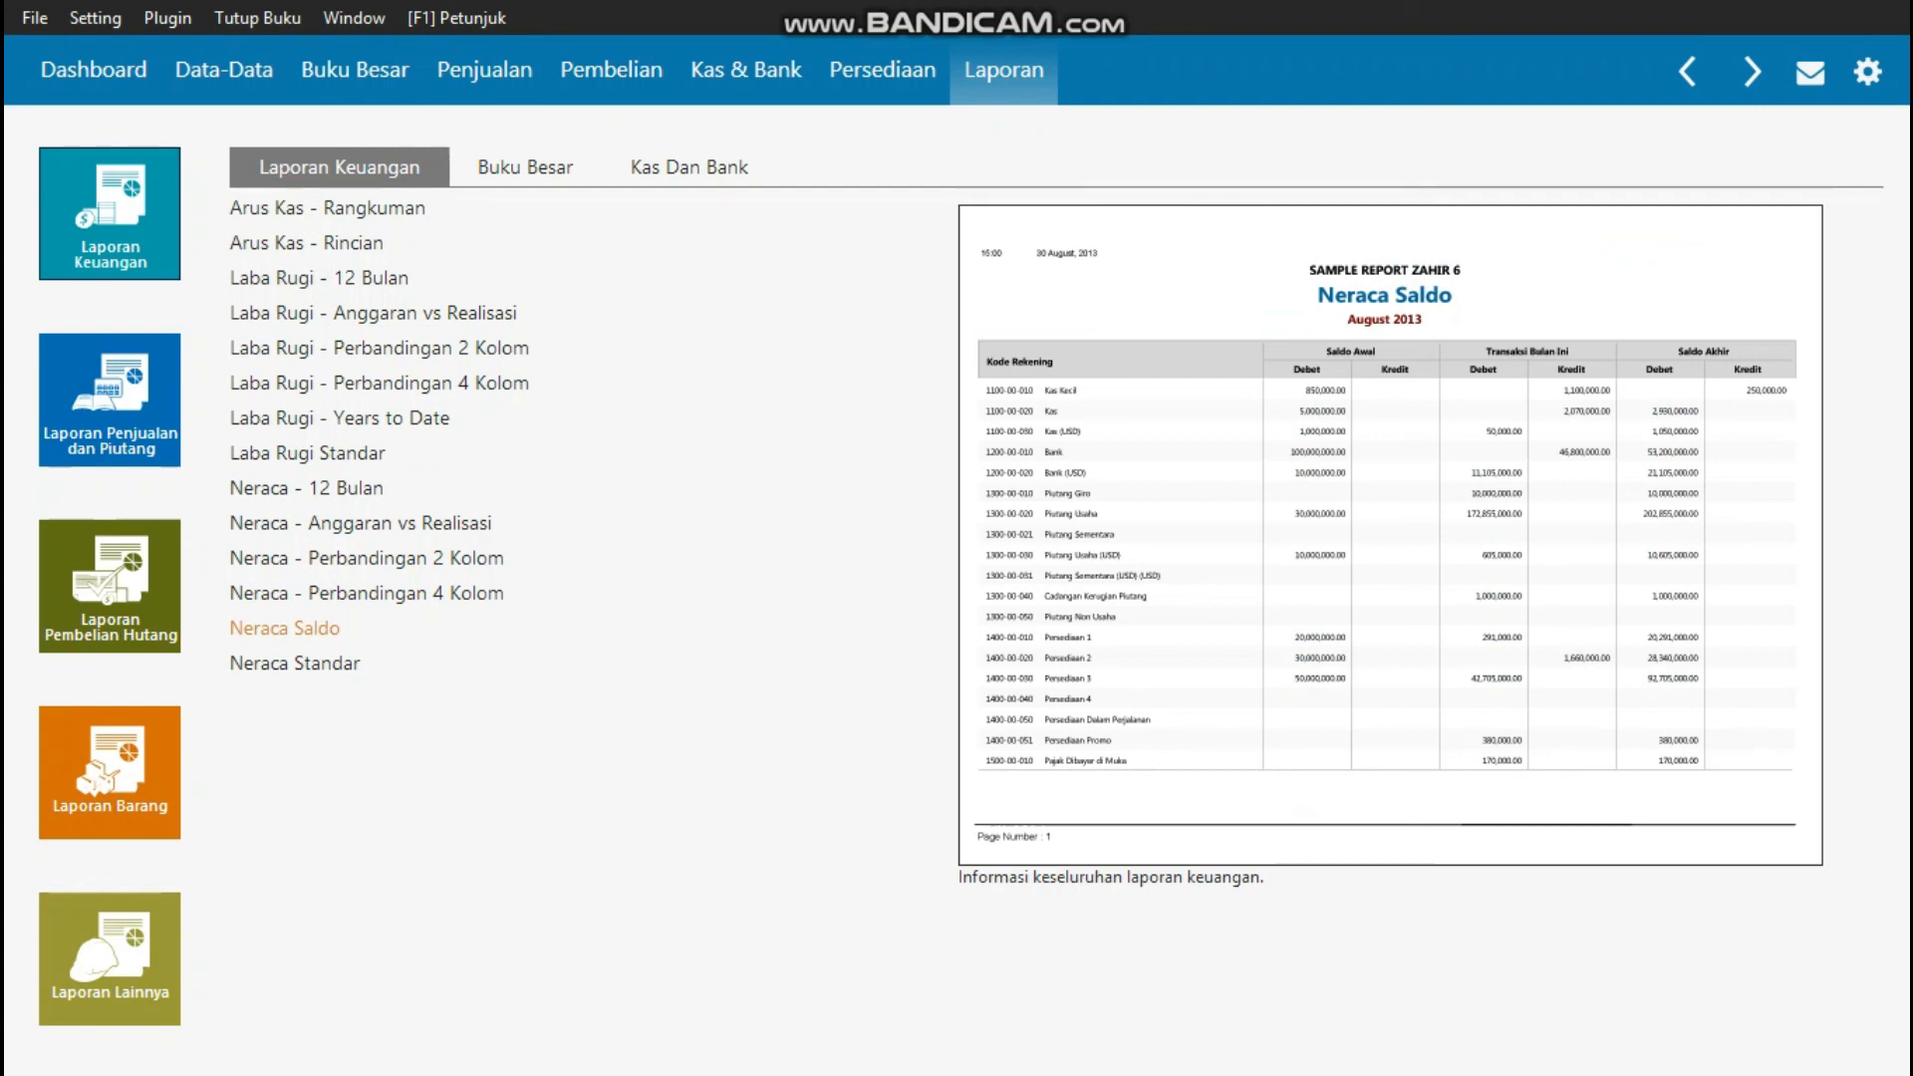
- Generate the Neraca Saldo report for Januari 2019 in Rupiah and review the opening, monthly and closing balances through to the totals
click(285, 629)
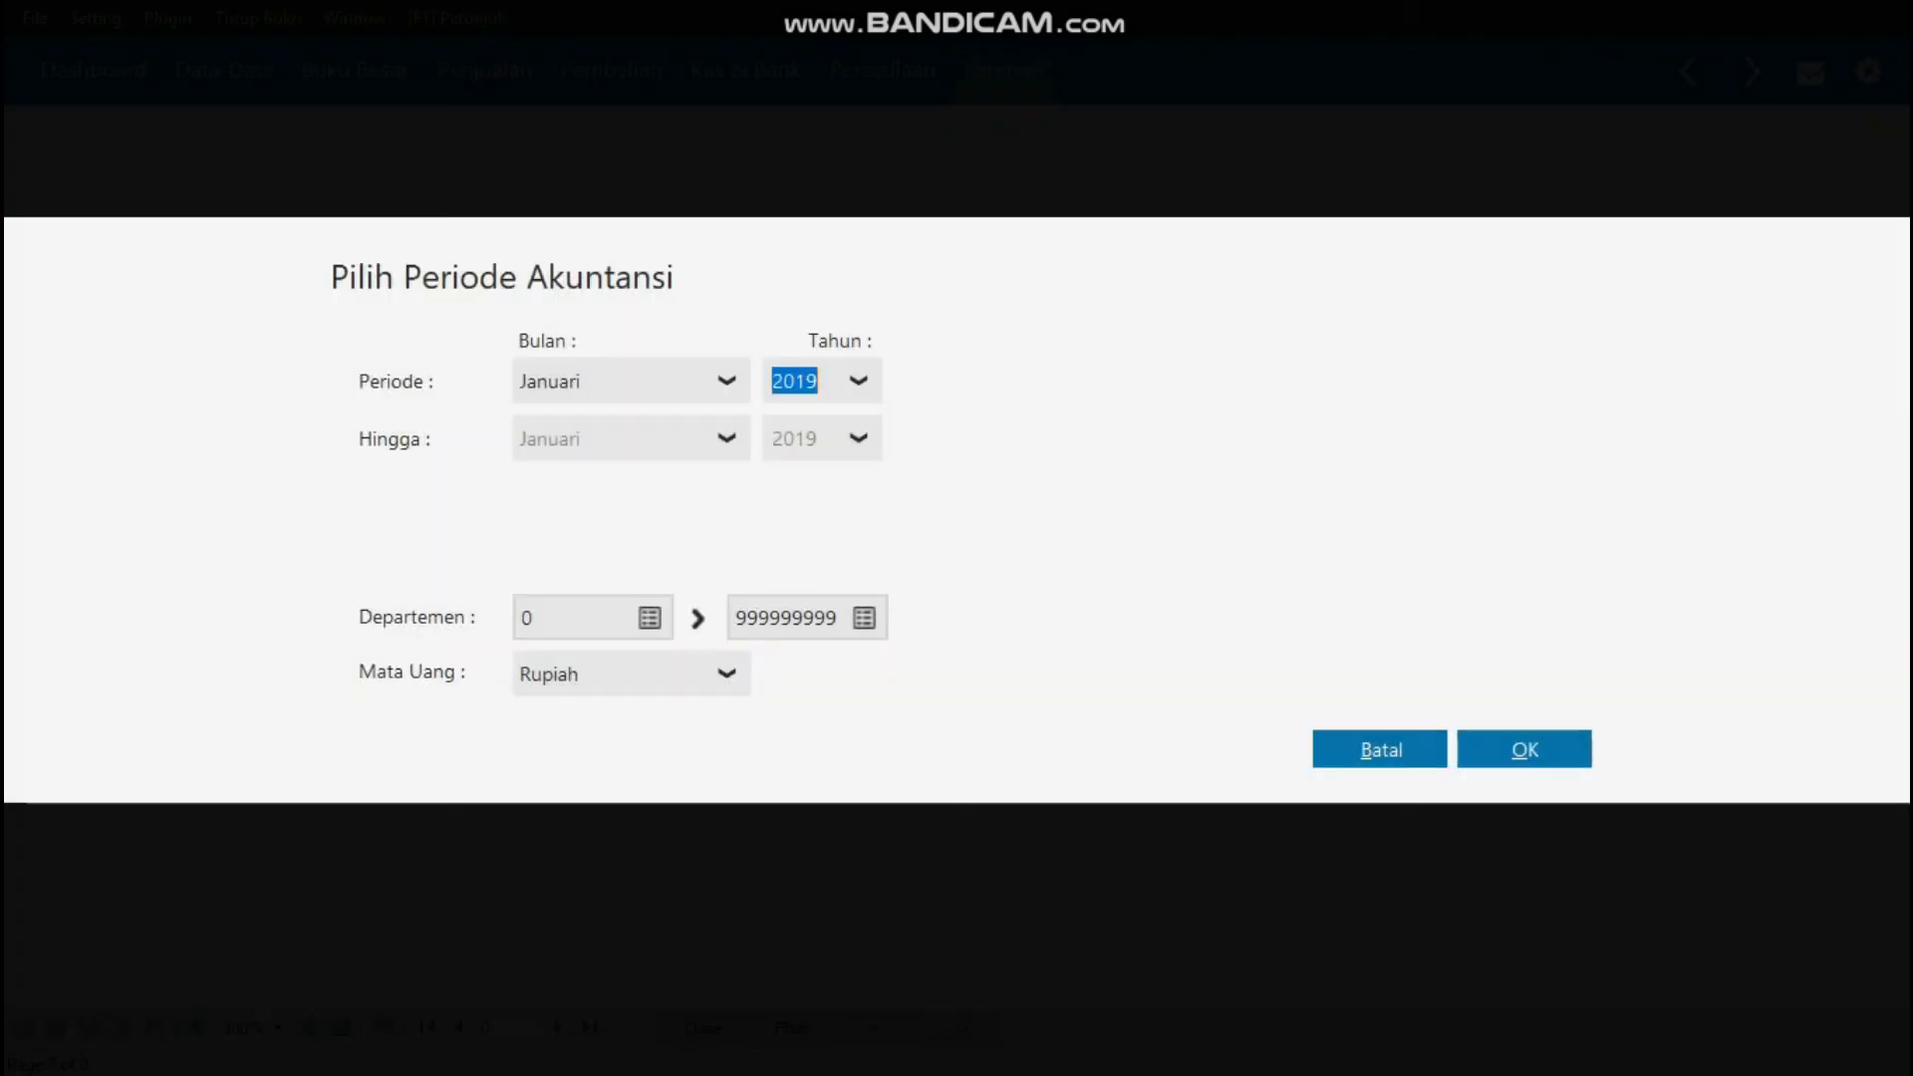
click(1525, 750)
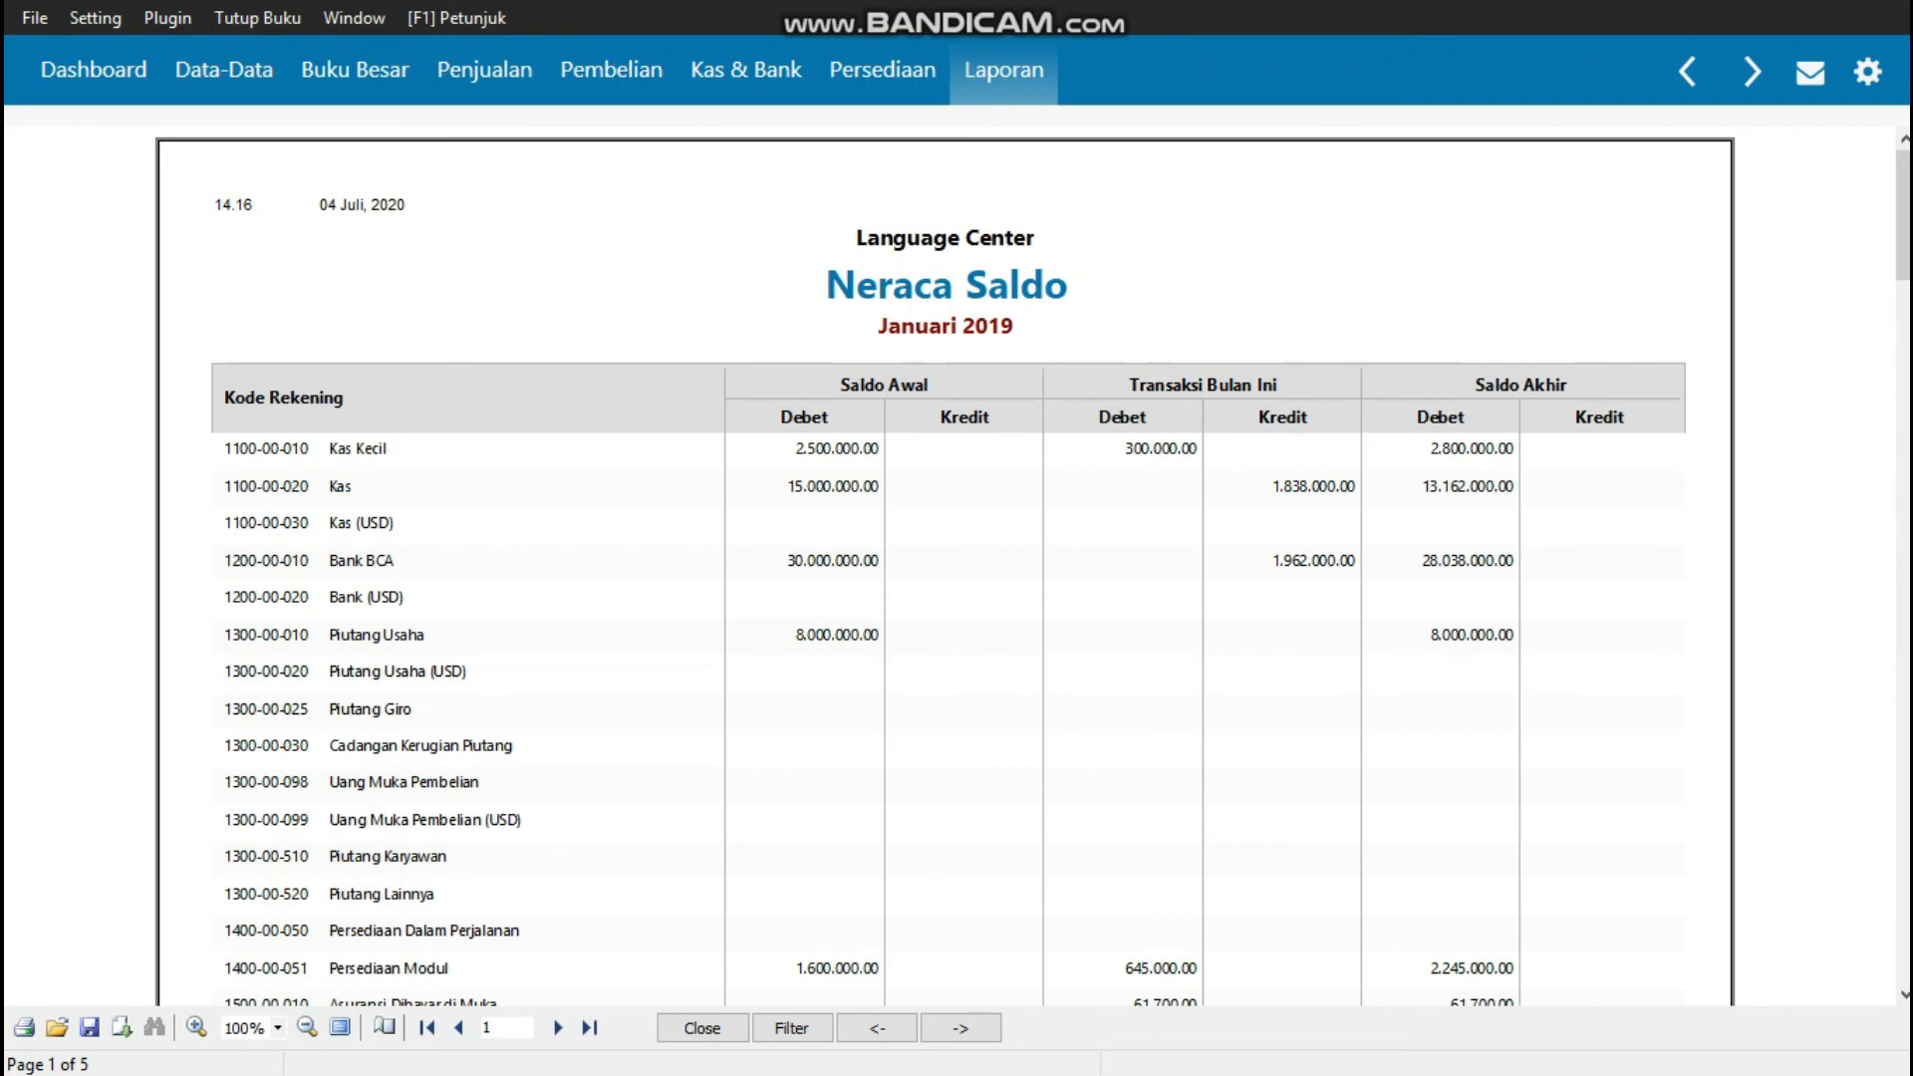
scroll(945, 560, down, 2)
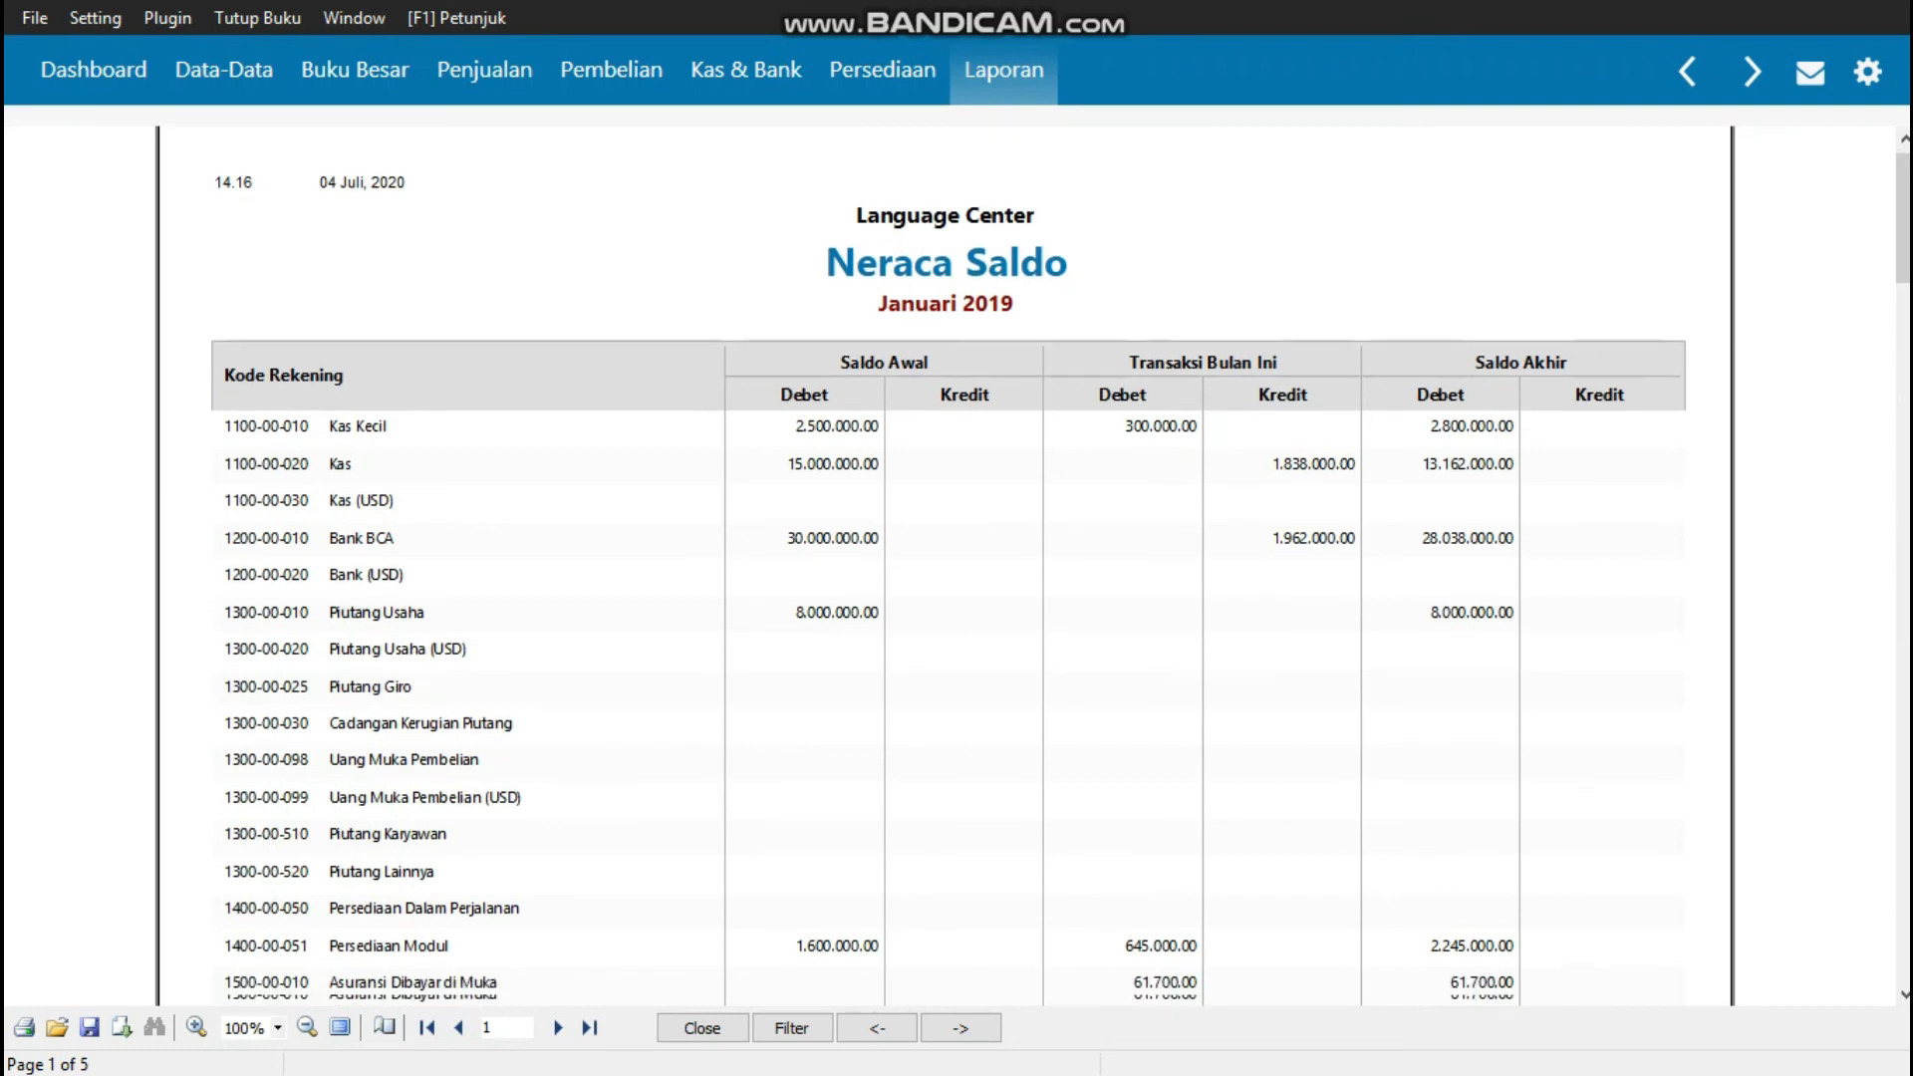
scroll(945, 566, down, 6)
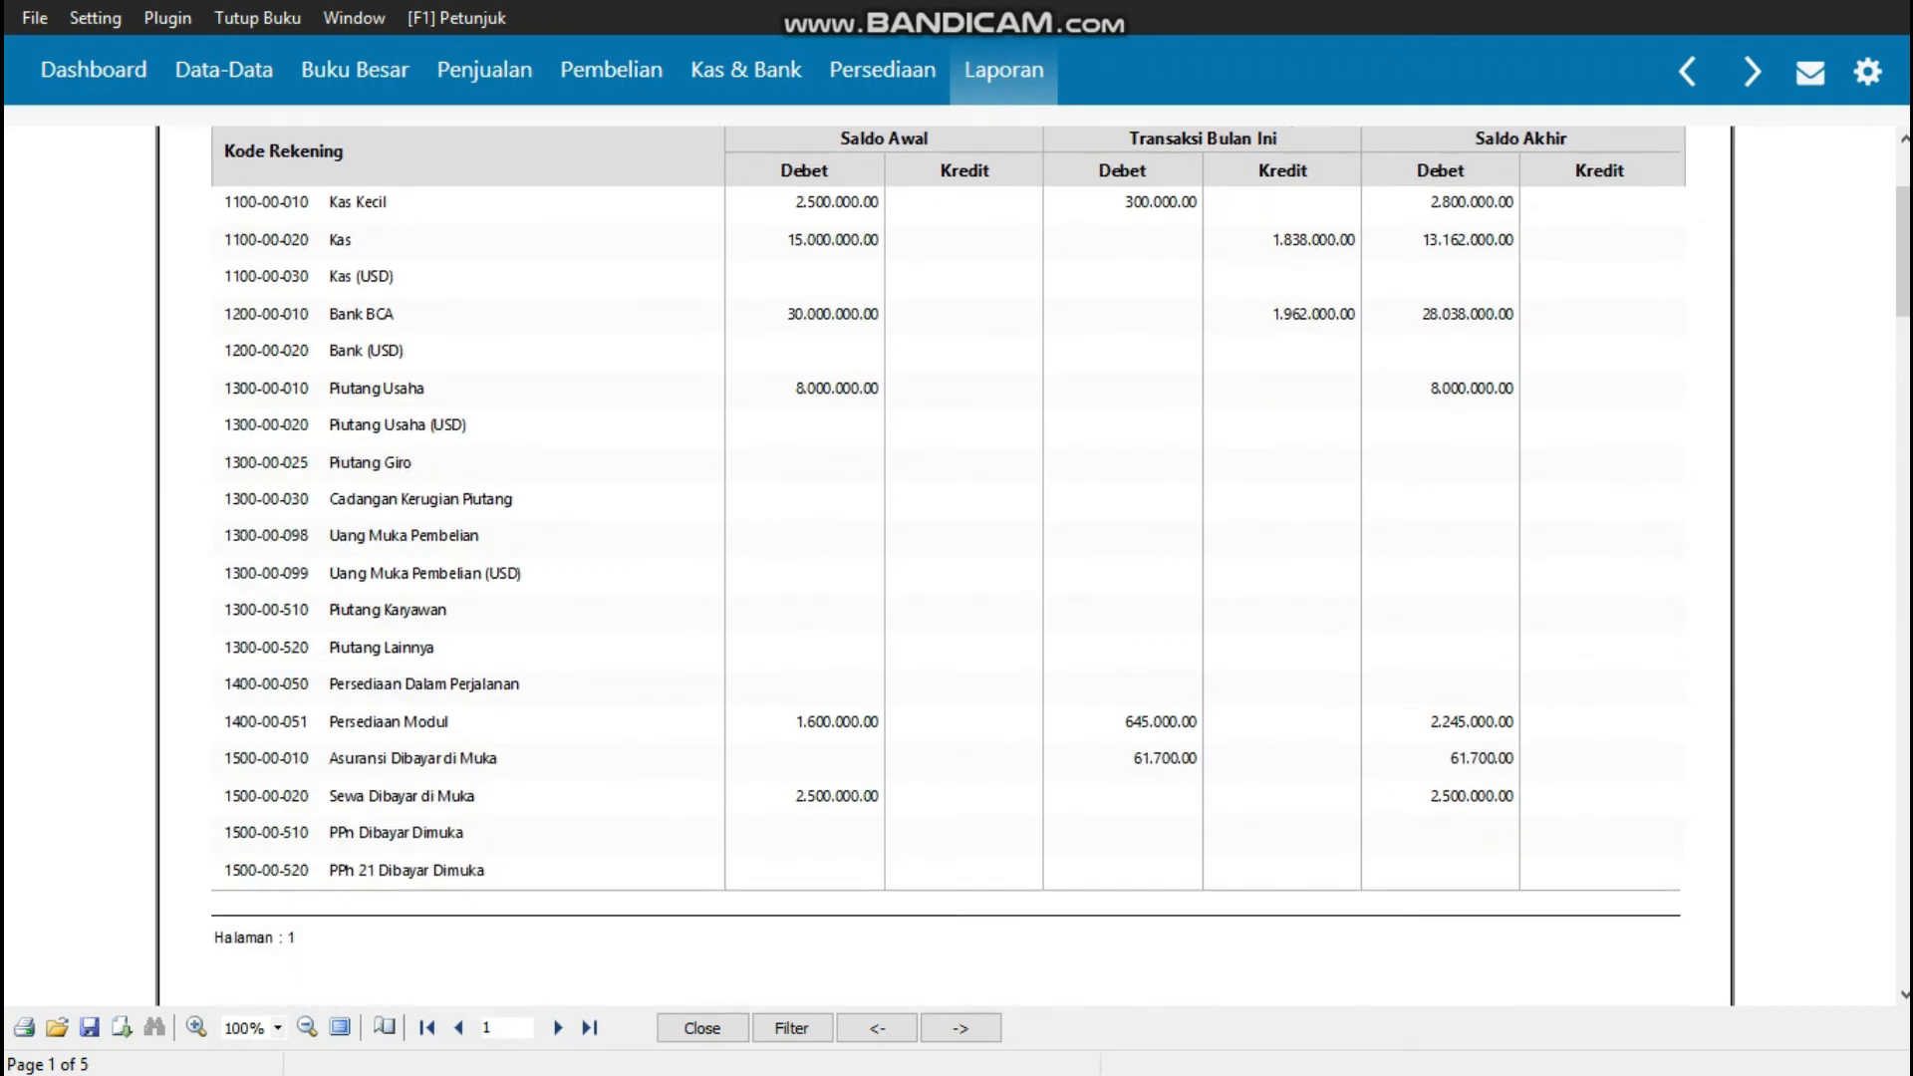
scroll(945, 566, down, 3)
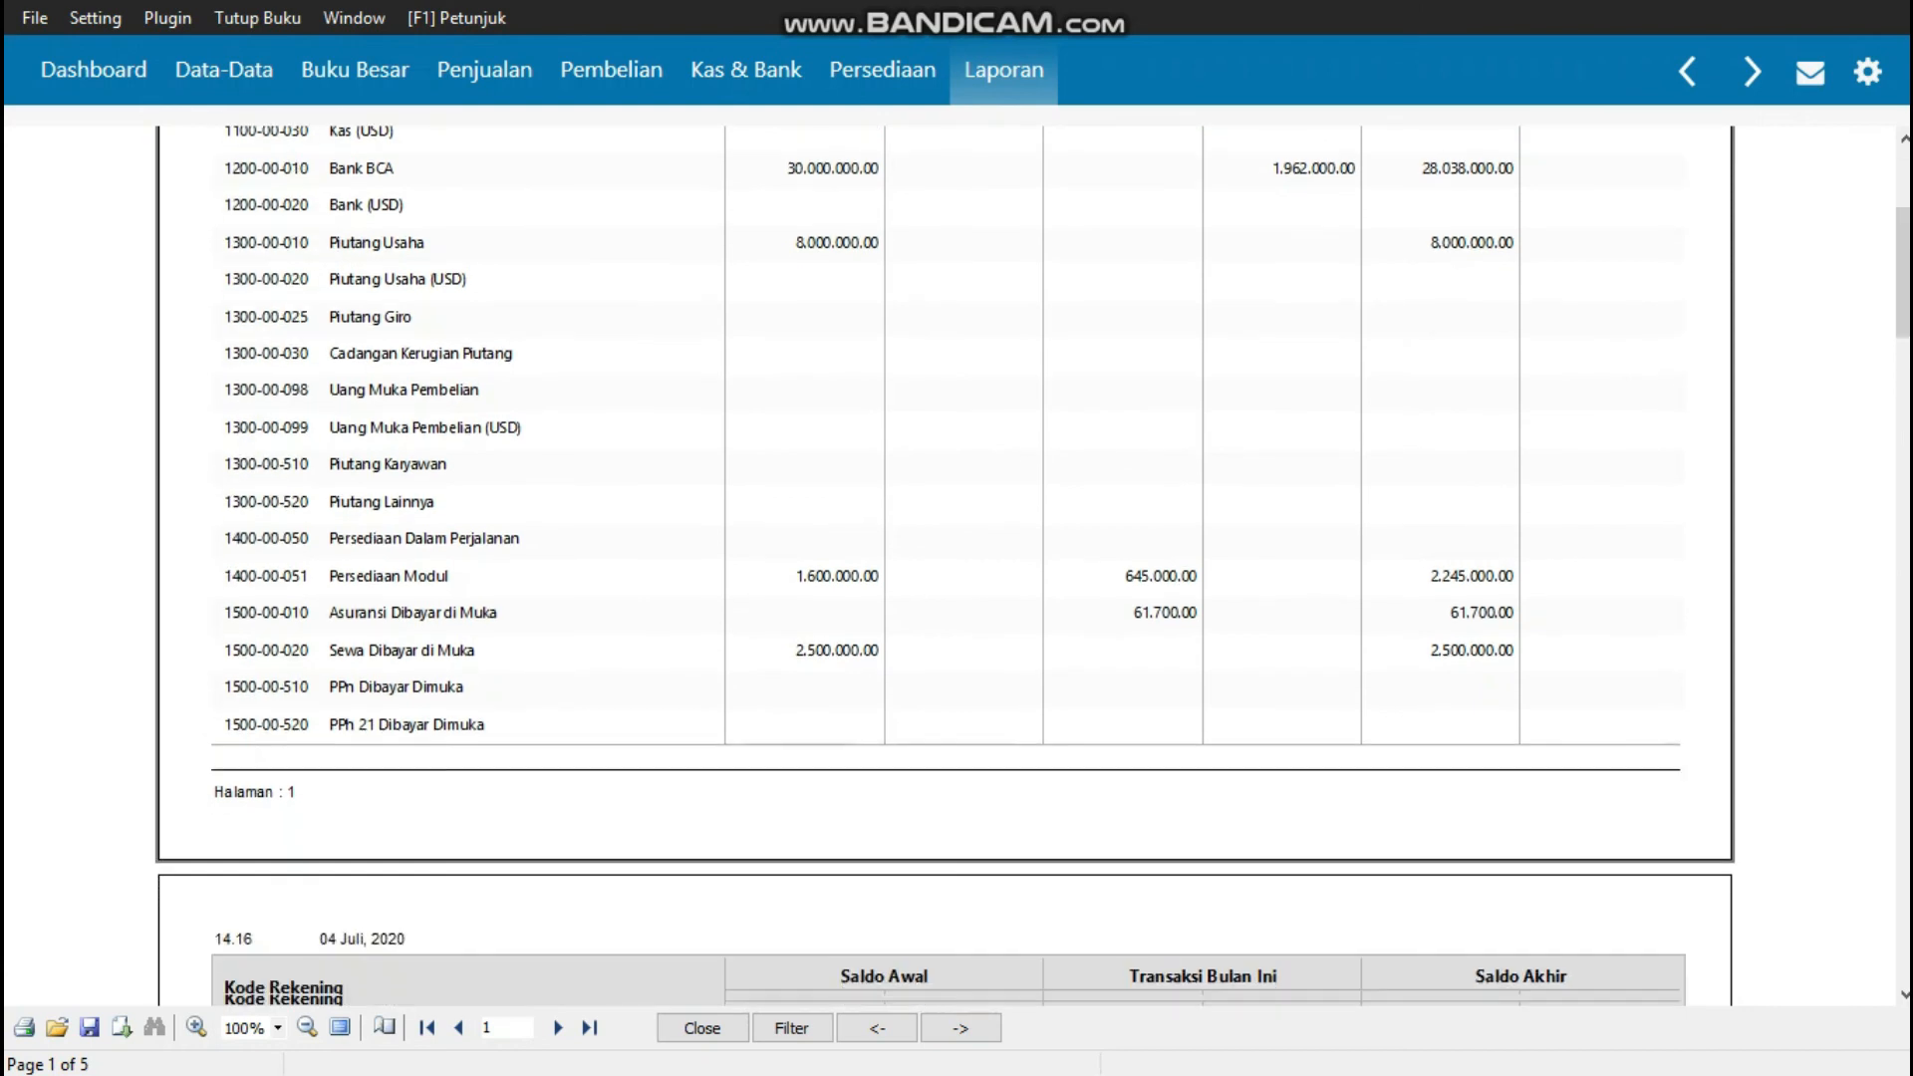
scroll(945, 566, down, 6)
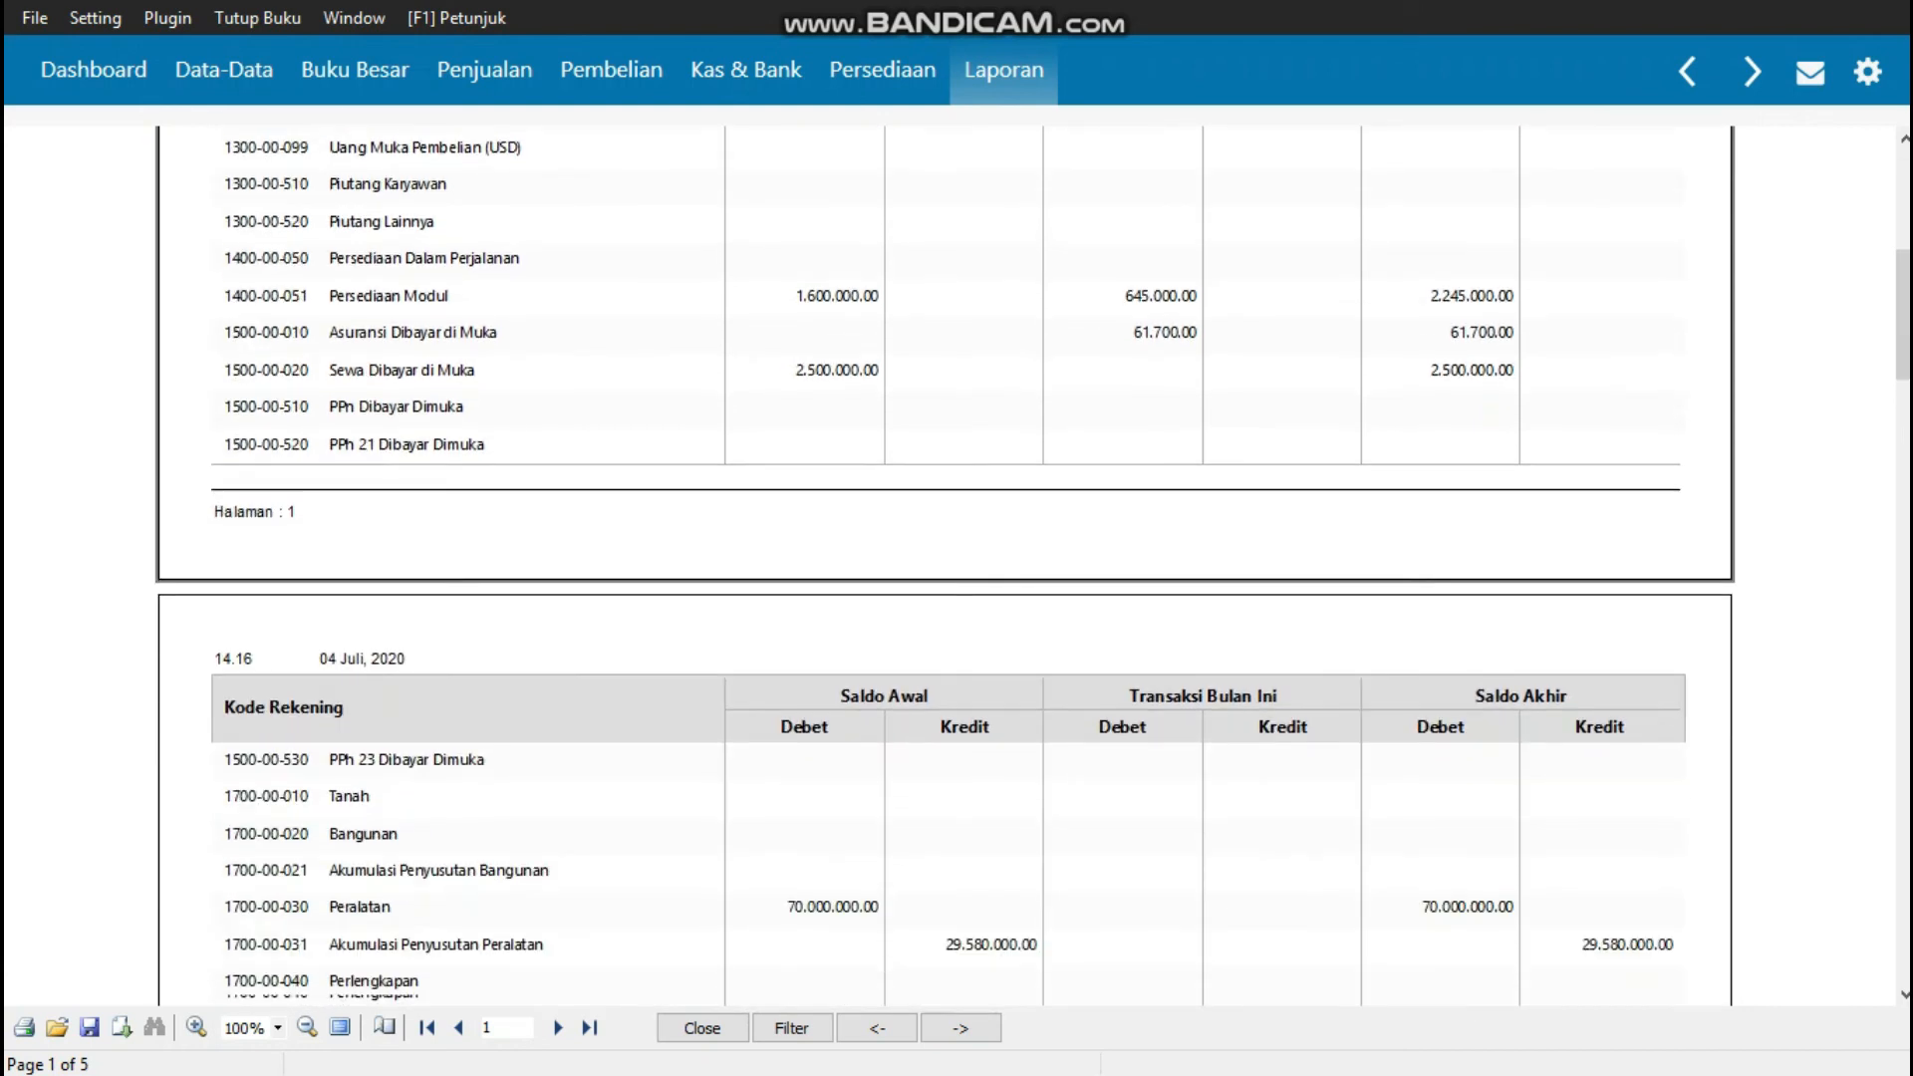
scroll(945, 566, down, 6)
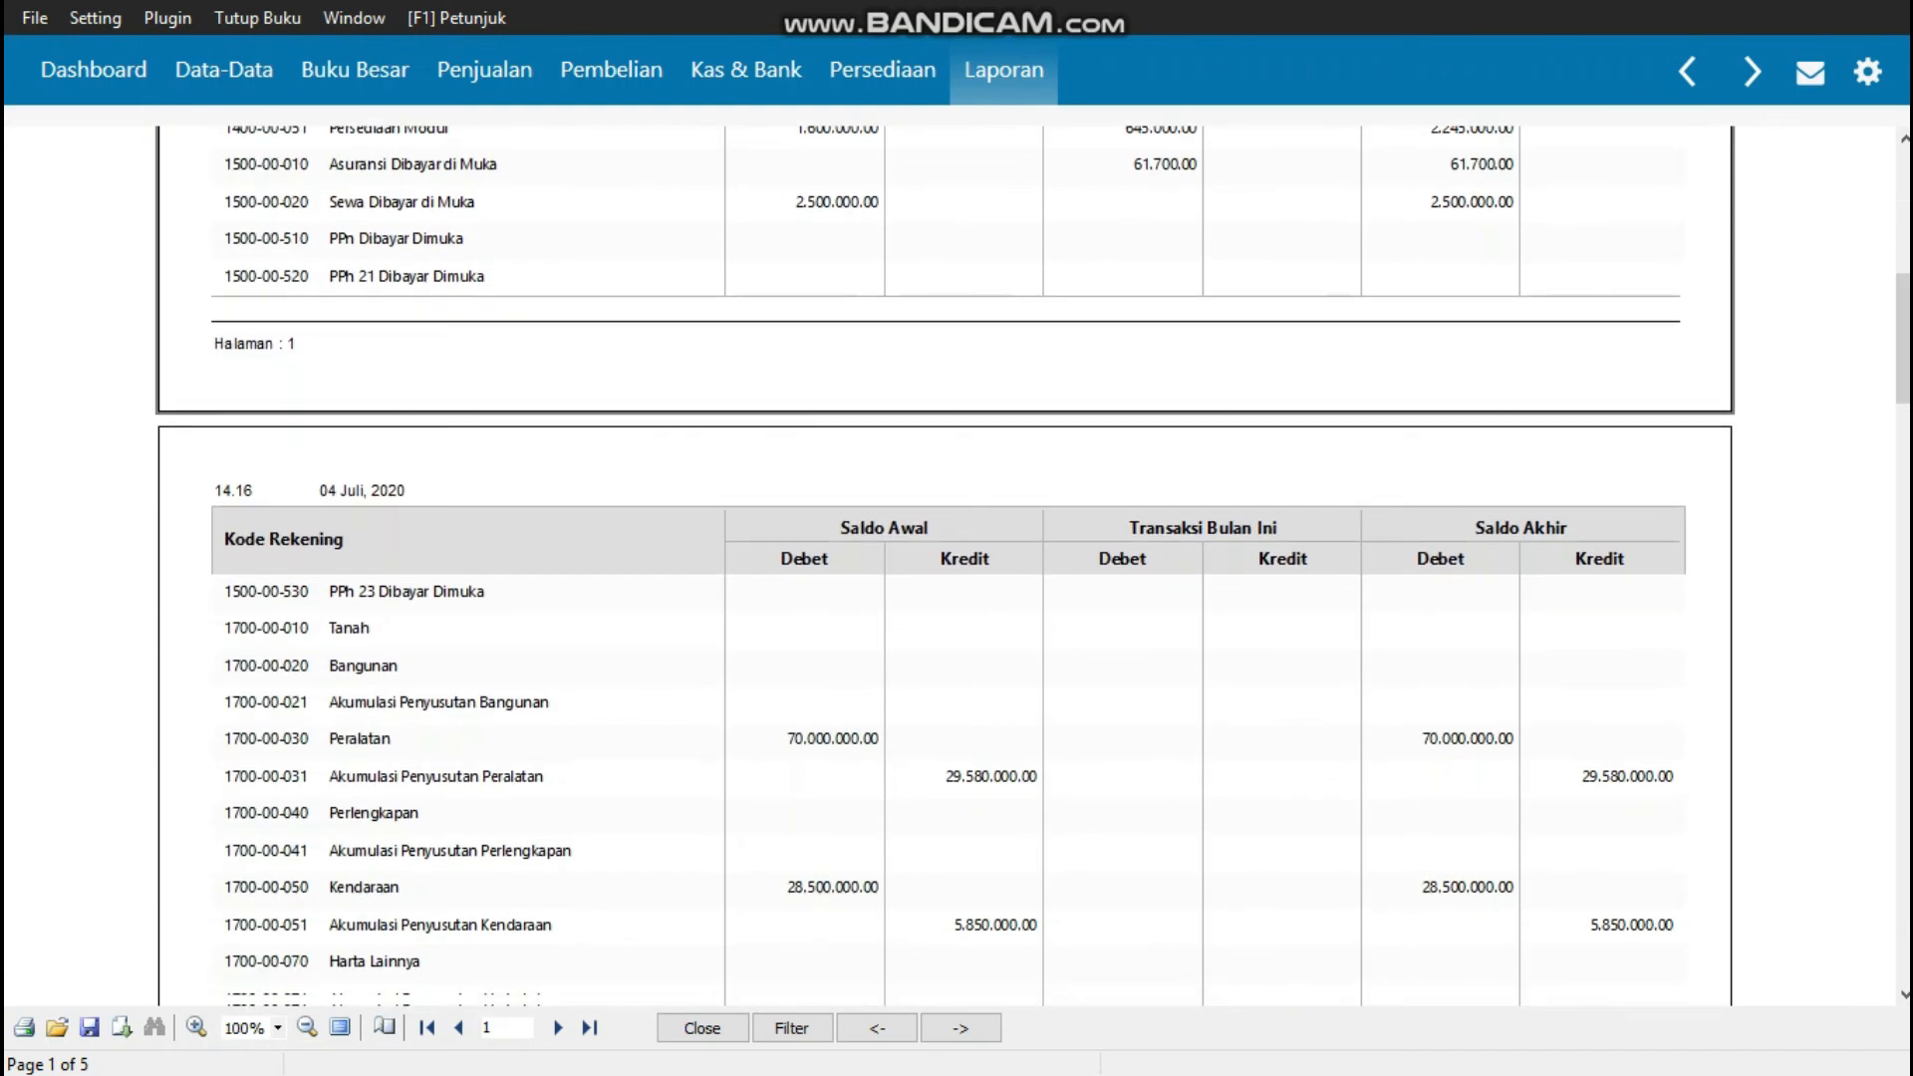
scroll(945, 566, down, 12)
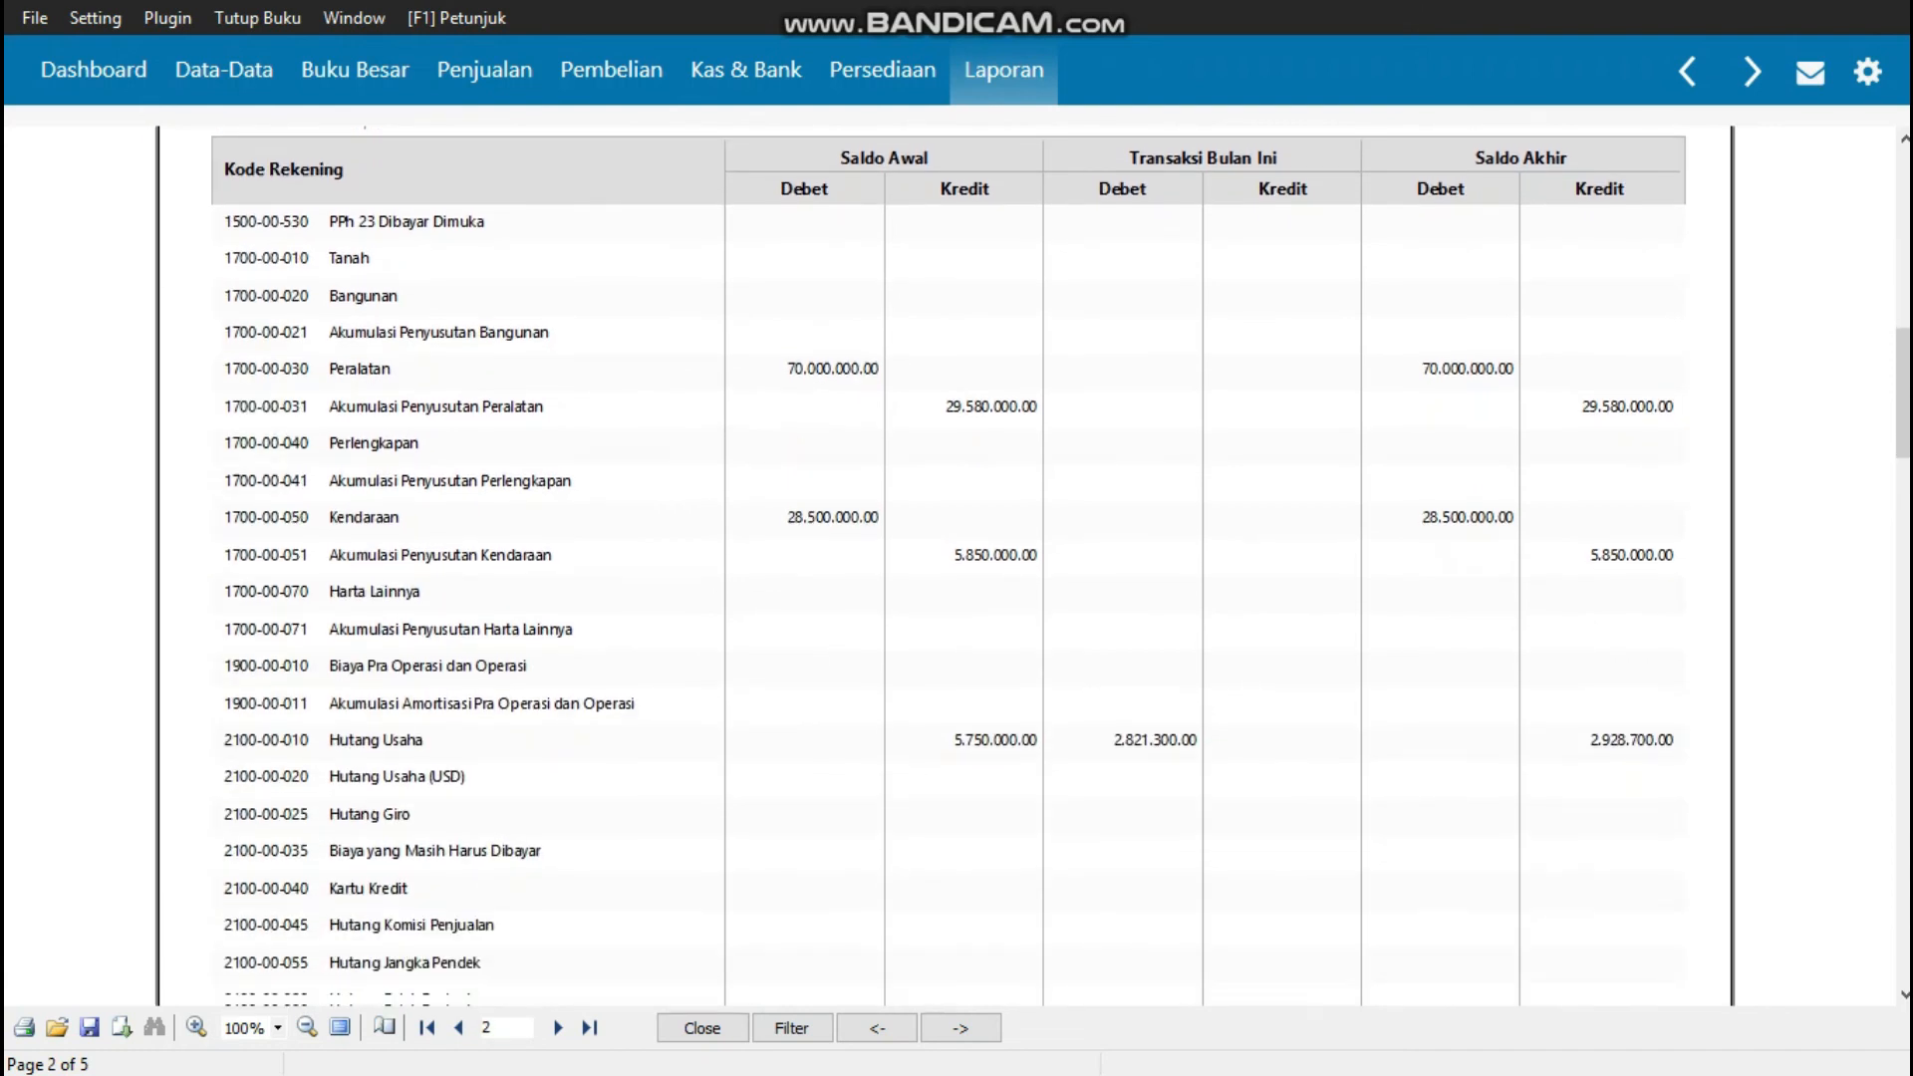
scroll(945, 566, down, 7)
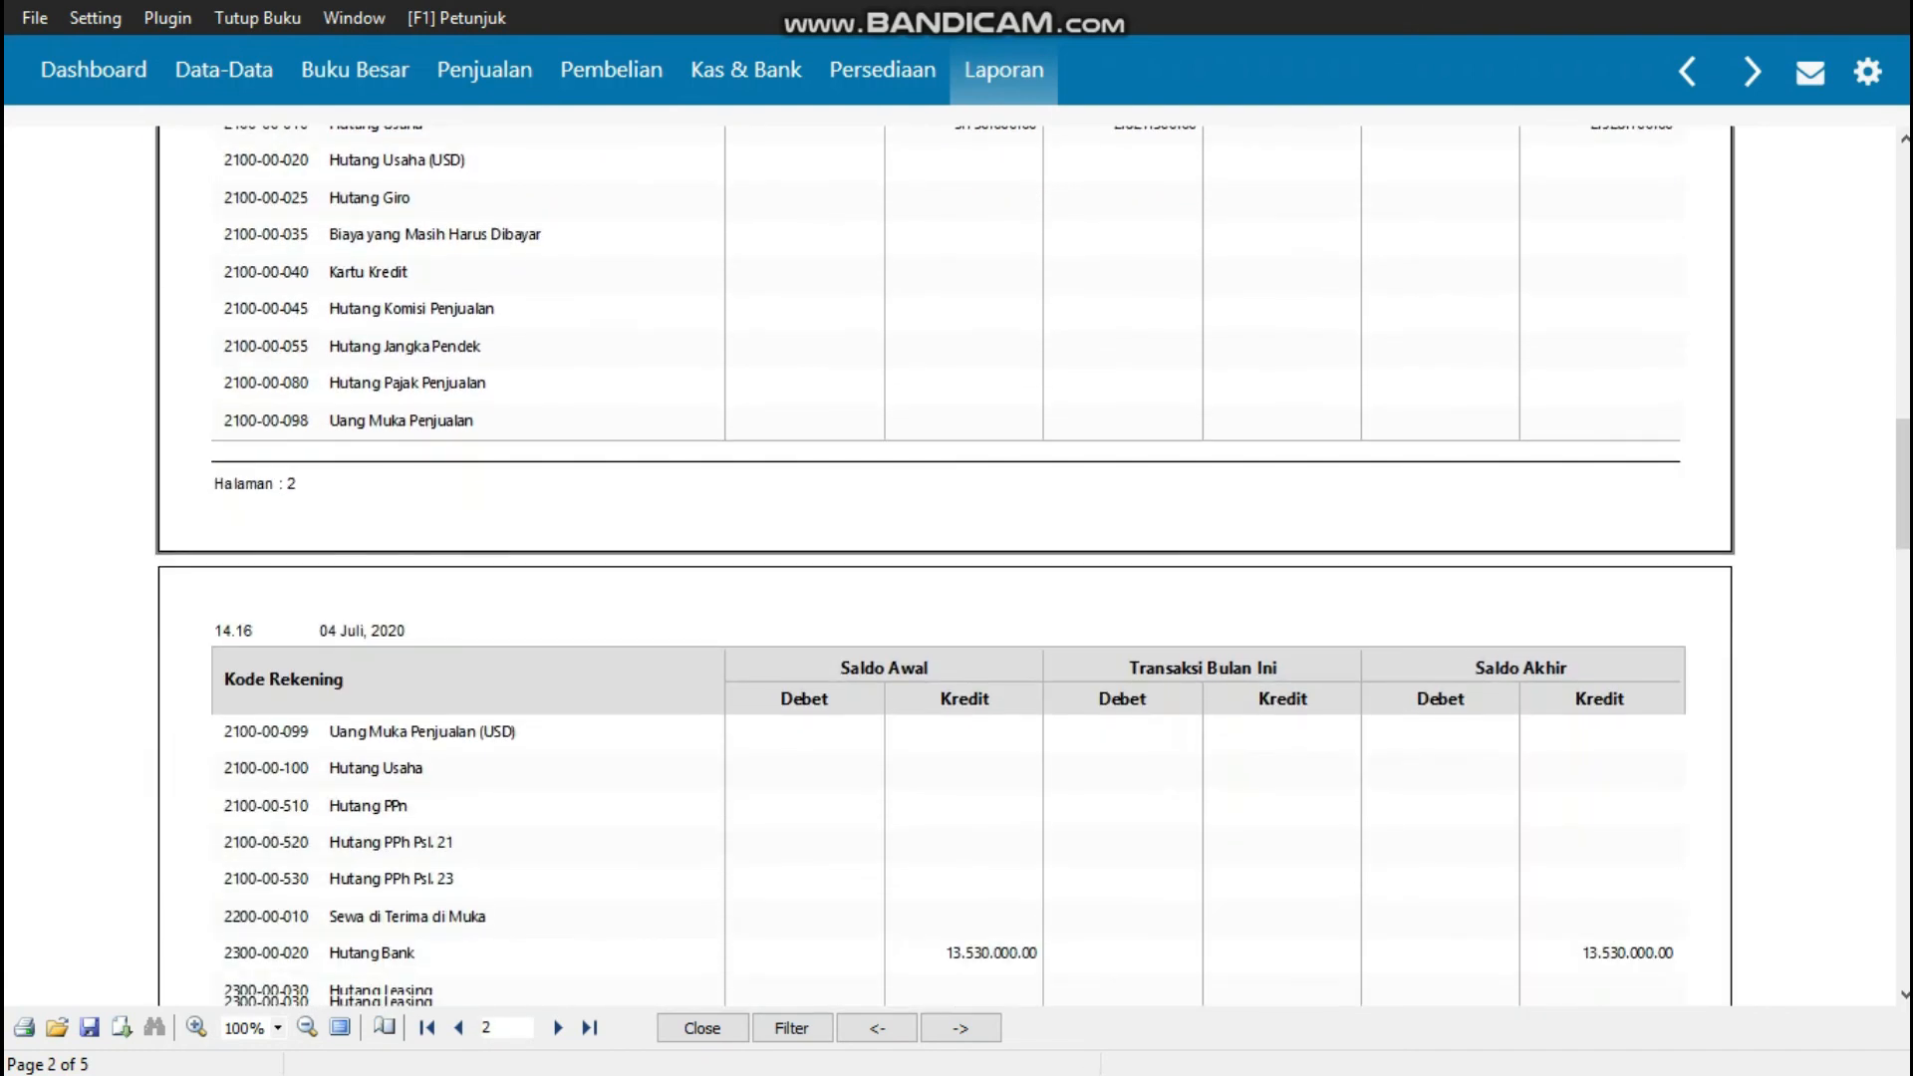
scroll(945, 566, down, 8)
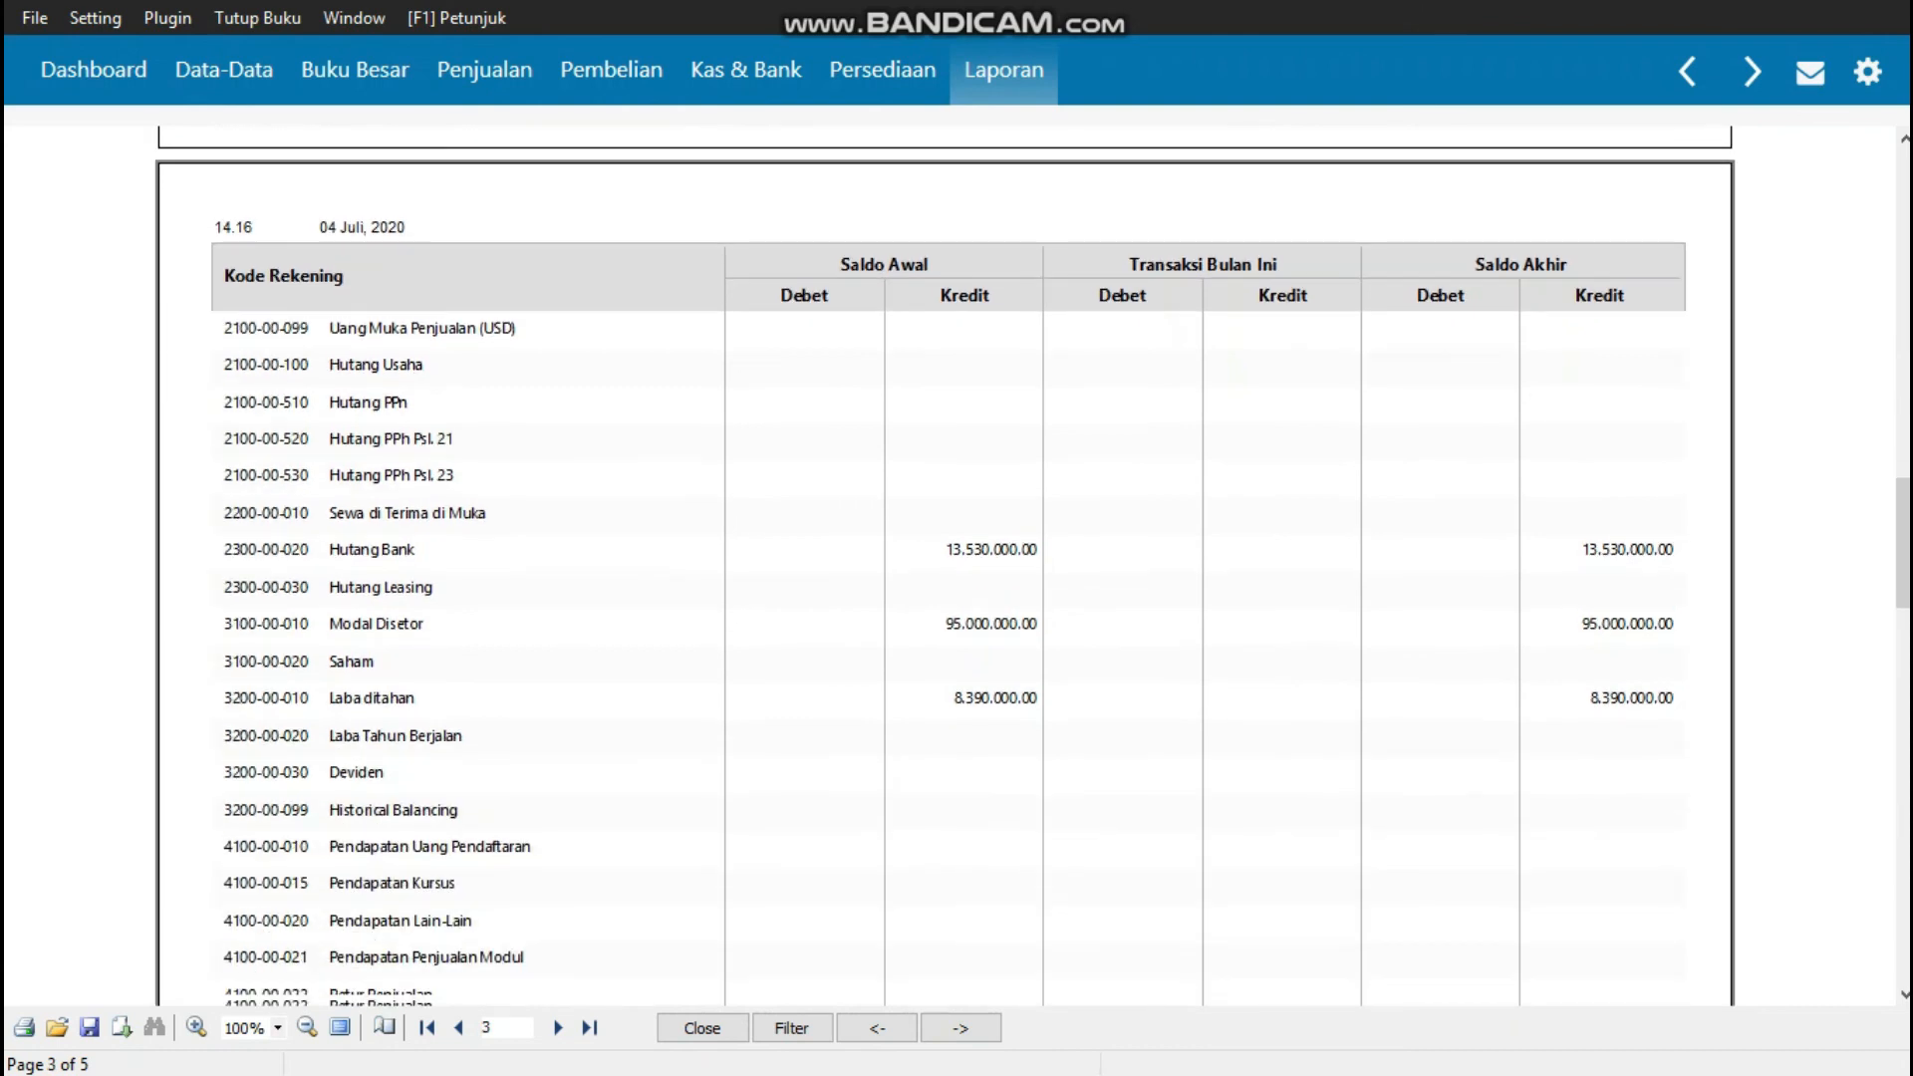
scroll(945, 566, down, 12)
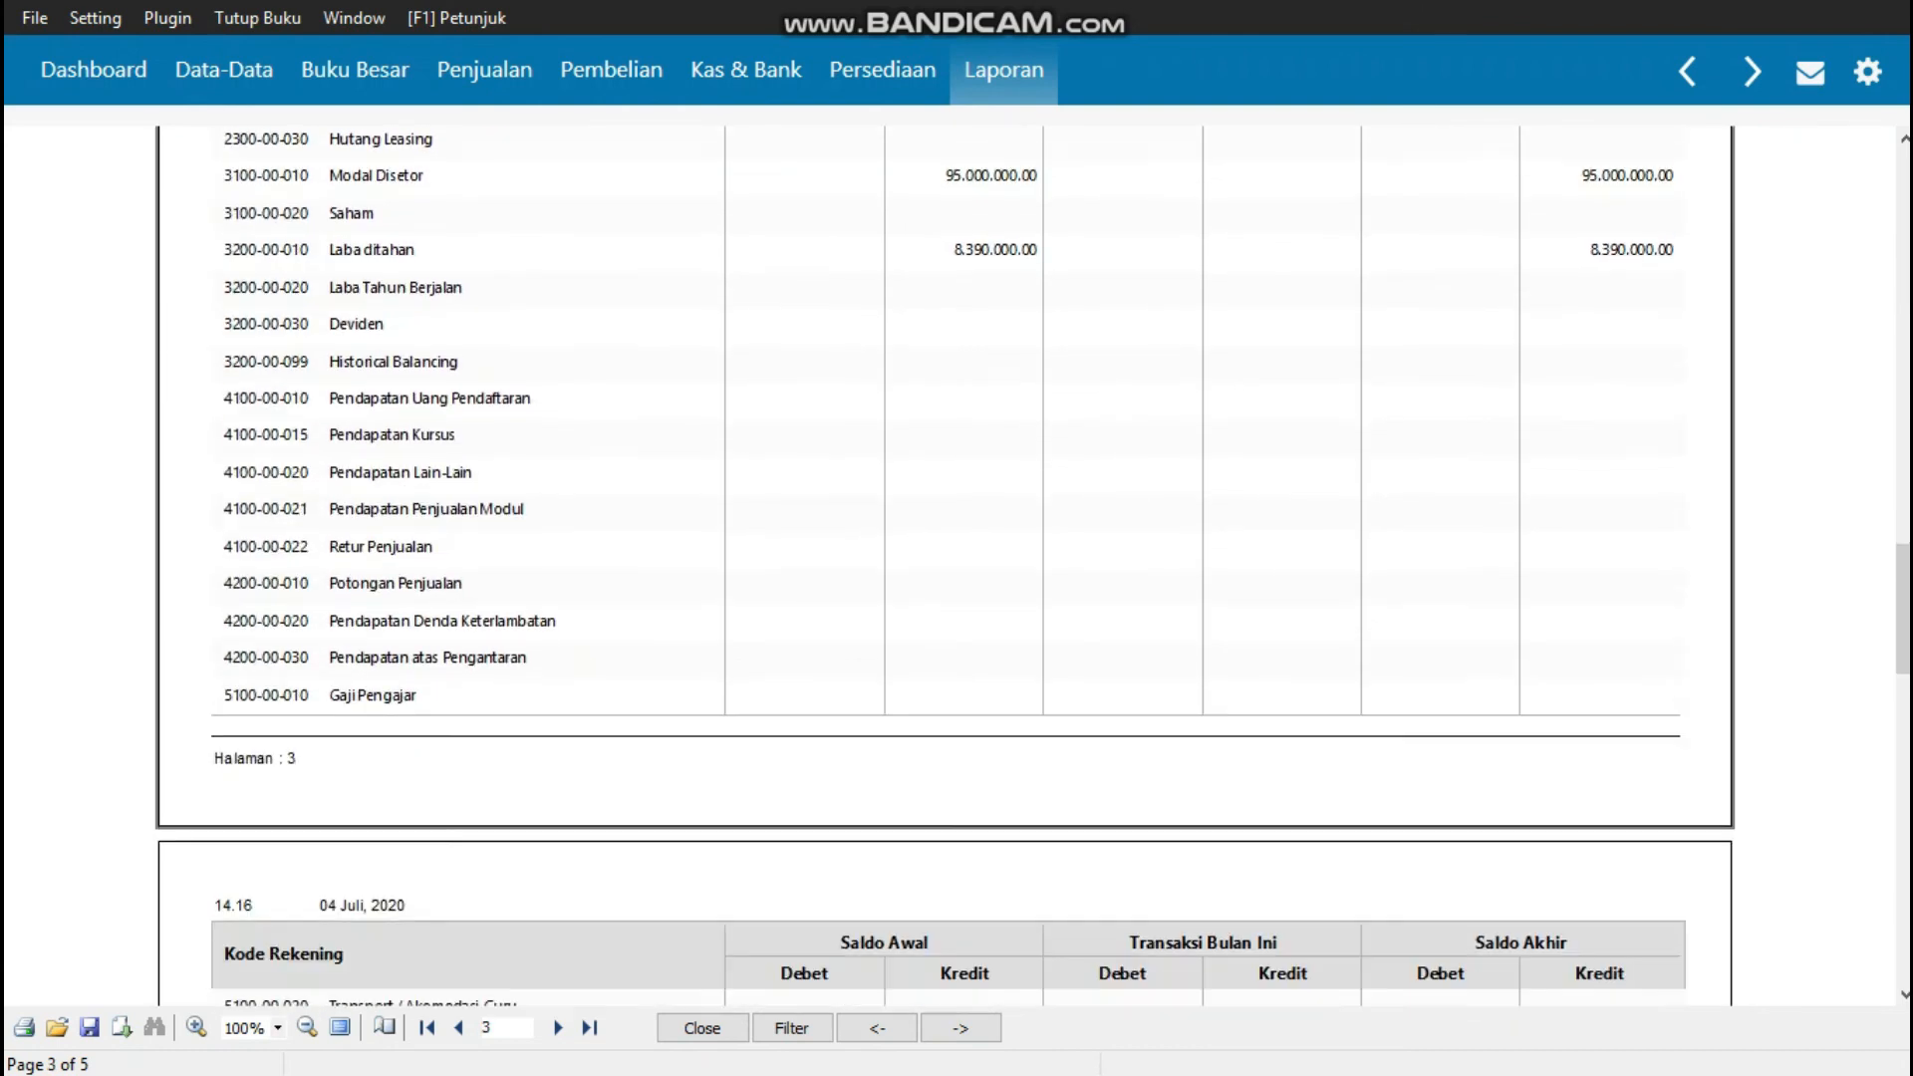
scroll(945, 567, down, 9)
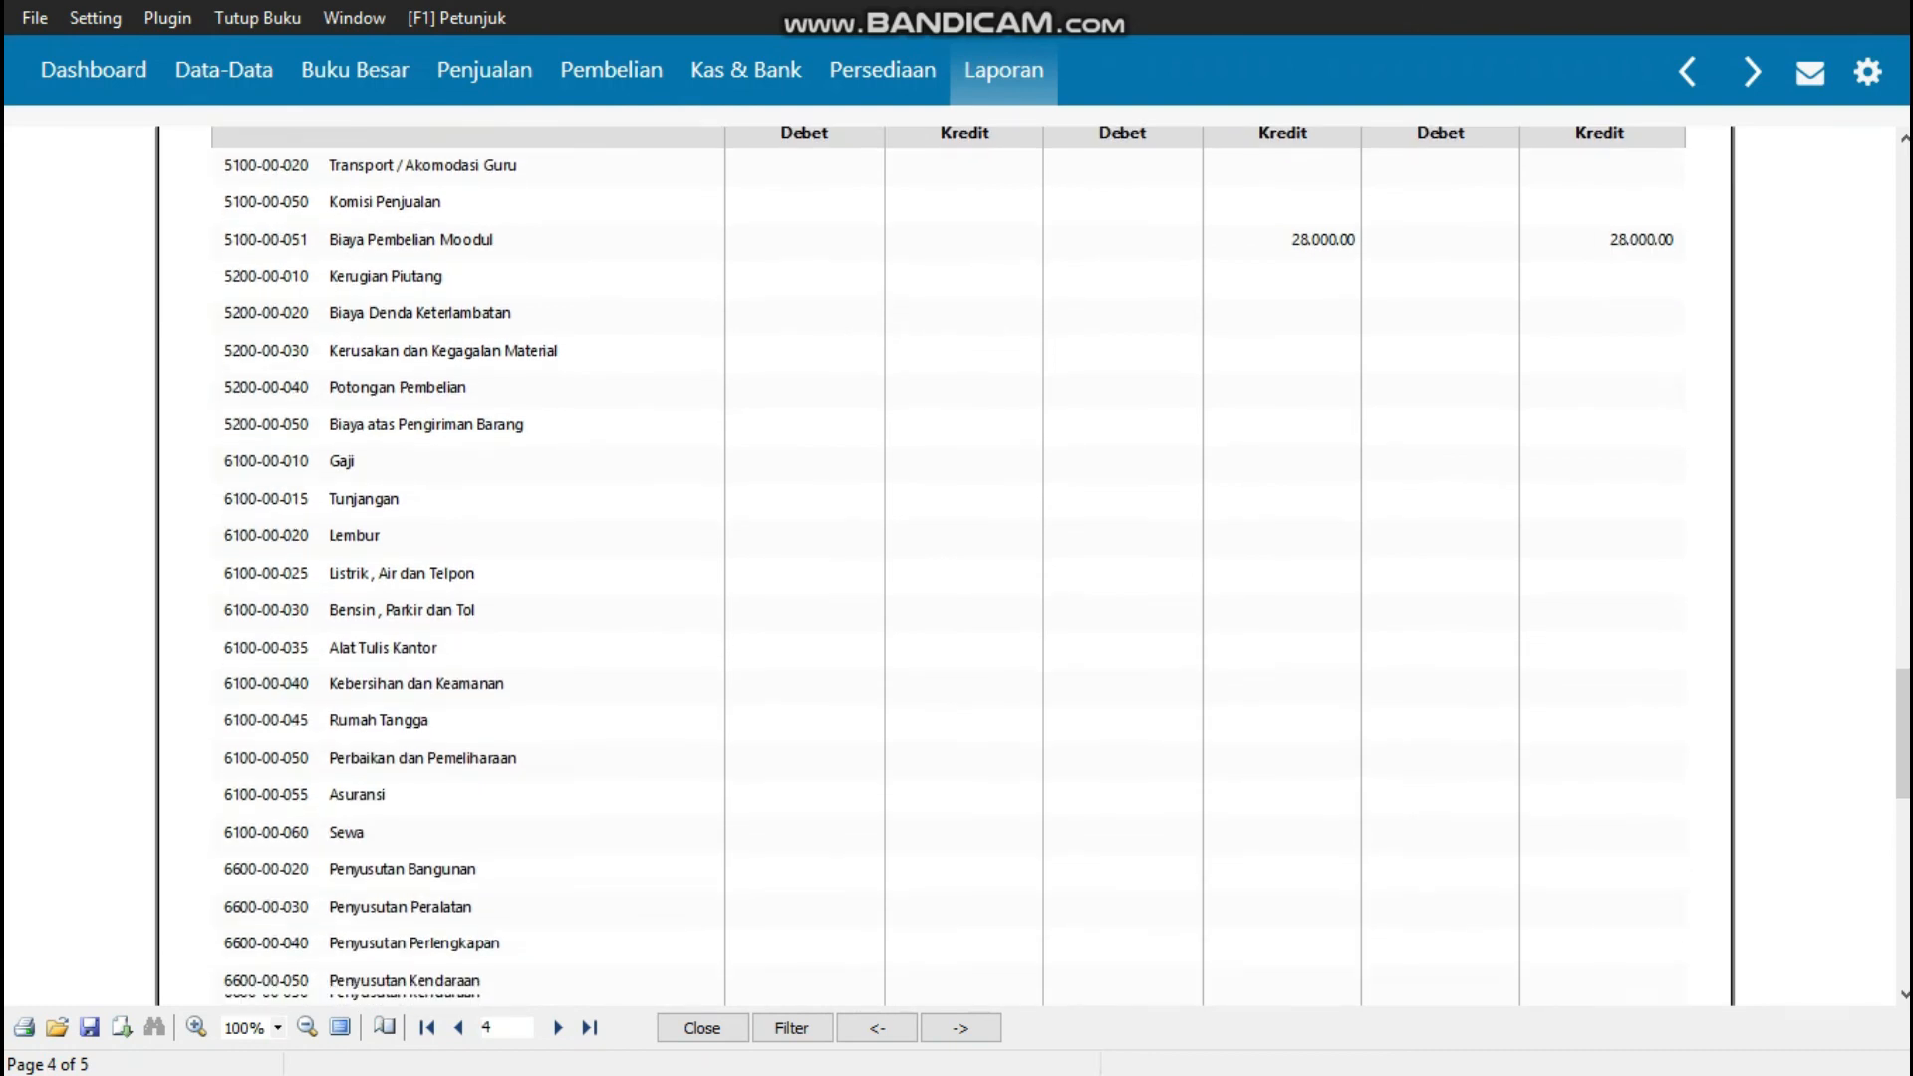
scroll(944, 566, down, 7)
scroll(945, 566, down, 4)
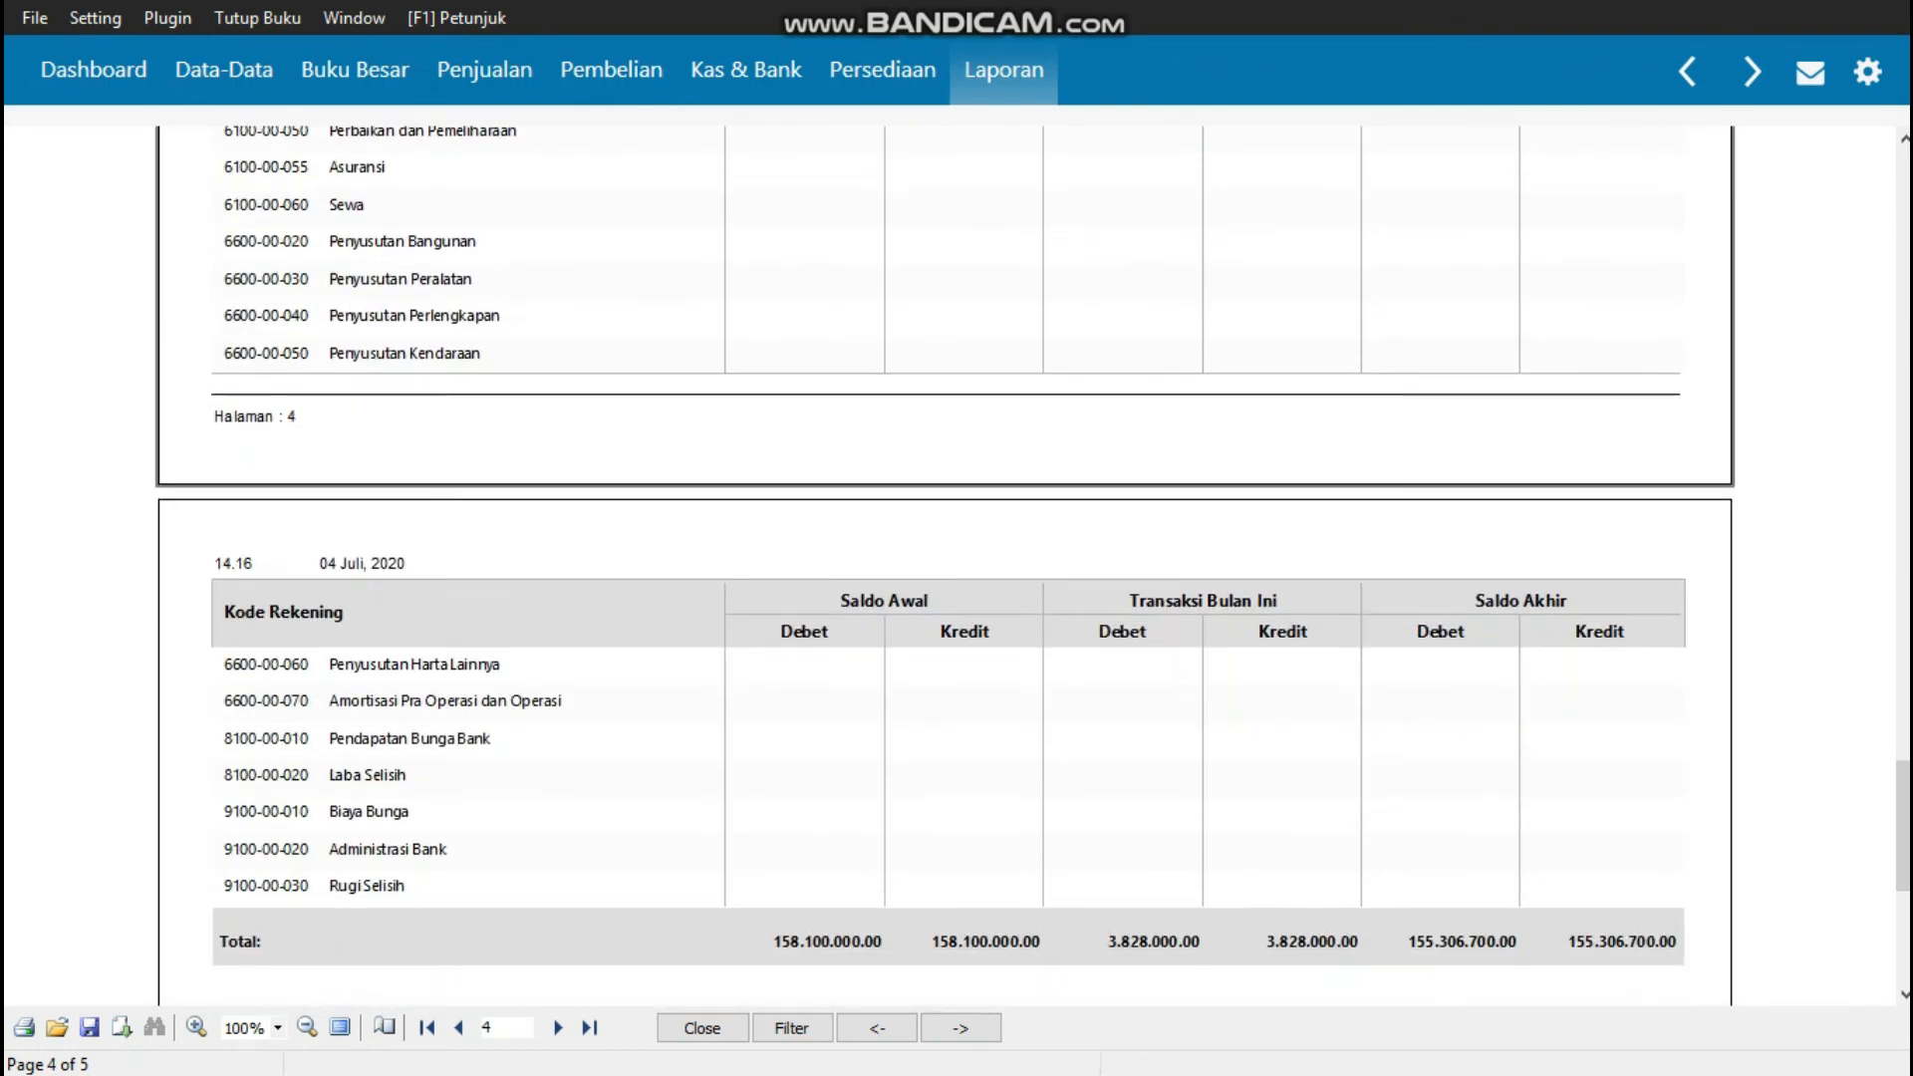